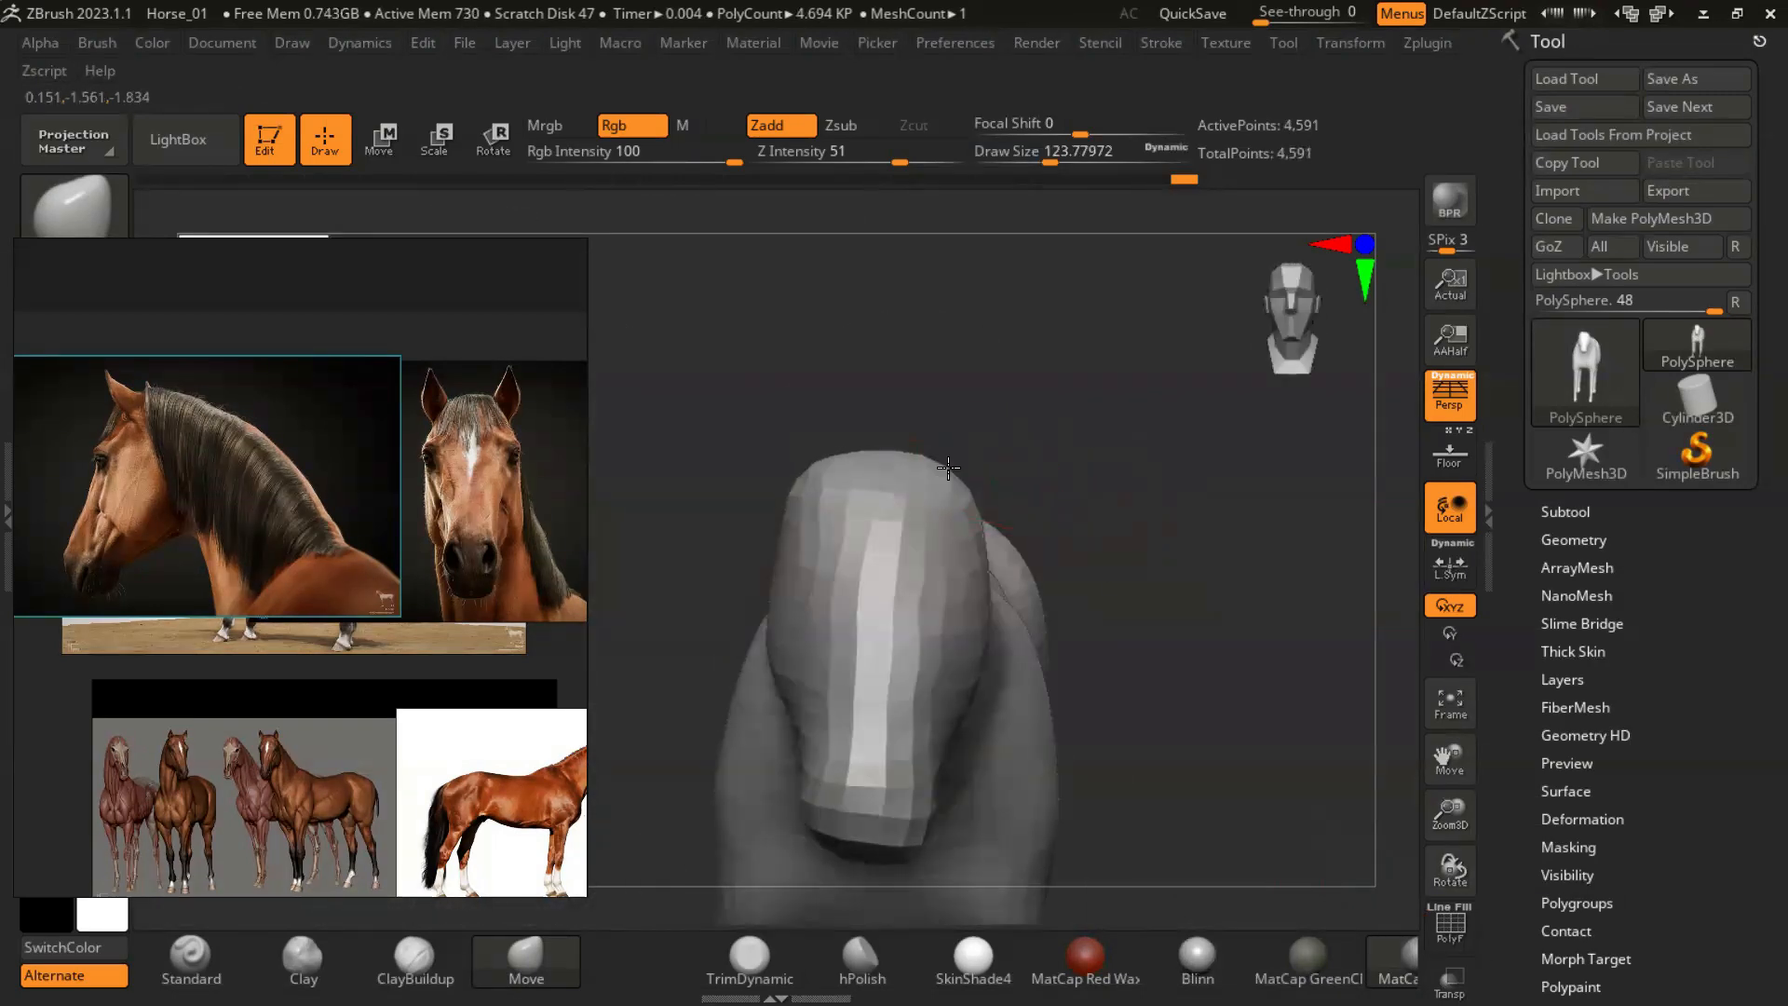
- Reshape the sides and top of the horse's head with the Move brush at a draw size of about 94
{"action": "left_click_drag", "start_coordinate": [1161, 623], "coordinate": [1147, 392], "text": "alt"}
{"action": "left_click_drag", "start_coordinate": [1147, 391], "coordinate": [1150, 554], "text": "alt"}
{"action": "mouse_move", "coordinate": [1022, 553]}
{"action": "left_mouse_down"}
{"action": "mouse_move", "coordinate": [970, 539]}
{"action": "mouse_move", "coordinate": [1050, 483]}
{"action": "mouse_move", "coordinate": [977, 660]}
{"action": "left_mouse_up"}
{"action": "key", "text": "s"}
{"action": "right_click_drag", "start_coordinate": [977, 659], "coordinate": [1019, 628]}
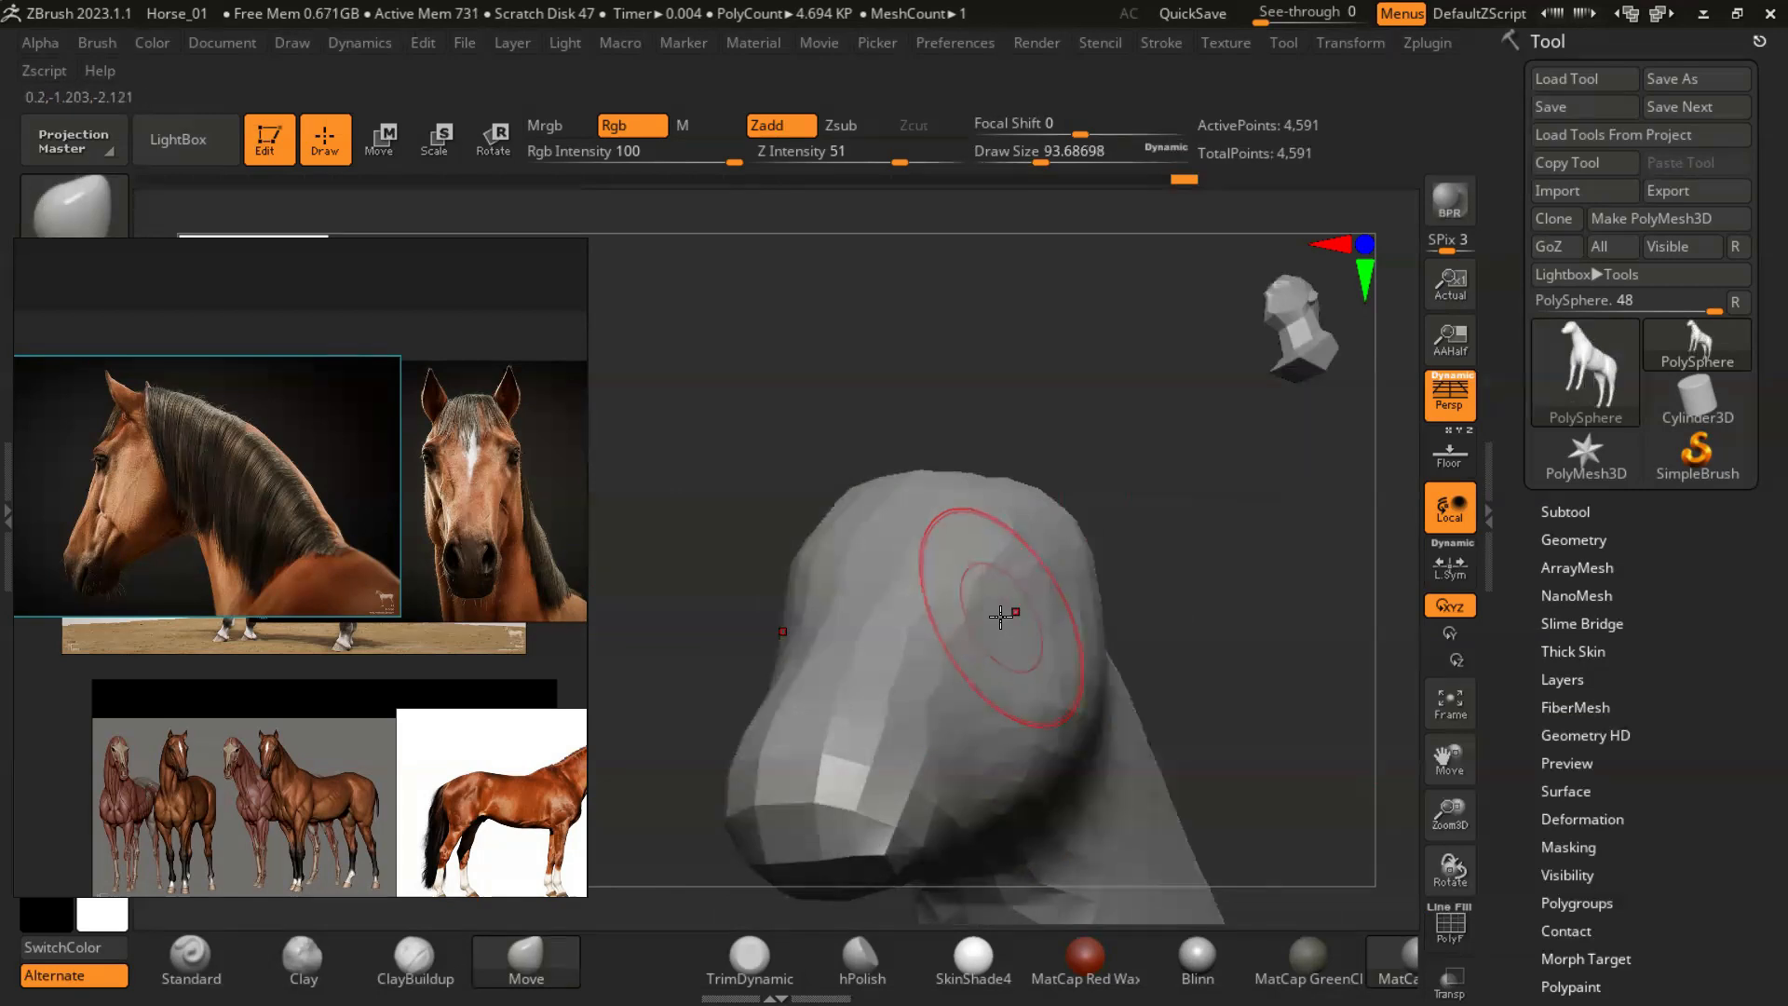
{"action": "left_click_drag", "start_coordinate": [918, 692], "coordinate": [896, 747], "text": "shift"}
{"action": "right_click_drag", "start_coordinate": [952, 644], "coordinate": [1068, 512]}
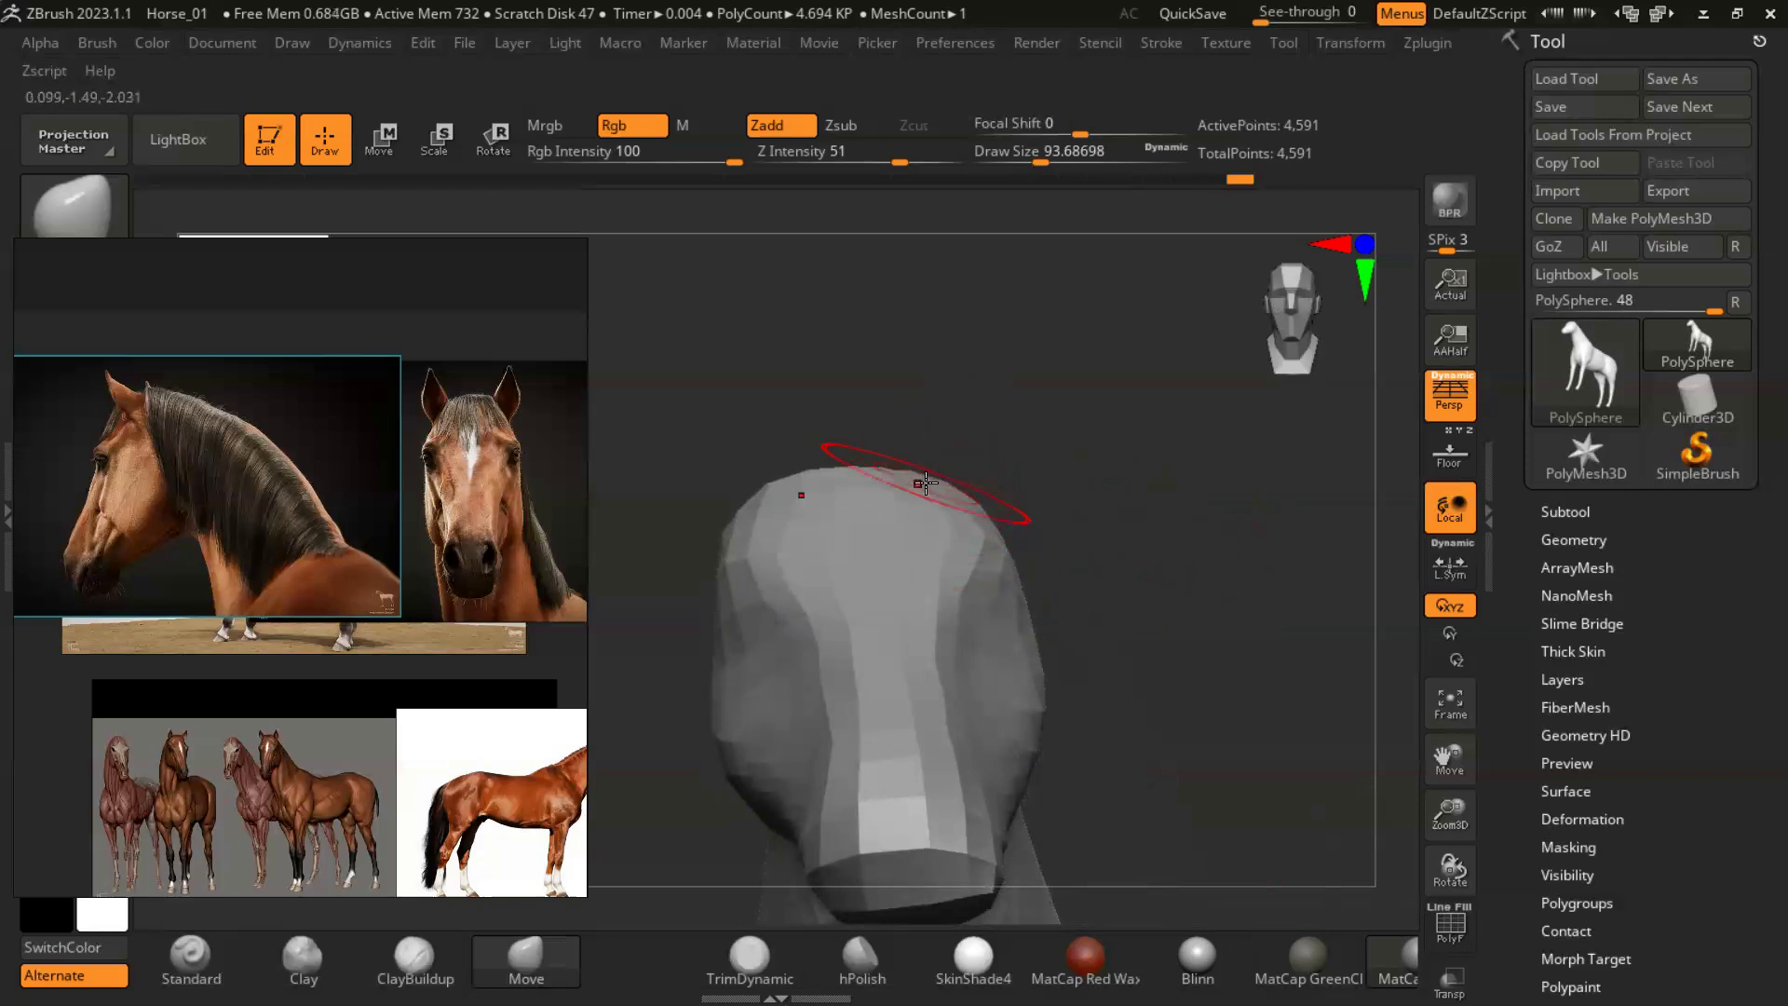
{"action": "right_click_drag", "start_coordinate": [930, 453], "coordinate": [1147, 538]}
{"action": "left_click_drag", "start_coordinate": [1182, 524], "coordinate": [1189, 447]}
{"action": "left_click_drag", "start_coordinate": [1248, 610], "coordinate": [1145, 634]}
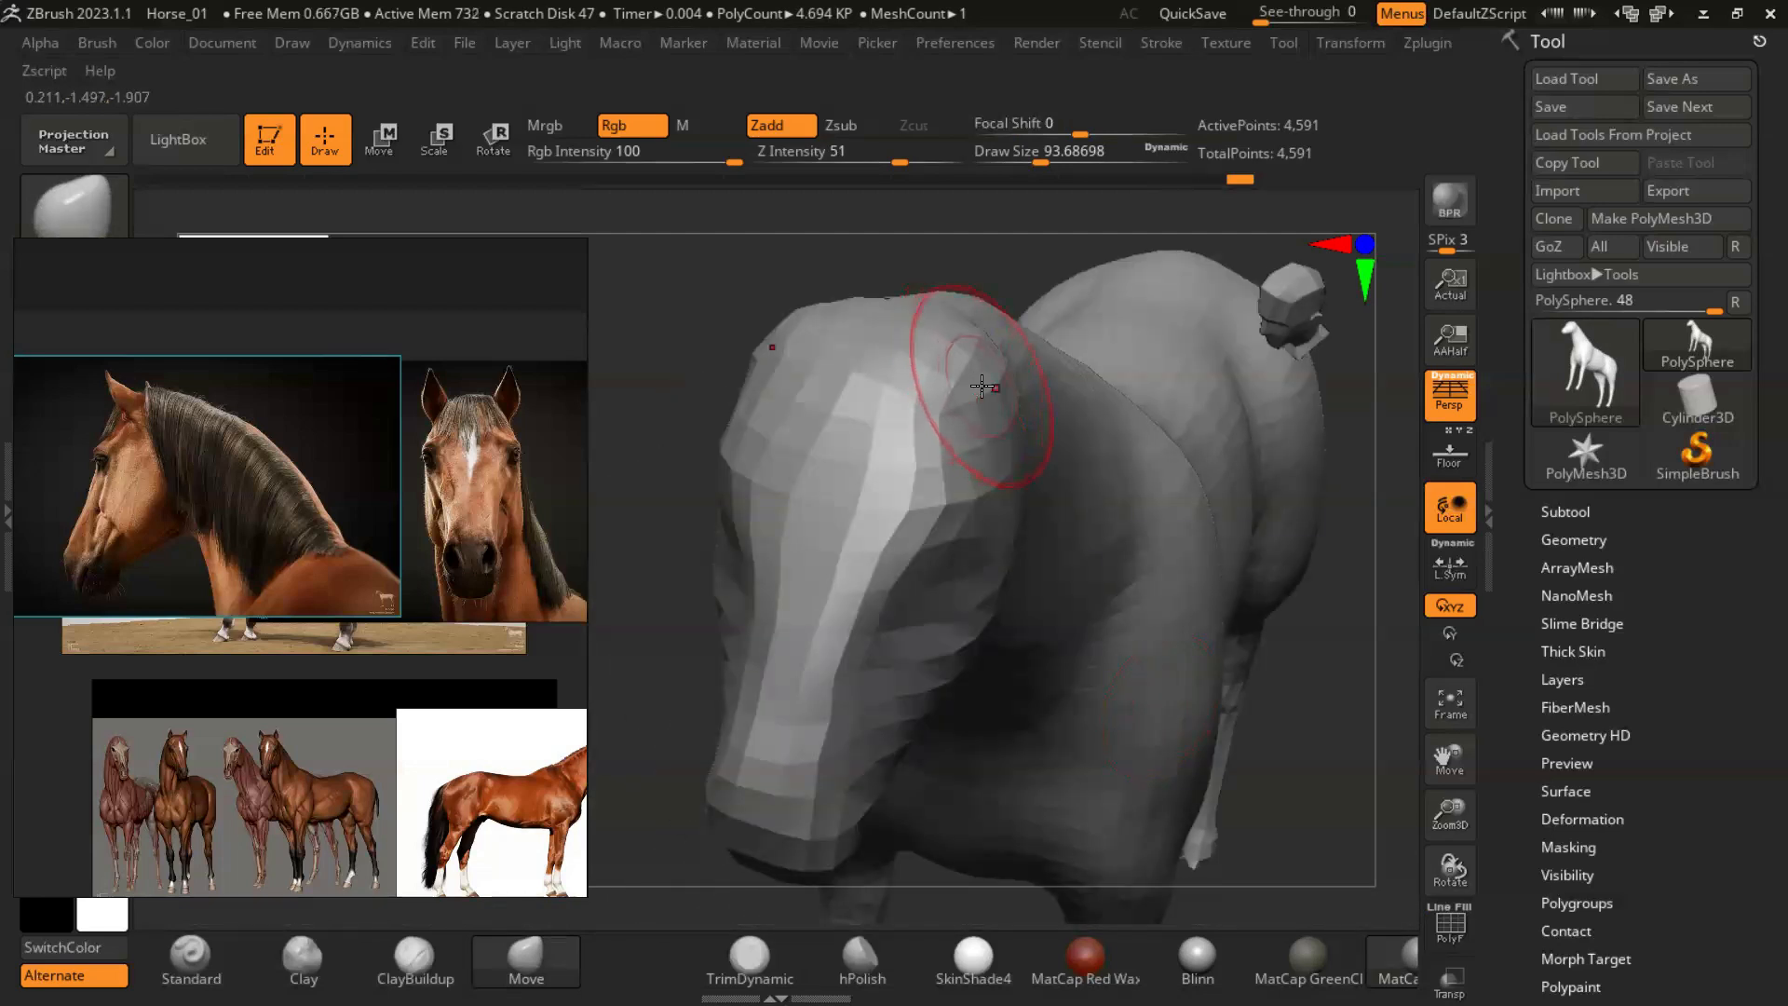
- Reduce the draw size to about 46 and smooth the top of the head where the ears start
{"action": "key", "text": "s"}
{"action": "left_click_drag", "start_coordinate": [976, 389], "coordinate": [958, 389]}
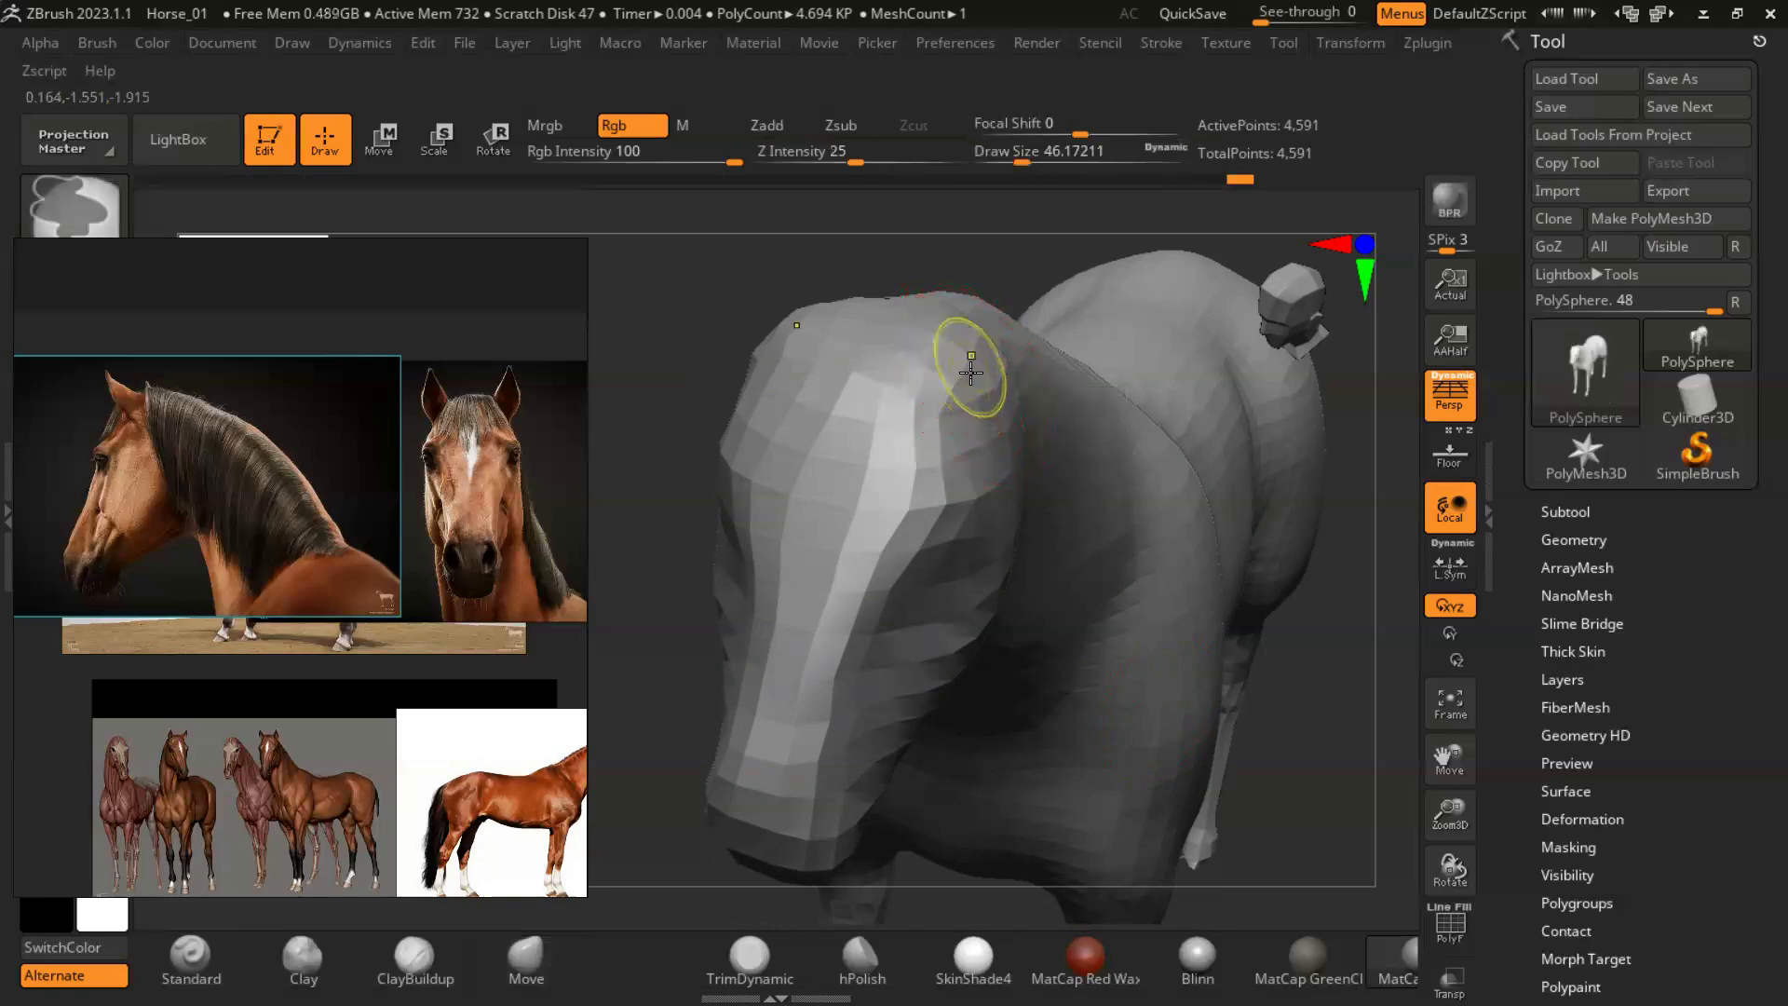
{"action": "left_click", "coordinate": [967, 368], "text": "ctrl"}
{"action": "left_click", "coordinate": [1026, 434]}
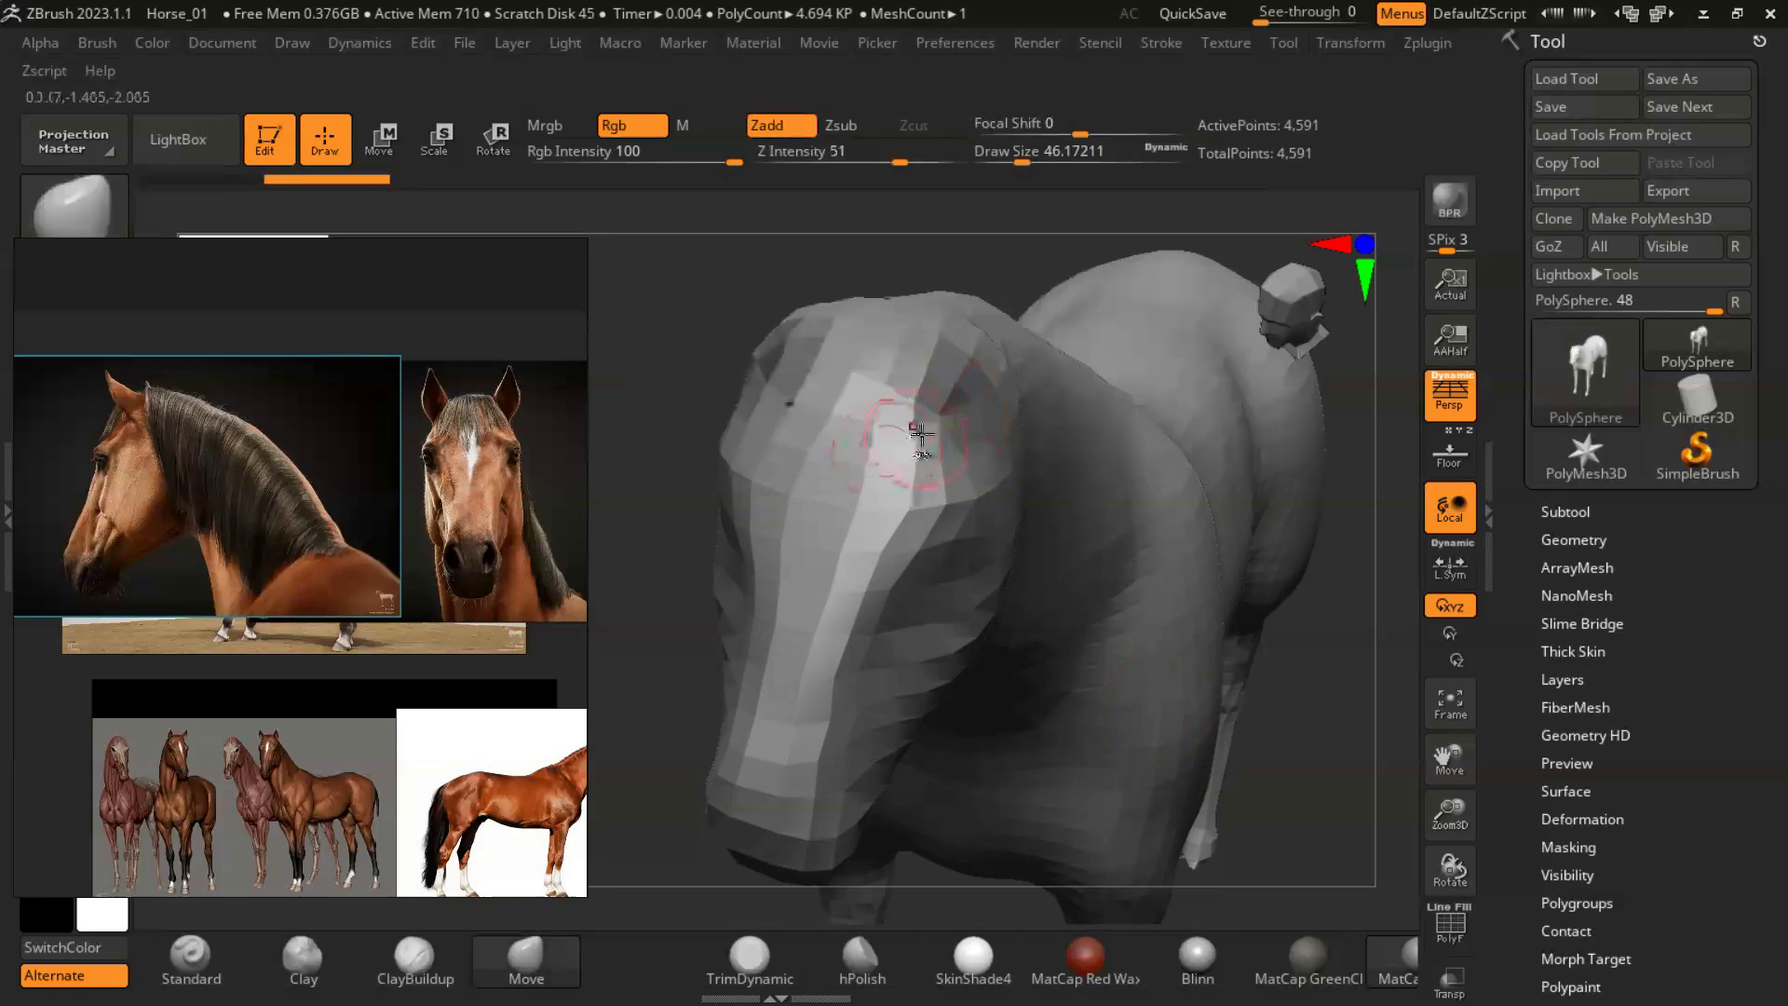
- Remesh the horse with DynaMesh at a resolution of 64
{"action": "left_click", "coordinate": [1601, 541]}
{"action": "left_click_drag", "start_coordinate": [1724, 676], "coordinate": [1722, 564]}
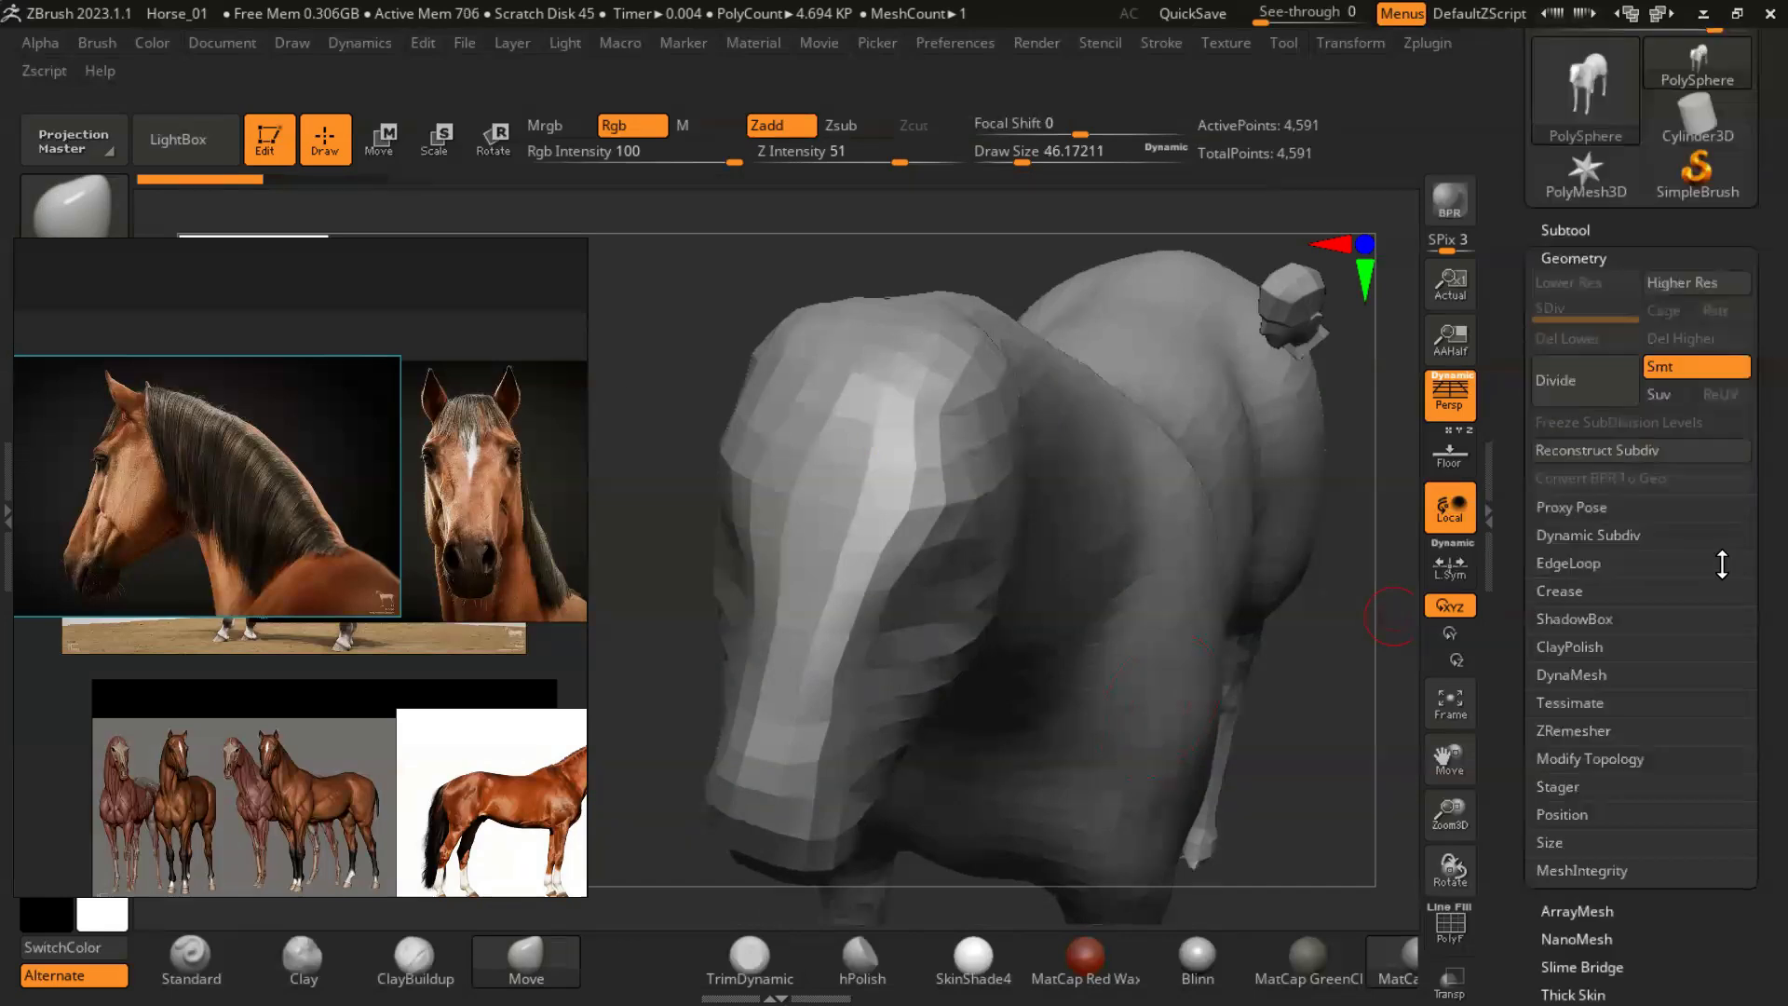
{"action": "left_click", "coordinate": [1574, 678]}
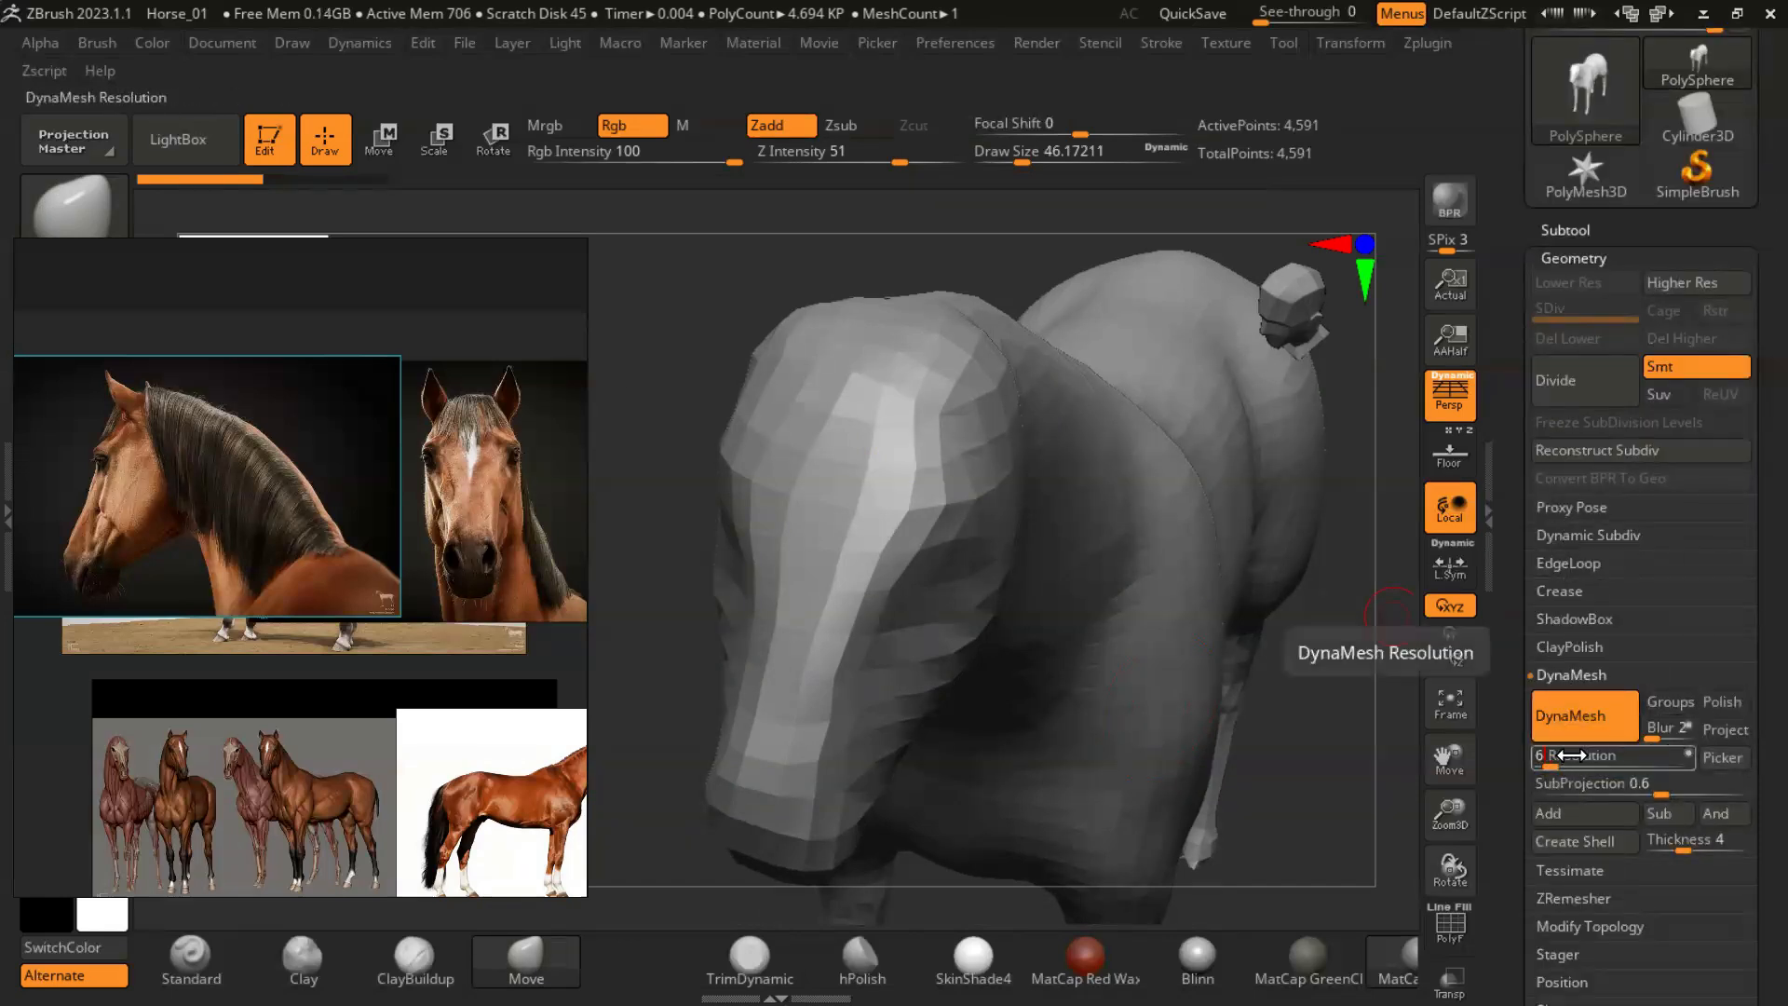
{"action": "left_click_drag", "start_coordinate": [1333, 741], "coordinate": [1337, 747], "text": "ctrl"}
{"action": "mouse_move", "coordinate": [1337, 747]}
{"action": "left_mouse_down"}
{"action": "mouse_move", "coordinate": [1333, 707]}
{"action": "mouse_move", "coordinate": [1304, 773]}
{"action": "left_mouse_up"}
- Pull two symmetrical ears up from the top of the head with the Move brush at a draw size of about 83
{"action": "left_click_drag", "start_coordinate": [958, 367], "coordinate": [950, 384], "text": "ctrl"}
{"action": "mouse_move", "coordinate": [1185, 382]}
{"action": "left_mouse_down"}
{"action": "mouse_move", "coordinate": [1164, 400]}
{"action": "mouse_move", "coordinate": [1190, 466]}
{"action": "mouse_move", "coordinate": [1185, 539]}
{"action": "left_mouse_up"}
{"action": "left_click", "coordinate": [1178, 461], "text": "ctrl"}
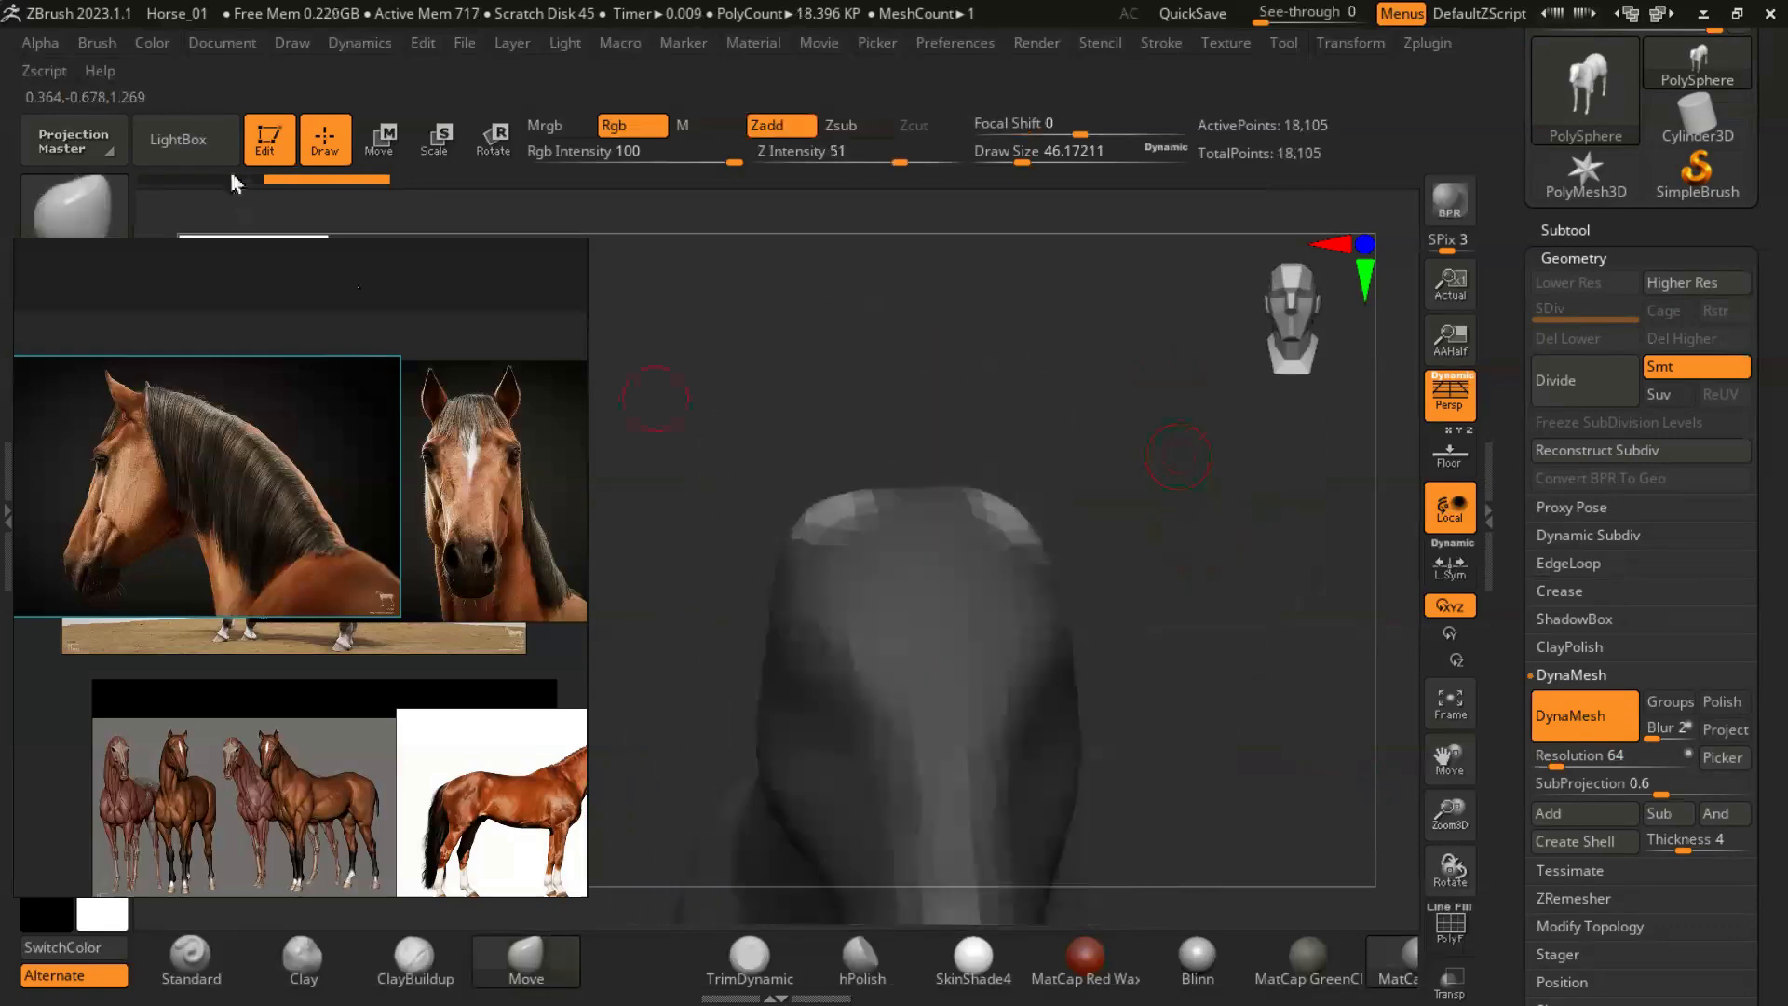
{"action": "key", "text": "s"}
{"action": "left_click_drag", "start_coordinate": [1031, 529], "coordinate": [1045, 521]}
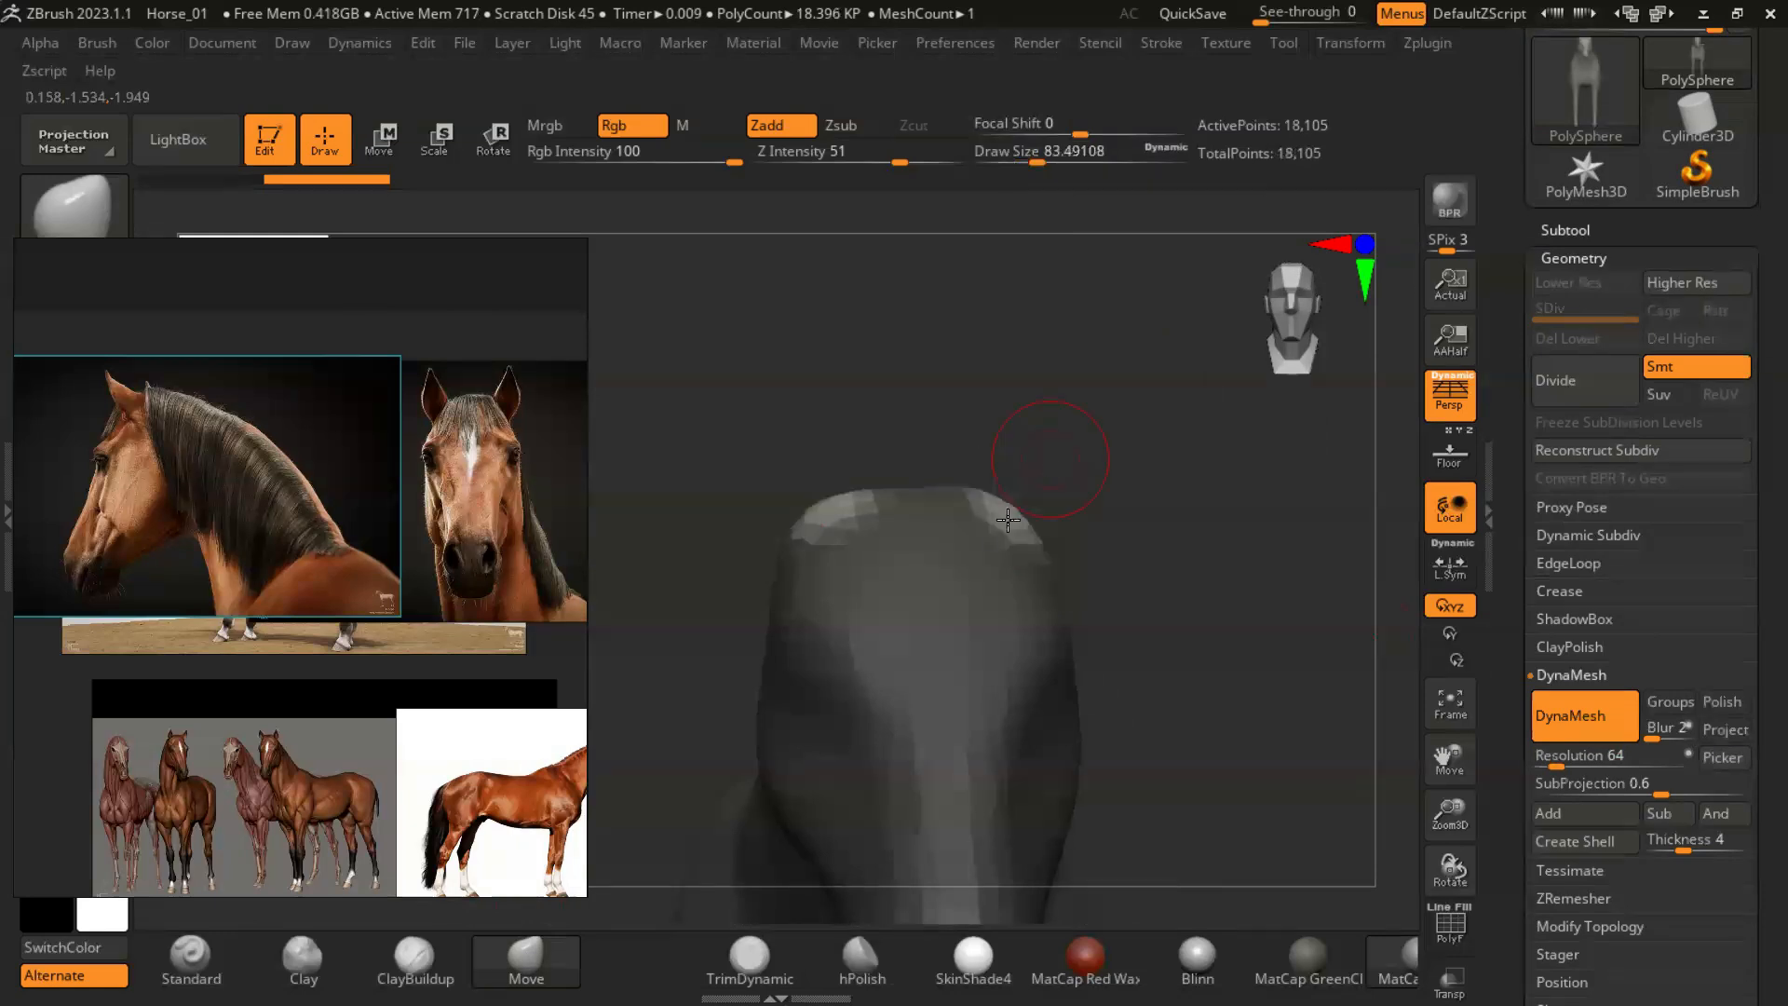
{"action": "mouse_move", "coordinate": [1061, 371]}
{"action": "left_mouse_down"}
{"action": "mouse_move", "coordinate": [1085, 409]}
{"action": "mouse_move", "coordinate": [1071, 382]}
{"action": "left_mouse_up"}
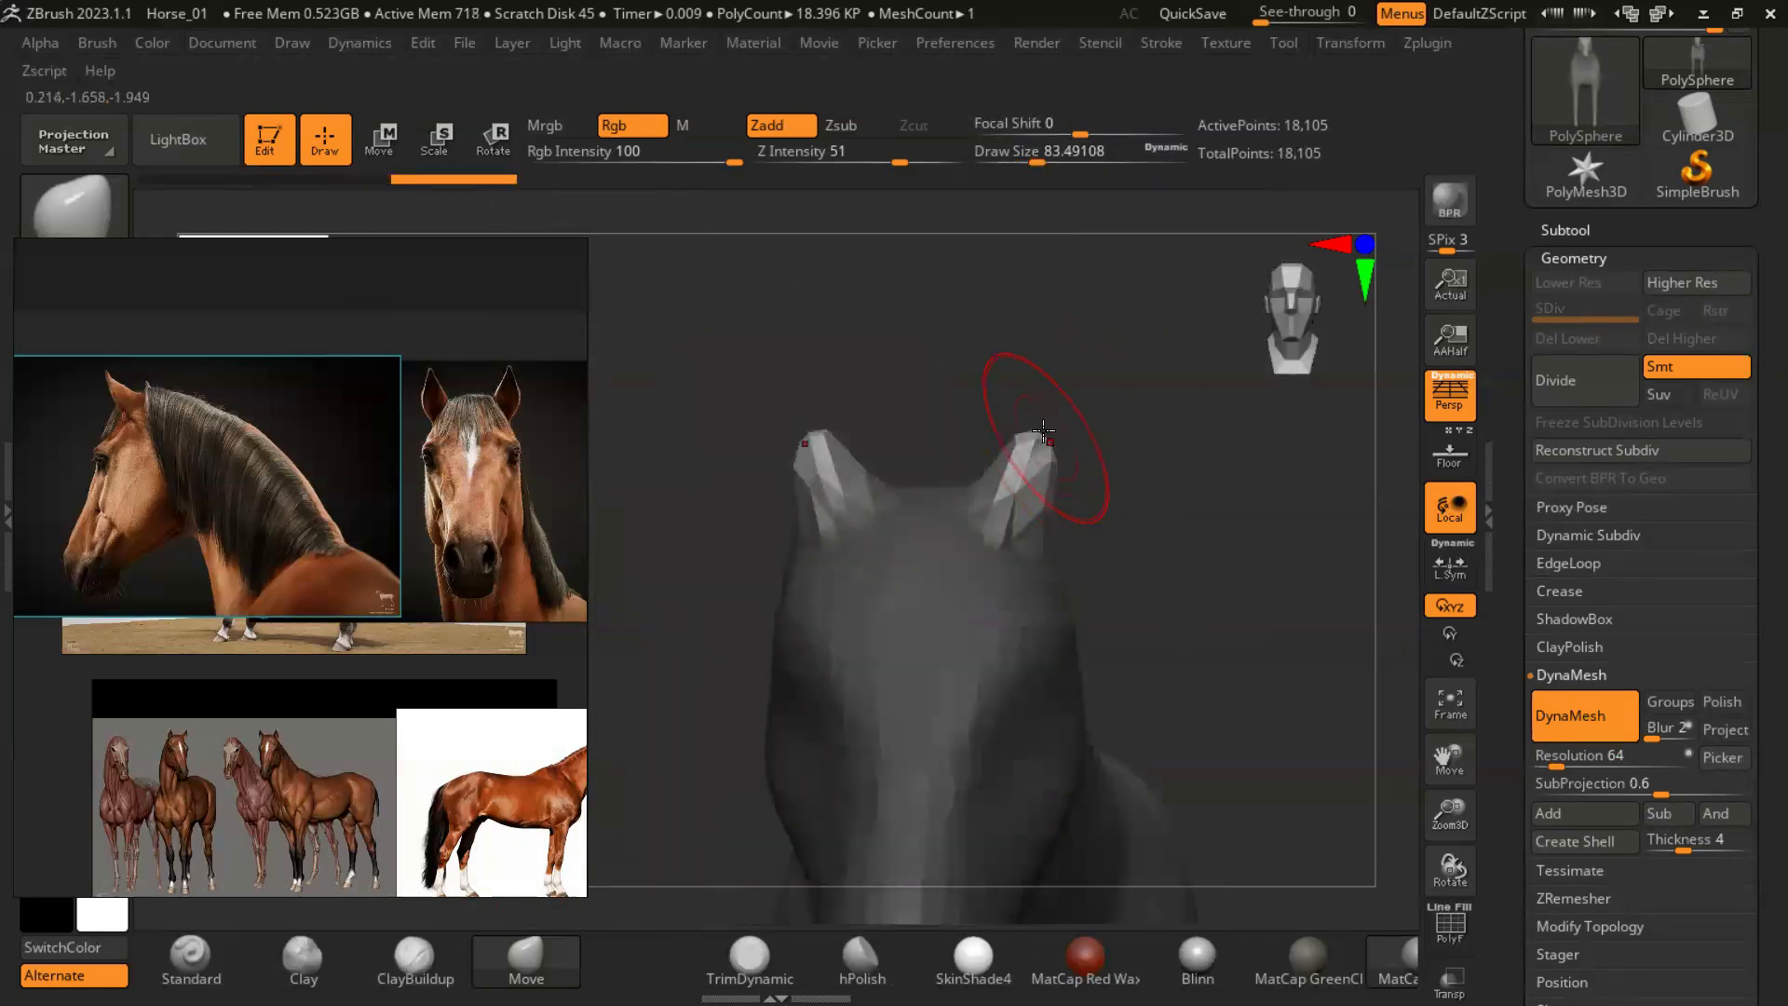
- Refine the base of the ears with the Move brush at a new draw size
{"action": "left_click_drag", "start_coordinate": [1185, 508], "coordinate": [1217, 612], "text": "ctrl"}
{"action": "key", "text": "s"}
{"action": "left_click_drag", "start_coordinate": [1043, 551], "coordinate": [1023, 547]}
{"action": "mouse_move", "coordinate": [1204, 475]}
{"action": "left_mouse_down"}
{"action": "mouse_move", "coordinate": [1197, 599]}
{"action": "mouse_move", "coordinate": [1164, 610]}
{"action": "mouse_move", "coordinate": [1060, 538]}
{"action": "mouse_move", "coordinate": [980, 543]}
{"action": "mouse_move", "coordinate": [990, 504]}
{"action": "mouse_move", "coordinate": [1091, 533]}
{"action": "mouse_move", "coordinate": [987, 515]}
{"action": "left_mouse_up"}
- Carve the inner hollow of the ears from tip to base with ClayBuildup at a draw size of about 16
{"action": "left_click", "coordinate": [415, 959]}
{"action": "key", "text": "s"}
{"action": "key", "text": "s"}
{"action": "key", "text": "s"}
{"action": "left_click_drag", "start_coordinate": [1209, 529], "coordinate": [1032, 498]}
{"action": "mouse_move", "coordinate": [1045, 422]}
{"action": "left_mouse_down"}
{"action": "mouse_move", "coordinate": [991, 494]}
{"action": "mouse_move", "coordinate": [1030, 484]}
{"action": "left_mouse_up"}
{"action": "left_click_drag", "start_coordinate": [1207, 559], "coordinate": [1202, 663]}
{"action": "left_click_drag", "start_coordinate": [1183, 633], "coordinate": [1202, 656], "text": "ctrl"}
{"action": "left_click_drag", "start_coordinate": [1036, 414], "coordinate": [1057, 387]}
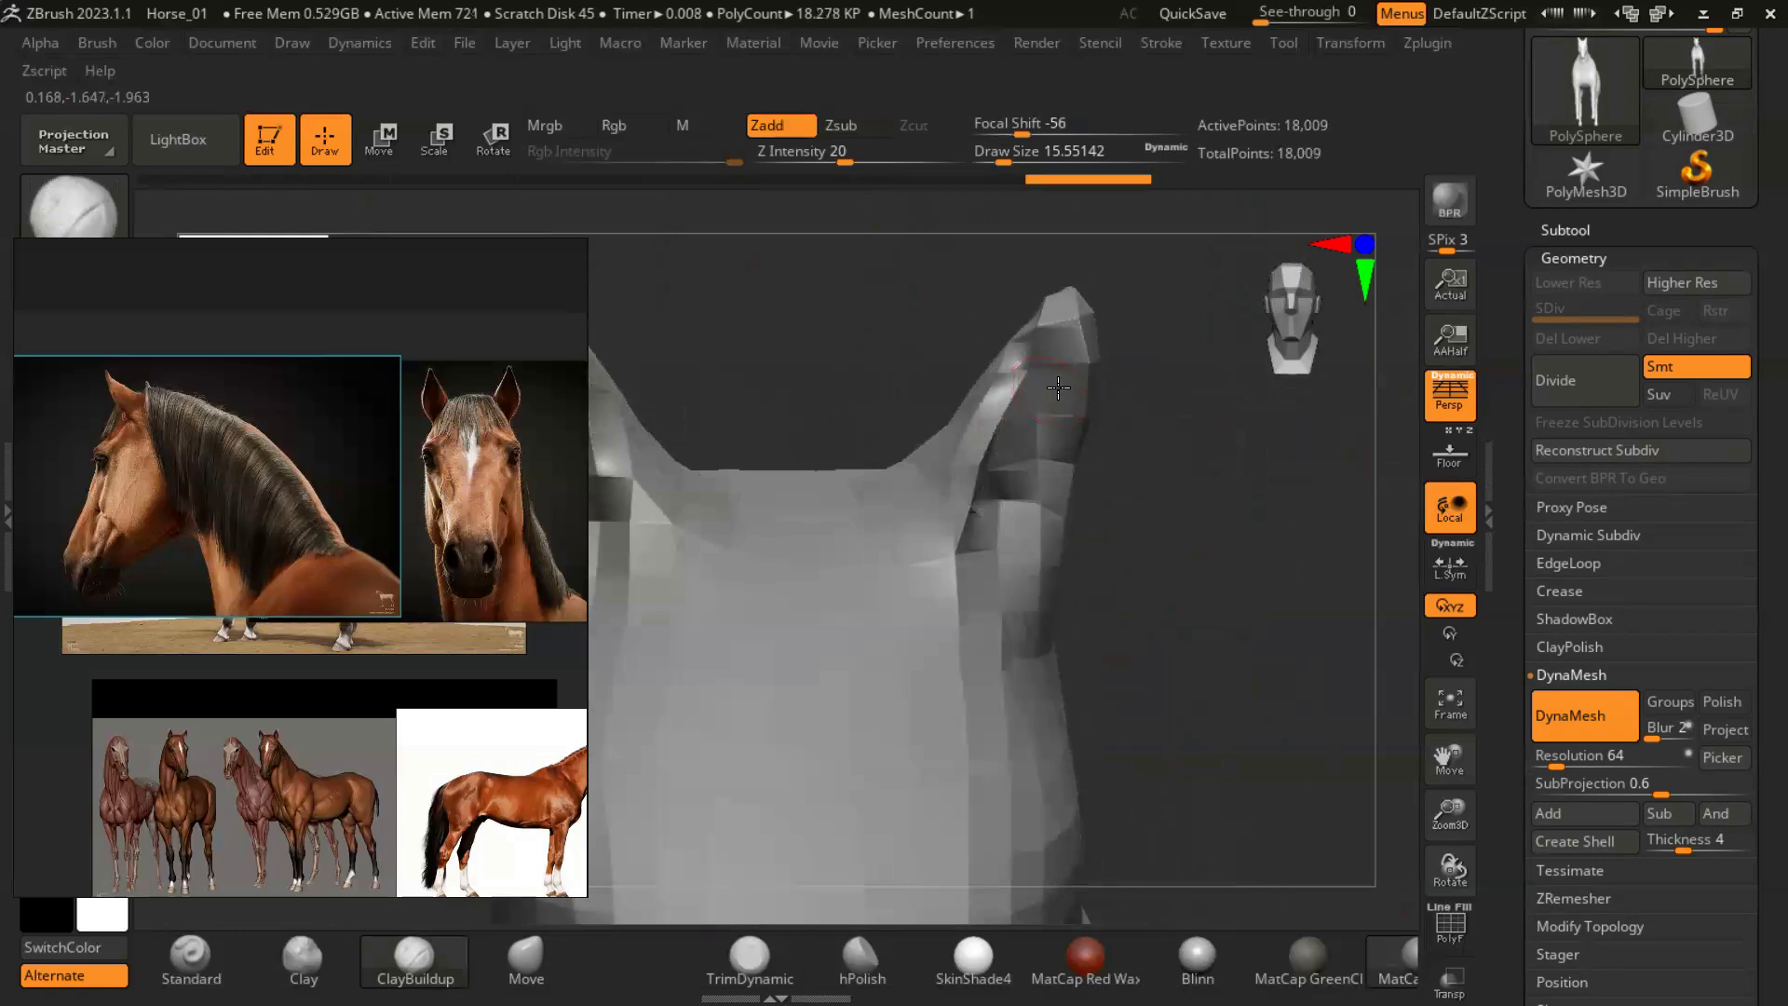
{"action": "mouse_move", "coordinate": [1140, 522]}
{"action": "left_mouse_down"}
{"action": "mouse_move", "coordinate": [1086, 506]}
{"action": "mouse_move", "coordinate": [1099, 521]}
{"action": "left_mouse_up"}
{"action": "left_click_drag", "start_coordinate": [1034, 419], "coordinate": [1004, 558]}
{"action": "mouse_move", "coordinate": [1176, 400]}
{"action": "left_mouse_down"}
{"action": "mouse_move", "coordinate": [1182, 439]}
{"action": "mouse_move", "coordinate": [1177, 409]}
{"action": "left_mouse_up"}
{"action": "left_click_drag", "start_coordinate": [1004, 557], "coordinate": [1013, 503]}
{"action": "left_click_drag", "start_coordinate": [1034, 400], "coordinate": [1059, 359]}
{"action": "mouse_move", "coordinate": [1220, 386]}
{"action": "left_mouse_down"}
{"action": "mouse_move", "coordinate": [1237, 435]}
{"action": "mouse_move", "coordinate": [1212, 473]}
{"action": "left_mouse_up"}
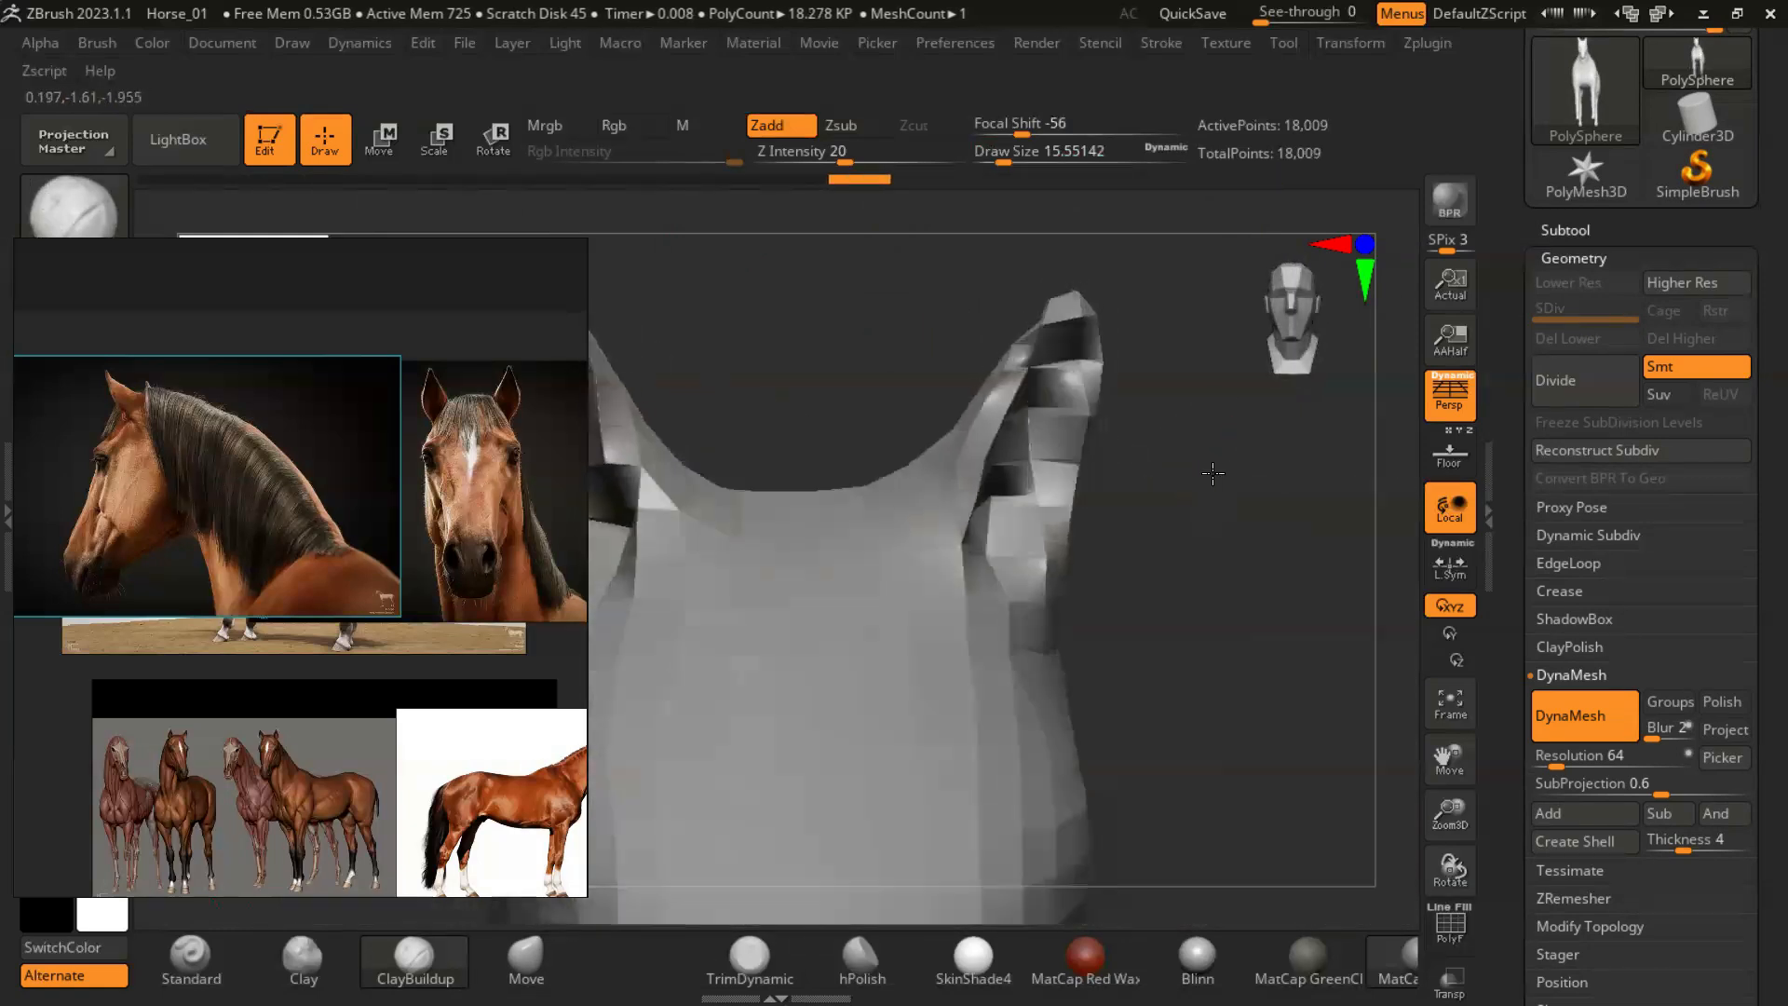
- Push the outer edge of the ears outward with the Move brush at a draw size of about 29
{"action": "left_click", "coordinate": [524, 974]}
{"action": "left_click_drag", "start_coordinate": [1058, 472], "coordinate": [1073, 477]}
{"action": "key", "text": "s"}
{"action": "left_click_drag", "start_coordinate": [1163, 506], "coordinate": [1153, 506]}
{"action": "left_click_drag", "start_coordinate": [1060, 447], "coordinate": [1073, 457]}
{"action": "key", "text": "s"}
{"action": "mouse_move", "coordinate": [1085, 479]}
{"action": "left_mouse_down"}
{"action": "mouse_move", "coordinate": [1059, 477]}
{"action": "mouse_move", "coordinate": [1087, 477]}
{"action": "left_mouse_up"}
{"action": "key", "text": "s"}
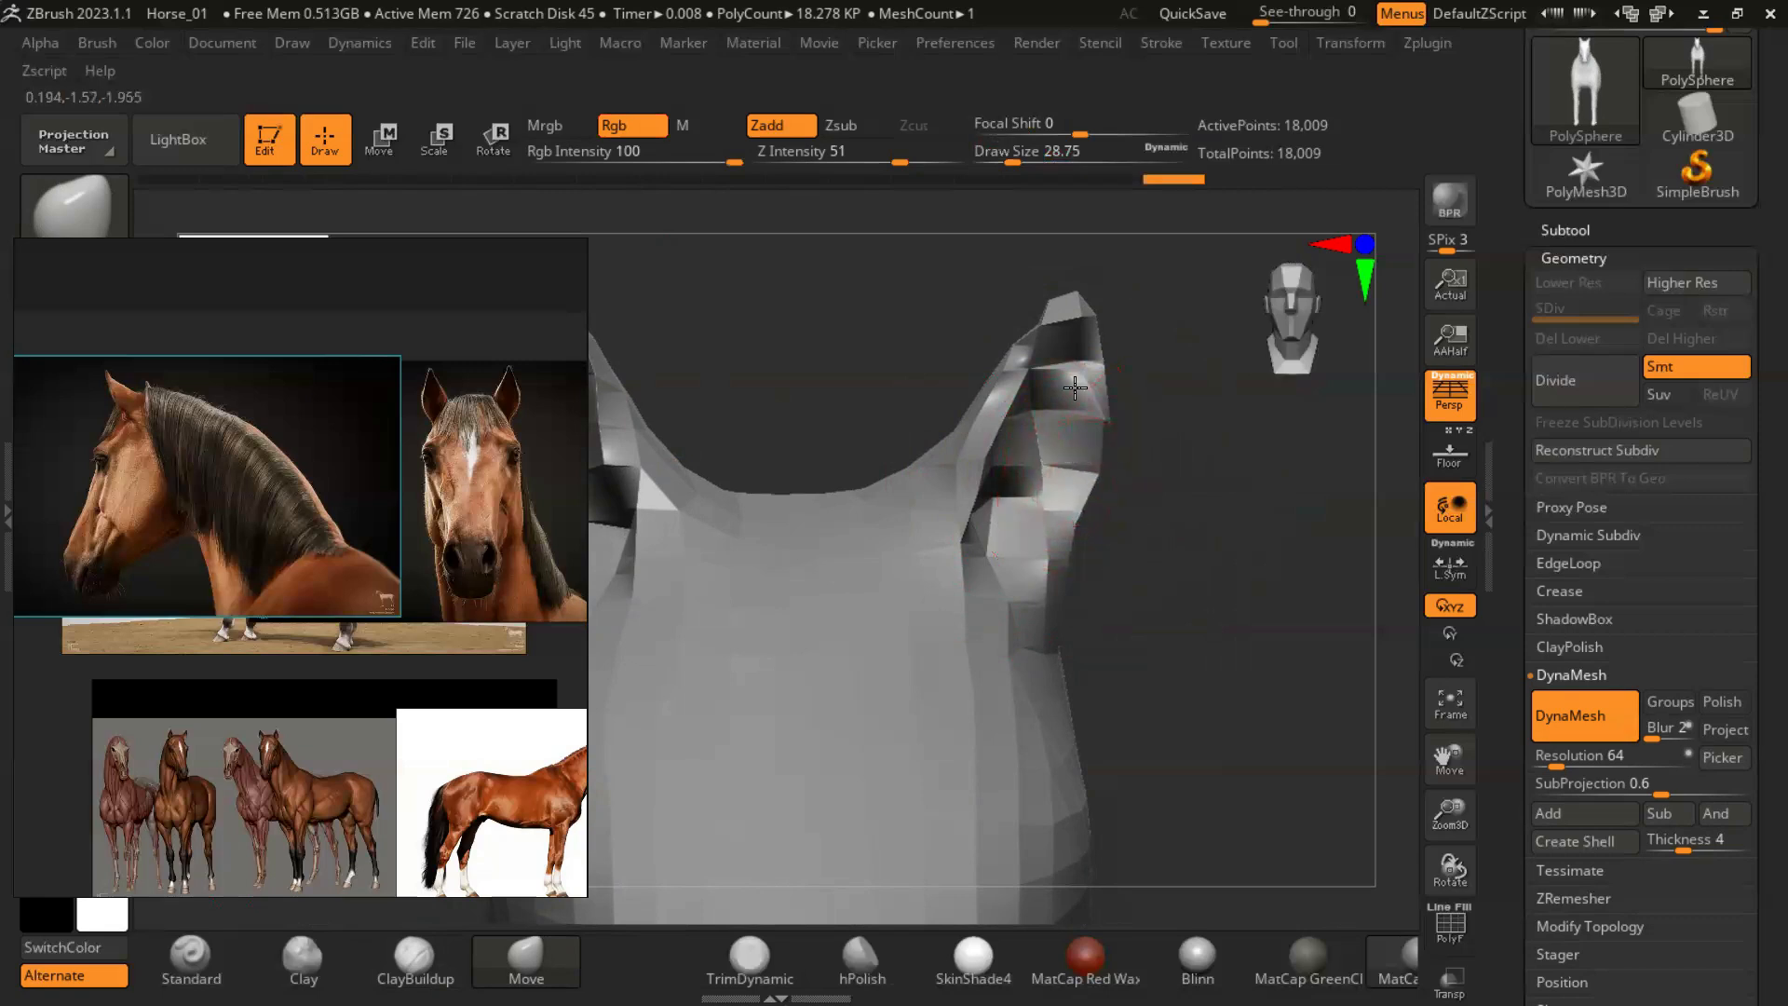
- Reshape the crest of the head between the ears with the Move brush at a draw size of about 44
{"action": "left_click_drag", "start_coordinate": [1183, 641], "coordinate": [1153, 588], "text": "alt"}
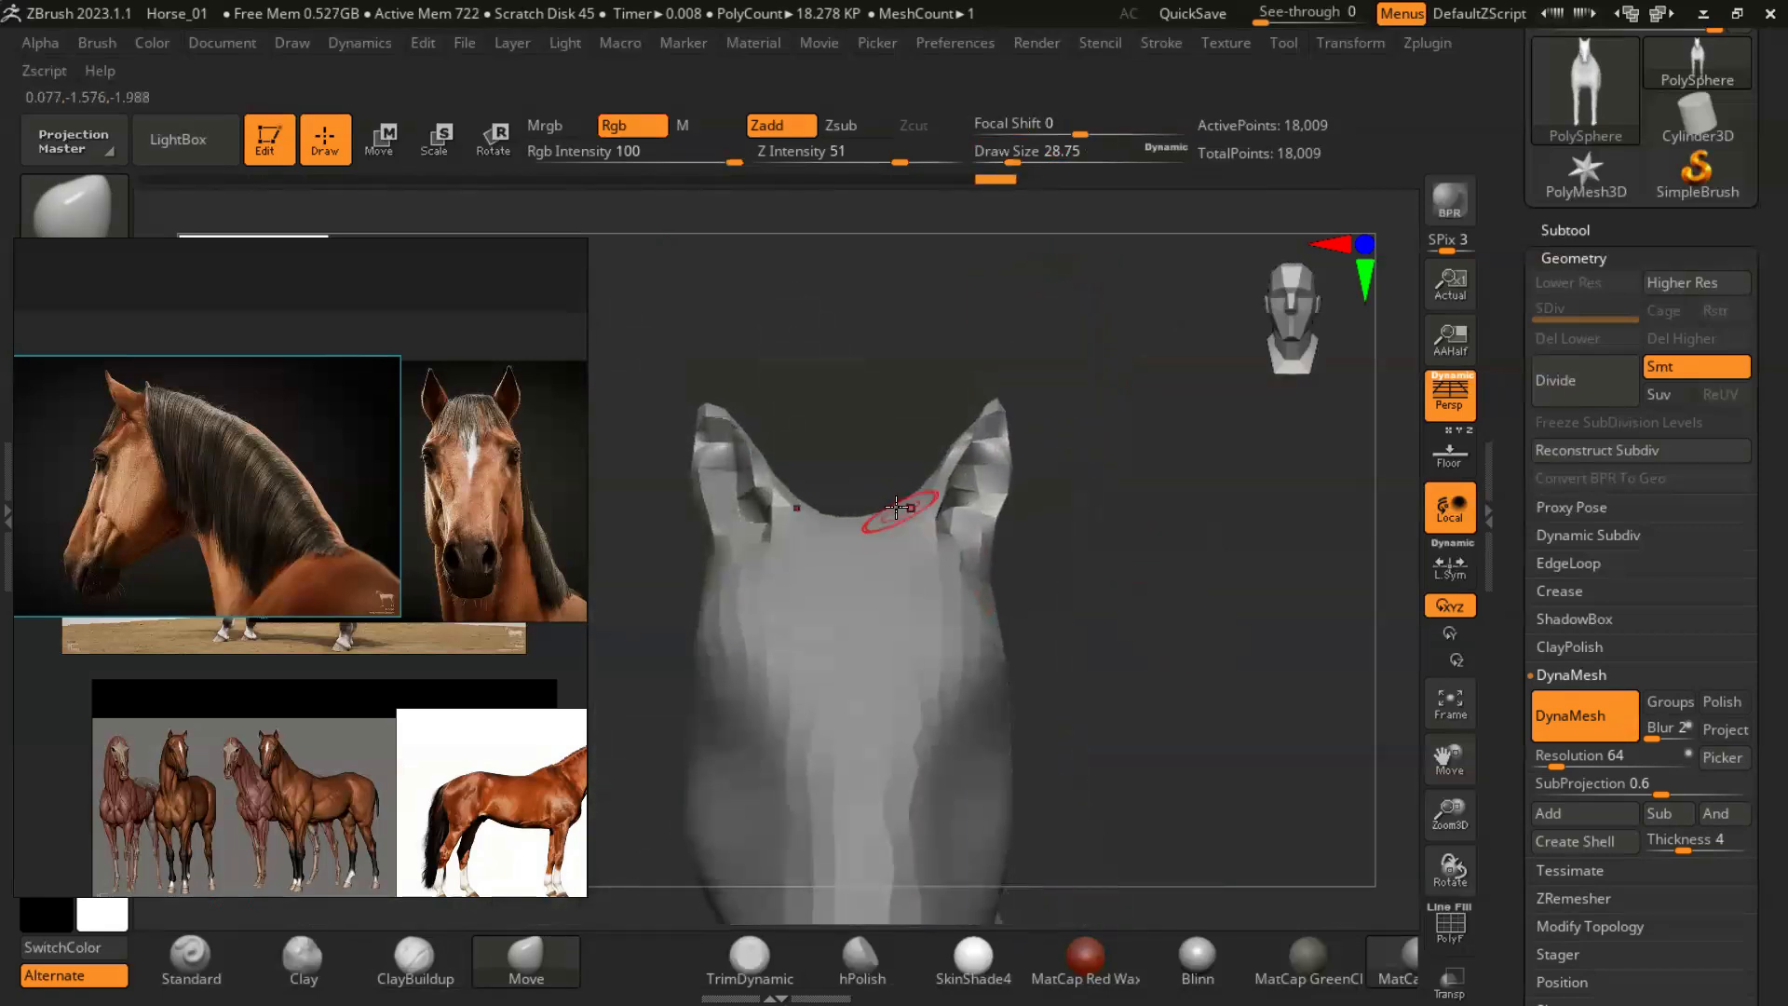
{"action": "key", "text": "s"}
{"action": "left_click_drag", "start_coordinate": [861, 526], "coordinate": [869, 526]}
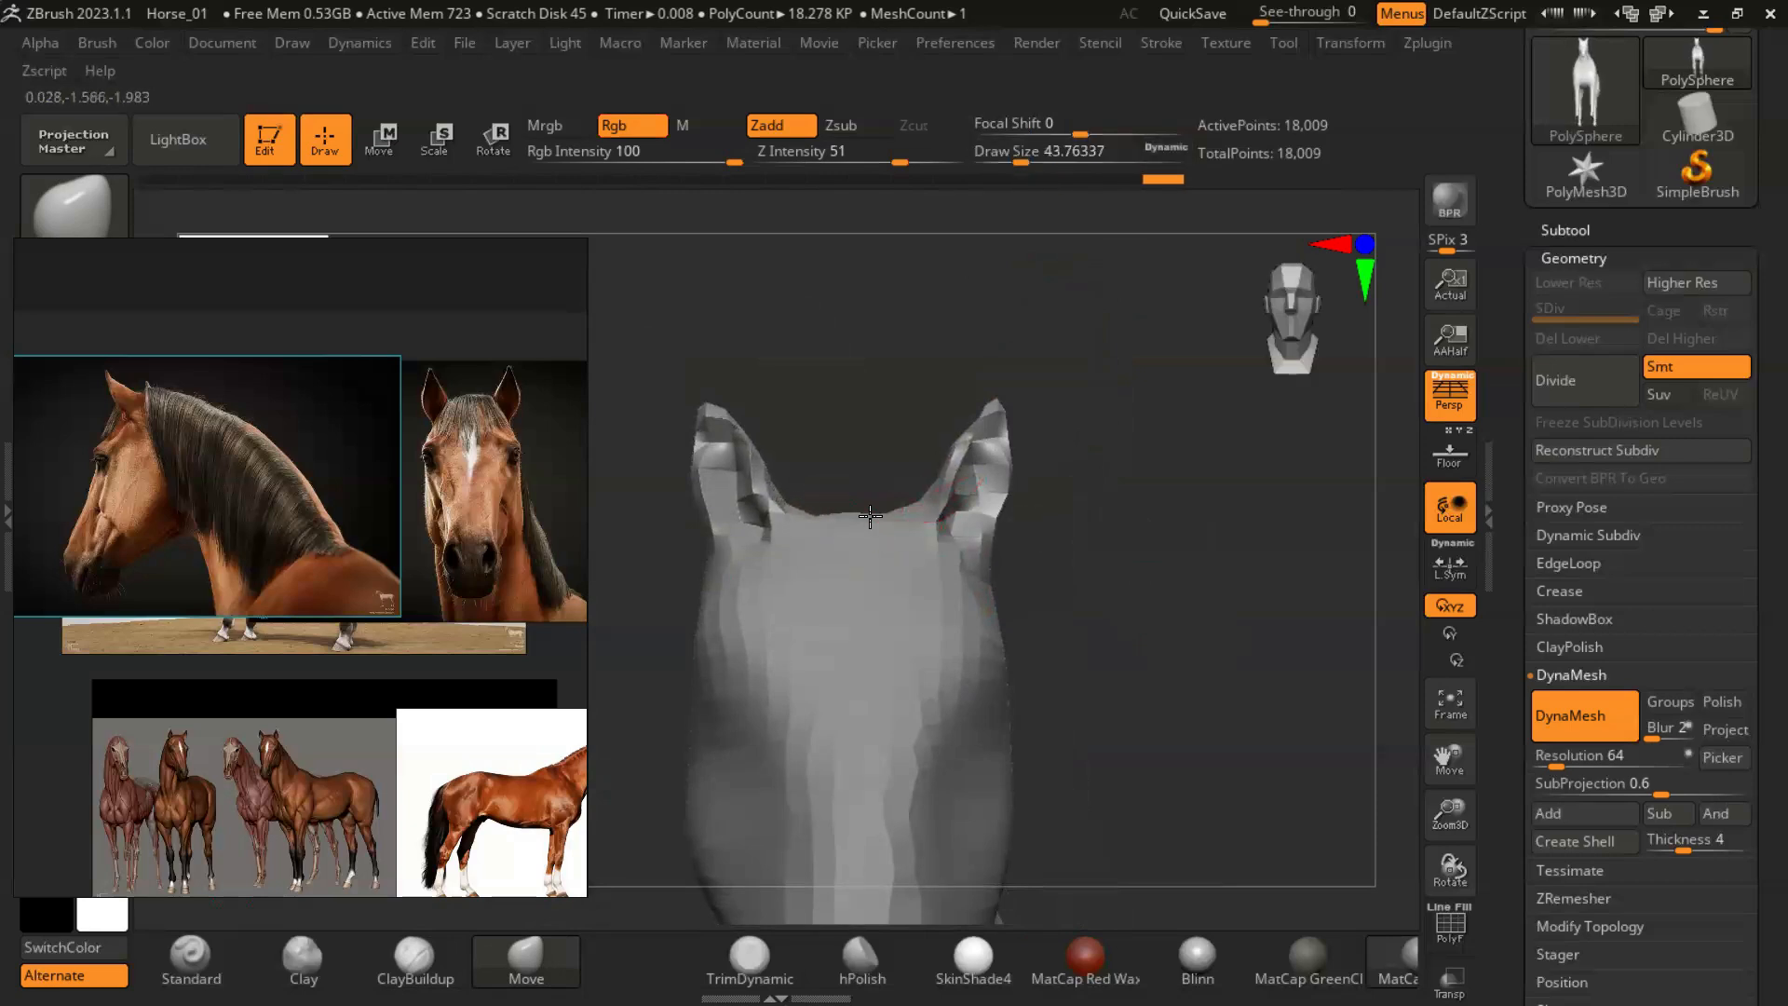
{"action": "left_click_drag", "start_coordinate": [1058, 540], "coordinate": [1130, 539]}
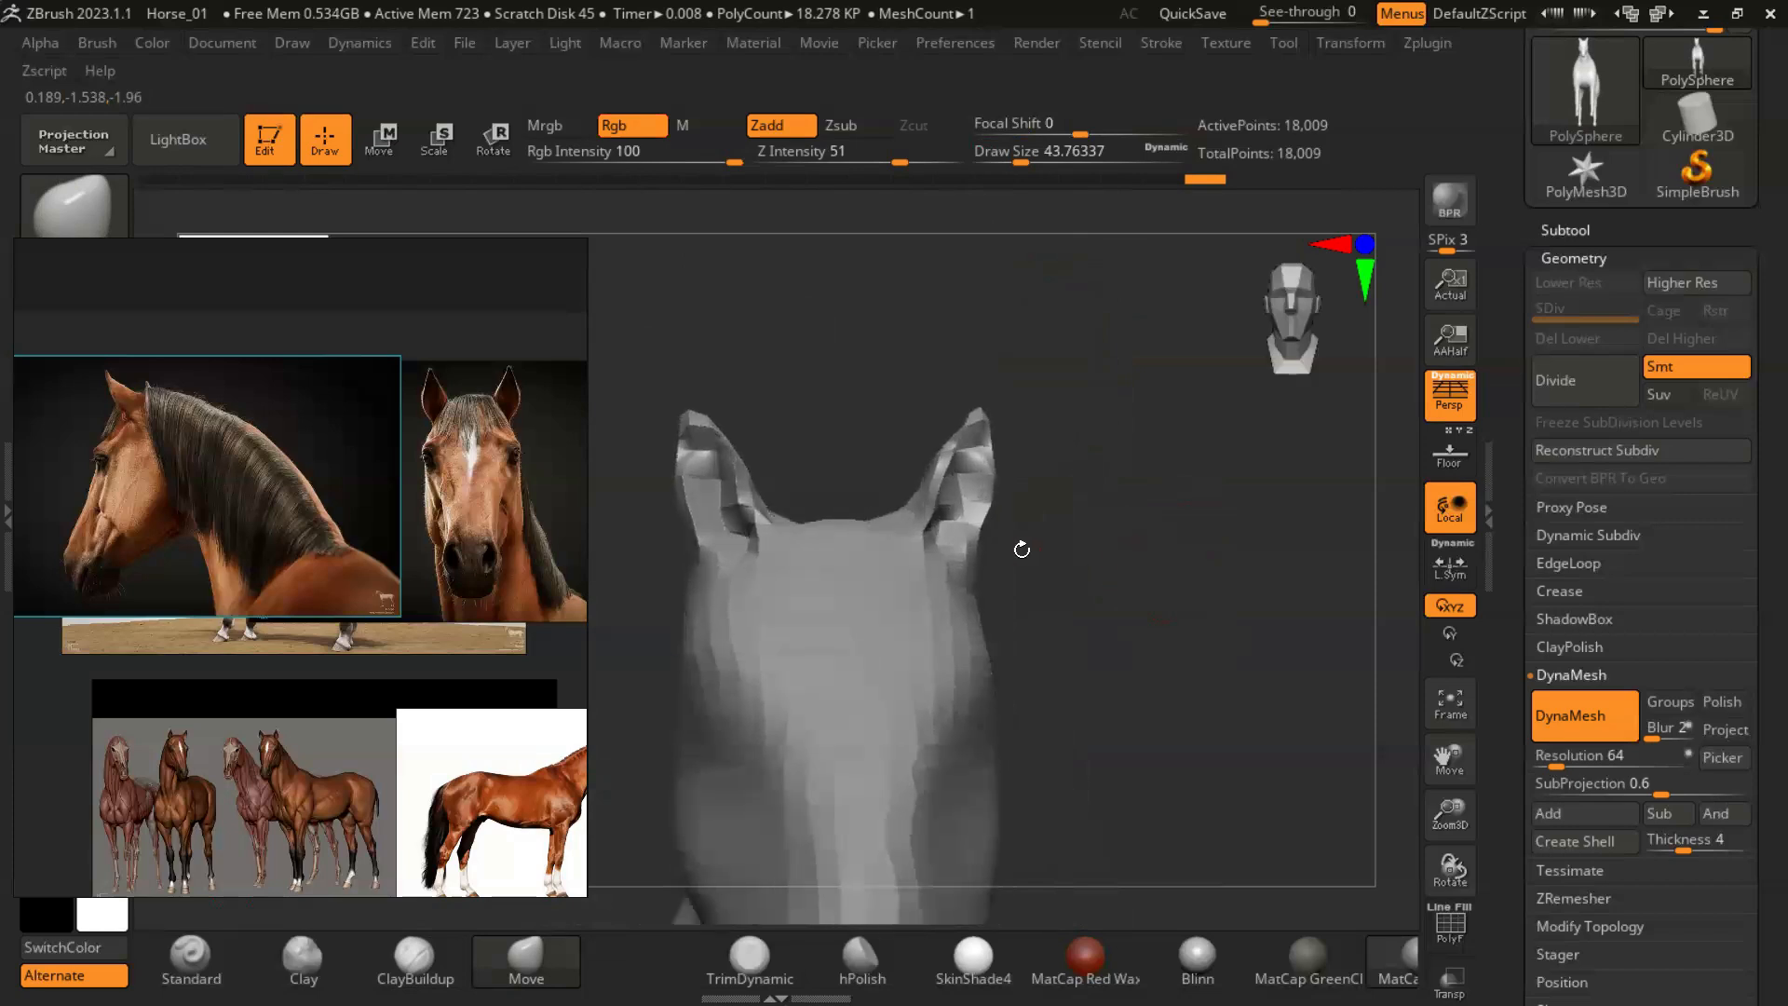
- Pull the ear tips forward in side profile and refine them with the Move brush at a draw size of about 18
{"action": "left_click_drag", "start_coordinate": [1299, 645], "coordinate": [1109, 436]}
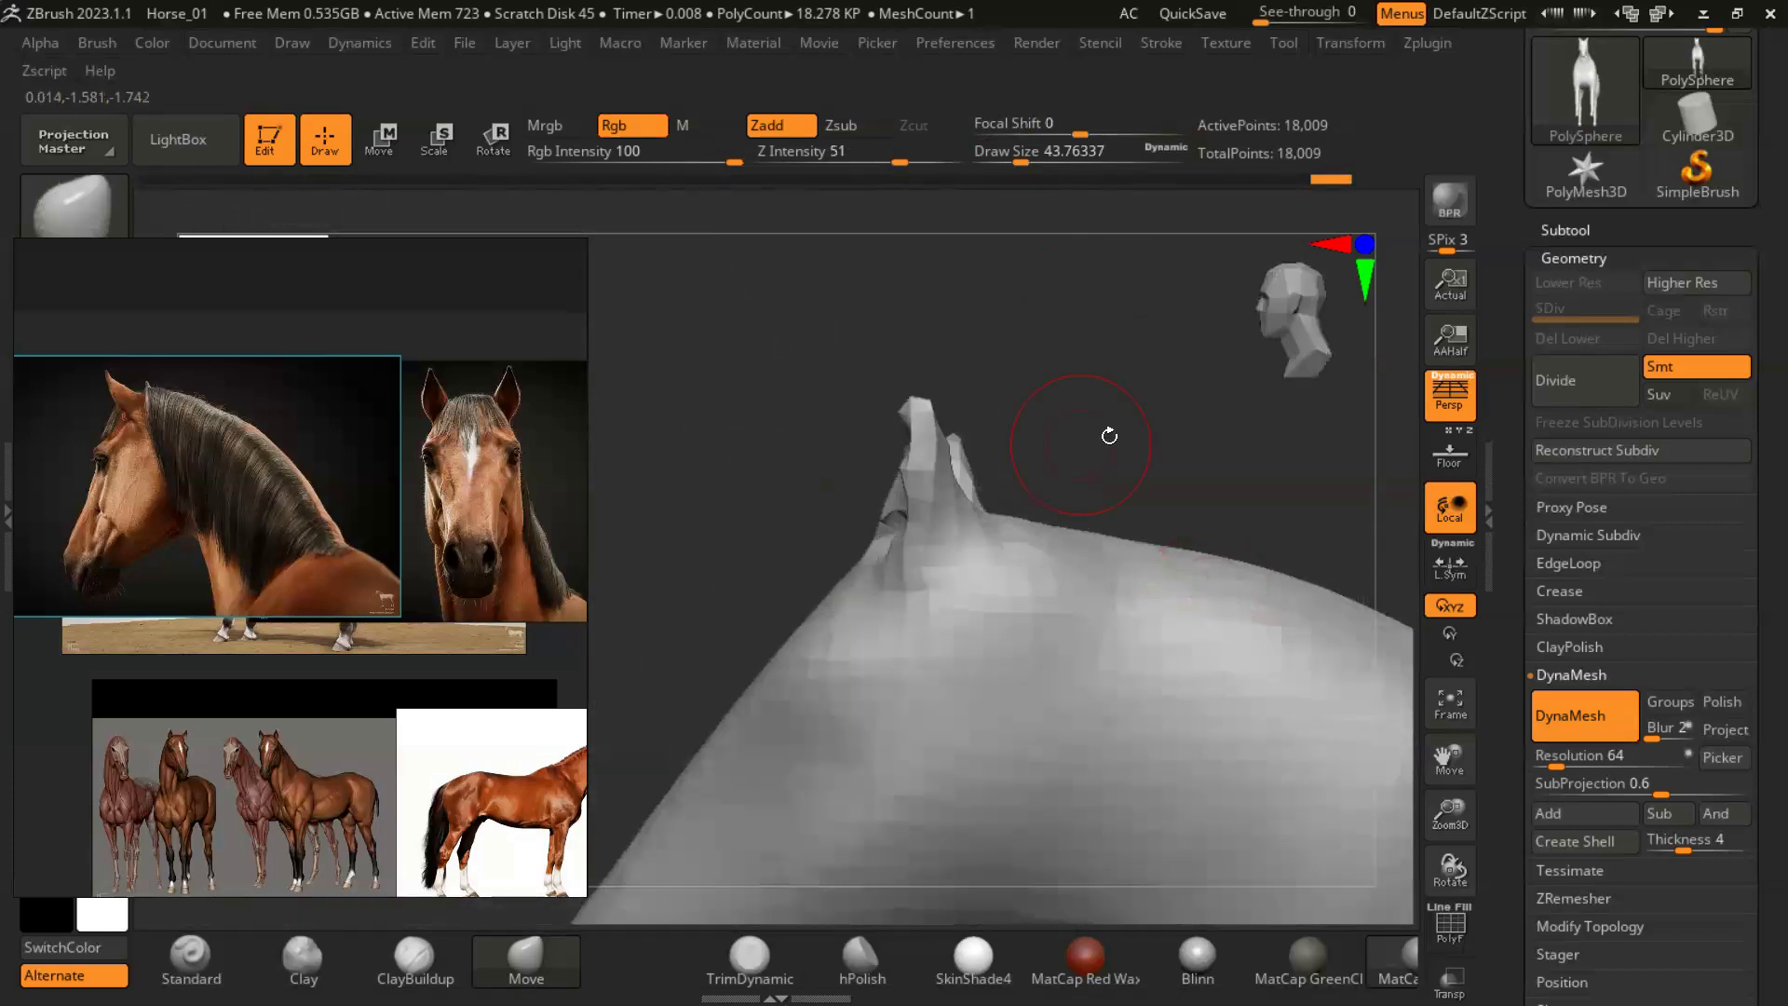
{"action": "key", "text": "s"}
{"action": "mouse_move", "coordinate": [925, 452]}
{"action": "left_mouse_down"}
{"action": "mouse_move", "coordinate": [911, 413]}
{"action": "mouse_move", "coordinate": [881, 410]}
{"action": "mouse_move", "coordinate": [961, 447]}
{"action": "mouse_move", "coordinate": [861, 419]}
{"action": "left_mouse_up"}
{"action": "key", "text": "s"}
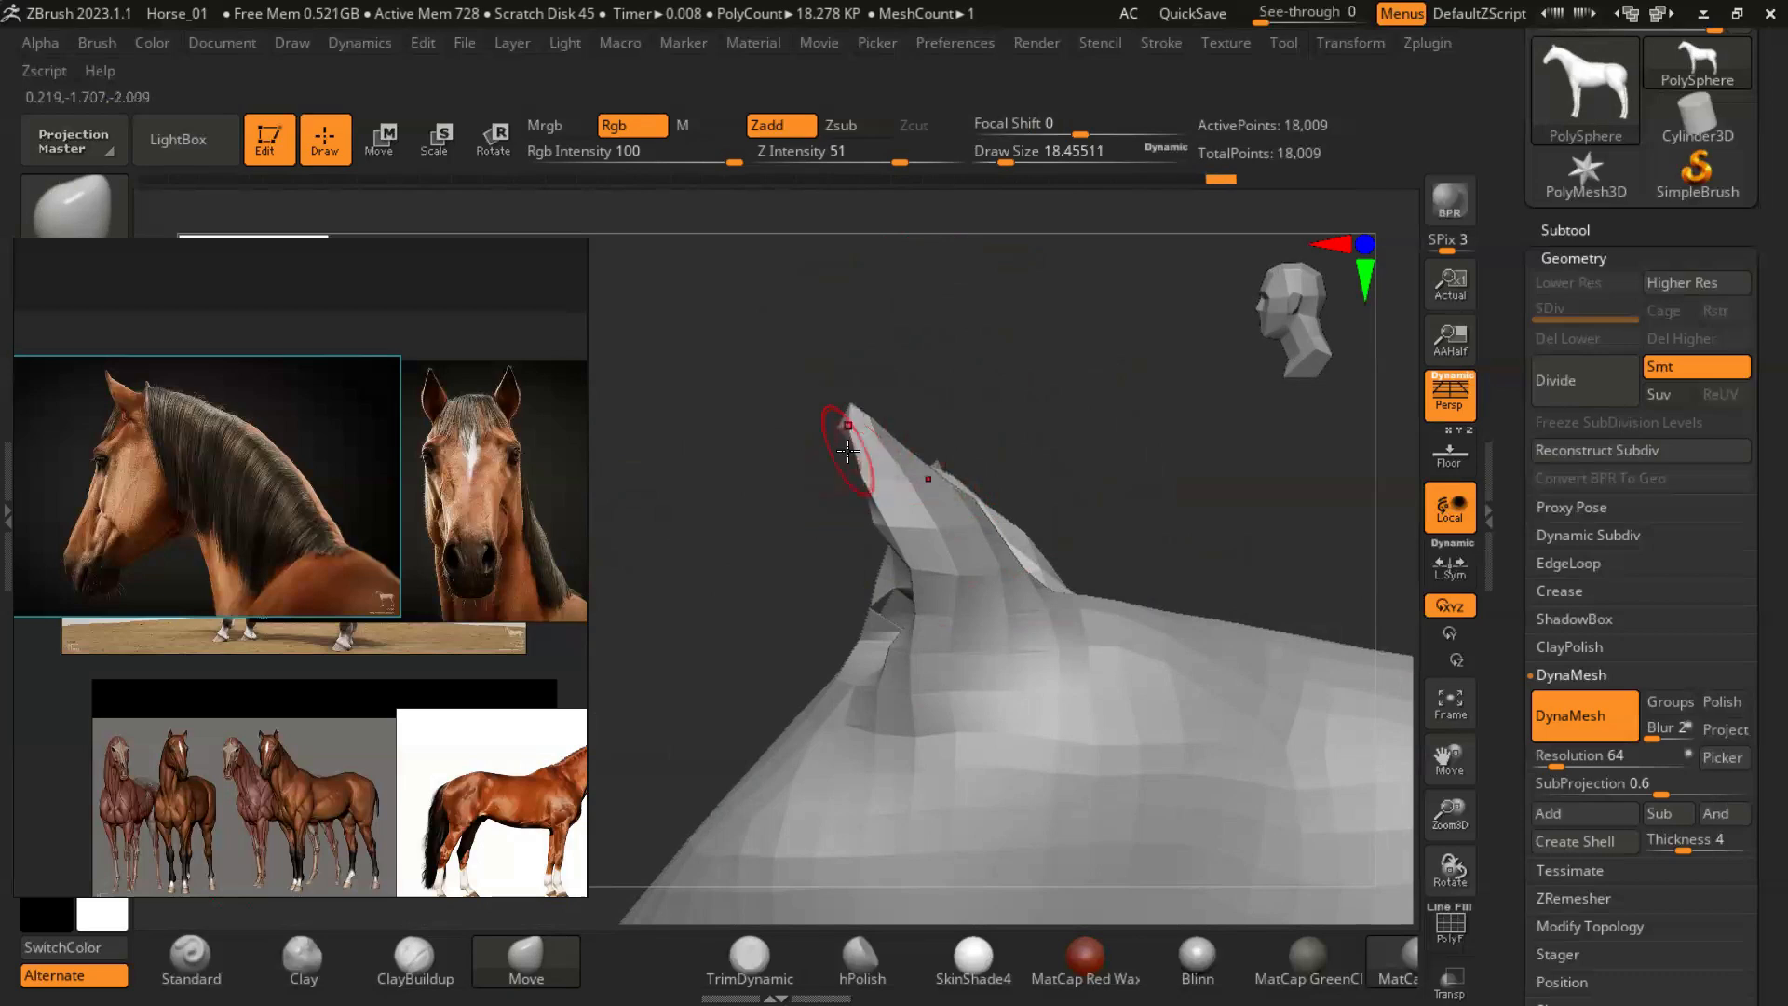
{"action": "mouse_move", "coordinate": [1052, 531]}
{"action": "left_mouse_down"}
{"action": "mouse_move", "coordinate": [1030, 519]}
{"action": "mouse_move", "coordinate": [1004, 549]}
{"action": "left_mouse_up"}
- Reshape the back and lower base of the ears with the Move brush at draw sizes of about 49 and 35
{"action": "key", "text": "s"}
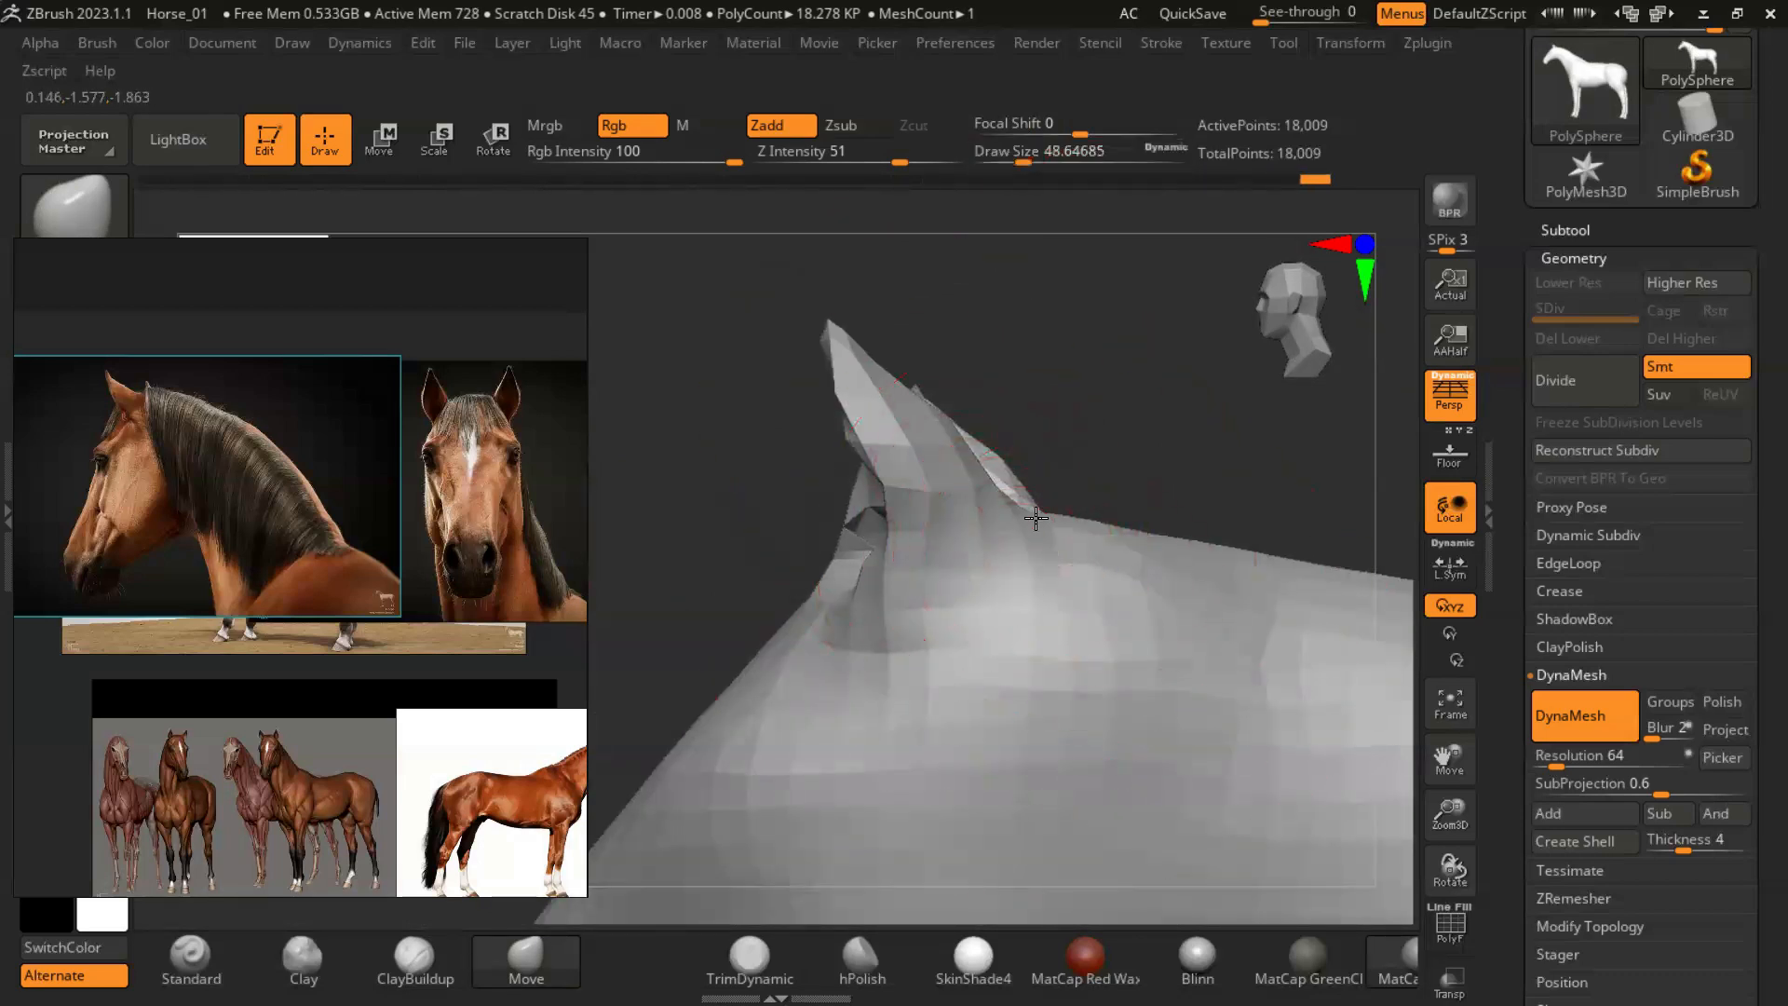
{"action": "key", "text": "s"}
{"action": "left_click_drag", "start_coordinate": [889, 604], "coordinate": [883, 590]}
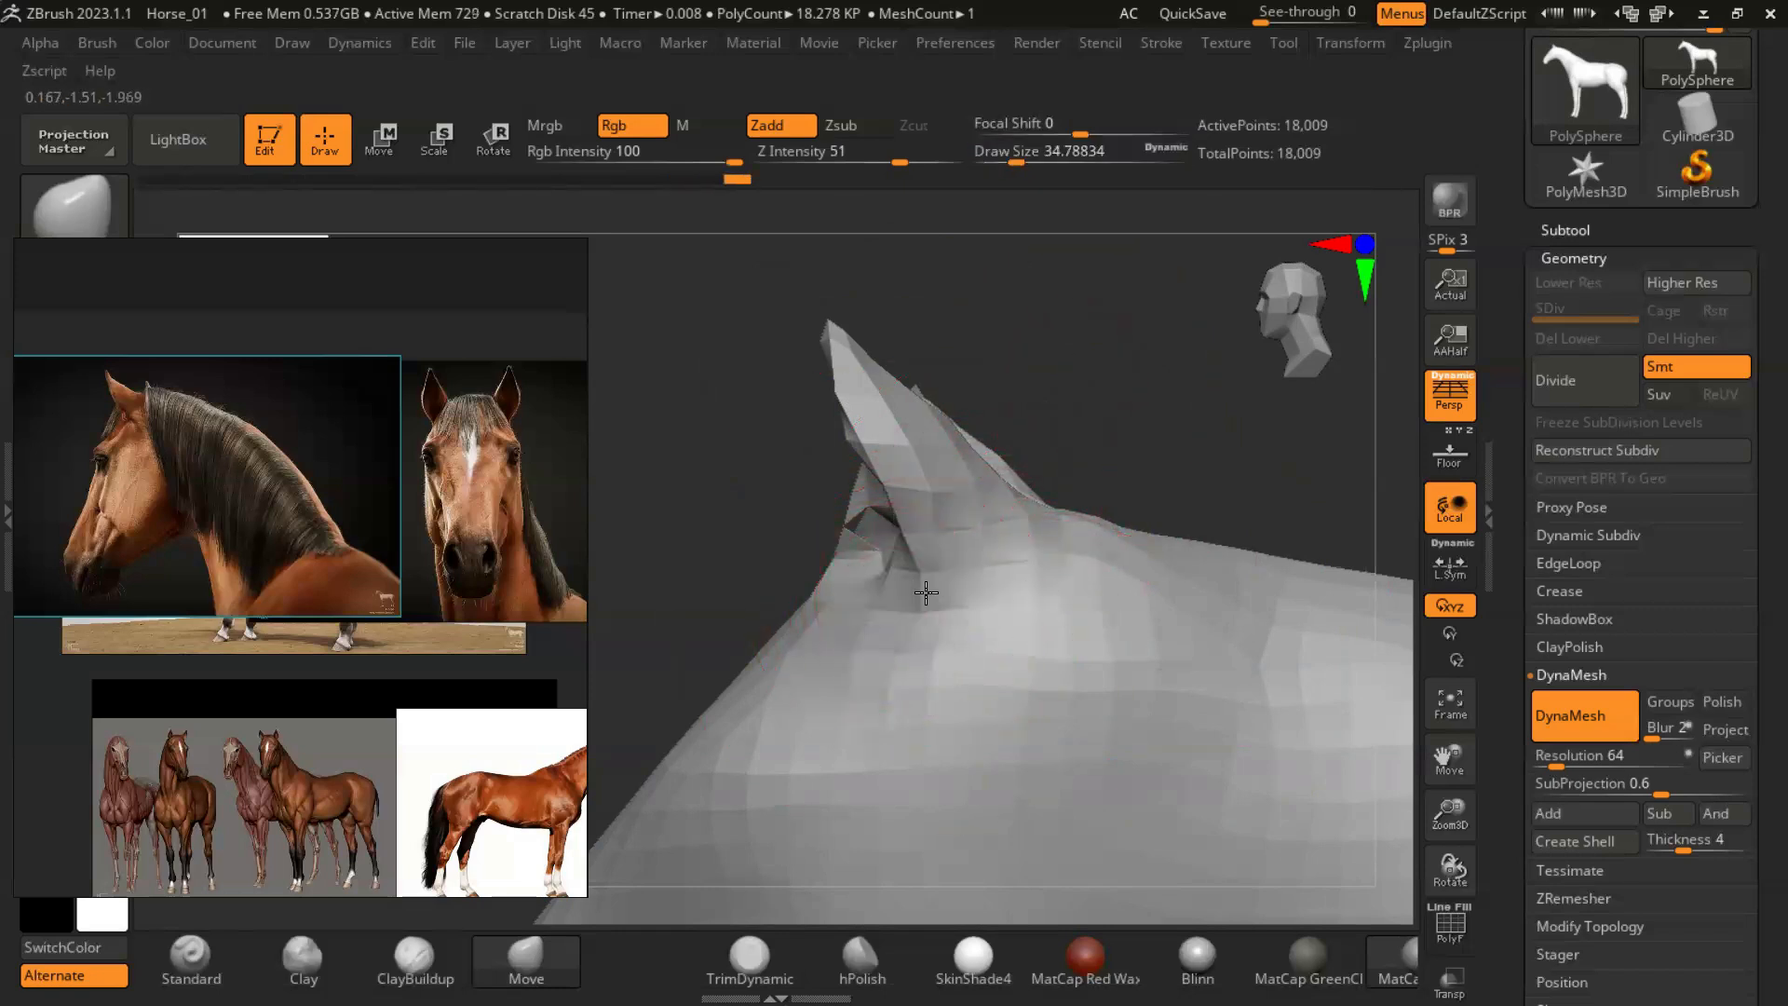
{"action": "left_click_drag", "start_coordinate": [1147, 437], "coordinate": [891, 524]}
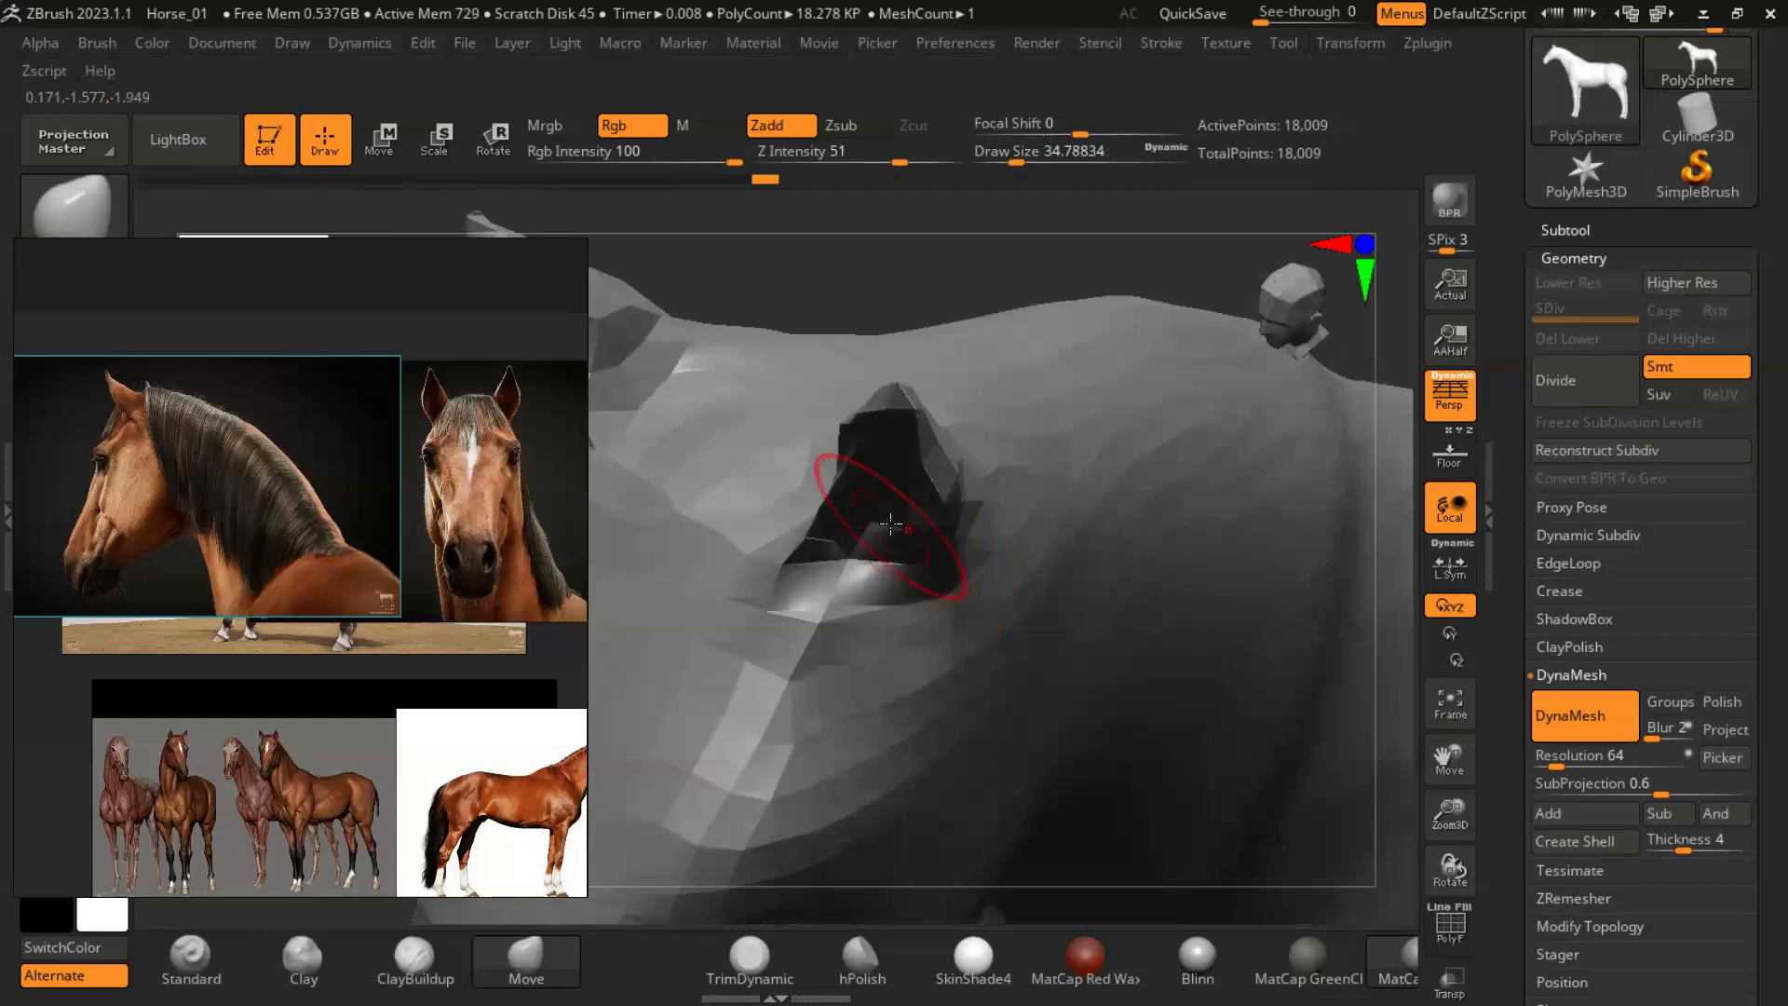
{"action": "left_click_drag", "start_coordinate": [958, 296], "coordinate": [897, 486]}
- Pull the nose forward at a draw size of about 59, using the brown horse's profile photo as reference
{"action": "mouse_move", "coordinate": [1164, 522]}
{"action": "left_mouse_down"}
{"action": "mouse_move", "coordinate": [1182, 662]}
{"action": "mouse_move", "coordinate": [1142, 501]}
{"action": "mouse_move", "coordinate": [1177, 702]}
{"action": "mouse_move", "coordinate": [1157, 639]}
{"action": "mouse_move", "coordinate": [1195, 601]}
{"action": "mouse_move", "coordinate": [781, 575]}
{"action": "left_mouse_up"}
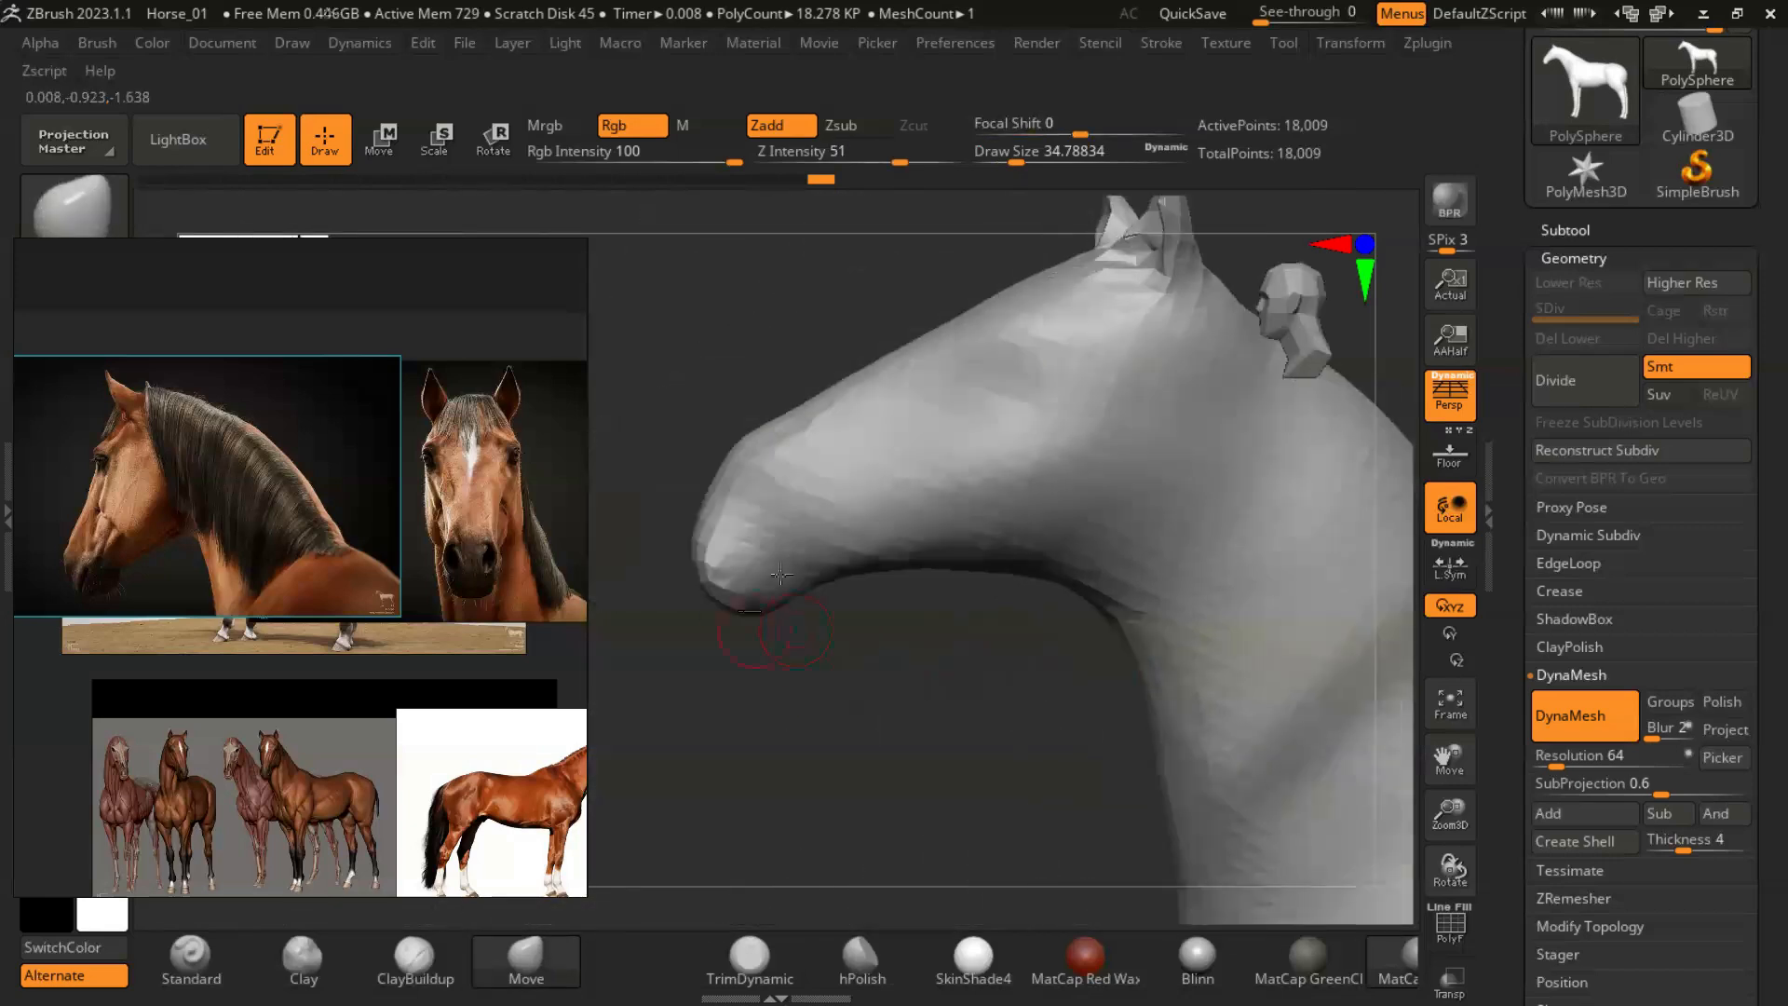
{"action": "key", "text": "bracketright"}
{"action": "key", "text": "bracketright"}
{"action": "scroll", "coordinate": [199, 548], "scroll_direction": "up", "scroll_amount": 3}
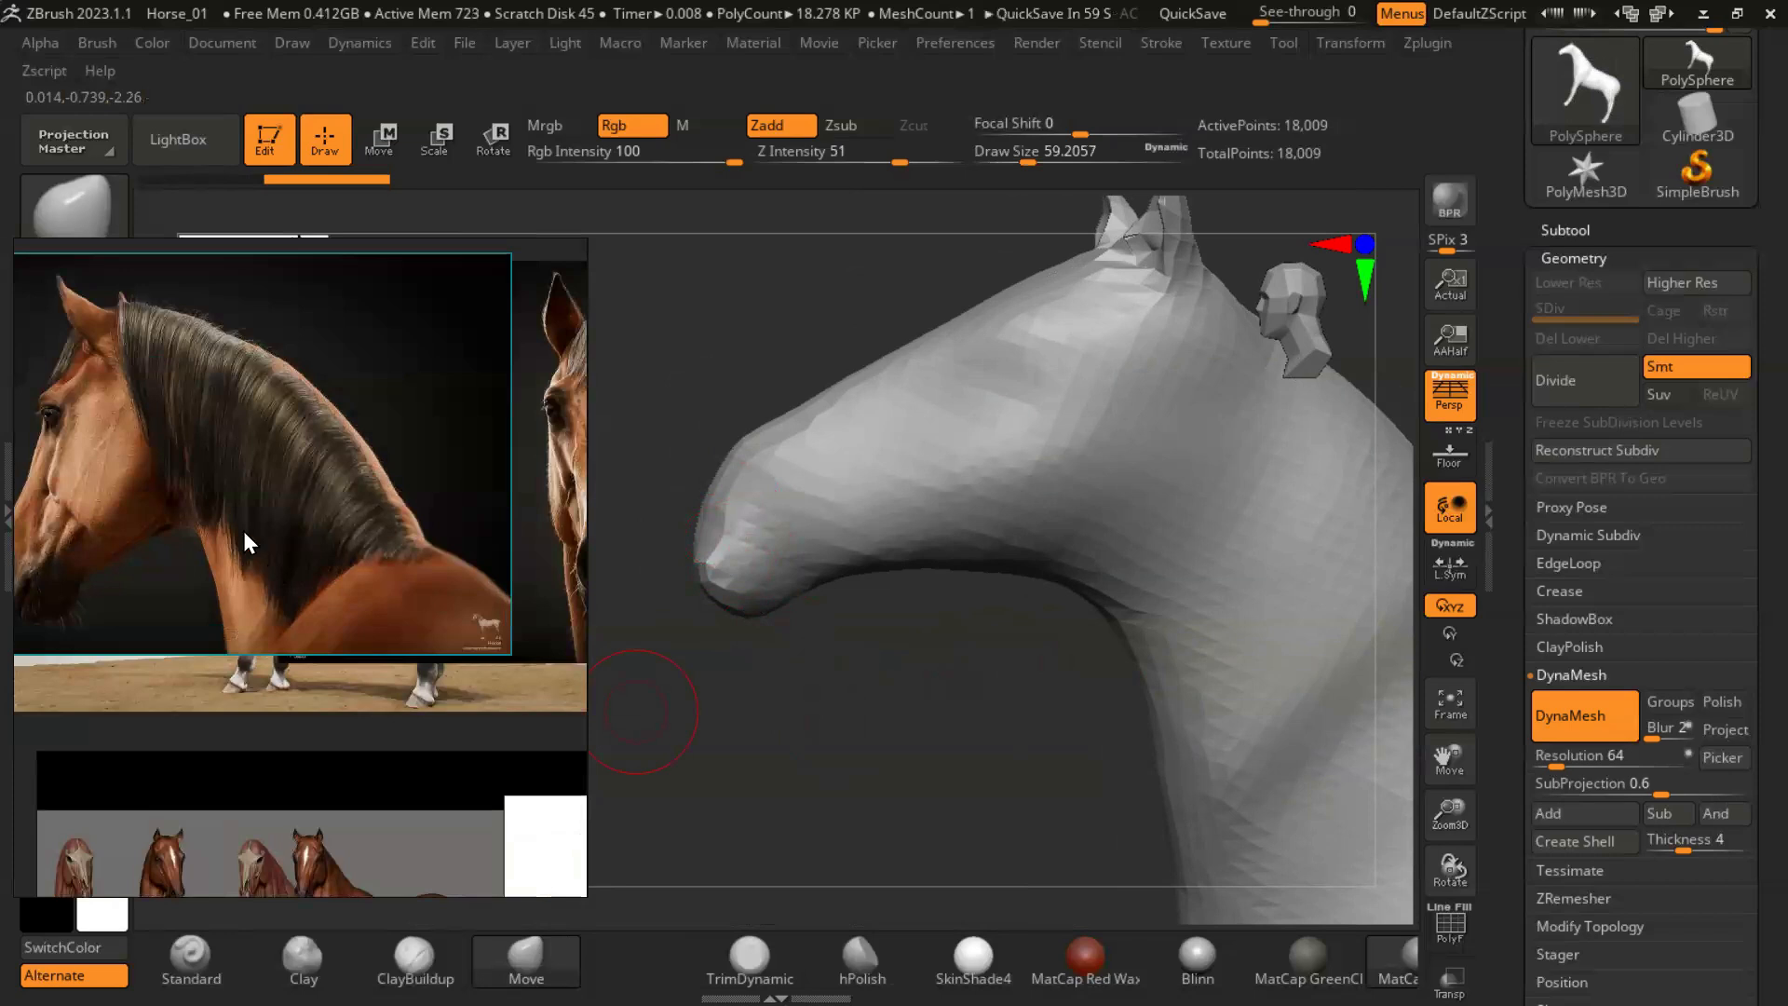
{"action": "left_click_drag", "start_coordinate": [243, 562], "coordinate": [329, 549]}
{"action": "middle_click_drag", "start_coordinate": [455, 788], "coordinate": [6, 459]}
{"action": "scroll", "coordinate": [447, 522], "scroll_direction": "up", "scroll_amount": 5}
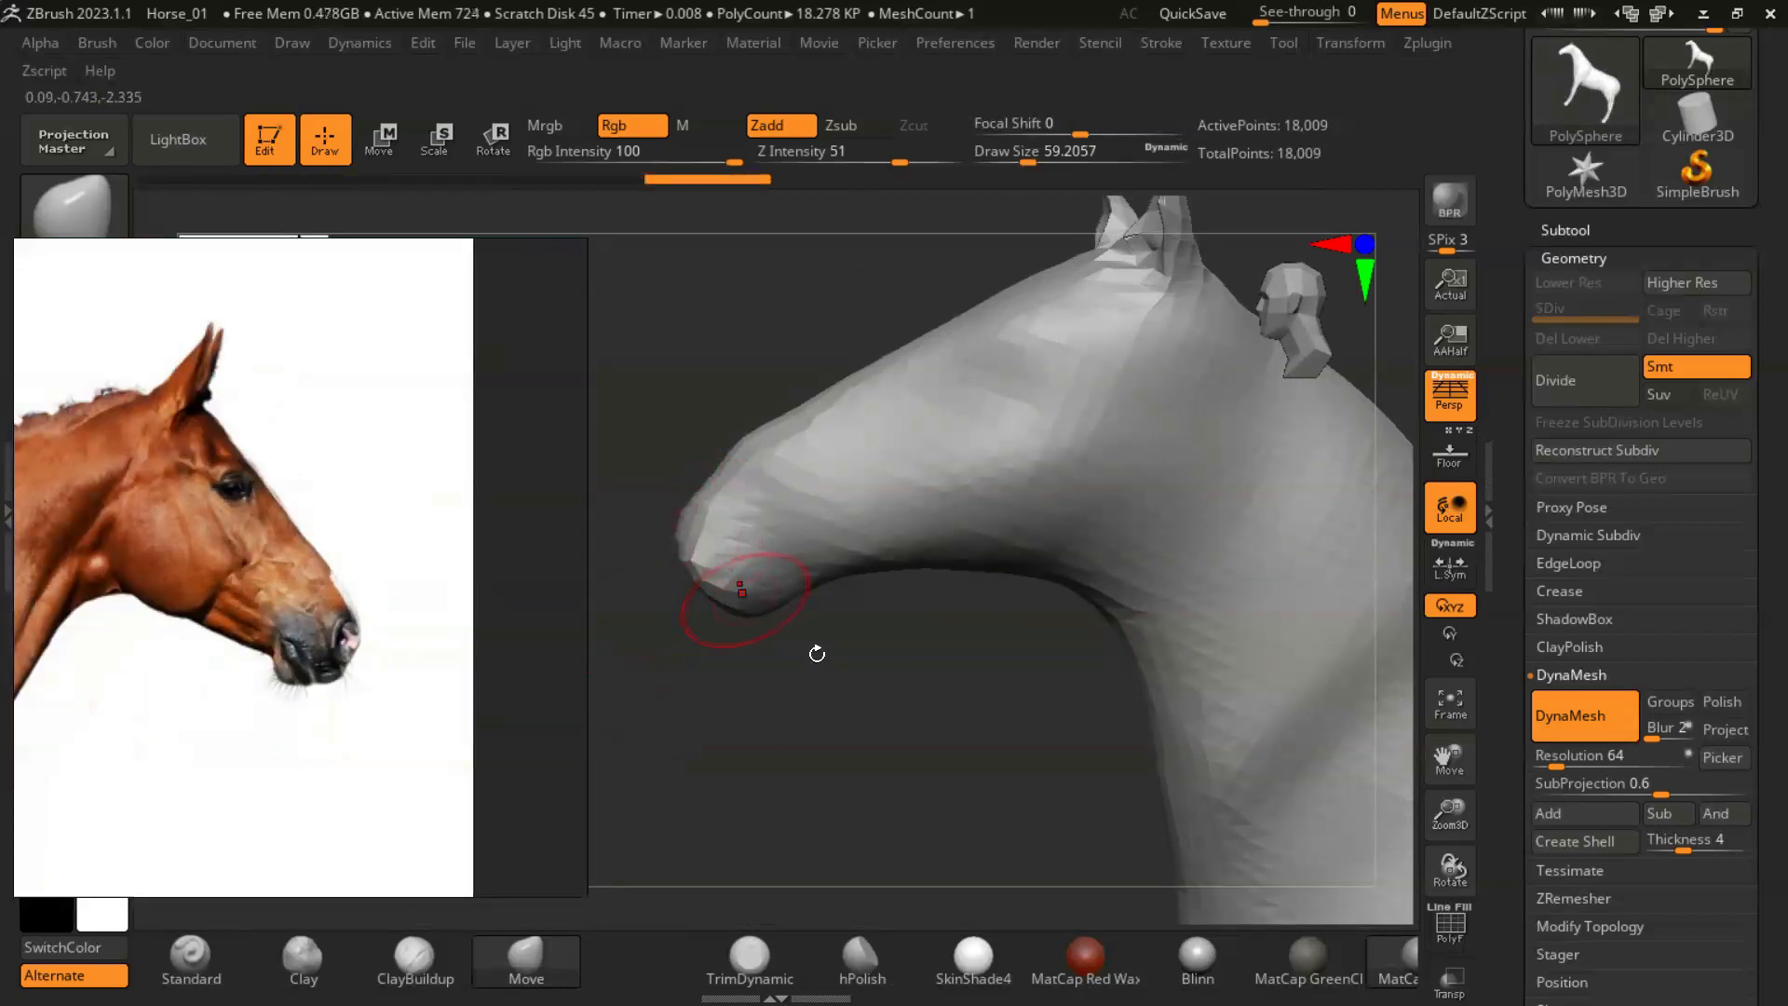
- Enlarge the draw size to about 187 and smooth the horse's overall form from several angles
{"action": "mouse_move", "coordinate": [887, 699]}
{"action": "left_mouse_down"}
{"action": "mouse_move", "coordinate": [1009, 639]}
{"action": "mouse_move", "coordinate": [842, 710]}
{"action": "mouse_move", "coordinate": [1018, 651]}
{"action": "mouse_move", "coordinate": [1050, 348]}
{"action": "left_mouse_up"}
{"action": "key", "text": "s"}
{"action": "left_click_drag", "start_coordinate": [763, 522], "coordinate": [917, 507]}
{"action": "mouse_move", "coordinate": [1174, 538]}
{"action": "left_mouse_down"}
{"action": "mouse_move", "coordinate": [1193, 666]}
{"action": "mouse_move", "coordinate": [910, 583]}
{"action": "mouse_move", "coordinate": [1002, 664]}
{"action": "mouse_move", "coordinate": [984, 647]}
{"action": "mouse_move", "coordinate": [745, 650]}
{"action": "left_mouse_up"}
{"action": "key", "text": "f"}
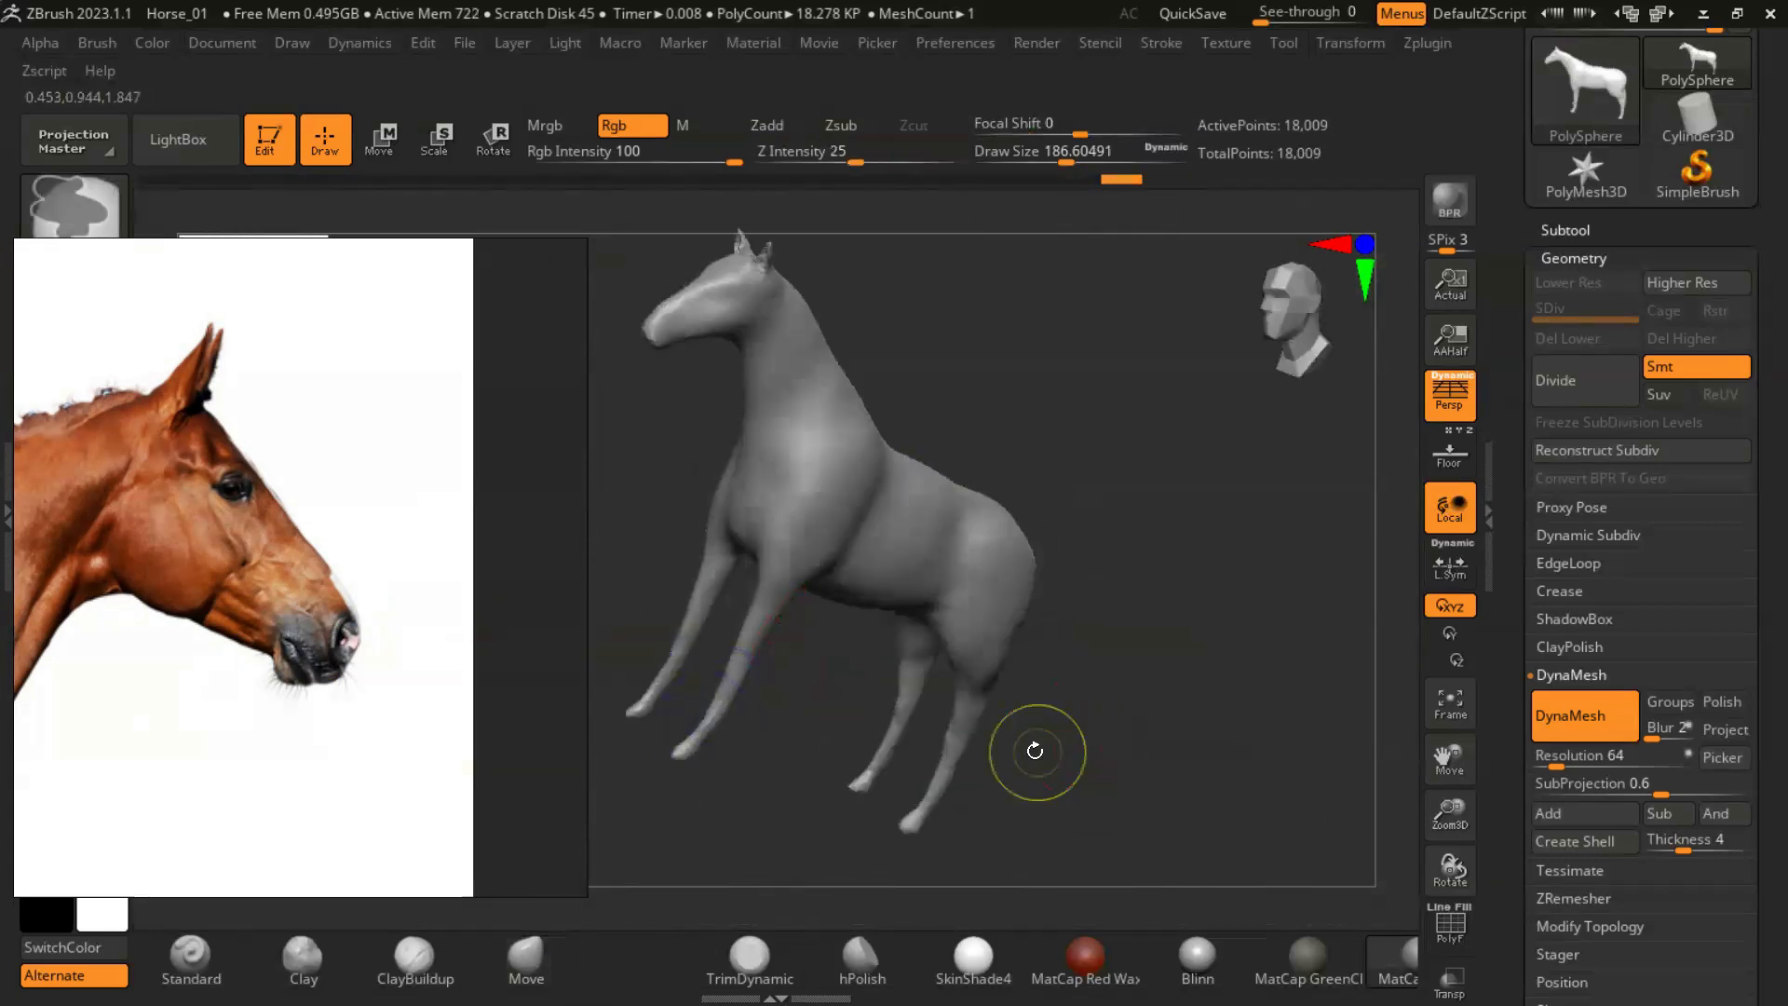
{"action": "left_click_drag", "start_coordinate": [1034, 751], "coordinate": [1058, 624], "text": "alt"}
{"action": "mouse_move", "coordinate": [819, 726]}
{"action": "left_mouse_down"}
{"action": "mouse_move", "coordinate": [897, 698]}
{"action": "mouse_move", "coordinate": [932, 526]}
{"action": "mouse_move", "coordinate": [1235, 641]}
{"action": "left_mouse_up"}
{"action": "left_click_drag", "start_coordinate": [1112, 398], "coordinate": [1257, 479], "text": "alt"}
{"action": "left_click_drag", "start_coordinate": [1137, 466], "coordinate": [1154, 326], "text": "shift"}
- Adjust the muzzle and chin in side profile with the Move brush at a draw size of 112, following the reference photo
{"action": "scroll", "coordinate": [371, 596], "scroll_direction": "down", "scroll_amount": 2}
{"action": "left_click_drag", "start_coordinate": [878, 682], "coordinate": [1341, 749], "text": "alt"}
{"action": "left_click_drag", "start_coordinate": [758, 618], "coordinate": [1033, 857], "text": "alt"}
{"action": "left_click_drag", "start_coordinate": [787, 657], "coordinate": [745, 550]}
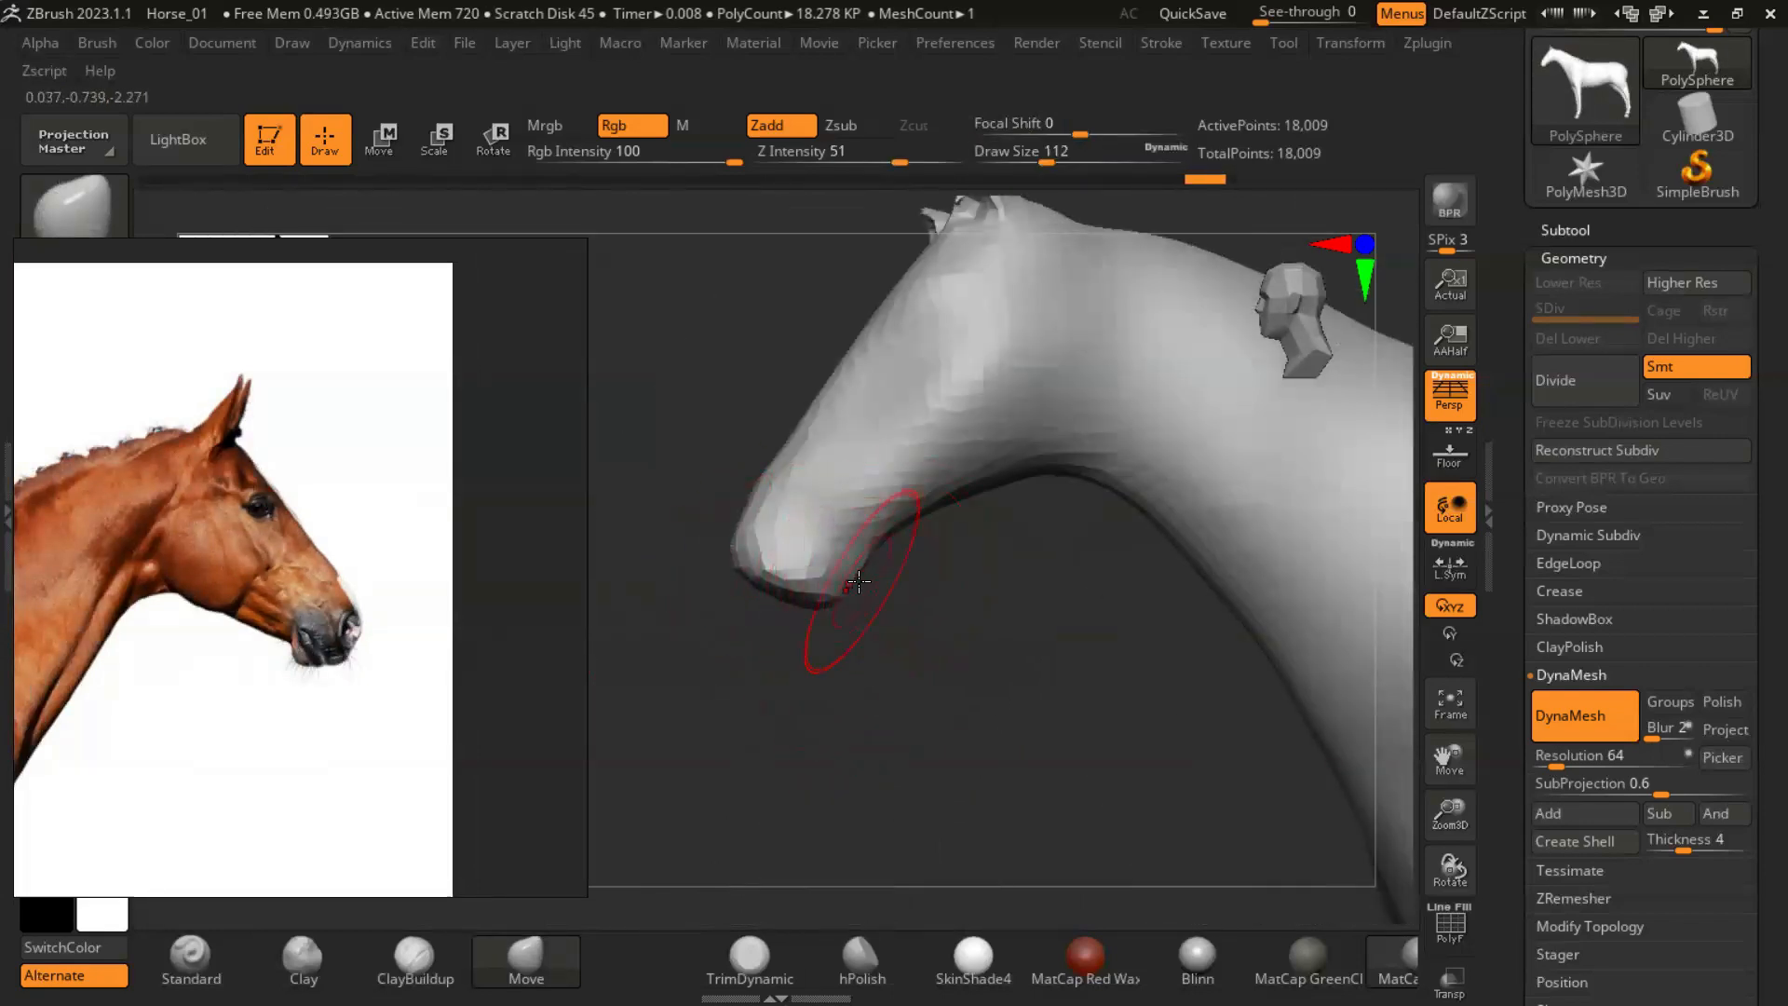
{"action": "left_click_drag", "start_coordinate": [847, 612], "coordinate": [817, 548]}
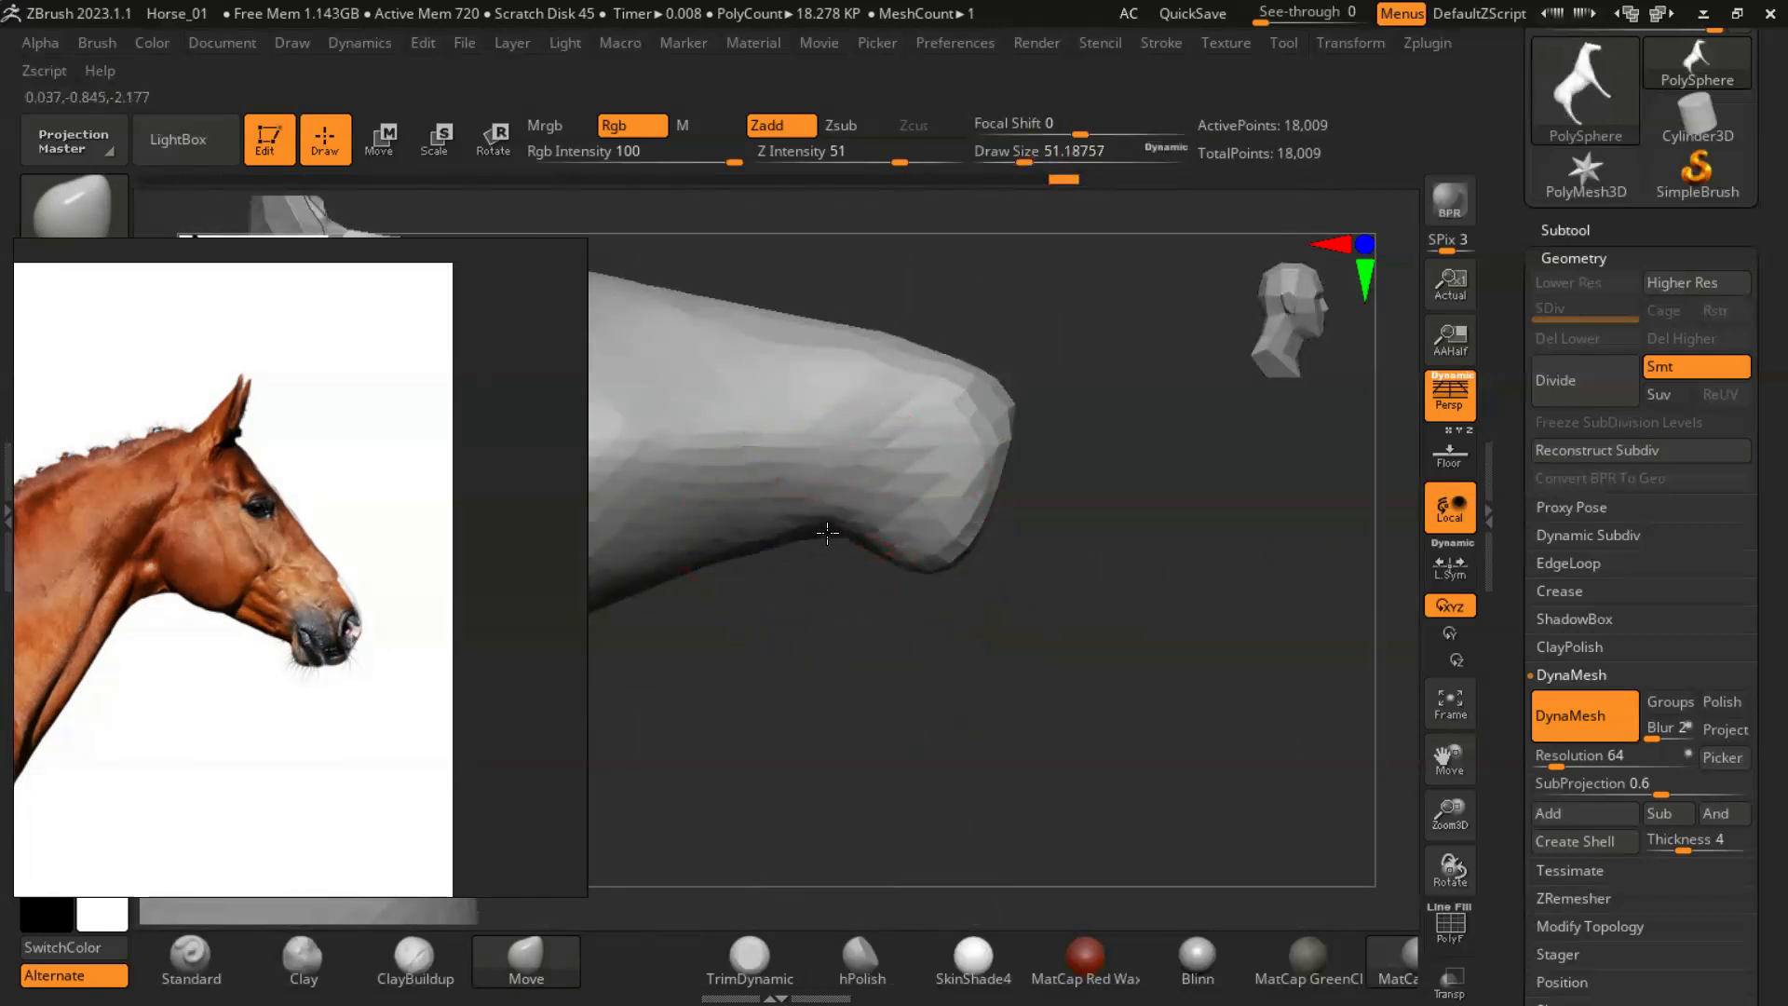
- Refine the underside of the jaw and chin from the opposite side with the Move brush
{"action": "left_click_drag", "start_coordinate": [771, 672], "coordinate": [1120, 657], "text": "alt"}
{"action": "key", "text": "s"}
{"action": "mouse_move", "coordinate": [937, 570]}
{"action": "left_mouse_down"}
{"action": "mouse_move", "coordinate": [962, 570]}
{"action": "mouse_move", "coordinate": [942, 615]}
{"action": "mouse_move", "coordinate": [903, 625]}
{"action": "left_mouse_up"}
{"action": "left_click_drag", "start_coordinate": [885, 626], "coordinate": [877, 635]}
{"action": "left_click_drag", "start_coordinate": [1071, 685], "coordinate": [722, 684]}
- Build up the cheek and jaw with ClayBuildup at Z Intensity 3 and a draw size of about 56
{"action": "left_click", "coordinate": [415, 959]}
{"action": "left_click_drag", "start_coordinate": [941, 513], "coordinate": [937, 513]}
{"action": "left_click_drag", "start_coordinate": [846, 159], "coordinate": [790, 158]}
{"action": "left_click_drag", "start_coordinate": [1065, 506], "coordinate": [1043, 535]}
{"action": "left_click_drag", "start_coordinate": [828, 709], "coordinate": [793, 743]}
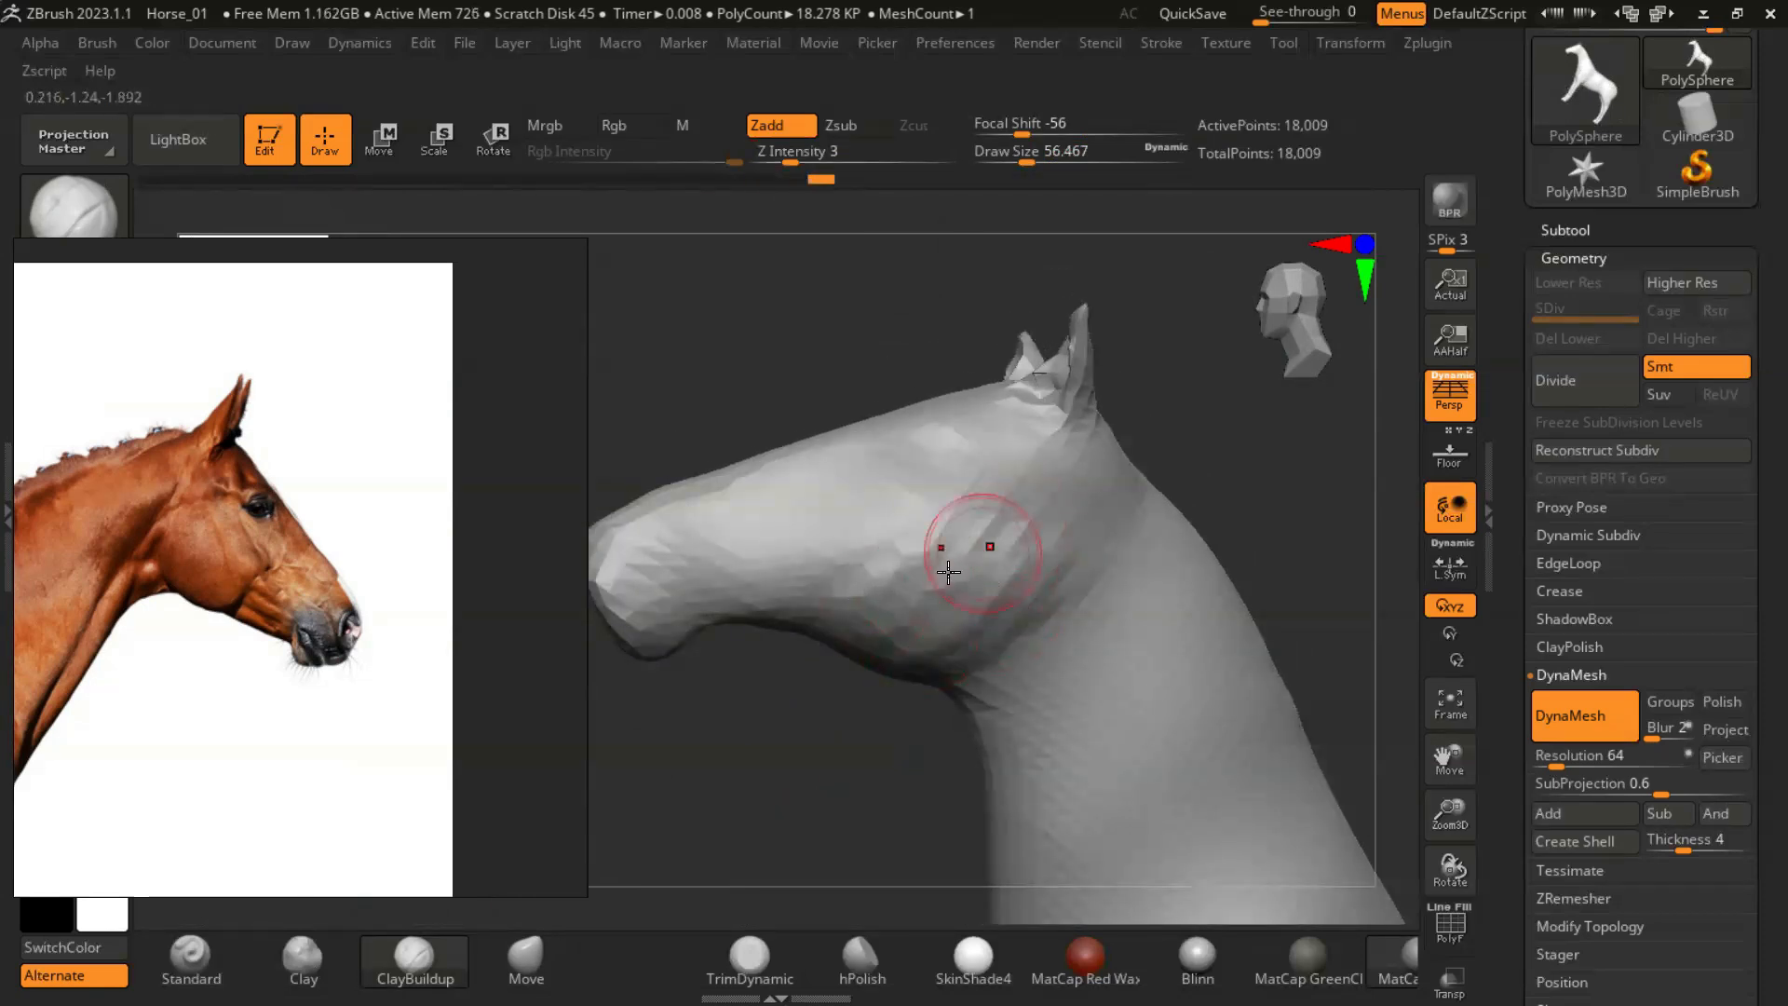
{"action": "mouse_move", "coordinate": [802, 741]}
{"action": "left_mouse_down"}
{"action": "mouse_move", "coordinate": [1097, 746]}
{"action": "mouse_move", "coordinate": [875, 745]}
{"action": "left_mouse_up"}
{"action": "left_click_drag", "start_coordinate": [935, 596], "coordinate": [875, 619]}
{"action": "mouse_move", "coordinate": [880, 735]}
{"action": "left_mouse_down"}
{"action": "mouse_move", "coordinate": [958, 619]}
{"action": "mouse_move", "coordinate": [884, 596]}
{"action": "mouse_move", "coordinate": [798, 778]}
{"action": "mouse_move", "coordinate": [832, 747]}
{"action": "mouse_move", "coordinate": [787, 625]}
{"action": "left_mouse_up"}
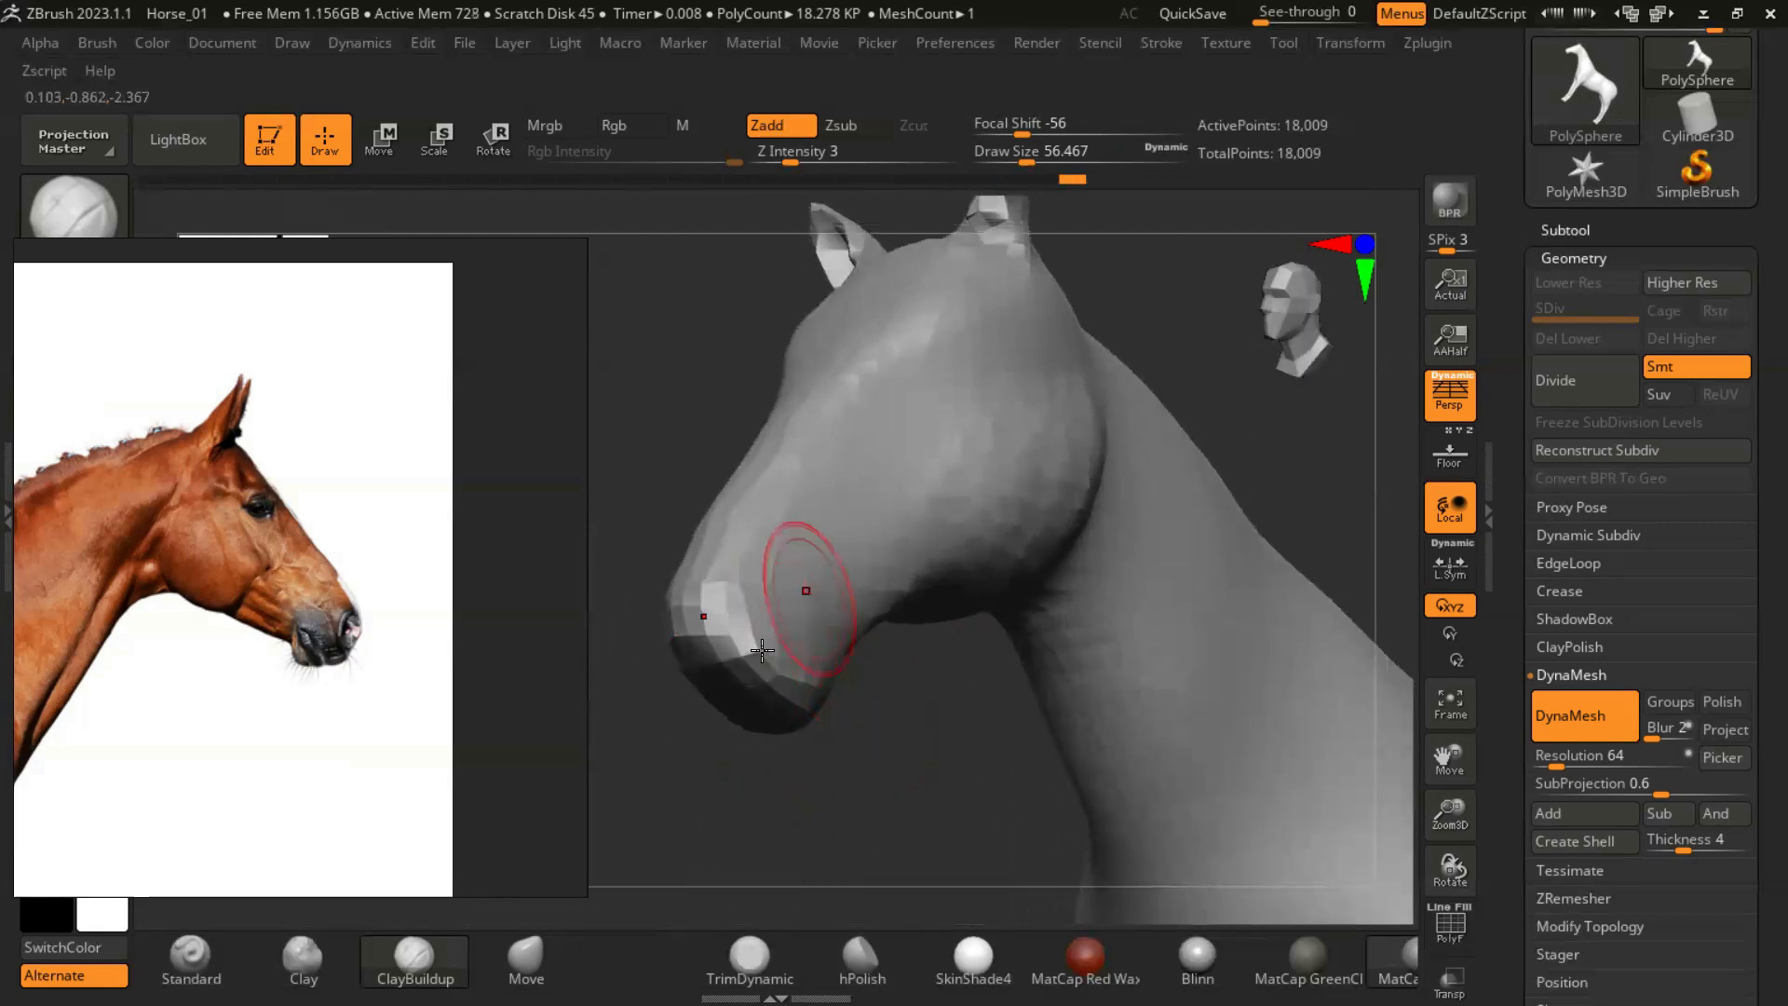
- Thicken the upper front legs with the Inflat brush at Z Intensity 6 and a draw size of about 140, following the anatomy reference
{"action": "left_click", "coordinate": [48, 220]}
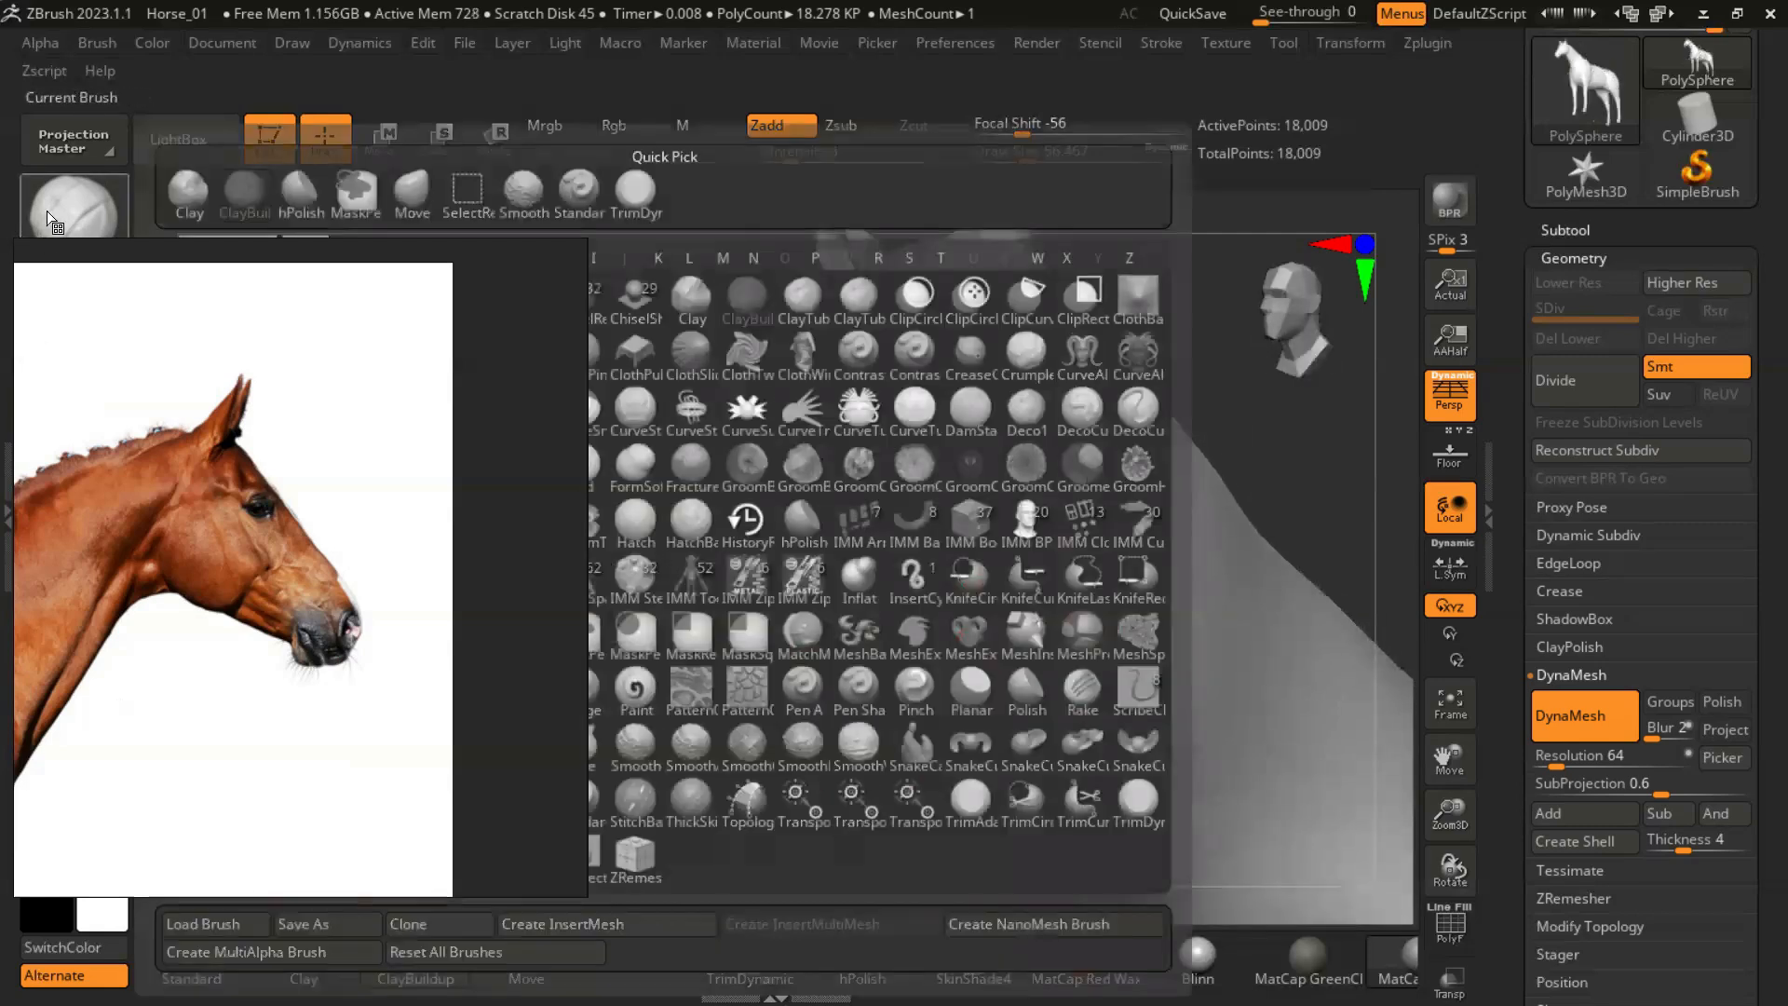
{"action": "left_click", "coordinate": [855, 575]}
{"action": "left_click_drag", "start_coordinate": [884, 748], "coordinate": [616, 691]}
{"action": "scroll", "coordinate": [214, 691], "scroll_direction": "down", "scroll_amount": 10}
{"action": "middle_click_drag", "start_coordinate": [355, 561], "coordinate": [587, 624]}
{"action": "scroll", "coordinate": [219, 723], "scroll_direction": "up", "scroll_amount": 9}
{"action": "middle_click_drag", "start_coordinate": [220, 722], "coordinate": [272, 630]}
{"action": "scroll", "coordinate": [280, 633], "scroll_direction": "up", "scroll_amount": 2}
{"action": "left_click_drag", "start_coordinate": [1243, 672], "coordinate": [1038, 678]}
{"action": "left_click_drag", "start_coordinate": [1112, 733], "coordinate": [1005, 805]}
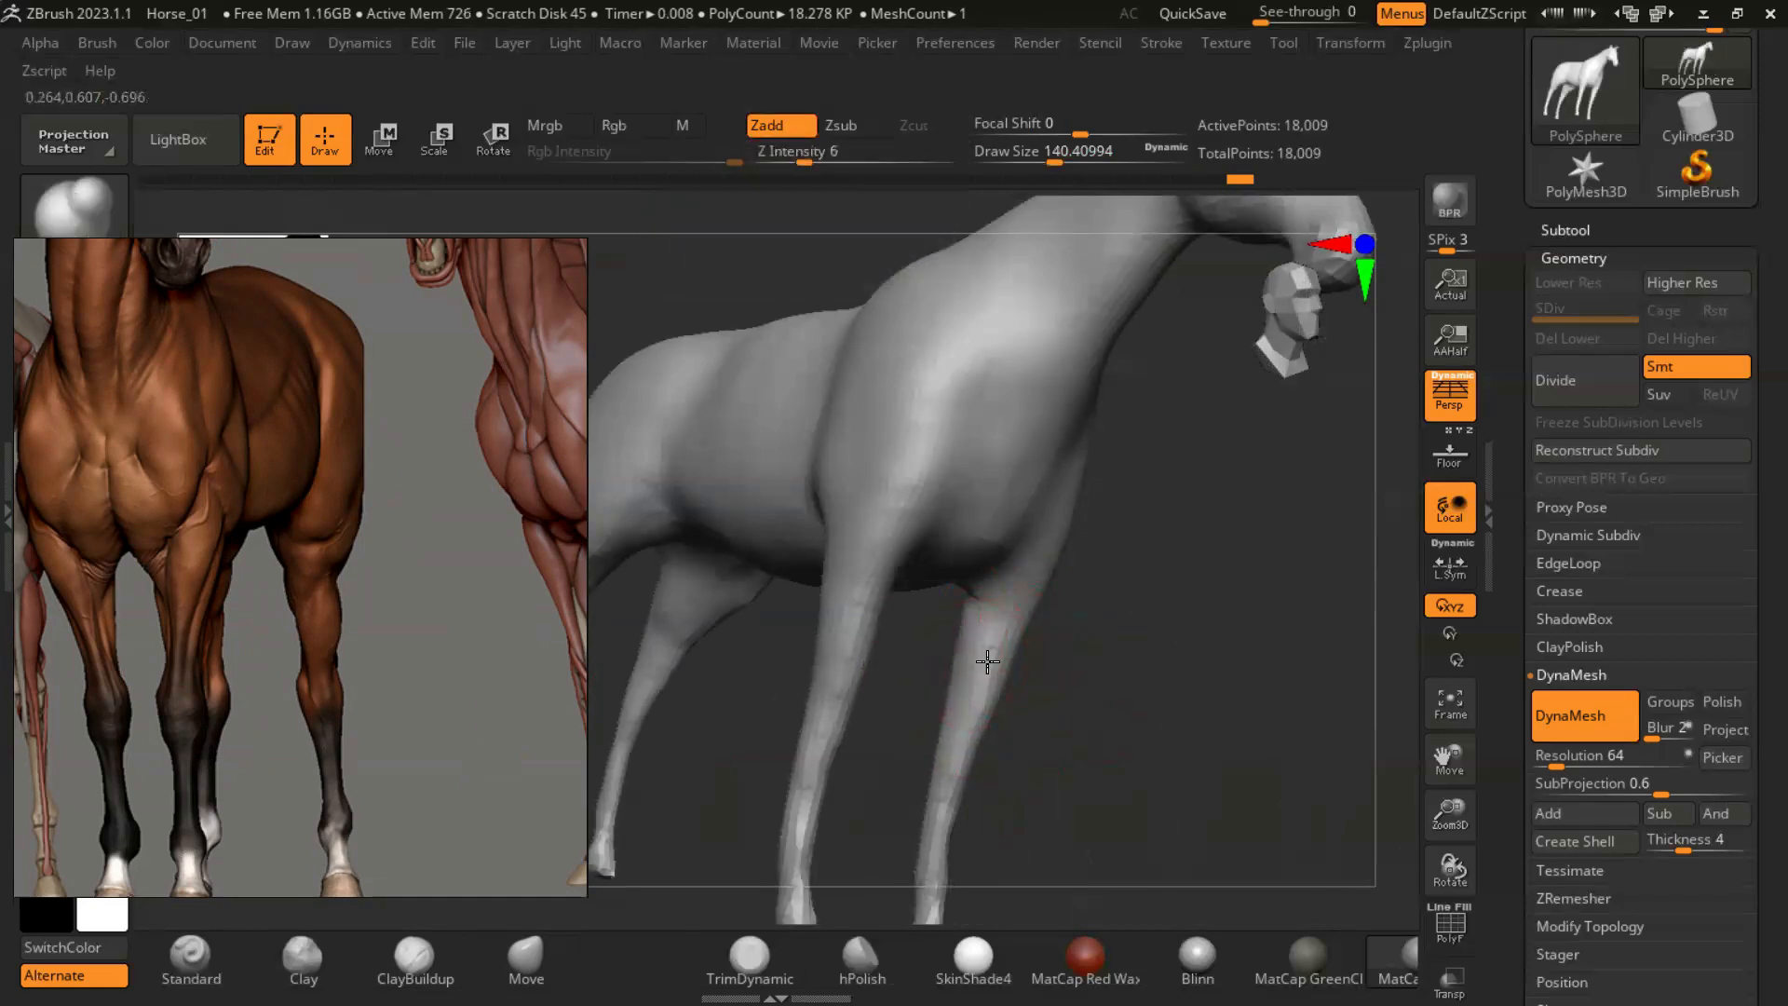
- Continue inflating the front legs from the front and side with the Inflat brush
{"action": "left_click_drag", "start_coordinate": [1181, 579], "coordinate": [973, 622]}
{"action": "left_click_drag", "start_coordinate": [1172, 600], "coordinate": [1011, 665]}
{"action": "left_click_drag", "start_coordinate": [857, 700], "coordinate": [1385, 674]}
{"action": "mouse_move", "coordinate": [768, 720]}
{"action": "left_mouse_down"}
{"action": "mouse_move", "coordinate": [1248, 795]}
{"action": "mouse_move", "coordinate": [1130, 810]}
{"action": "mouse_move", "coordinate": [942, 753]}
{"action": "left_mouse_up"}
{"action": "right_click_drag", "start_coordinate": [976, 732], "coordinate": [978, 684]}
{"action": "mouse_move", "coordinate": [938, 779]}
{"action": "right_mouse_down"}
{"action": "mouse_move", "coordinate": [1058, 827]}
{"action": "mouse_move", "coordinate": [1053, 651]}
{"action": "mouse_move", "coordinate": [1095, 607]}
{"action": "mouse_move", "coordinate": [1037, 630]}
{"action": "mouse_move", "coordinate": [958, 618]}
{"action": "right_mouse_up"}
- Switch to the ClayBuildup brush and bring the brown horse's full-body side photo into view as reference
{"action": "left_click", "coordinate": [415, 955]}
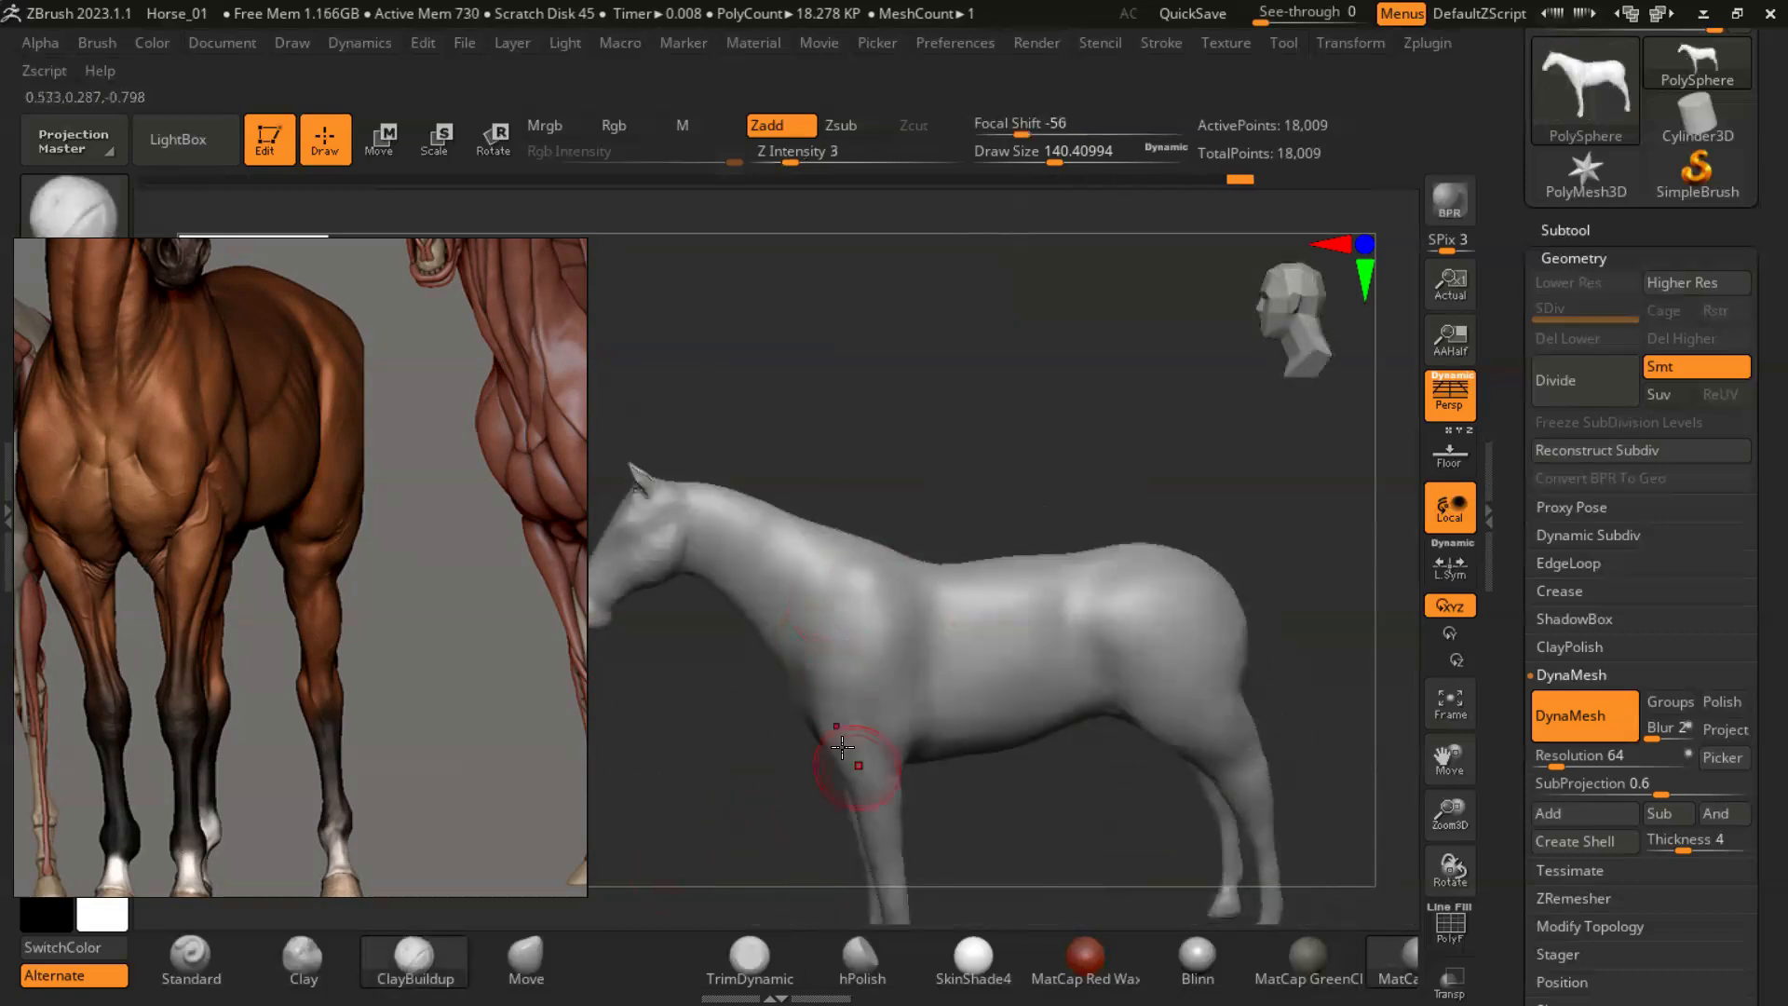
{"action": "scroll", "coordinate": [406, 646], "scroll_direction": "down", "scroll_amount": 8}
{"action": "scroll", "coordinate": [405, 669], "scroll_direction": "up", "scroll_amount": 10}
{"action": "middle_click_drag", "start_coordinate": [300, 540], "coordinate": [312, 614]}
{"action": "scroll", "coordinate": [315, 615], "scroll_direction": "down", "scroll_amount": 5}
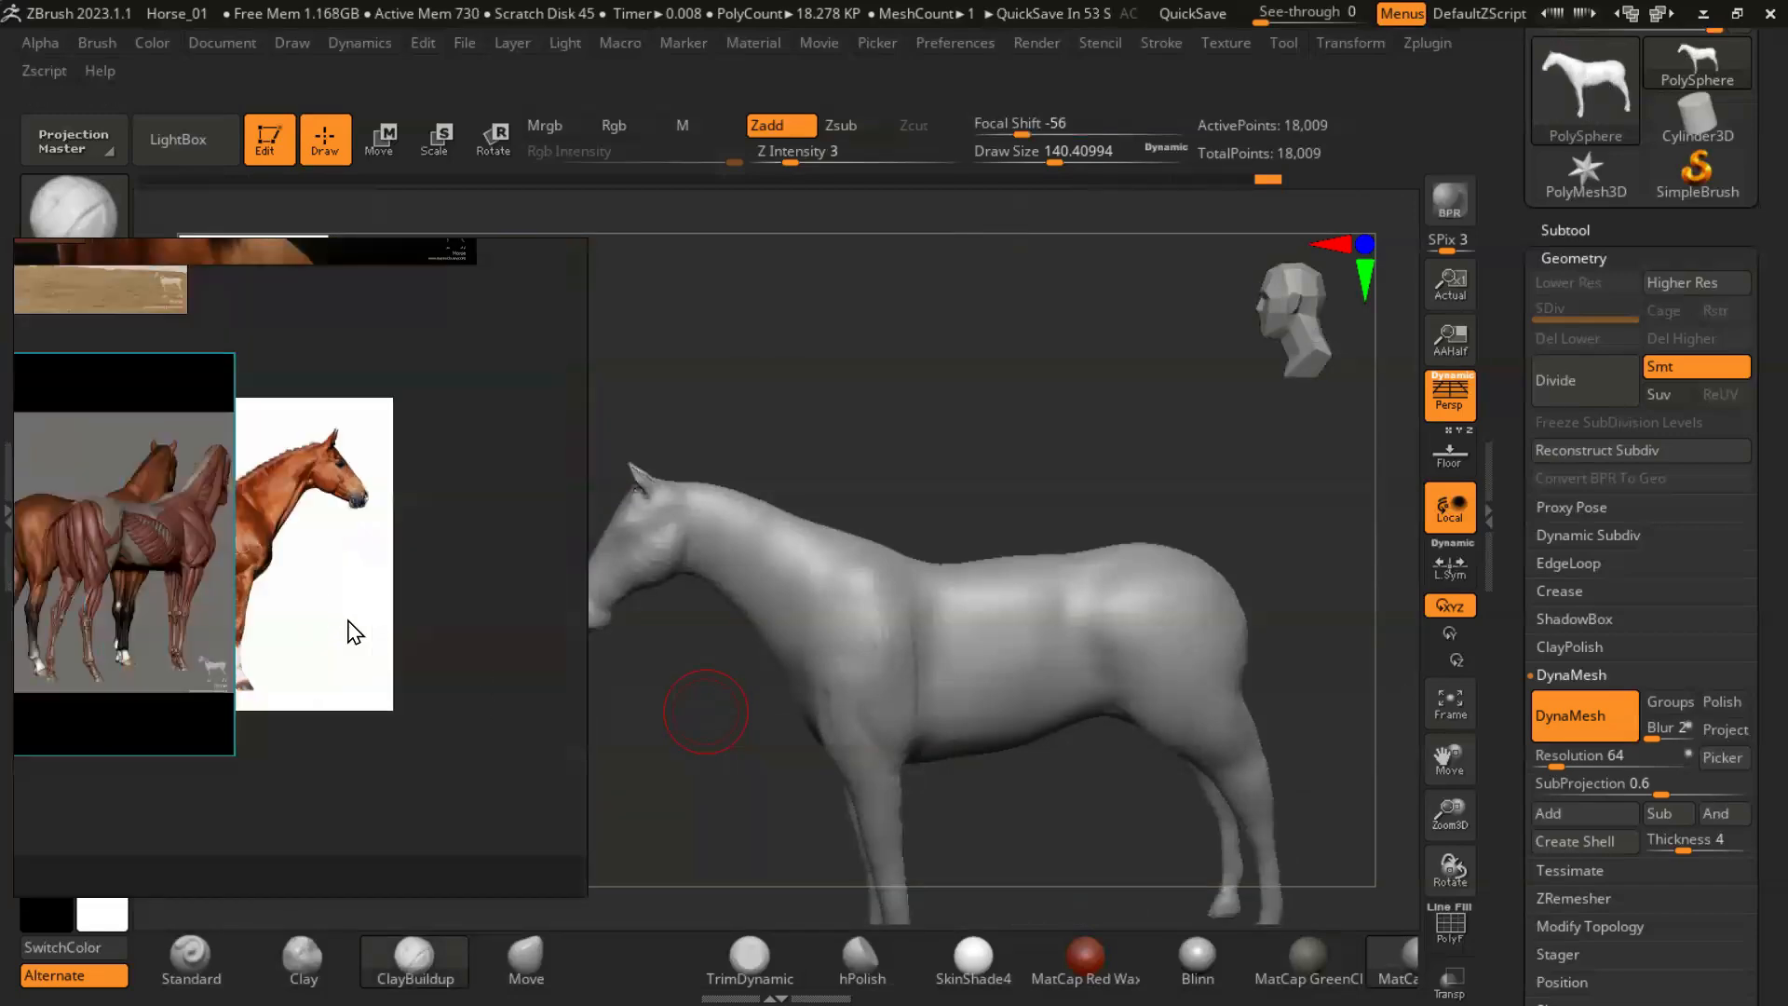
{"action": "scroll", "coordinate": [337, 460], "scroll_direction": "up", "scroll_amount": 5}
{"action": "scroll", "coordinate": [458, 518], "scroll_direction": "down", "scroll_amount": 9}
{"action": "left_click_drag", "start_coordinate": [290, 481], "coordinate": [164, 487]}
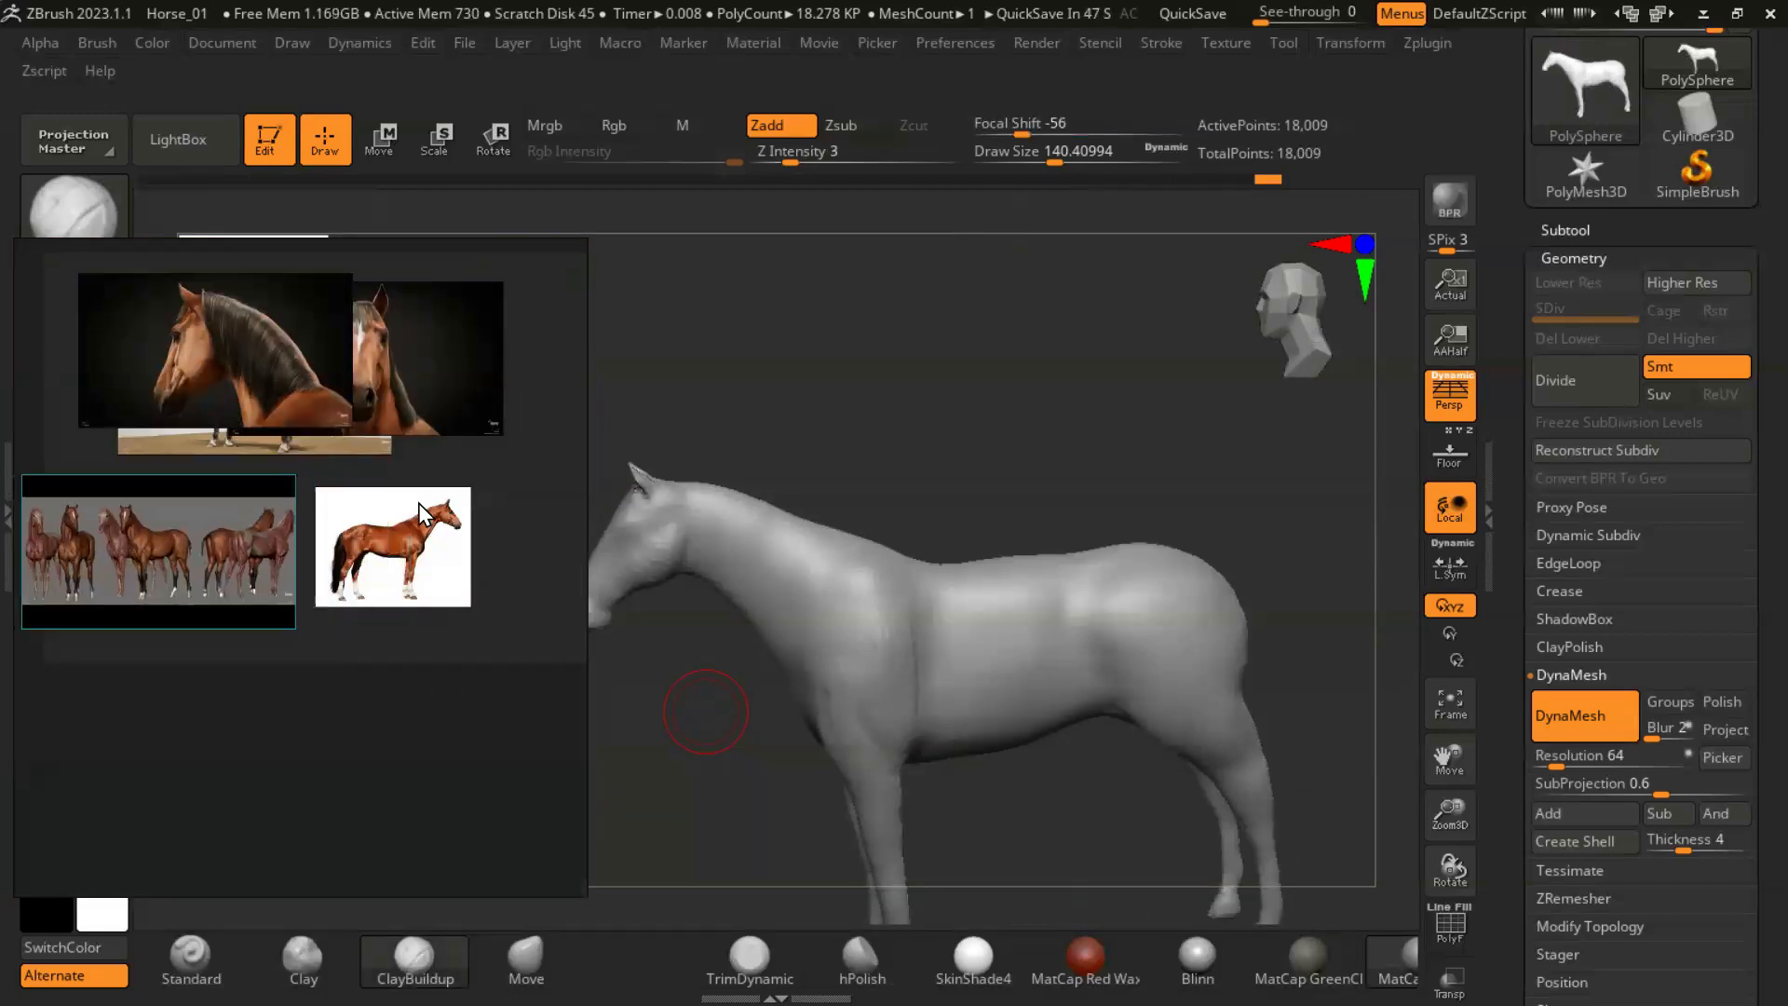
{"action": "scroll", "coordinate": [404, 559], "scroll_direction": "up", "scroll_amount": 10}
{"action": "scroll", "coordinate": [416, 606], "scroll_direction": "down", "scroll_amount": 4}
{"action": "middle_click_drag", "start_coordinate": [415, 606], "coordinate": [399, 550]}
- Build up the upper shoulder with ClayBuildup at Z Intensity 3 and a draw size of about 140, following the side photo
{"action": "left_click_drag", "start_coordinate": [996, 803], "coordinate": [1009, 745]}
{"action": "left_click_drag", "start_coordinate": [1198, 718], "coordinate": [1091, 672]}
{"action": "left_click_drag", "start_coordinate": [920, 564], "coordinate": [948, 557]}
{"action": "left_click_drag", "start_coordinate": [1076, 644], "coordinate": [972, 592]}
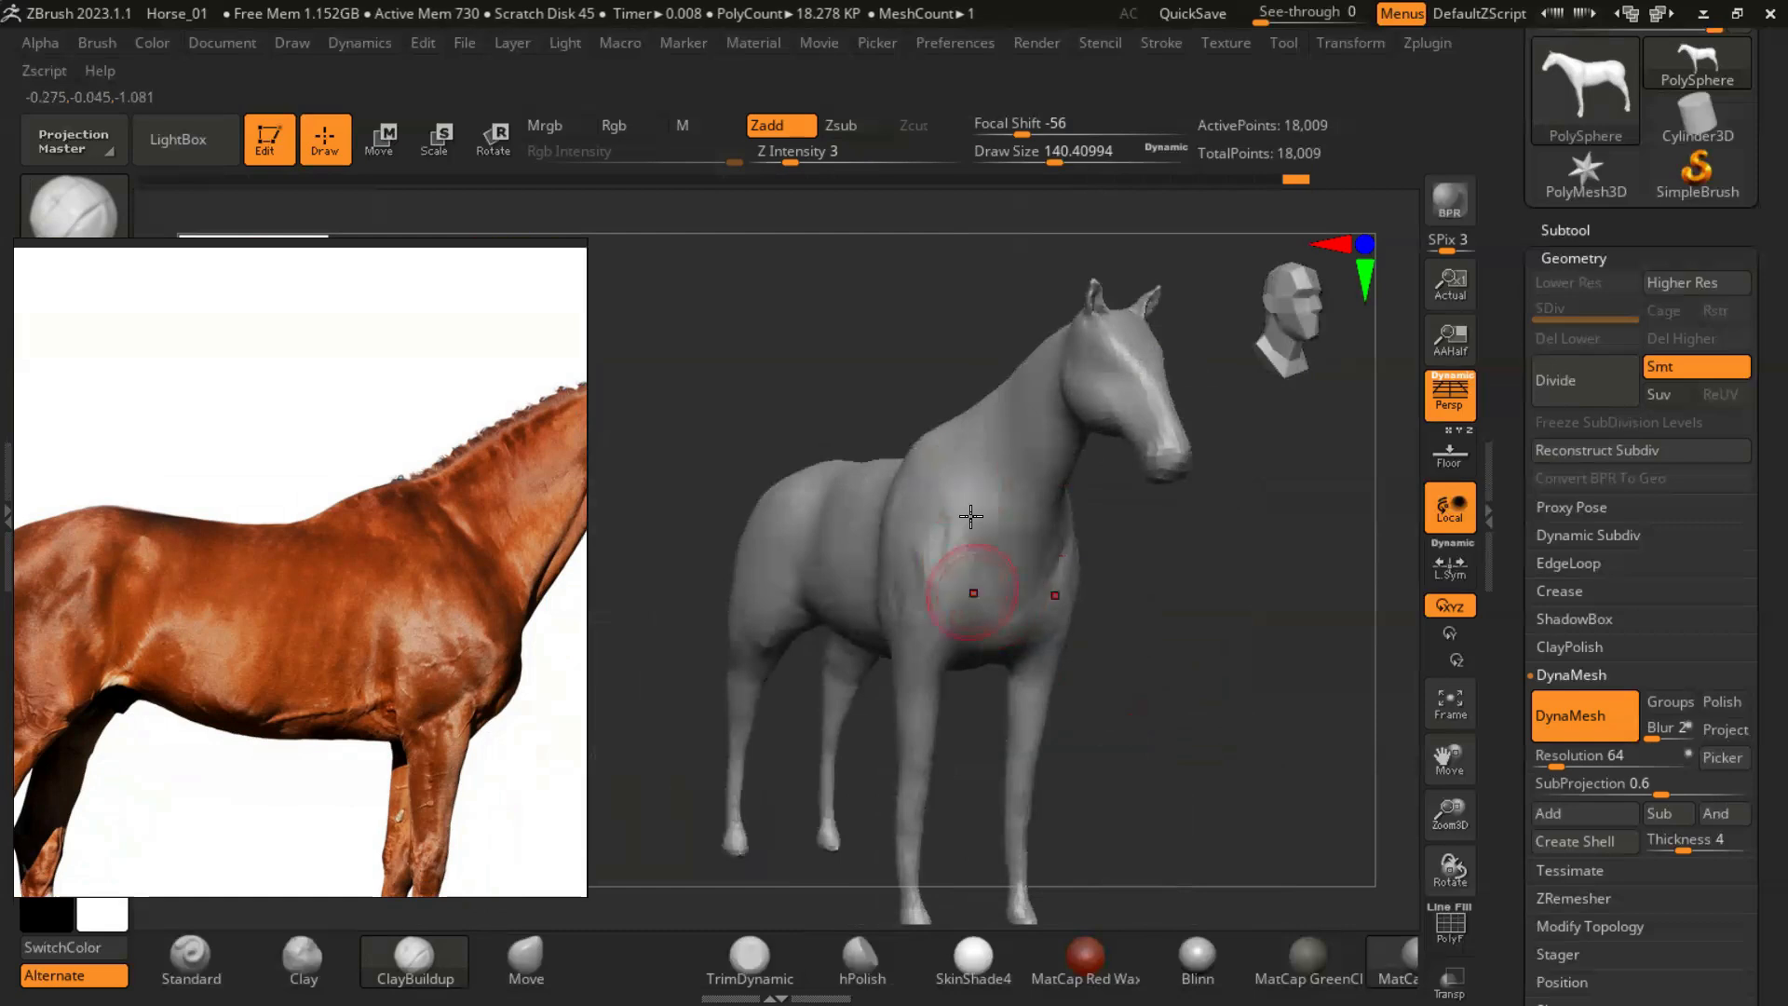
{"action": "left_click_drag", "start_coordinate": [1131, 634], "coordinate": [1136, 694]}
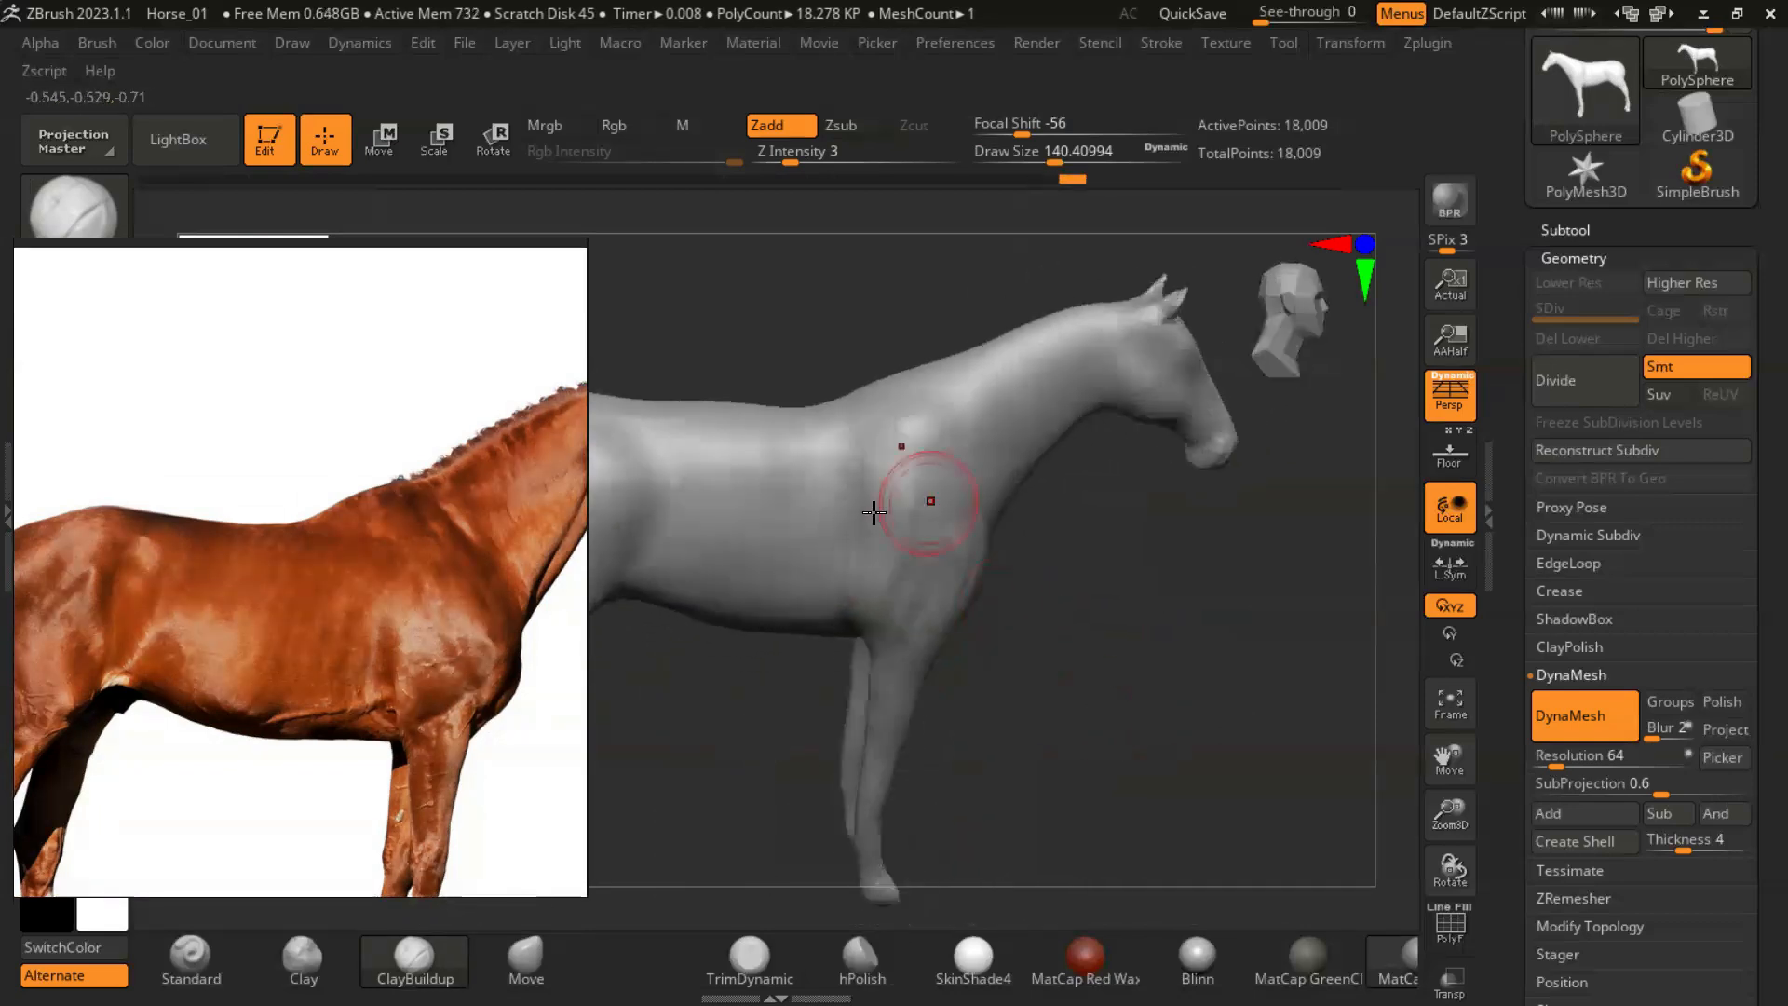
- Define the rear edge of the shoulder blade down toward the elbow with ClayBuildup strokes
{"action": "left_click_drag", "start_coordinate": [868, 519], "coordinate": [880, 549], "text": "alt"}
{"action": "left_click_drag", "start_coordinate": [1101, 597], "coordinate": [1001, 585]}
{"action": "left_click_drag", "start_coordinate": [872, 508], "coordinate": [885, 559], "text": "alt"}
{"action": "mouse_move", "coordinate": [1011, 674]}
{"action": "left_mouse_down"}
{"action": "mouse_move", "coordinate": [1069, 695]}
{"action": "mouse_move", "coordinate": [1090, 645]}
{"action": "left_mouse_up"}
{"action": "left_click_drag", "start_coordinate": [842, 503], "coordinate": [866, 550], "text": "alt"}
{"action": "left_click_drag", "start_coordinate": [1211, 663], "coordinate": [1164, 677]}
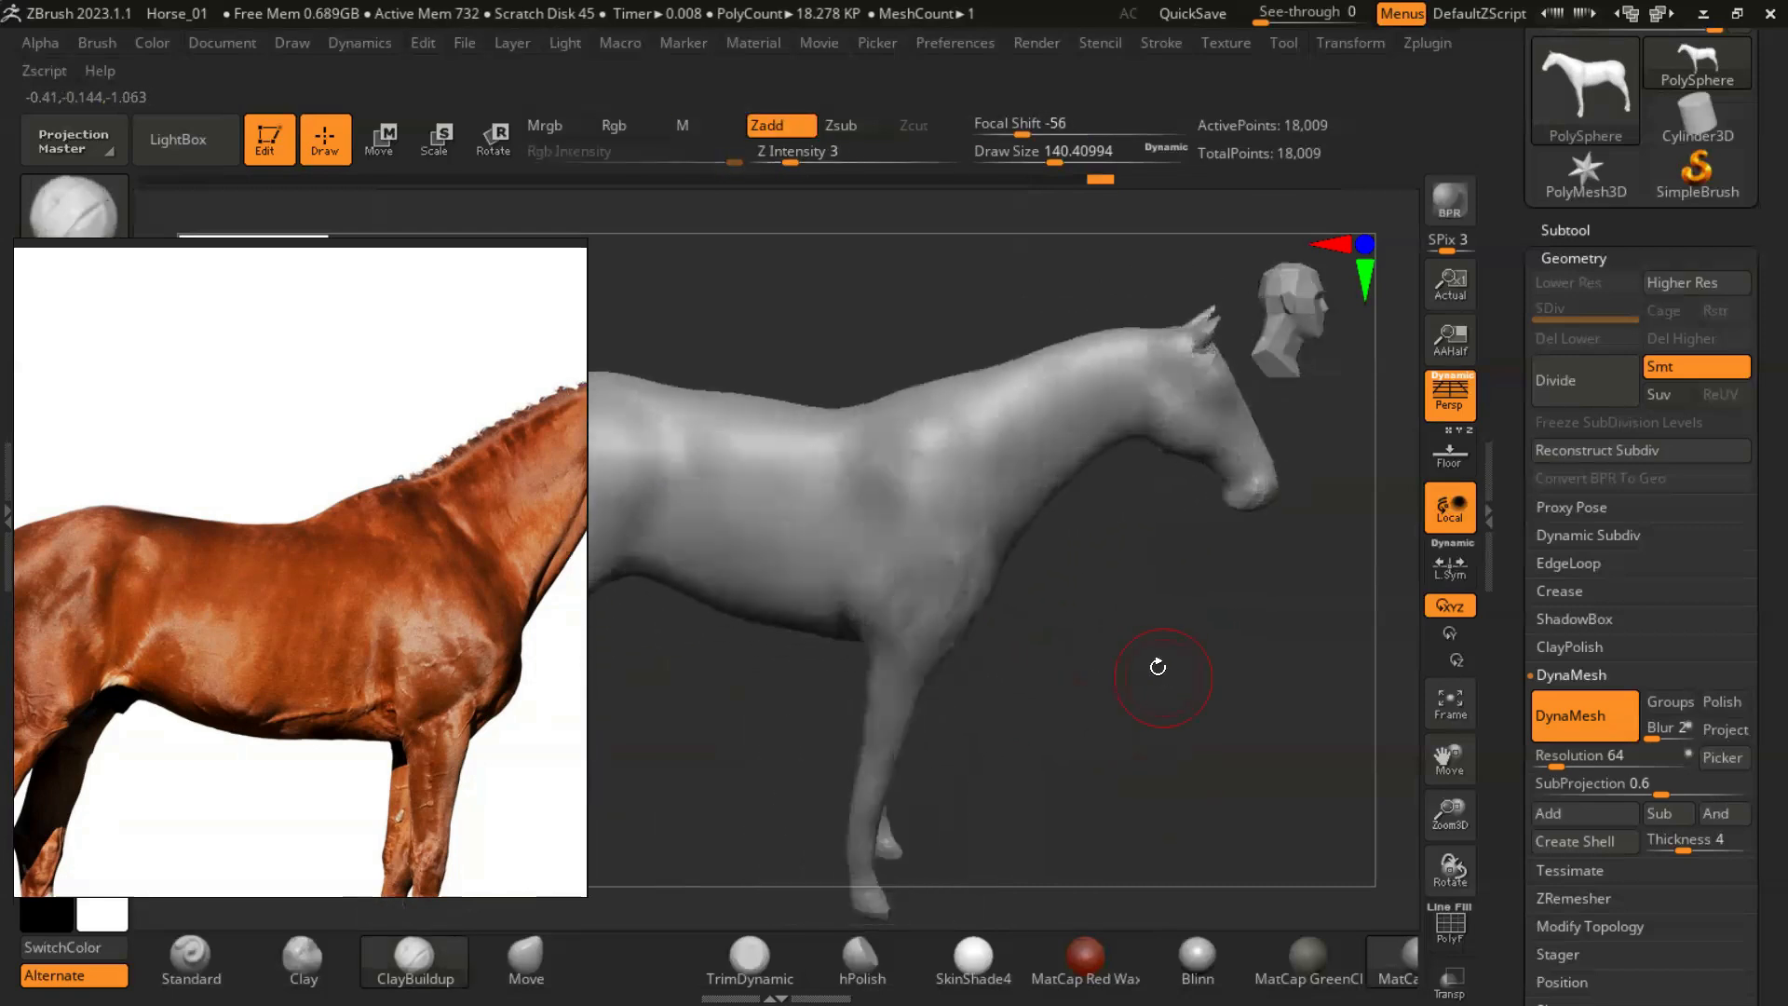
{"action": "left_click_drag", "start_coordinate": [879, 451], "coordinate": [886, 522], "text": "alt"}
{"action": "mouse_move", "coordinate": [1201, 642]}
{"action": "left_mouse_down"}
{"action": "mouse_move", "coordinate": [1221, 627]}
{"action": "mouse_move", "coordinate": [1299, 654]}
{"action": "left_mouse_up"}
{"action": "left_click_drag", "start_coordinate": [879, 521], "coordinate": [894, 587], "text": "alt"}
{"action": "left_click_drag", "start_coordinate": [1099, 652], "coordinate": [1127, 614]}
- Lower the ClayBuildup Z Intensity to 2 and refine the shoulder muscle down to the top of the front leg
{"action": "left_click_drag", "start_coordinate": [893, 216], "coordinate": [849, 198]}
{"action": "left_click", "coordinate": [782, 159]}
{"action": "left_click_drag", "start_coordinate": [886, 502], "coordinate": [926, 595], "text": "shift"}
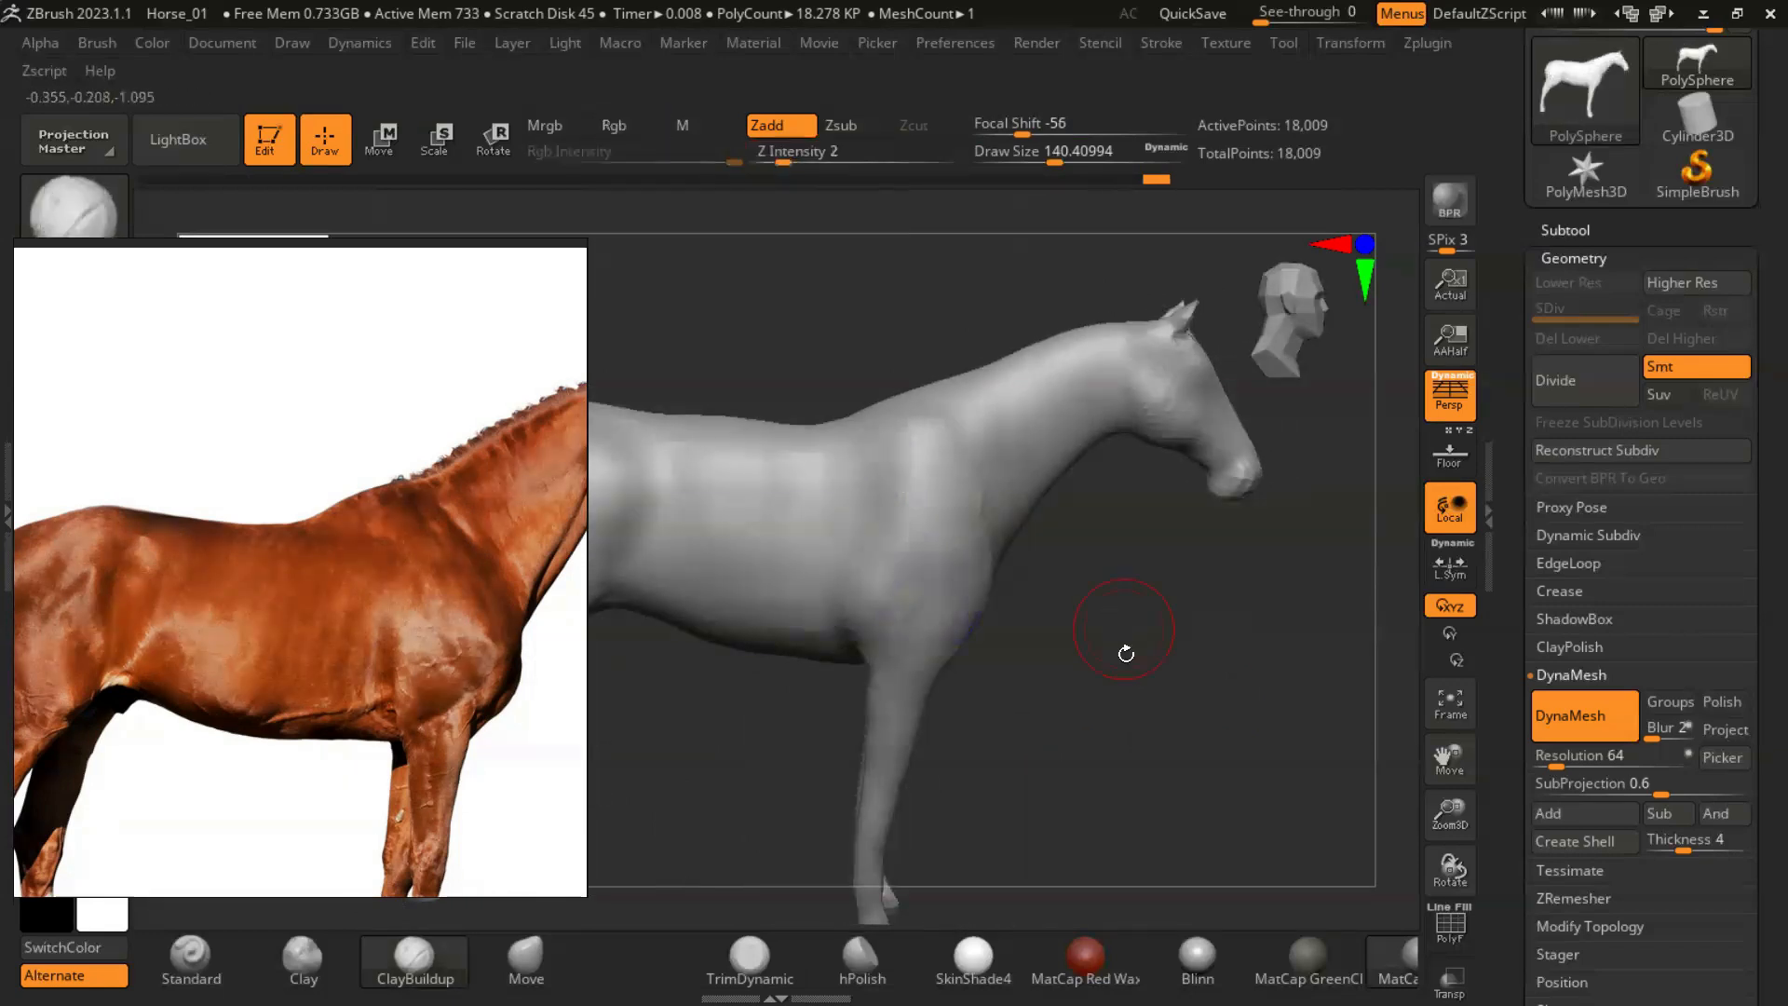
{"action": "left_click_drag", "start_coordinate": [1126, 651], "coordinate": [1029, 644]}
{"action": "left_click_drag", "start_coordinate": [943, 521], "coordinate": [988, 620], "text": "shift"}
{"action": "left_click_drag", "start_coordinate": [1146, 642], "coordinate": [1241, 646]}
- Shape the point of the shoulder and the side of the chest with ClayBuildup
{"action": "mouse_move", "coordinate": [1154, 702]}
{"action": "left_mouse_down"}
{"action": "mouse_move", "coordinate": [1093, 682]}
{"action": "mouse_move", "coordinate": [1108, 687]}
{"action": "mouse_move", "coordinate": [1108, 652]}
{"action": "mouse_move", "coordinate": [1030, 477]}
{"action": "left_mouse_up"}
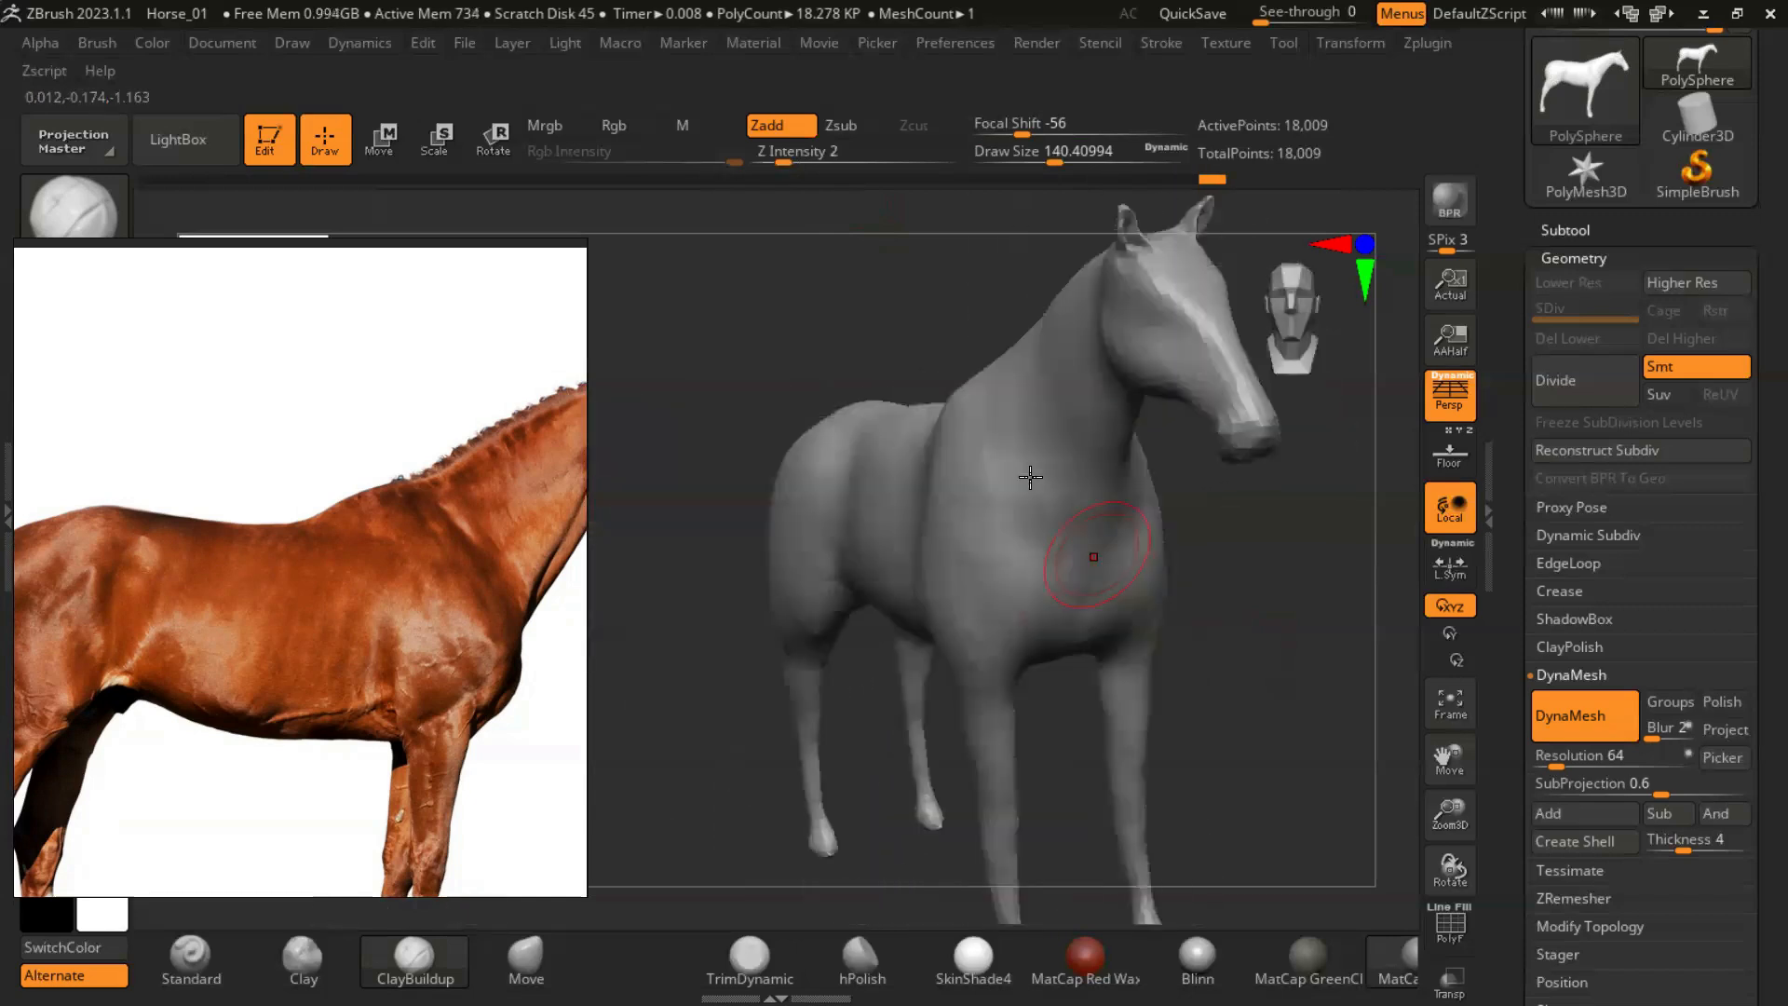
{"action": "mouse_move", "coordinate": [1016, 574]}
{"action": "left_mouse_down"}
{"action": "mouse_move", "coordinate": [1249, 639]}
{"action": "mouse_move", "coordinate": [1145, 606]}
{"action": "mouse_move", "coordinate": [1045, 619]}
{"action": "mouse_move", "coordinate": [1125, 501]}
{"action": "mouse_move", "coordinate": [1078, 689]}
{"action": "left_mouse_up"}
{"action": "mouse_move", "coordinate": [1098, 584]}
{"action": "left_mouse_down"}
{"action": "mouse_move", "coordinate": [1297, 710]}
{"action": "mouse_move", "coordinate": [1018, 630]}
{"action": "left_mouse_up"}
{"action": "left_click_drag", "start_coordinate": [989, 519], "coordinate": [1161, 679]}
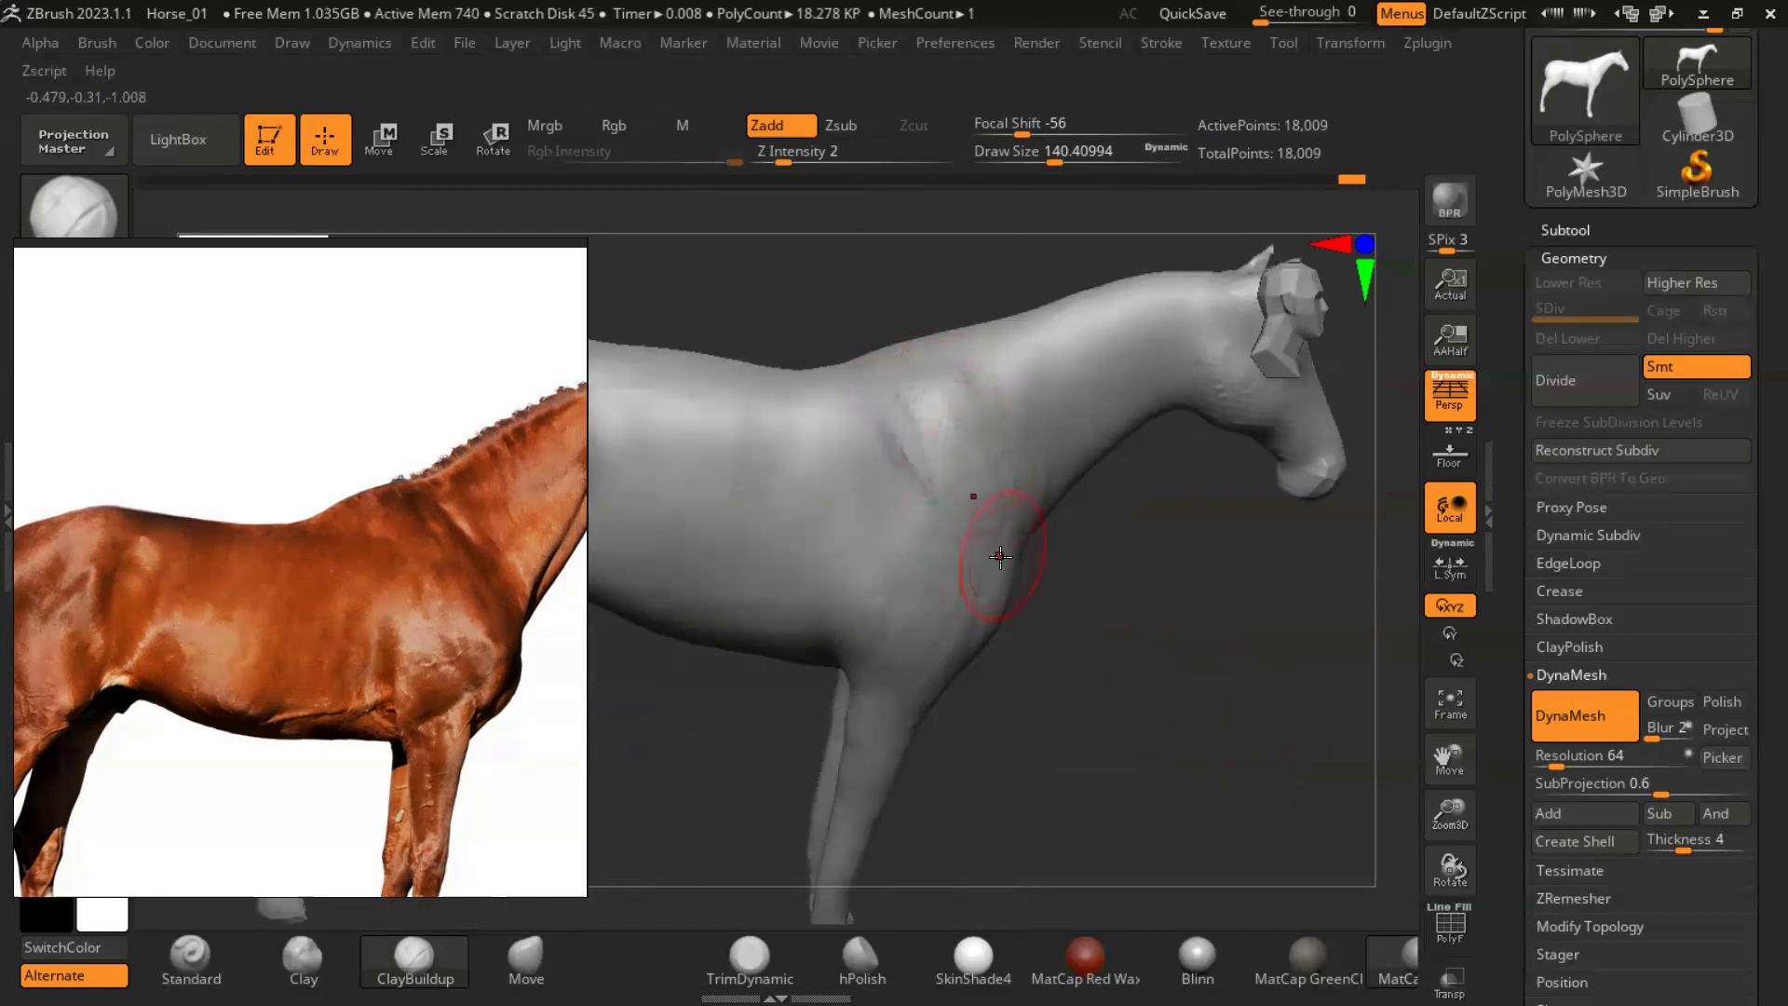
- Using the photo's hindquarters as reference, build up the croup and hip with ClayBuildup at a draw size of about 104
{"action": "mouse_move", "coordinate": [1070, 720]}
{"action": "left_mouse_down"}
{"action": "mouse_move", "coordinate": [1162, 730]}
{"action": "mouse_move", "coordinate": [1070, 742]}
{"action": "mouse_move", "coordinate": [922, 587]}
{"action": "mouse_move", "coordinate": [1113, 598]}
{"action": "mouse_move", "coordinate": [1269, 561]}
{"action": "mouse_move", "coordinate": [1098, 707]}
{"action": "mouse_move", "coordinate": [1297, 626]}
{"action": "left_mouse_up"}
{"action": "scroll", "coordinate": [288, 718], "scroll_direction": "down", "scroll_amount": 3}
{"action": "scroll", "coordinate": [227, 750], "scroll_direction": "up", "scroll_amount": 5}
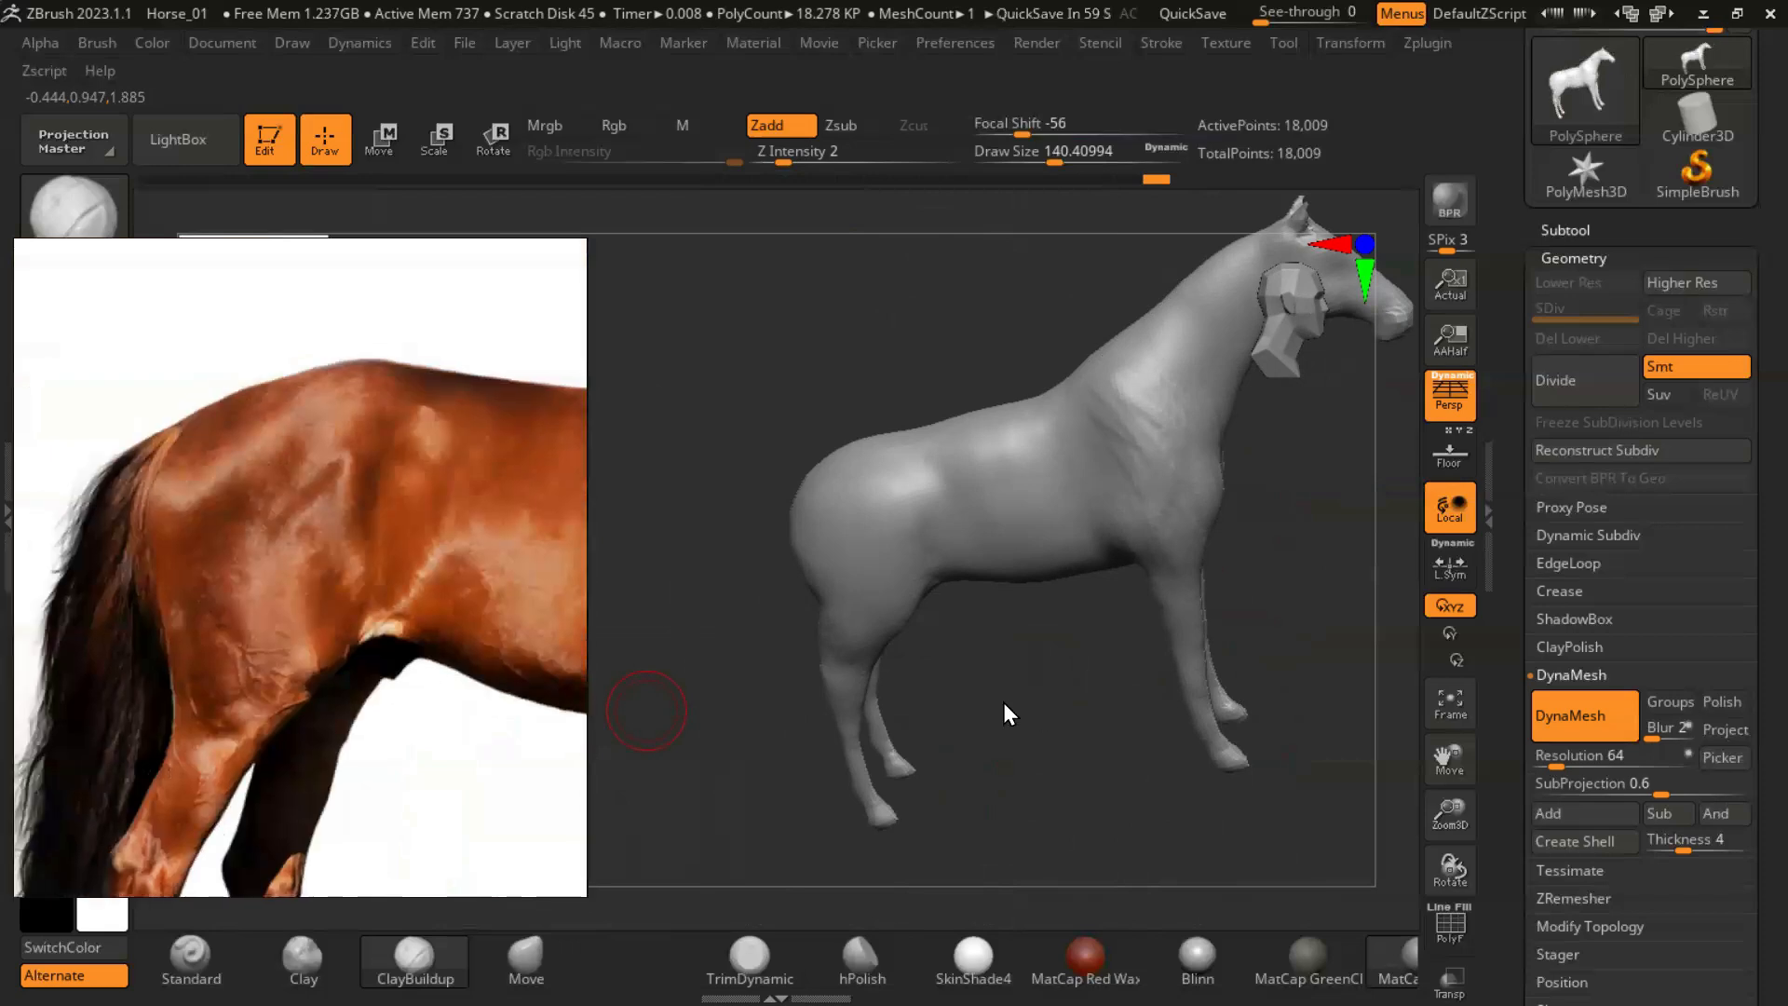
{"action": "scroll", "coordinate": [910, 758], "scroll_direction": "up", "scroll_amount": 4}
{"action": "left_click_drag", "start_coordinate": [904, 745], "coordinate": [913, 740]}
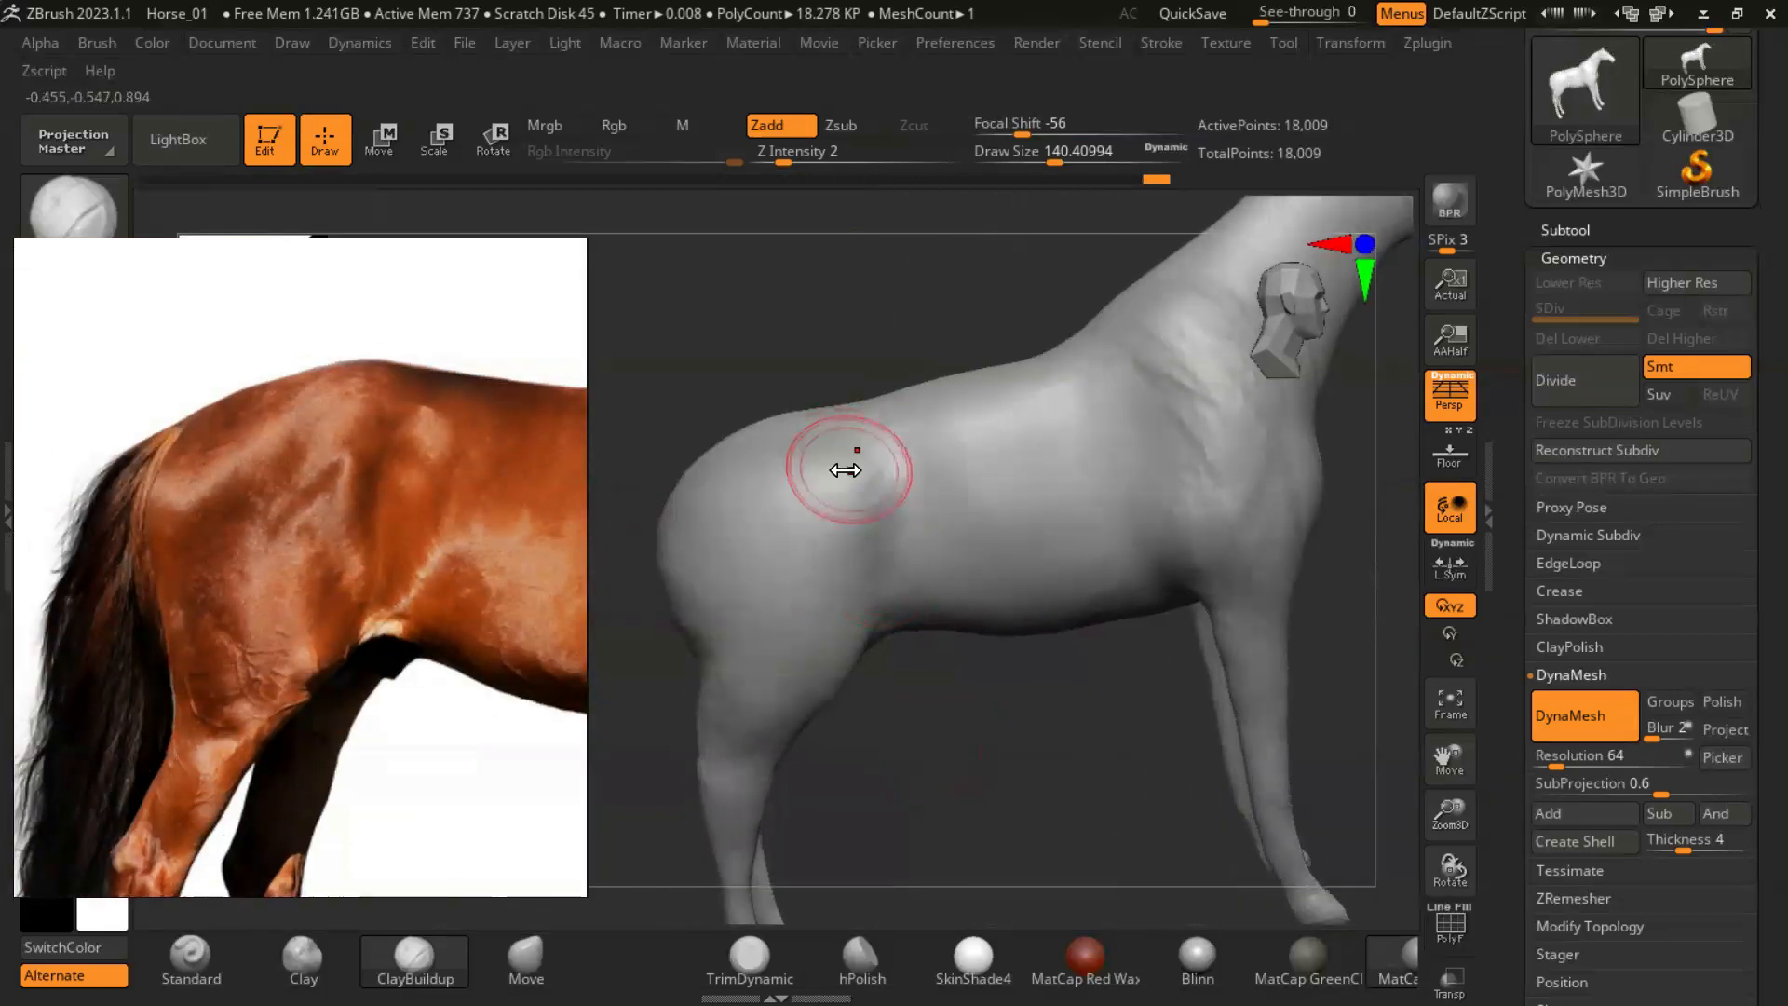
{"action": "left_click_drag", "start_coordinate": [853, 672], "coordinate": [811, 559]}
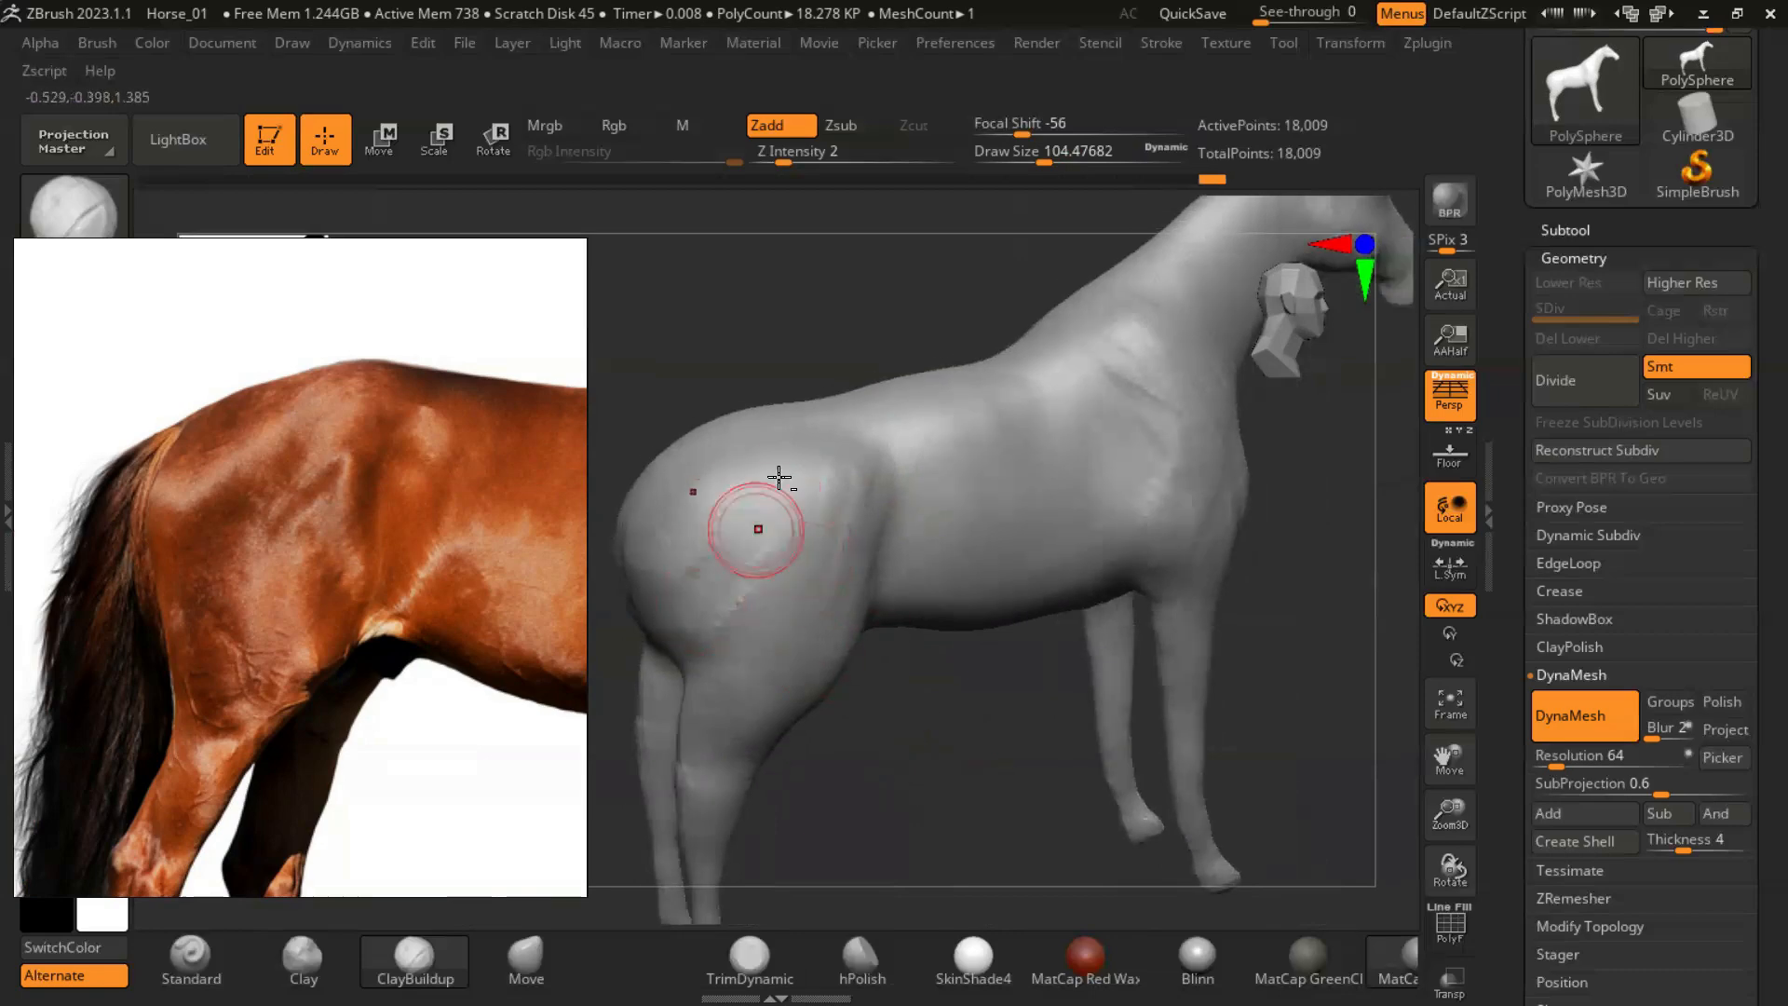
{"action": "left_click_drag", "start_coordinate": [734, 605], "coordinate": [754, 546], "text": "shift"}
- Continue defining the hip and thigh muscles toward the flank with ClayBuildup
{"action": "mouse_move", "coordinate": [922, 745]}
{"action": "left_mouse_down"}
{"action": "mouse_move", "coordinate": [1019, 740]}
{"action": "mouse_move", "coordinate": [931, 735]}
{"action": "mouse_move", "coordinate": [945, 766]}
{"action": "left_mouse_up"}
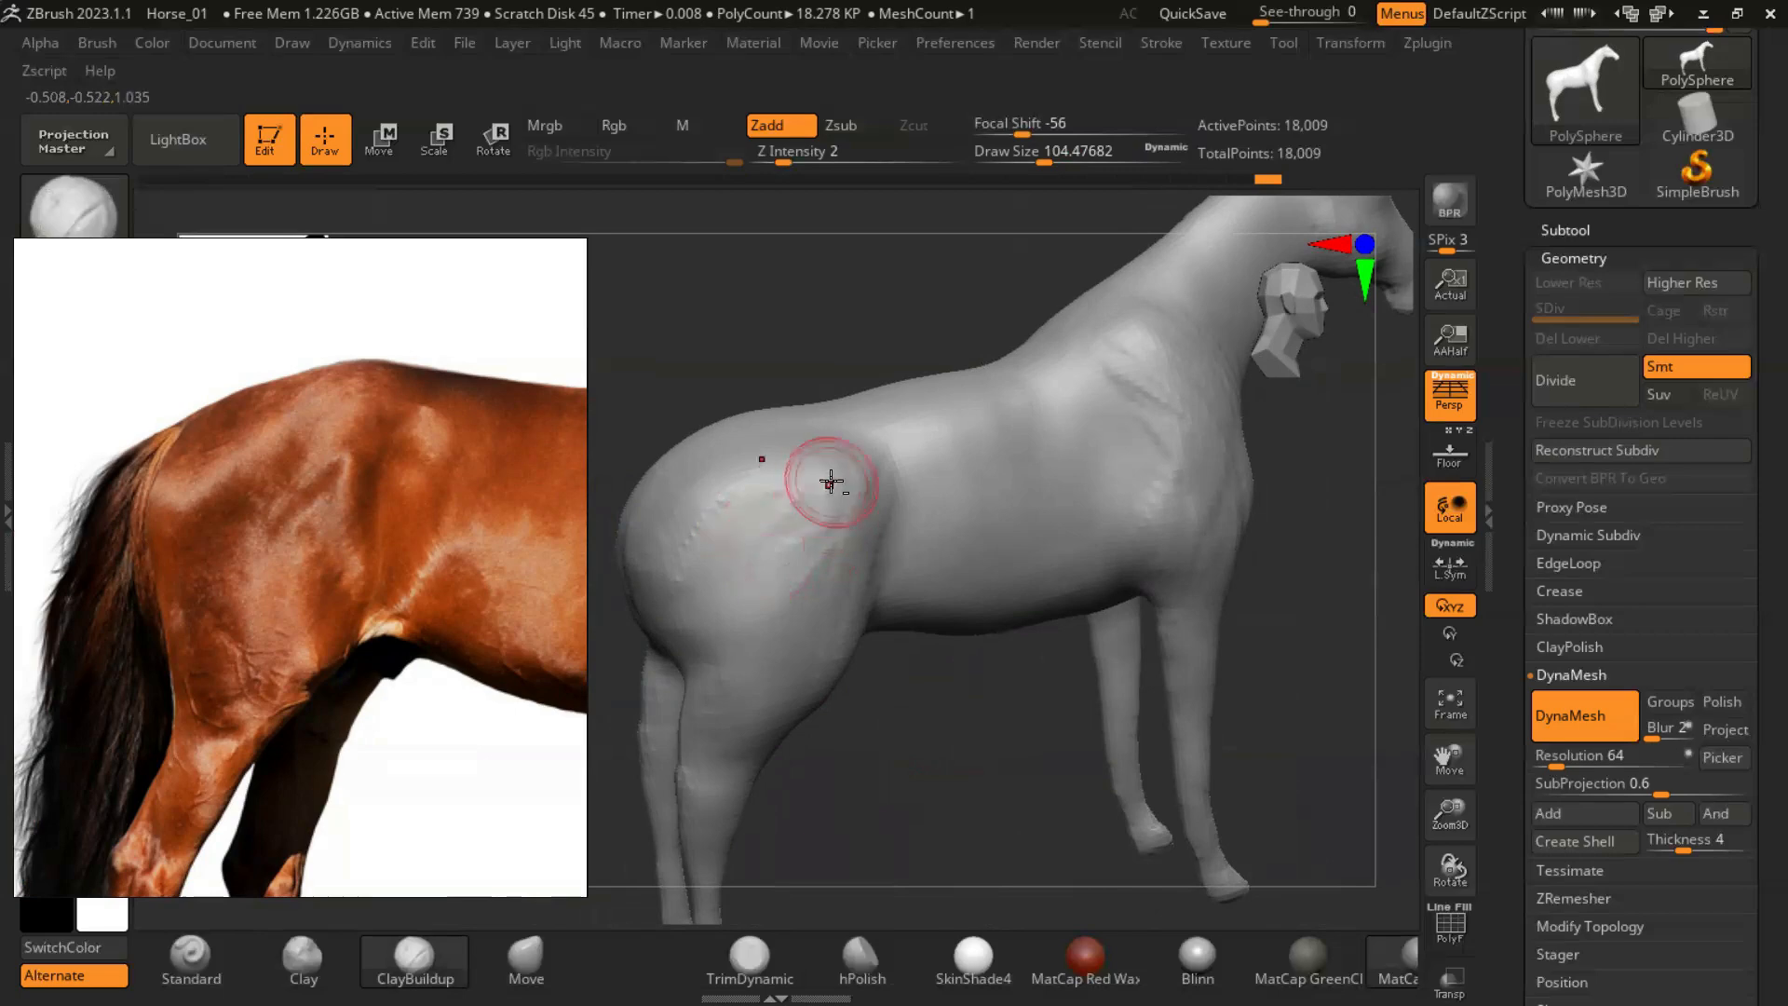
{"action": "mouse_move", "coordinate": [971, 736]}
{"action": "left_mouse_down"}
{"action": "mouse_move", "coordinate": [952, 745]}
{"action": "mouse_move", "coordinate": [969, 747]}
{"action": "left_mouse_up"}
{"action": "left_click_drag", "start_coordinate": [723, 567], "coordinate": [754, 540], "text": "shift"}
{"action": "mouse_move", "coordinate": [931, 768]}
{"action": "left_mouse_down"}
{"action": "mouse_move", "coordinate": [978, 782]}
{"action": "mouse_move", "coordinate": [936, 766]}
{"action": "left_mouse_up"}
{"action": "left_click_drag", "start_coordinate": [1147, 581], "coordinate": [1057, 576]}
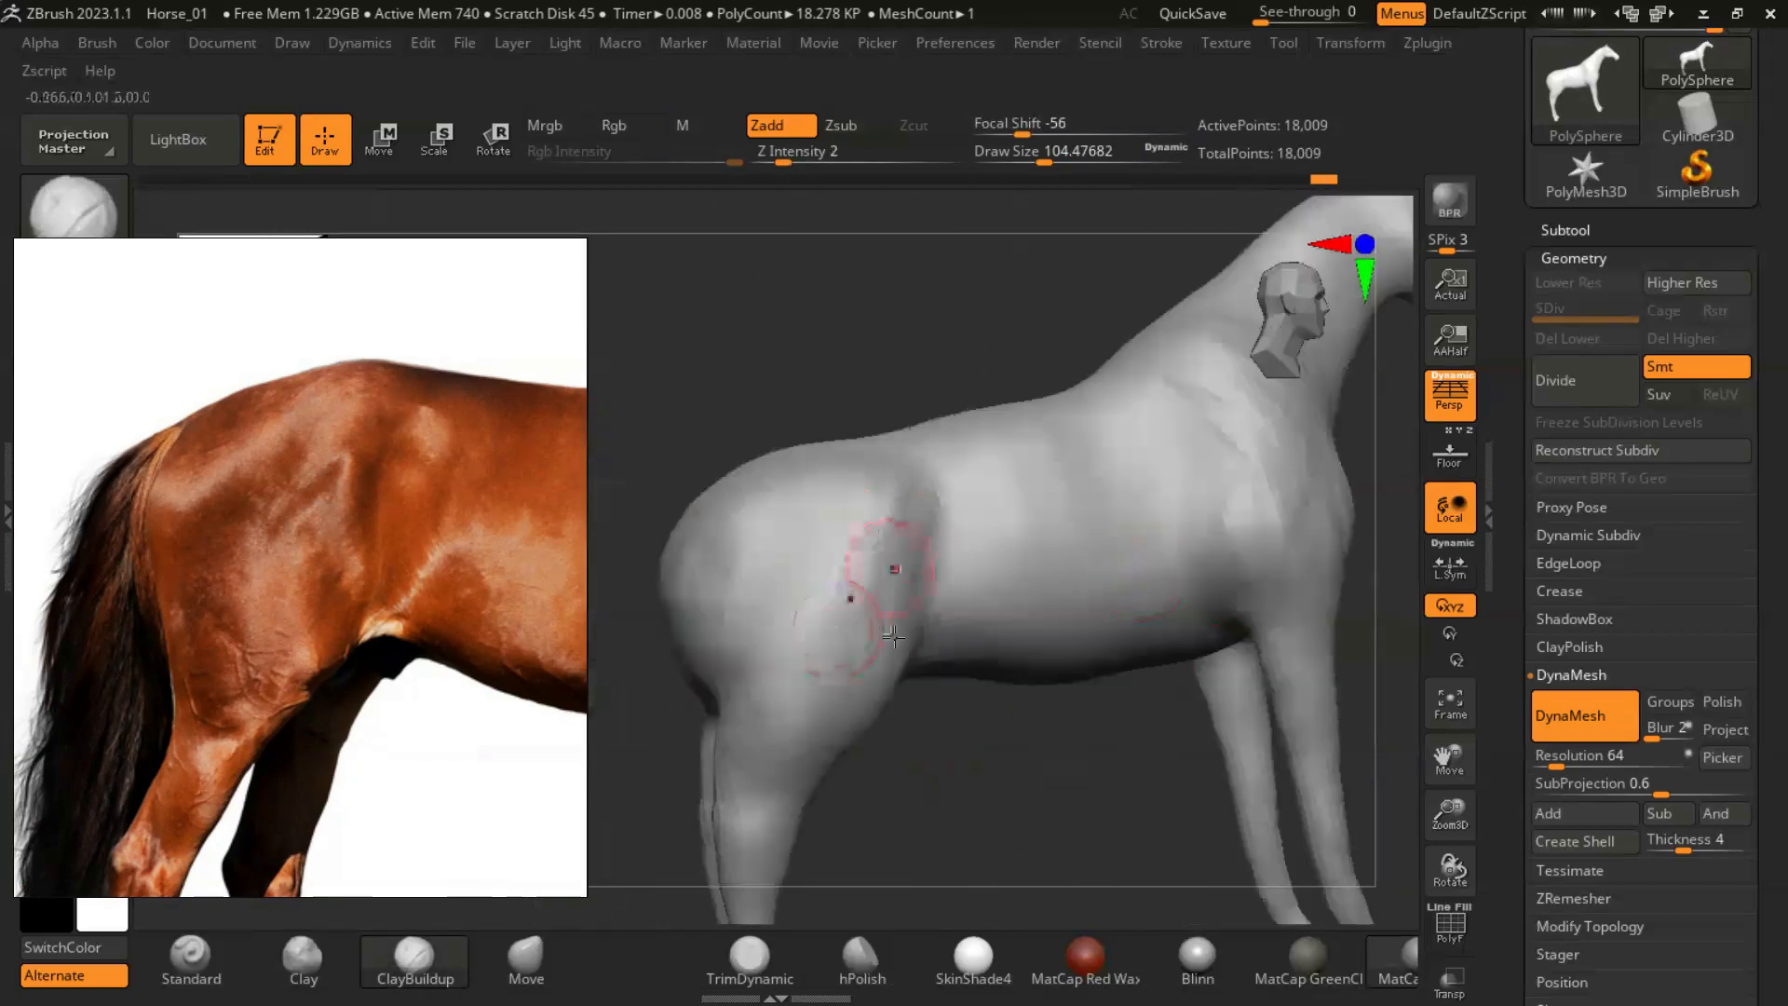
{"action": "left_click_drag", "start_coordinate": [990, 760], "coordinate": [1109, 680]}
{"action": "left_click", "coordinate": [91, 207]}
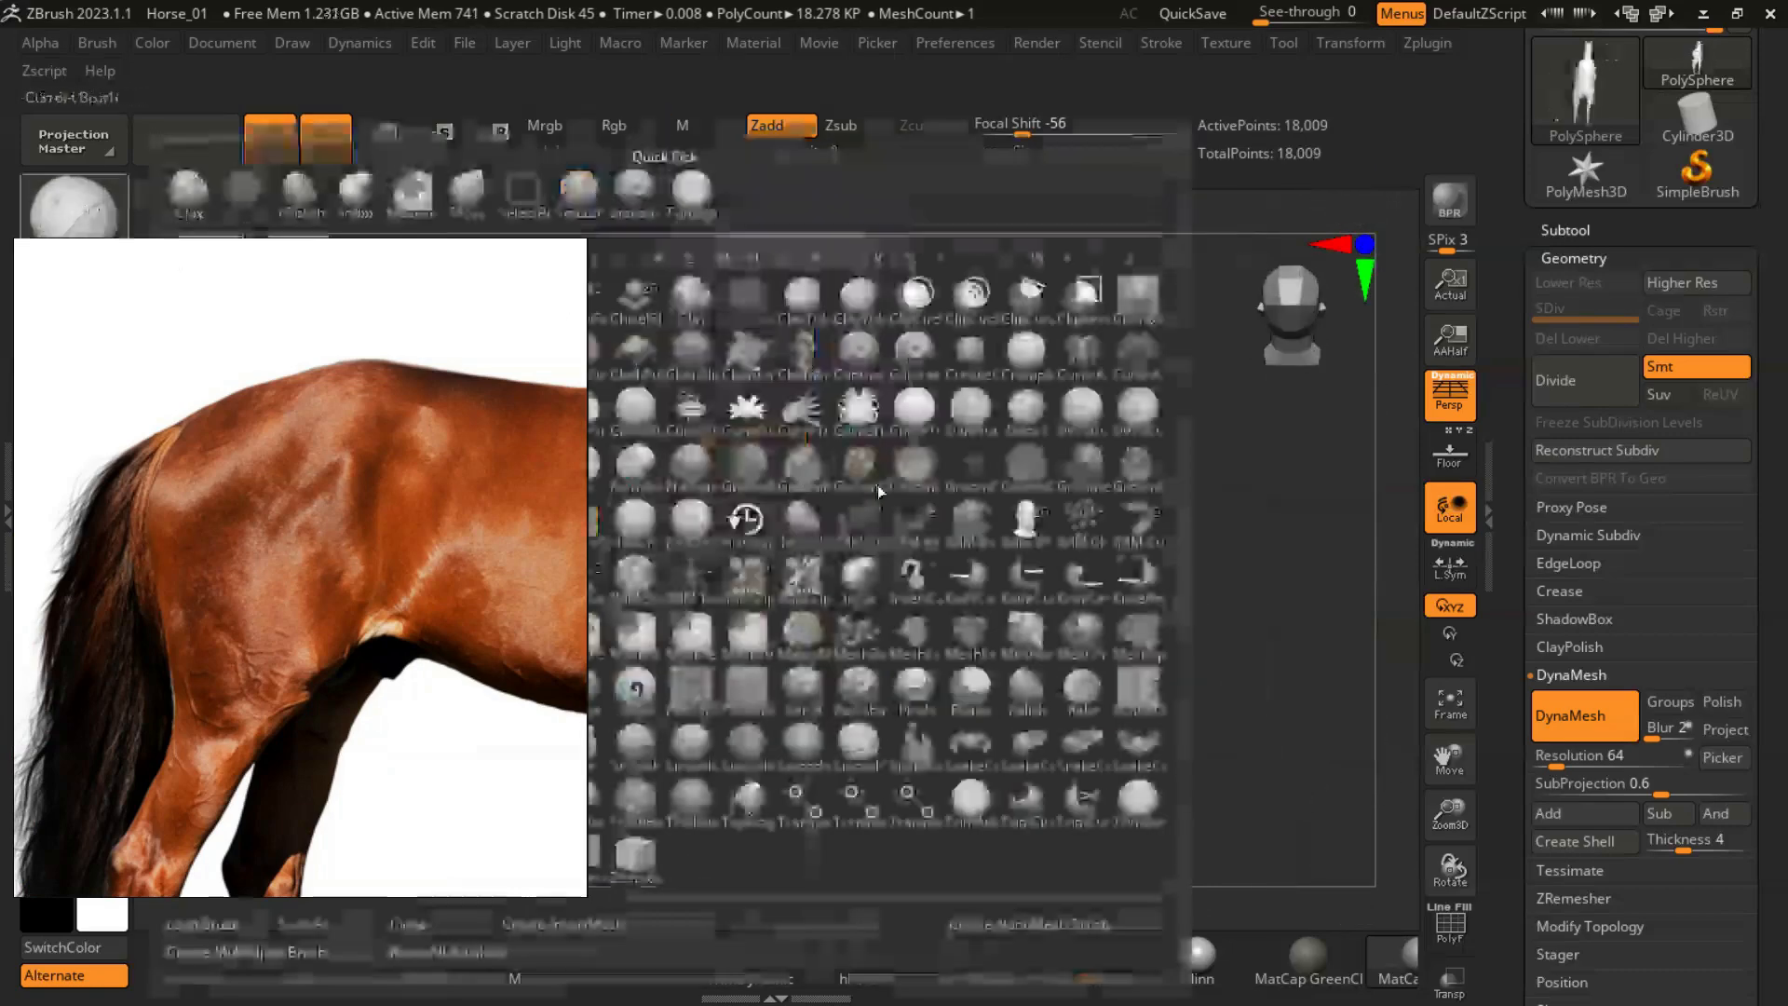
{"action": "left_click", "coordinate": [862, 461]}
{"action": "left_click_drag", "start_coordinate": [758, 616], "coordinate": [759, 621]}
{"action": "mouse_move", "coordinate": [1142, 563]}
{"action": "left_mouse_down"}
{"action": "mouse_move", "coordinate": [1129, 483]}
{"action": "mouse_move", "coordinate": [1098, 539]}
{"action": "left_mouse_up"}
{"action": "key", "text": "ctrl+z"}
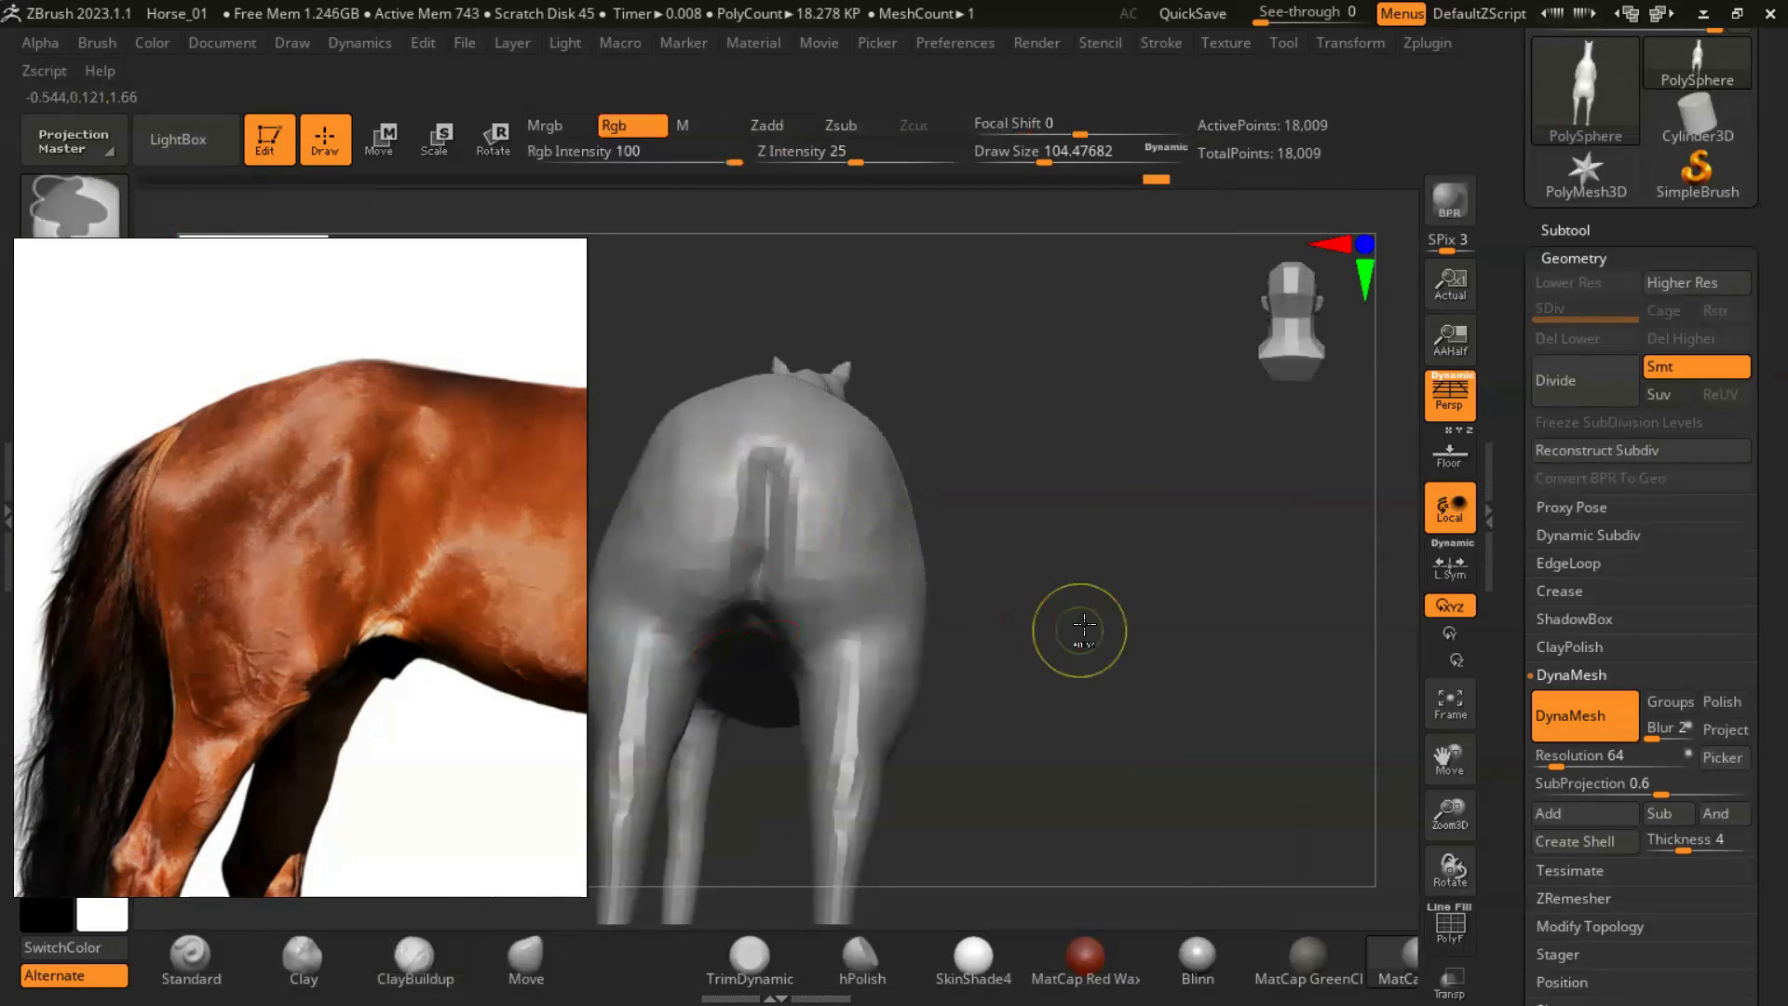
{"action": "left_click_drag", "start_coordinate": [1077, 627], "coordinate": [761, 487]}
{"action": "key", "text": "ctrl+z"}
{"action": "mouse_move", "coordinate": [1223, 638]}
{"action": "left_mouse_down"}
{"action": "mouse_move", "coordinate": [1179, 642]}
{"action": "mouse_move", "coordinate": [1130, 483]}
{"action": "mouse_move", "coordinate": [1025, 549]}
{"action": "left_mouse_up"}
{"action": "left_click_drag", "start_coordinate": [786, 540], "coordinate": [765, 551]}
{"action": "mouse_move", "coordinate": [1032, 480]}
{"action": "left_mouse_down"}
{"action": "mouse_move", "coordinate": [1026, 689]}
{"action": "mouse_move", "coordinate": [1057, 758]}
{"action": "mouse_move", "coordinate": [657, 475]}
{"action": "left_mouse_up"}
- Return to ClayBuildup and build up the buttock and rear thigh from behind
{"action": "left_click", "coordinate": [410, 961]}
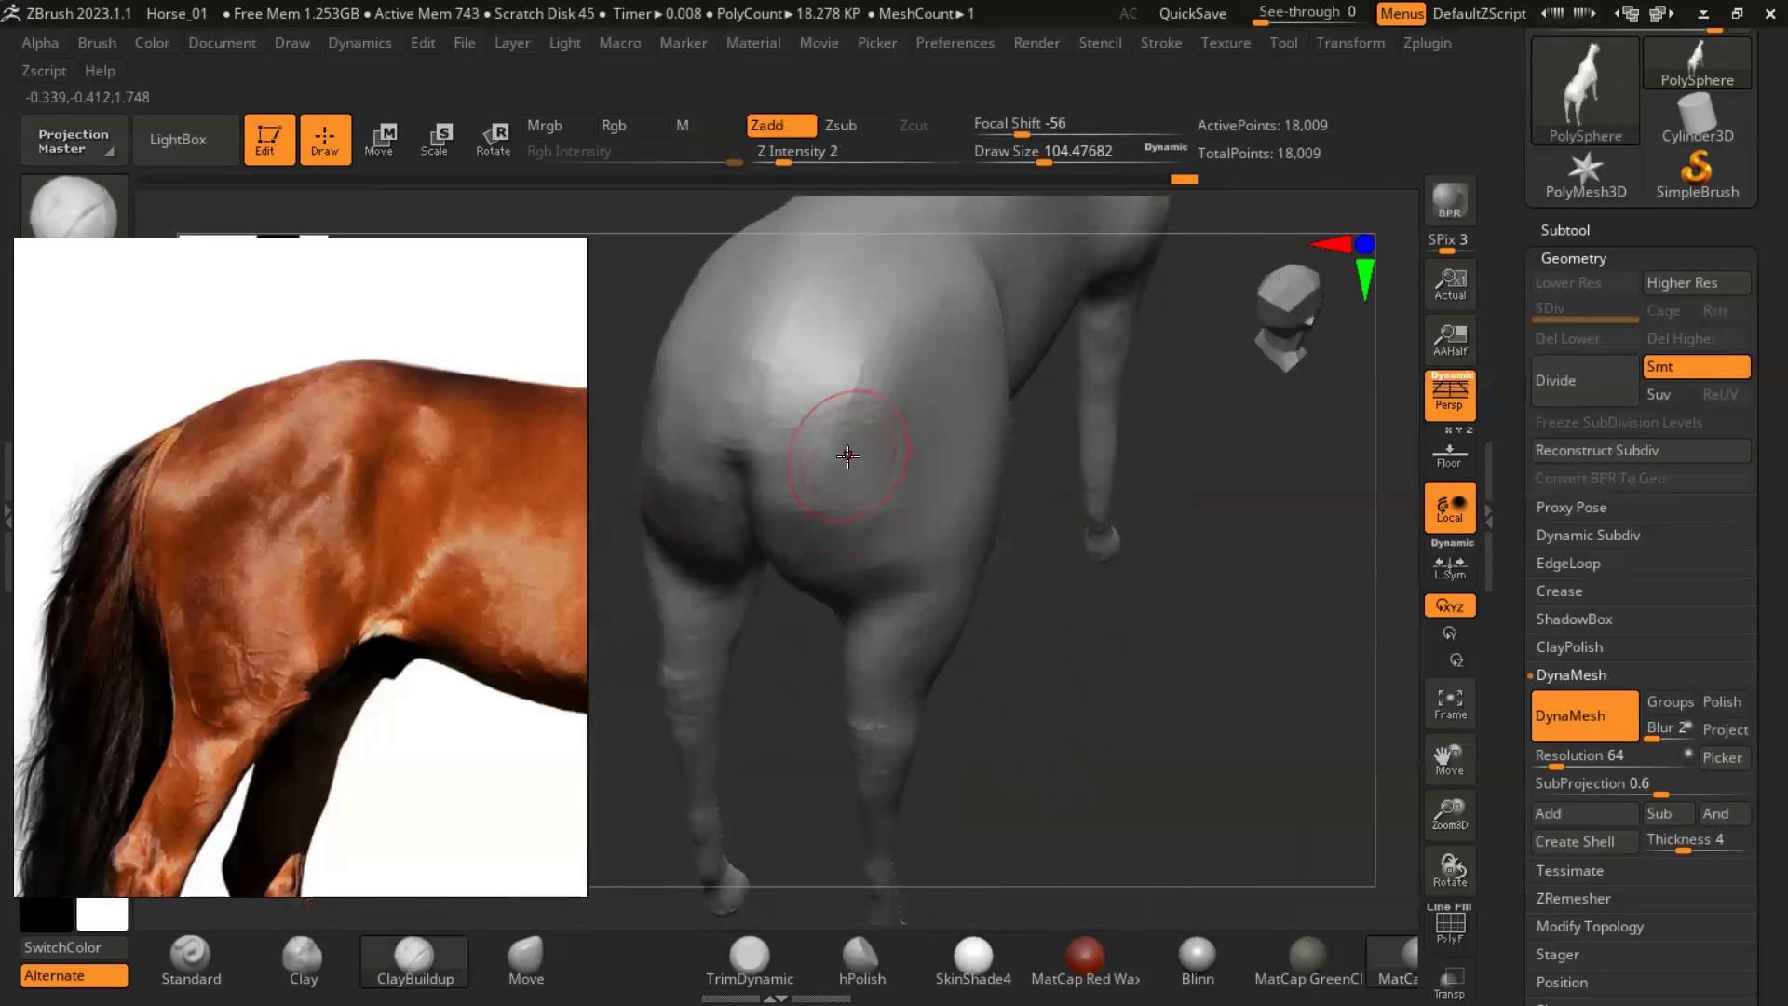
{"action": "left_click_drag", "start_coordinate": [1145, 682], "coordinate": [889, 403]}
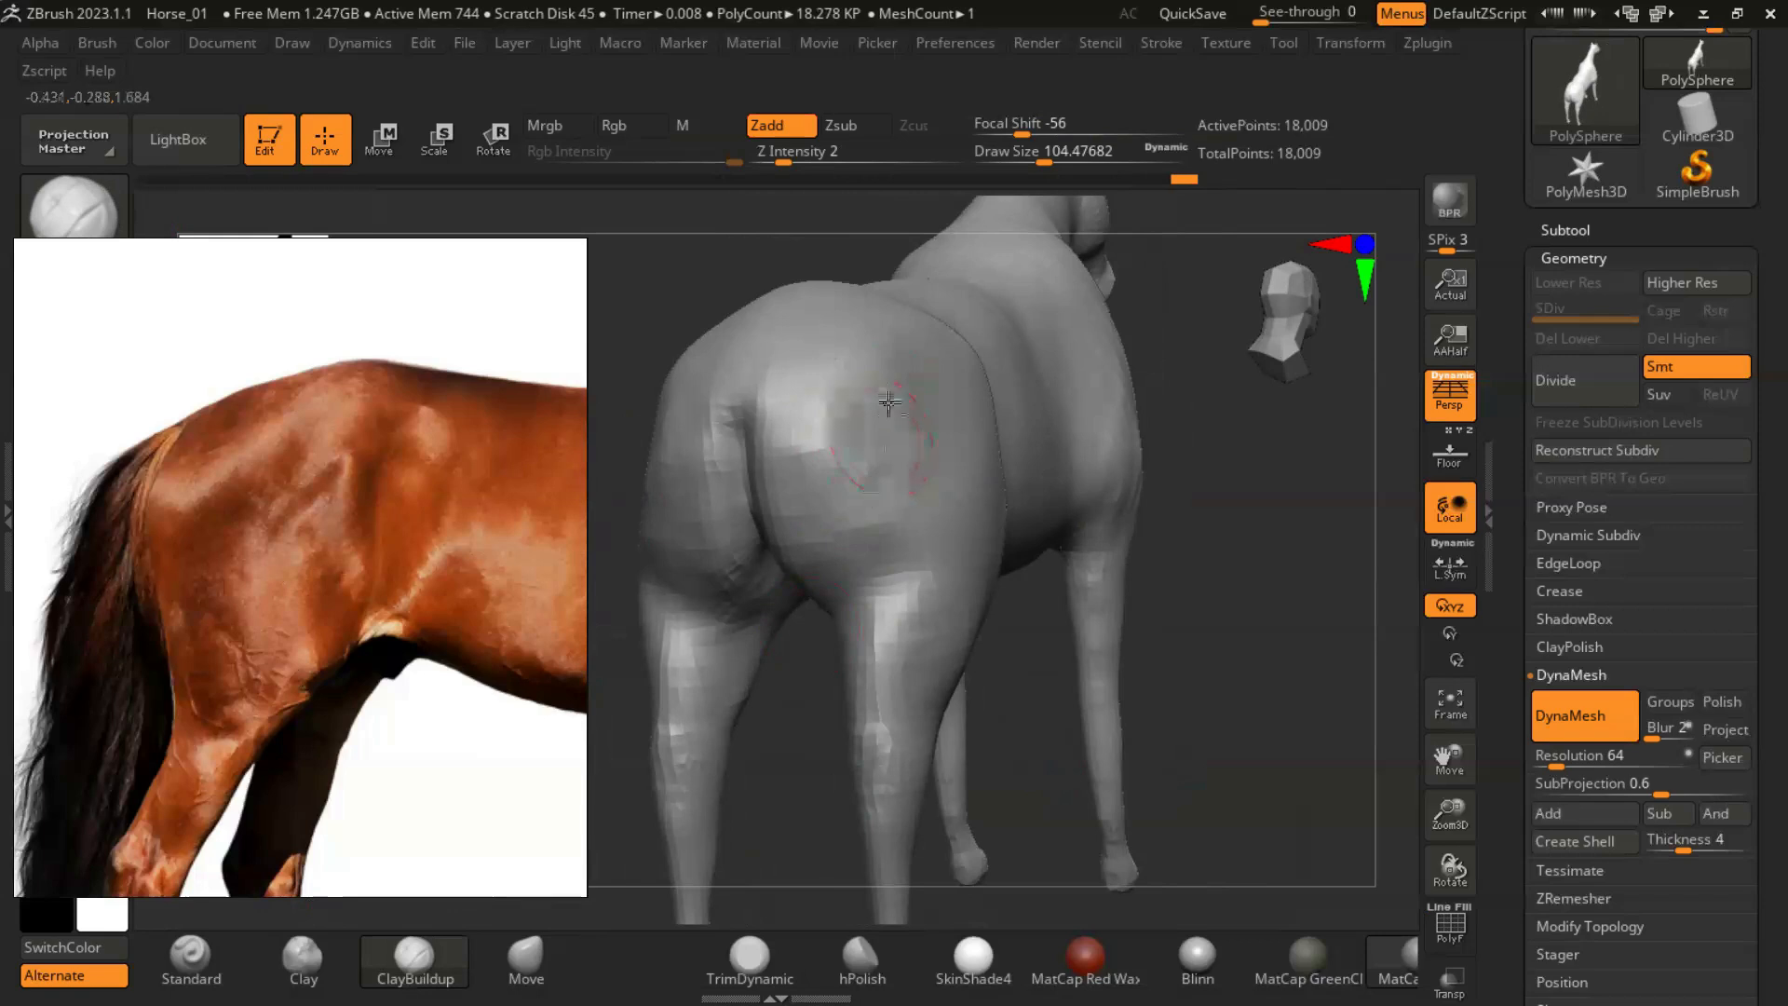
{"action": "left_click_drag", "start_coordinate": [1204, 627], "coordinate": [931, 492]}
{"action": "mouse_move", "coordinate": [1204, 715]}
{"action": "left_mouse_down"}
{"action": "mouse_move", "coordinate": [1158, 795]}
{"action": "mouse_move", "coordinate": [1248, 698]}
{"action": "mouse_move", "coordinate": [891, 482]}
{"action": "left_mouse_up"}
{"action": "mouse_move", "coordinate": [1013, 689]}
{"action": "left_mouse_down"}
{"action": "mouse_move", "coordinate": [1134, 611]}
{"action": "mouse_move", "coordinate": [1023, 720]}
{"action": "mouse_move", "coordinate": [1001, 693]}
{"action": "left_mouse_up"}
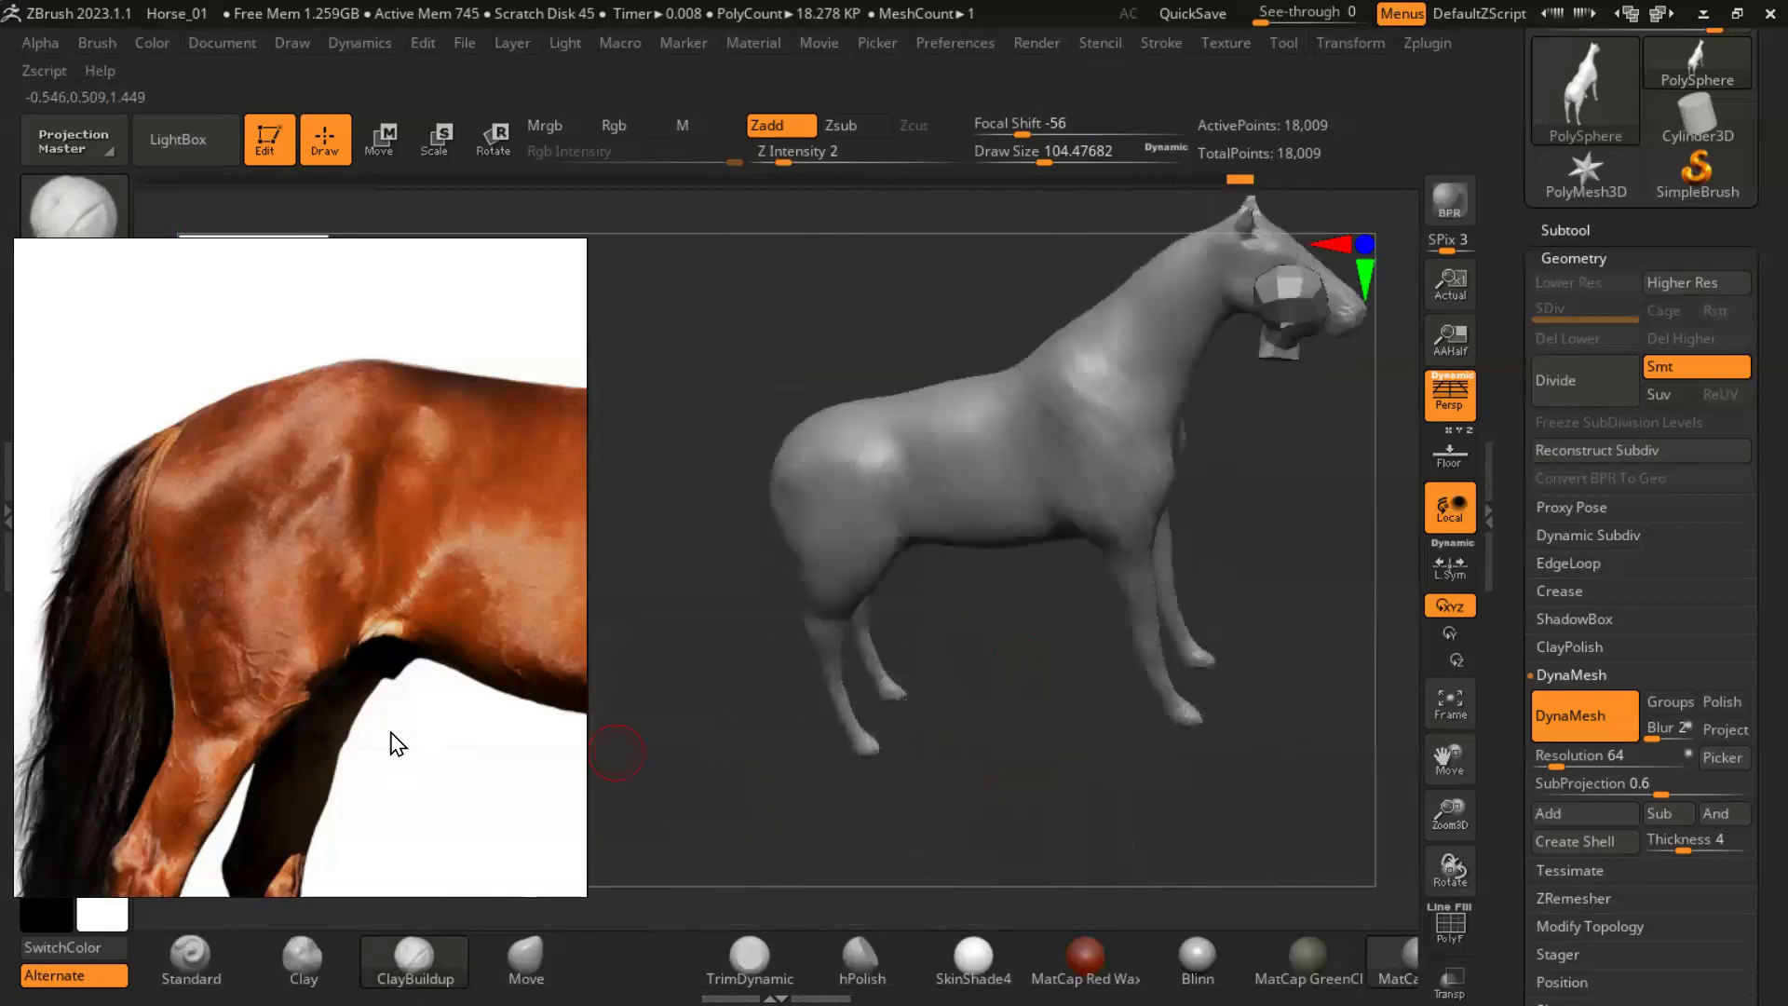
- Bring the photo's hind legs into view and show the floor grid with its side reference image behind the horse
{"action": "right_click_drag", "start_coordinate": [406, 613], "coordinate": [417, 412]}
{"action": "scroll", "coordinate": [426, 545], "scroll_direction": "down", "scroll_amount": 5}
{"action": "middle_click_drag", "start_coordinate": [392, 627], "coordinate": [401, 557]}
{"action": "scroll", "coordinate": [400, 559], "scroll_direction": "up", "scroll_amount": 5}
{"action": "left_click_drag", "start_coordinate": [717, 736], "coordinate": [992, 635]}
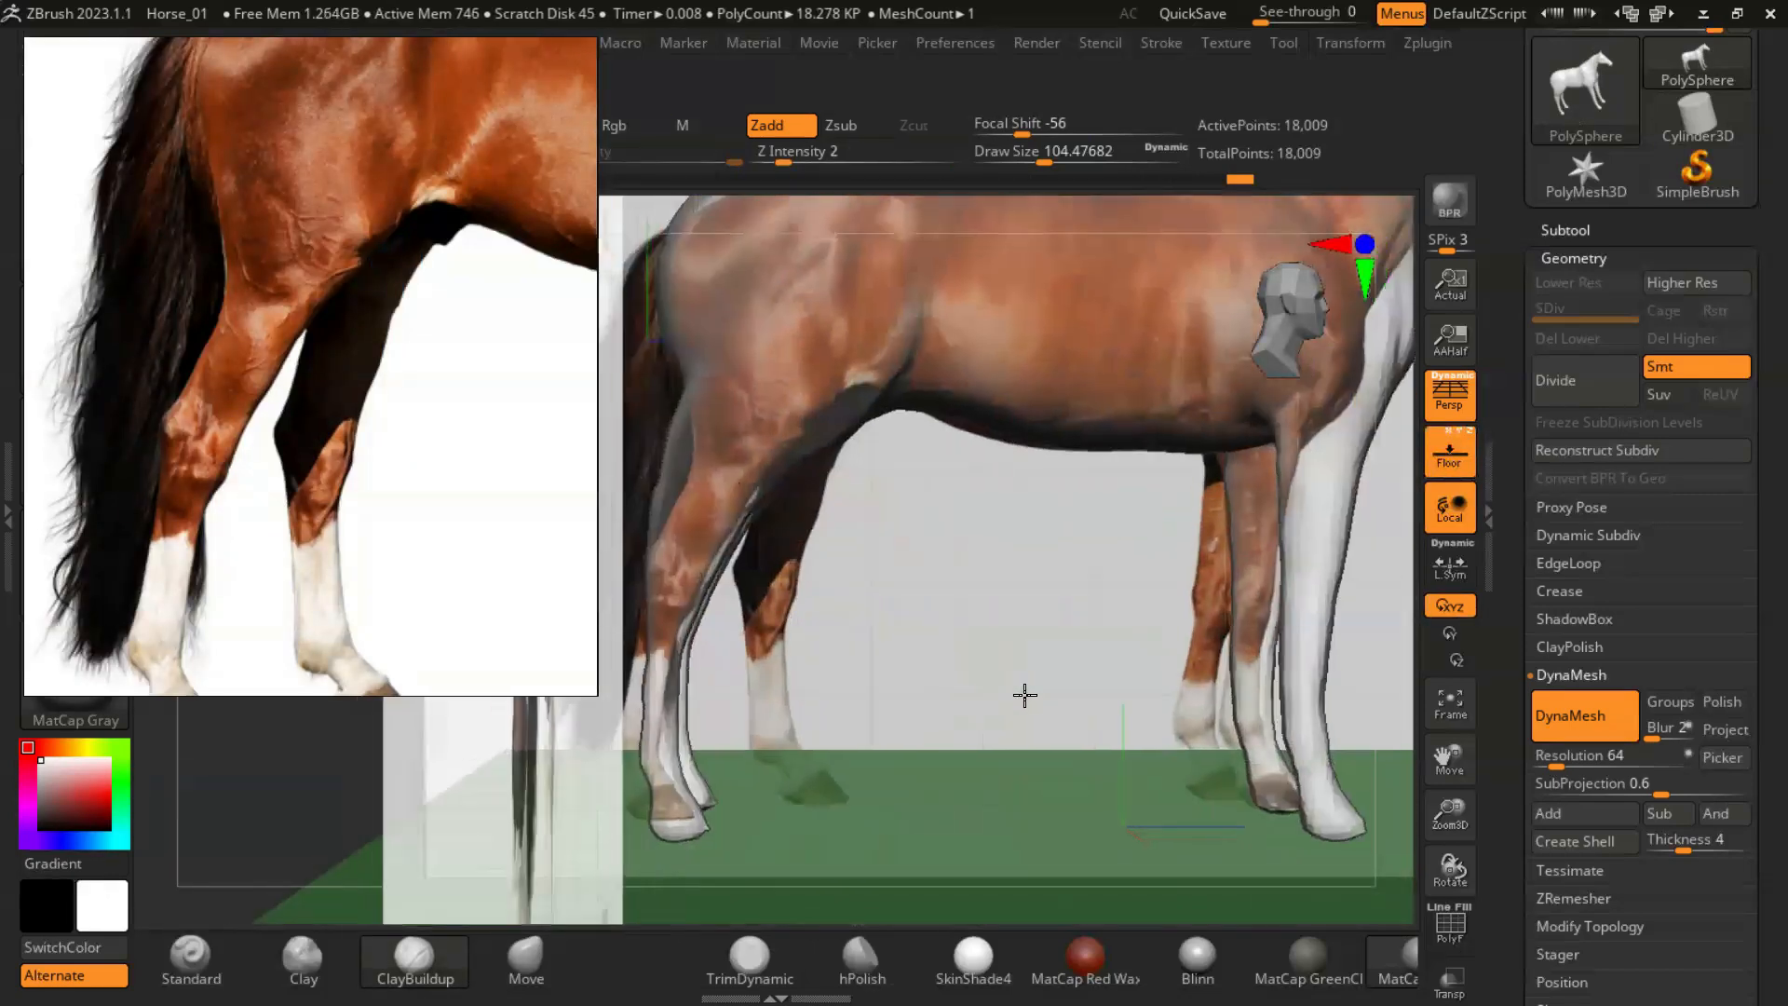
{"action": "right_click_drag", "start_coordinate": [304, 287], "coordinate": [289, 506]}
- Bring up the Draw settings for the floor grid and save the project
{"action": "left_click", "coordinate": [291, 43]}
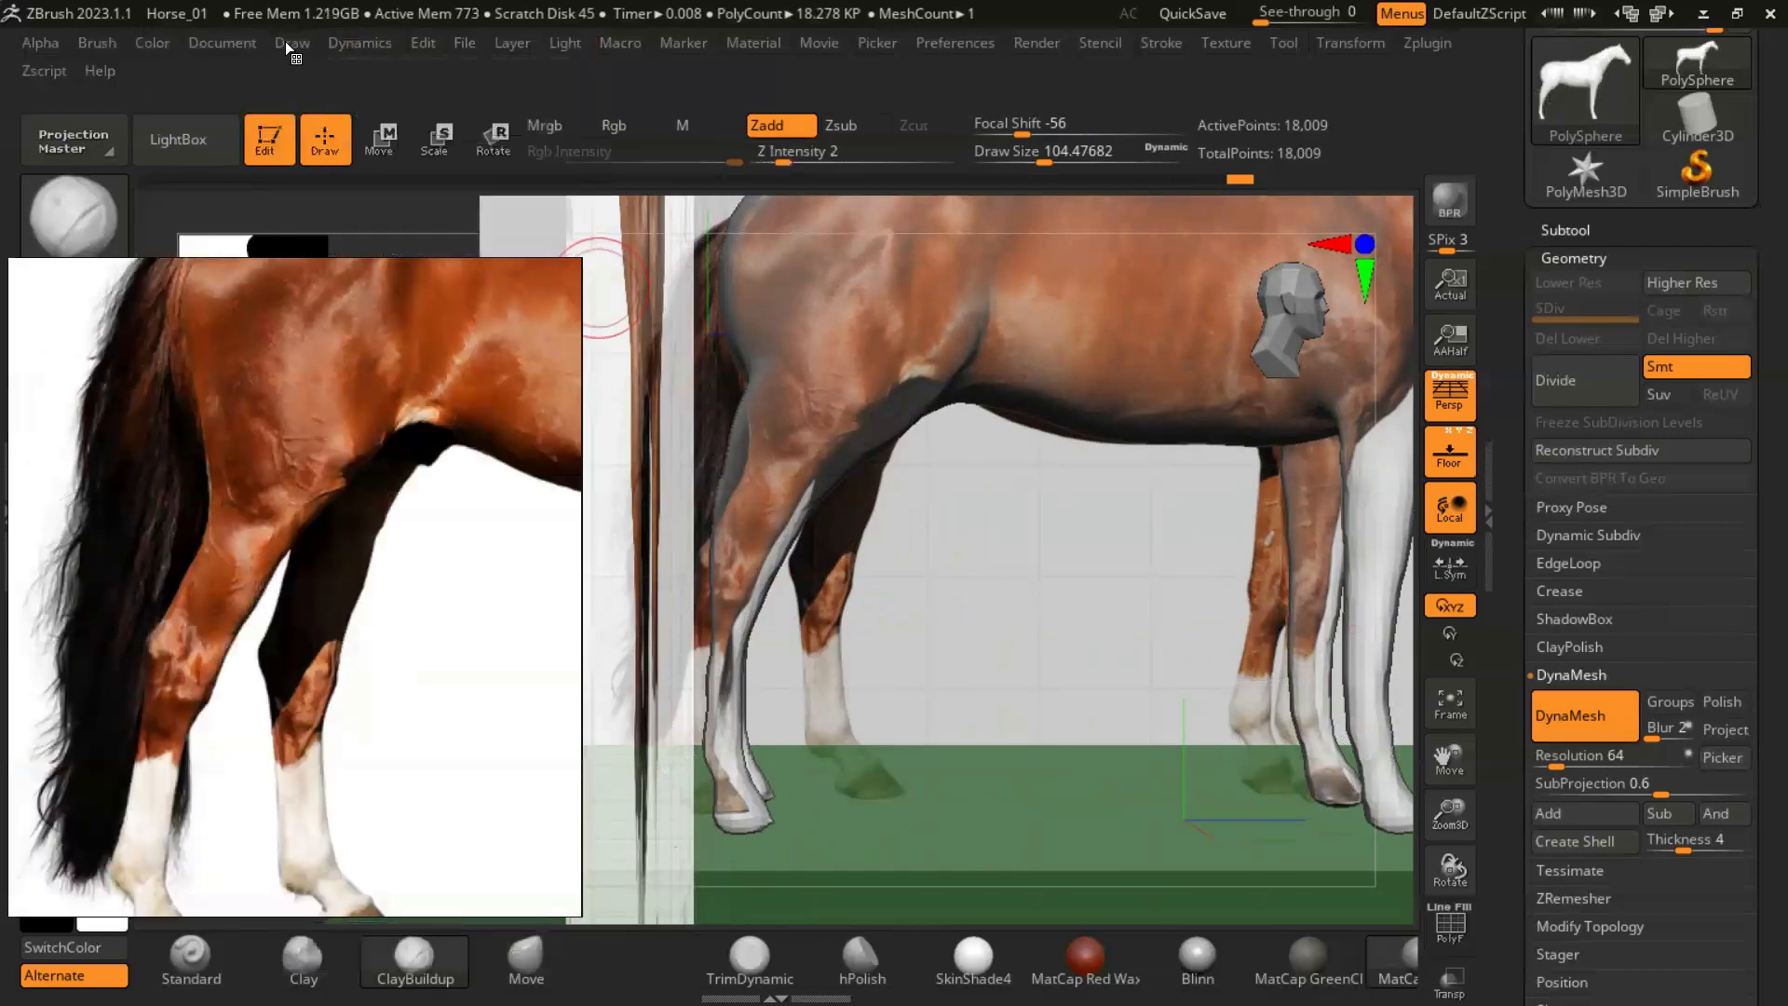
{"action": "left_click", "coordinate": [289, 45]}
{"action": "left_click", "coordinate": [285, 74]}
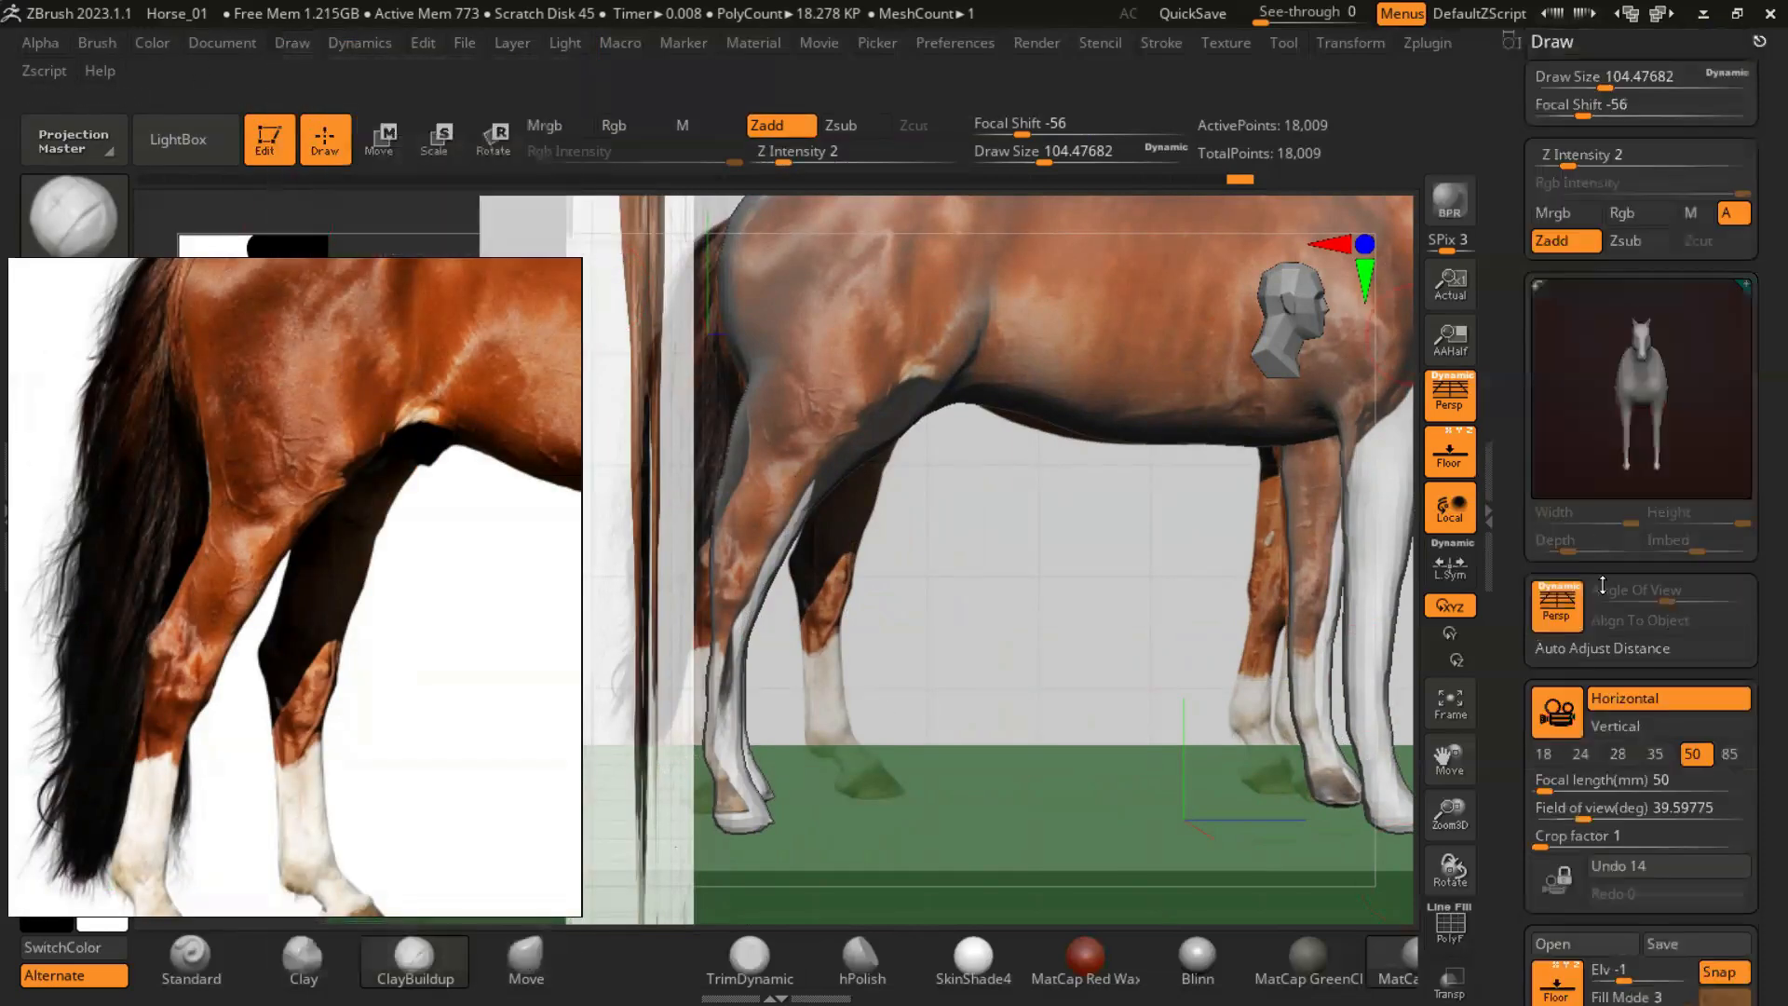
{"action": "scroll", "coordinate": [1614, 631], "scroll_direction": "down", "scroll_amount": 5}
{"action": "left_click", "coordinate": [464, 43]}
{"action": "left_click", "coordinate": [514, 115]}
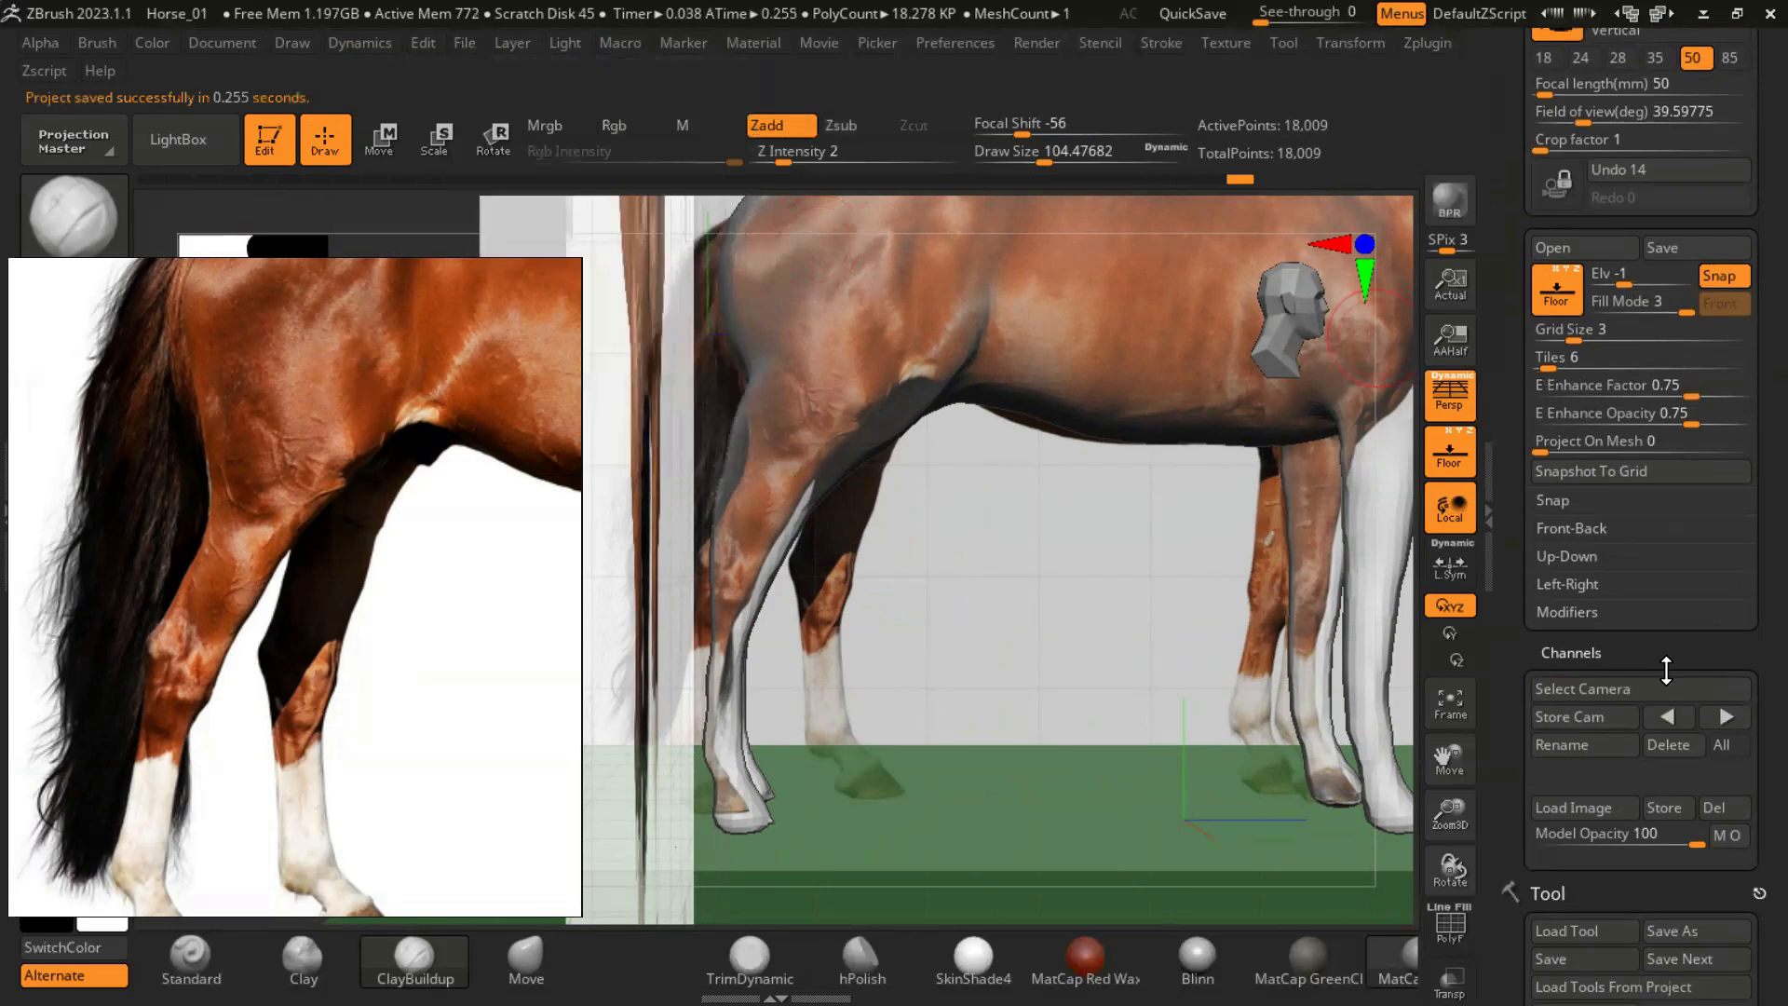
- Remove the front horse image from Map1 of the Front-Back grid
{"action": "scroll", "coordinate": [1667, 666], "scroll_direction": "down", "scroll_amount": 1}
{"action": "left_click", "coordinate": [1573, 472]}
{"action": "mouse_move", "coordinate": [1560, 510]}
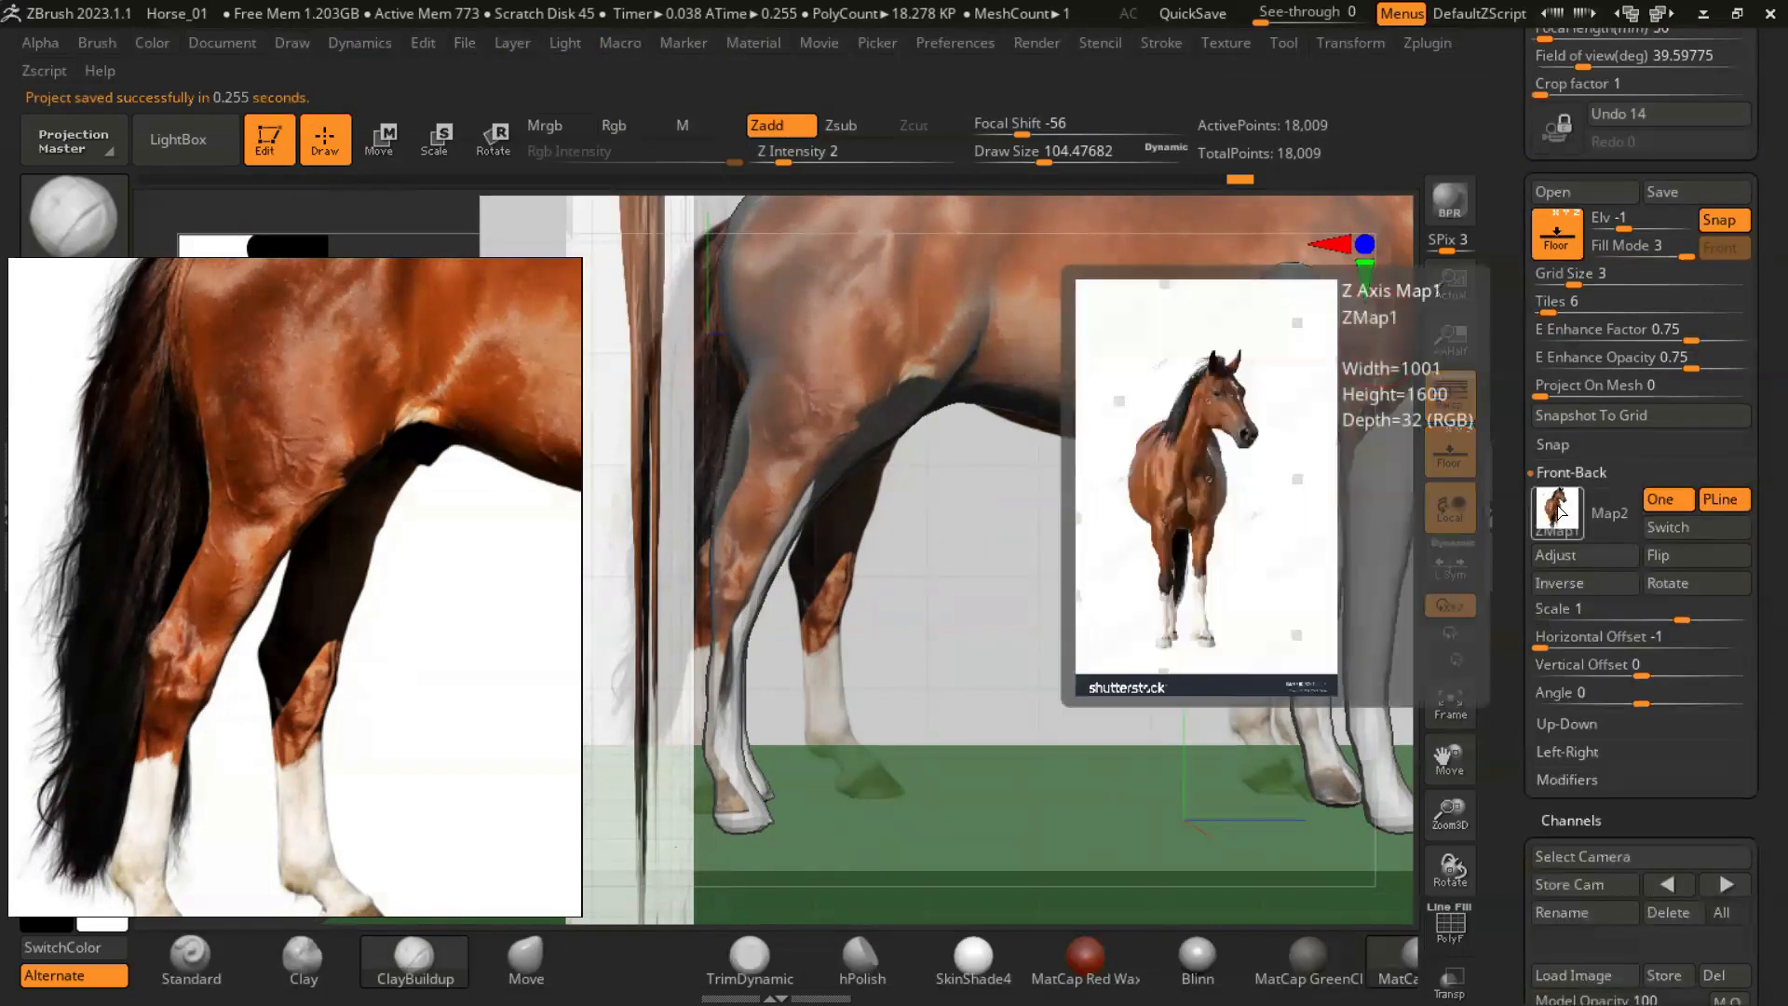
{"action": "left_click", "coordinate": [1551, 512]}
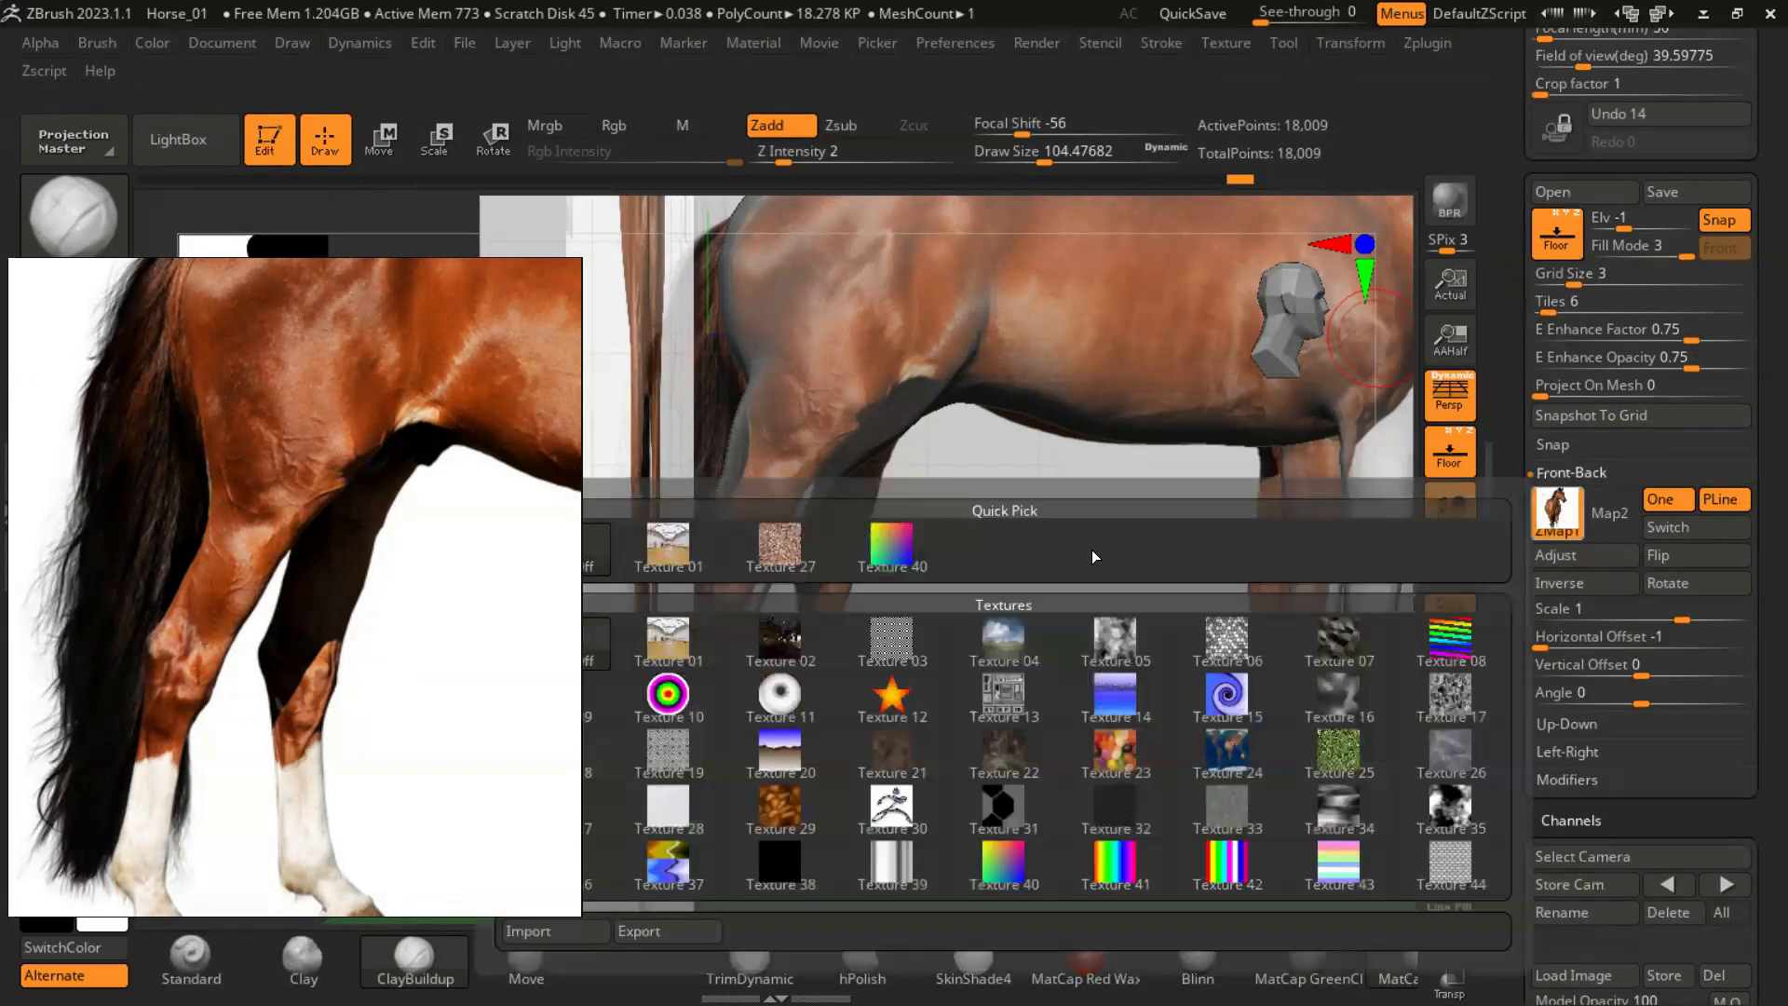
{"action": "left_click", "coordinate": [592, 551]}
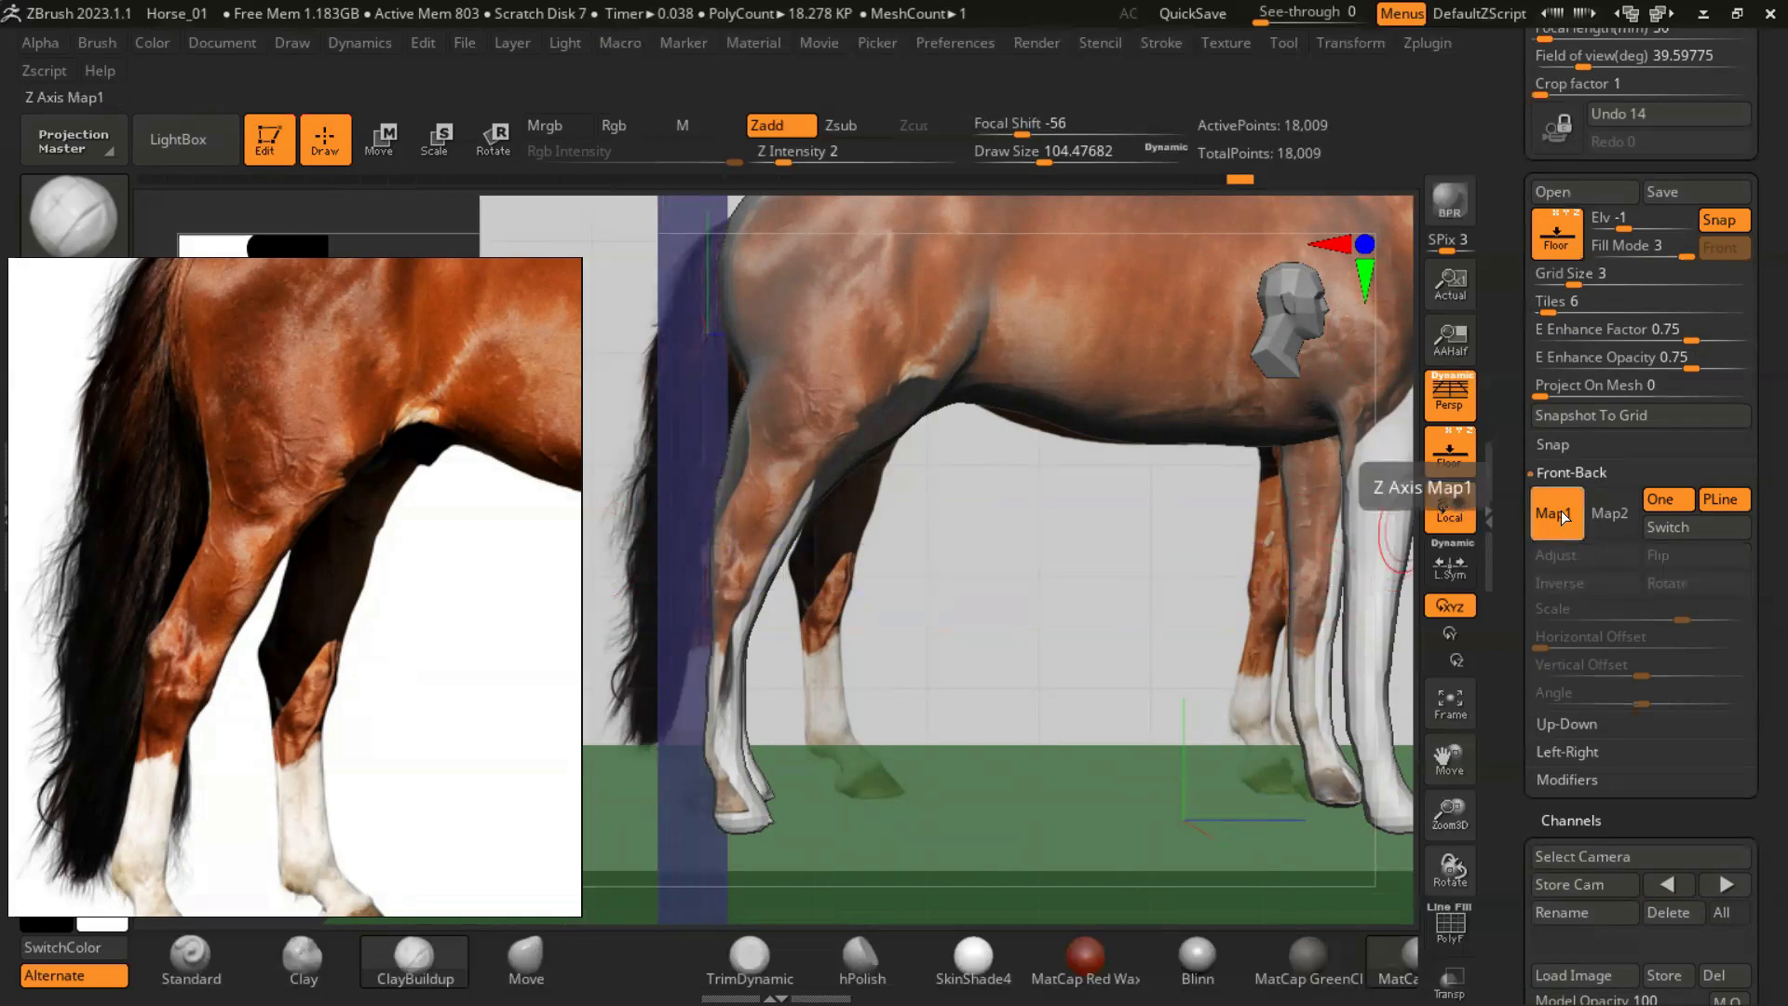
{"action": "left_click", "coordinate": [1561, 512]}
{"action": "mouse_move", "coordinate": [1164, 671]}
{"action": "left_mouse_down"}
{"action": "mouse_move", "coordinate": [1034, 685]}
{"action": "mouse_move", "coordinate": [1173, 694]}
{"action": "left_mouse_up"}
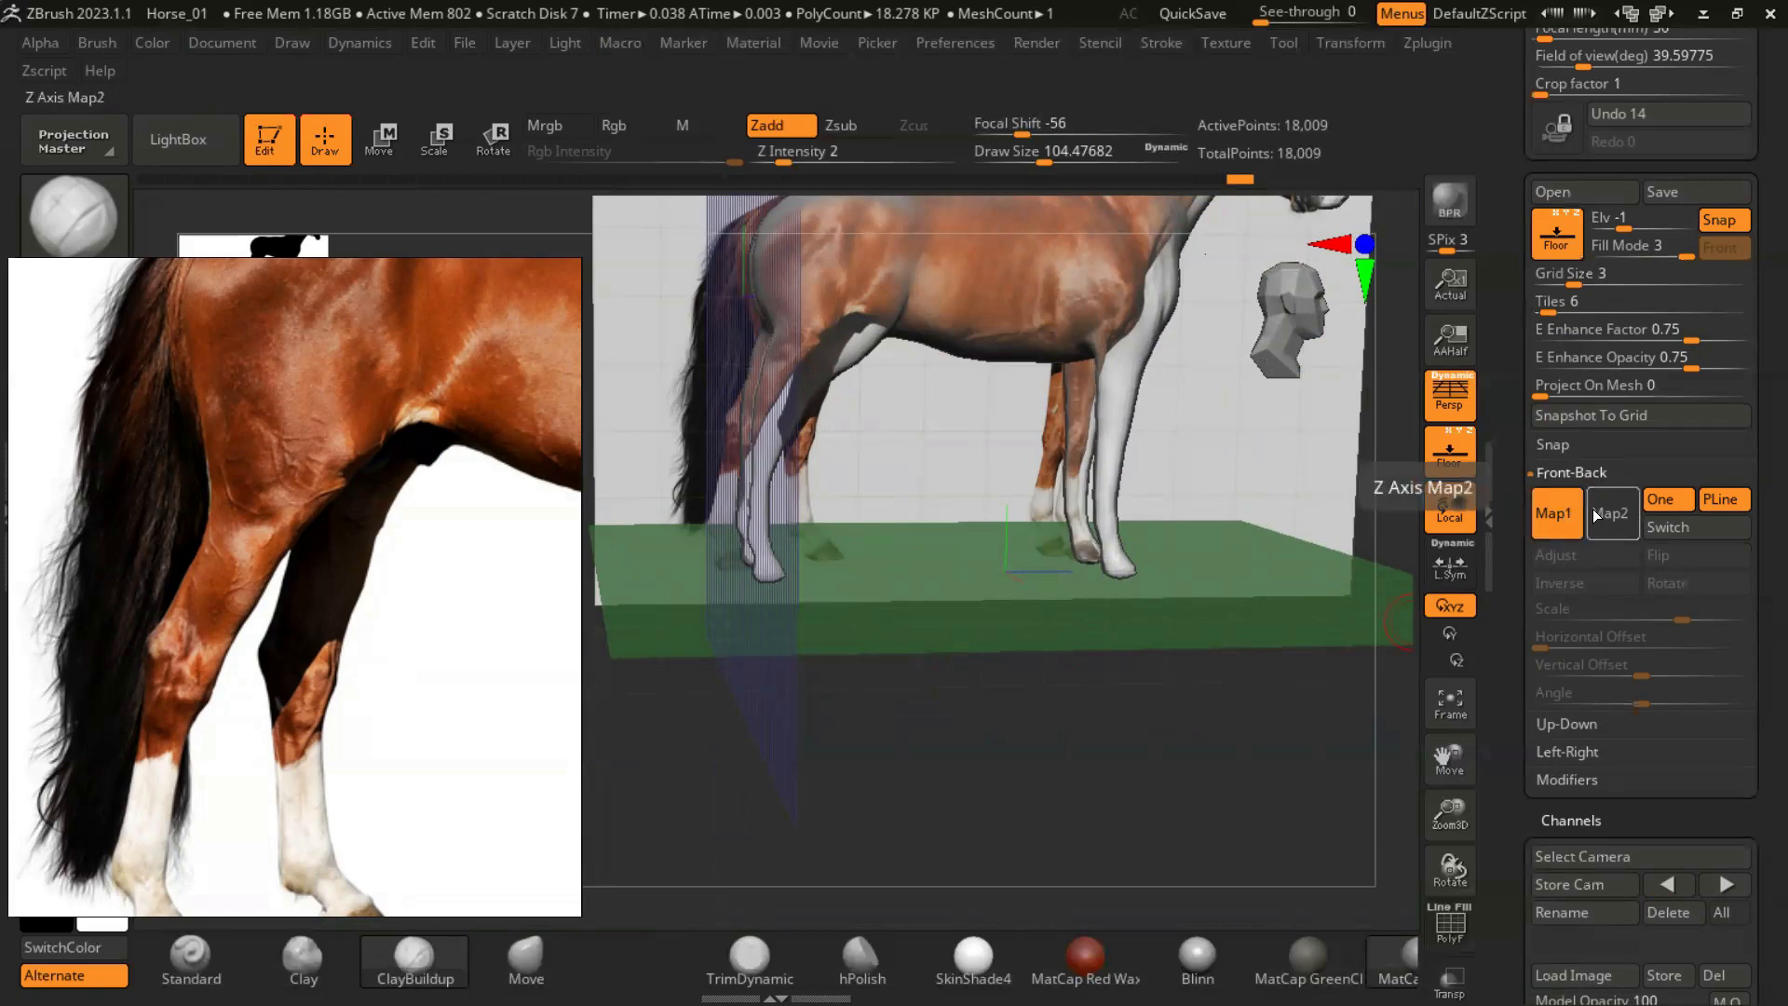
{"action": "left_click", "coordinate": [1594, 515]}
{"action": "left_click", "coordinate": [1571, 472]}
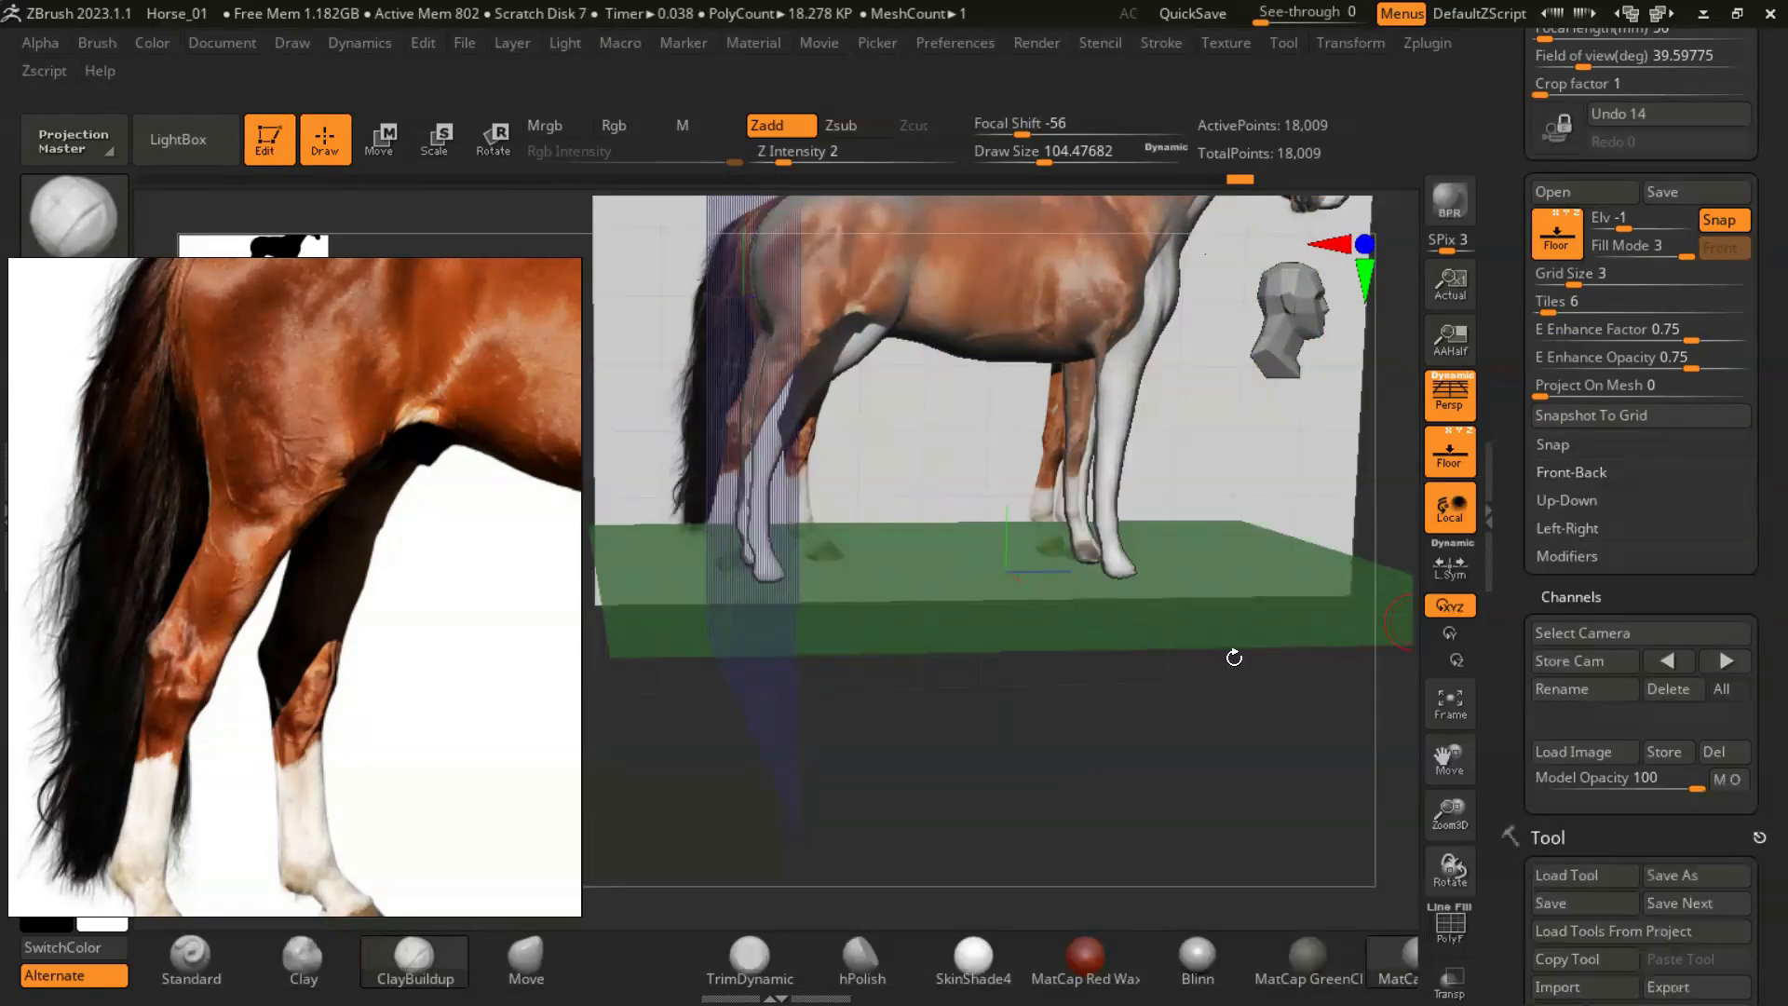
{"action": "left_click", "coordinate": [1556, 474]}
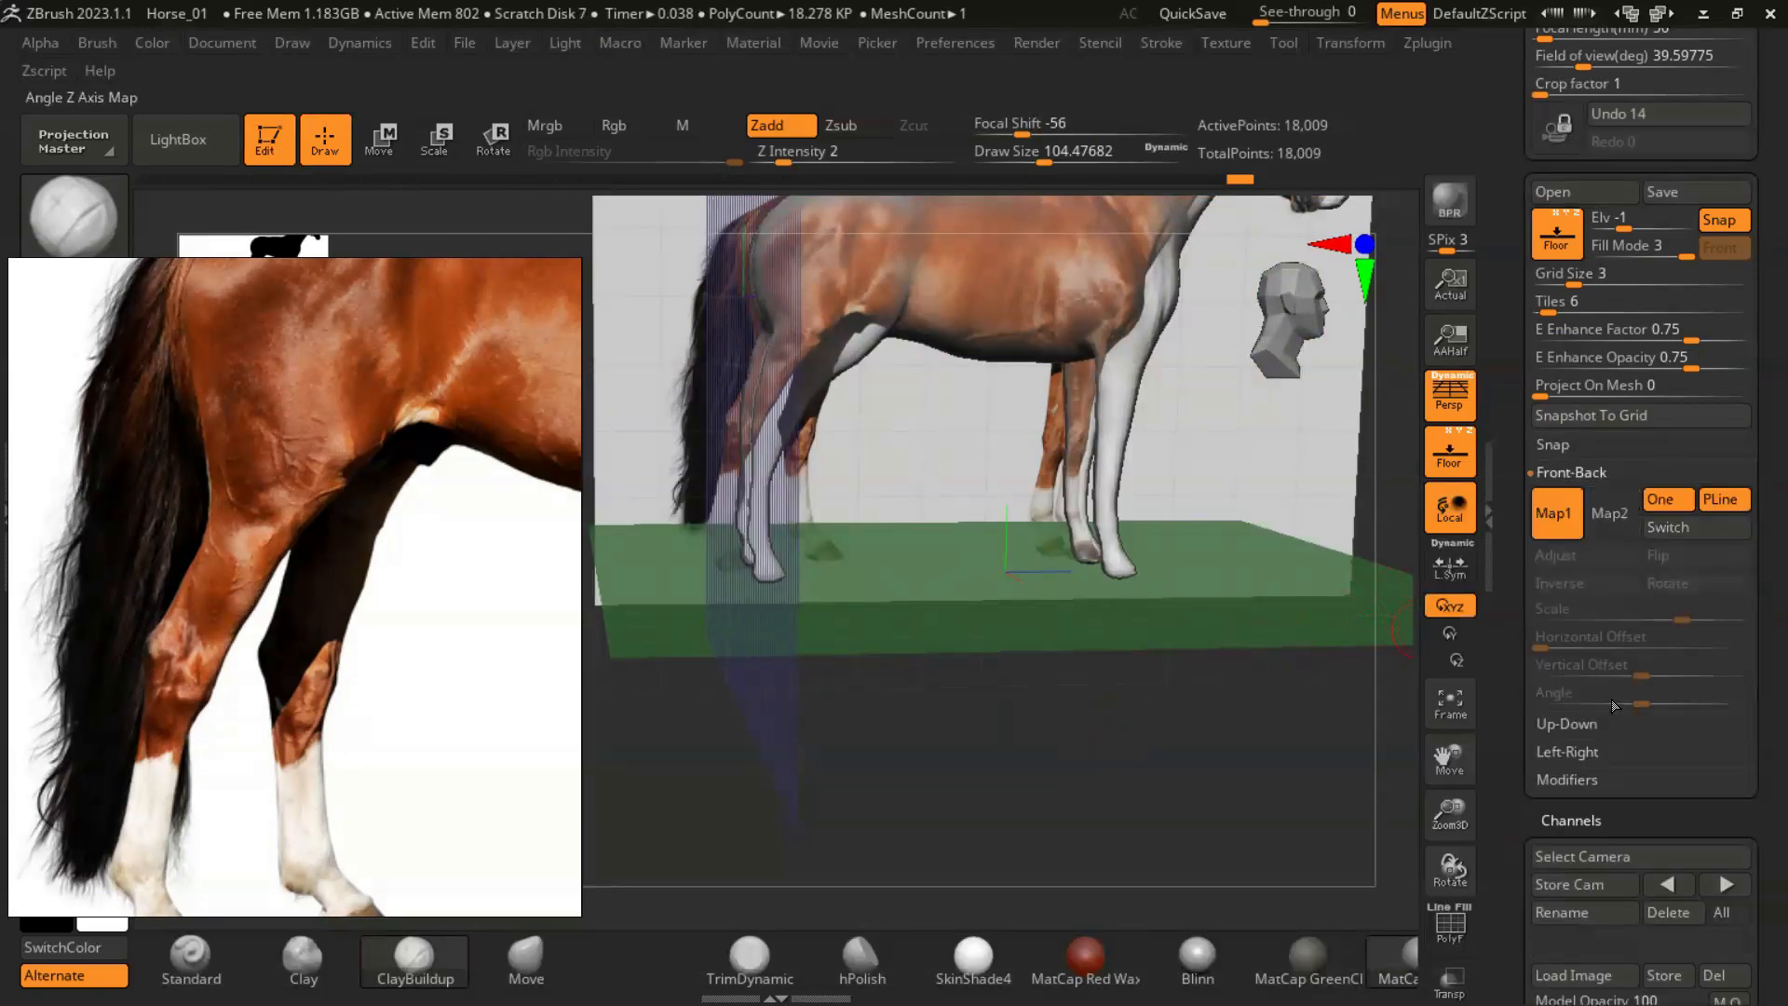
{"action": "left_click_drag", "start_coordinate": [1750, 452], "coordinate": [1749, 524]}
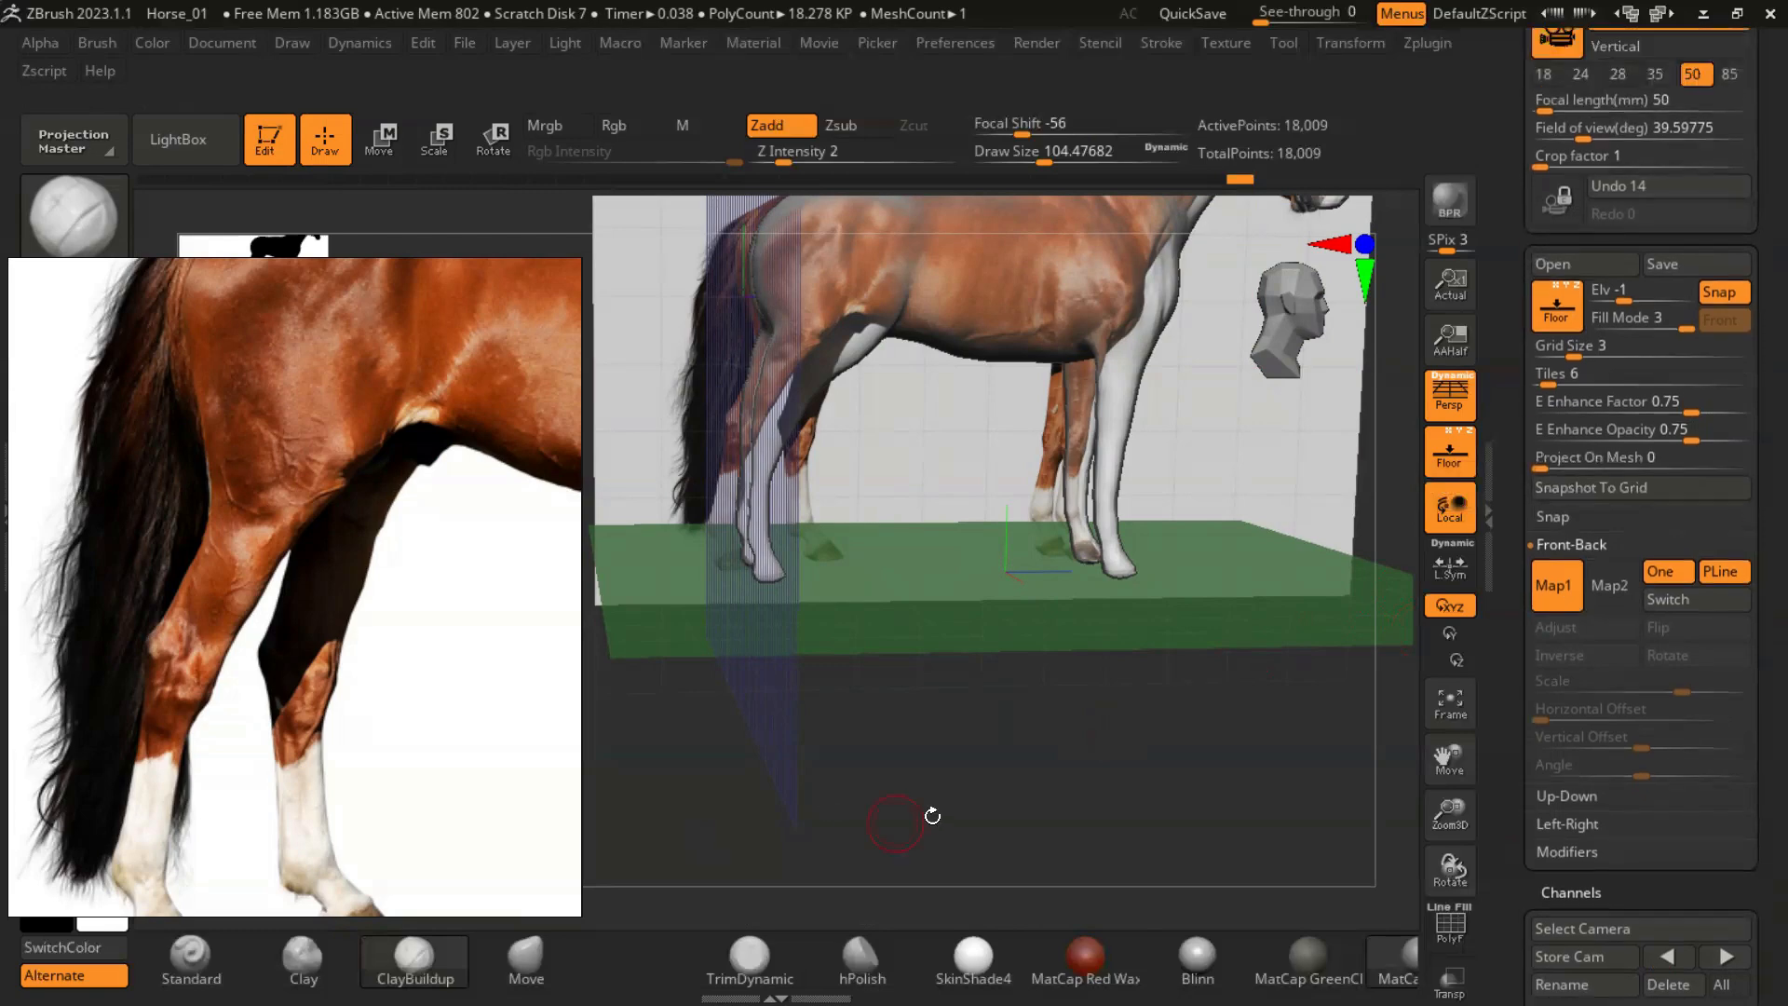
- Show the horse in side view over its reference image and set the floor's Fill Mode to 1 with Front enabled
{"action": "left_click_drag", "start_coordinate": [947, 743], "coordinate": [852, 828], "text": "alt"}
{"action": "right_click_drag", "start_coordinate": [446, 625], "coordinate": [265, 644]}
{"action": "left_click_drag", "start_coordinate": [1089, 665], "coordinate": [705, 702]}
{"action": "mouse_move", "coordinate": [726, 768]}
{"action": "left_mouse_down", "text": "alt"}
{"action": "mouse_move", "coordinate": [738, 779]}
{"action": "mouse_move", "coordinate": [745, 735]}
{"action": "left_mouse_up", "text": "alt"}
{"action": "mouse_move", "coordinate": [1170, 568]}
{"action": "left_mouse_down", "text": "alt"}
{"action": "mouse_move", "coordinate": [1054, 646]}
{"action": "mouse_move", "coordinate": [1003, 596]}
{"action": "left_mouse_up", "text": "alt"}
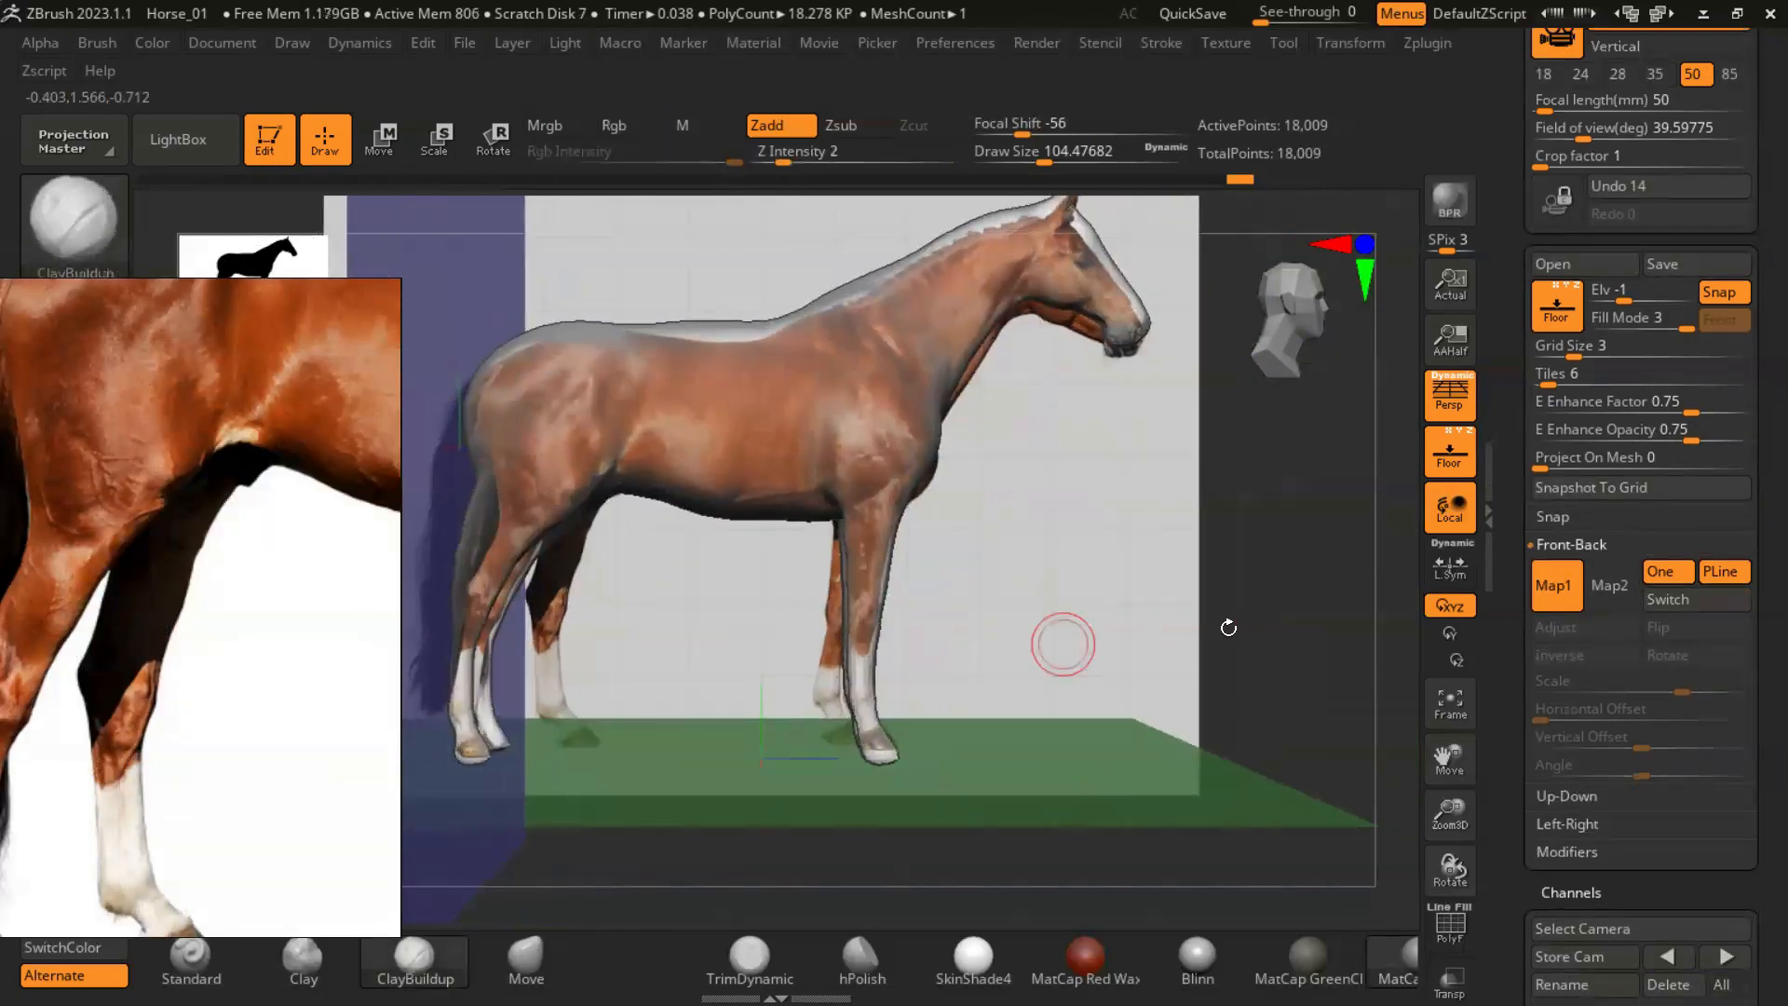
{"action": "left_click_drag", "start_coordinate": [1018, 661], "coordinate": [1094, 669]}
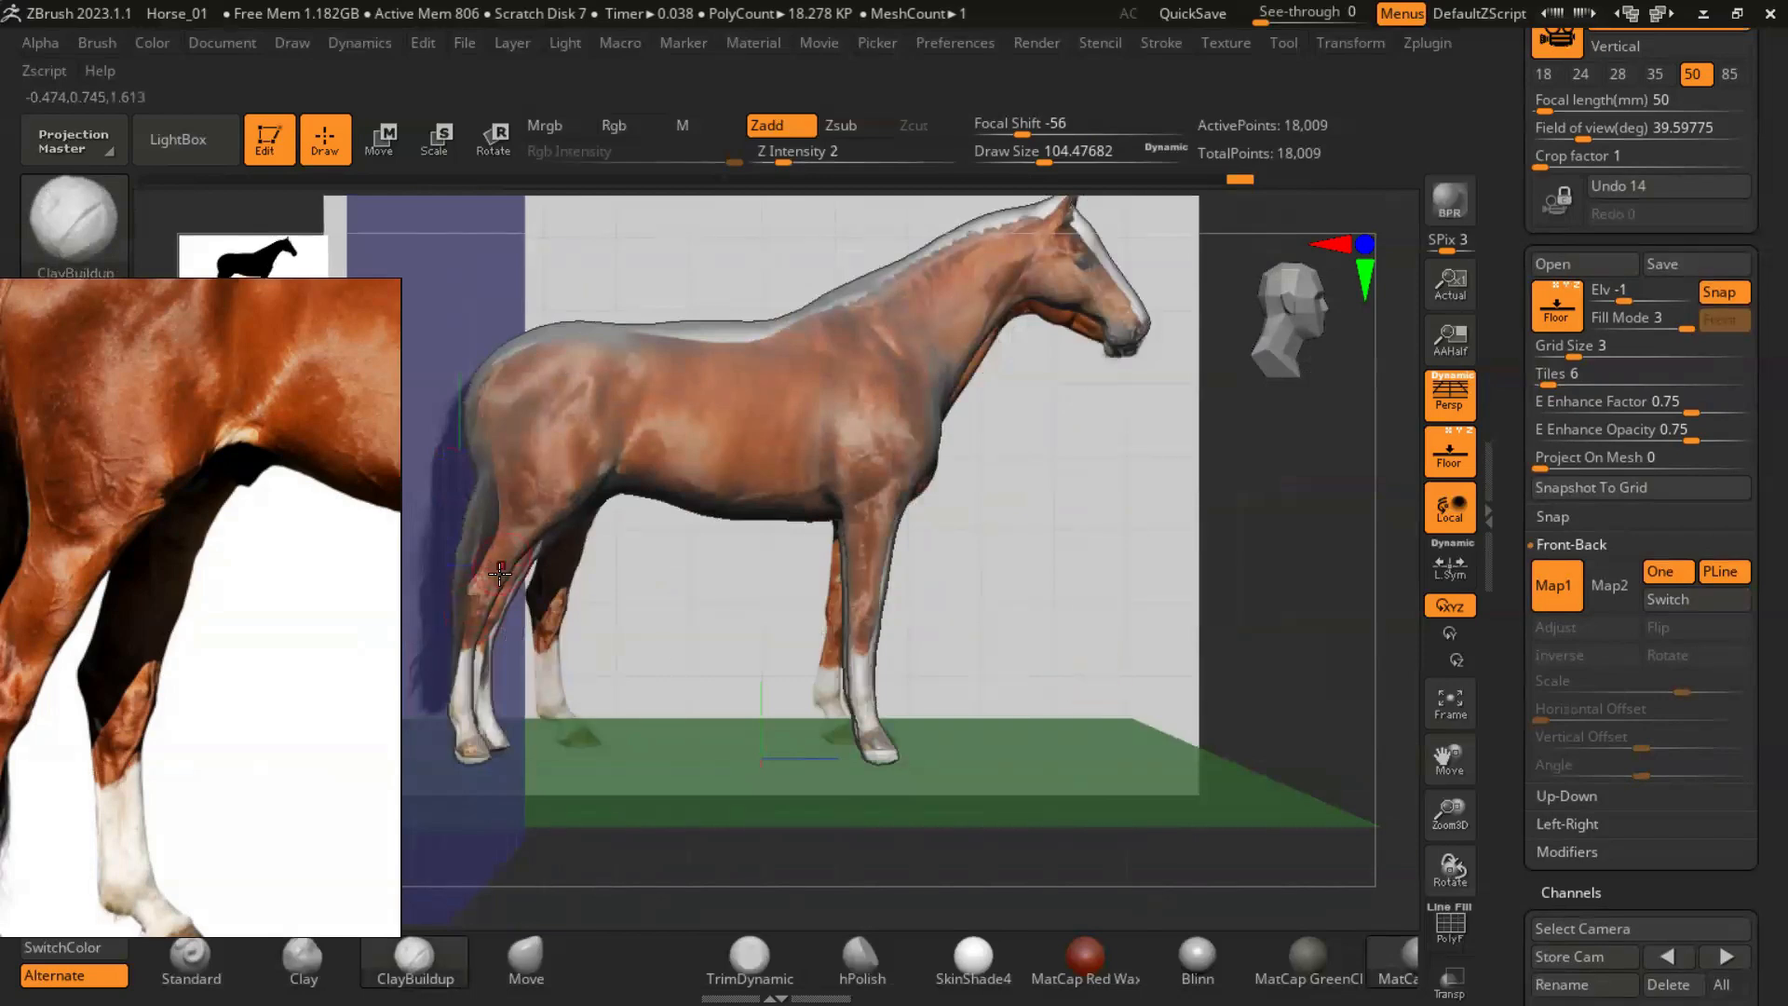
{"action": "left_click_drag", "start_coordinate": [1690, 330], "coordinate": [1627, 328]}
{"action": "left_click", "coordinate": [1719, 326]}
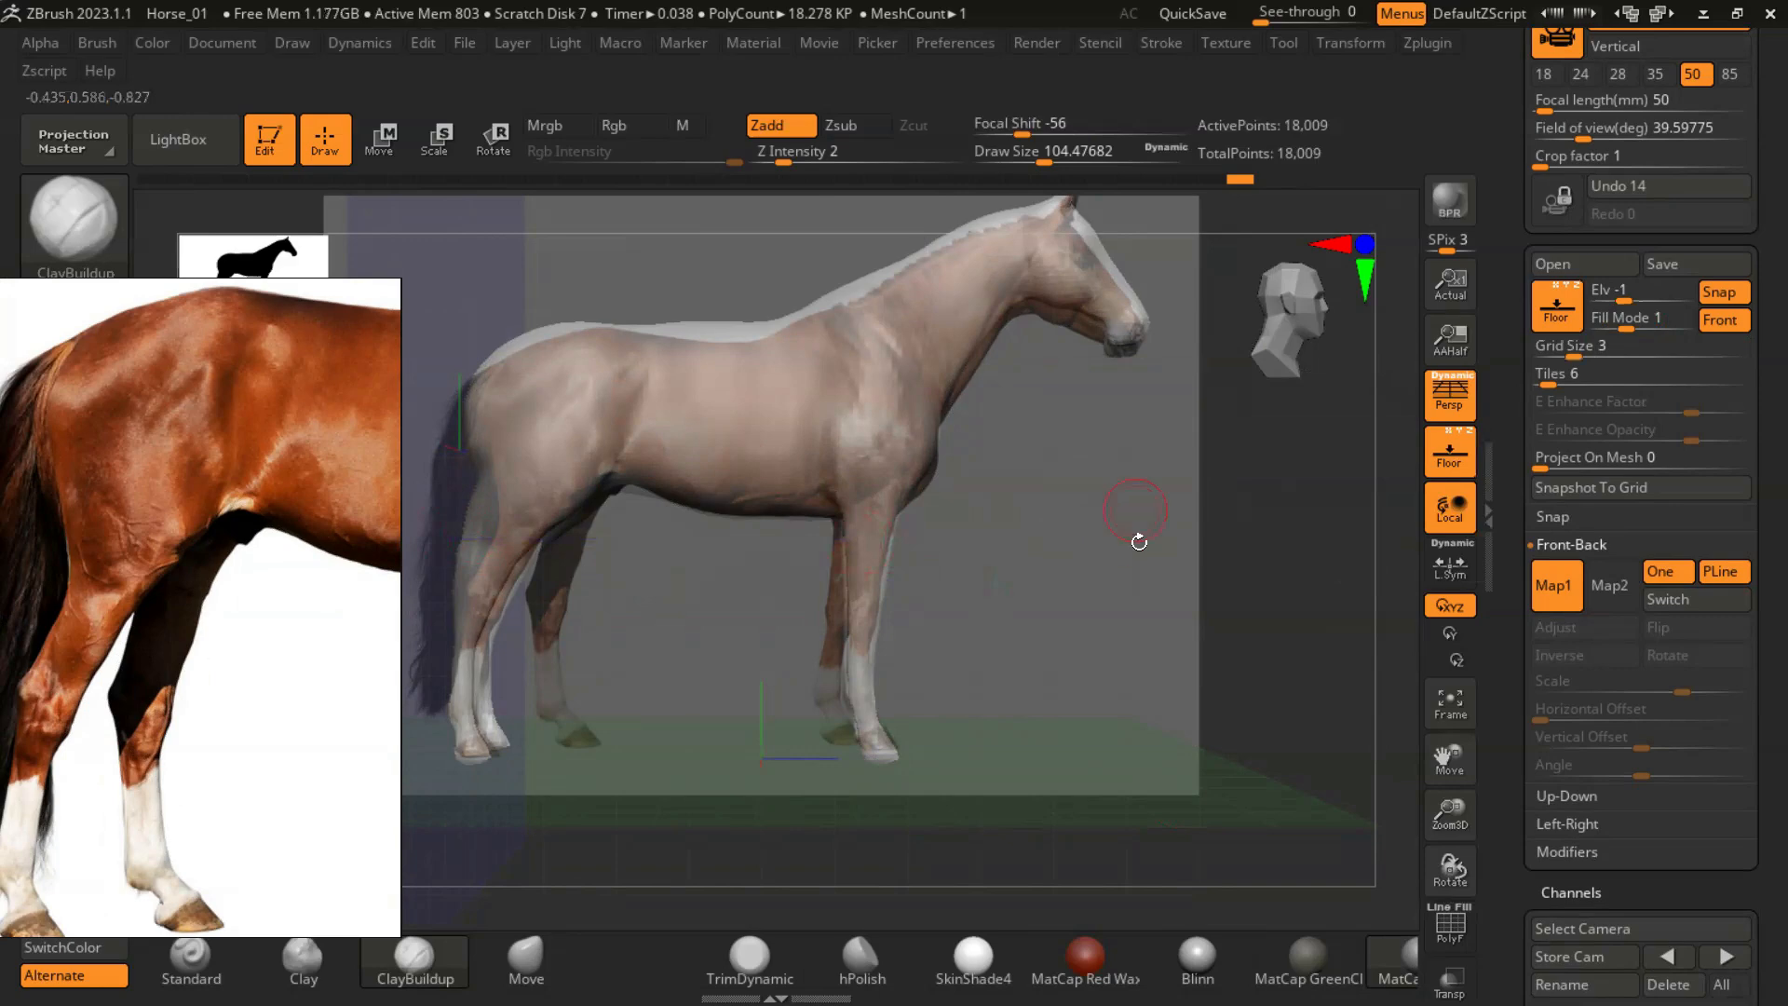
- Fit the rump, back and neck outline to the side reference with the Move brush at a draw size of about 274
{"action": "left_click_drag", "start_coordinate": [1161, 578], "coordinate": [1001, 619]}
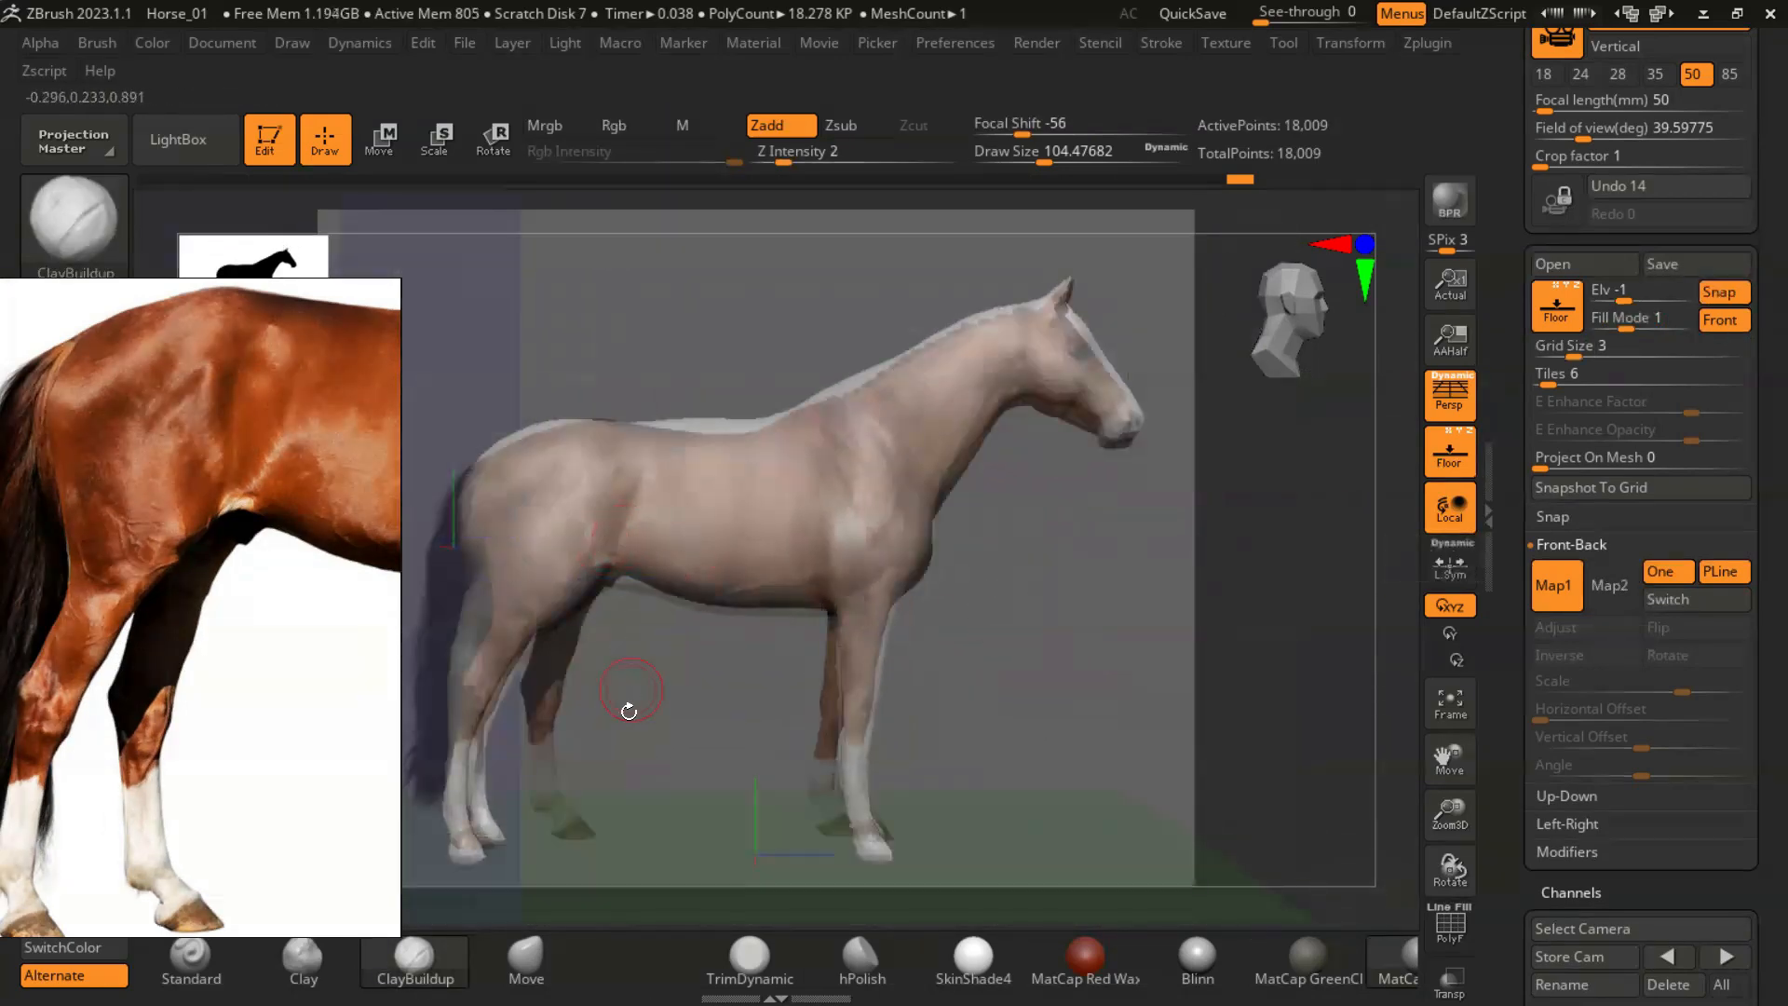
{"action": "key", "text": "s"}
{"action": "left_click", "coordinate": [525, 961]}
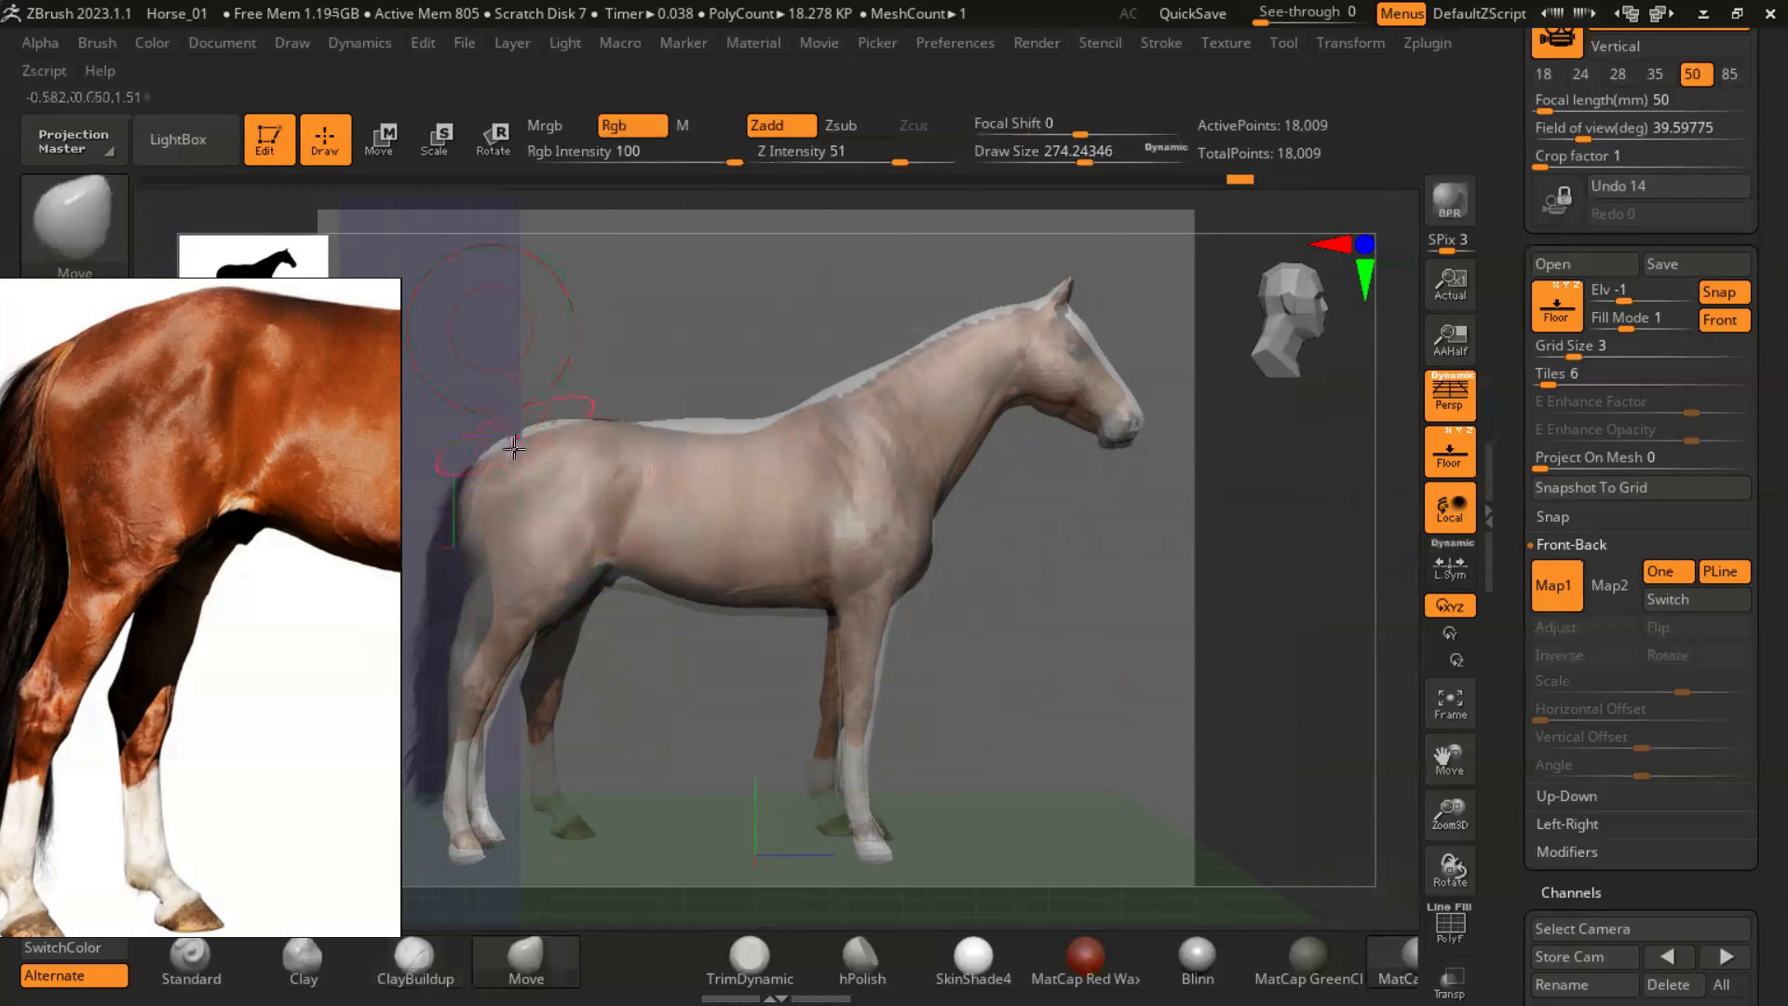
{"action": "left_click_drag", "start_coordinate": [693, 428], "coordinate": [700, 441]}
{"action": "mouse_move", "coordinate": [834, 382]}
{"action": "left_mouse_down"}
{"action": "mouse_move", "coordinate": [845, 399]}
{"action": "mouse_move", "coordinate": [894, 361]}
{"action": "left_mouse_up"}
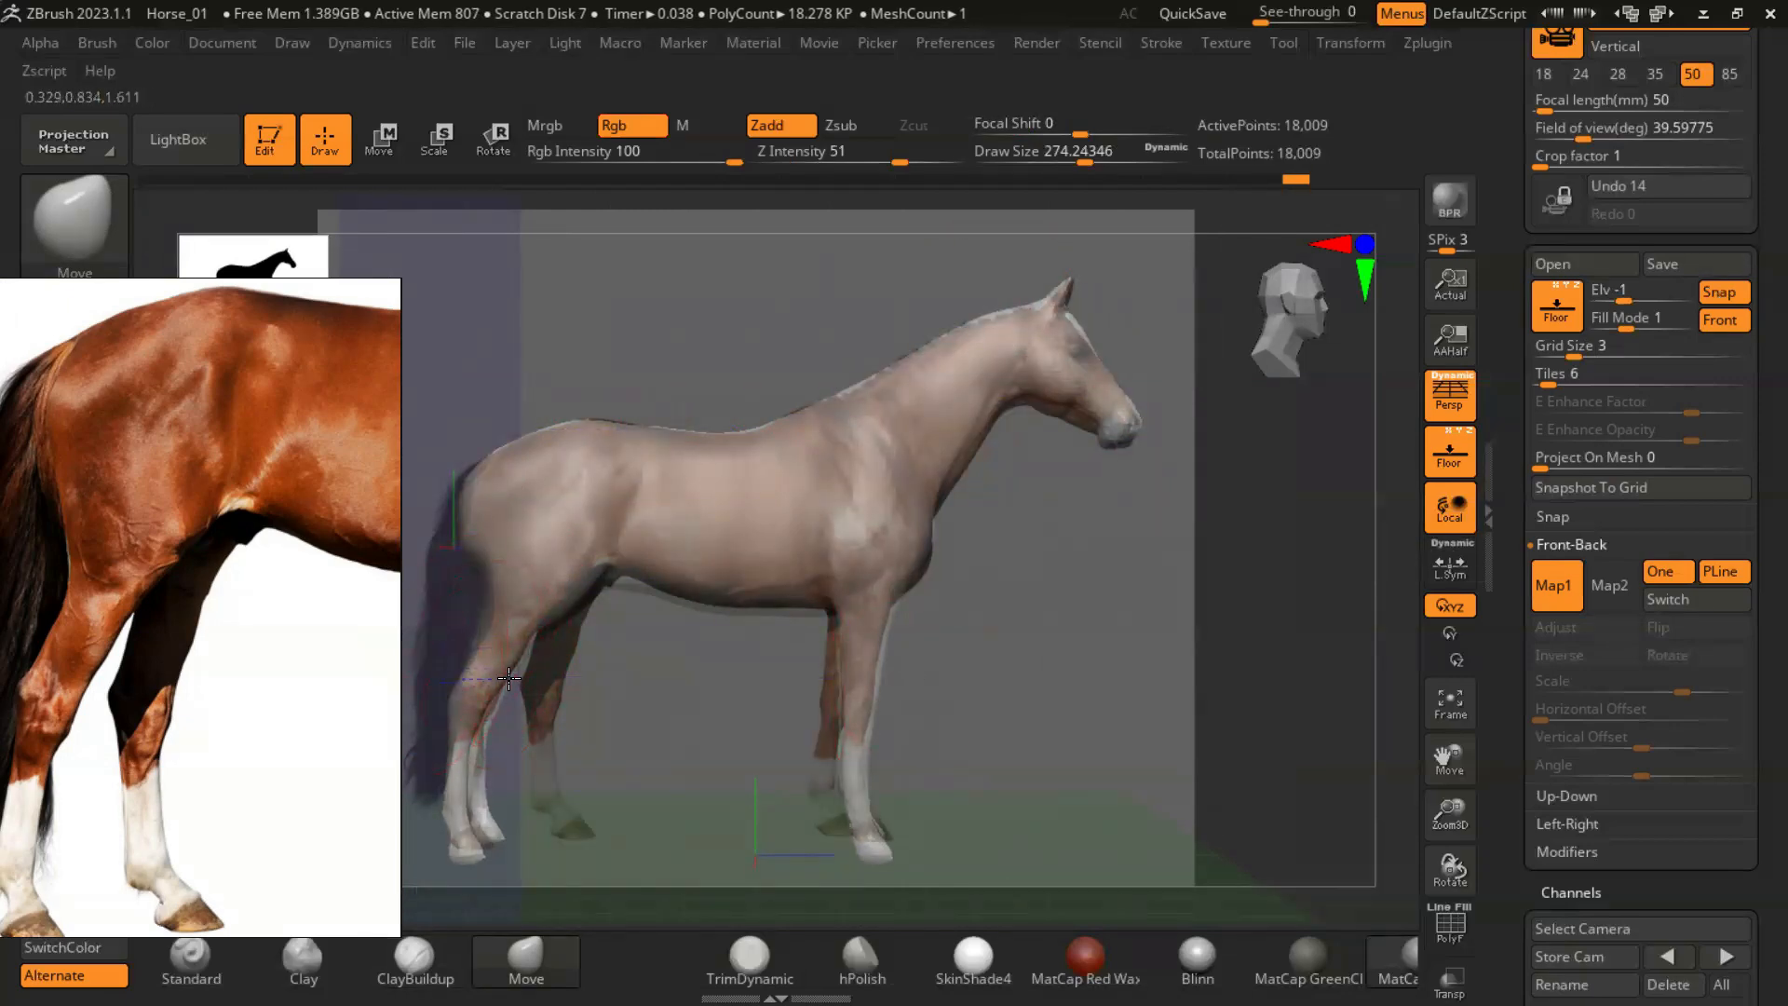
- Set the floor's Fill Mode to 0 to hide the reference image and check the horse from behind
{"action": "mouse_move", "coordinate": [1628, 330]}
{"action": "left_mouse_down"}
{"action": "mouse_move", "coordinate": [1686, 329]}
{"action": "mouse_move", "coordinate": [1611, 335]}
{"action": "left_mouse_up"}
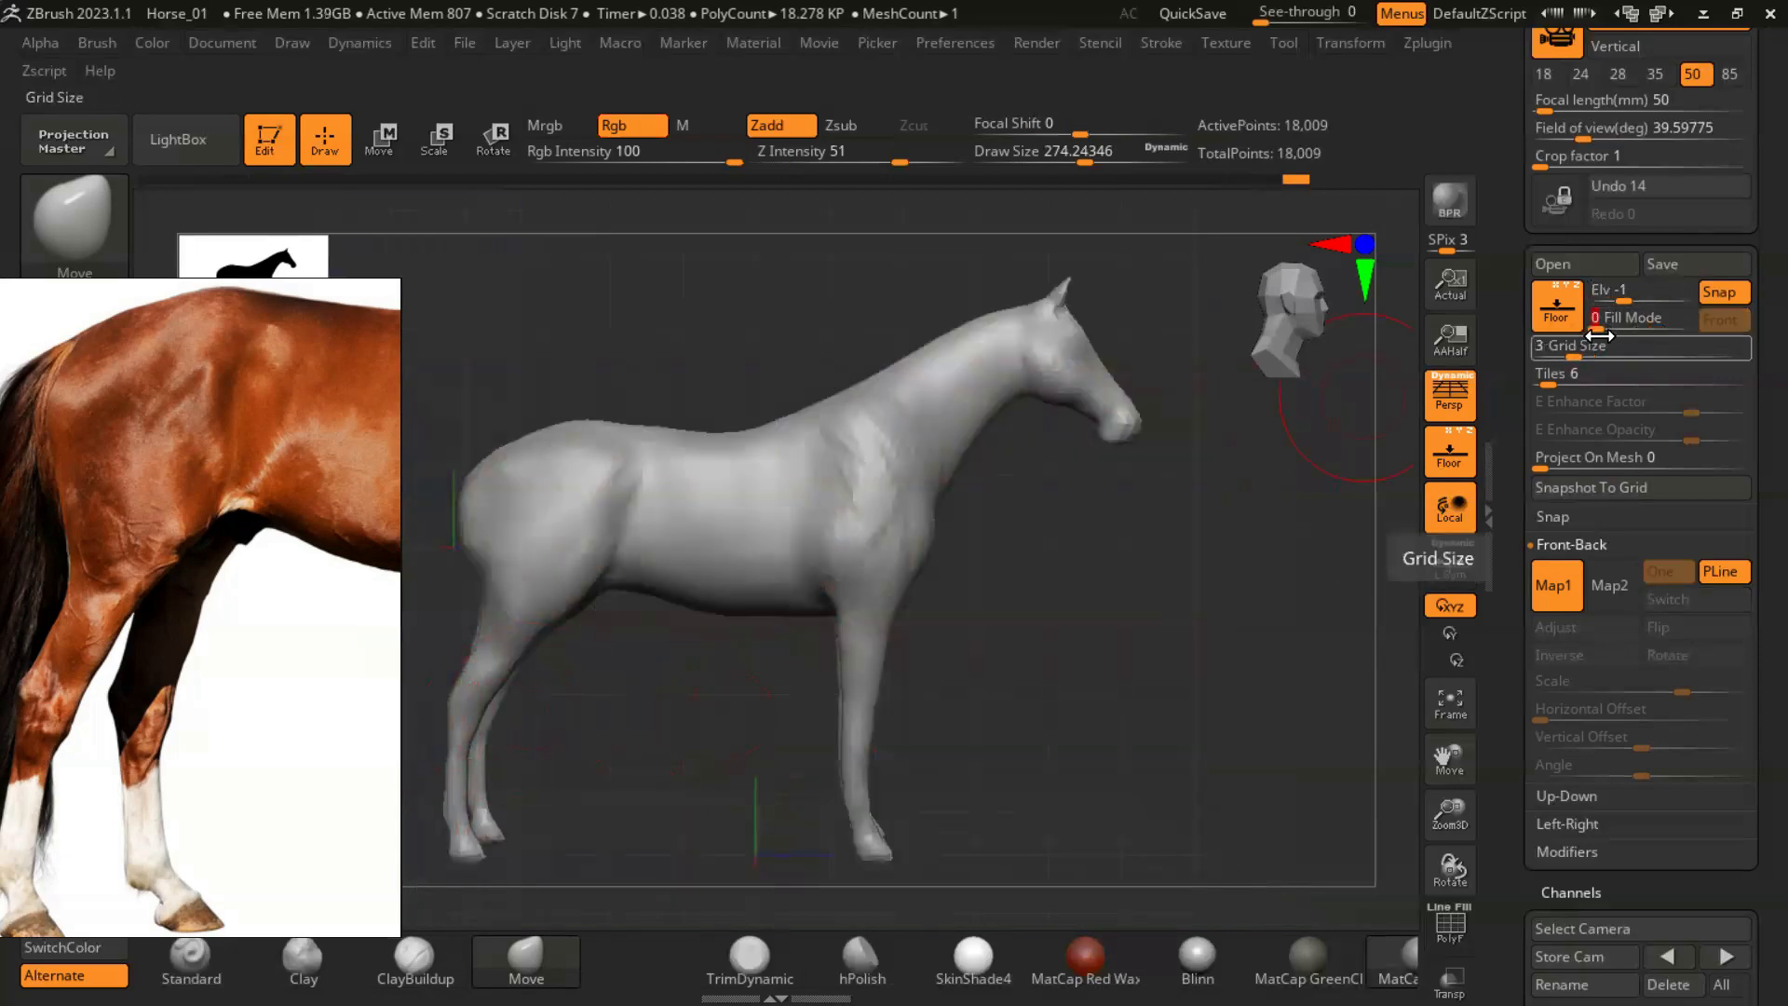
{"action": "left_click_drag", "start_coordinate": [1144, 605], "coordinate": [1175, 643]}
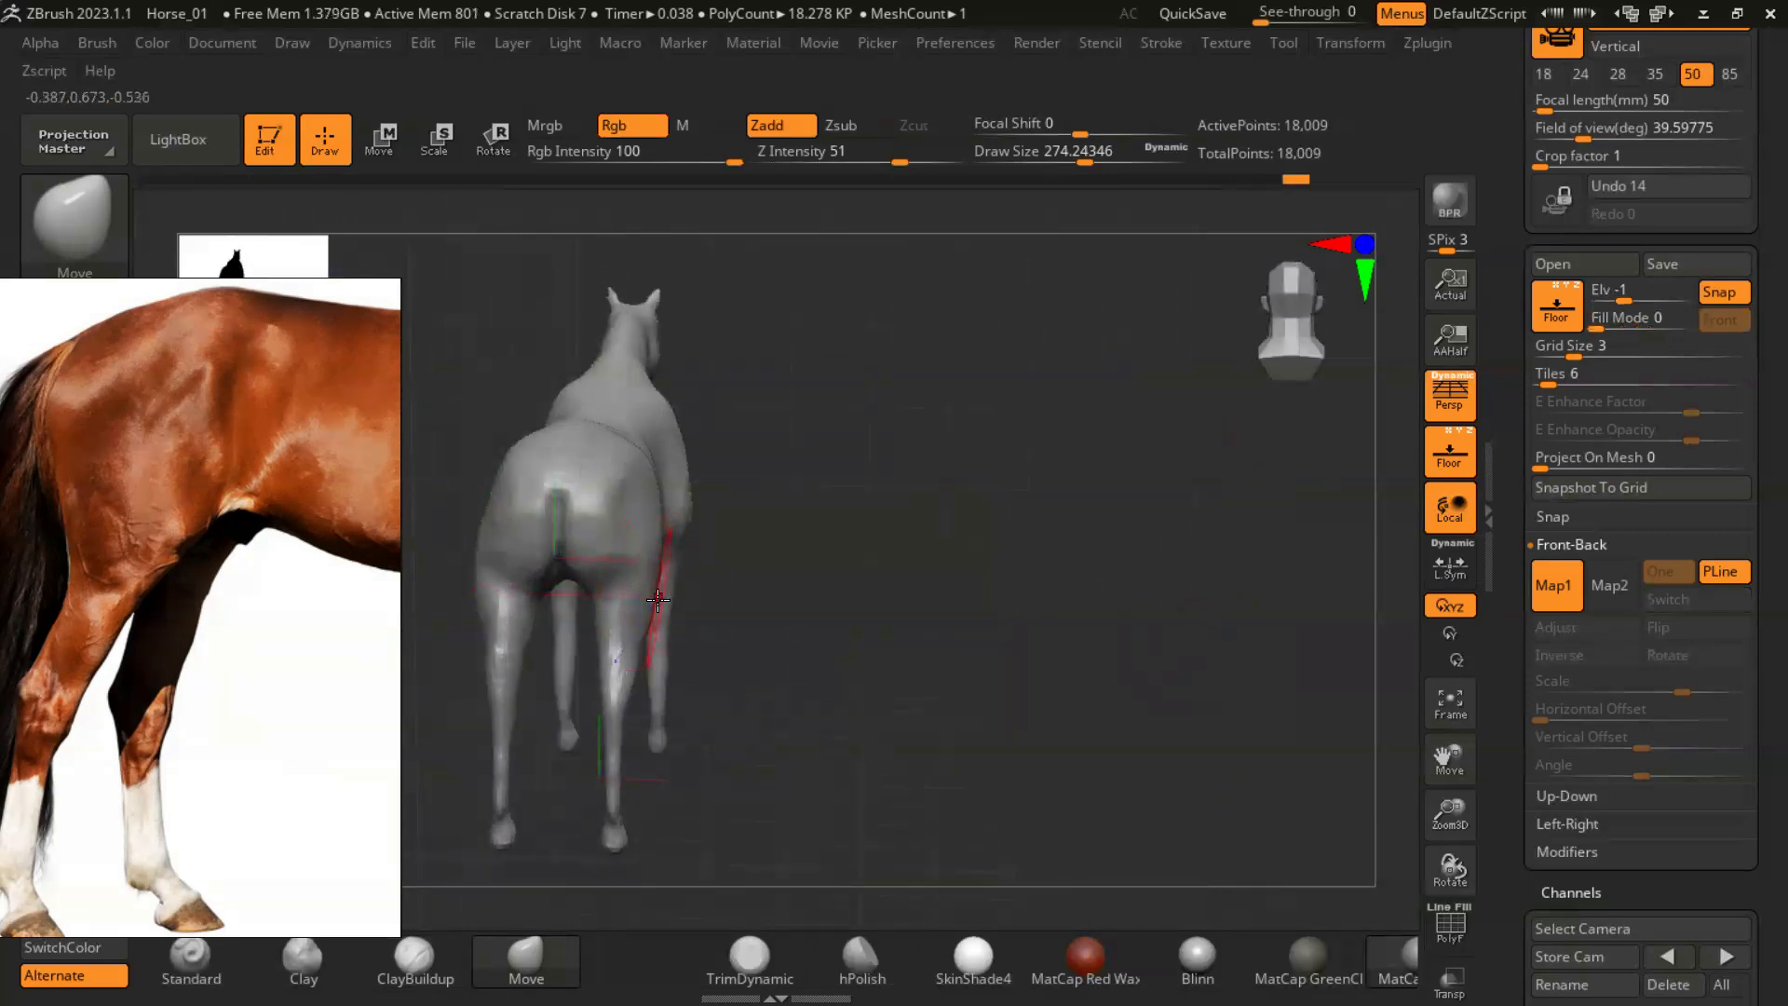
- Hide the floor grid and refine the hind hocks and lower legs with the Move brush at a draw size of about 90
{"action": "left_click_drag", "start_coordinate": [898, 612], "coordinate": [1010, 535], "text": "alt"}
{"action": "left_click", "coordinate": [1449, 453]}
{"action": "mouse_move", "coordinate": [1137, 550]}
{"action": "left_mouse_down"}
{"action": "mouse_move", "coordinate": [1094, 642]}
{"action": "mouse_move", "coordinate": [1073, 596]}
{"action": "mouse_move", "coordinate": [1109, 643]}
{"action": "mouse_move", "coordinate": [1099, 726]}
{"action": "left_mouse_up"}
{"action": "key", "text": "s"}
{"action": "left_click_drag", "start_coordinate": [659, 634], "coordinate": [612, 634]}
{"action": "mouse_move", "coordinate": [788, 688]}
{"action": "left_mouse_down"}
{"action": "mouse_move", "coordinate": [872, 667]}
{"action": "mouse_move", "coordinate": [849, 553]}
{"action": "left_mouse_up"}
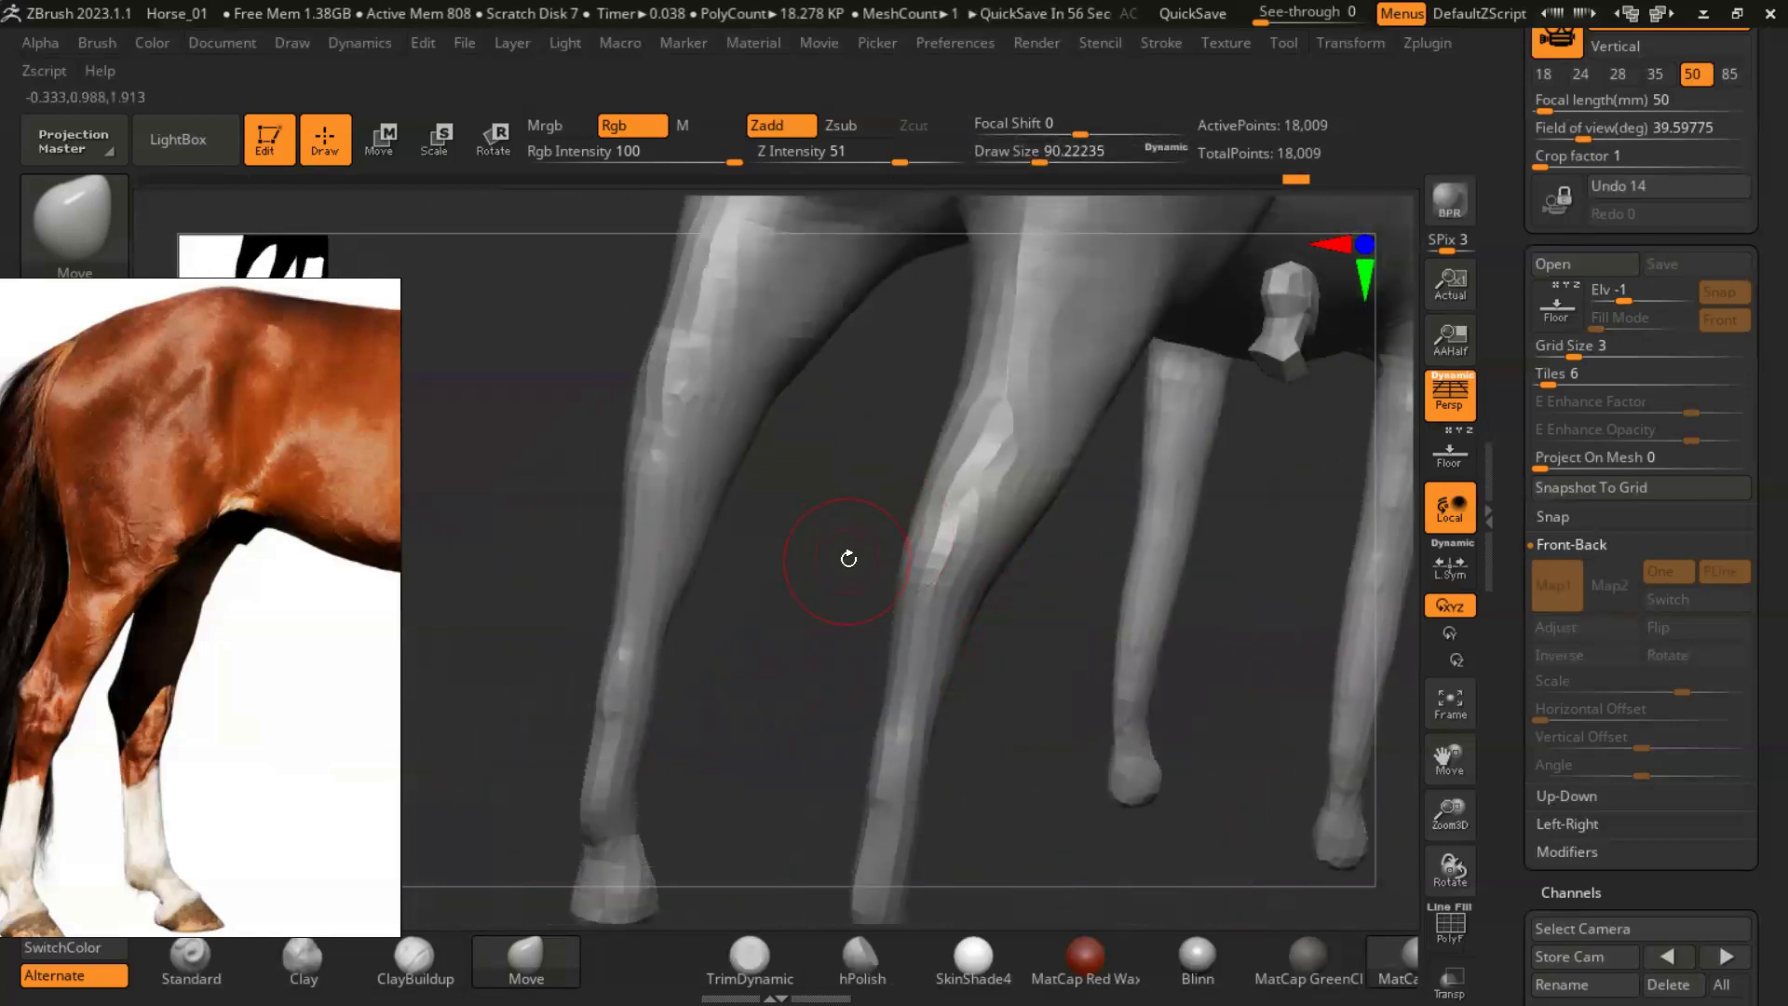
{"action": "left_click_drag", "start_coordinate": [1015, 689], "coordinate": [962, 662]}
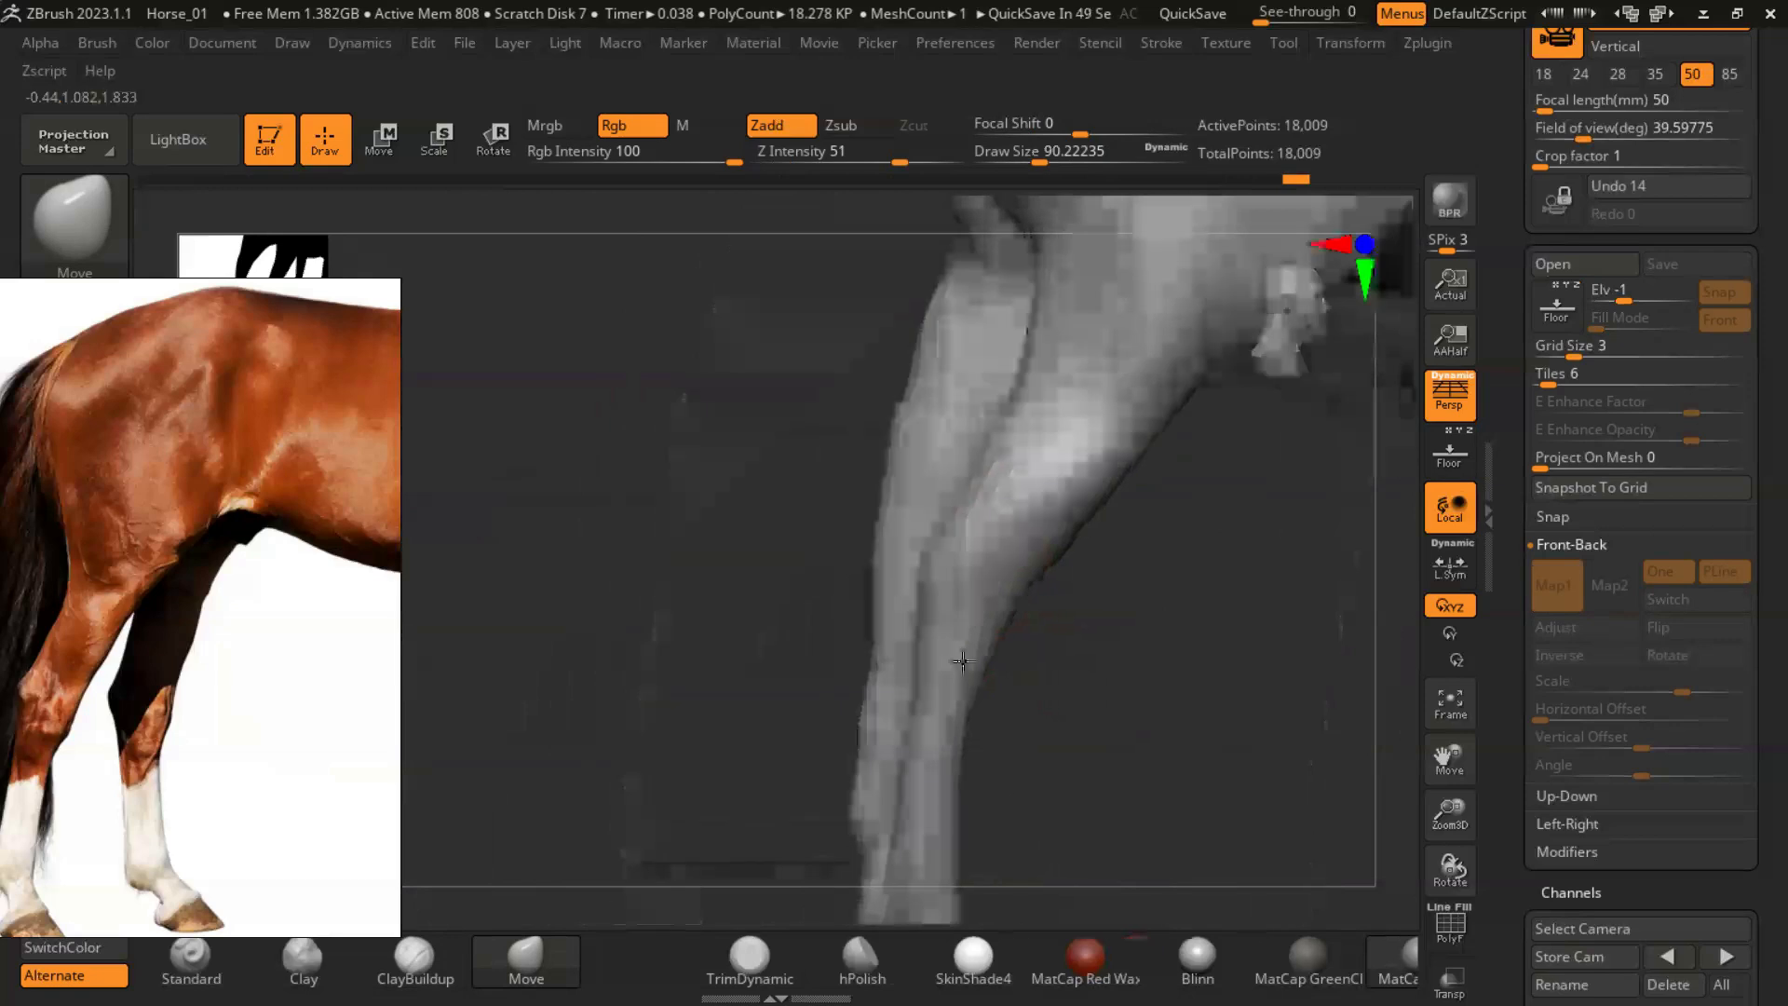
{"action": "left_click_drag", "start_coordinate": [1105, 623], "coordinate": [880, 619], "text": "alt"}
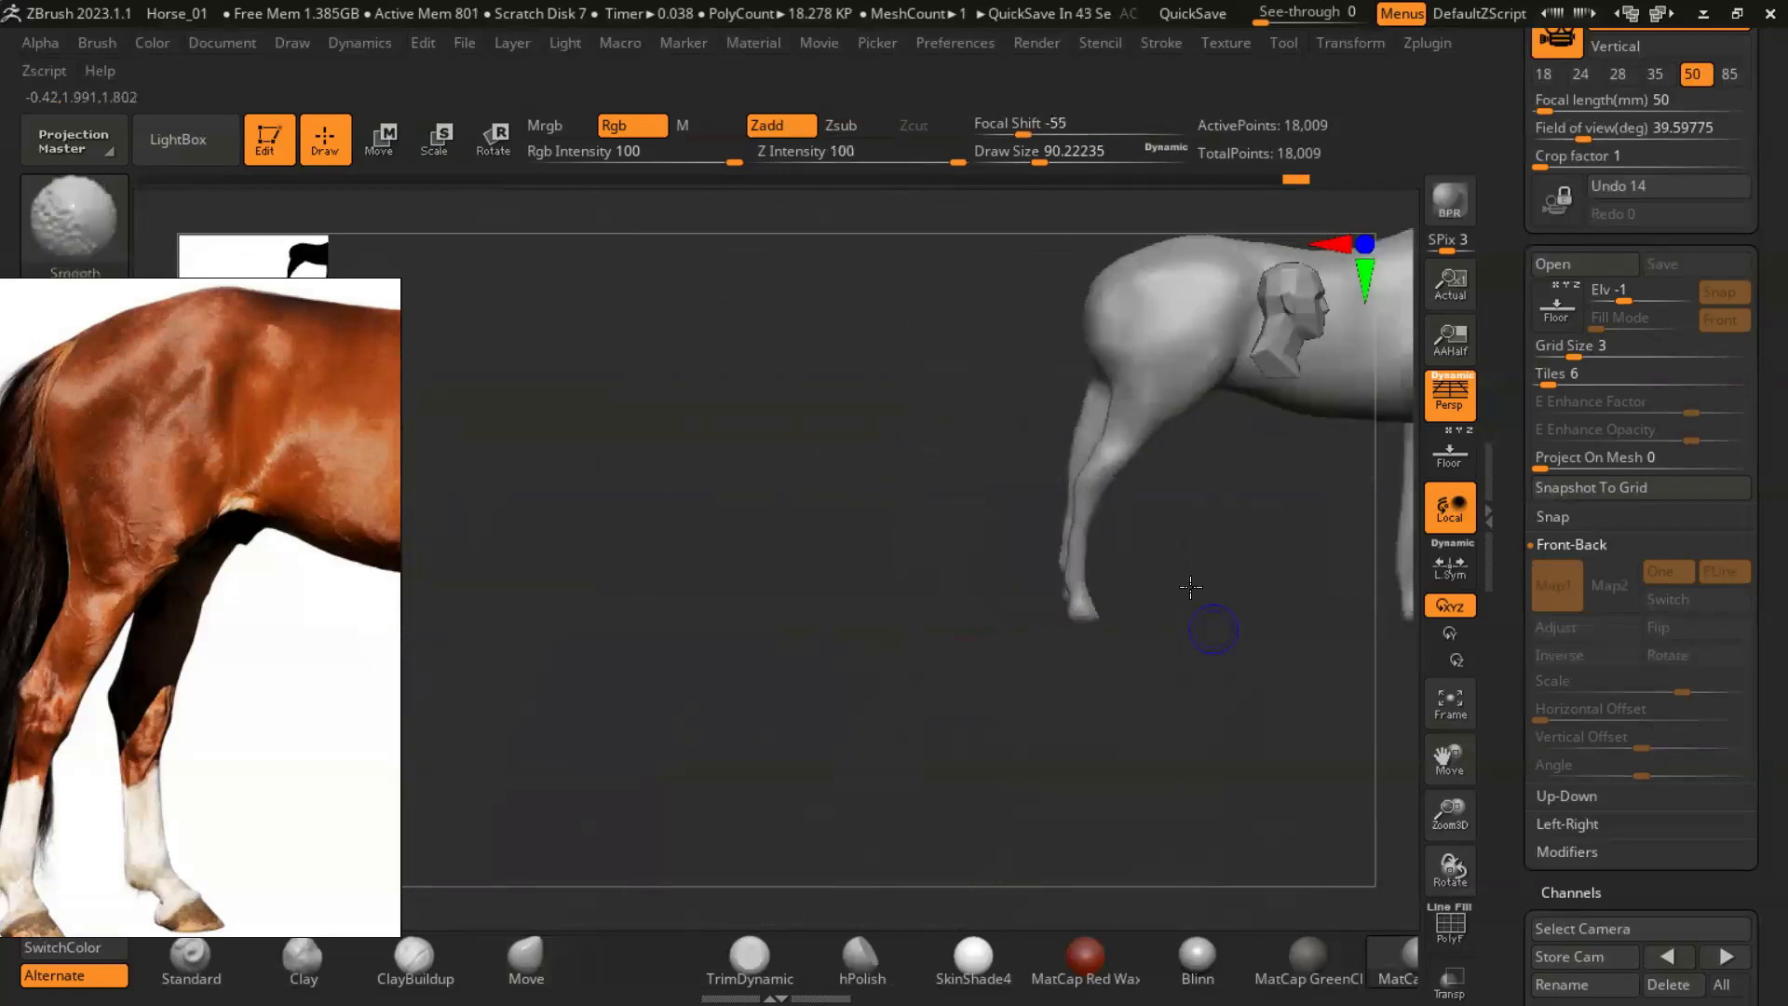
{"action": "left_click_drag", "start_coordinate": [1210, 596], "coordinate": [946, 583], "text": "alt"}
{"action": "left_click_drag", "start_coordinate": [1173, 600], "coordinate": [968, 608]}
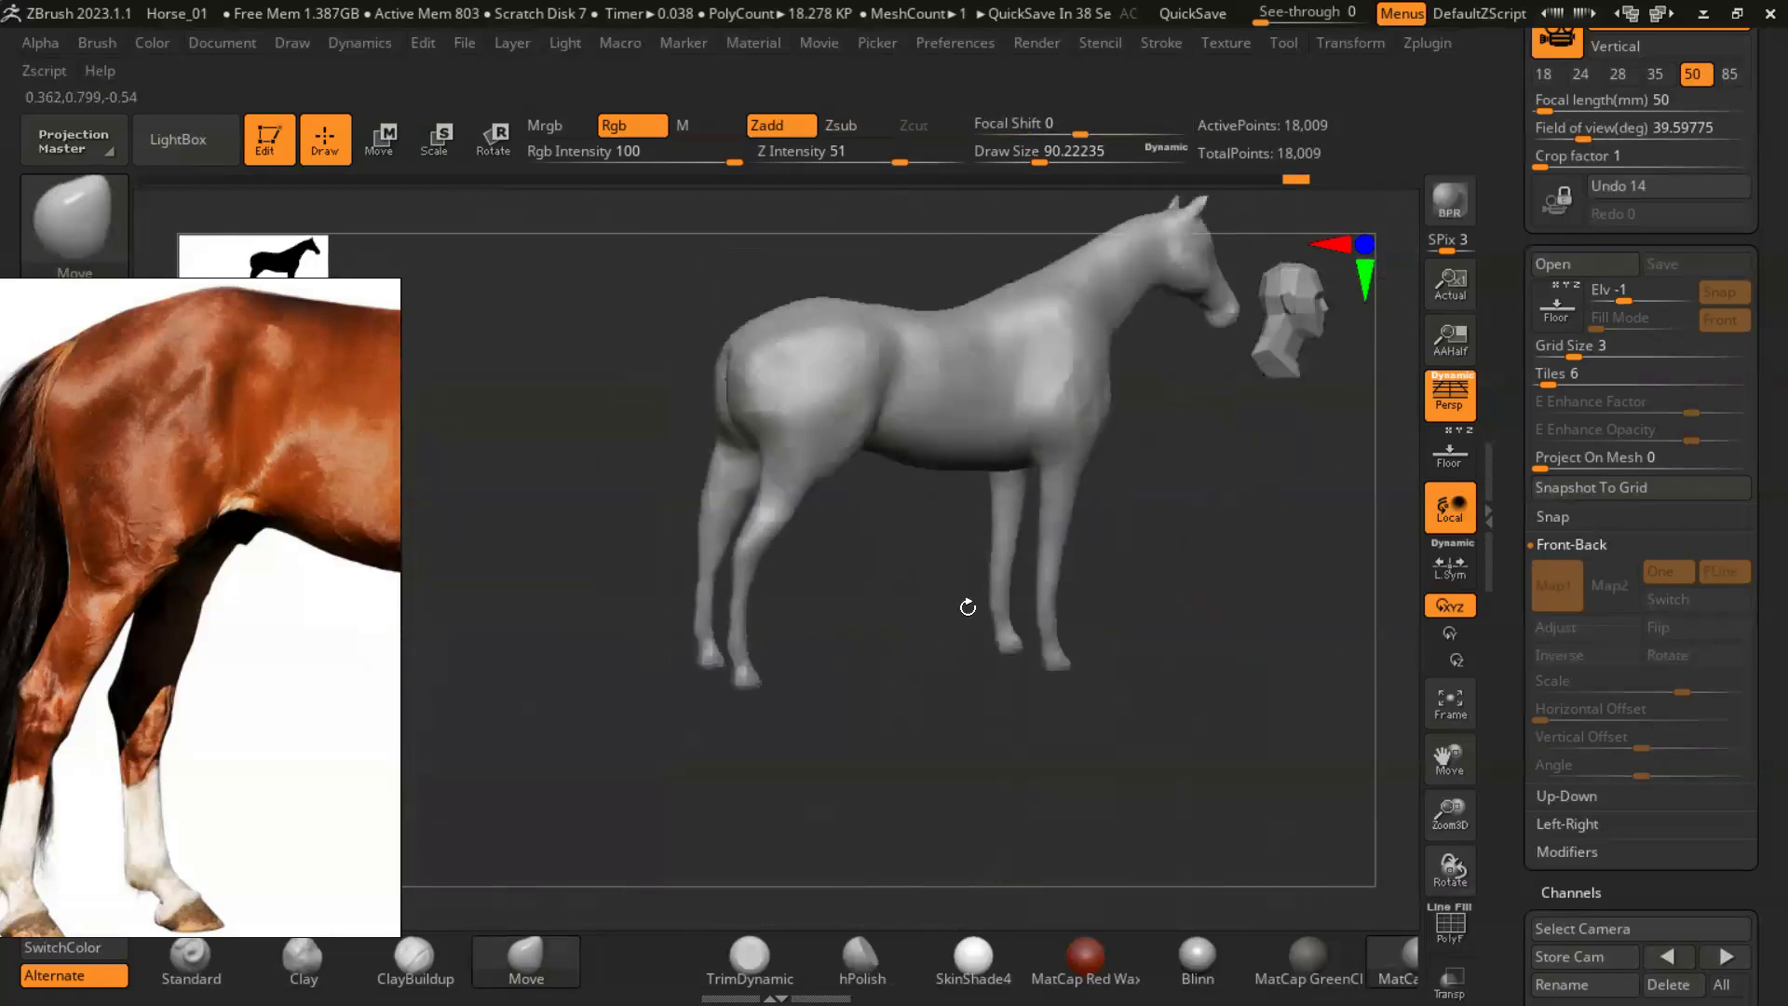
- Mirror the horse across the X axis with SubTool Master, merging the result into one SubTool
{"action": "left_click", "coordinate": [1428, 43]}
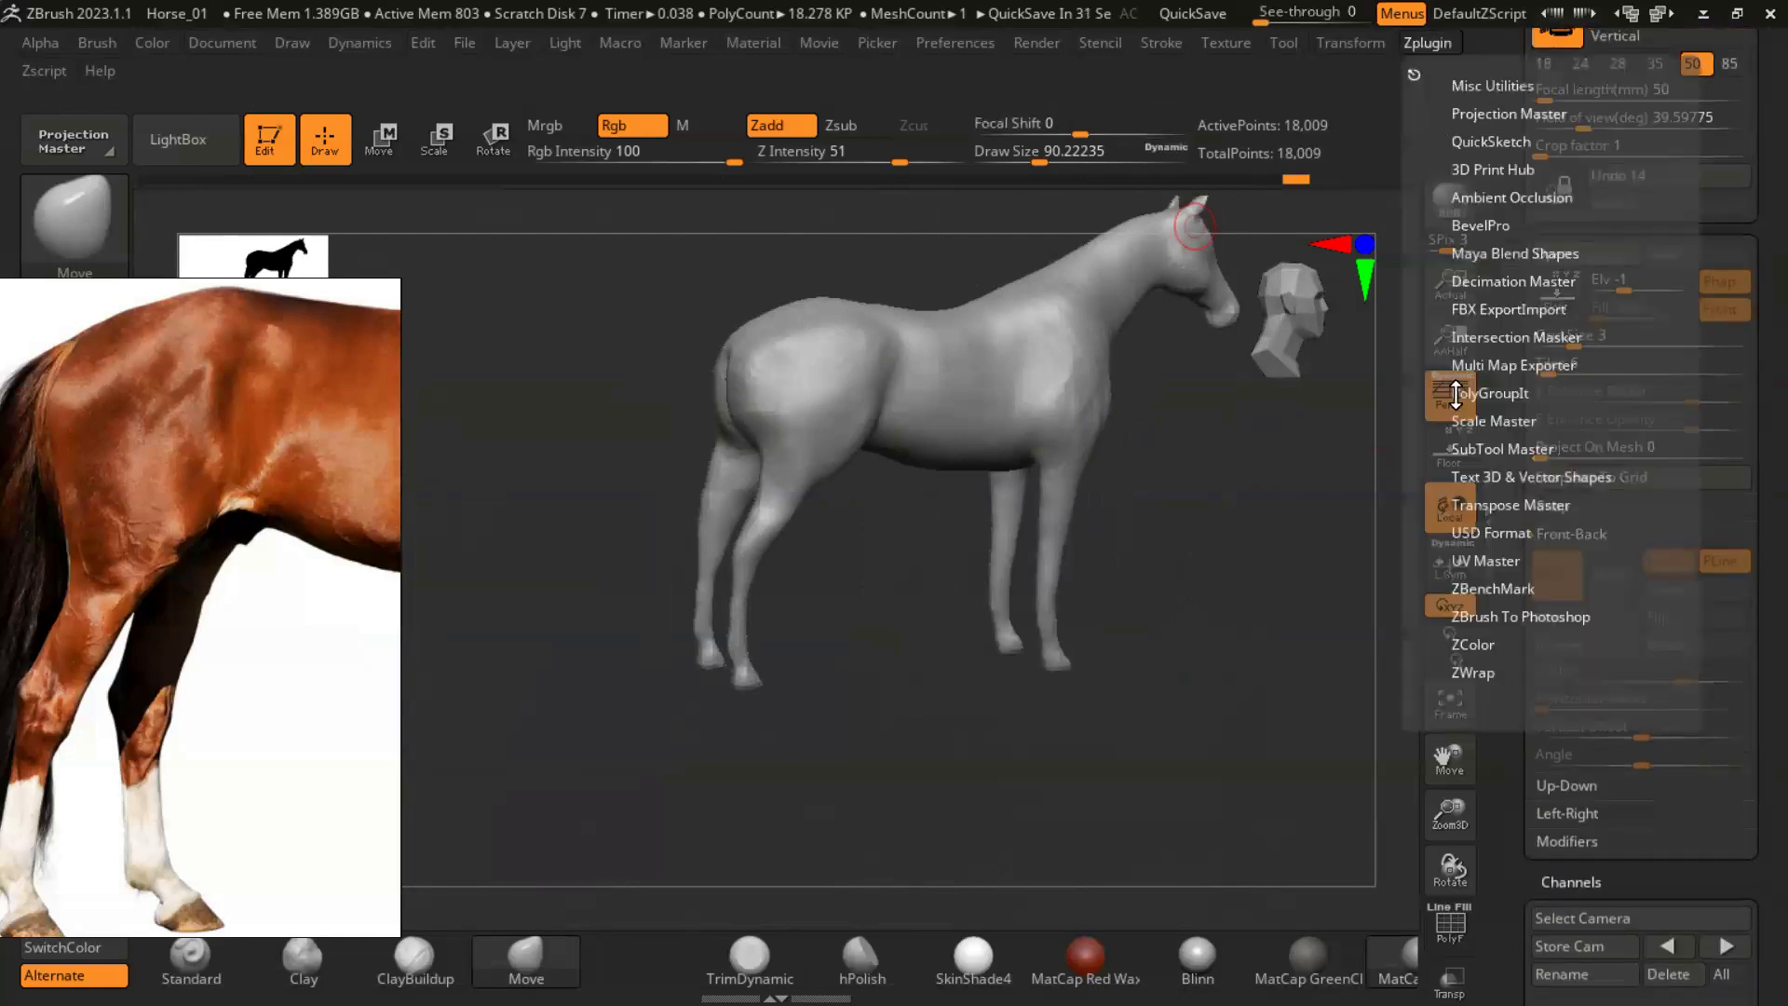
{"action": "left_click", "coordinate": [1491, 450]}
{"action": "left_click", "coordinate": [1576, 558]}
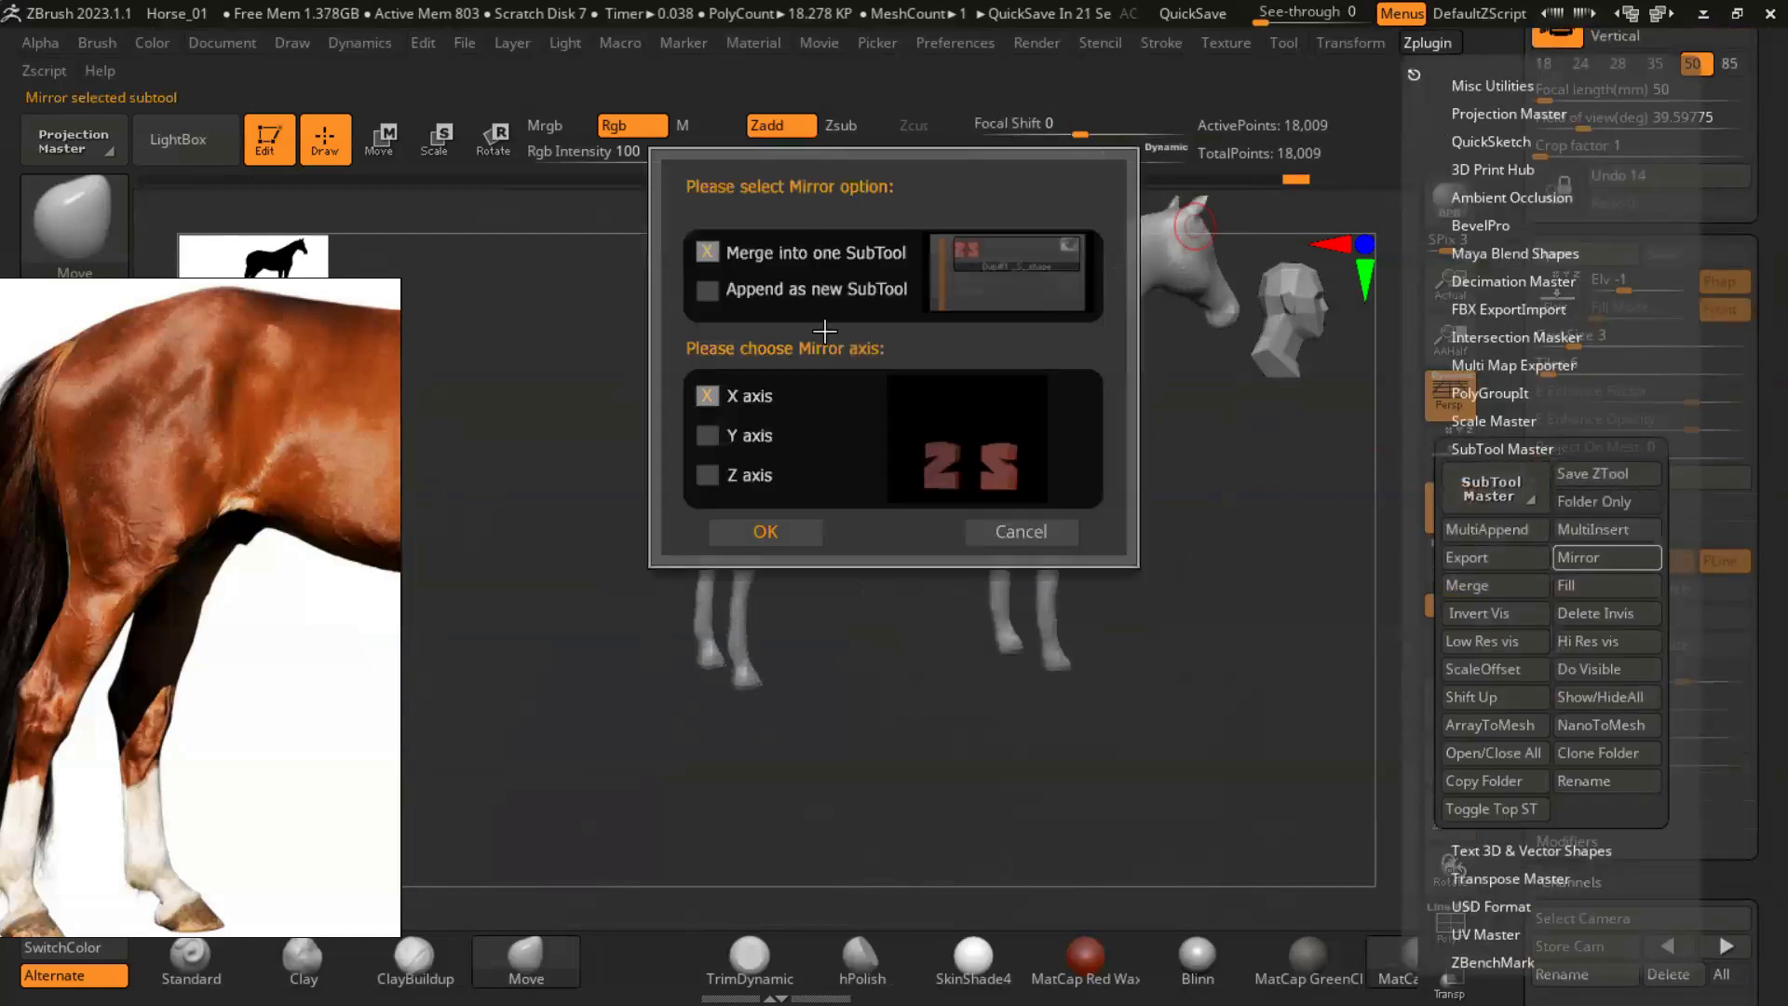
{"action": "left_click", "coordinate": [740, 532]}
- Adjust the hind leg's profile in side view with the Move brush at a draw size of about 228
{"action": "left_click_drag", "start_coordinate": [907, 598], "coordinate": [987, 705]}
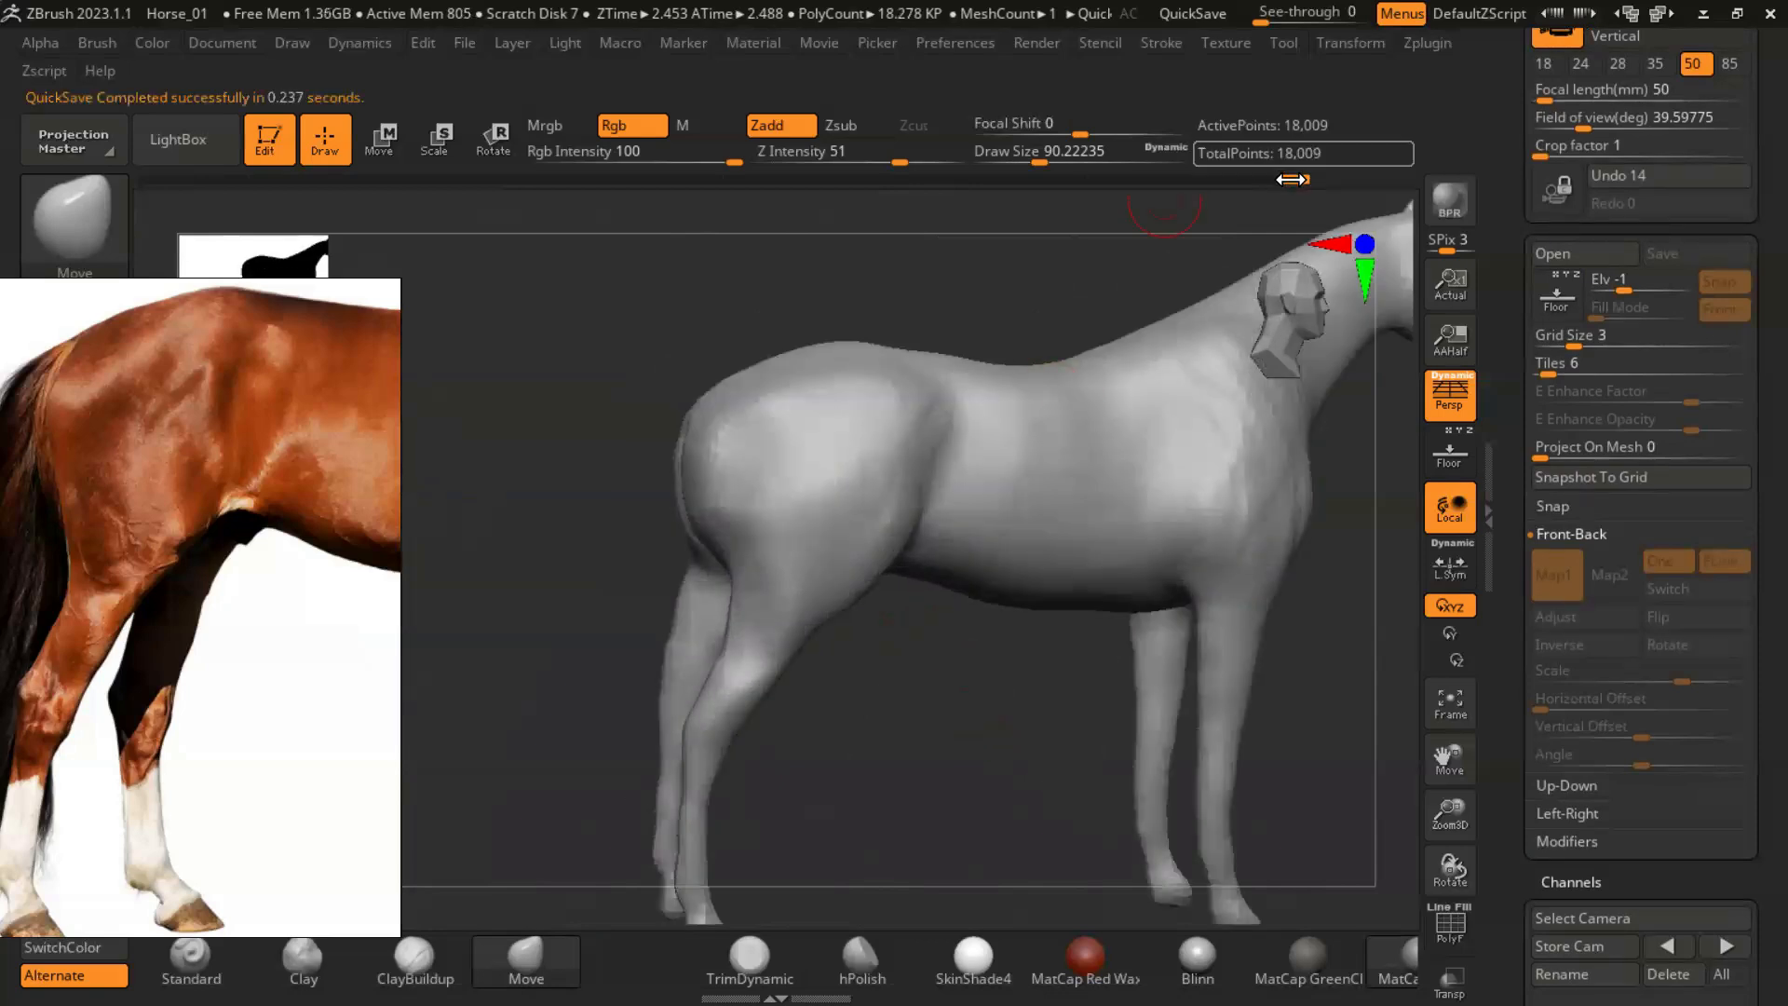
{"action": "key", "text": "s"}
{"action": "mouse_move", "coordinate": [770, 667]}
{"action": "left_mouse_down"}
{"action": "mouse_move", "coordinate": [883, 708]}
{"action": "mouse_move", "coordinate": [719, 618]}
{"action": "left_mouse_up"}
{"action": "mouse_move", "coordinate": [873, 730]}
{"action": "left_mouse_down"}
{"action": "mouse_move", "coordinate": [985, 631]}
{"action": "mouse_move", "coordinate": [817, 556]}
{"action": "mouse_move", "coordinate": [832, 532]}
{"action": "left_mouse_up"}
{"action": "key", "text": "s"}
{"action": "left_click_drag", "start_coordinate": [917, 643], "coordinate": [827, 528]}
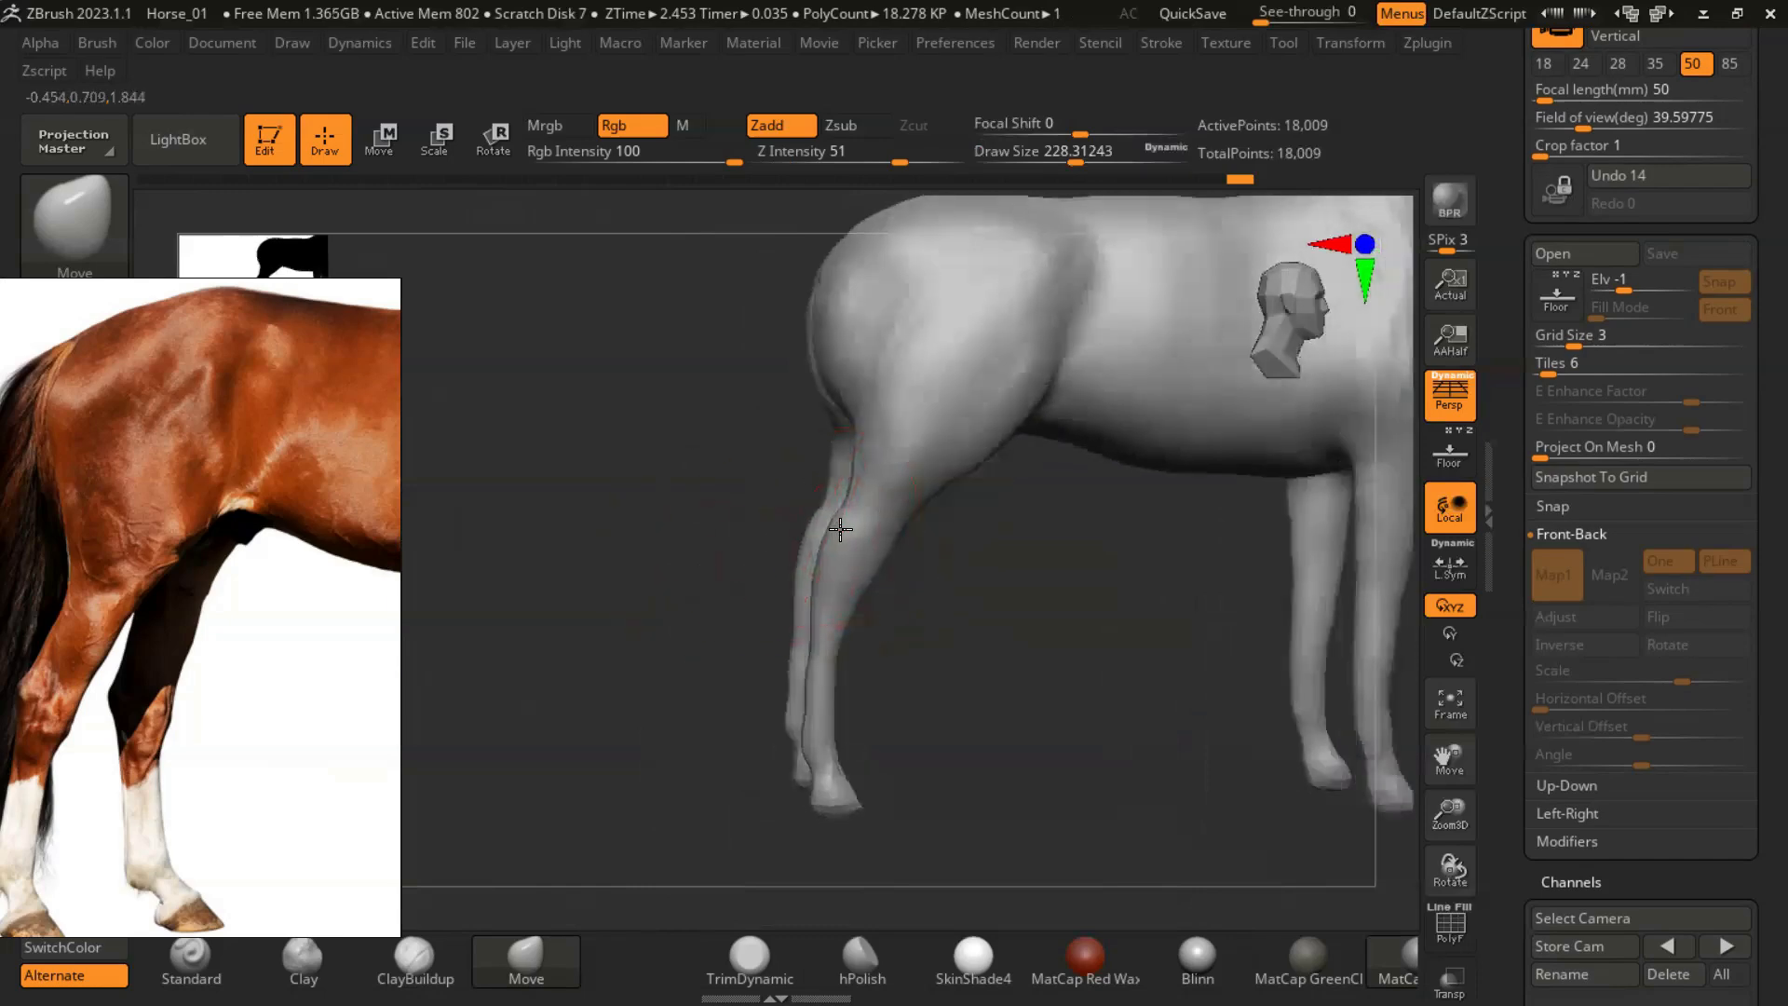
{"action": "mouse_move", "coordinate": [936, 643]}
{"action": "left_mouse_down"}
{"action": "mouse_move", "coordinate": [968, 633]}
{"action": "mouse_move", "coordinate": [941, 646]}
{"action": "mouse_move", "coordinate": [808, 530]}
{"action": "left_mouse_up"}
{"action": "mouse_move", "coordinate": [976, 588]}
{"action": "left_mouse_down"}
{"action": "mouse_move", "coordinate": [687, 610]}
{"action": "mouse_move", "coordinate": [717, 596]}
{"action": "left_mouse_up"}
- Bend the hind leg into an angular hock in side view using a Move brush draw size of about 136
{"action": "key", "text": "s"}
{"action": "key", "text": "s"}
{"action": "left_click_drag", "start_coordinate": [814, 483], "coordinate": [786, 451]}
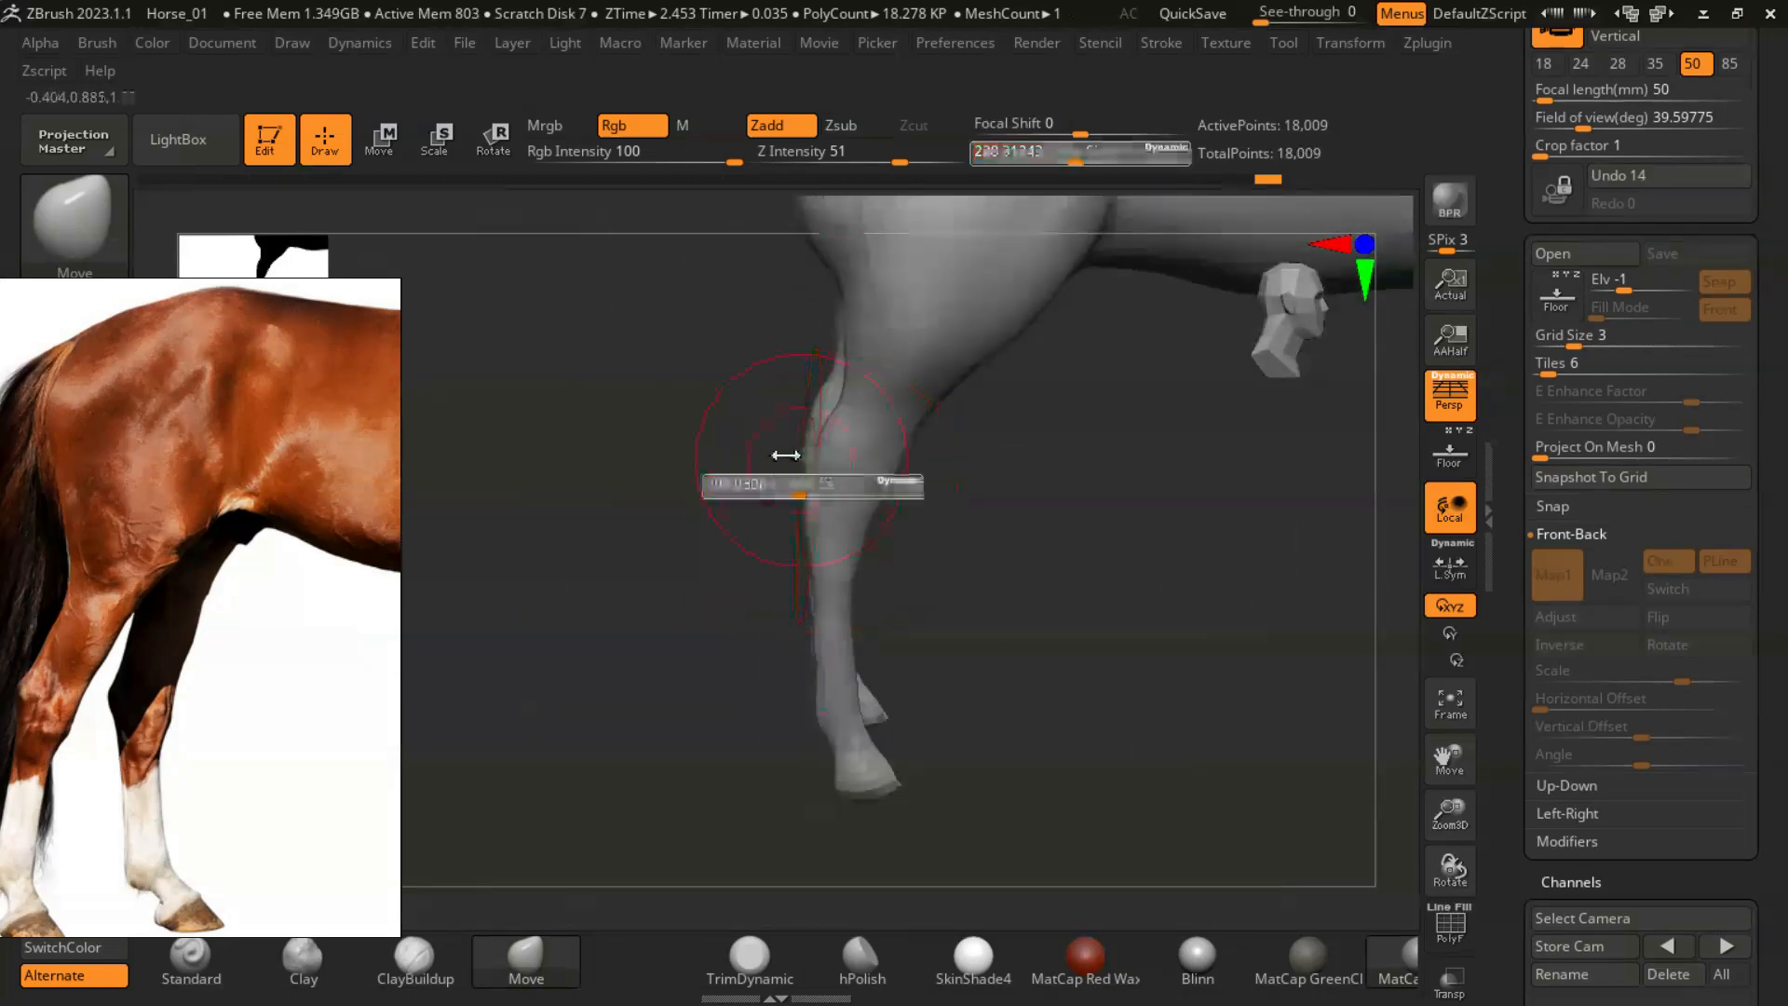
{"action": "key", "text": "s"}
{"action": "left_click_drag", "start_coordinate": [872, 490], "coordinate": [860, 490]}
{"action": "left_click_drag", "start_coordinate": [744, 559], "coordinate": [889, 573]}
{"action": "mouse_move", "coordinate": [984, 730]}
{"action": "left_mouse_down"}
{"action": "mouse_move", "coordinate": [953, 702]}
{"action": "mouse_move", "coordinate": [1030, 687]}
{"action": "mouse_move", "coordinate": [886, 639]}
{"action": "mouse_move", "coordinate": [811, 568]}
{"action": "left_mouse_up"}
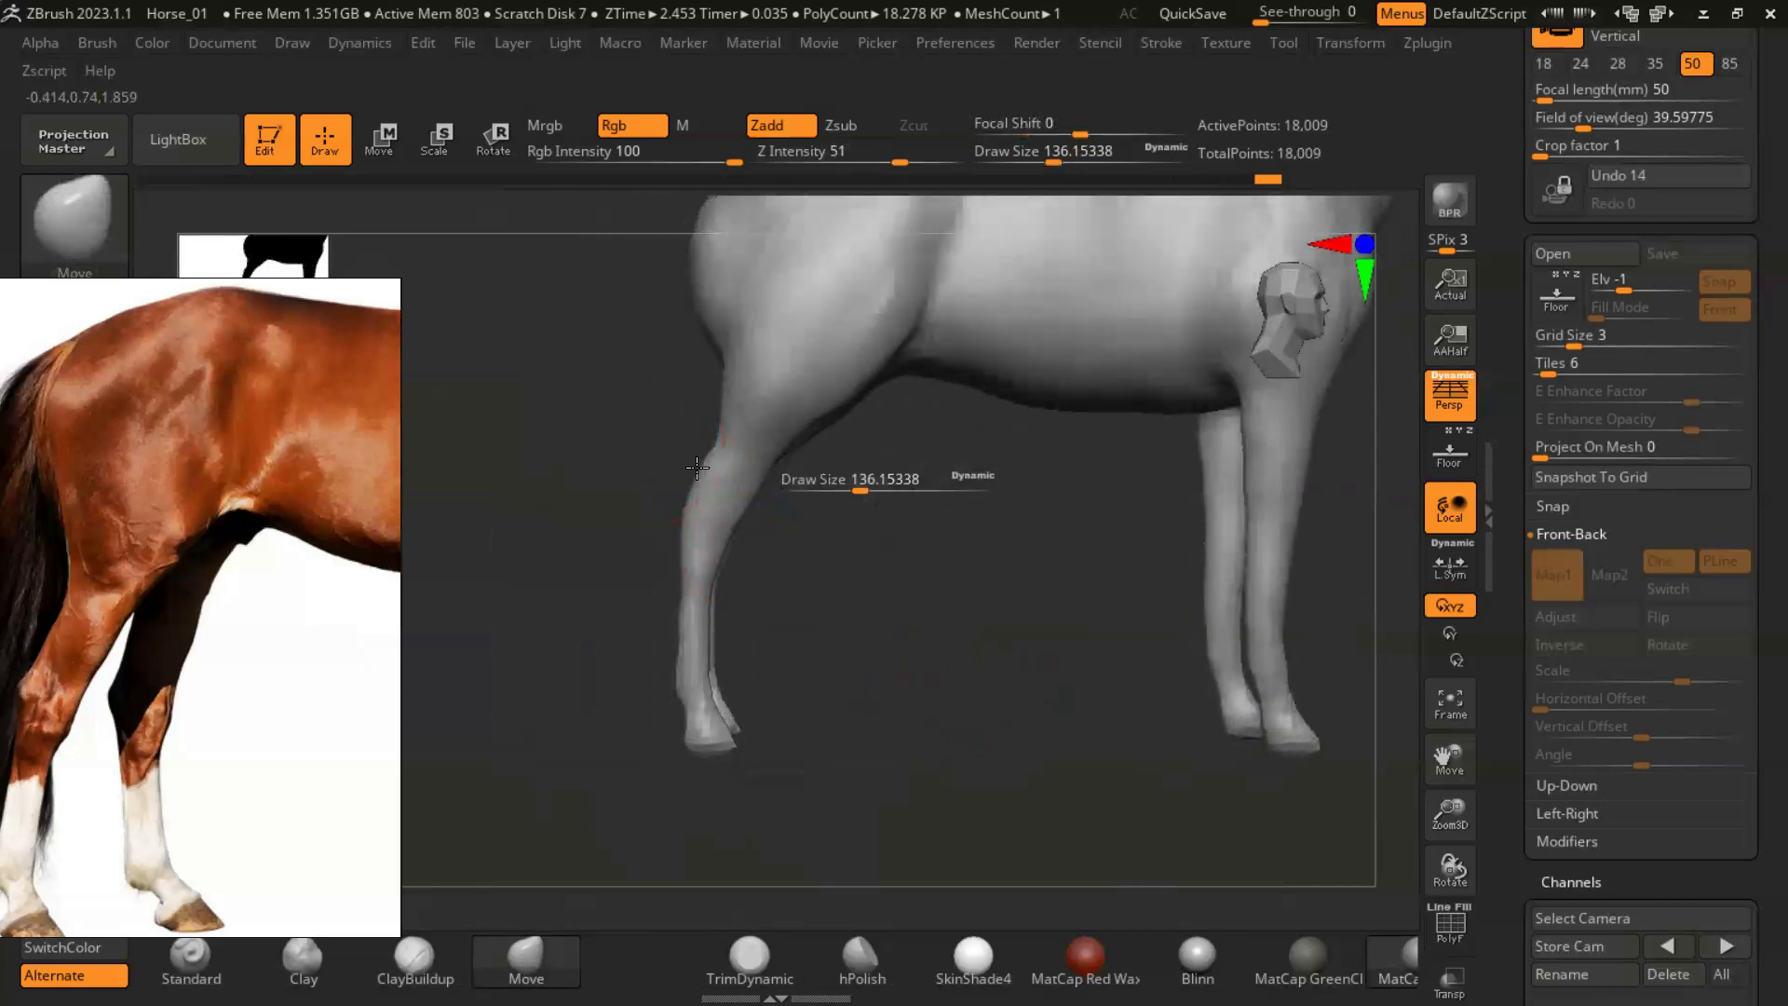
{"action": "left_click_drag", "start_coordinate": [884, 529], "coordinate": [909, 586]}
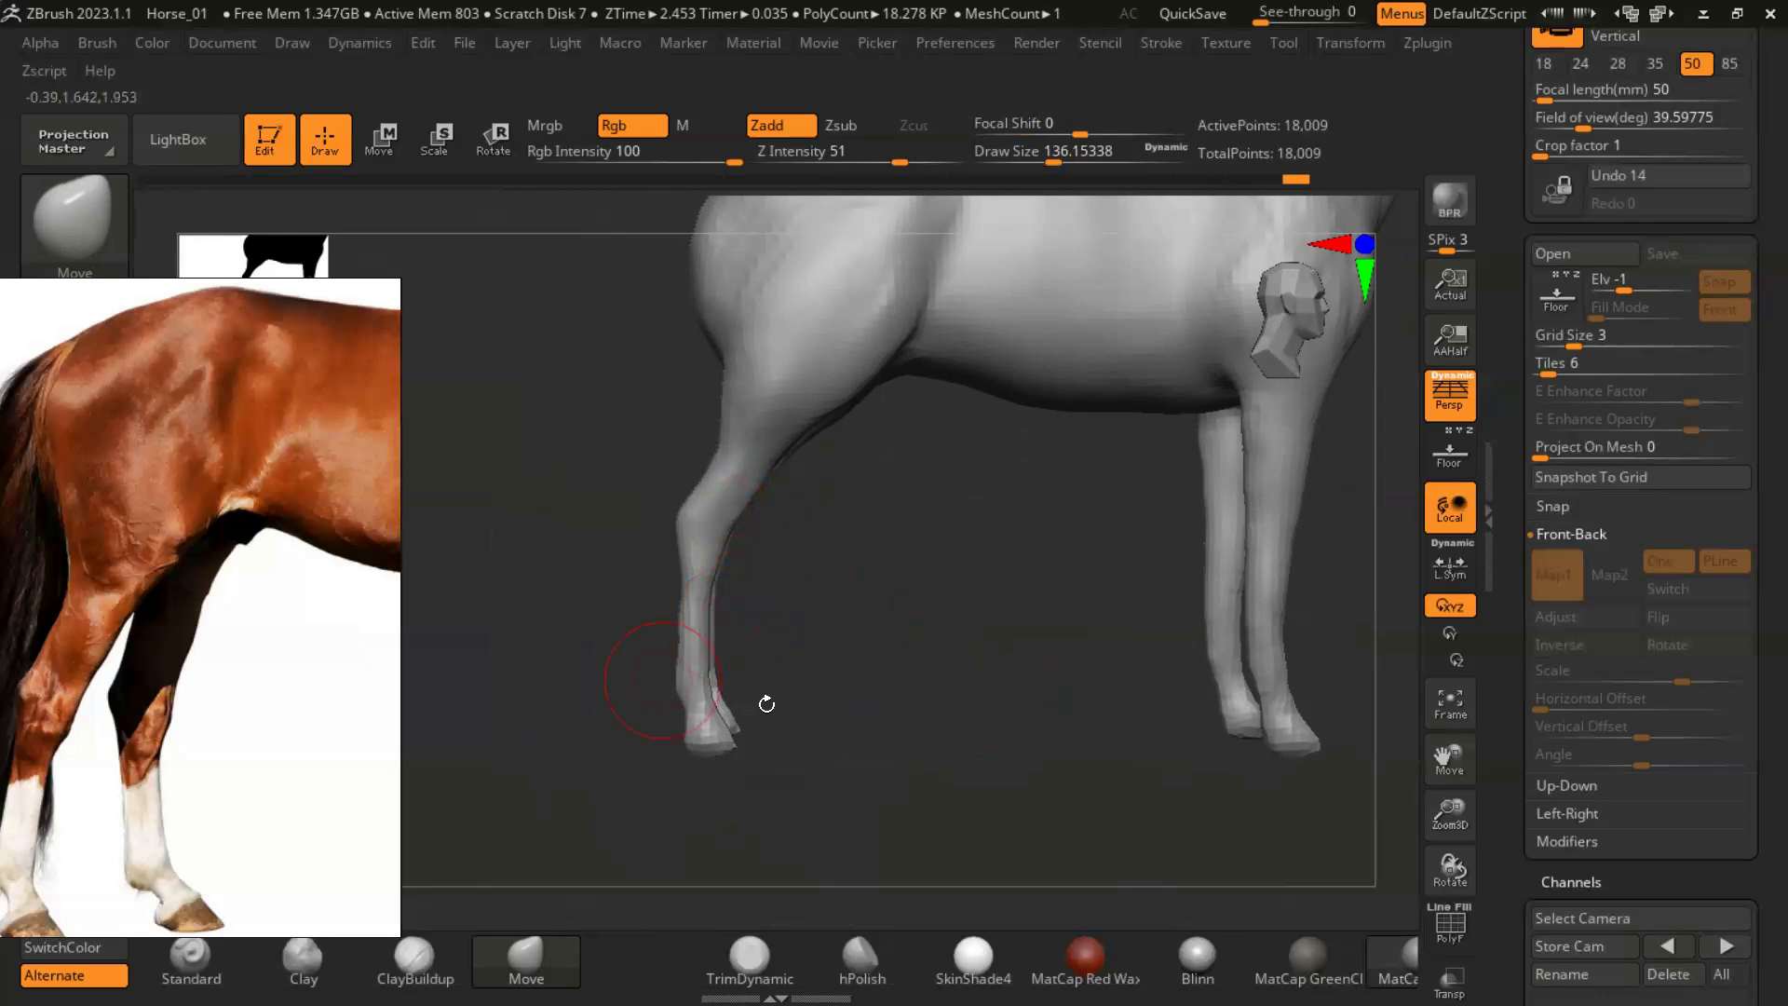
{"action": "left_click_drag", "start_coordinate": [985, 603], "coordinate": [735, 662]}
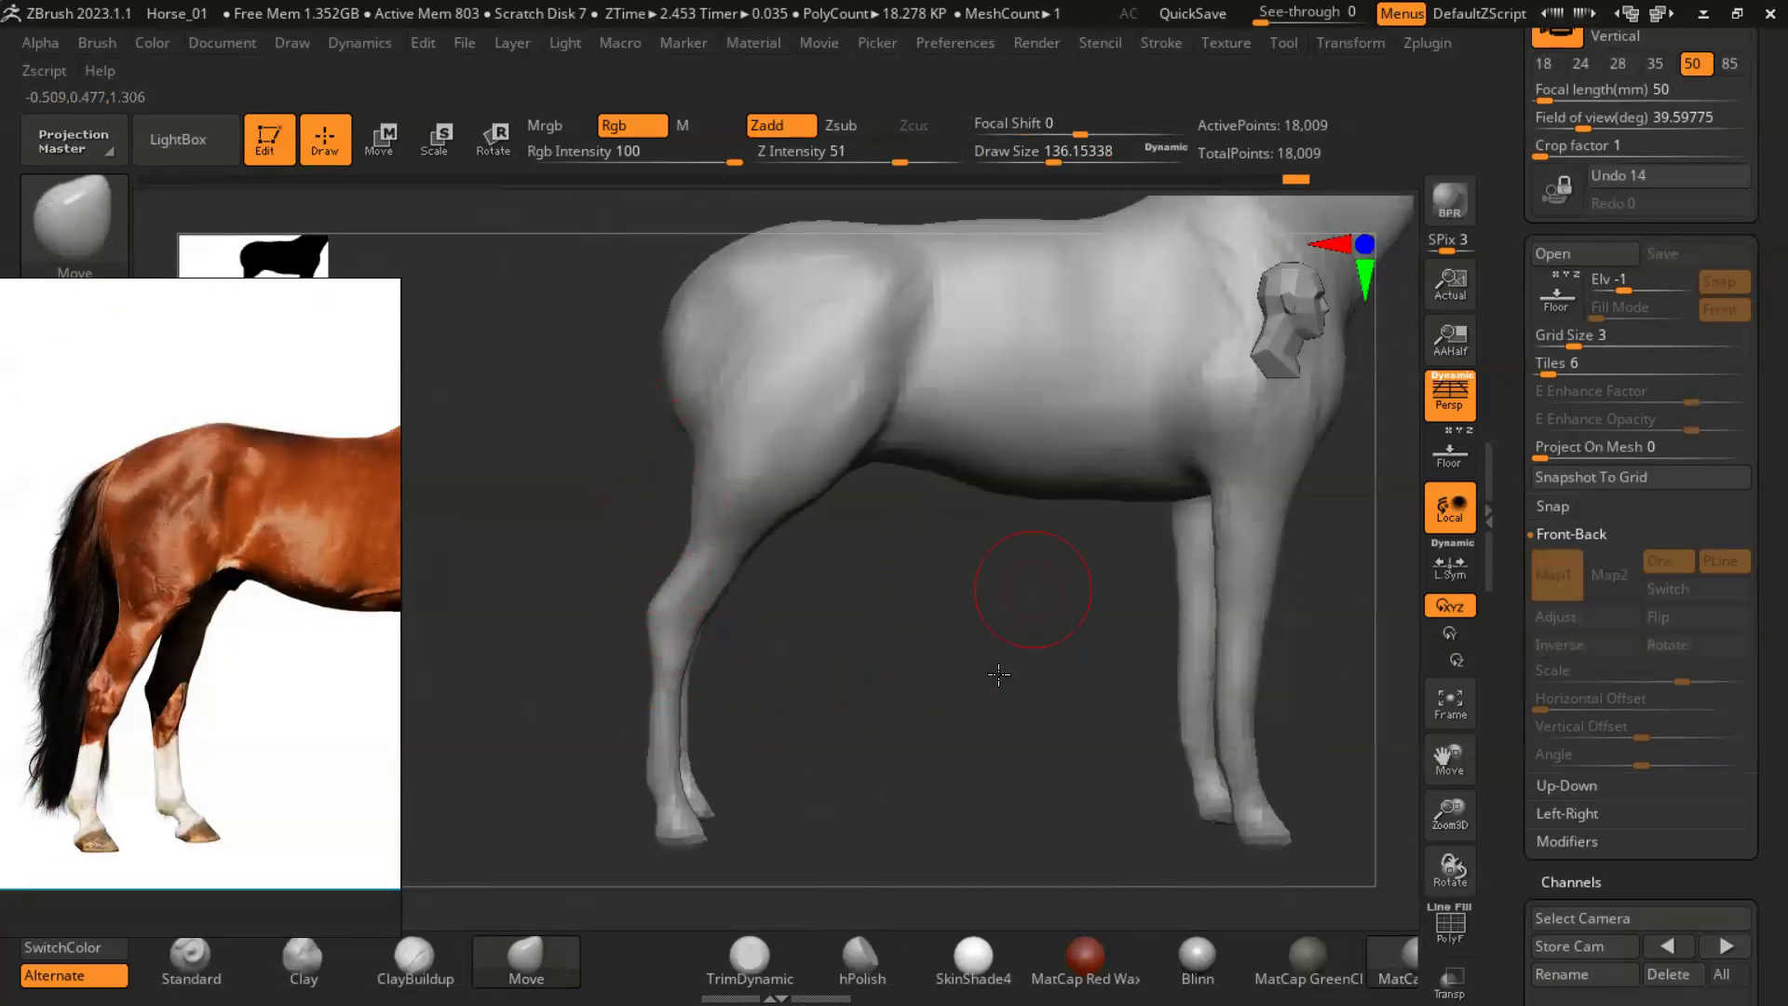
- Reshape the rump and back contour in side view with the Move brush at a draw size of about 217
{"action": "left_click_drag", "start_coordinate": [1008, 618], "coordinate": [993, 718], "text": "alt"}
{"action": "key", "text": "s"}
{"action": "left_click_drag", "start_coordinate": [711, 401], "coordinate": [730, 403]}
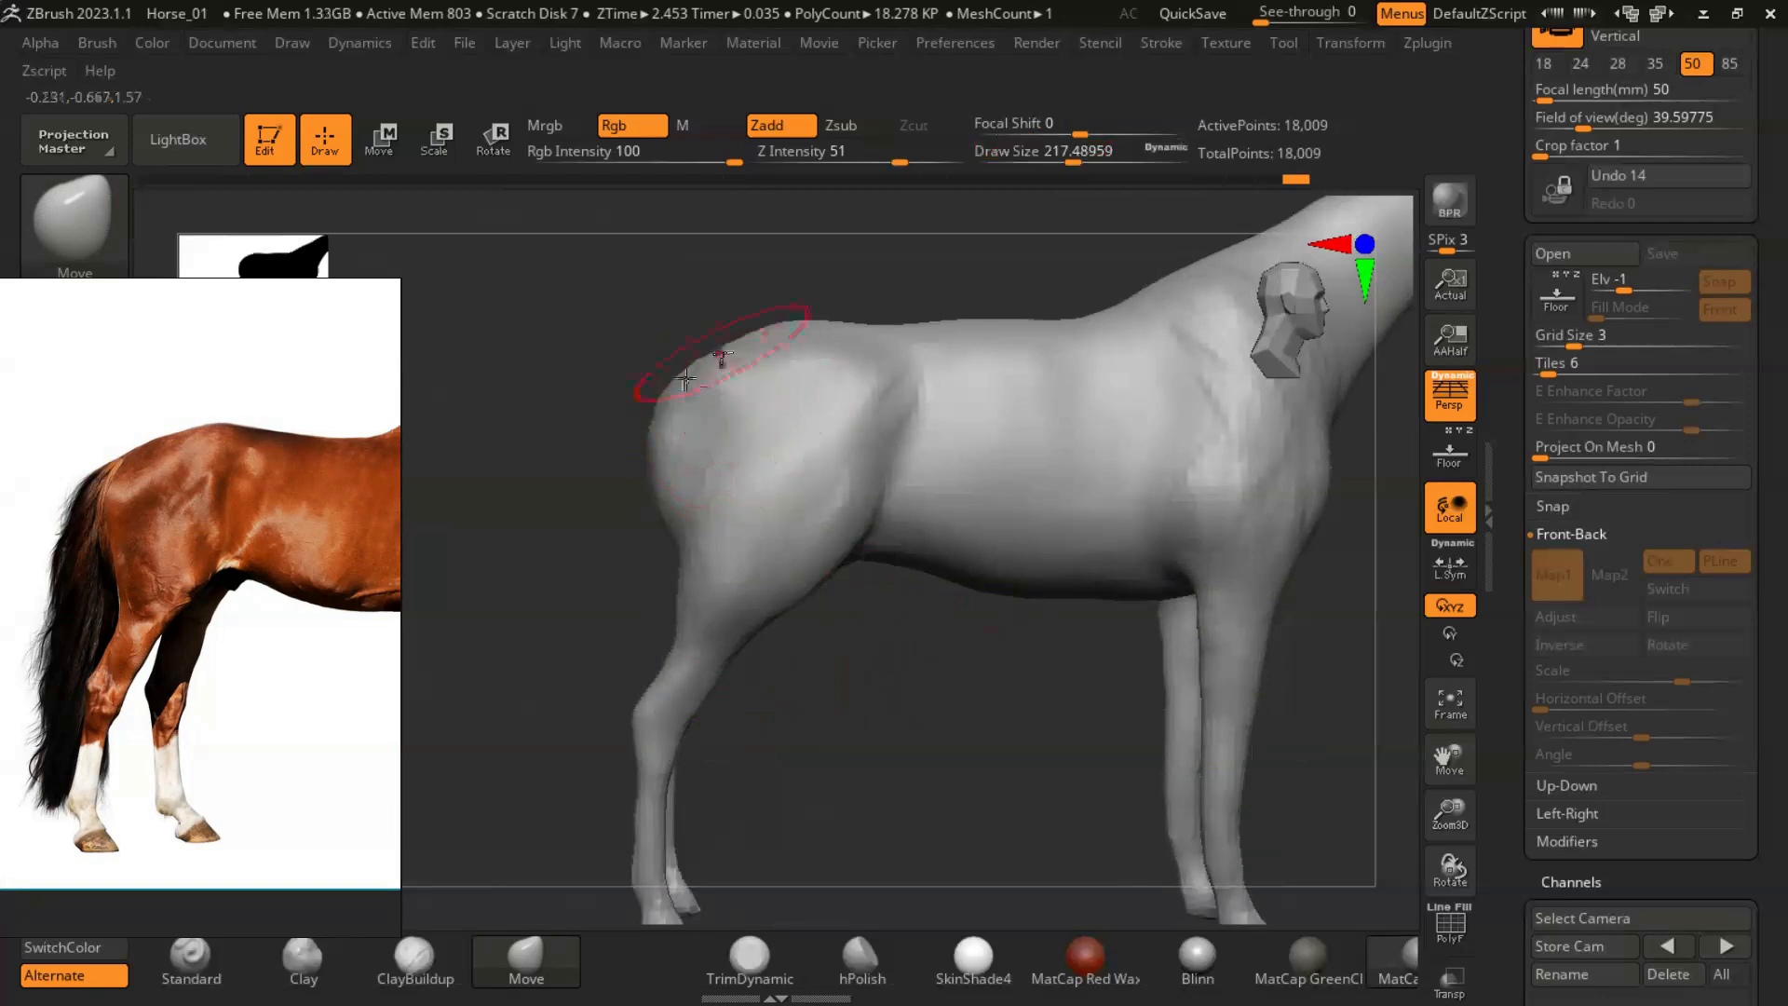
{"action": "left_click_drag", "start_coordinate": [981, 325], "coordinate": [982, 333]}
- Pull out the back of the hind fetlock to match the lower-leg reference, using a Move brush draw size of about 65
{"action": "scroll", "coordinate": [201, 547], "scroll_direction": "down", "scroll_amount": 3}
{"action": "scroll", "coordinate": [130, 712], "scroll_direction": "up", "scroll_amount": 5}
{"action": "left_click_drag", "start_coordinate": [885, 656], "coordinate": [926, 651]}
{"action": "left_click_drag", "start_coordinate": [934, 732], "coordinate": [953, 467], "text": "alt"}
{"action": "left_click_drag", "start_coordinate": [961, 635], "coordinate": [990, 639], "text": "shift"}
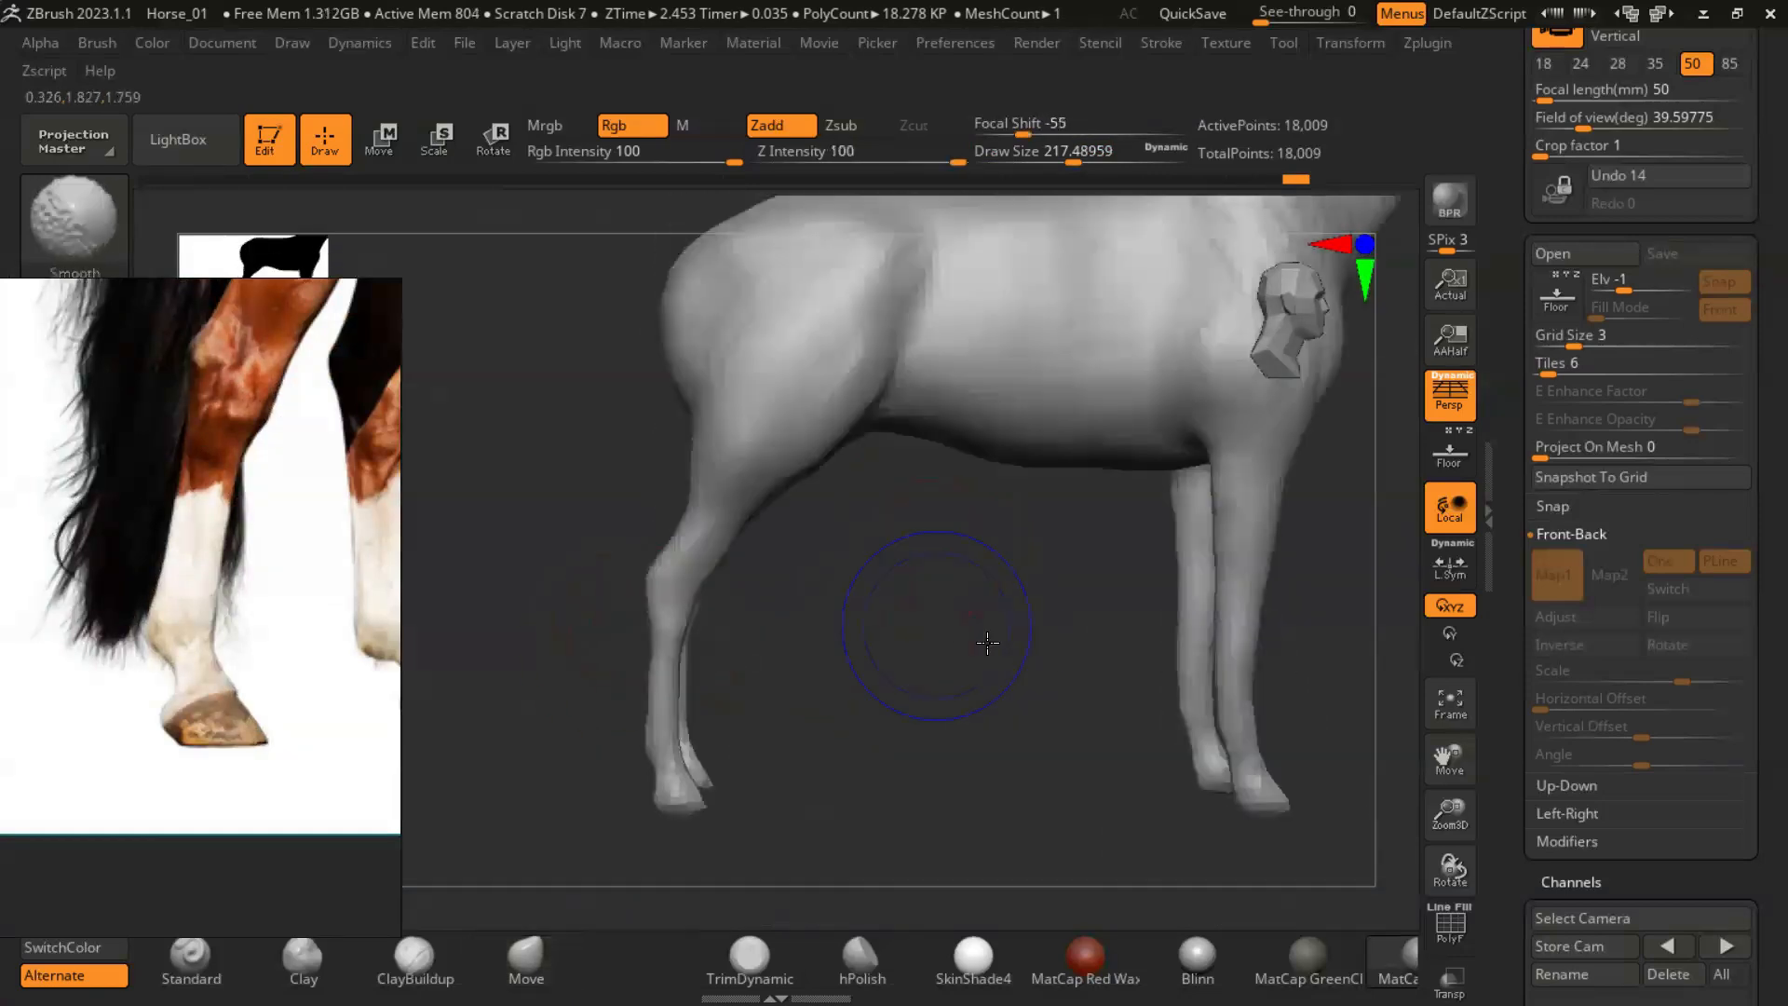
{"action": "left_click_drag", "start_coordinate": [909, 701], "coordinate": [890, 707], "text": "alt"}
{"action": "mouse_move", "coordinate": [624, 802]}
{"action": "left_mouse_down", "text": "alt"}
{"action": "mouse_move", "coordinate": [718, 587]}
{"action": "mouse_move", "coordinate": [597, 605]}
{"action": "left_mouse_up", "text": "alt"}
{"action": "key", "text": "s"}
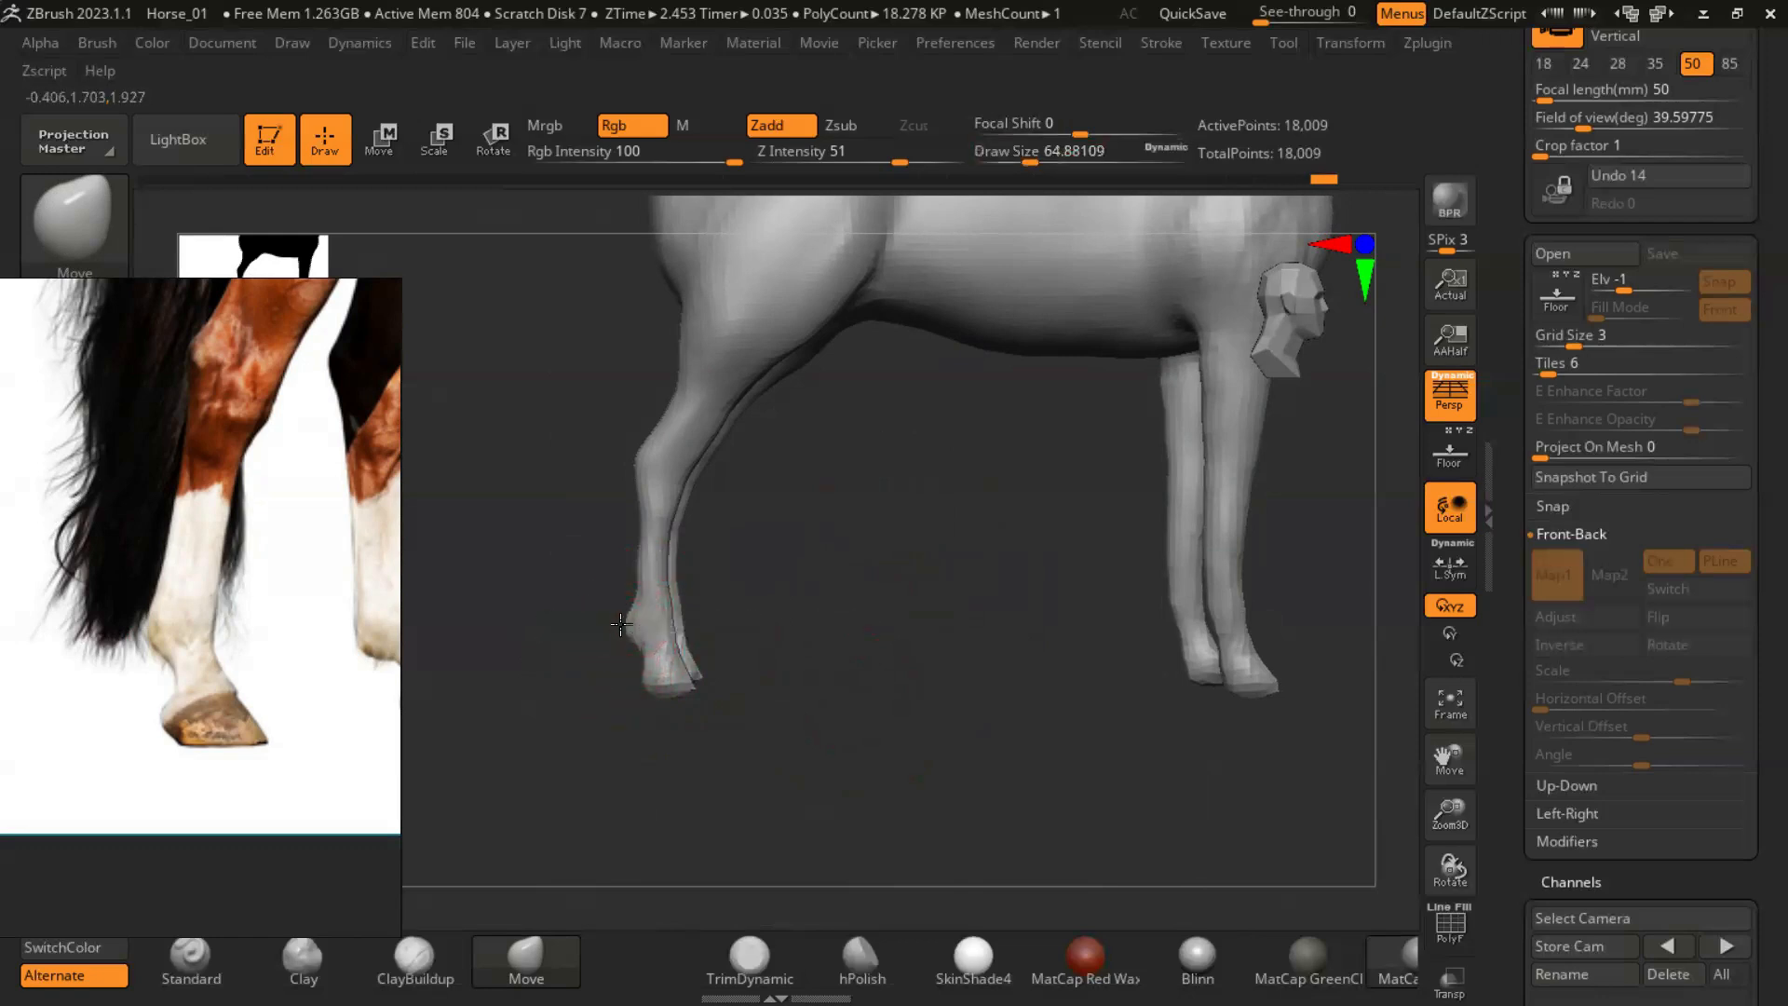
- Thicken the hind cannon above the fetlock with the Move brush at a draw size of about 108
{"action": "key", "text": "s"}
{"action": "left_click_drag", "start_coordinate": [619, 563], "coordinate": [681, 551]}
{"action": "key", "text": "s"}
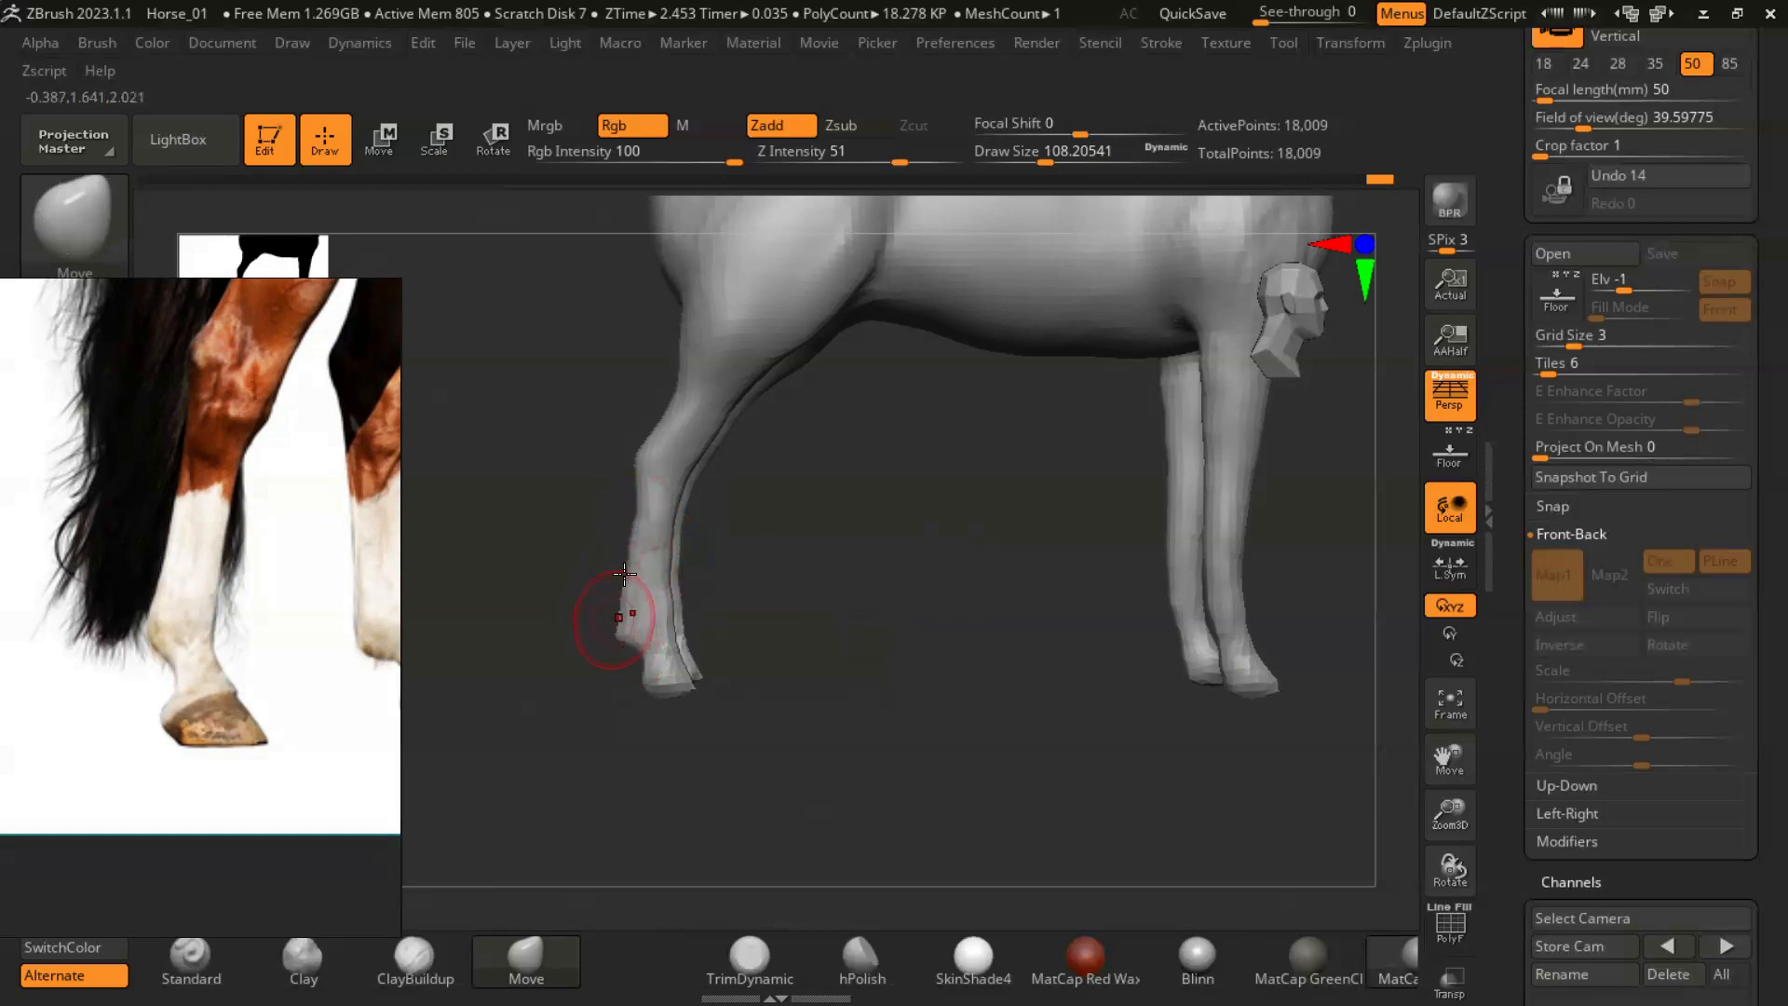
{"action": "left_click_drag", "start_coordinate": [823, 590], "coordinate": [713, 571]}
{"action": "left_click_drag", "start_coordinate": [863, 654], "coordinate": [672, 559], "text": "shift"}
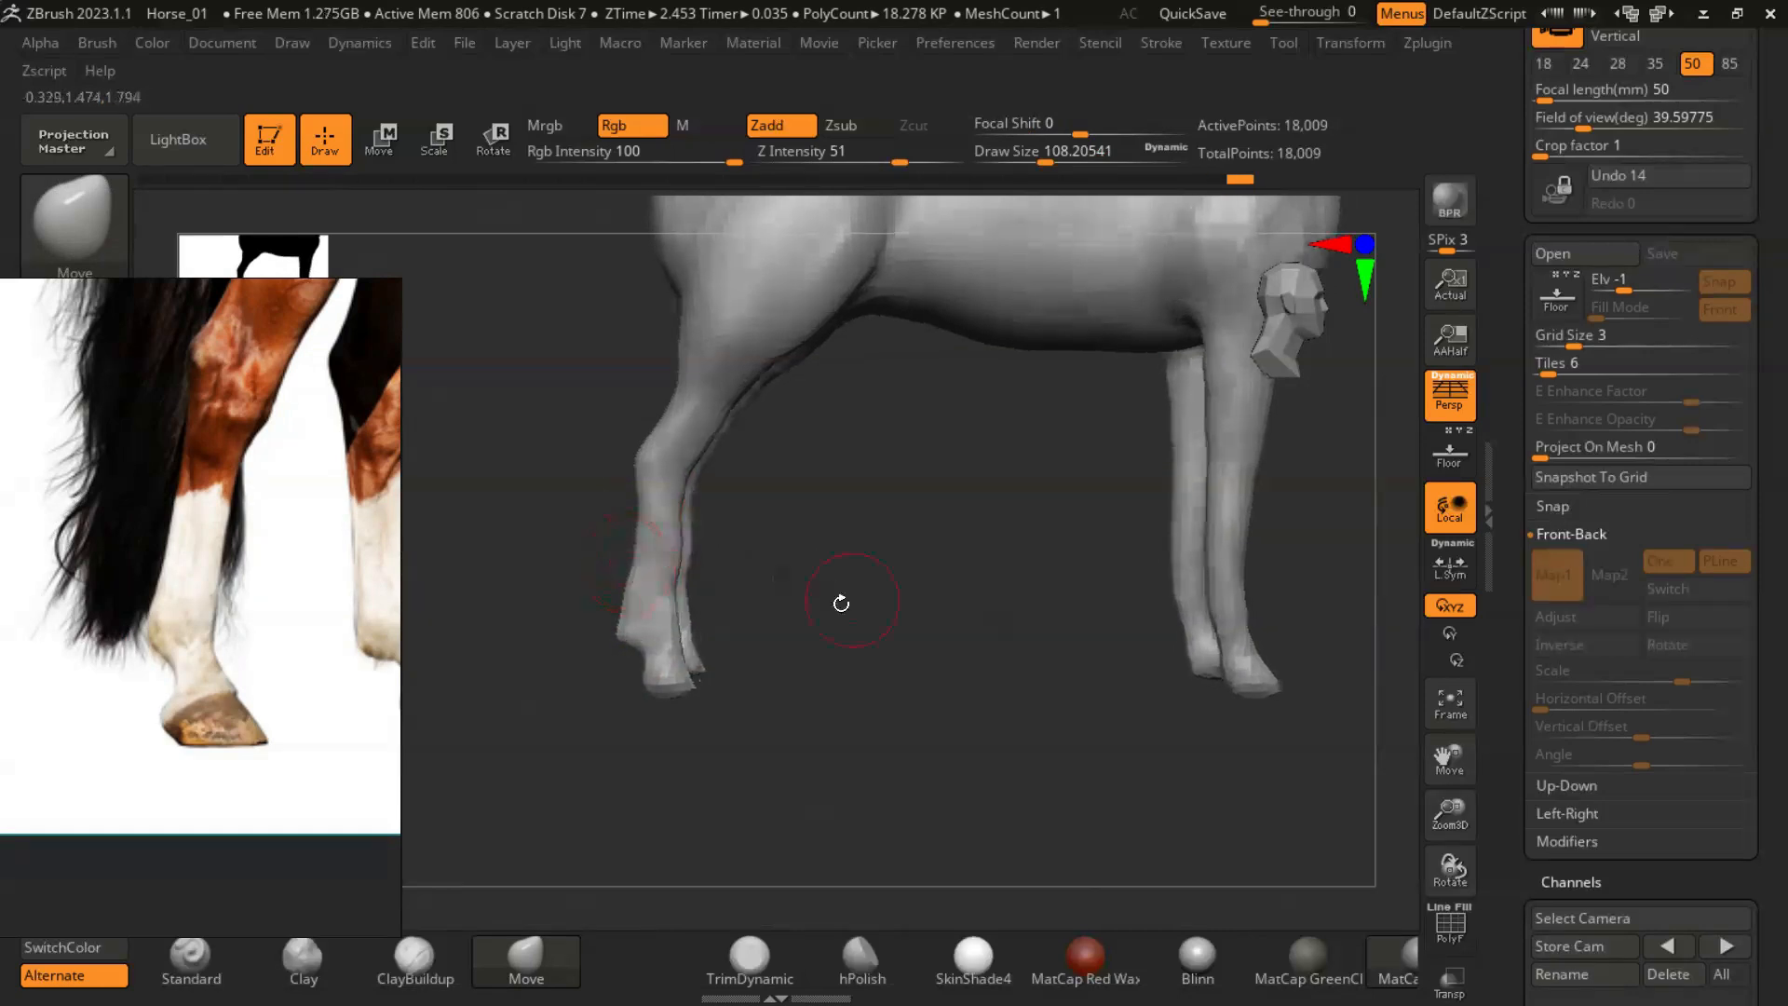
- Widen the hind hoof and extend its toe with the Move brush at draw sizes of about 128 and 56
{"action": "mouse_move", "coordinate": [866, 635]}
{"action": "left_mouse_down", "text": "alt"}
{"action": "mouse_move", "coordinate": [838, 606]}
{"action": "mouse_move", "coordinate": [834, 694]}
{"action": "mouse_move", "coordinate": [758, 689]}
{"action": "left_mouse_up", "text": "alt"}
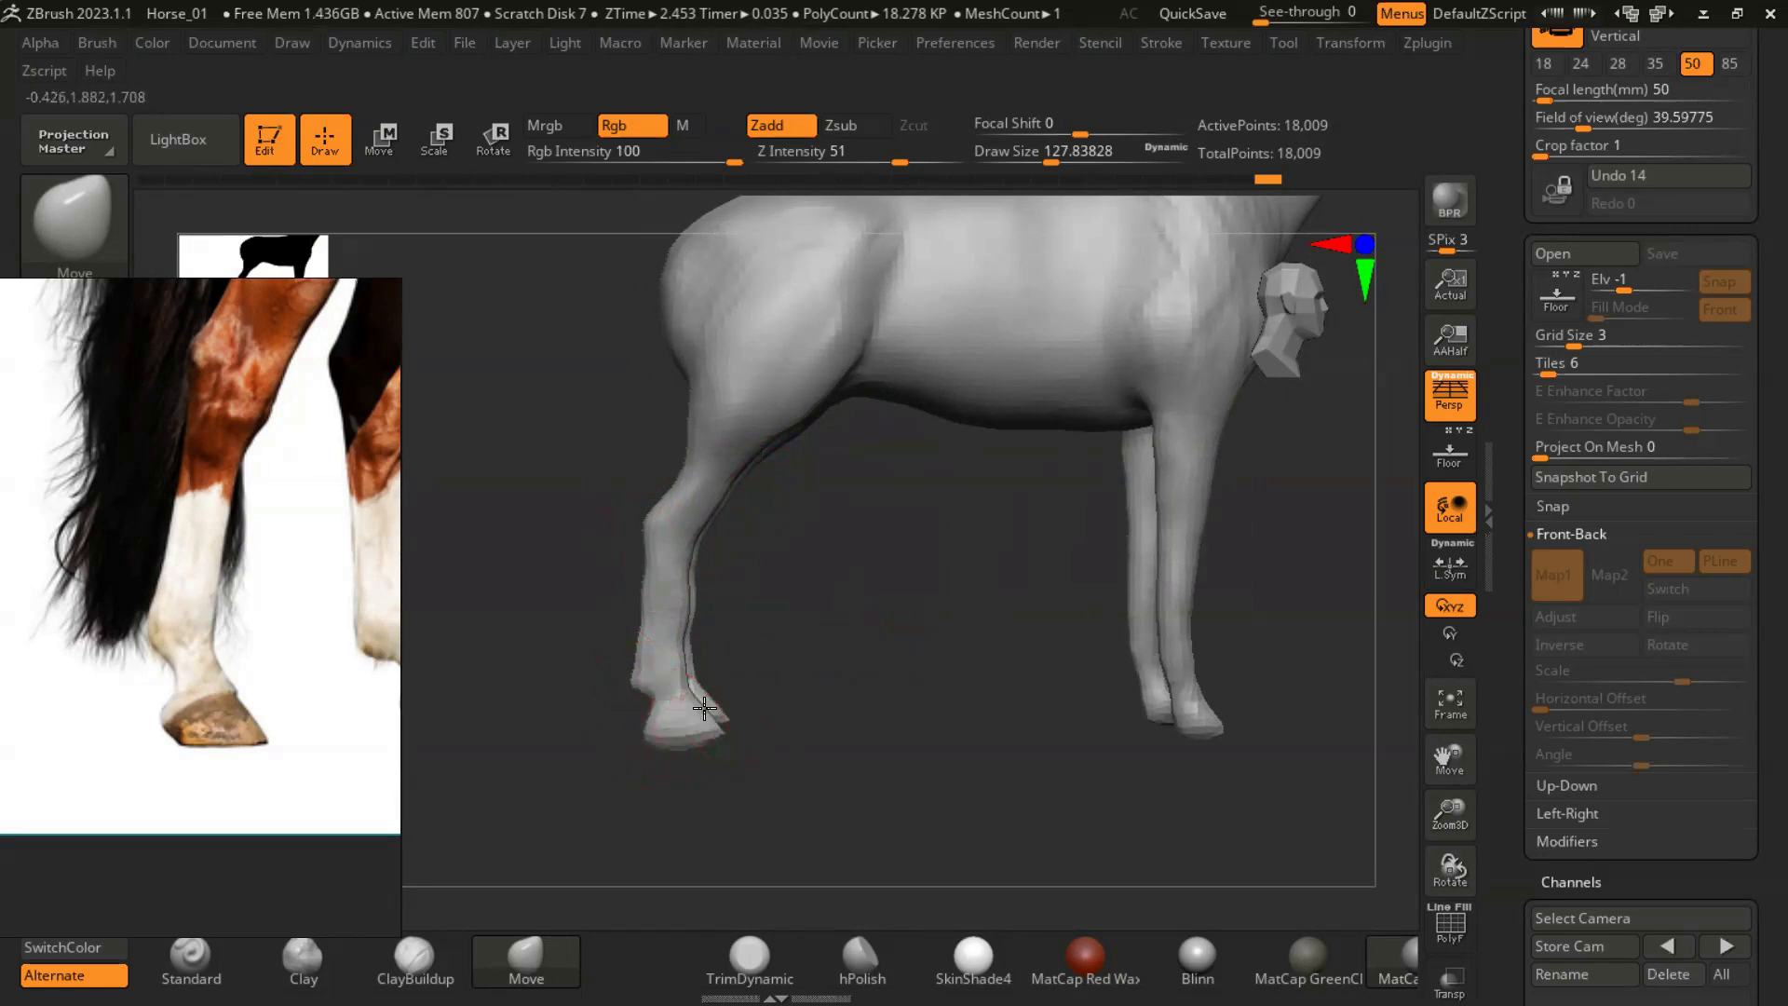
{"action": "mouse_move", "coordinate": [902, 694]}
{"action": "left_mouse_down", "text": "alt"}
{"action": "mouse_move", "coordinate": [898, 742]}
{"action": "mouse_move", "coordinate": [963, 612]}
{"action": "left_mouse_up", "text": "alt"}
{"action": "key", "text": "s"}
{"action": "left_click_drag", "start_coordinate": [677, 601], "coordinate": [649, 603]}
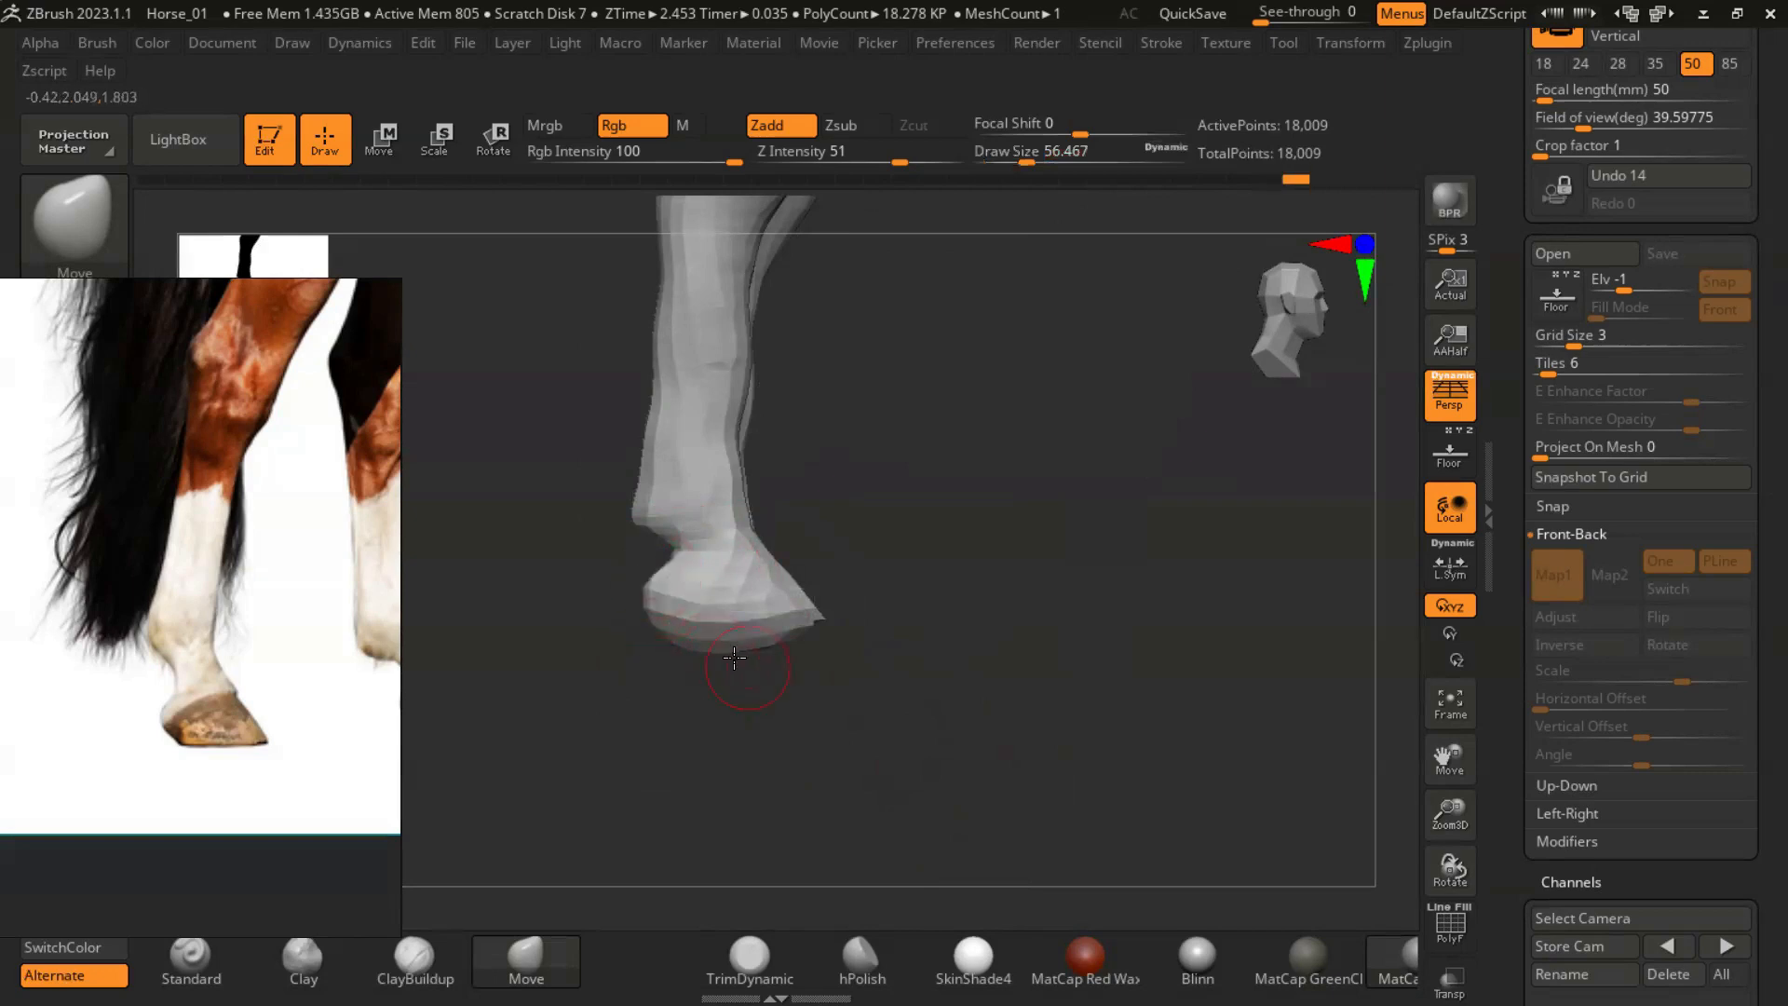
{"action": "left_click_drag", "start_coordinate": [986, 515], "coordinate": [744, 586], "text": "alt"}
- Thicken the lower hind legs with the Inflat brush at a draw size of about 116
{"action": "left_click", "coordinate": [74, 211]}
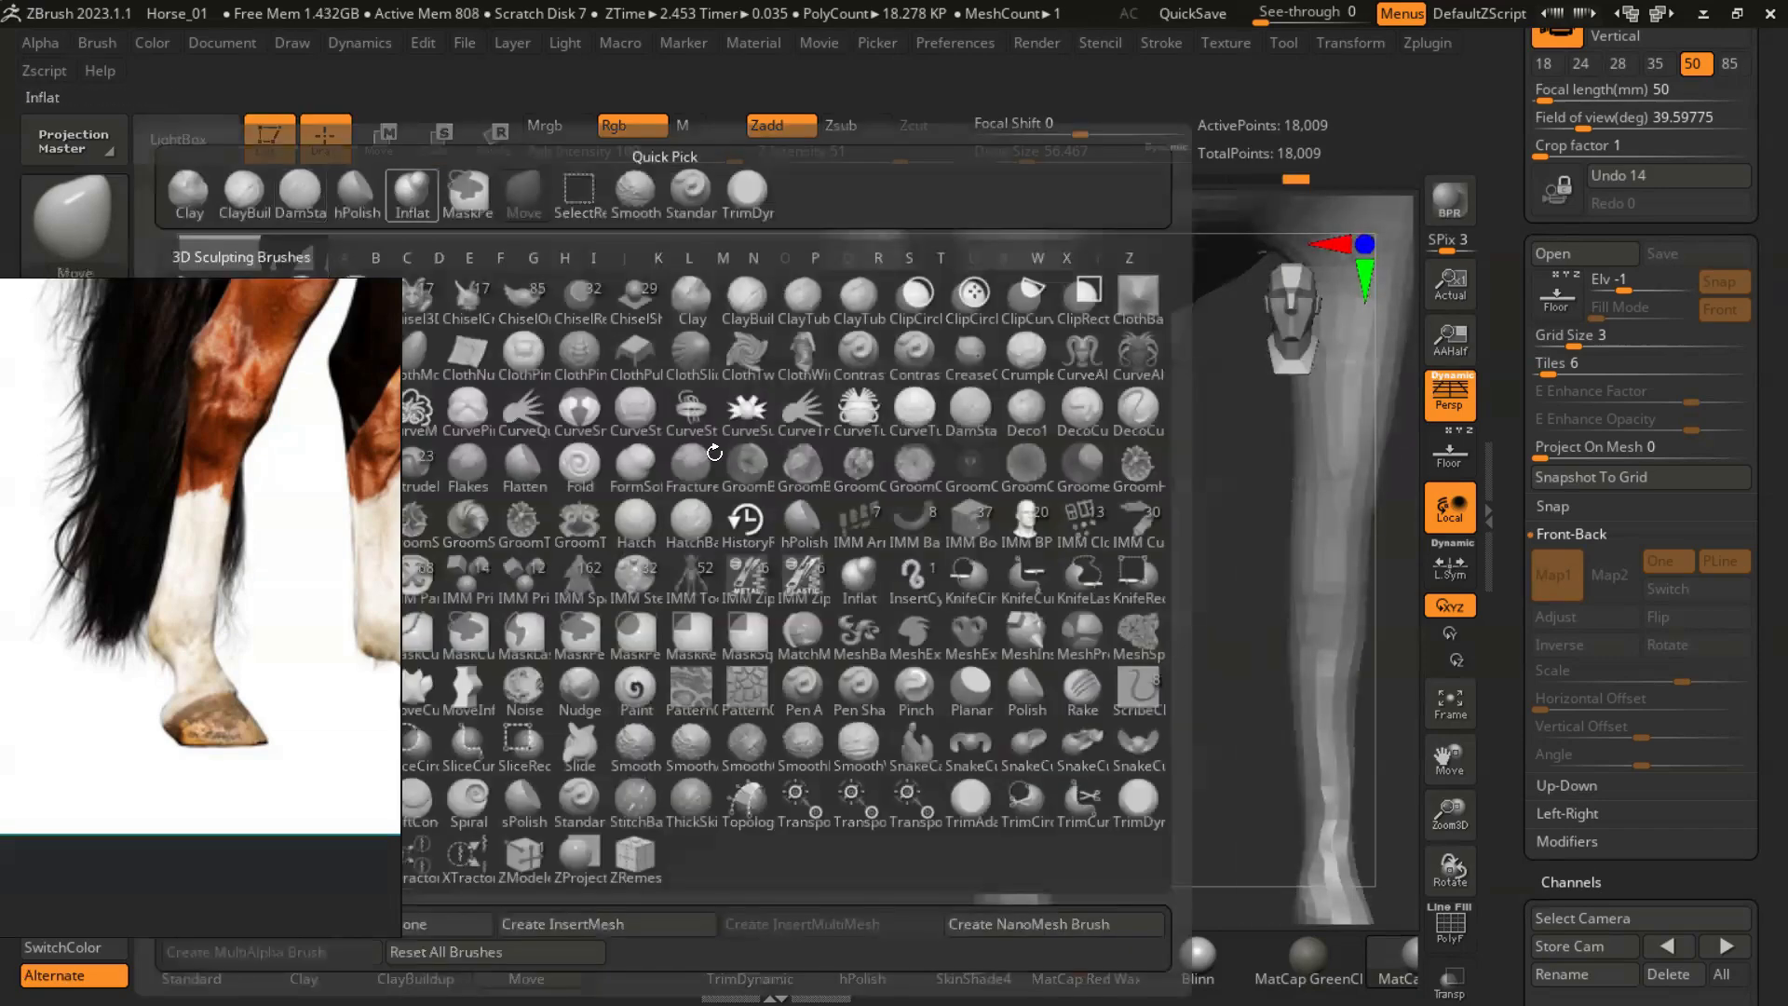
{"action": "left_click", "coordinate": [411, 194]}
{"action": "left_click_drag", "start_coordinate": [778, 647], "coordinate": [1066, 745]}
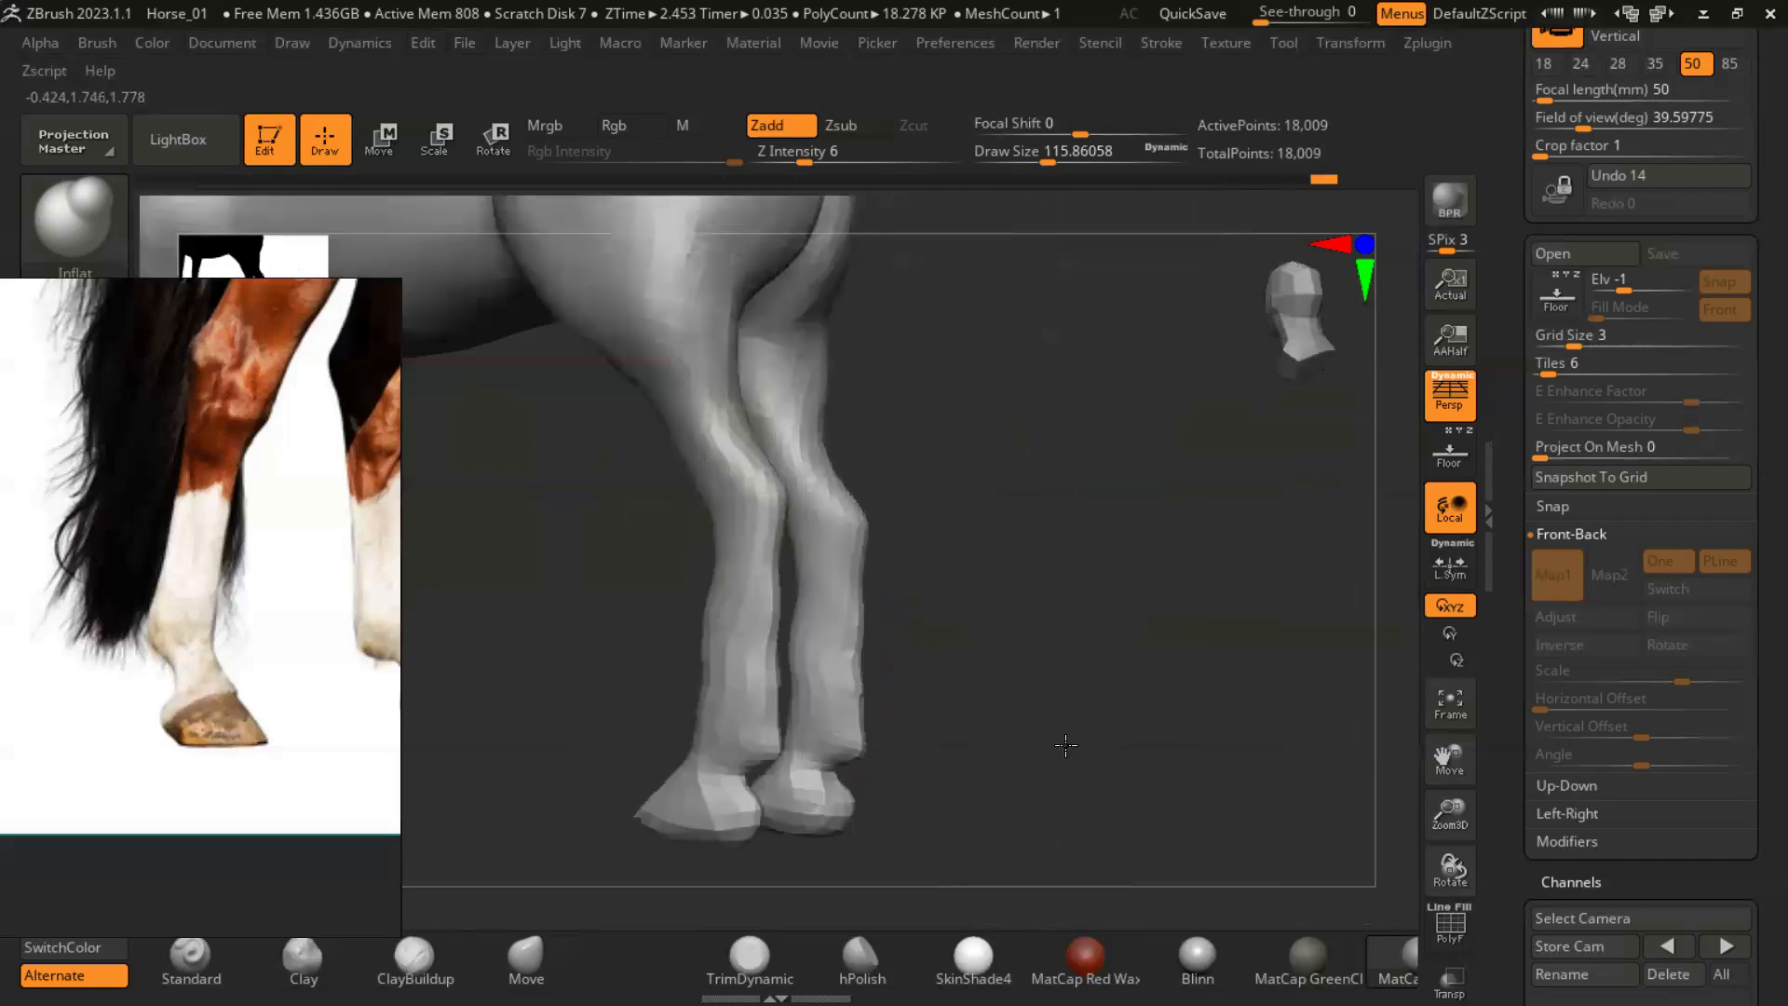
{"action": "left_click_drag", "start_coordinate": [1034, 683], "coordinate": [792, 693]}
{"action": "mouse_move", "coordinate": [1107, 669]}
{"action": "left_mouse_down"}
{"action": "mouse_move", "coordinate": [825, 645]}
{"action": "mouse_move", "coordinate": [1084, 666]}
{"action": "left_mouse_up"}
- Refine the hind fetlocks and hooves from the side and behind with the Move brush, and remesh the horse
{"action": "left_click", "coordinate": [526, 961]}
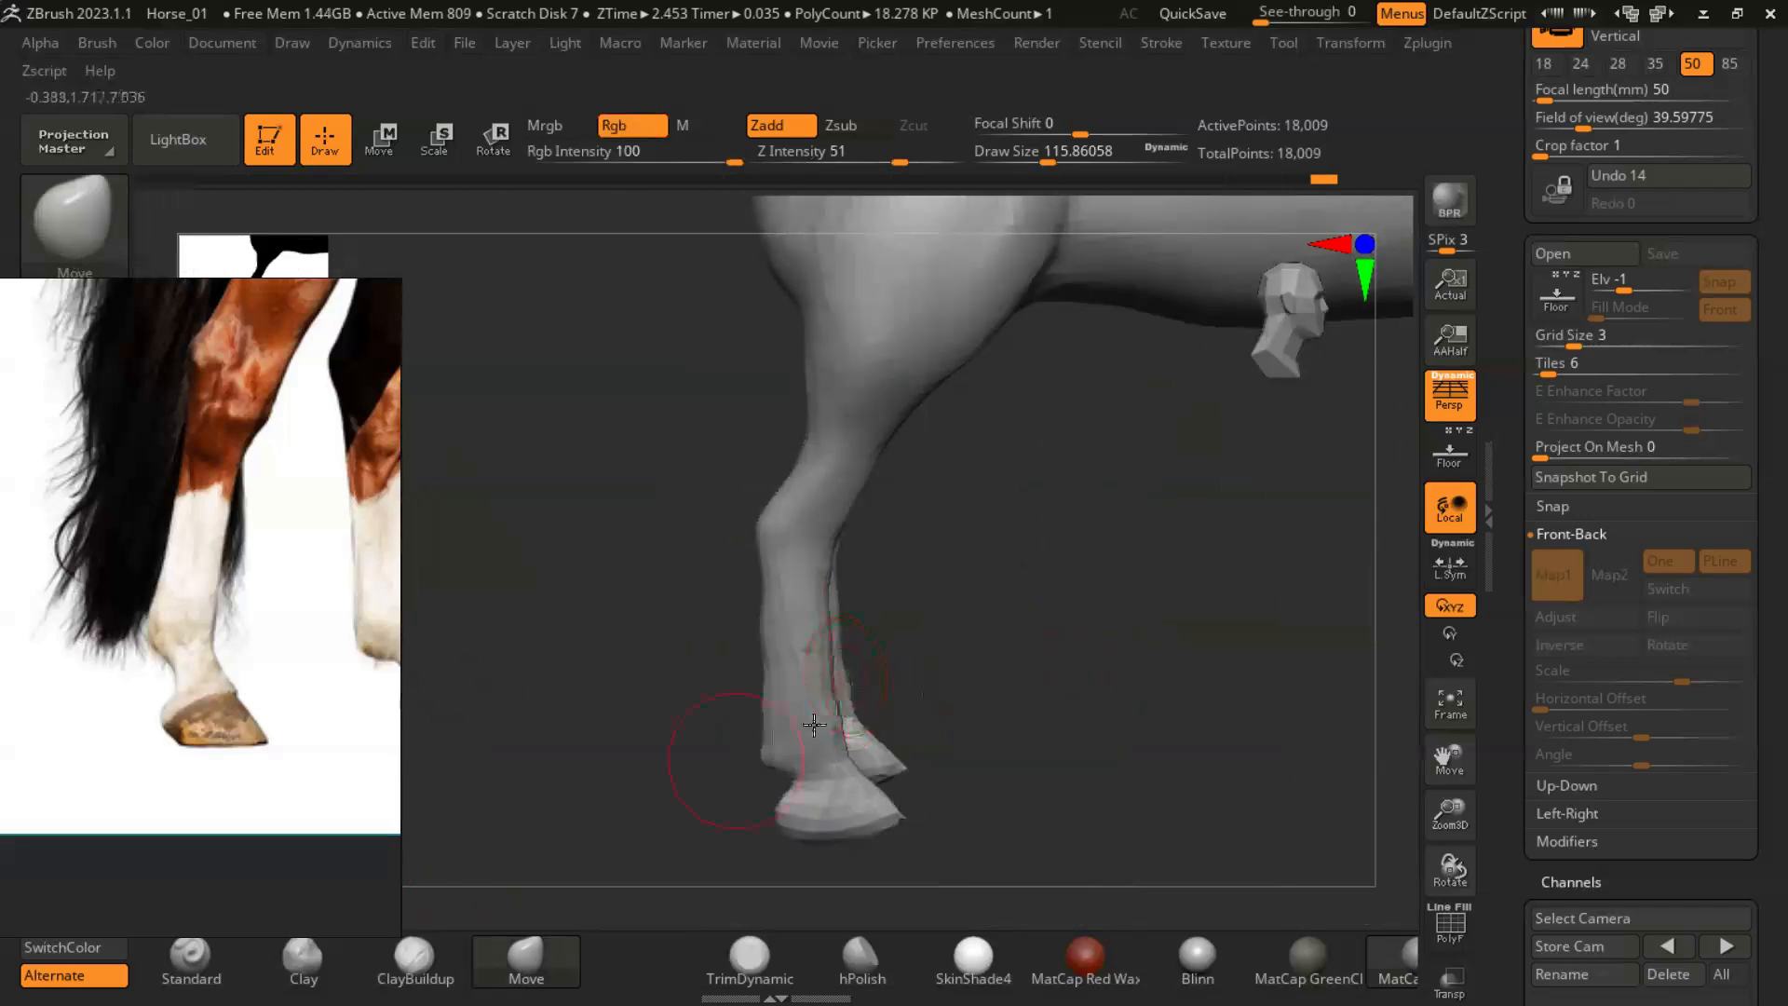
{"action": "left_click_drag", "start_coordinate": [1085, 656], "coordinate": [1014, 605], "text": "alt"}
{"action": "mouse_move", "coordinate": [899, 550]}
{"action": "right_mouse_down"}
{"action": "mouse_move", "coordinate": [944, 534]}
{"action": "mouse_move", "coordinate": [926, 507]}
{"action": "mouse_move", "coordinate": [1046, 618]}
{"action": "mouse_move", "coordinate": [918, 578]}
{"action": "right_mouse_up"}
{"action": "key", "text": "b"}
{"action": "key", "text": "Escape"}
{"action": "right_click_drag", "start_coordinate": [910, 599], "coordinate": [1021, 526]}
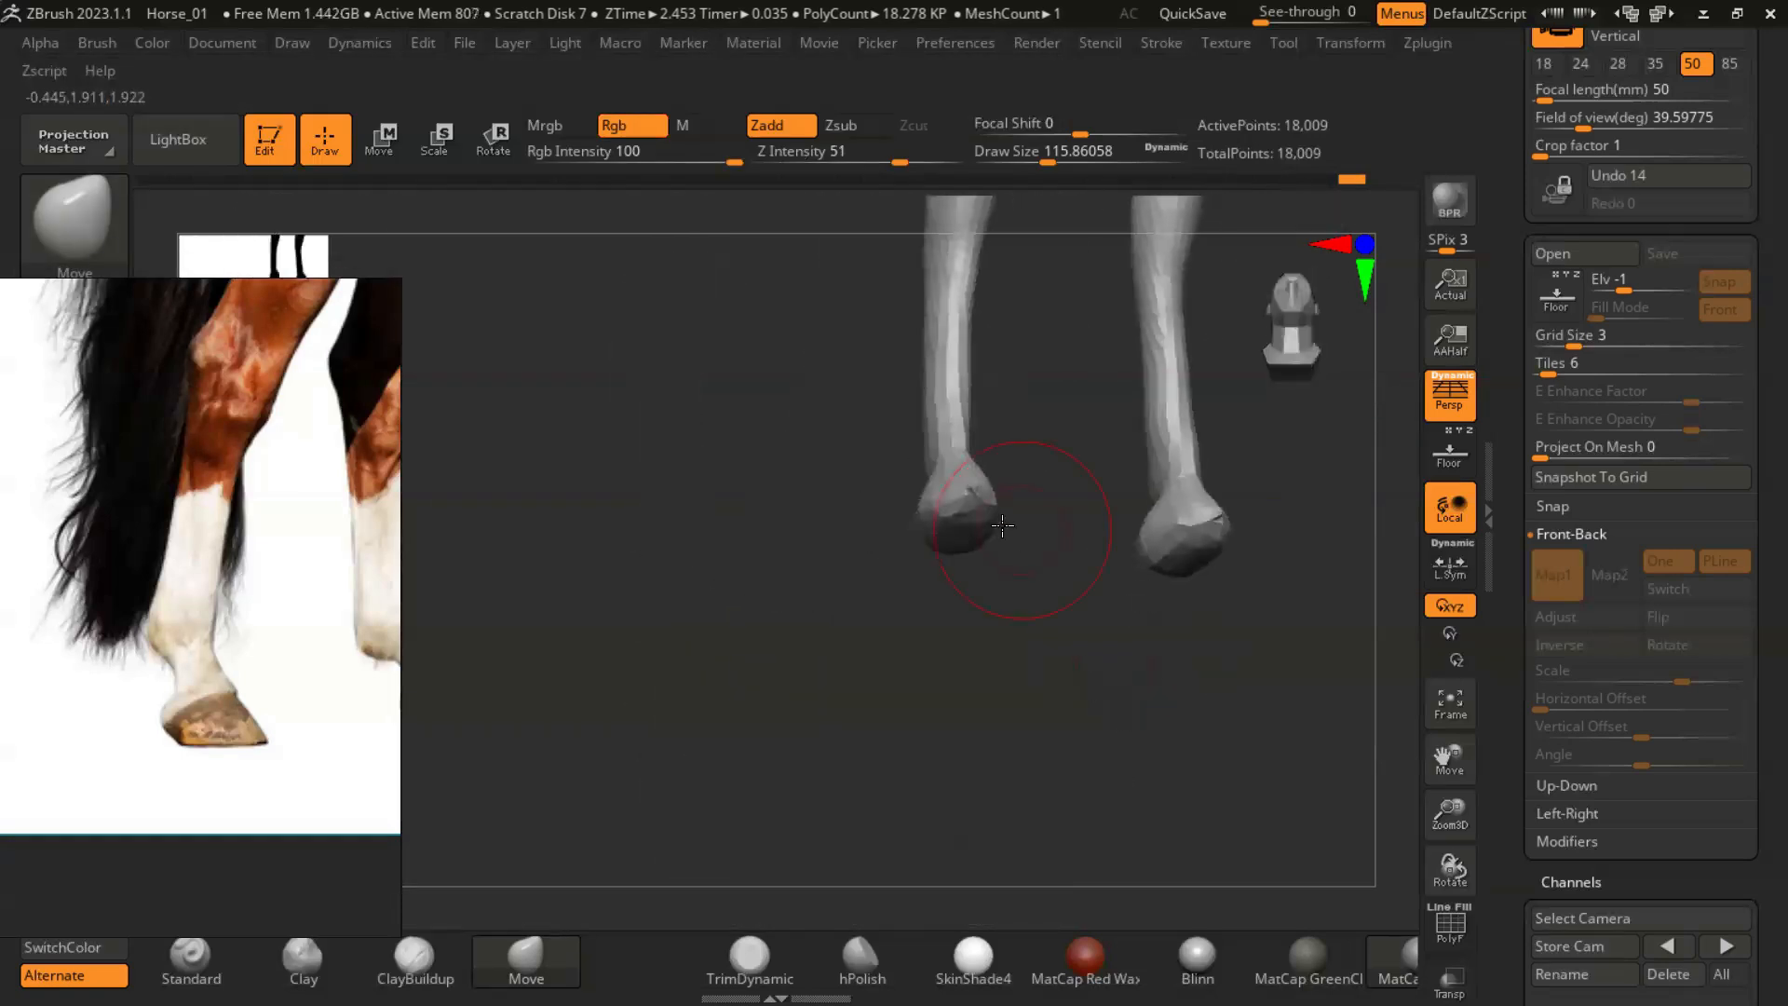
{"action": "mouse_move", "coordinate": [988, 614]}
{"action": "right_mouse_down"}
{"action": "mouse_move", "coordinate": [1061, 437]}
{"action": "mouse_move", "coordinate": [1014, 453]}
{"action": "mouse_move", "coordinate": [1018, 503]}
{"action": "mouse_move", "coordinate": [1095, 524]}
{"action": "right_mouse_up"}
{"action": "right_click_drag", "start_coordinate": [1068, 662], "coordinate": [643, 512]}
- Add volume to the hind cannons and hooves with the Inflat brush at Z Intensity 6
{"action": "key", "text": "b"}
{"action": "left_click", "coordinate": [412, 190]}
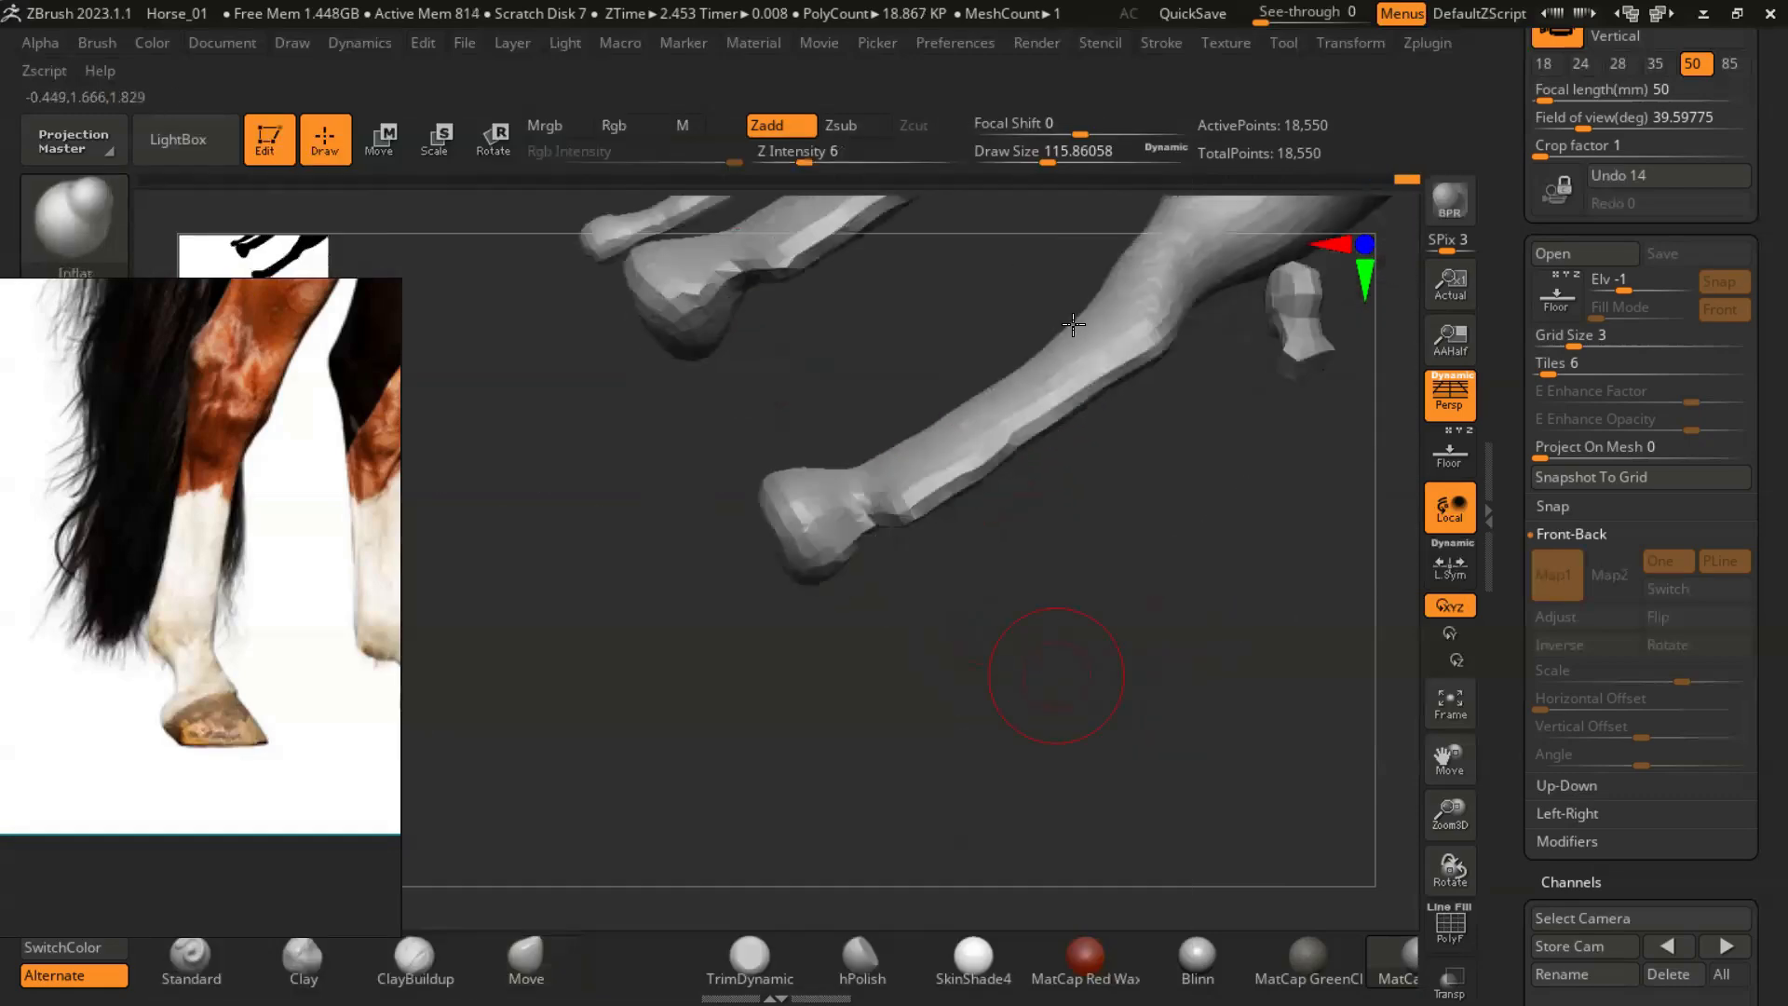
{"action": "mouse_move", "coordinate": [880, 527]}
{"action": "right_mouse_down"}
{"action": "mouse_move", "coordinate": [925, 790]}
{"action": "mouse_move", "coordinate": [961, 735]}
{"action": "mouse_move", "coordinate": [973, 652]}
{"action": "right_mouse_up"}
{"action": "left_click_drag", "start_coordinate": [749, 522], "coordinate": [643, 588], "text": "shift"}
{"action": "right_click_drag", "start_coordinate": [981, 712], "coordinate": [964, 791]}
{"action": "mouse_move", "coordinate": [978, 651]}
{"action": "right_mouse_down"}
{"action": "mouse_move", "coordinate": [1009, 523]}
{"action": "mouse_move", "coordinate": [987, 484]}
{"action": "right_mouse_up"}
- Build up the sides of the hind cannons with the ClayBuildup brush at a draw size of about 56 and Z Intensity 2
{"action": "left_click", "coordinate": [419, 959]}
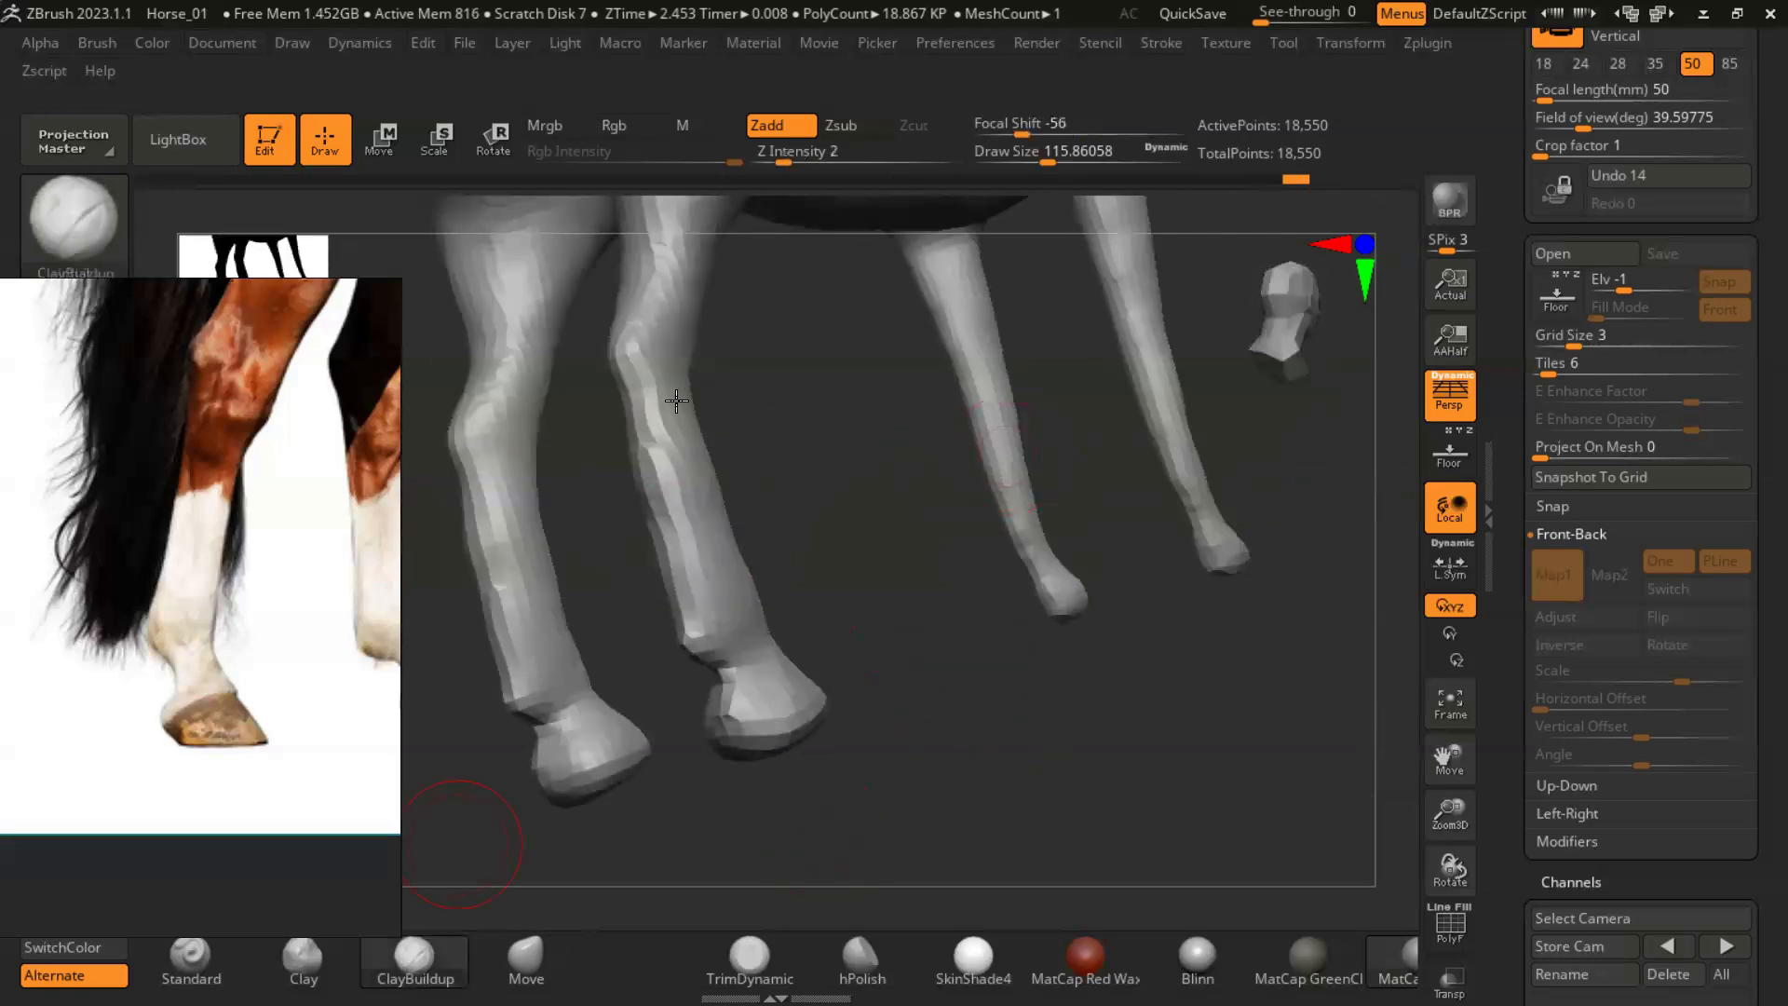
{"action": "mouse_move", "coordinate": [811, 570]}
{"action": "right_mouse_down"}
{"action": "mouse_move", "coordinate": [948, 615]}
{"action": "mouse_move", "coordinate": [912, 611]}
{"action": "right_mouse_up"}
{"action": "key", "text": "s"}
{"action": "left_click_drag", "start_coordinate": [771, 505], "coordinate": [749, 508]}
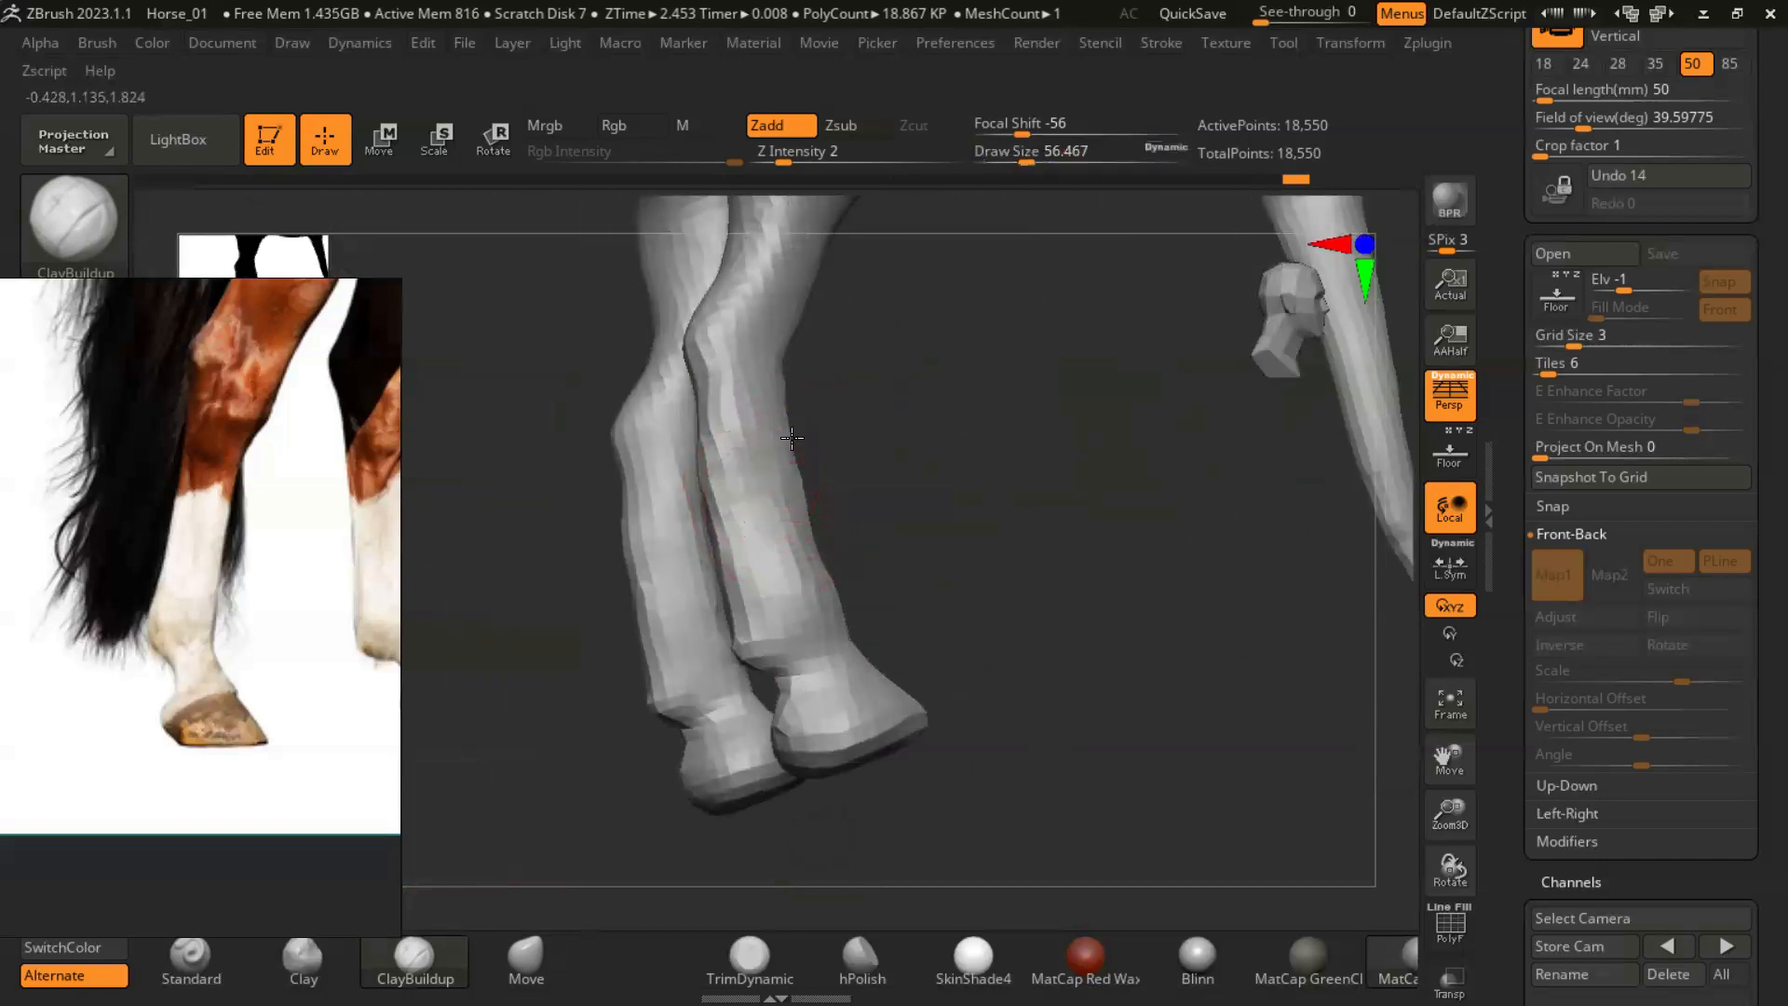
{"action": "right_click_drag", "start_coordinate": [1018, 555], "coordinate": [849, 668]}
{"action": "right_click_drag", "start_coordinate": [1037, 621], "coordinate": [1015, 582]}
{"action": "left_click_drag", "start_coordinate": [881, 384], "coordinate": [880, 535], "text": "shift"}
{"action": "right_click_drag", "start_coordinate": [1128, 585], "coordinate": [940, 587]}
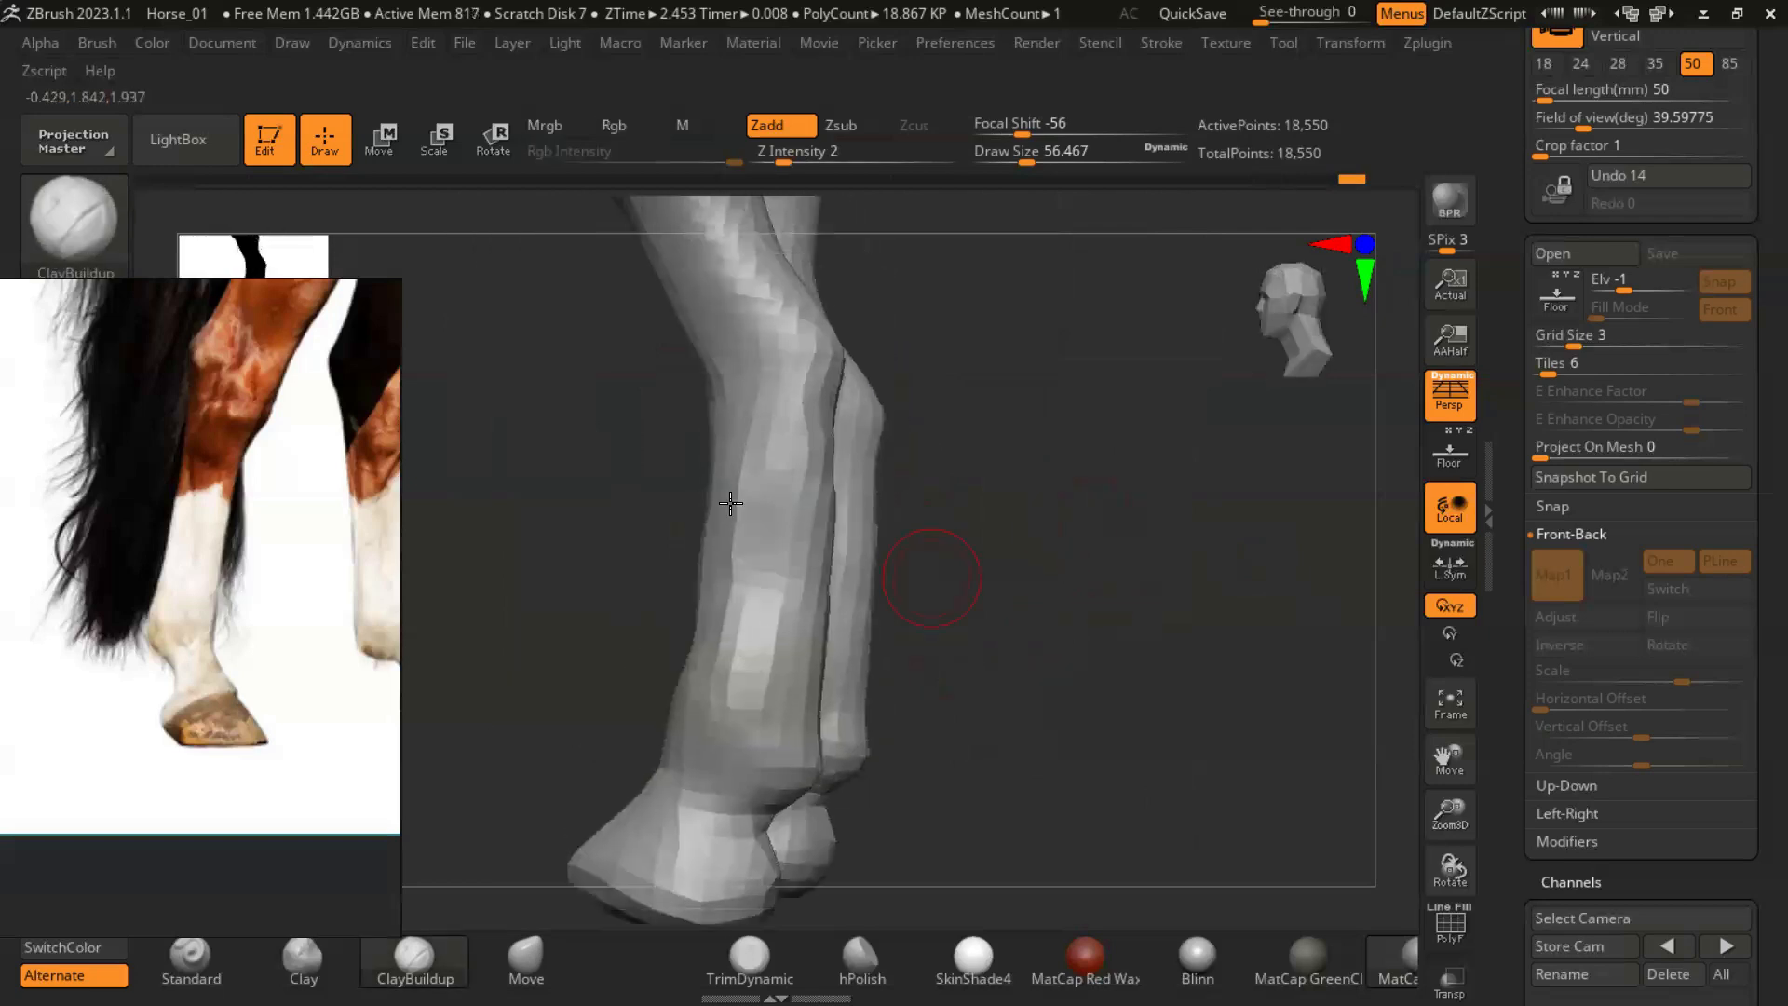
{"action": "left_click_drag", "start_coordinate": [743, 601], "coordinate": [743, 673], "text": "shift"}
{"action": "right_click_drag", "start_coordinate": [1074, 690], "coordinate": [950, 663]}
- Build up the hocks and the tendons above and below them on the hind legs with the ClayBuildup brush
{"action": "right_click_drag", "start_coordinate": [1025, 373], "coordinate": [856, 672], "text": "alt"}
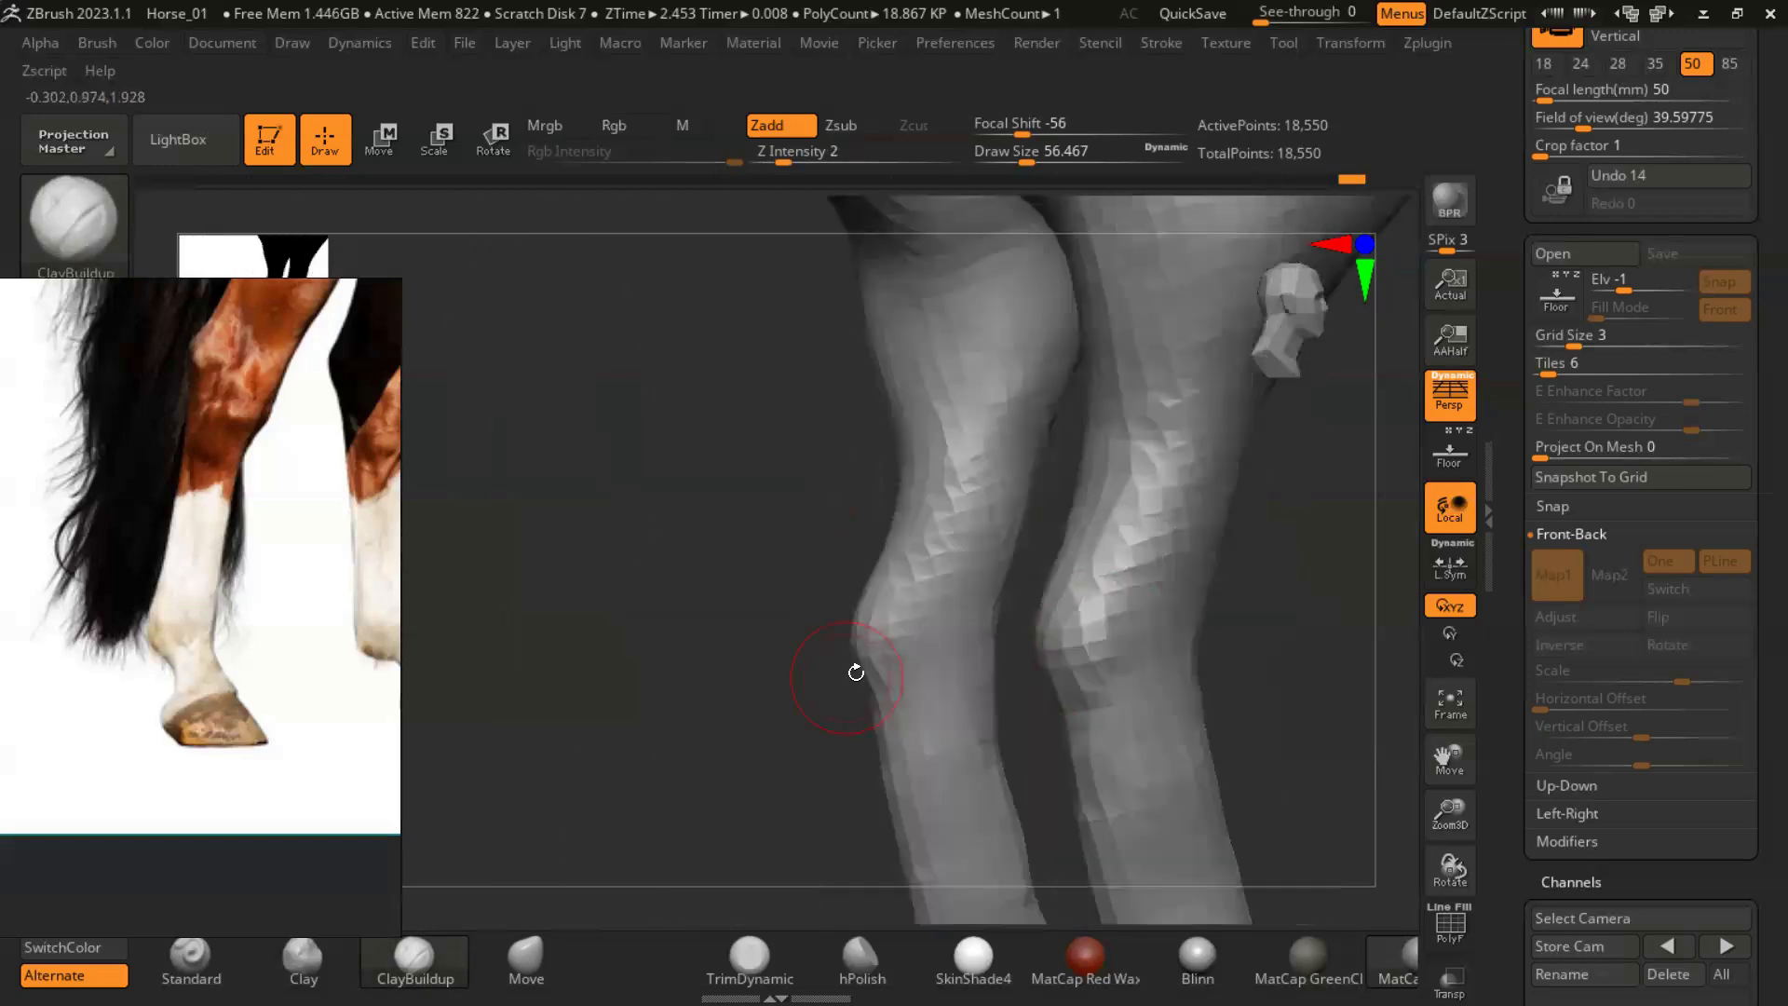
{"action": "right_click_drag", "start_coordinate": [1243, 708], "coordinate": [1108, 610]}
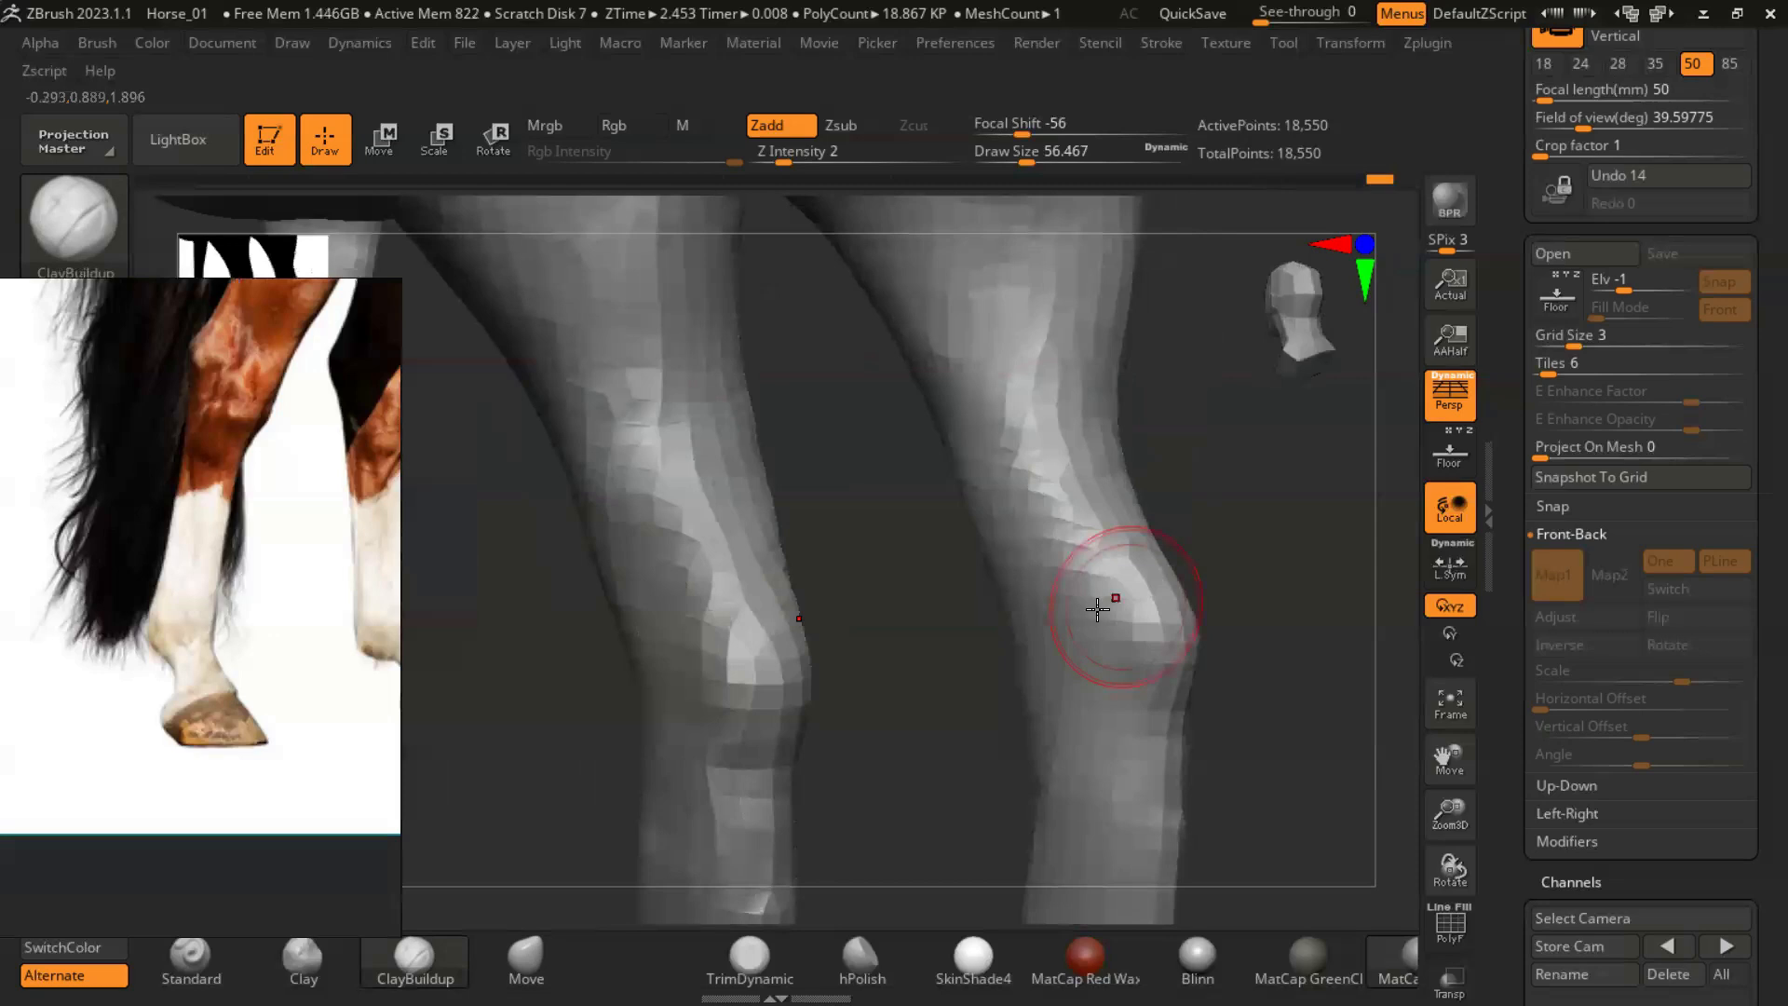
{"action": "right_click_drag", "start_coordinate": [1261, 527], "coordinate": [1202, 666], "text": "shift"}
{"action": "mouse_move", "coordinate": [1164, 651]}
{"action": "right_mouse_down", "text": "alt"}
{"action": "mouse_move", "coordinate": [1024, 410]}
{"action": "mouse_move", "coordinate": [1217, 618]}
{"action": "mouse_move", "coordinate": [969, 627]}
{"action": "mouse_move", "coordinate": [1197, 630]}
{"action": "mouse_move", "coordinate": [1025, 626]}
{"action": "mouse_move", "coordinate": [1098, 701]}
{"action": "mouse_move", "coordinate": [882, 526]}
{"action": "right_mouse_up", "text": "alt"}
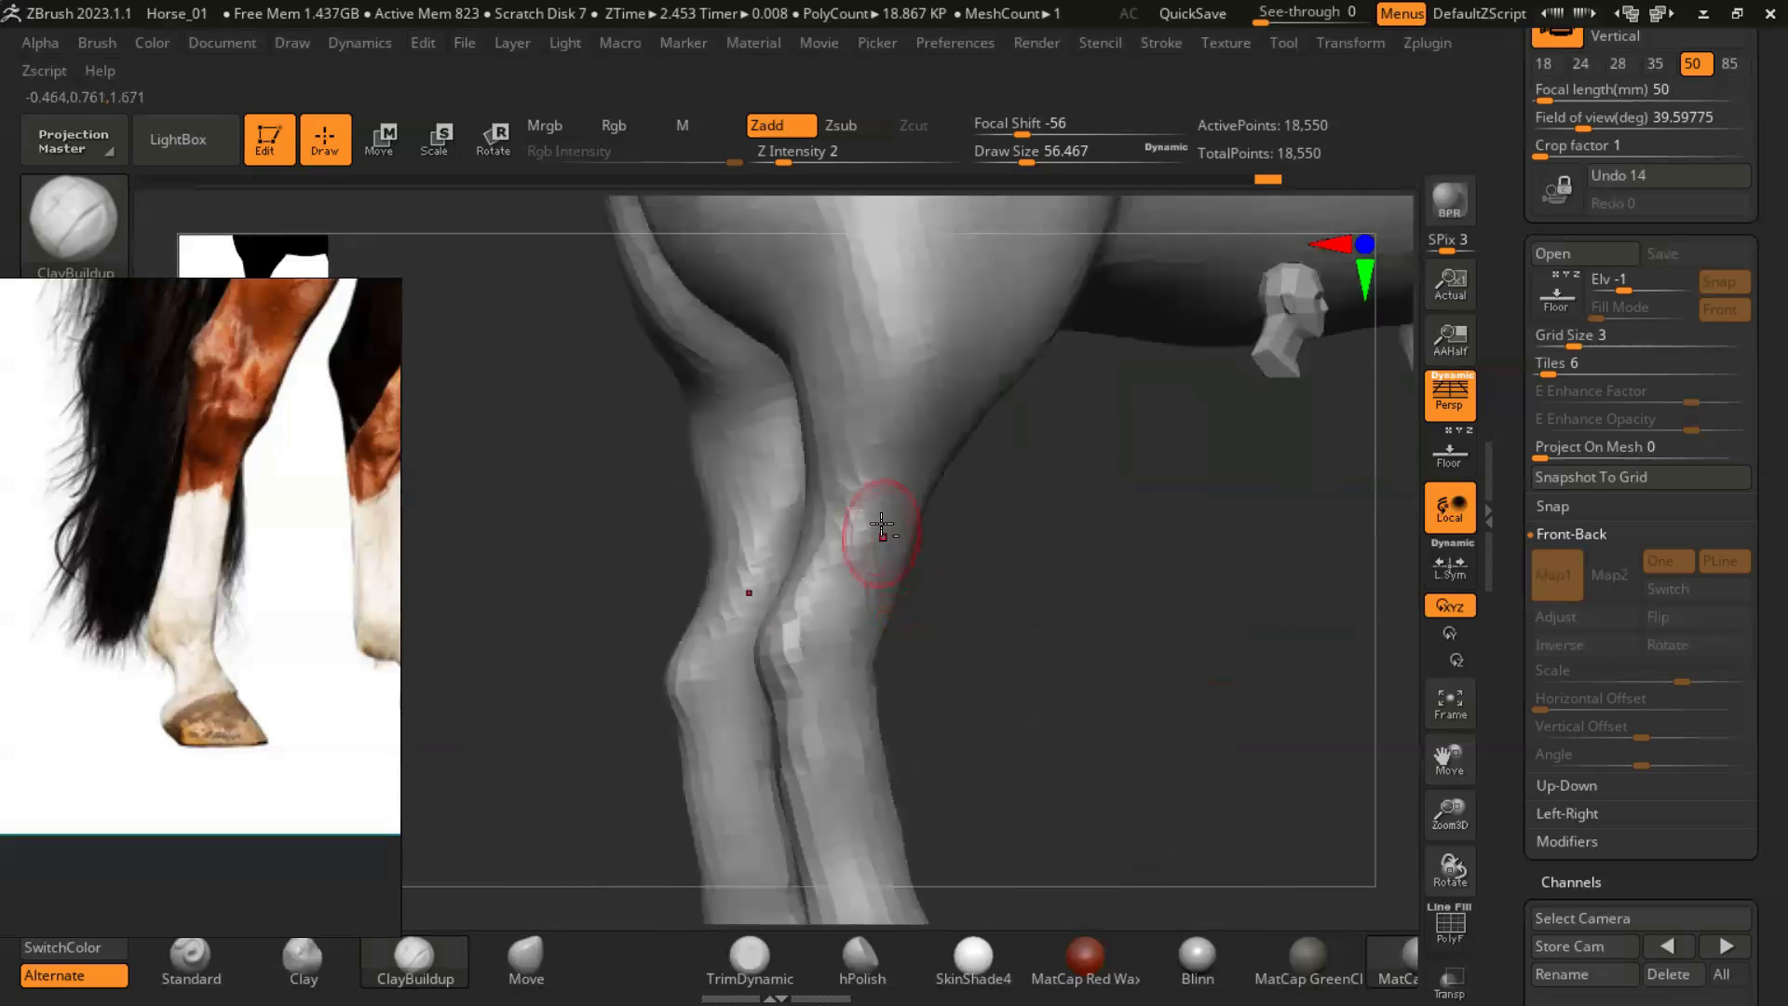
{"action": "right_click_drag", "start_coordinate": [1049, 652], "coordinate": [928, 414]}
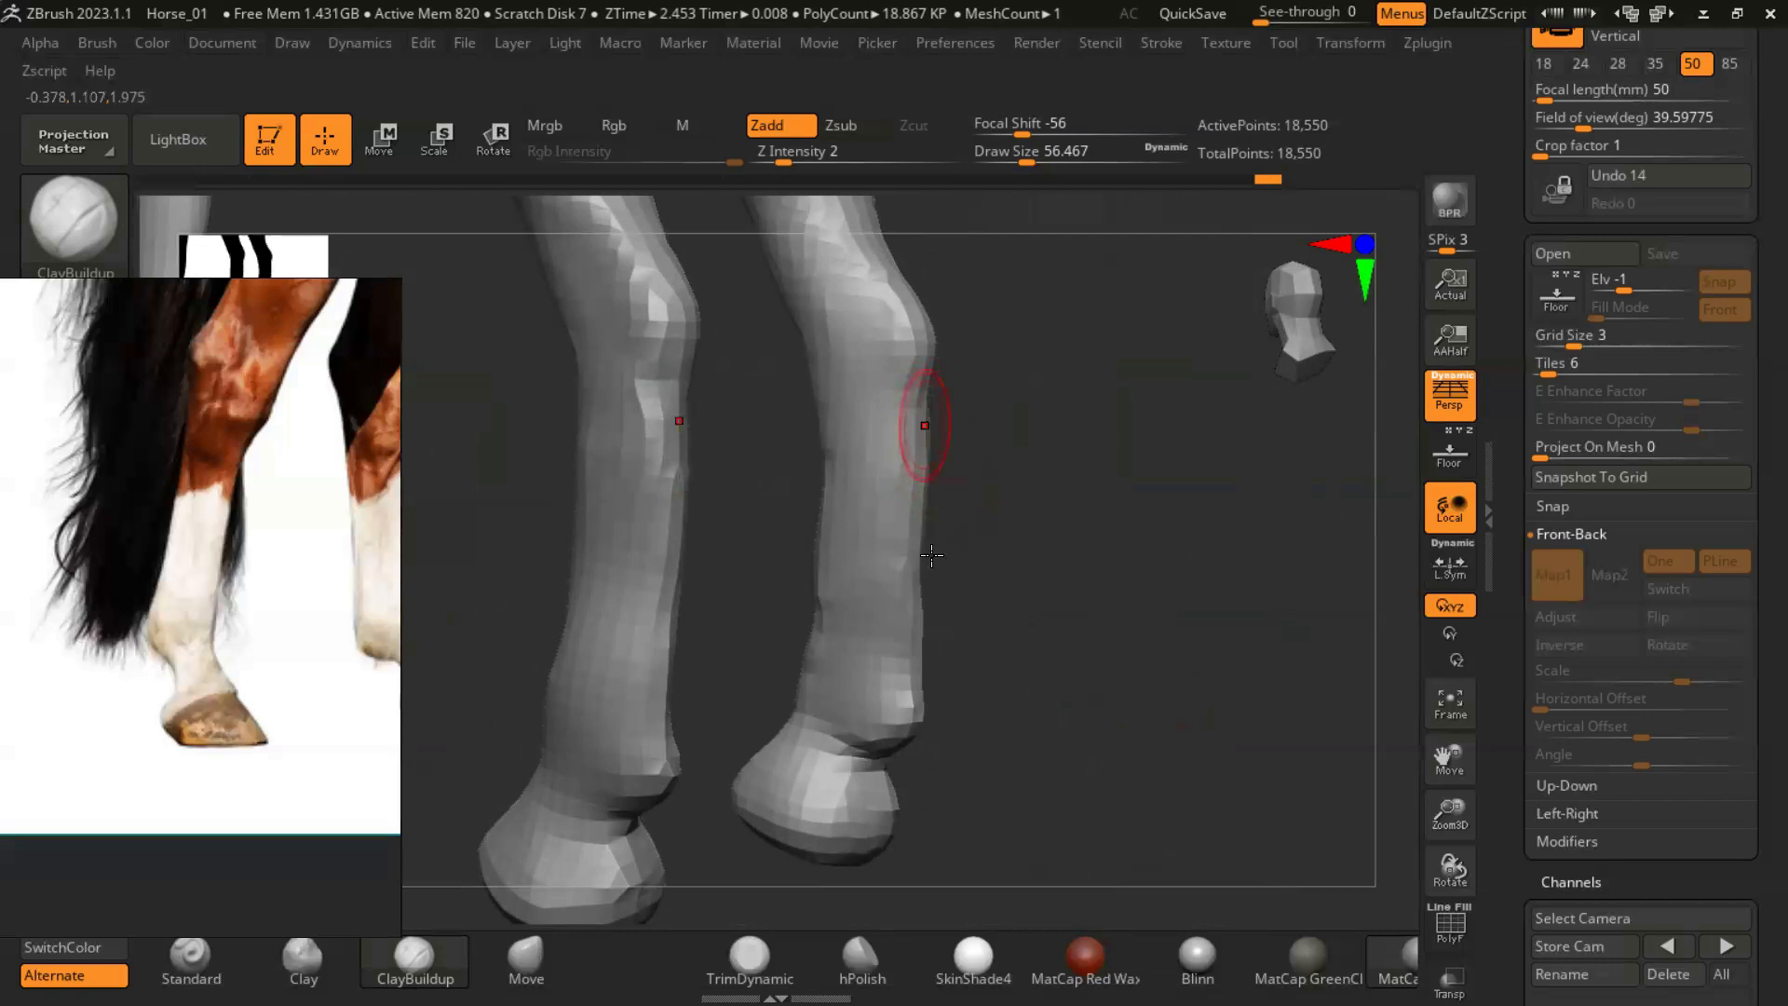
{"action": "right_click_drag", "start_coordinate": [947, 745], "coordinate": [950, 516]}
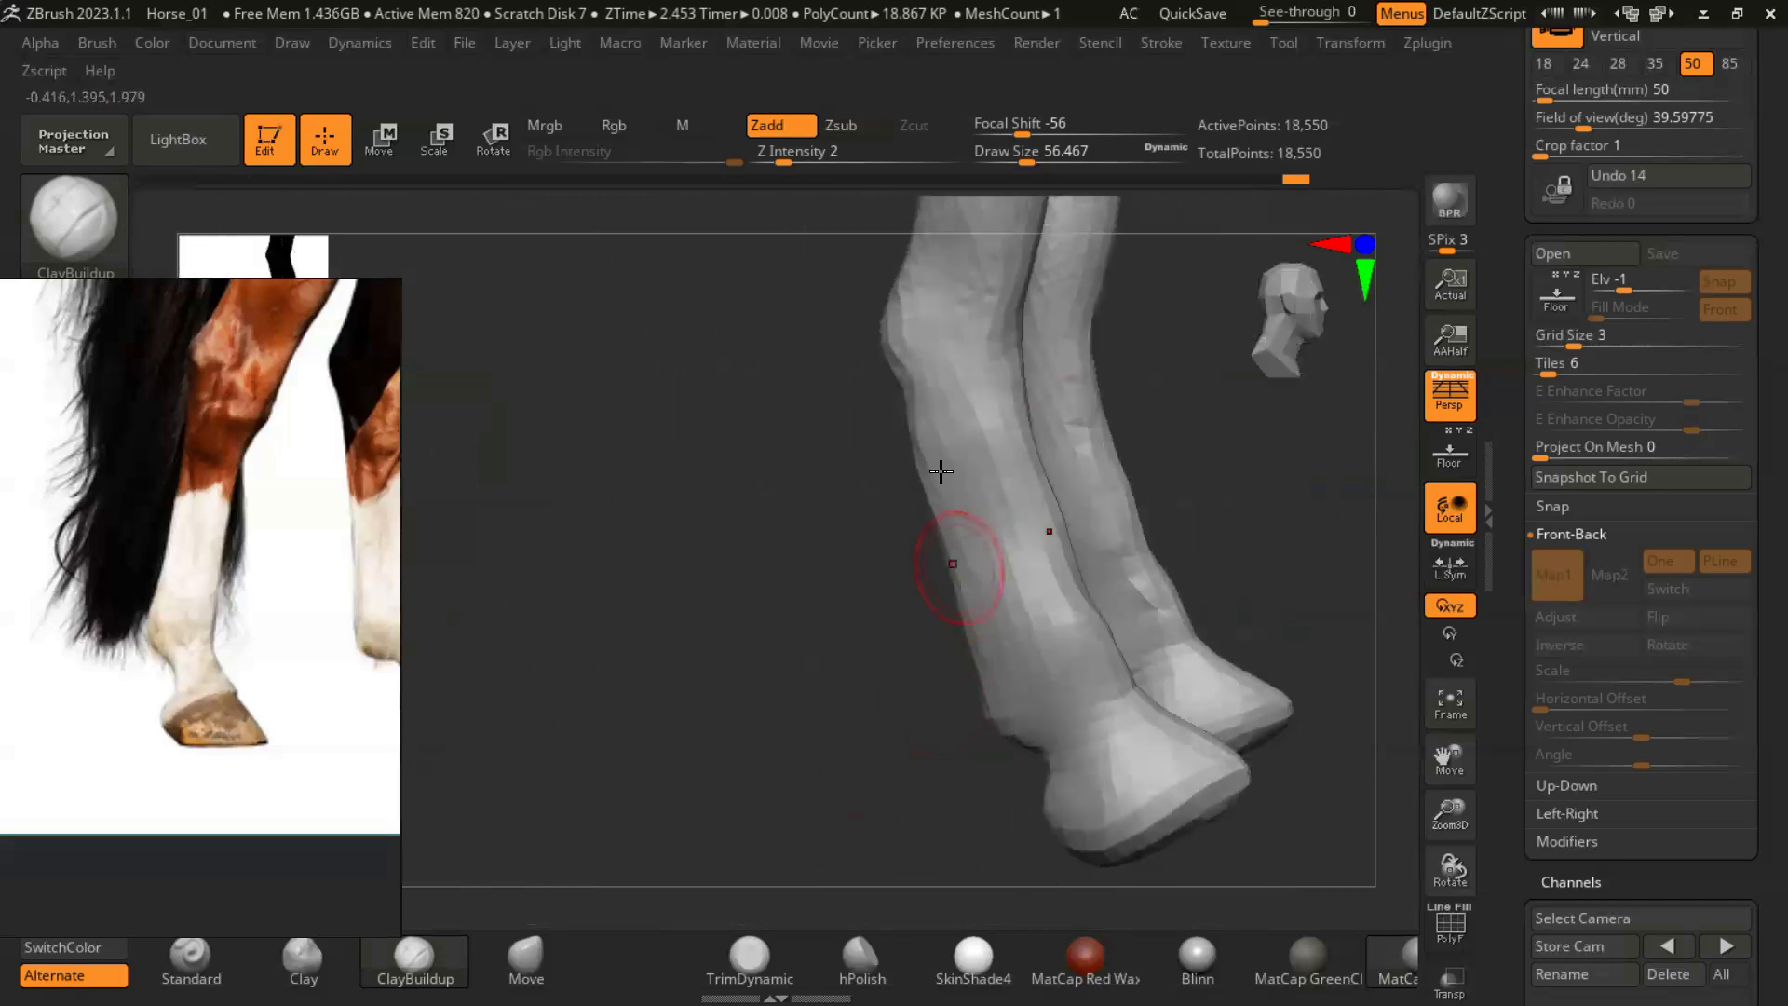
- Reshape the hindquarters and upper hind legs from behind with the Move brush at a draw size of about 262
{"action": "right_click_drag", "start_coordinate": [923, 453], "coordinate": [1193, 651]}
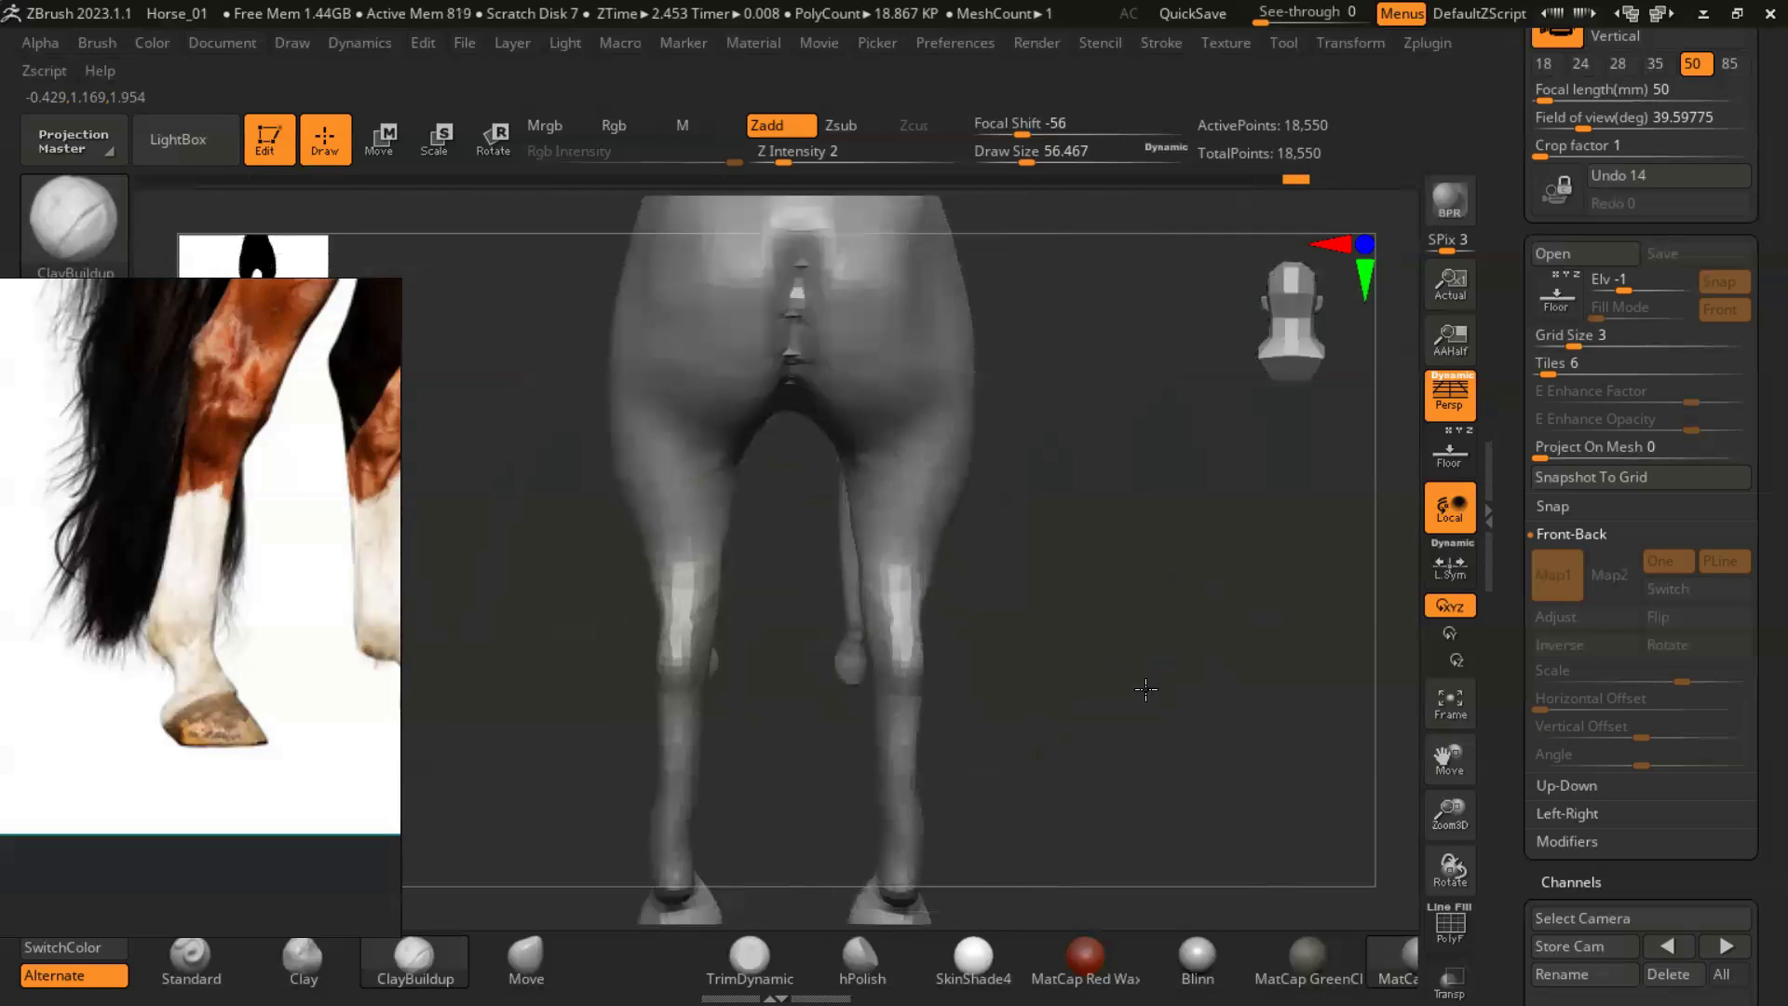
{"action": "key", "text": "b"}
{"action": "key", "text": "m"}
{"action": "key", "text": "v"}
{"action": "key", "text": "s"}
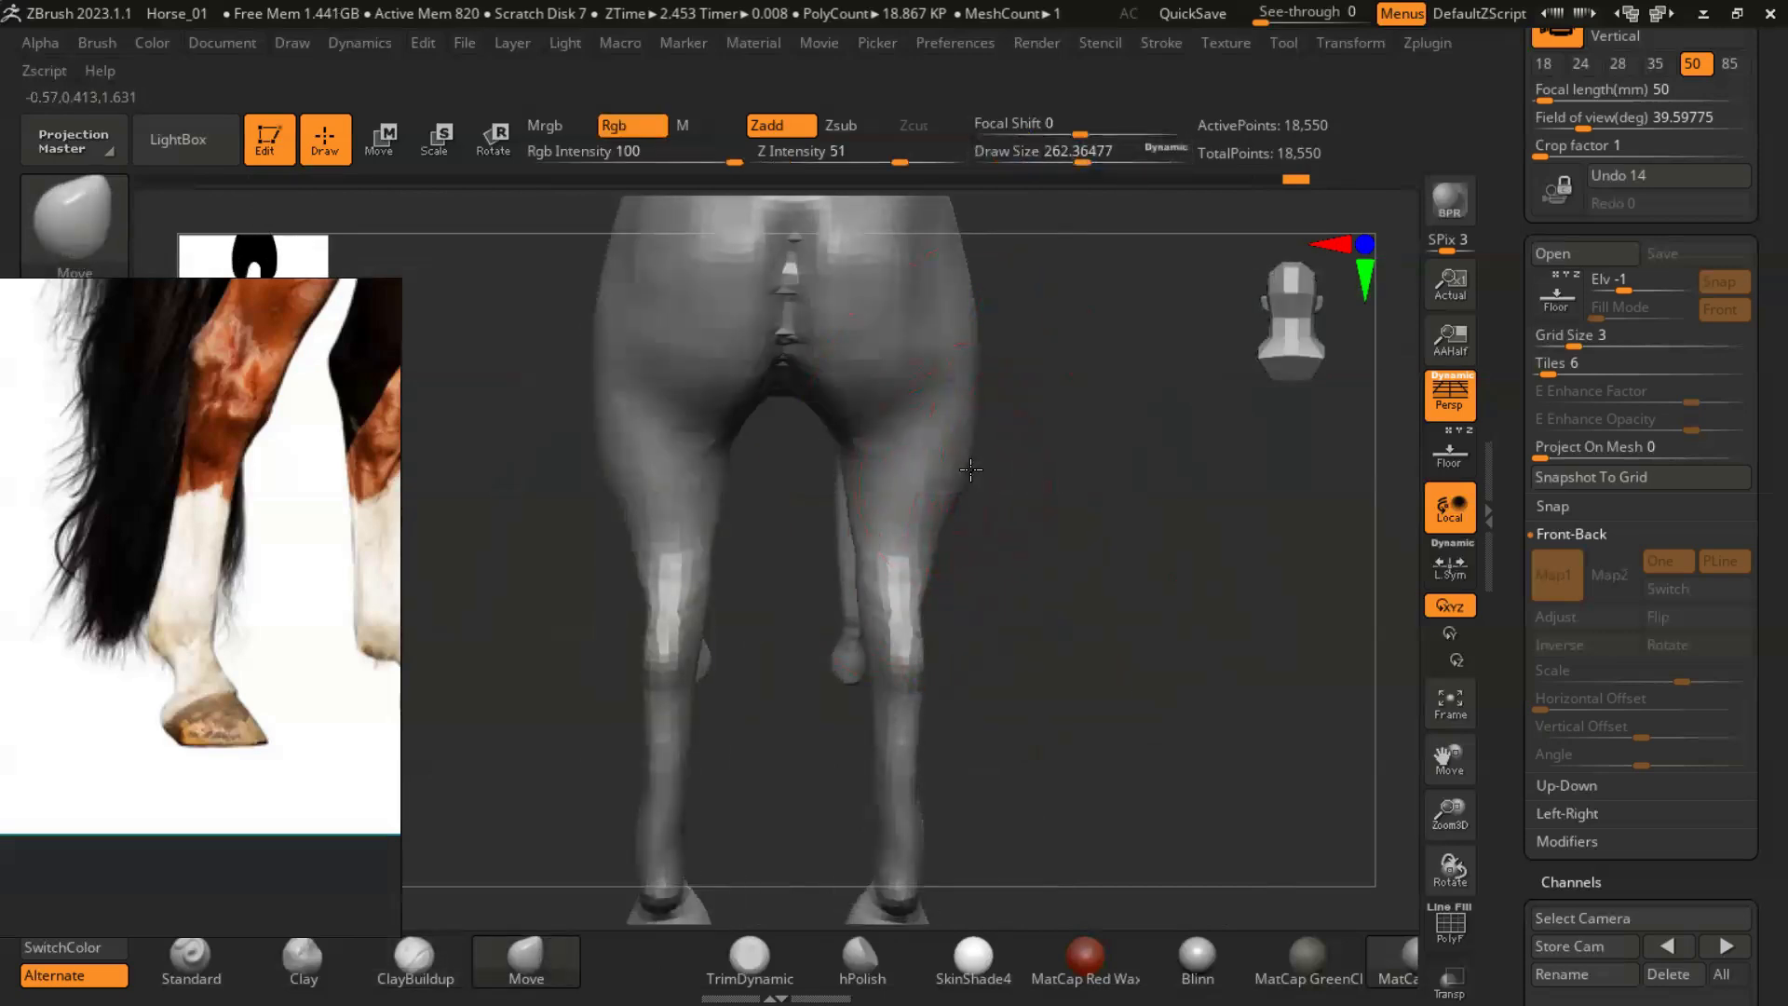
{"action": "right_click_drag", "start_coordinate": [1052, 460], "coordinate": [947, 490]}
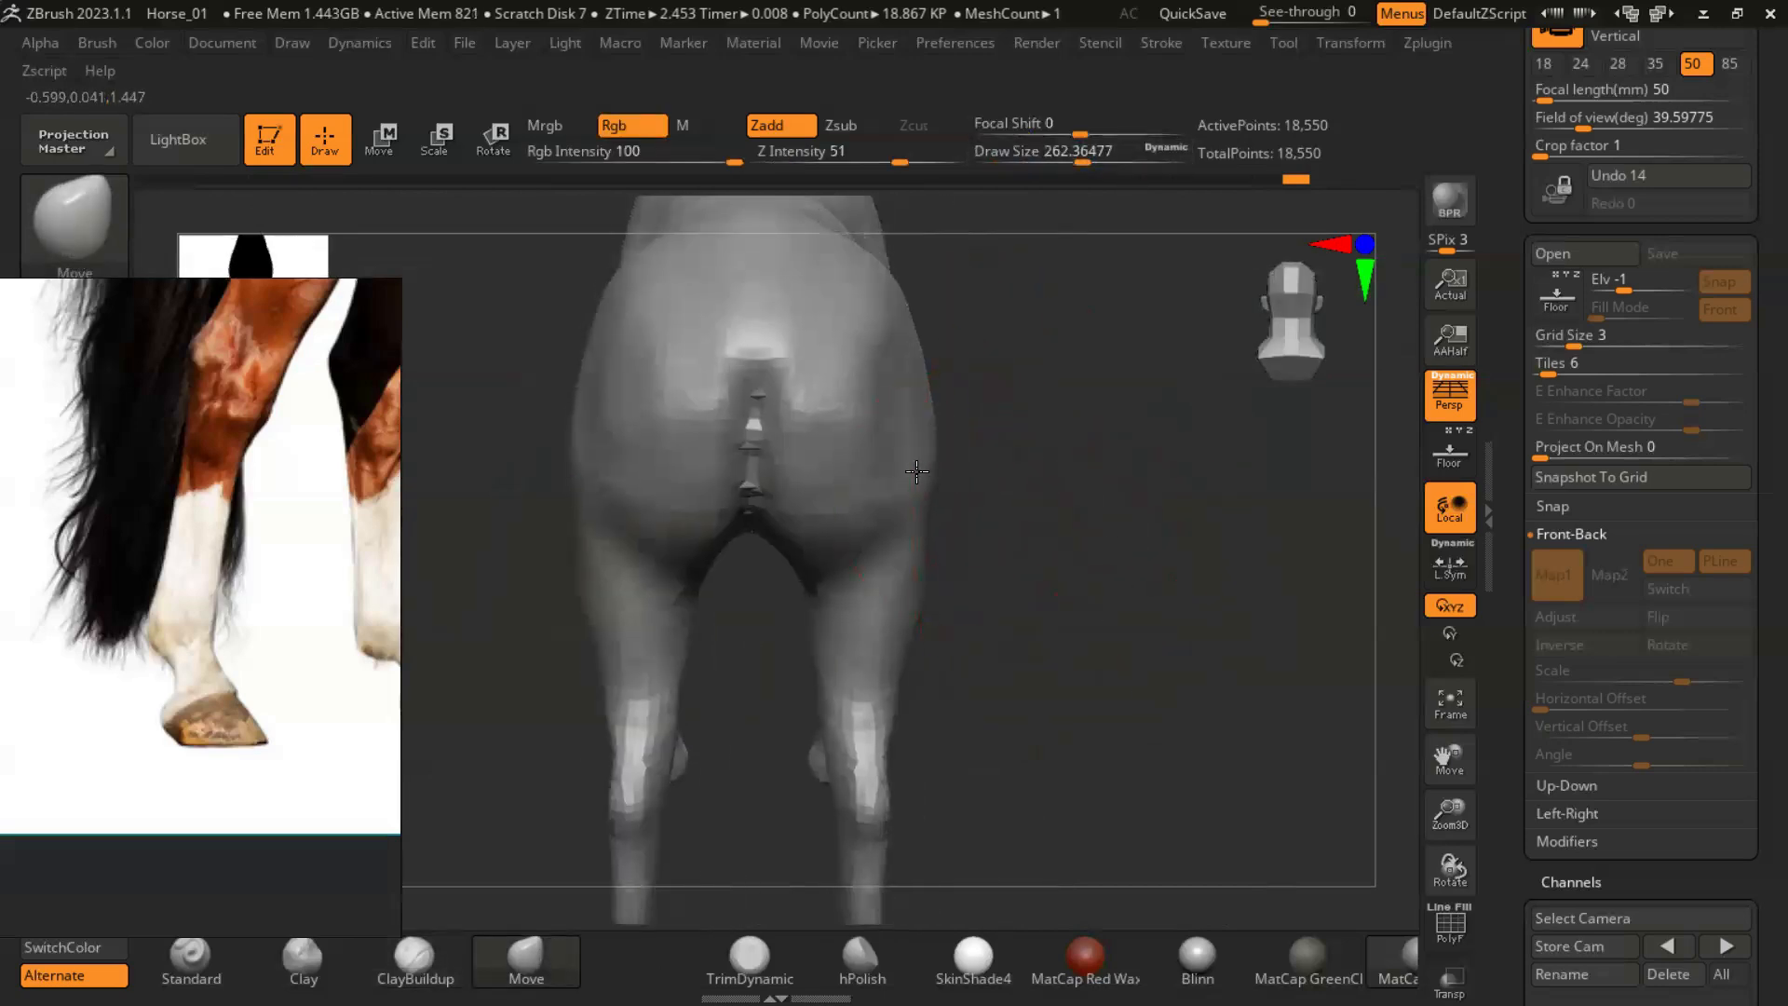
{"action": "right_click_drag", "start_coordinate": [1075, 525], "coordinate": [922, 608]}
- Bring the front legs of the model and of the reference photo into view for comparison
{"action": "scroll", "coordinate": [352, 531], "scroll_direction": "down", "scroll_amount": 7}
{"action": "left_click_drag", "start_coordinate": [352, 531], "coordinate": [279, 554]}
{"action": "scroll", "coordinate": [321, 584], "scroll_direction": "up", "scroll_amount": 6}
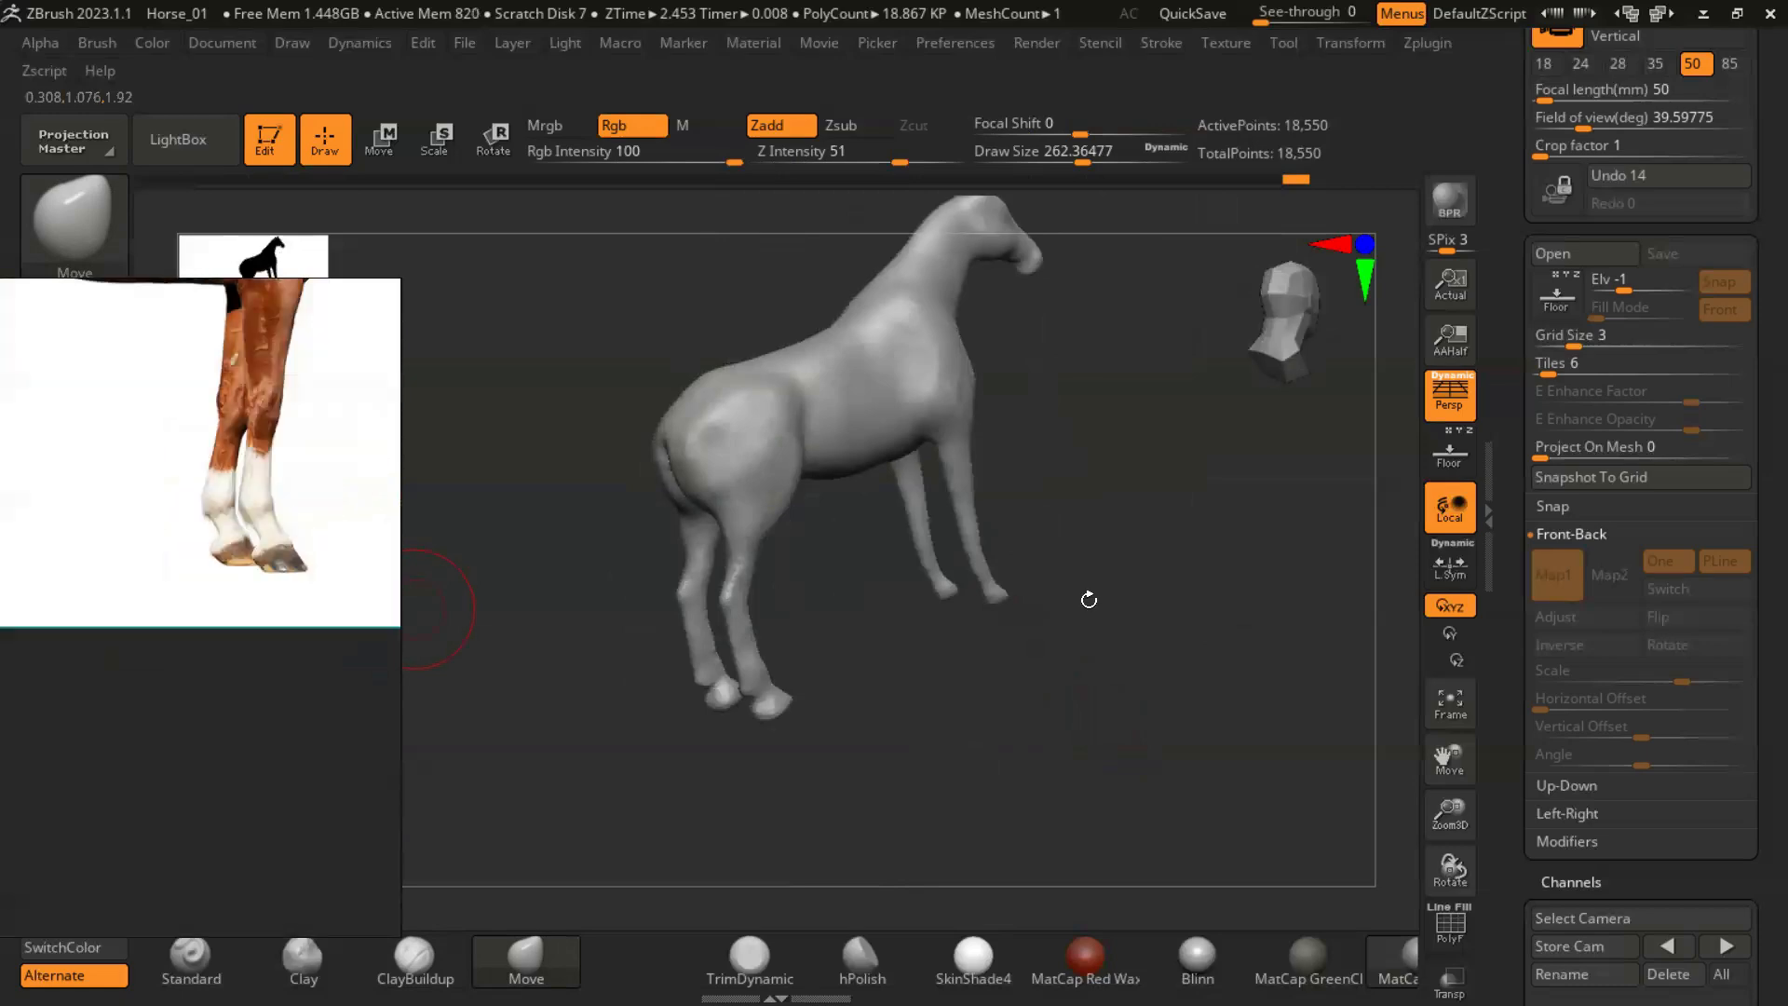
{"action": "right_click_drag", "start_coordinate": [1086, 599], "coordinate": [978, 585]}
{"action": "left_click_drag", "start_coordinate": [263, 478], "coordinate": [226, 598]}
{"action": "right_click_drag", "start_coordinate": [1089, 551], "coordinate": [1050, 596]}
{"action": "key", "text": "b"}
{"action": "key", "text": "d"}
{"action": "key", "text": "s"}
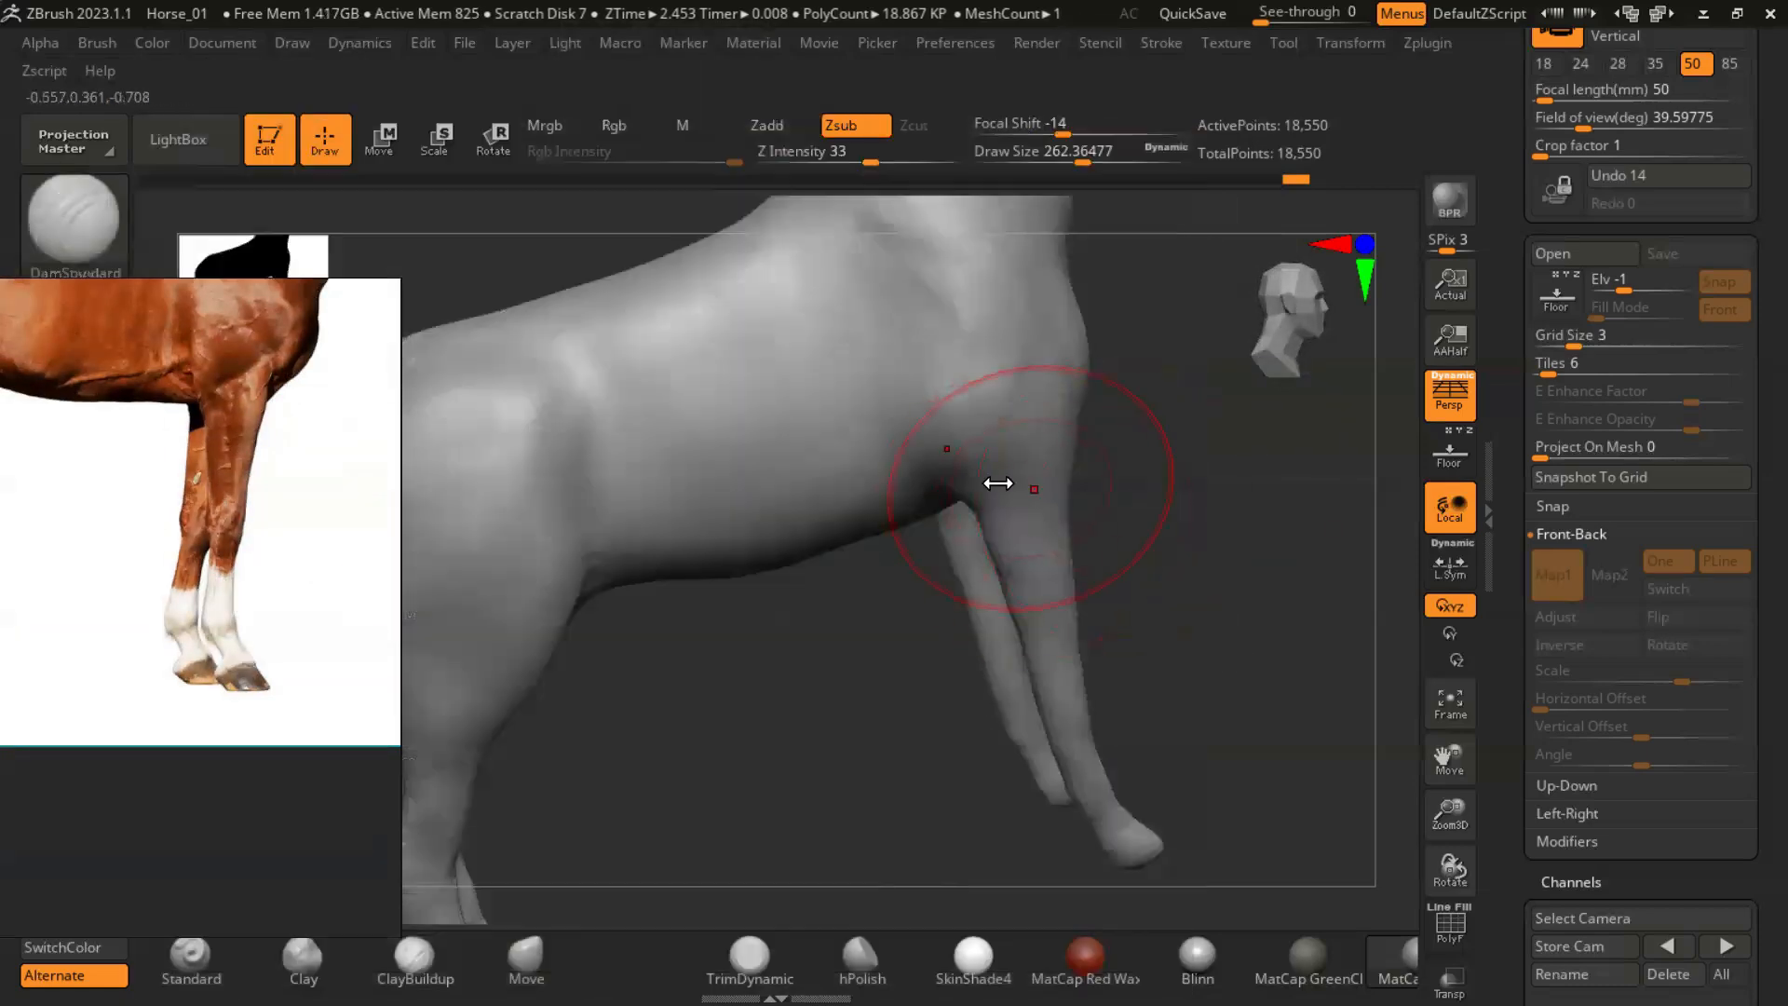
{"action": "key", "text": "ctrl+z"}
{"action": "left_click", "coordinate": [844, 156]}
{"action": "left_click_drag", "start_coordinate": [1062, 406], "coordinate": [998, 465]}
{"action": "key", "text": "ctrl+z"}
- Switch to the Move brush and isolate the lower front legs
{"action": "right_click_drag", "start_coordinate": [1227, 541], "coordinate": [514, 896]}
{"action": "left_click", "coordinate": [527, 959]}
{"action": "right_click_drag", "start_coordinate": [1276, 652], "coordinate": [1175, 585]}
{"action": "mouse_move", "coordinate": [1088, 439]}
{"action": "right_mouse_down"}
{"action": "mouse_move", "coordinate": [942, 459]}
{"action": "mouse_move", "coordinate": [974, 578]}
{"action": "mouse_move", "coordinate": [894, 559]}
{"action": "mouse_move", "coordinate": [721, 577]}
{"action": "mouse_move", "coordinate": [751, 626]}
{"action": "mouse_move", "coordinate": [791, 620]}
{"action": "mouse_move", "coordinate": [950, 416]}
{"action": "mouse_move", "coordinate": [959, 627]}
{"action": "mouse_move", "coordinate": [1093, 519]}
{"action": "mouse_move", "coordinate": [926, 591]}
{"action": "right_mouse_up"}
{"action": "left_click_drag", "start_coordinate": [926, 591], "coordinate": [1323, 884], "text": "ctrl+shift"}
{"action": "mouse_move", "coordinate": [1282, 752]}
{"action": "right_mouse_down"}
{"action": "mouse_move", "coordinate": [1209, 686]}
{"action": "mouse_move", "coordinate": [1130, 707]}
{"action": "mouse_move", "coordinate": [1112, 649]}
{"action": "mouse_move", "coordinate": [918, 471]}
{"action": "mouse_move", "coordinate": [1101, 630]}
{"action": "mouse_move", "coordinate": [1195, 558]}
{"action": "mouse_move", "coordinate": [1157, 639]}
{"action": "mouse_move", "coordinate": [941, 690]}
{"action": "mouse_move", "coordinate": [974, 717]}
{"action": "right_mouse_up"}
- Flatten the soles of the front hooves and refine the fetlocks with the Move brush at a draw size of about 49
{"action": "key", "text": "s"}
{"action": "left_click_drag", "start_coordinate": [926, 667], "coordinate": [908, 668]}
{"action": "mouse_move", "coordinate": [1074, 723]}
{"action": "right_mouse_down"}
{"action": "mouse_move", "coordinate": [1145, 672]}
{"action": "mouse_move", "coordinate": [932, 674]}
{"action": "mouse_move", "coordinate": [1170, 595]}
{"action": "mouse_move", "coordinate": [1022, 595]}
{"action": "mouse_move", "coordinate": [1183, 409]}
{"action": "right_mouse_up"}
{"action": "left_click_drag", "start_coordinate": [1175, 588], "coordinate": [1129, 543]}
{"action": "mouse_move", "coordinate": [944, 587]}
{"action": "left_mouse_down"}
{"action": "mouse_move", "coordinate": [895, 659]}
{"action": "mouse_move", "coordinate": [900, 715]}
{"action": "left_mouse_up"}
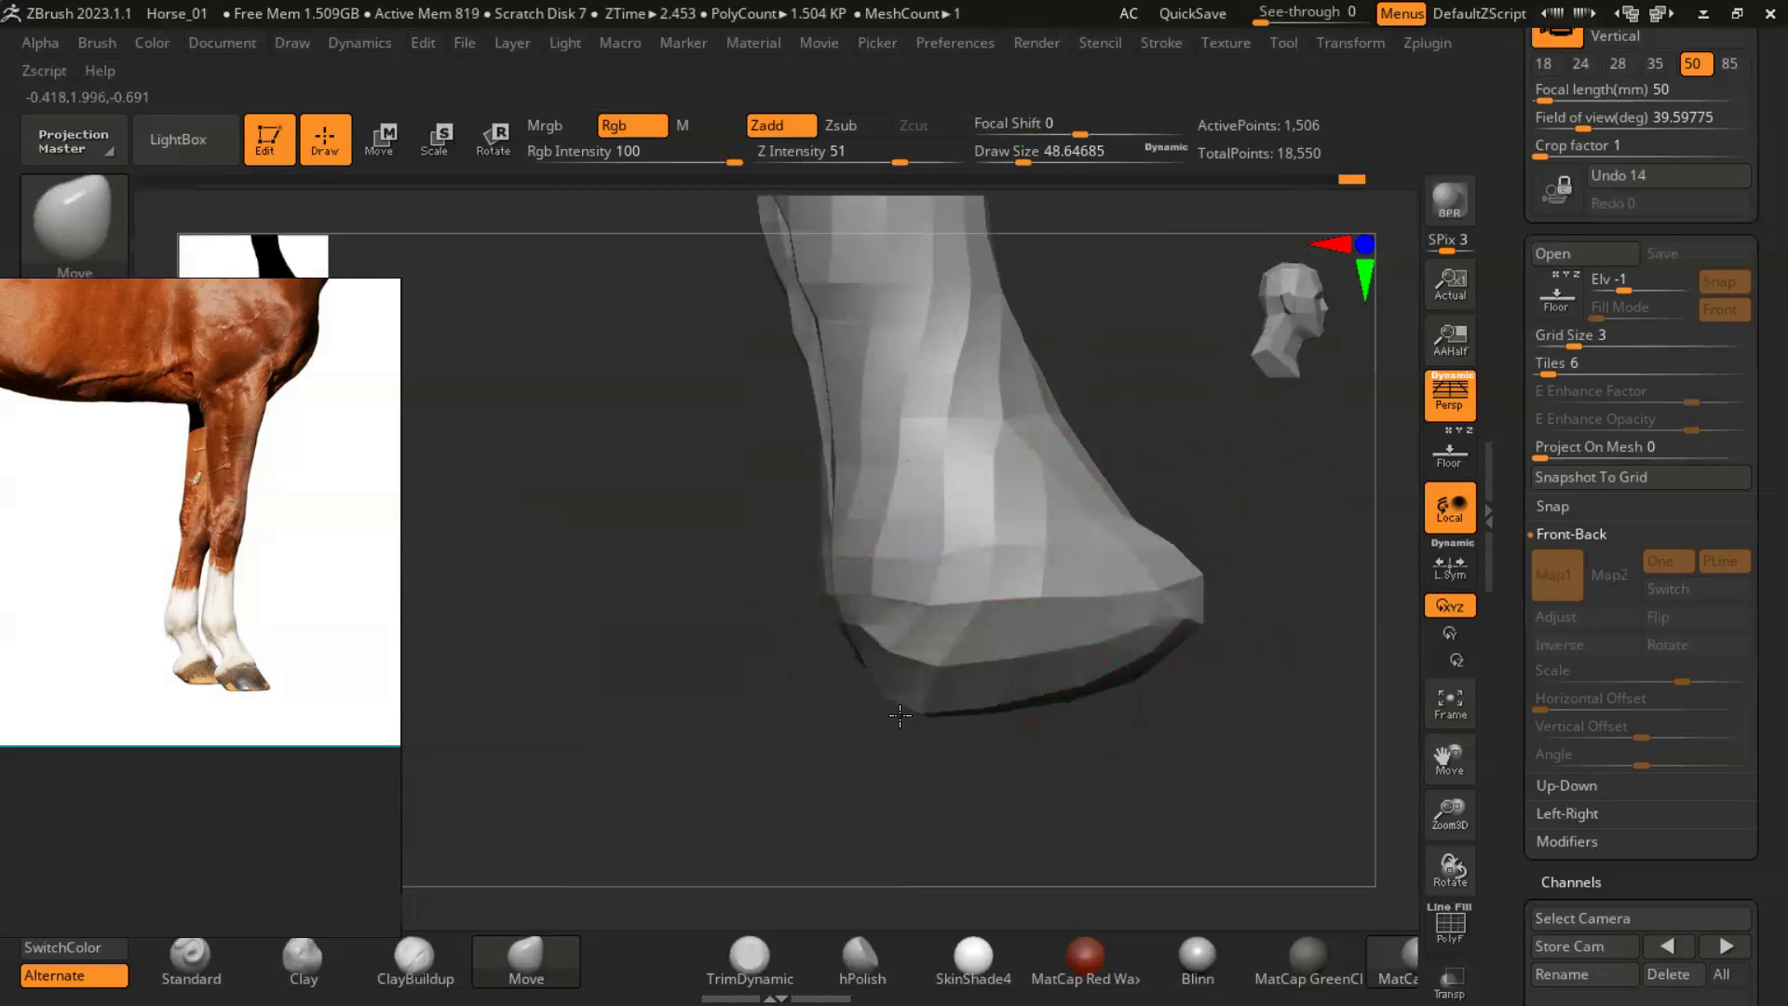
{"action": "left_click_drag", "start_coordinate": [1175, 705], "coordinate": [901, 673]}
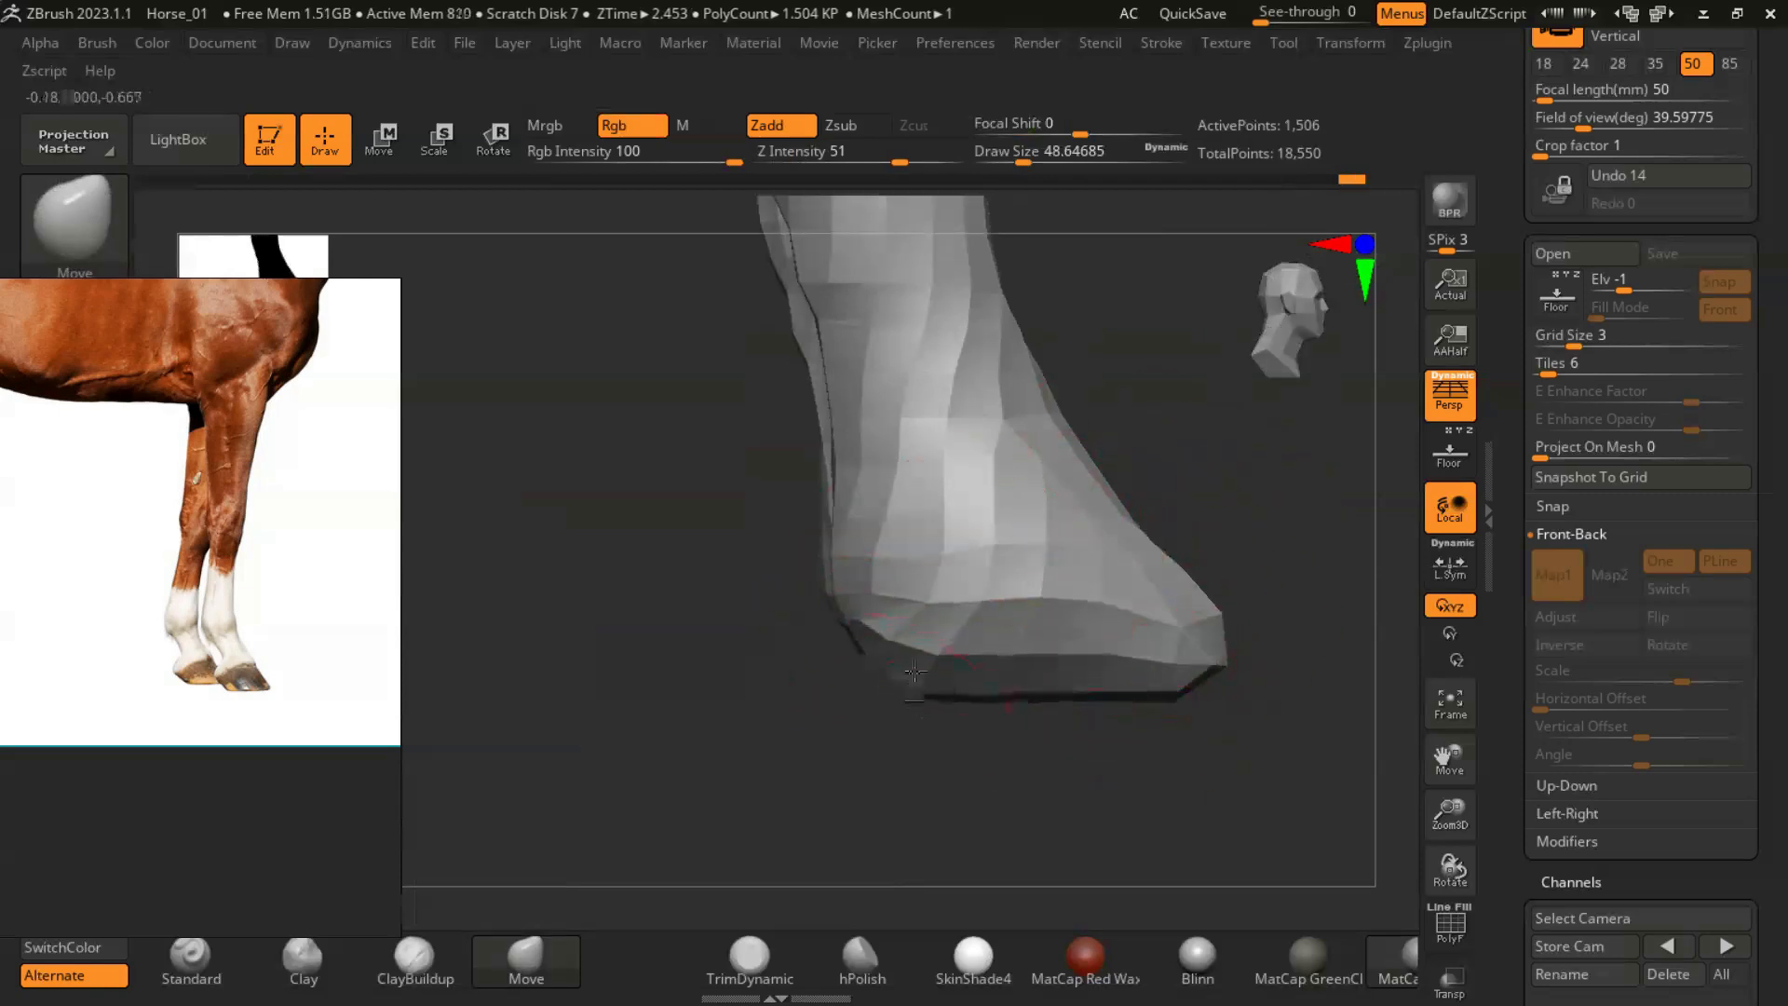
{"action": "left_click_drag", "start_coordinate": [1158, 444], "coordinate": [789, 508]}
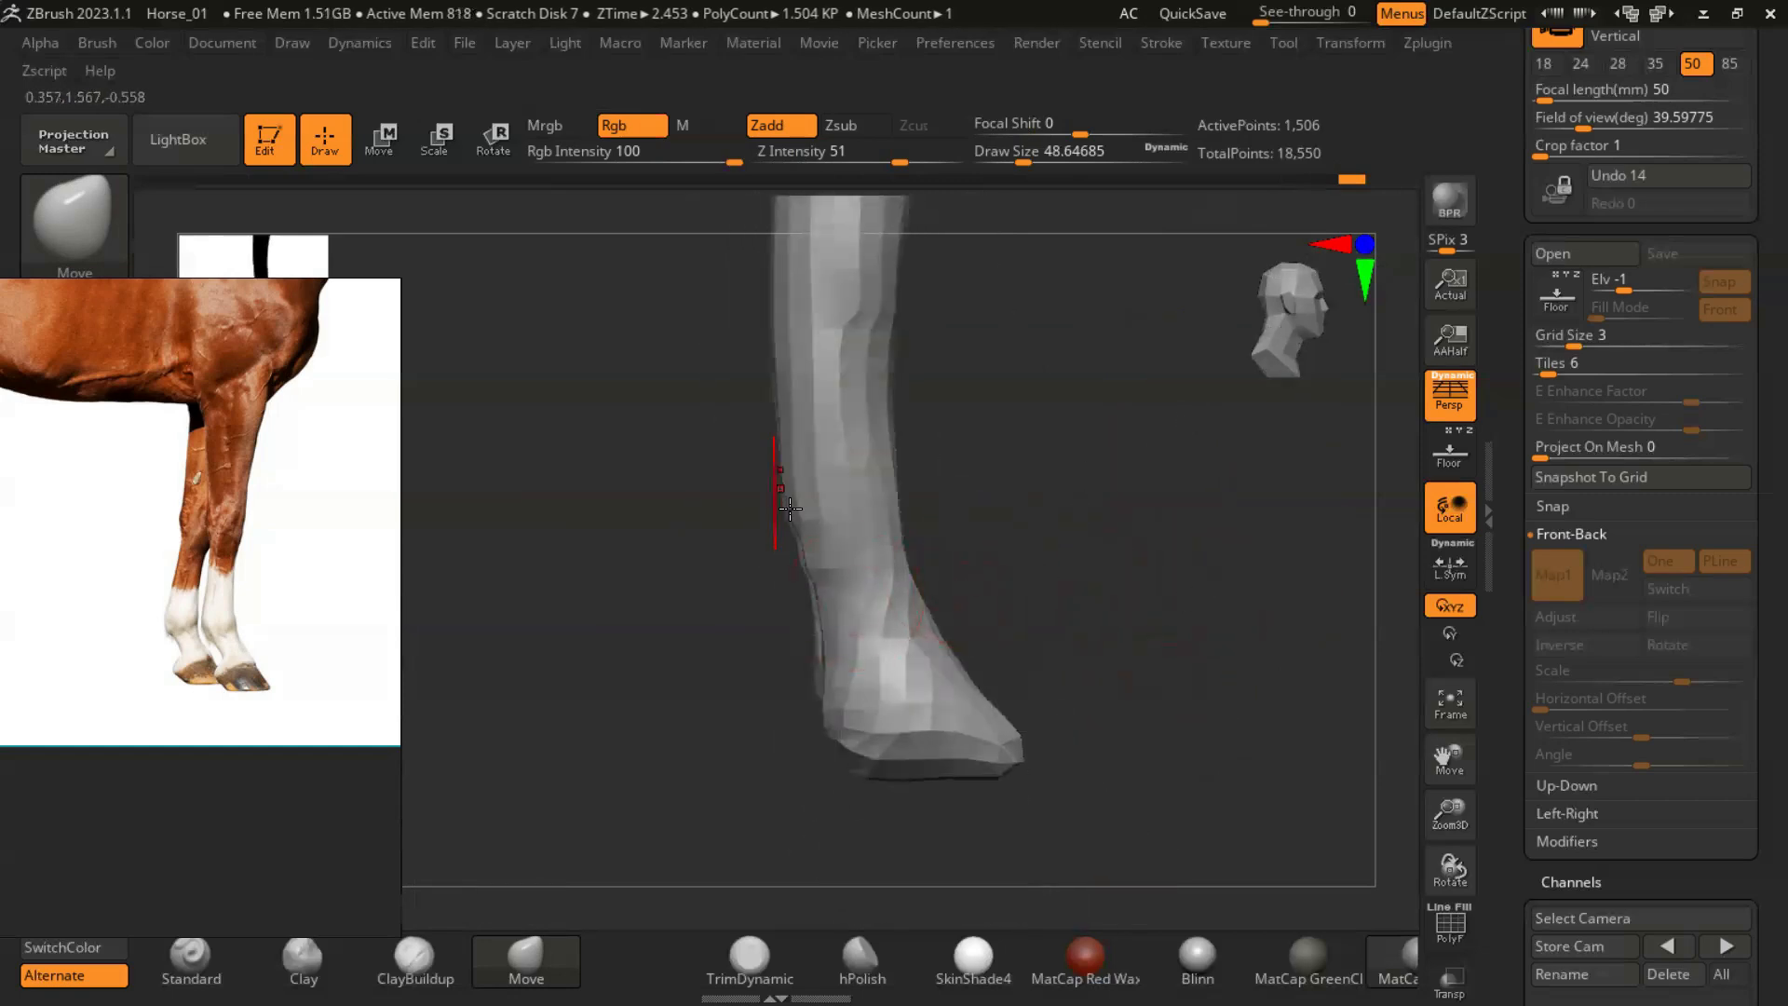
{"action": "mouse_move", "coordinate": [775, 533]}
{"action": "left_mouse_down"}
{"action": "mouse_move", "coordinate": [1190, 646]}
{"action": "mouse_move", "coordinate": [887, 741]}
{"action": "left_mouse_up"}
- Adjust the toes of the front hooves with the Move brush at a draw size of about 56, and show the whole horse
{"action": "key", "text": "s"}
{"action": "left_click", "coordinate": [1014, 659]}
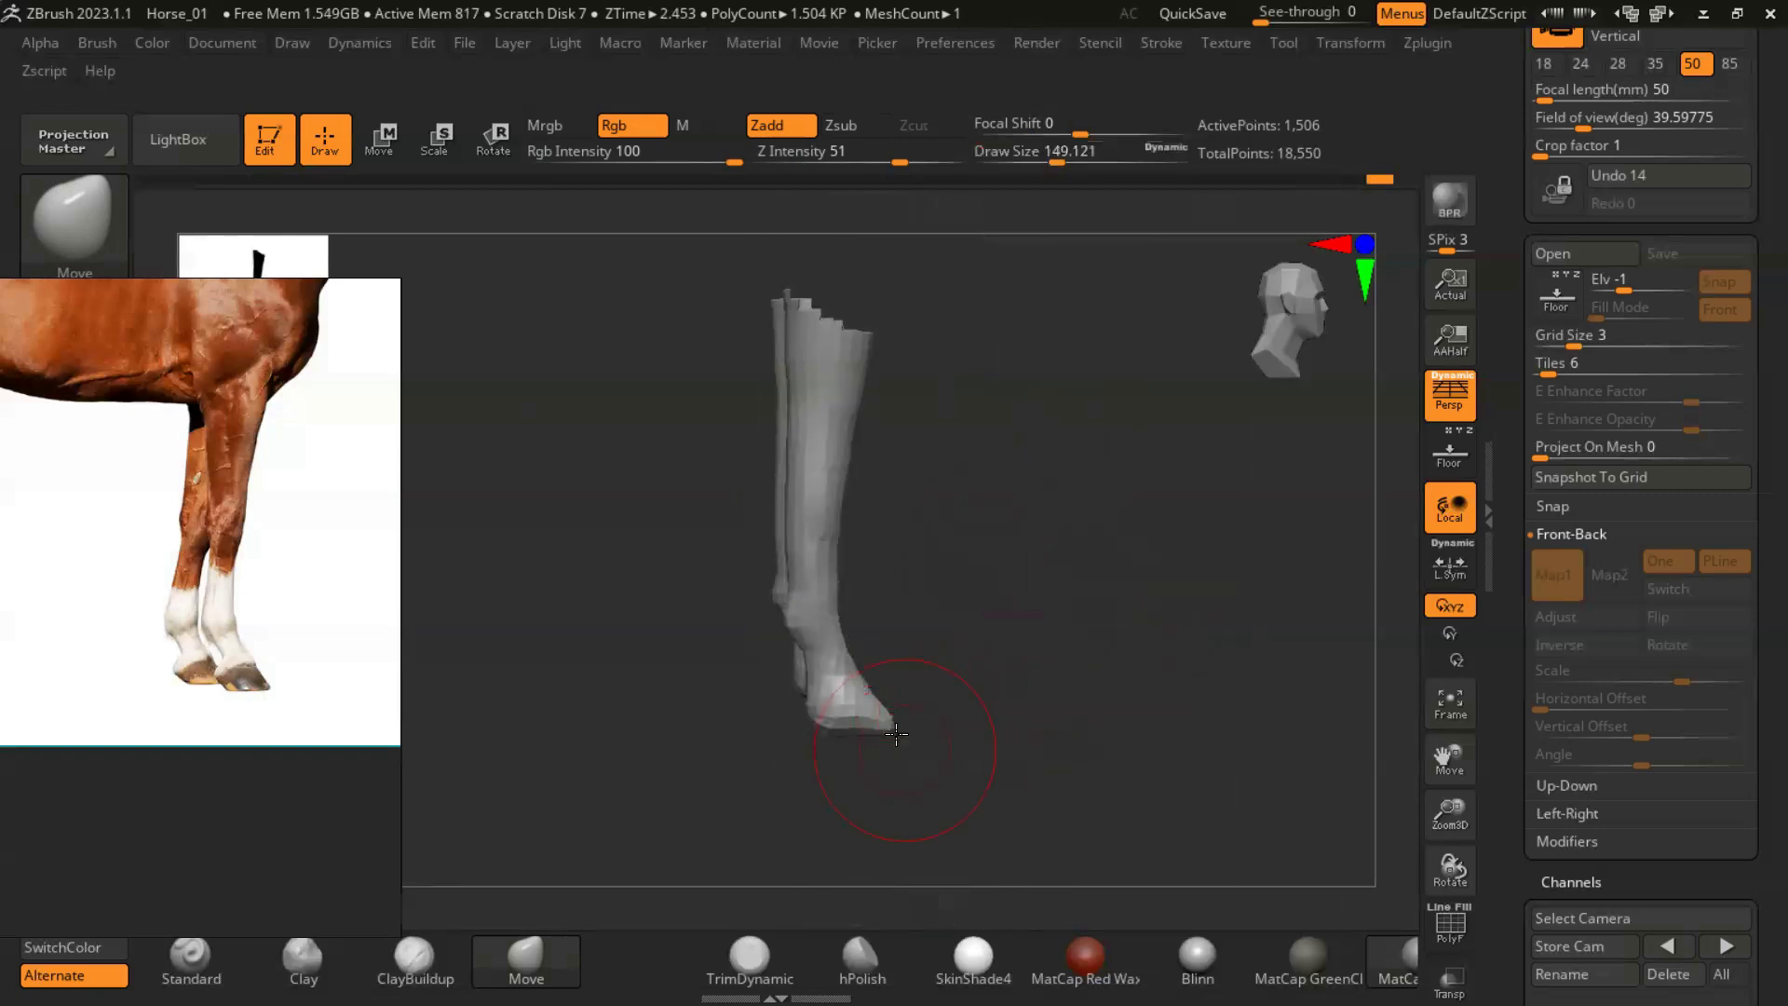
{"action": "key", "text": "s"}
{"action": "left_click", "coordinate": [892, 710]}
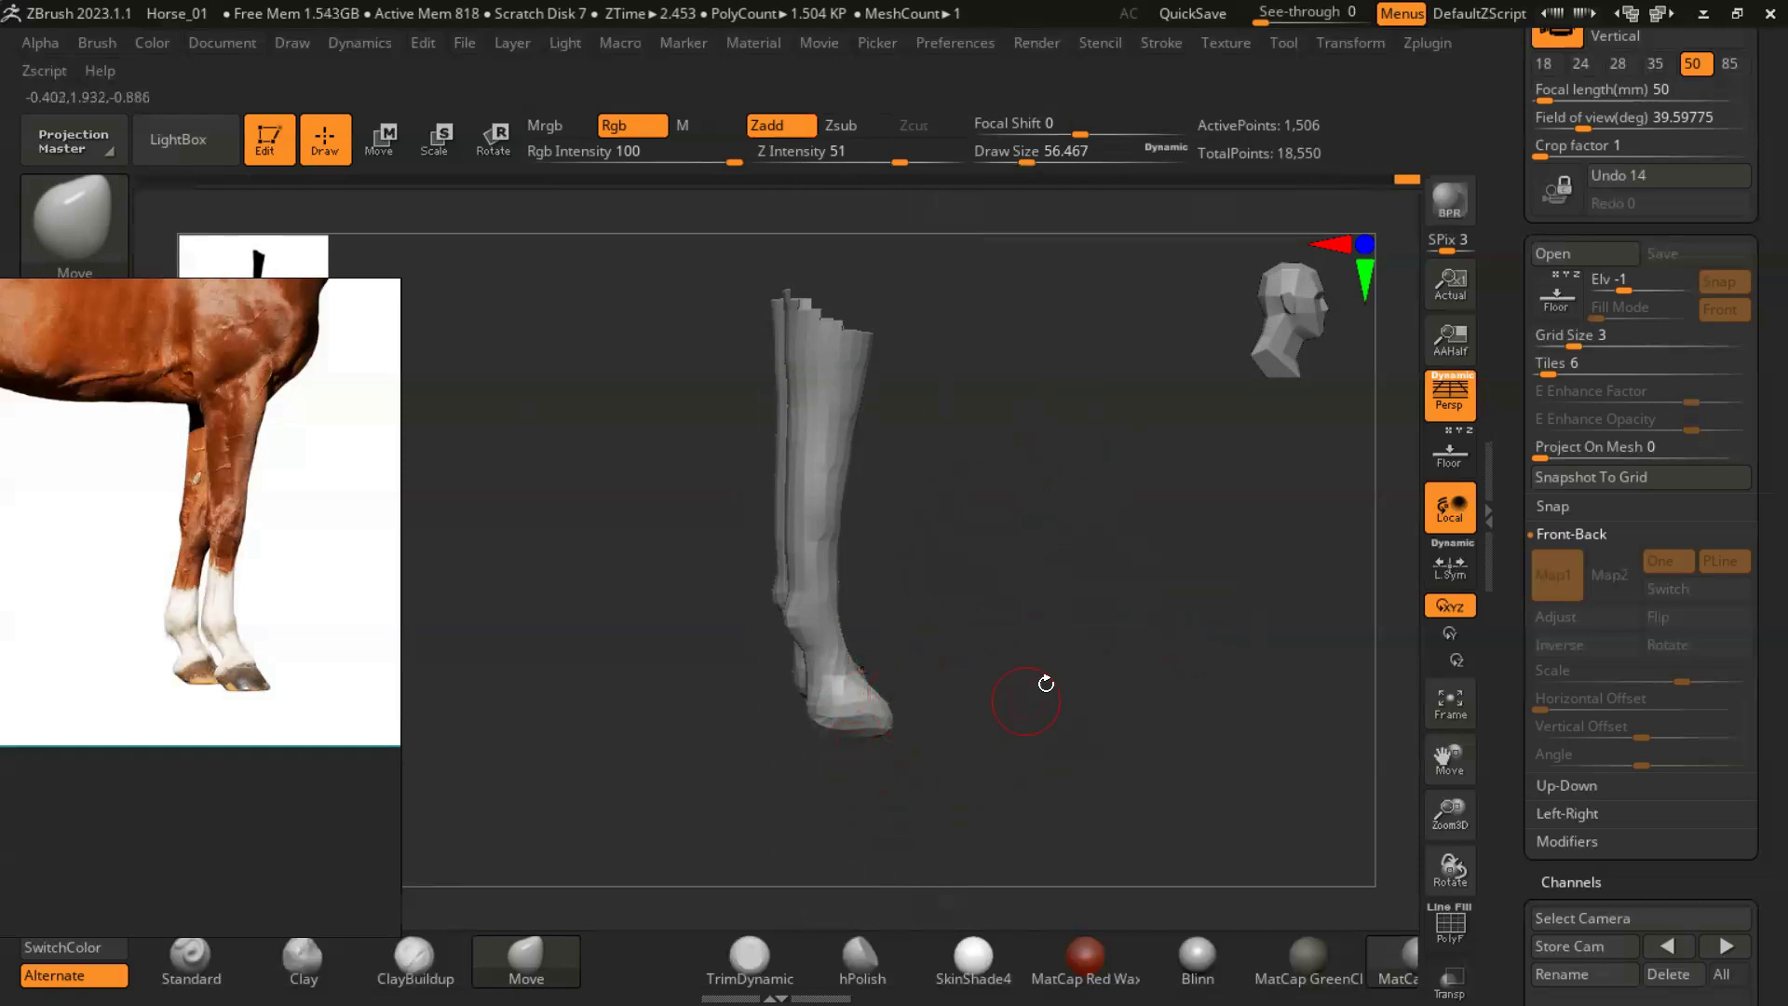
{"action": "left_click", "coordinate": [1046, 534], "text": "ctrl+shift"}
{"action": "left_click_drag", "start_coordinate": [1046, 534], "coordinate": [990, 659], "text": "alt"}
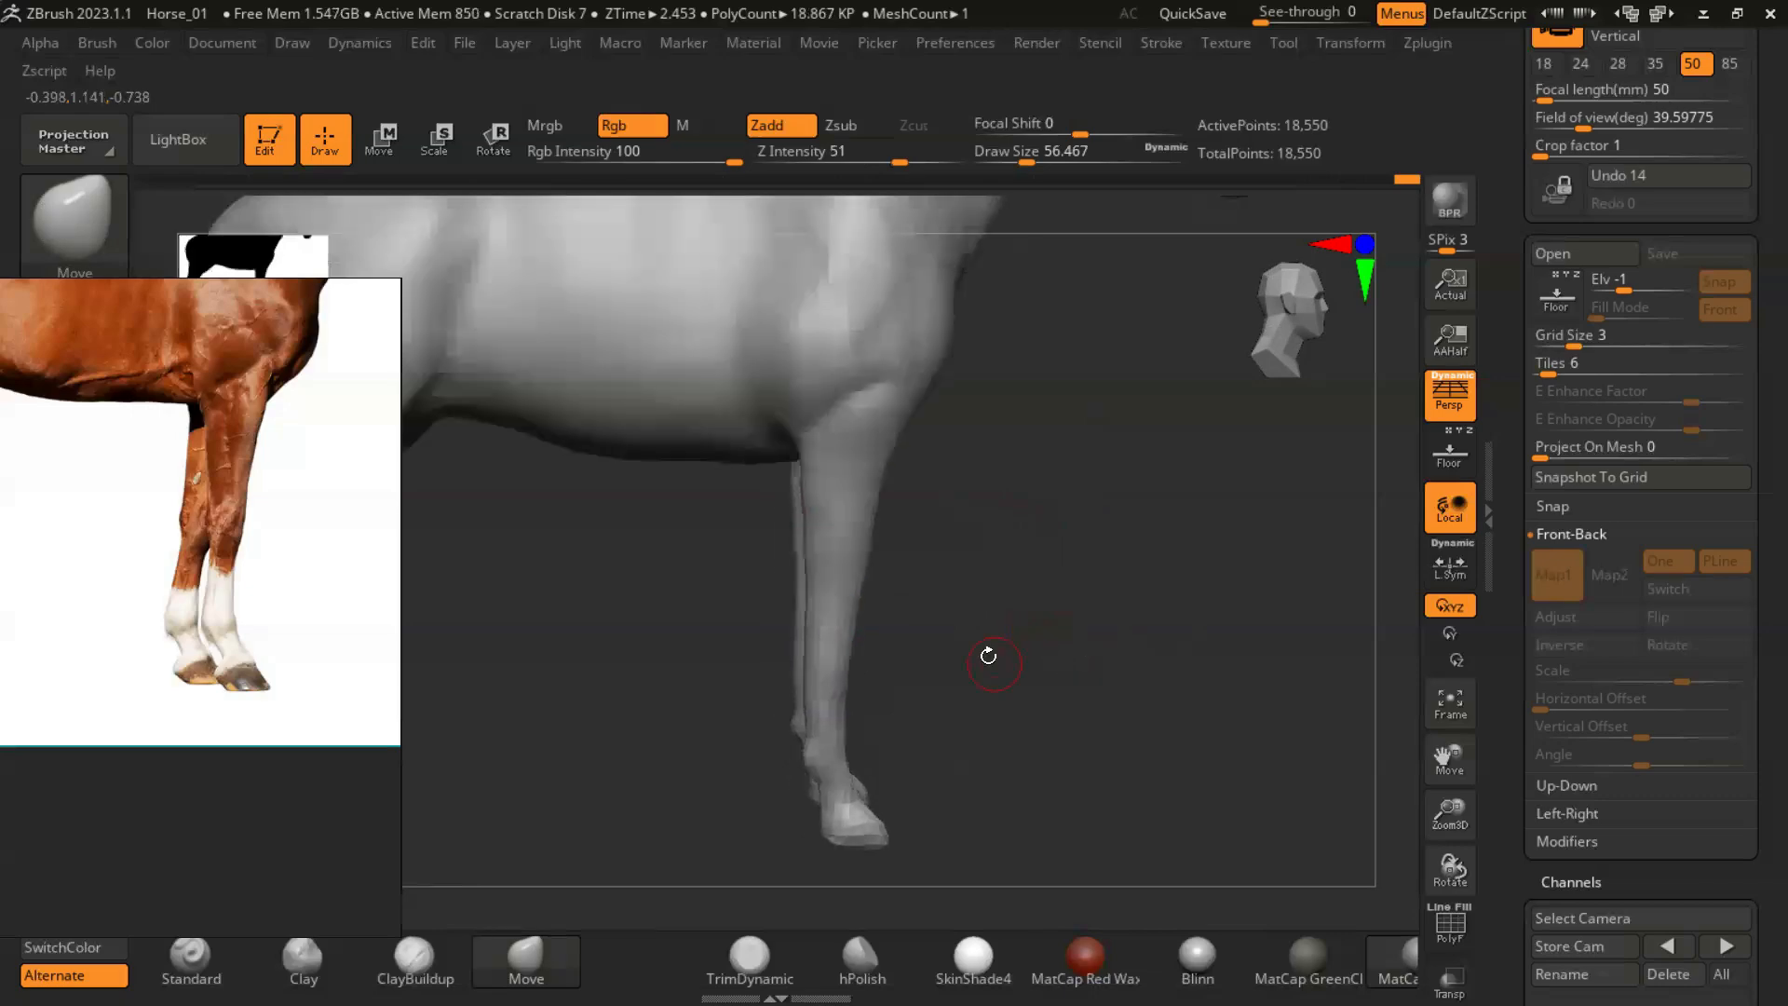
- Thicken the front knees with the Inflat brush at a draw size of about 104, and refine the front legs with the Move brush
{"action": "left_click", "coordinate": [67, 233]}
{"action": "left_click", "coordinate": [363, 193]}
{"action": "key", "text": "s"}
{"action": "left_click", "coordinate": [856, 604]}
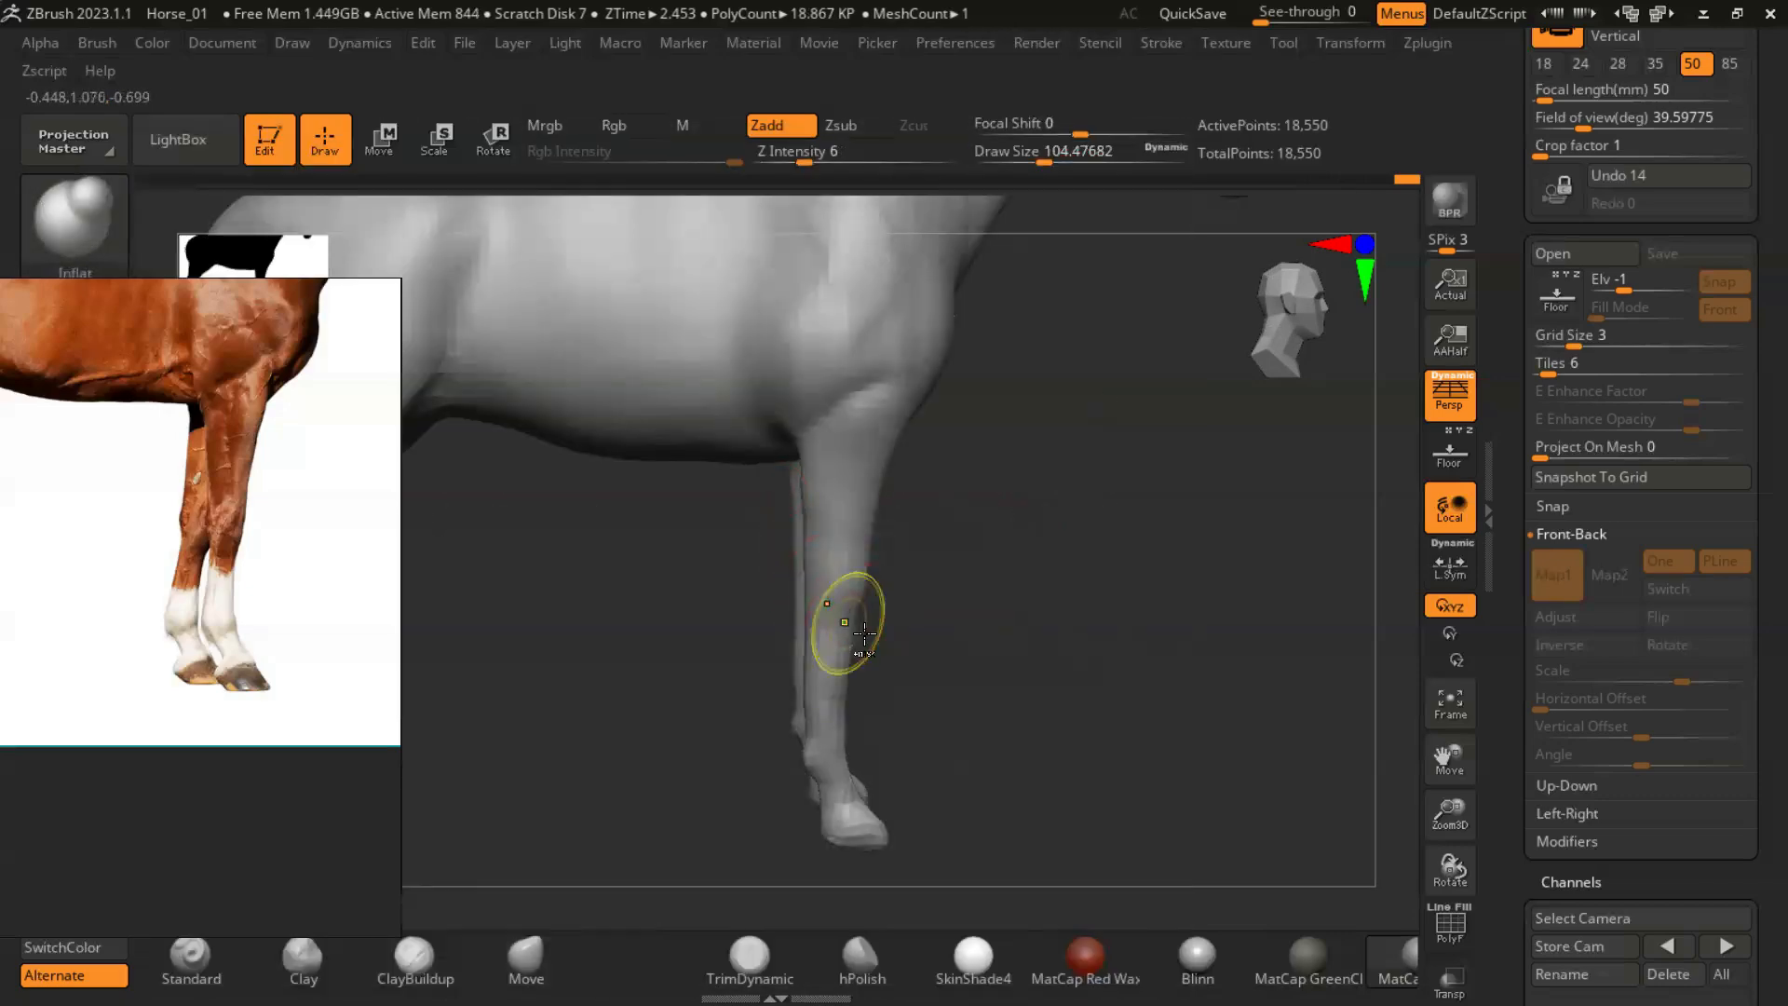
{"action": "mouse_move", "coordinate": [846, 596]}
{"action": "right_mouse_down"}
{"action": "mouse_move", "coordinate": [1058, 679]}
{"action": "mouse_move", "coordinate": [1105, 685]}
{"action": "mouse_move", "coordinate": [1071, 652]}
{"action": "mouse_move", "coordinate": [1085, 631]}
{"action": "mouse_move", "coordinate": [1165, 659]}
{"action": "mouse_move", "coordinate": [1051, 684]}
{"action": "mouse_move", "coordinate": [1028, 669]}
{"action": "right_mouse_up"}
{"action": "left_click", "coordinate": [514, 953]}
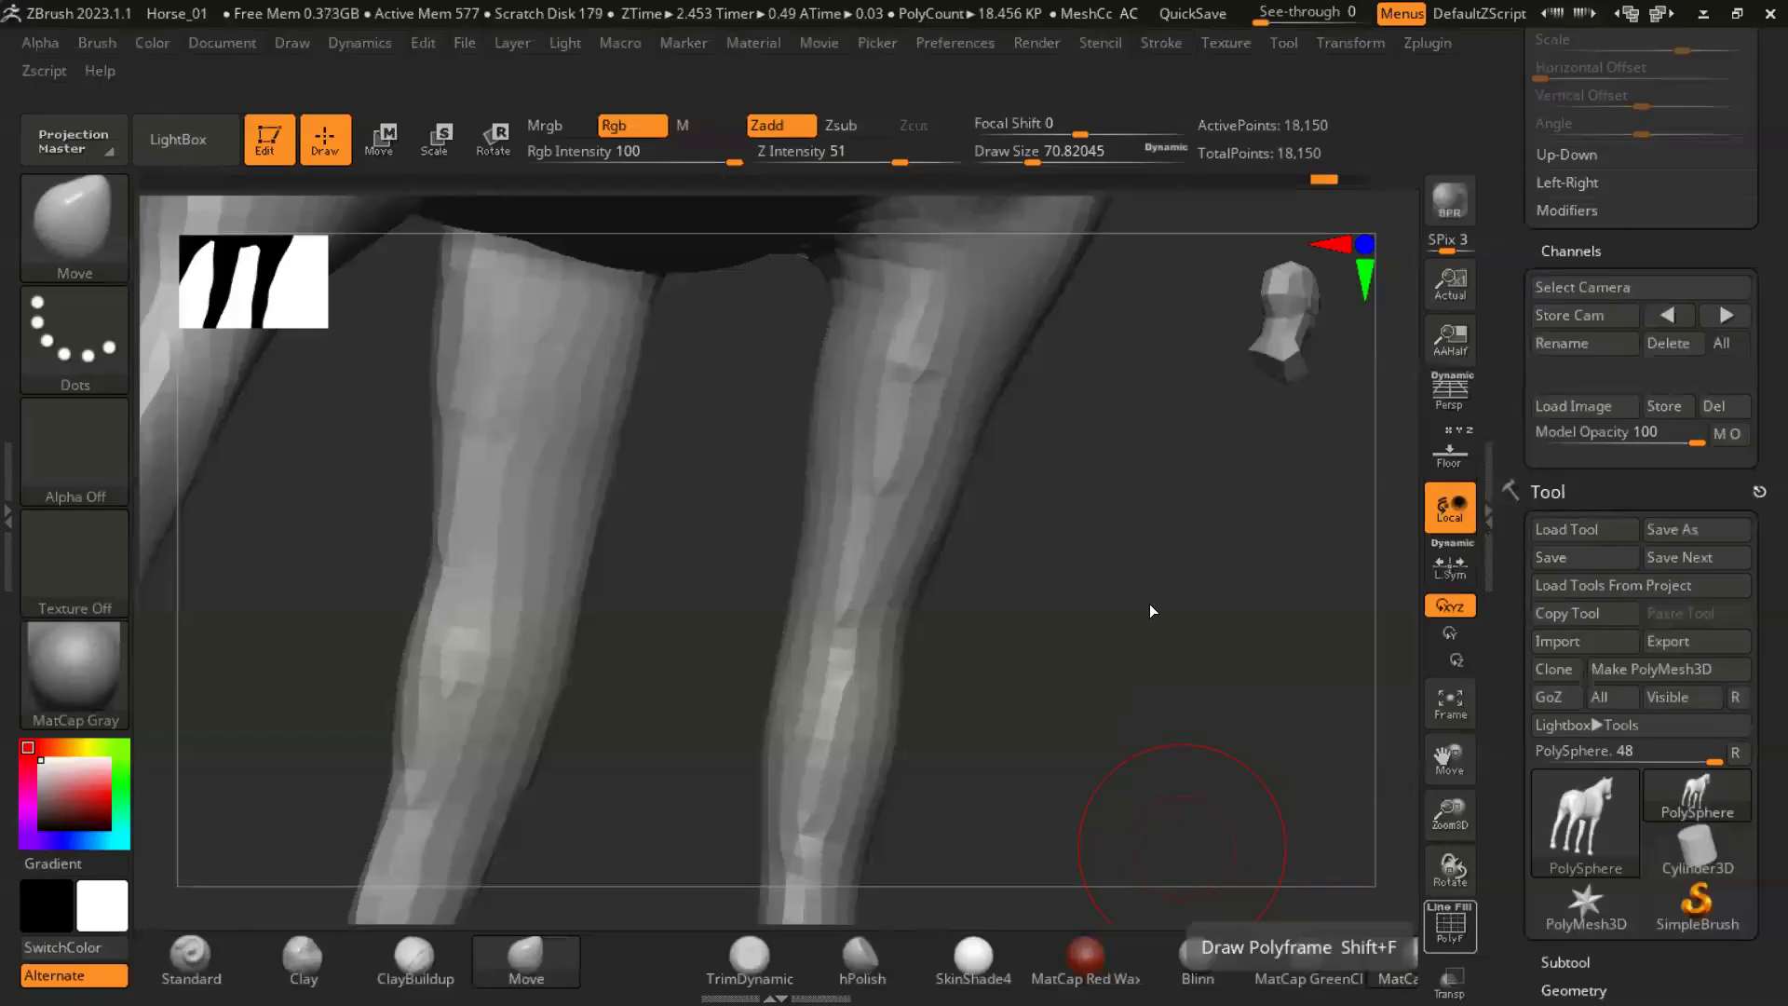
{"action": "right_click_drag", "start_coordinate": [1149, 606], "coordinate": [1247, 615]}
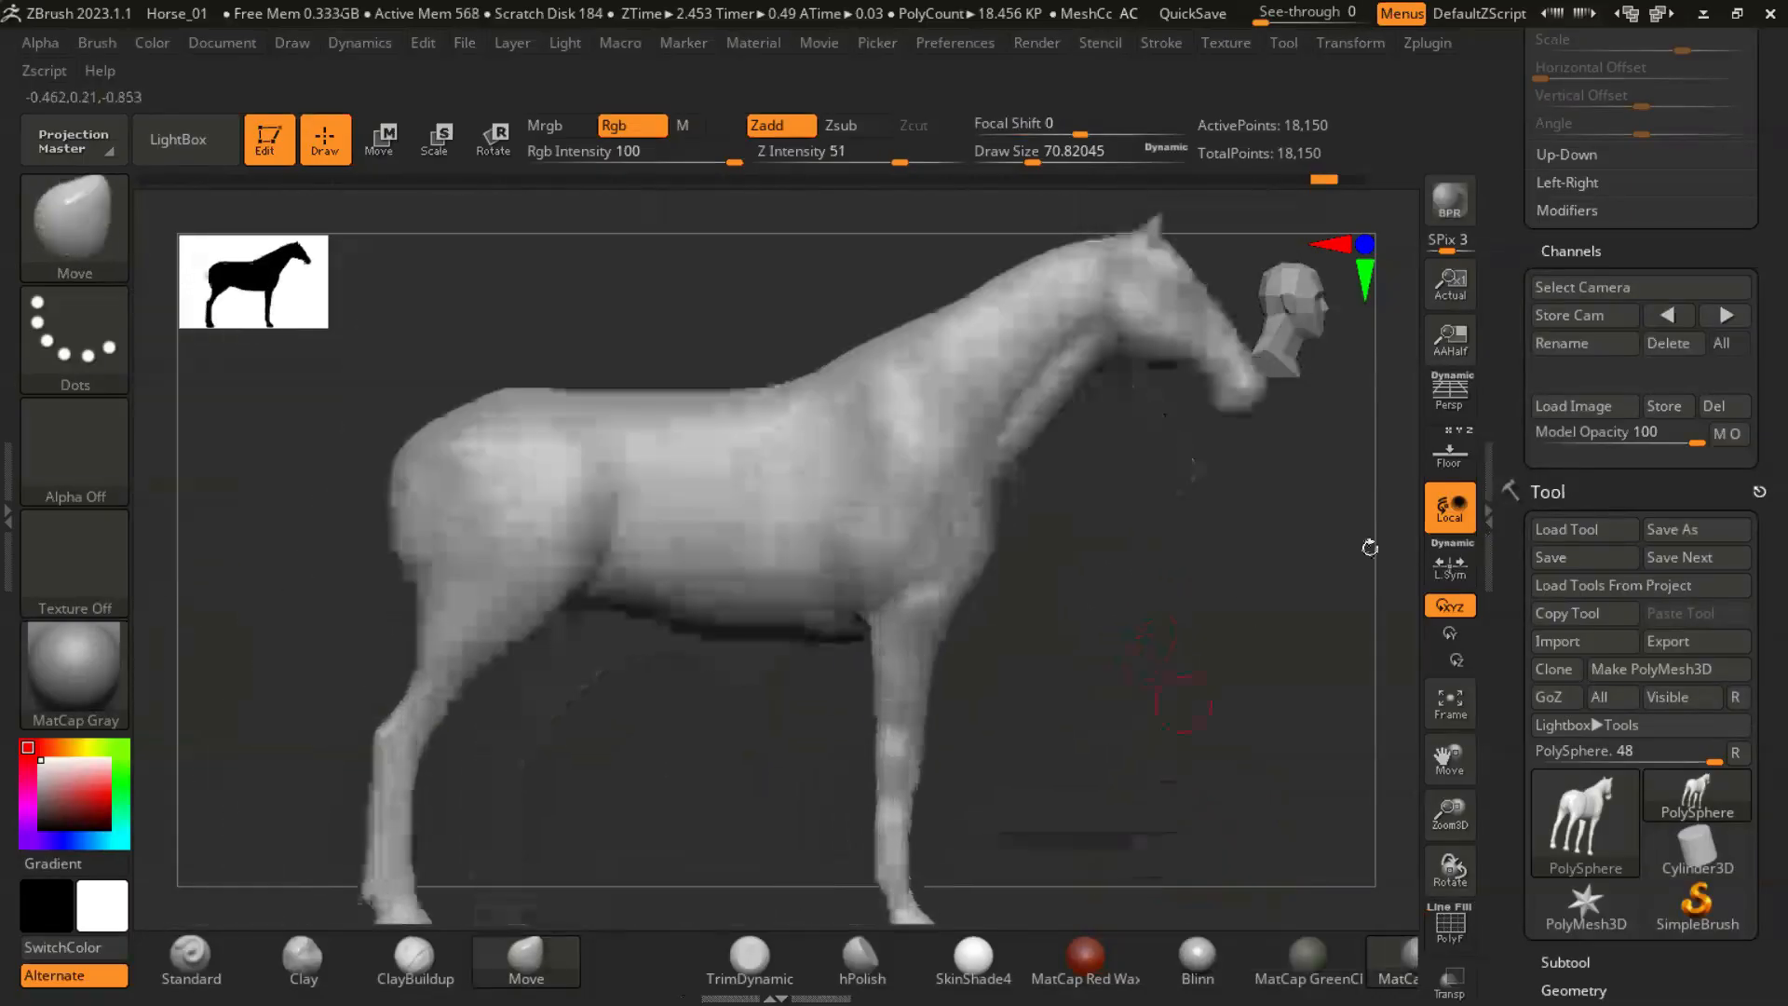
- Turn on the floor grid and open its Left-Right image settings
{"action": "left_click", "coordinate": [1441, 466]}
{"action": "left_click", "coordinate": [1452, 465]}
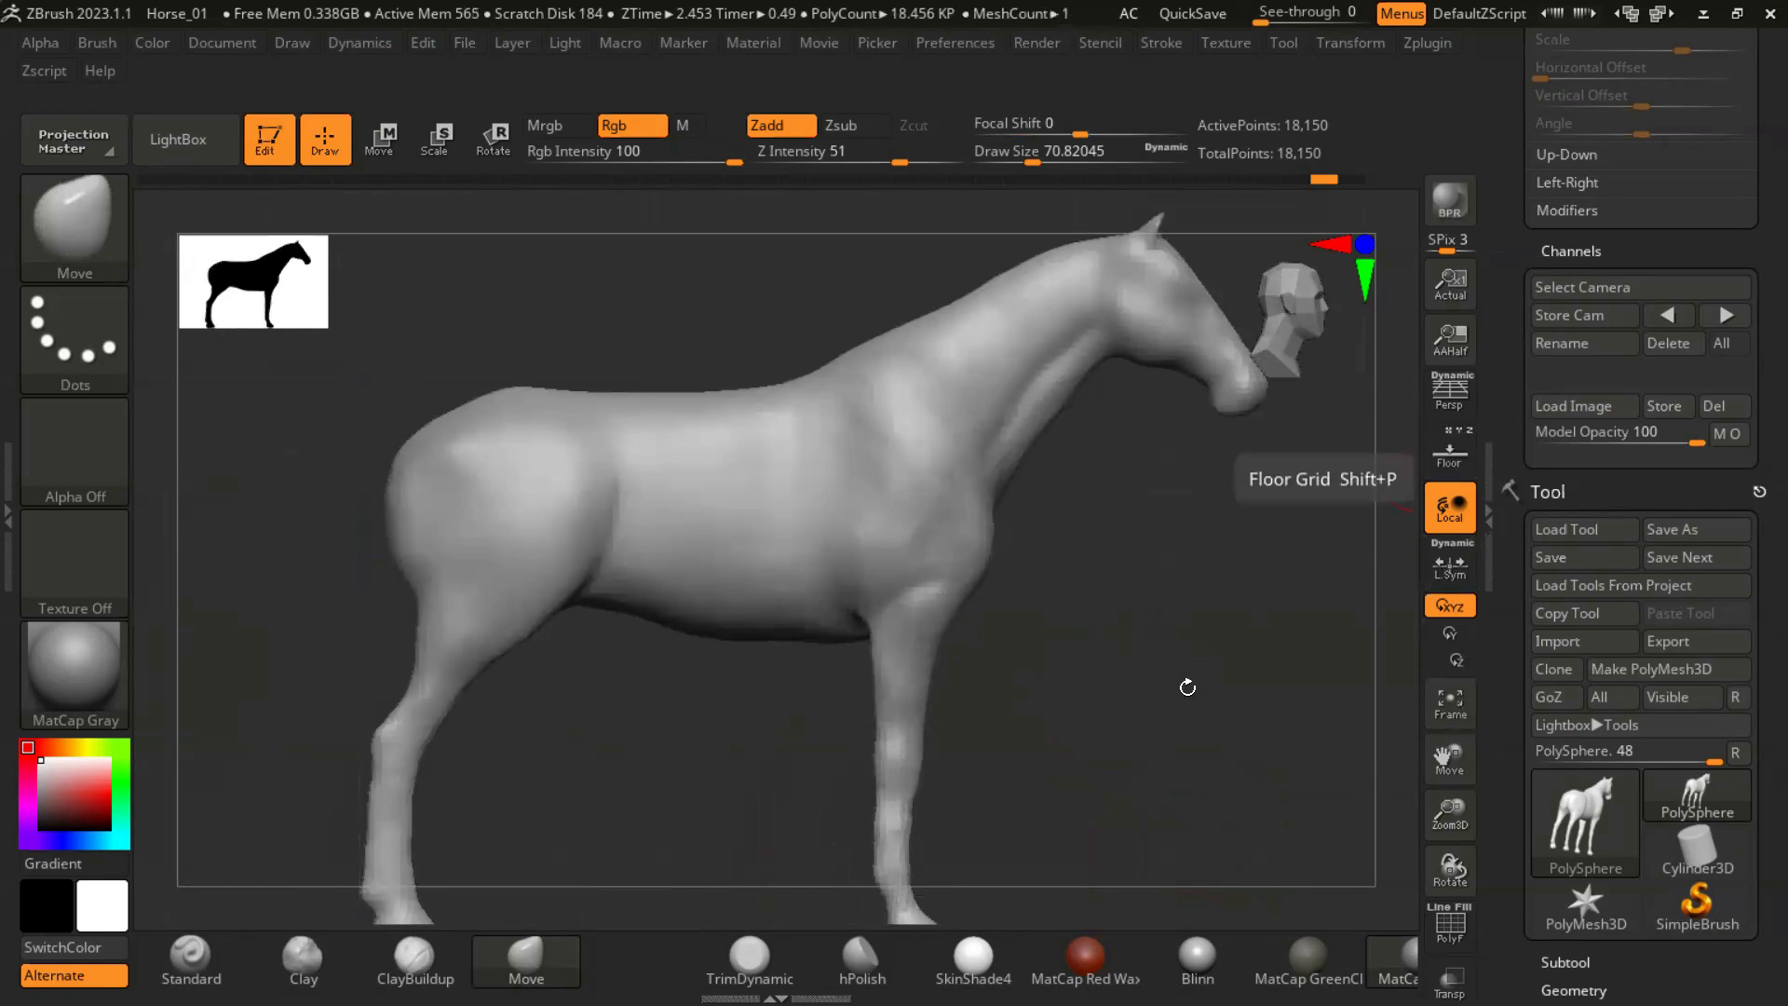
{"action": "right_click_drag", "start_coordinate": [1205, 674], "coordinate": [1290, 589], "text": "ctrl"}
{"action": "left_click", "coordinate": [1453, 449]}
{"action": "scroll", "coordinate": [1738, 428], "scroll_direction": "up", "scroll_amount": 5}
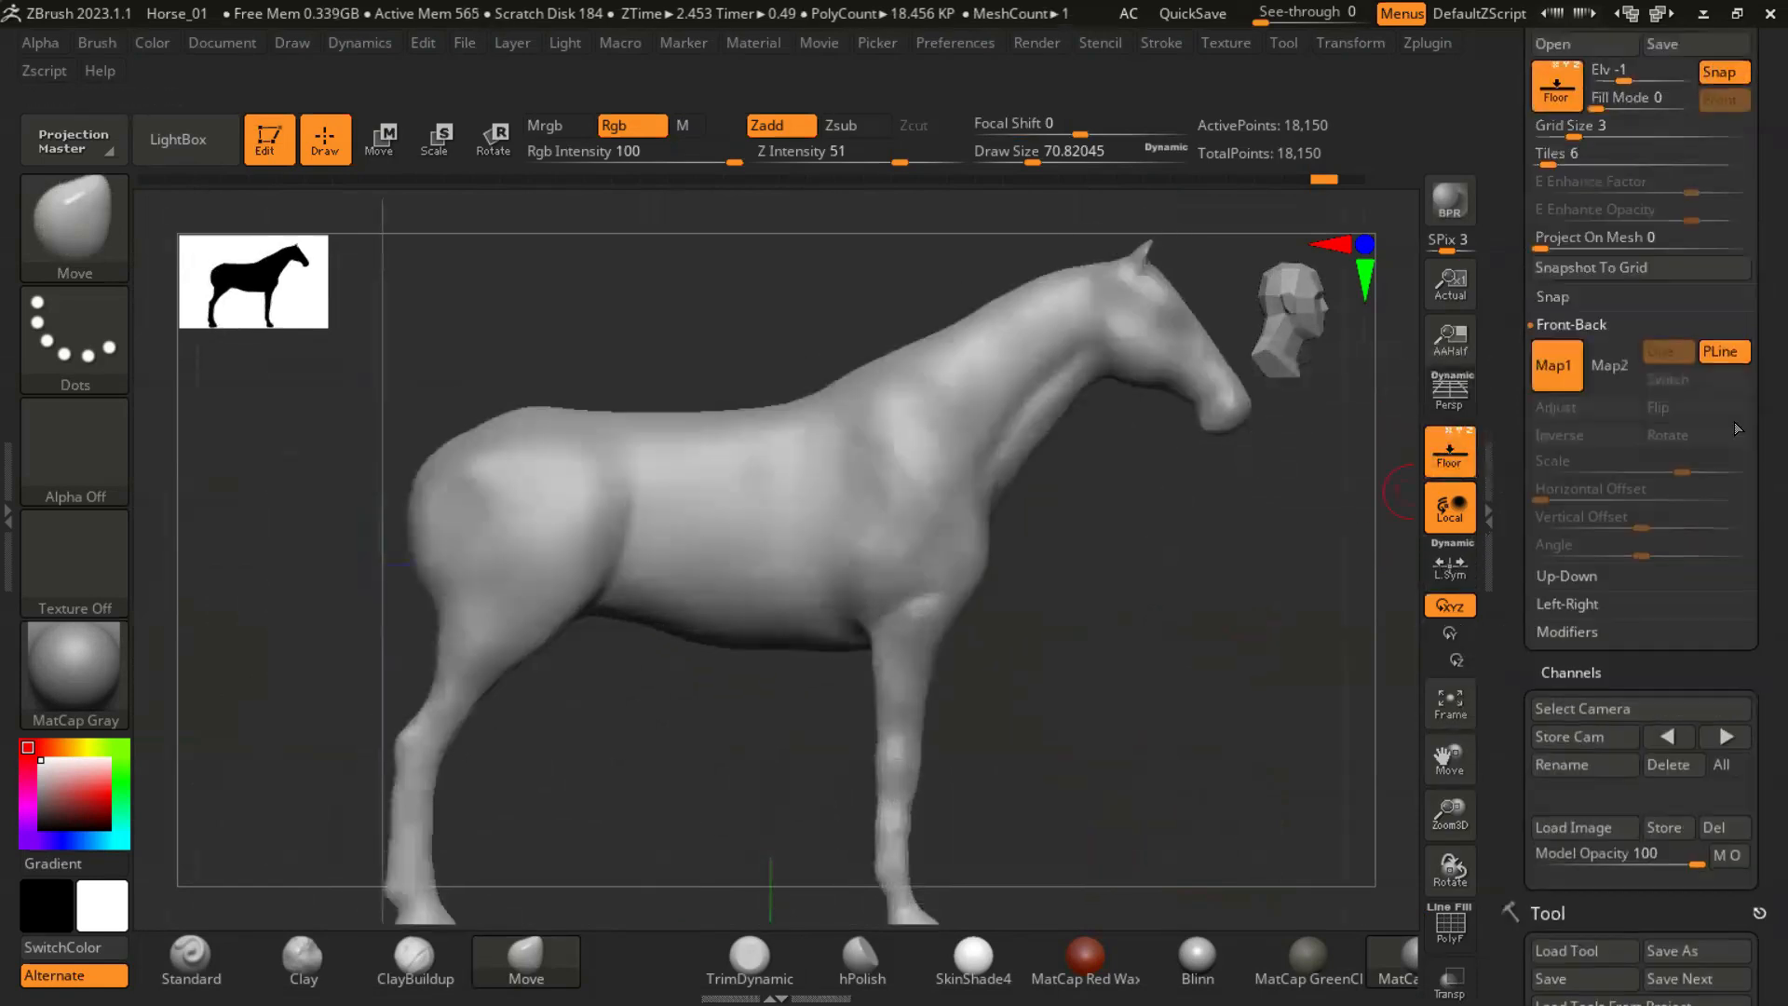
{"action": "left_click", "coordinate": [1564, 604]}
{"action": "right_click_drag", "start_coordinate": [1108, 596], "coordinate": [1048, 728], "text": "ctrl"}
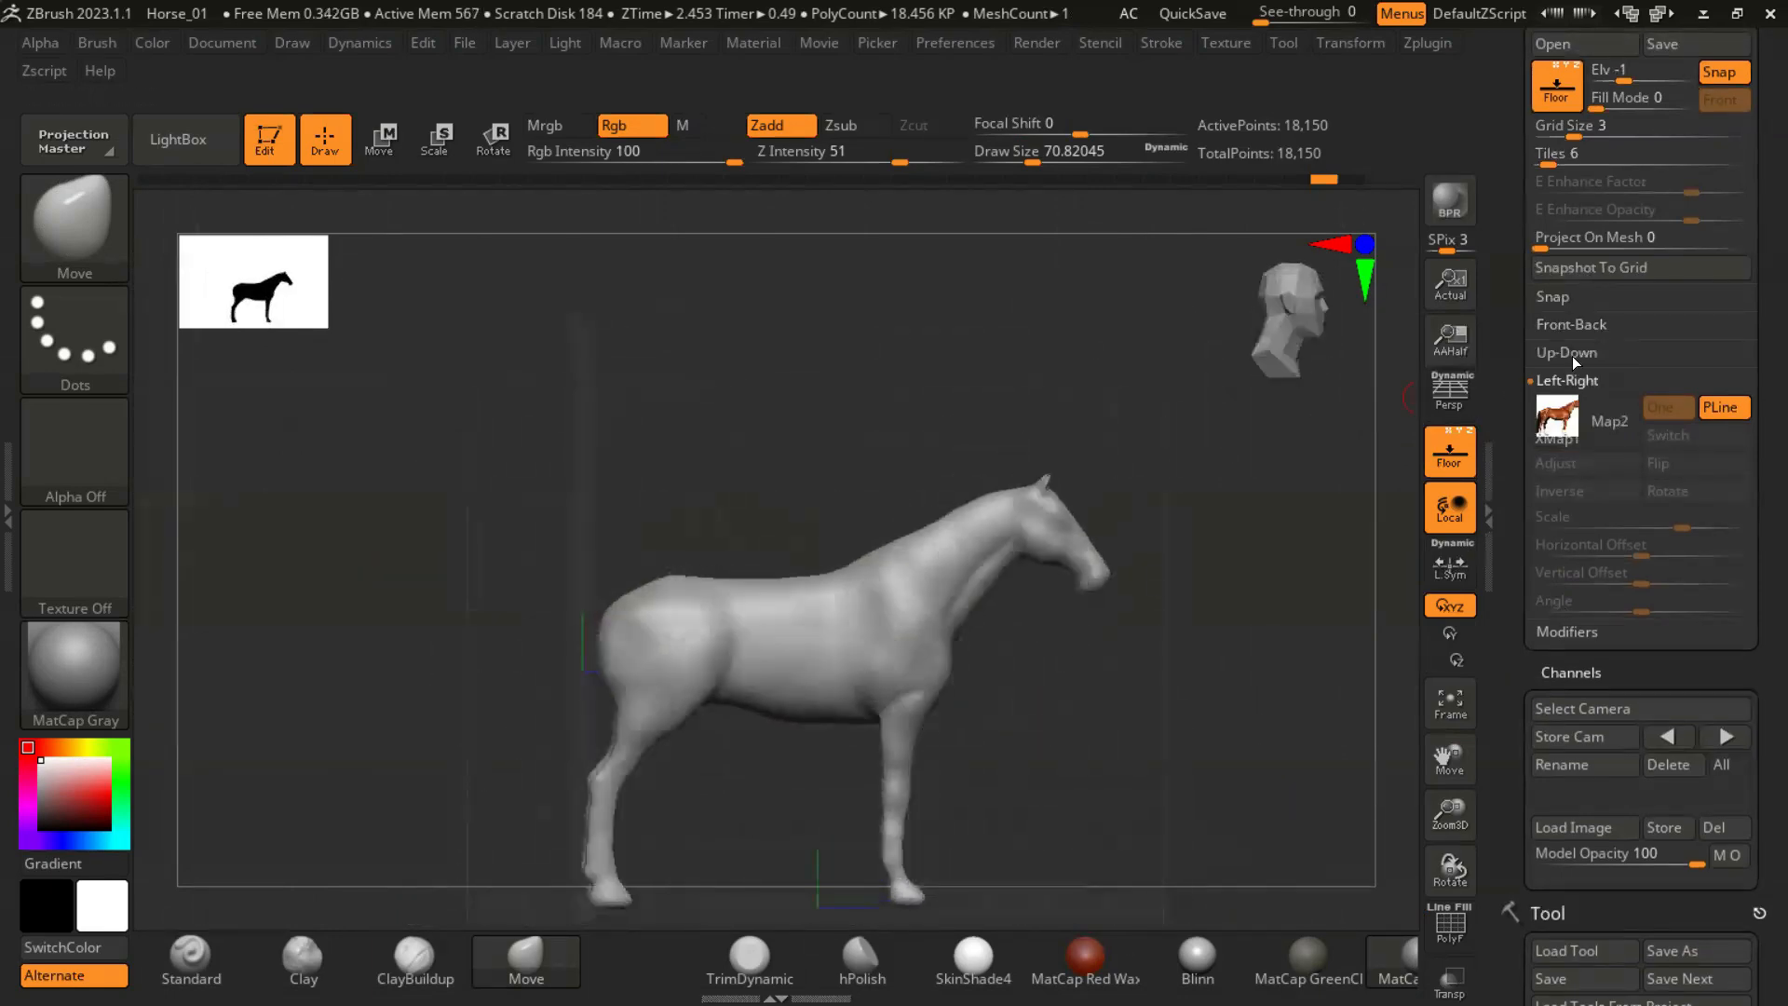
- Import the side-view horse photo as Map1 of the Left-Right grid
{"action": "mouse_move", "coordinate": [1573, 413]}
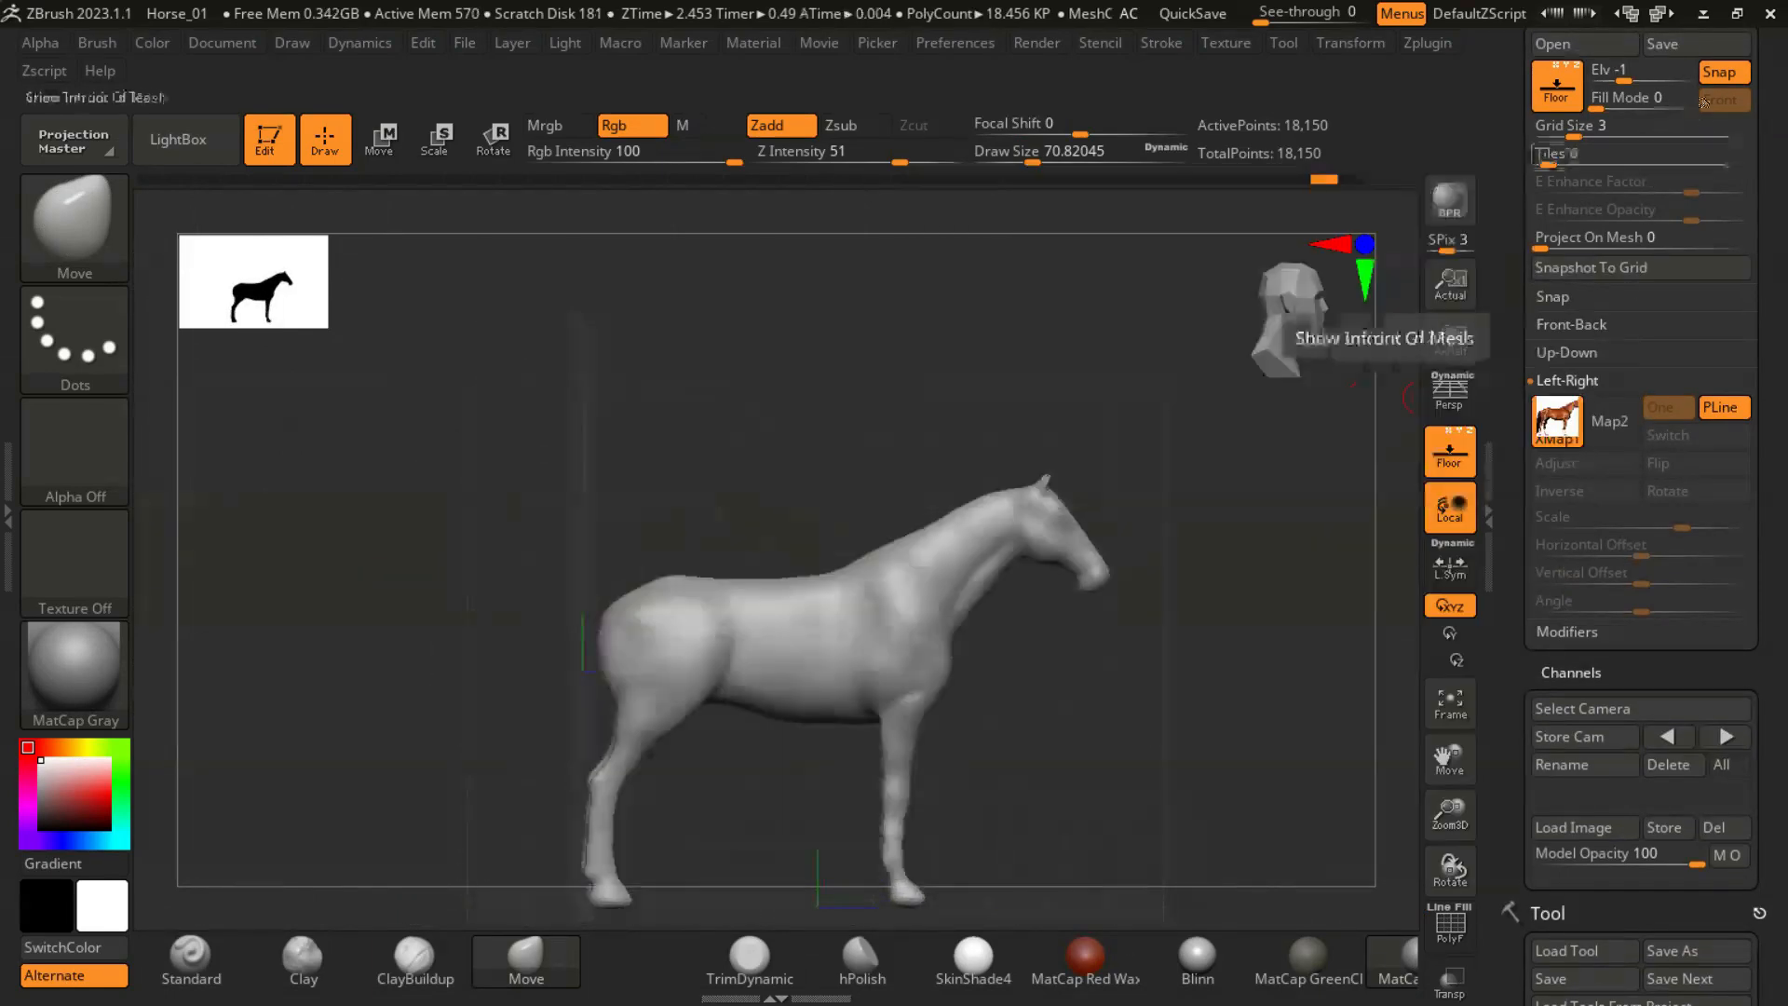
{"action": "left_click_drag", "start_coordinate": [1341, 340], "coordinate": [1154, 358]}
{"action": "left_click_drag", "start_coordinate": [1748, 307], "coordinate": [1749, 484]}
{"action": "left_click", "coordinate": [1567, 597]}
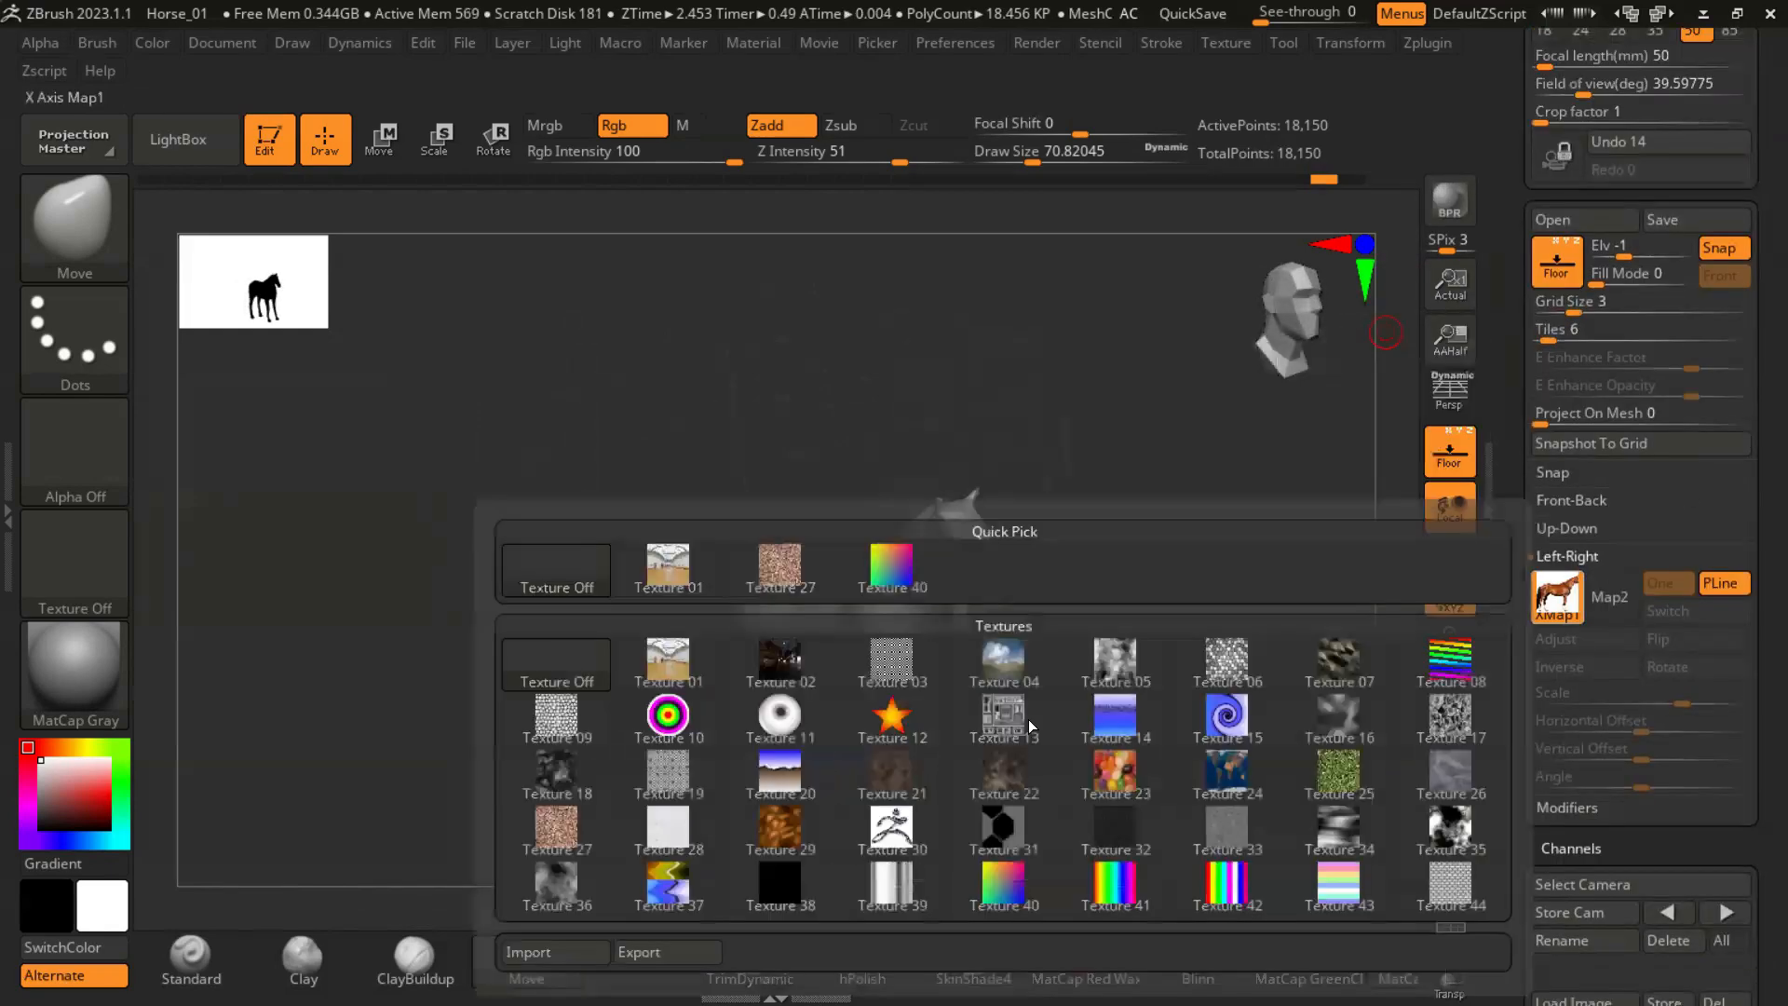
{"action": "left_click", "coordinate": [562, 954]}
{"action": "double_click", "coordinate": [936, 392]}
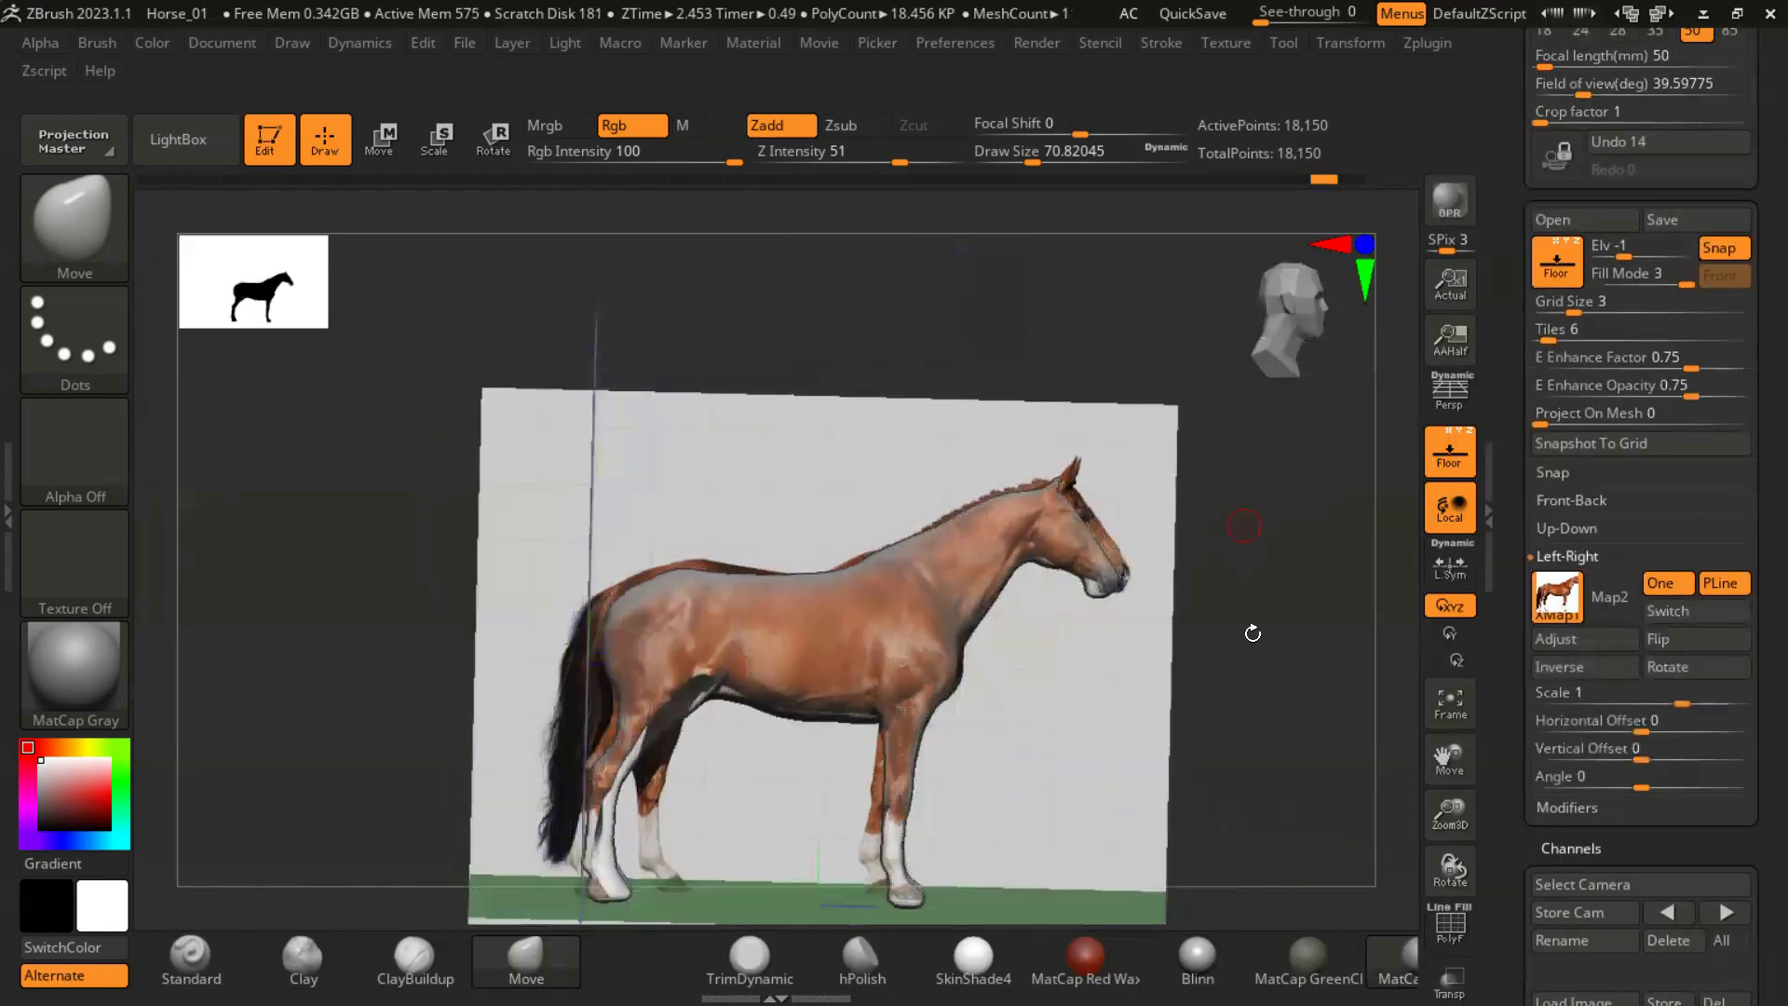
- Pull the head and face to the reference photo's outline with the Move brush at draw sizes of about 262 and 533
{"action": "left_click_drag", "start_coordinate": [1255, 663], "coordinate": [1258, 582], "text": "alt"}
{"action": "left_click_drag", "start_coordinate": [1749, 594], "coordinate": [1748, 343]}
{"action": "left_click_drag", "start_coordinate": [1154, 646], "coordinate": [1140, 572], "text": "alt"}
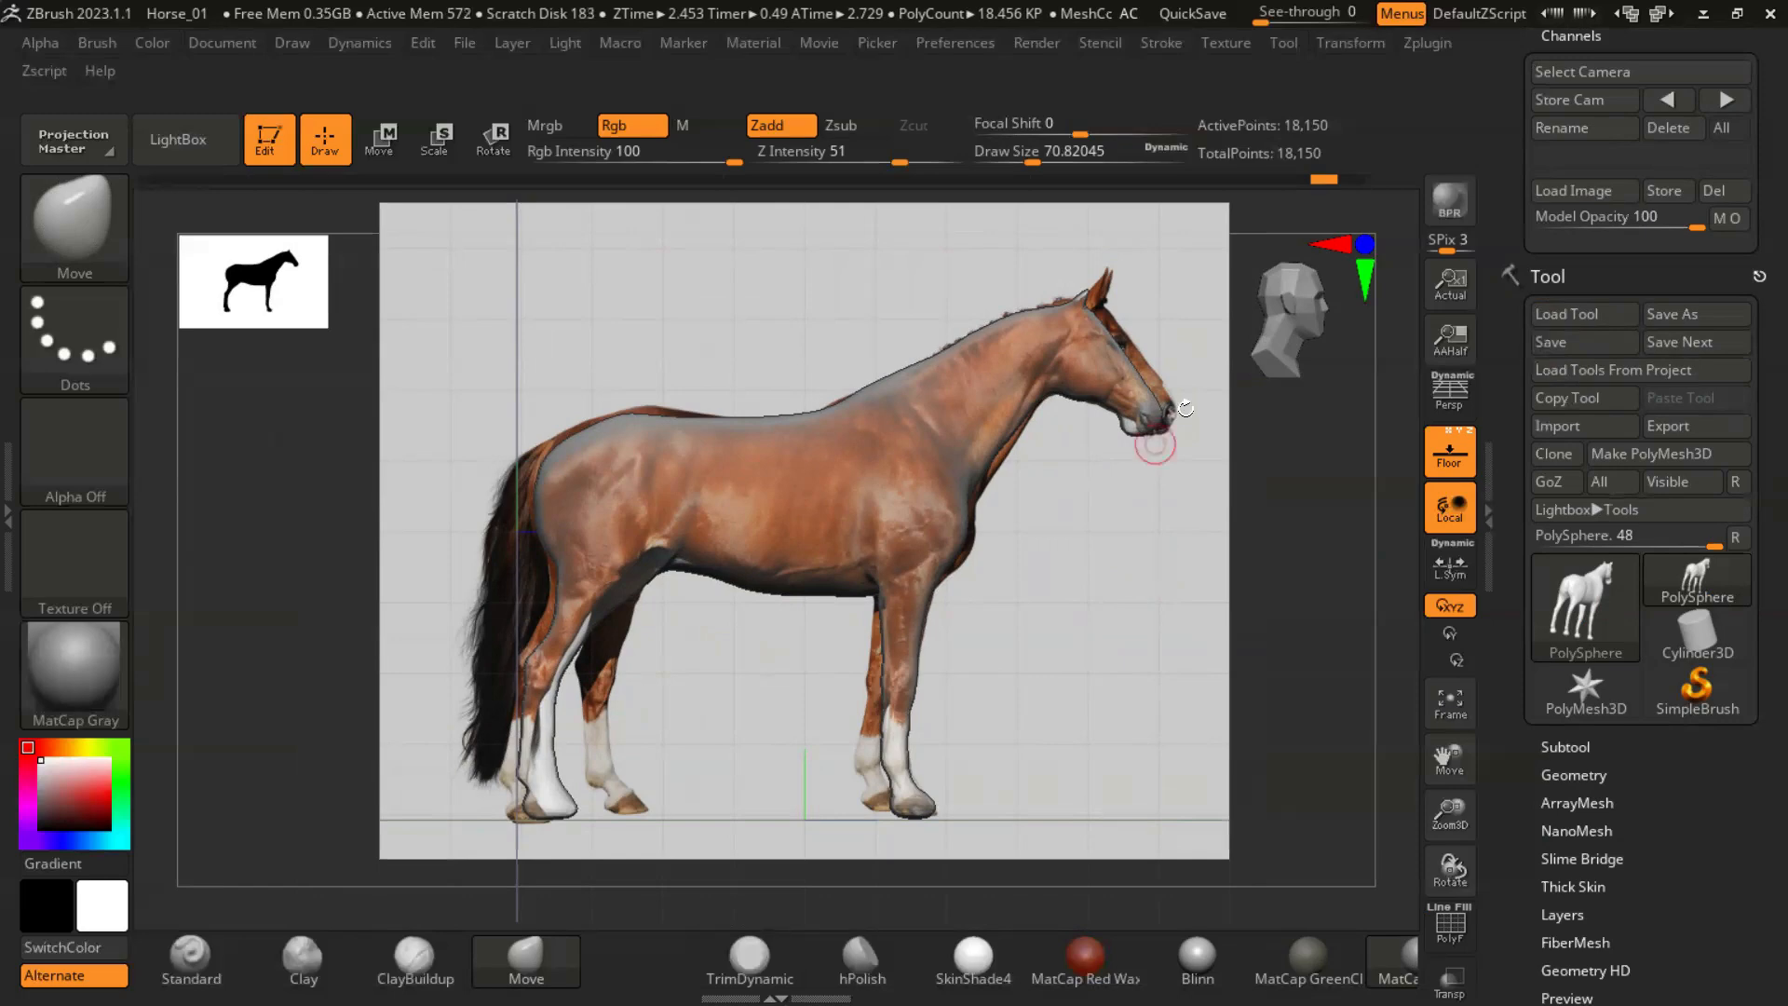
{"action": "key", "text": "s"}
{"action": "left_click_drag", "start_coordinate": [1161, 383], "coordinate": [1185, 389]}
{"action": "left_click_drag", "start_coordinate": [1106, 320], "coordinate": [1126, 354]}
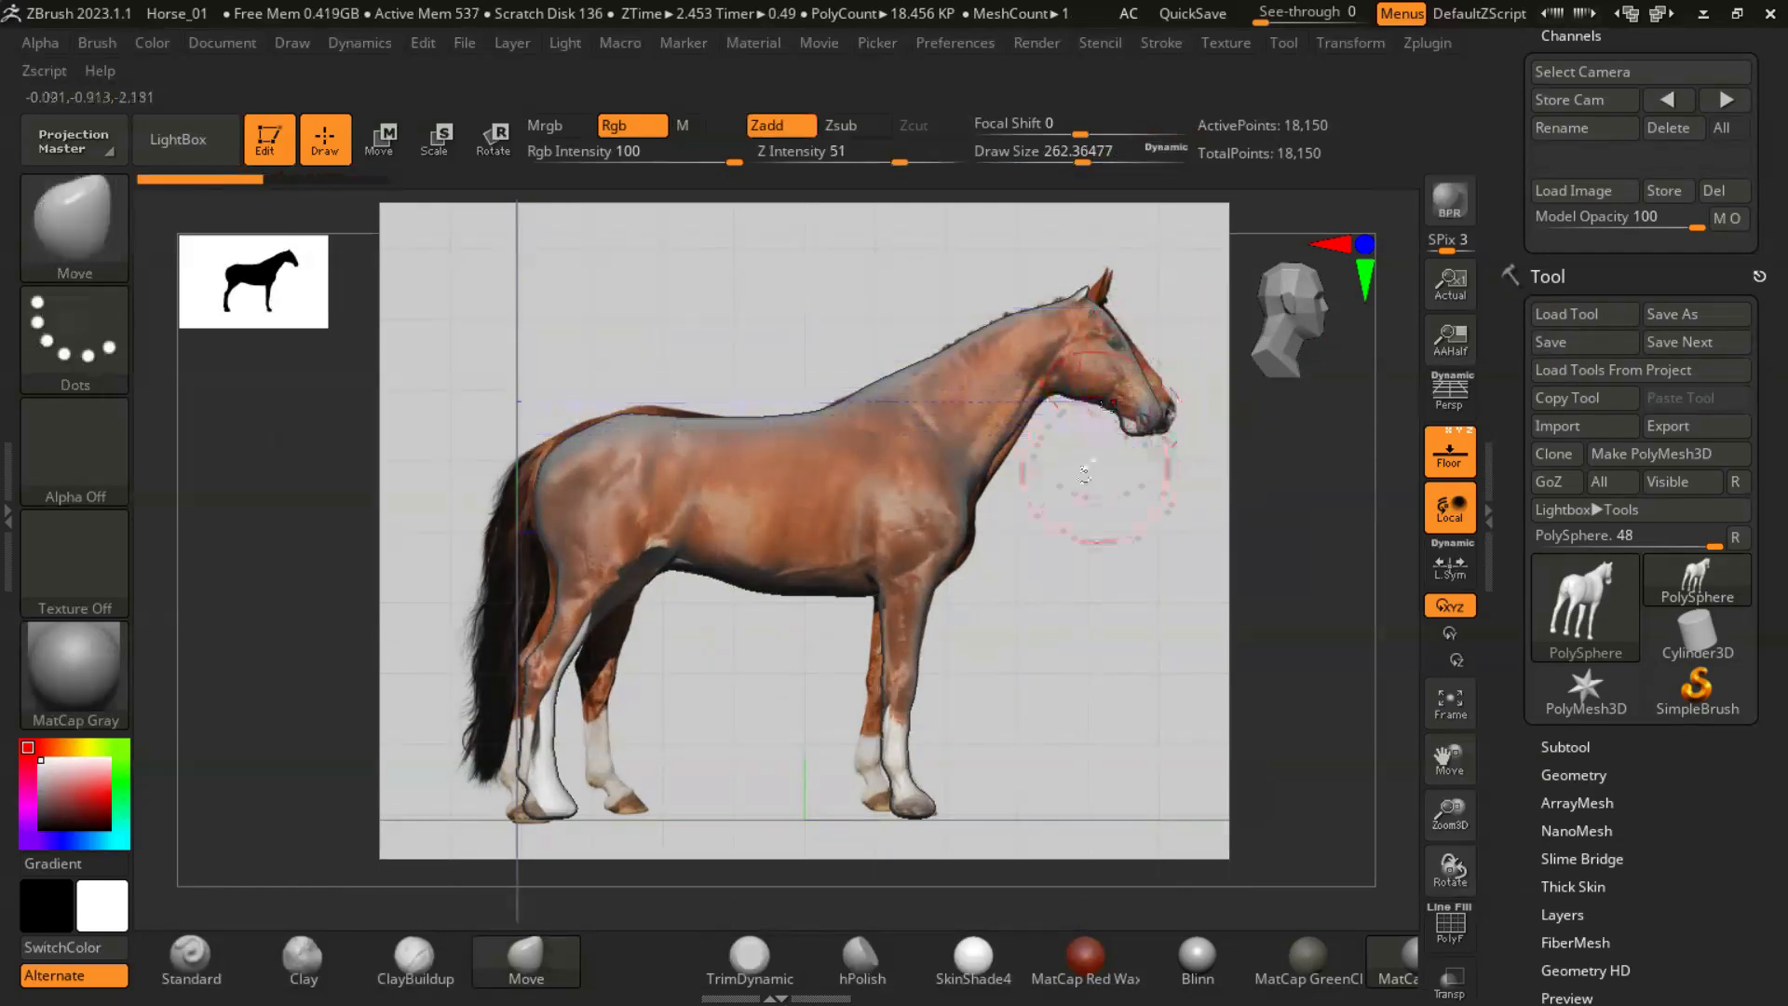
{"action": "key", "text": "s"}
{"action": "left_click_drag", "start_coordinate": [1130, 407], "coordinate": [1142, 419]}
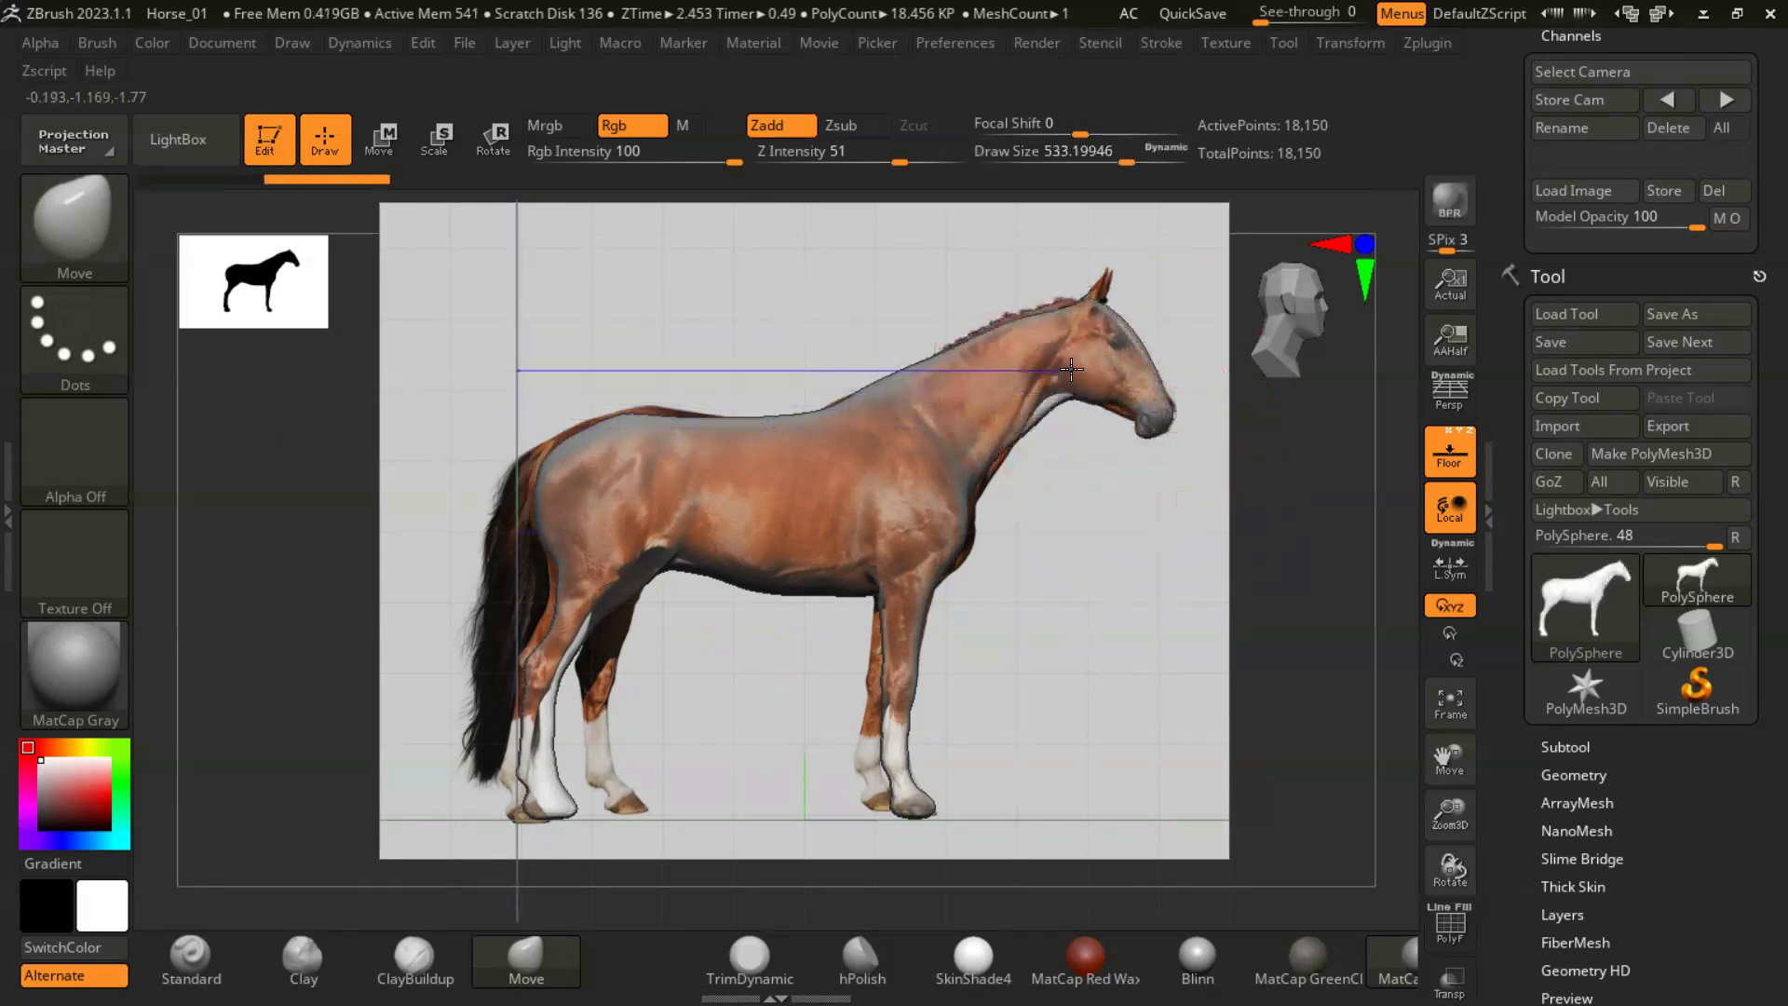
{"action": "mouse_move", "coordinate": [1141, 424]}
{"action": "right_mouse_down", "text": "ctrl"}
{"action": "mouse_move", "coordinate": [1143, 345]}
{"action": "mouse_move", "coordinate": [1053, 487]}
{"action": "right_mouse_up", "text": "ctrl"}
- Fit the muzzle and the underside of the neck to the reference with the Move brush, starting at a draw size of about 128
{"action": "key", "text": "s"}
{"action": "mouse_move", "coordinate": [1053, 477]}
{"action": "left_mouse_down"}
{"action": "mouse_move", "coordinate": [978, 471]}
{"action": "mouse_move", "coordinate": [1067, 521]}
{"action": "left_mouse_up"}
{"action": "left_click_drag", "start_coordinate": [1207, 498], "coordinate": [1240, 518]}
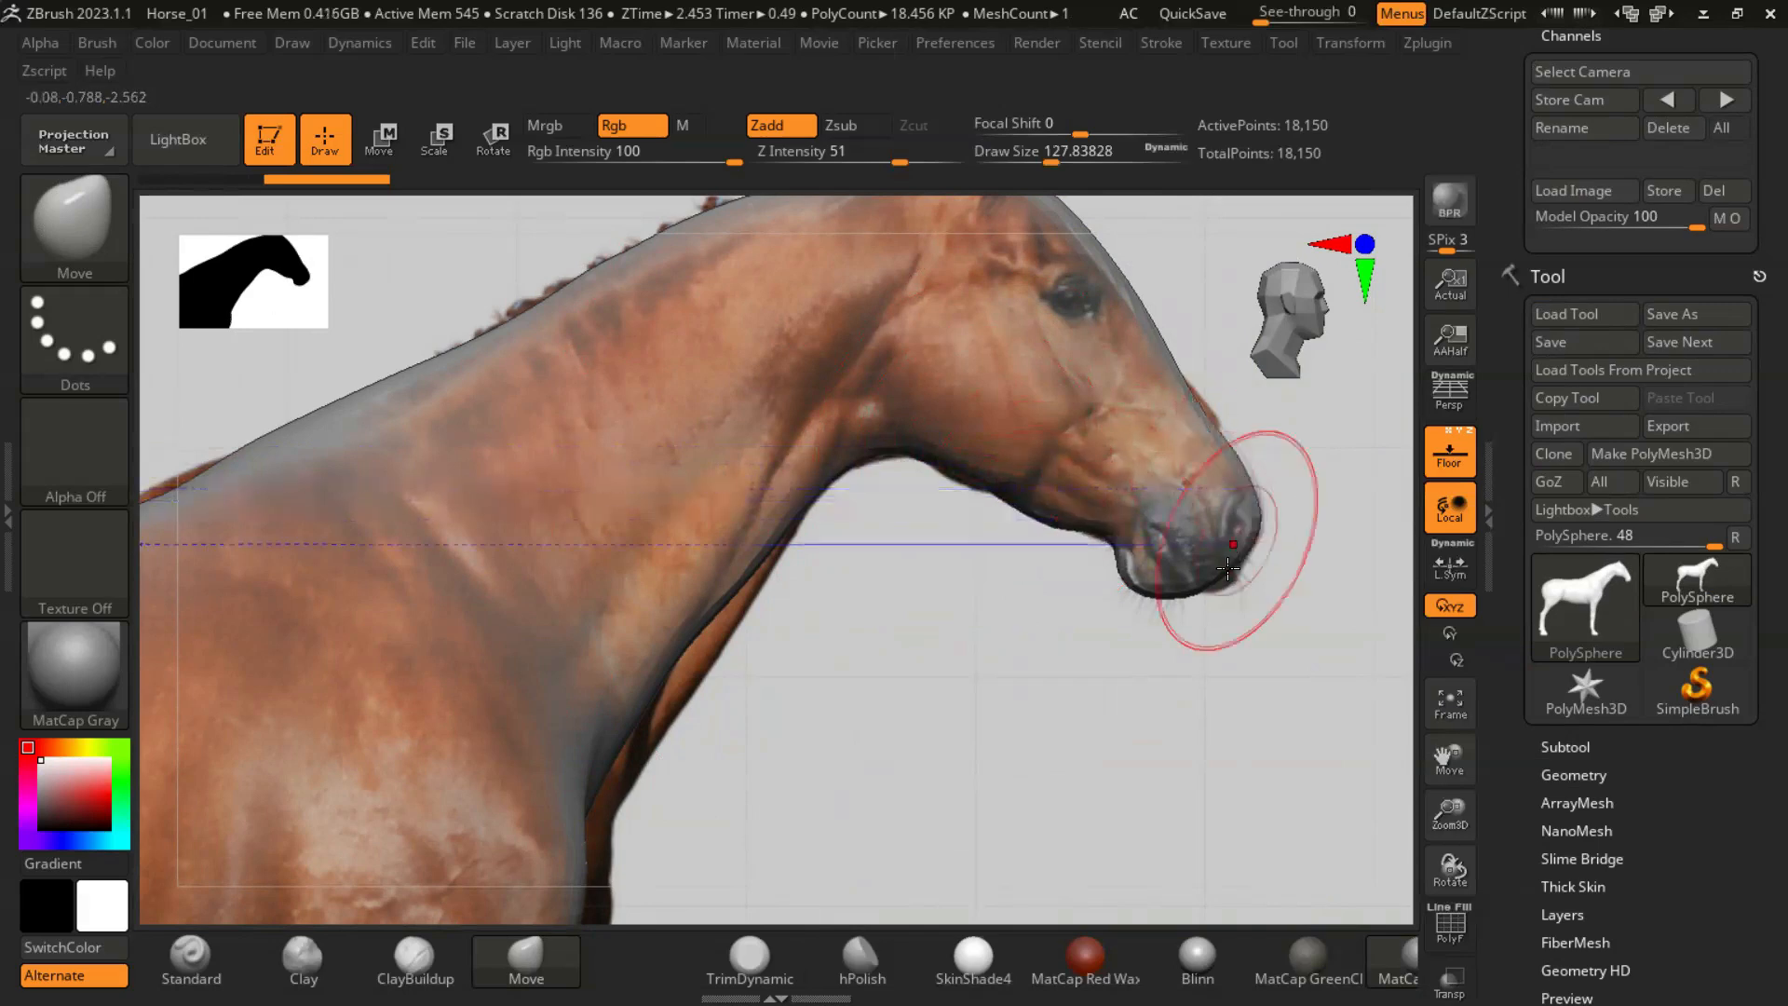
{"action": "mouse_move", "coordinate": [700, 619]}
{"action": "left_mouse_down"}
{"action": "mouse_move", "coordinate": [728, 635]}
{"action": "mouse_move", "coordinate": [778, 618]}
{"action": "mouse_move", "coordinate": [708, 672]}
{"action": "left_mouse_up"}
{"action": "key", "text": "s"}
{"action": "left_click_drag", "start_coordinate": [639, 814], "coordinate": [647, 812]}
{"action": "right_click_drag", "start_coordinate": [850, 666], "coordinate": [878, 691], "text": "ctrl"}
- Adjust the poll and ears to match the reference photo with the Move brush
{"action": "left_click_drag", "start_coordinate": [913, 254], "coordinate": [955, 195]}
{"action": "key", "text": "ctrl+z"}
{"action": "right_click_drag", "start_coordinate": [1078, 335], "coordinate": [977, 347], "text": "ctrl"}
{"action": "key", "text": "s"}
{"action": "mouse_move", "coordinate": [874, 343]}
{"action": "left_mouse_down"}
{"action": "mouse_move", "coordinate": [842, 343]}
{"action": "mouse_move", "coordinate": [912, 315]}
{"action": "mouse_move", "coordinate": [968, 235]}
{"action": "left_mouse_up"}
{"action": "right_click_drag", "start_coordinate": [1109, 419], "coordinate": [1098, 326], "text": "ctrl"}
{"action": "right_click_drag", "start_coordinate": [1098, 326], "coordinate": [1272, 284], "text": "alt"}
- Match the croup and back outline to the reference at a draw size of about 262, and undo the last flank strokes
{"action": "key", "text": "s"}
{"action": "left_click", "coordinate": [434, 501]}
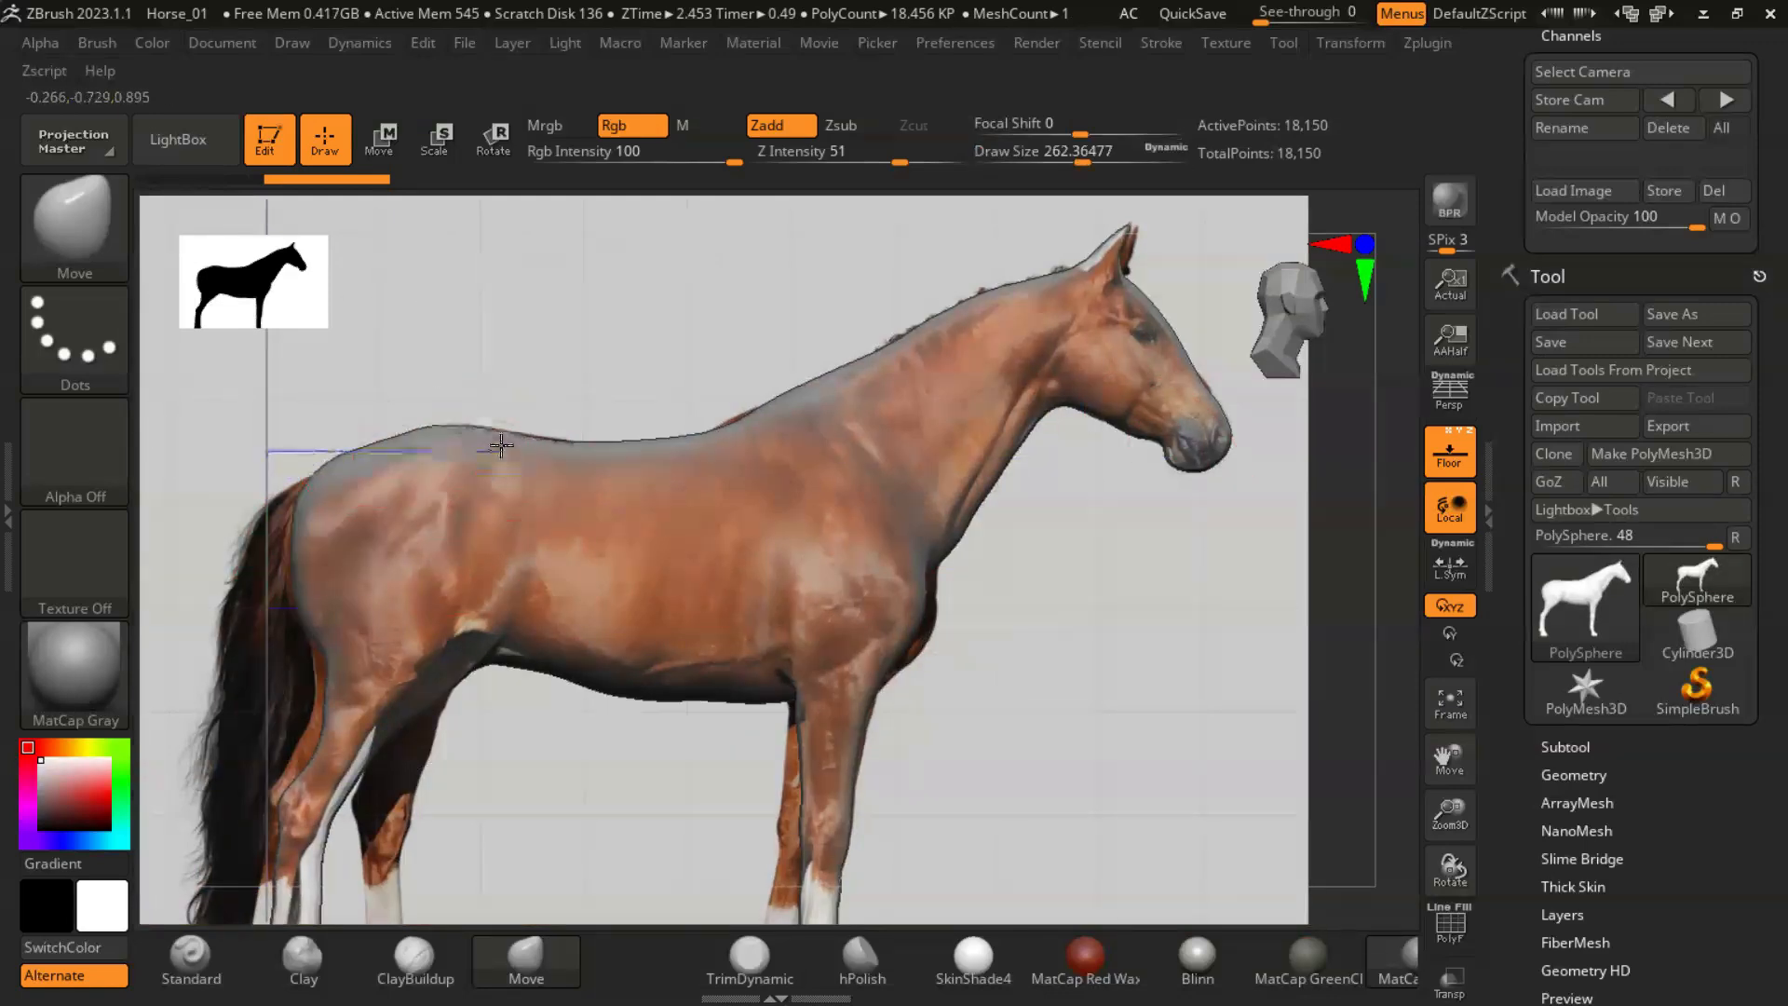
{"action": "right_click_drag", "start_coordinate": [1069, 738], "coordinate": [957, 438], "text": "alt"}
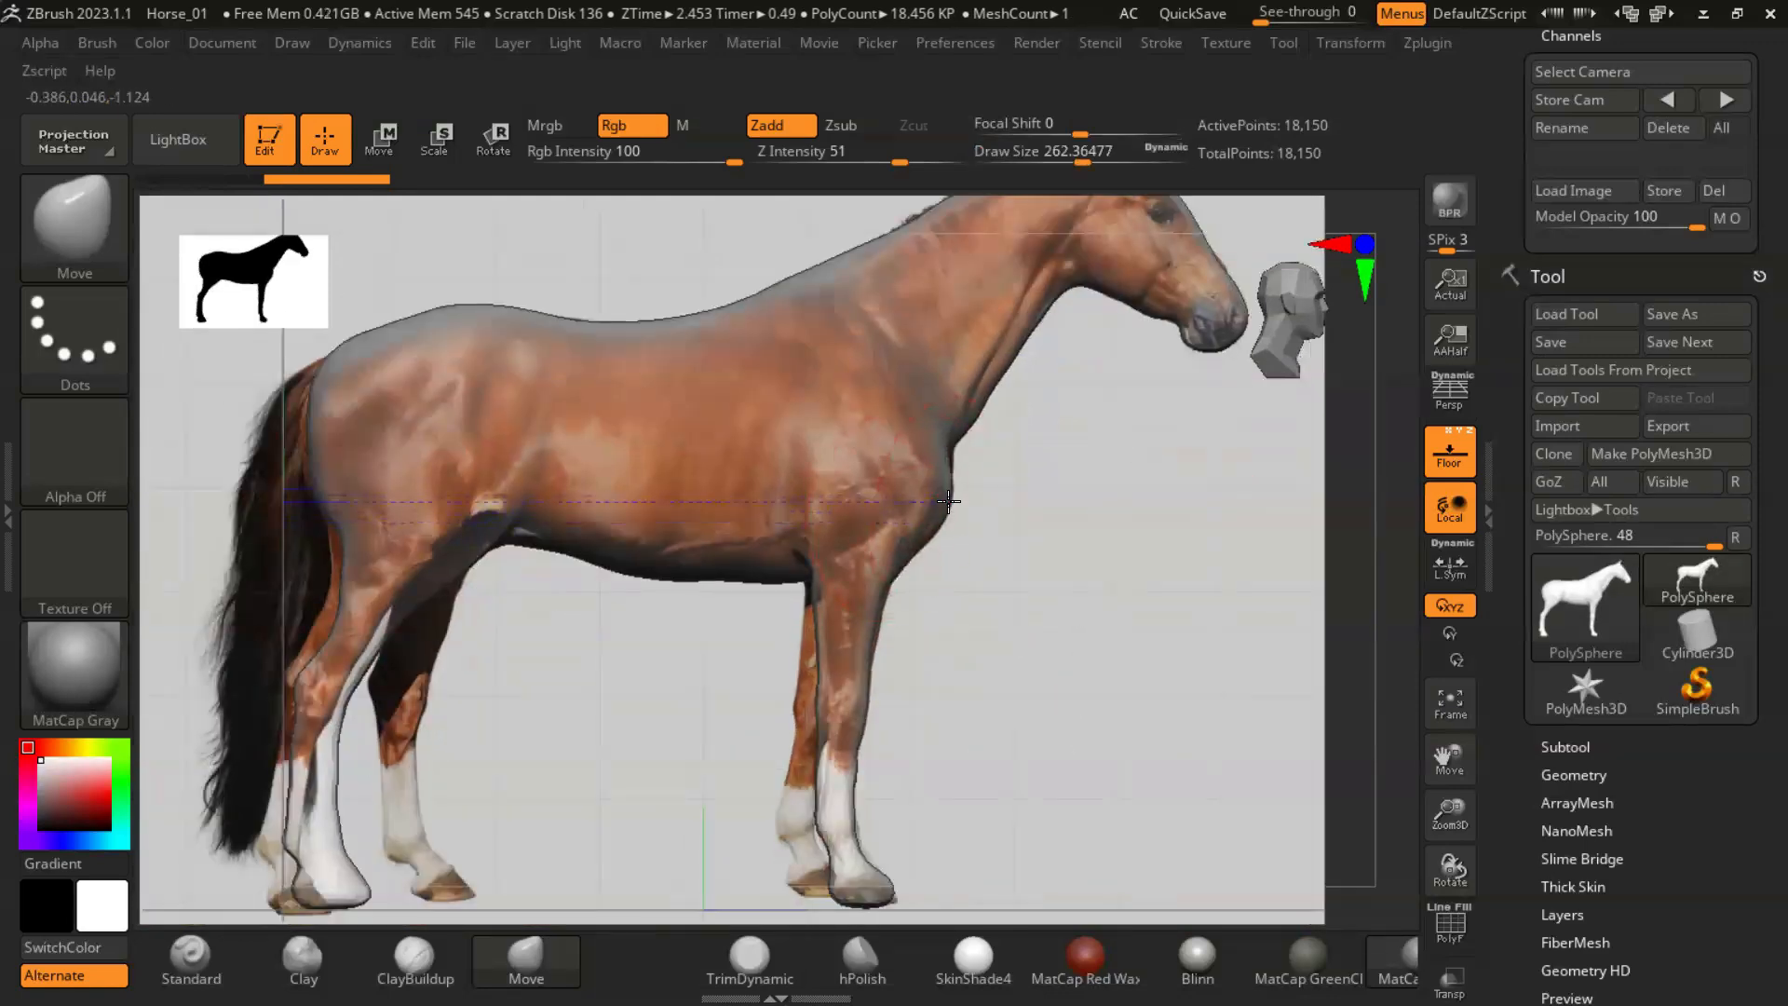
{"action": "left_click_drag", "start_coordinate": [515, 545], "coordinate": [537, 477]}
{"action": "key", "text": "ctrl+z"}
{"action": "key", "text": "ctrl+z"}
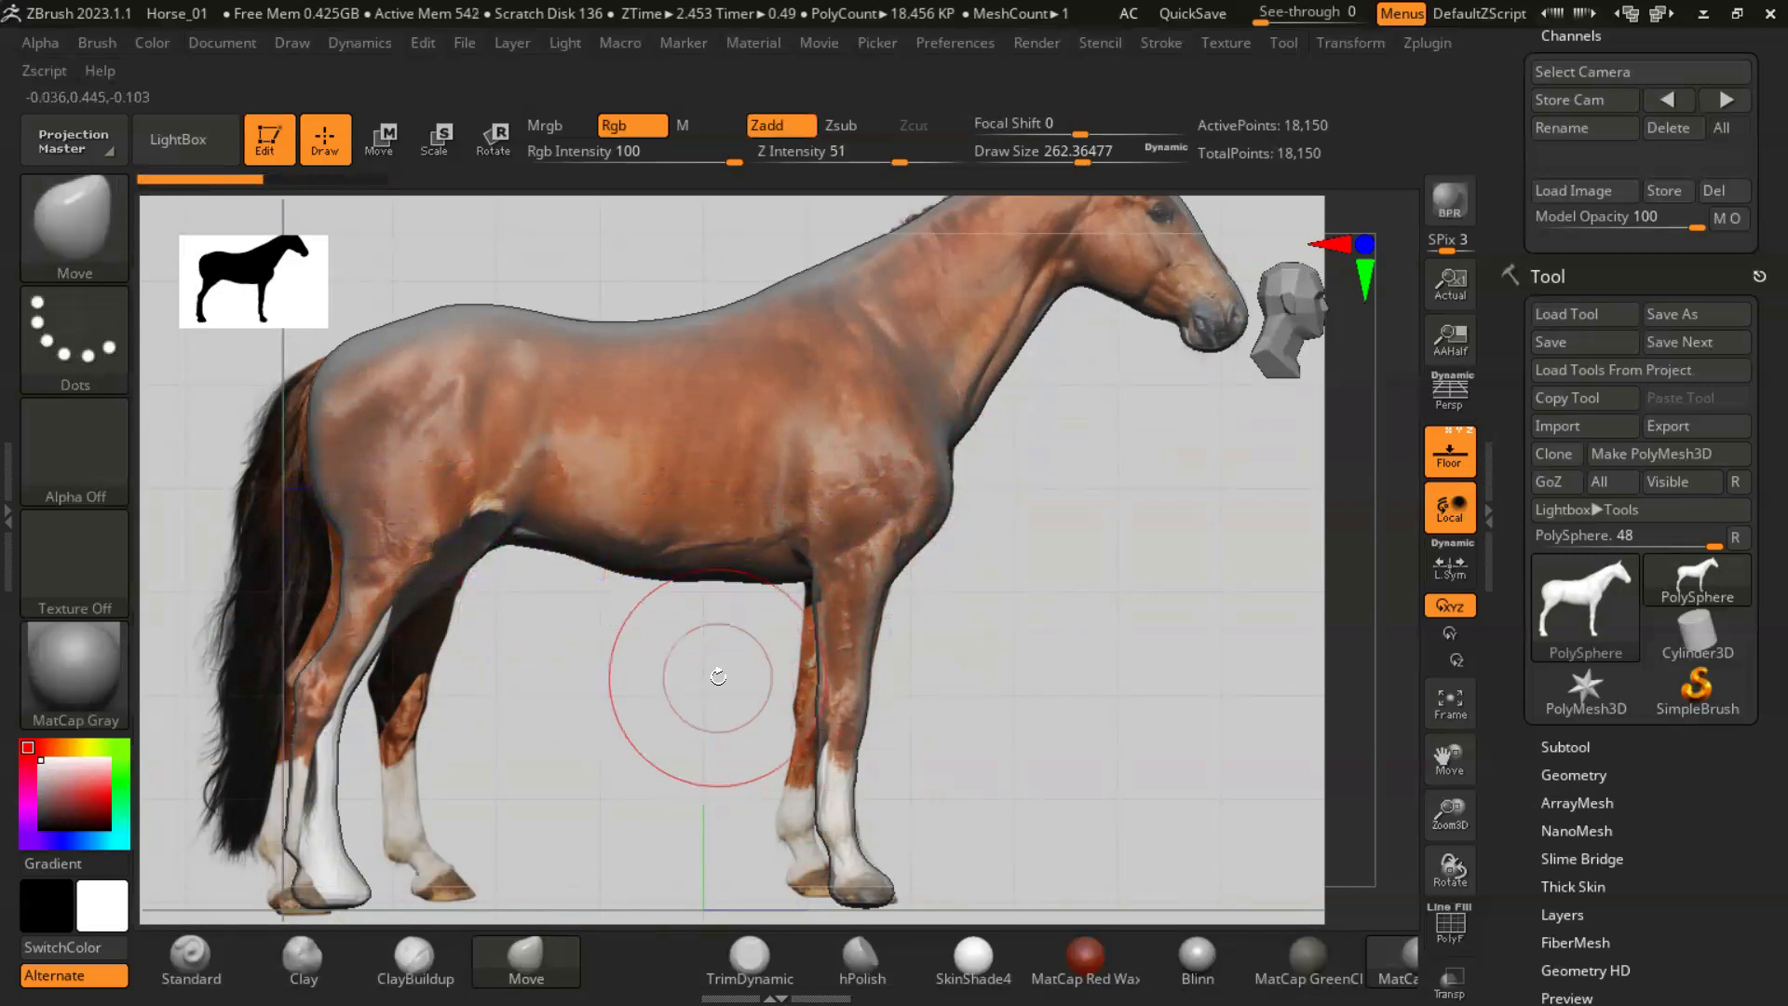
- Append a sphere as a new subtool for the tail
{"action": "right_click_drag", "start_coordinate": [1086, 675], "coordinate": [1198, 656], "text": "alt"}
{"action": "left_click_drag", "start_coordinate": [1749, 557], "coordinate": [1749, 362]}
{"action": "left_click", "coordinate": [1578, 268]}
{"action": "left_click", "coordinate": [1690, 588]}
{"action": "left_click", "coordinate": [879, 512]}
- Select the sphere subtool, move it behind the rump, and centre the transform gizmo on it
{"action": "key", "text": "w"}
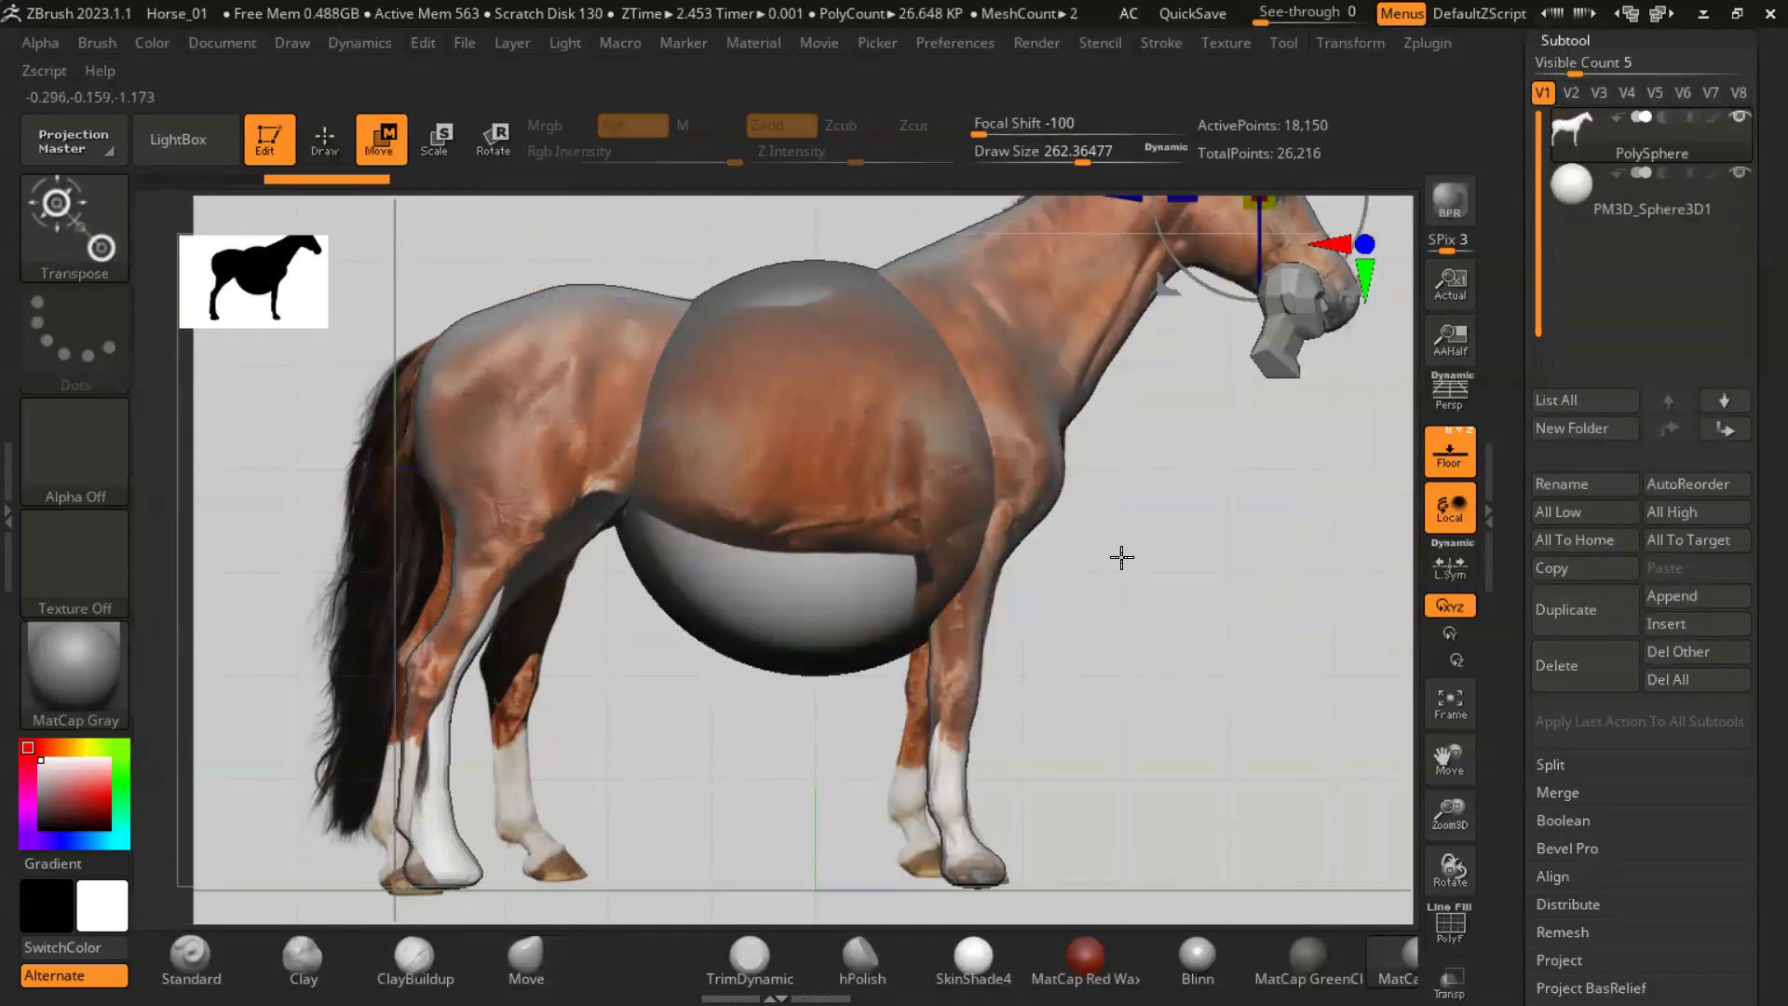
{"action": "right_click_drag", "start_coordinate": [1157, 560], "coordinate": [1145, 522], "text": "ctrl"}
{"action": "right_click_drag", "start_coordinate": [1285, 311], "coordinate": [1121, 549], "text": "alt"}
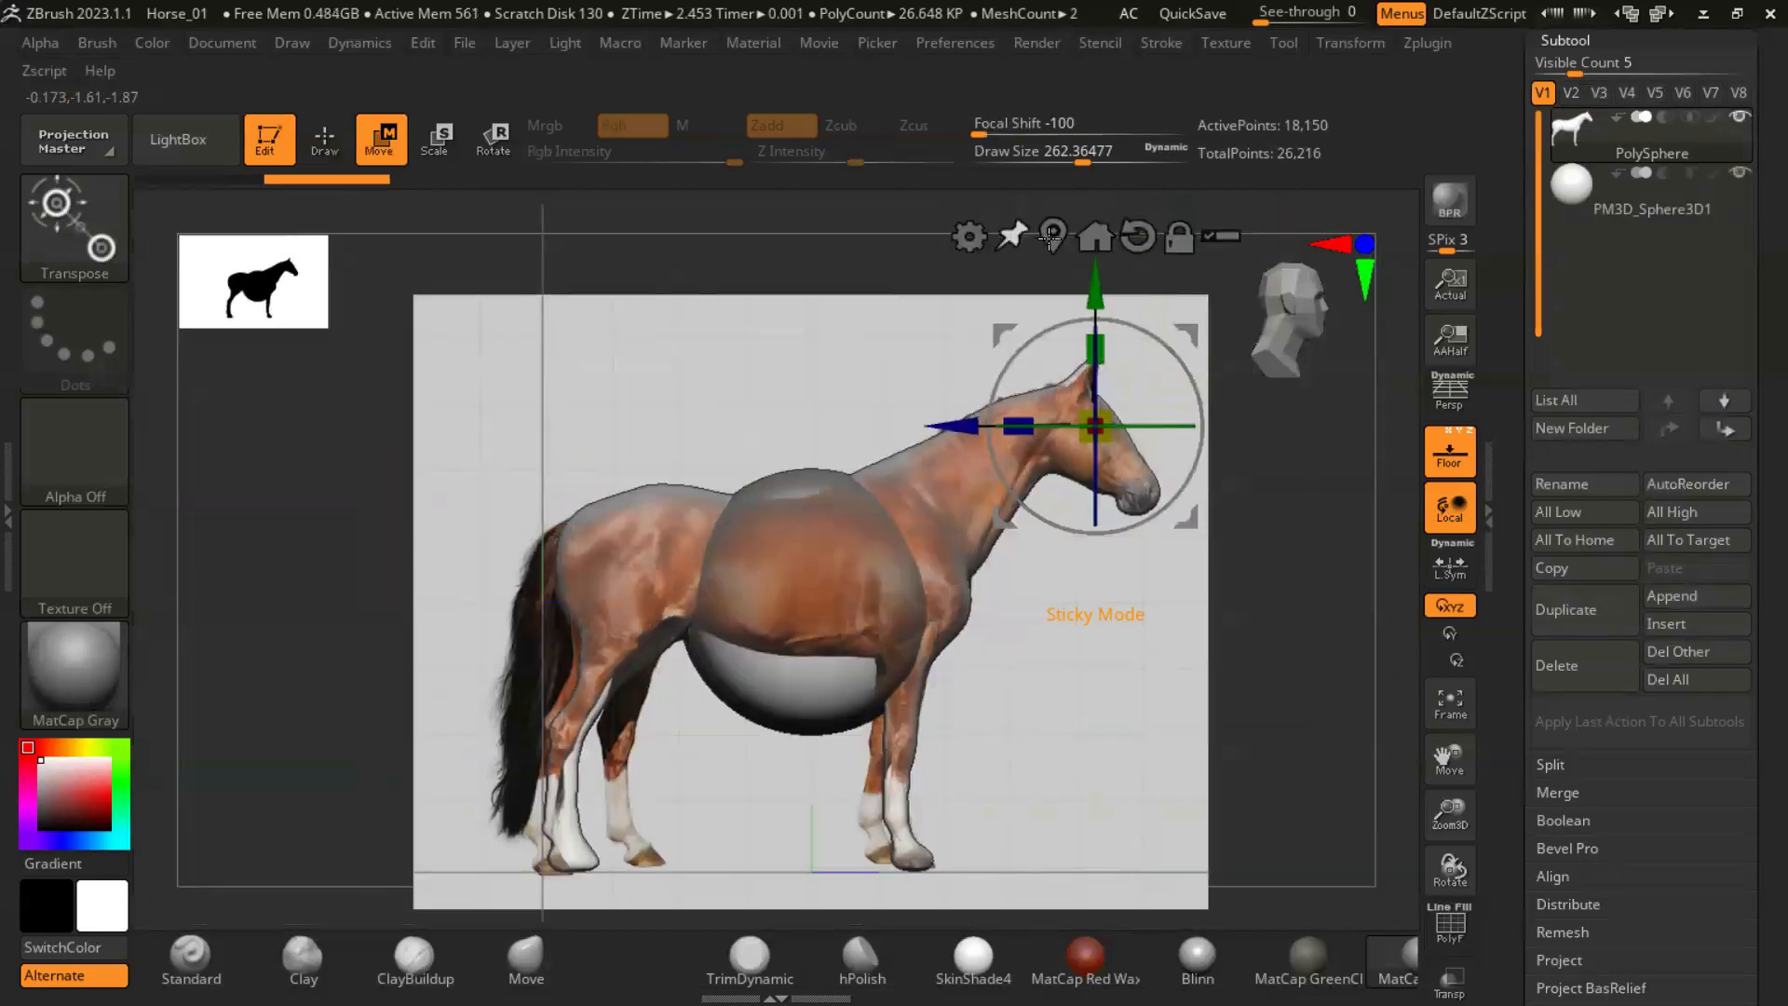
{"action": "left_click", "coordinate": [1050, 238]}
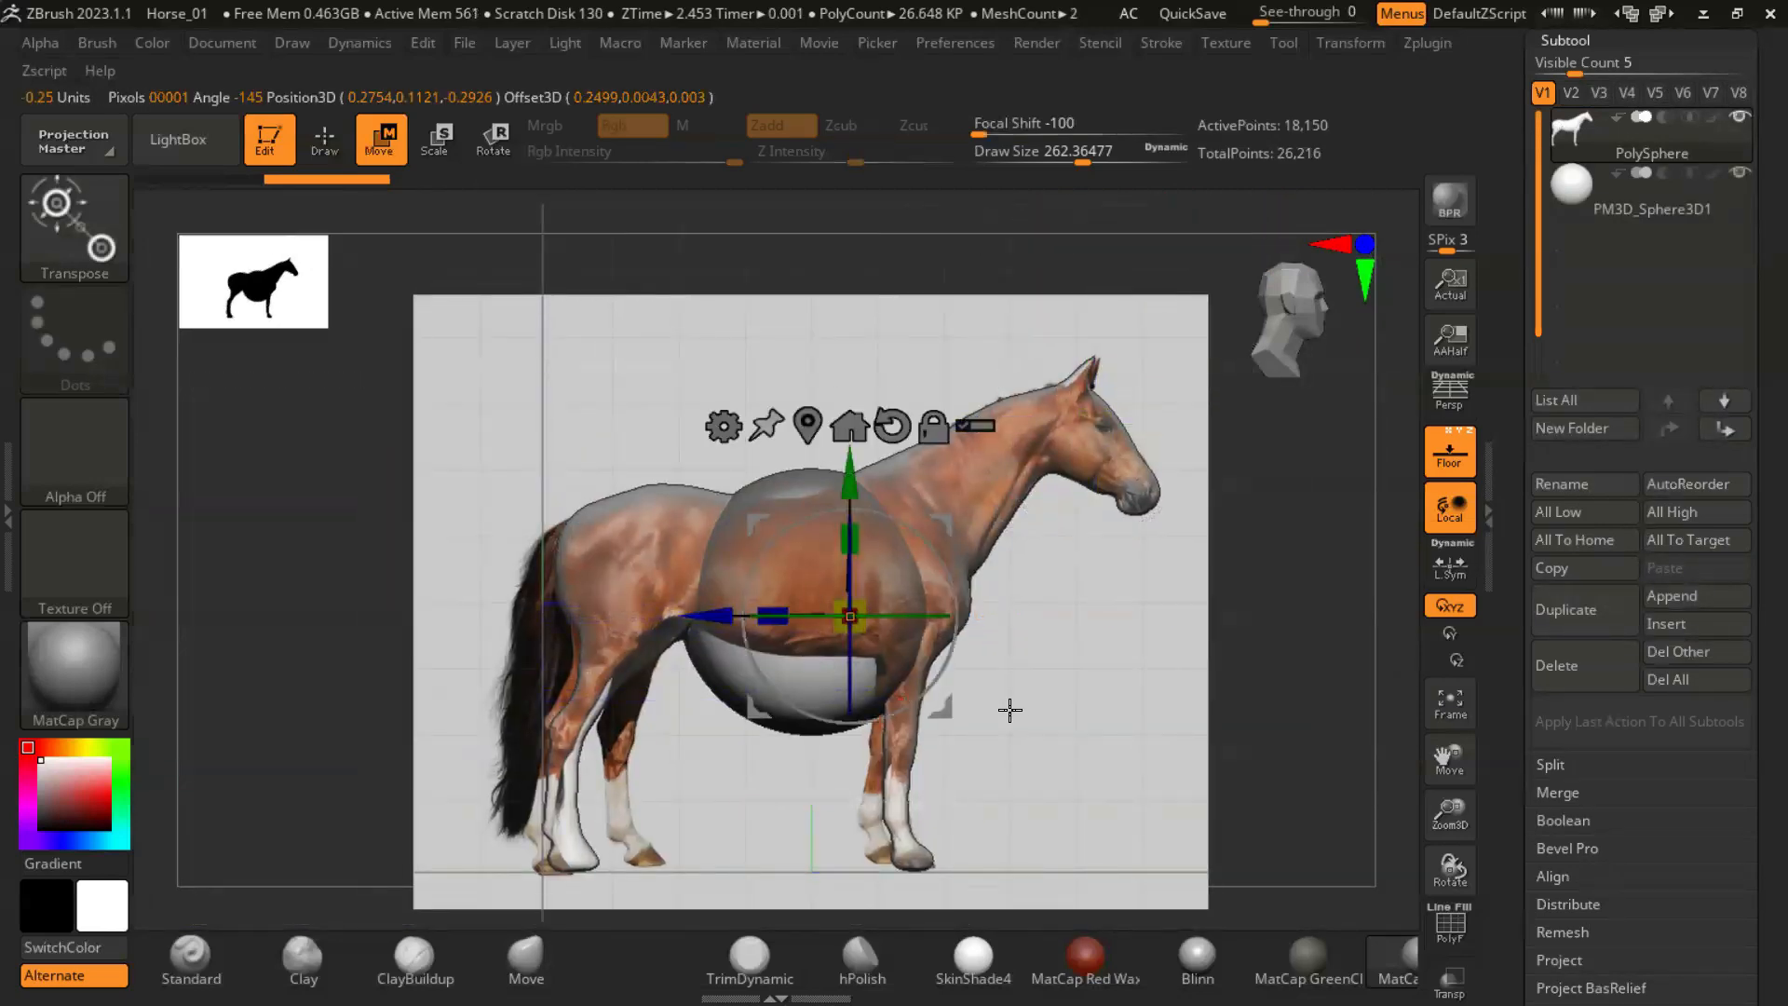
{"action": "left_click", "coordinate": [1569, 186]}
{"action": "left_click_drag", "start_coordinate": [959, 600], "coordinate": [666, 601]}
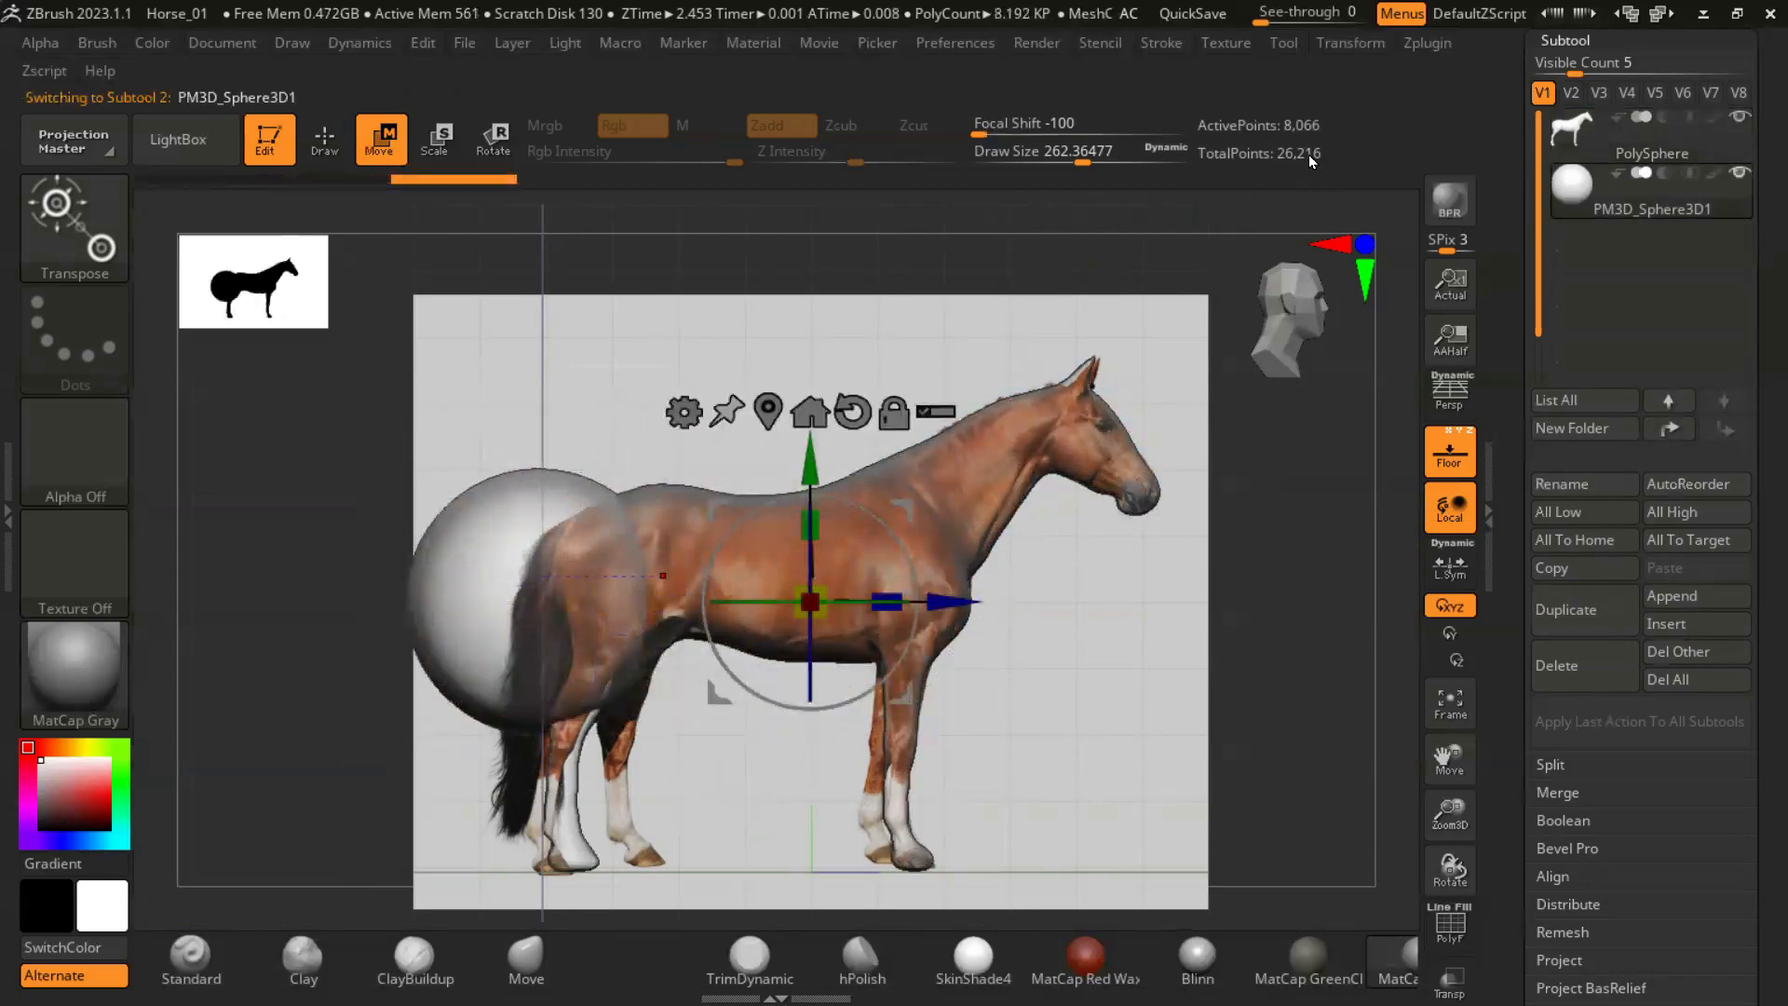
{"action": "left_click", "coordinate": [767, 411]}
- Scale the sphere down, stretch it vertically into a long tail, and lower it behind the rump
{"action": "key", "text": "e"}
{"action": "left_click_drag", "start_coordinate": [544, 611], "coordinate": [526, 701]}
{"action": "left_click_drag", "start_coordinate": [538, 549], "coordinate": [544, 282]}
{"action": "key", "text": "ctrl+z"}
{"action": "right_click_drag", "start_coordinate": [578, 391], "coordinate": [568, 540], "text": "ctrl"}
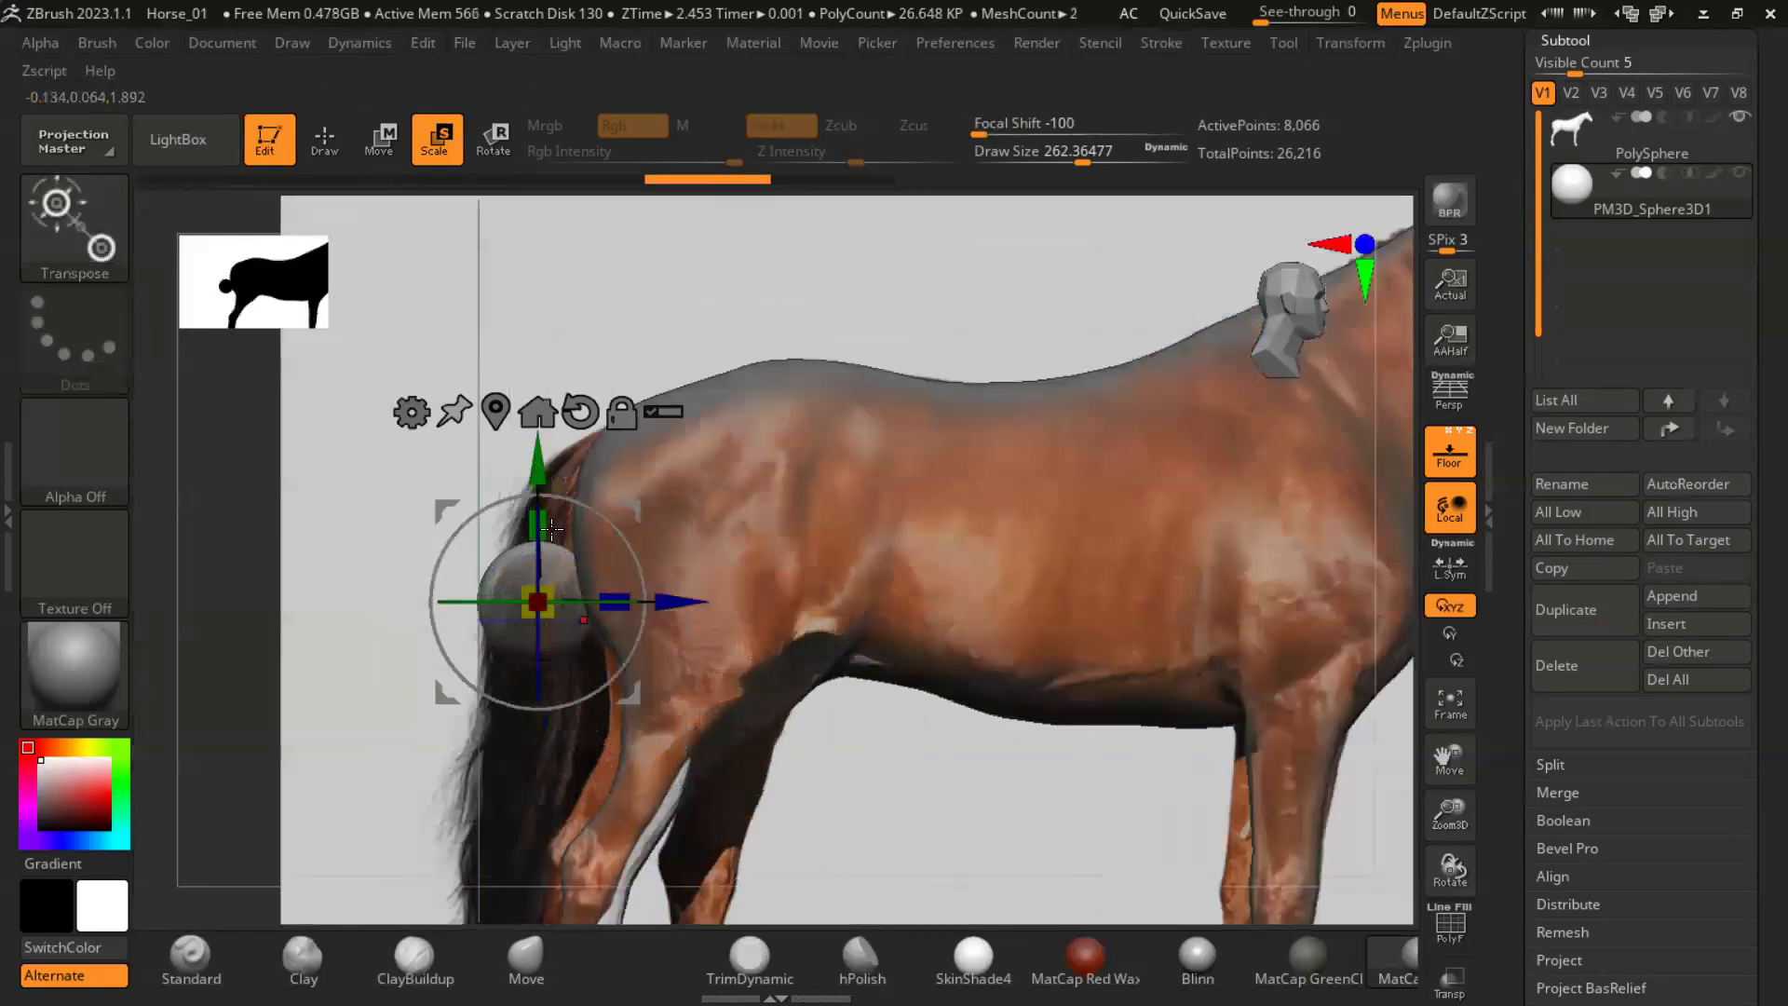
{"action": "left_click_drag", "start_coordinate": [537, 524], "coordinate": [539, 288]}
{"action": "right_click_drag", "start_coordinate": [663, 717], "coordinate": [661, 622], "text": "ctrl"}
{"action": "left_click_drag", "start_coordinate": [537, 443], "coordinate": [518, 512]}
{"action": "right_click_drag", "start_coordinate": [790, 687], "coordinate": [889, 712]}
- Bend the tail along the reference photo with the Move brush at a draw size of about 274, and hide the floor grid
{"action": "key", "text": "q"}
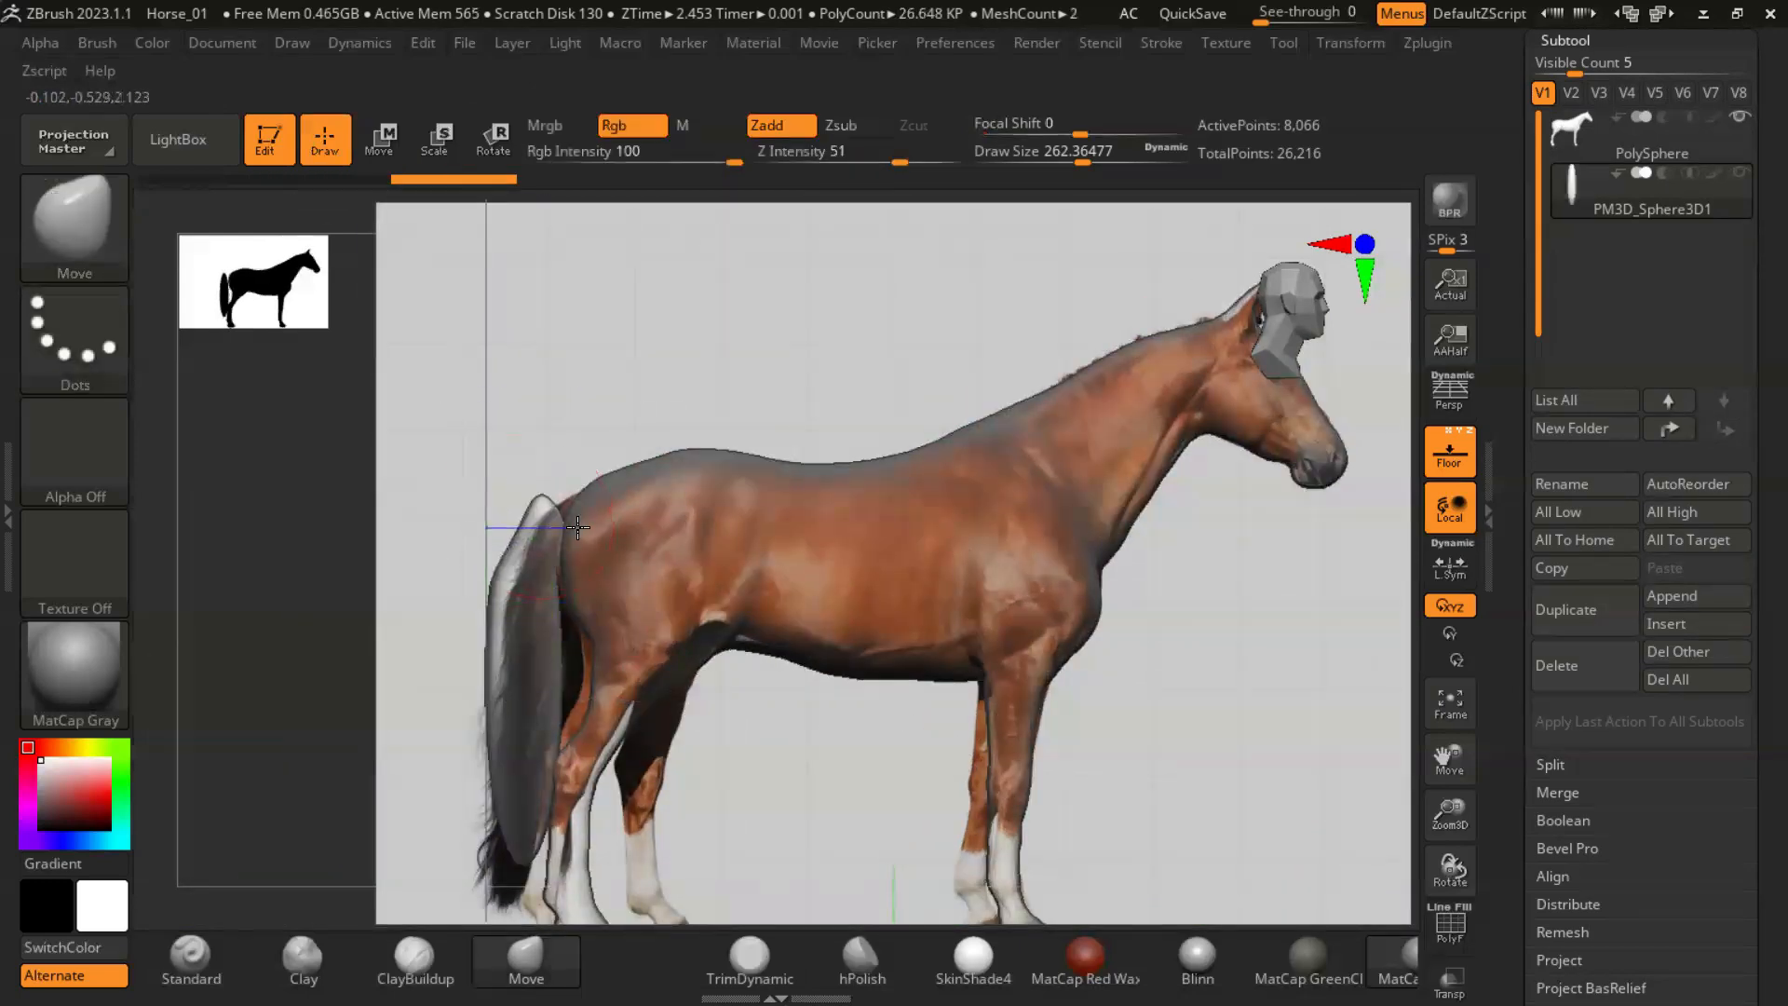
{"action": "key", "text": "ctrl+z"}
{"action": "right_click_drag", "start_coordinate": [507, 670], "coordinate": [549, 703]}
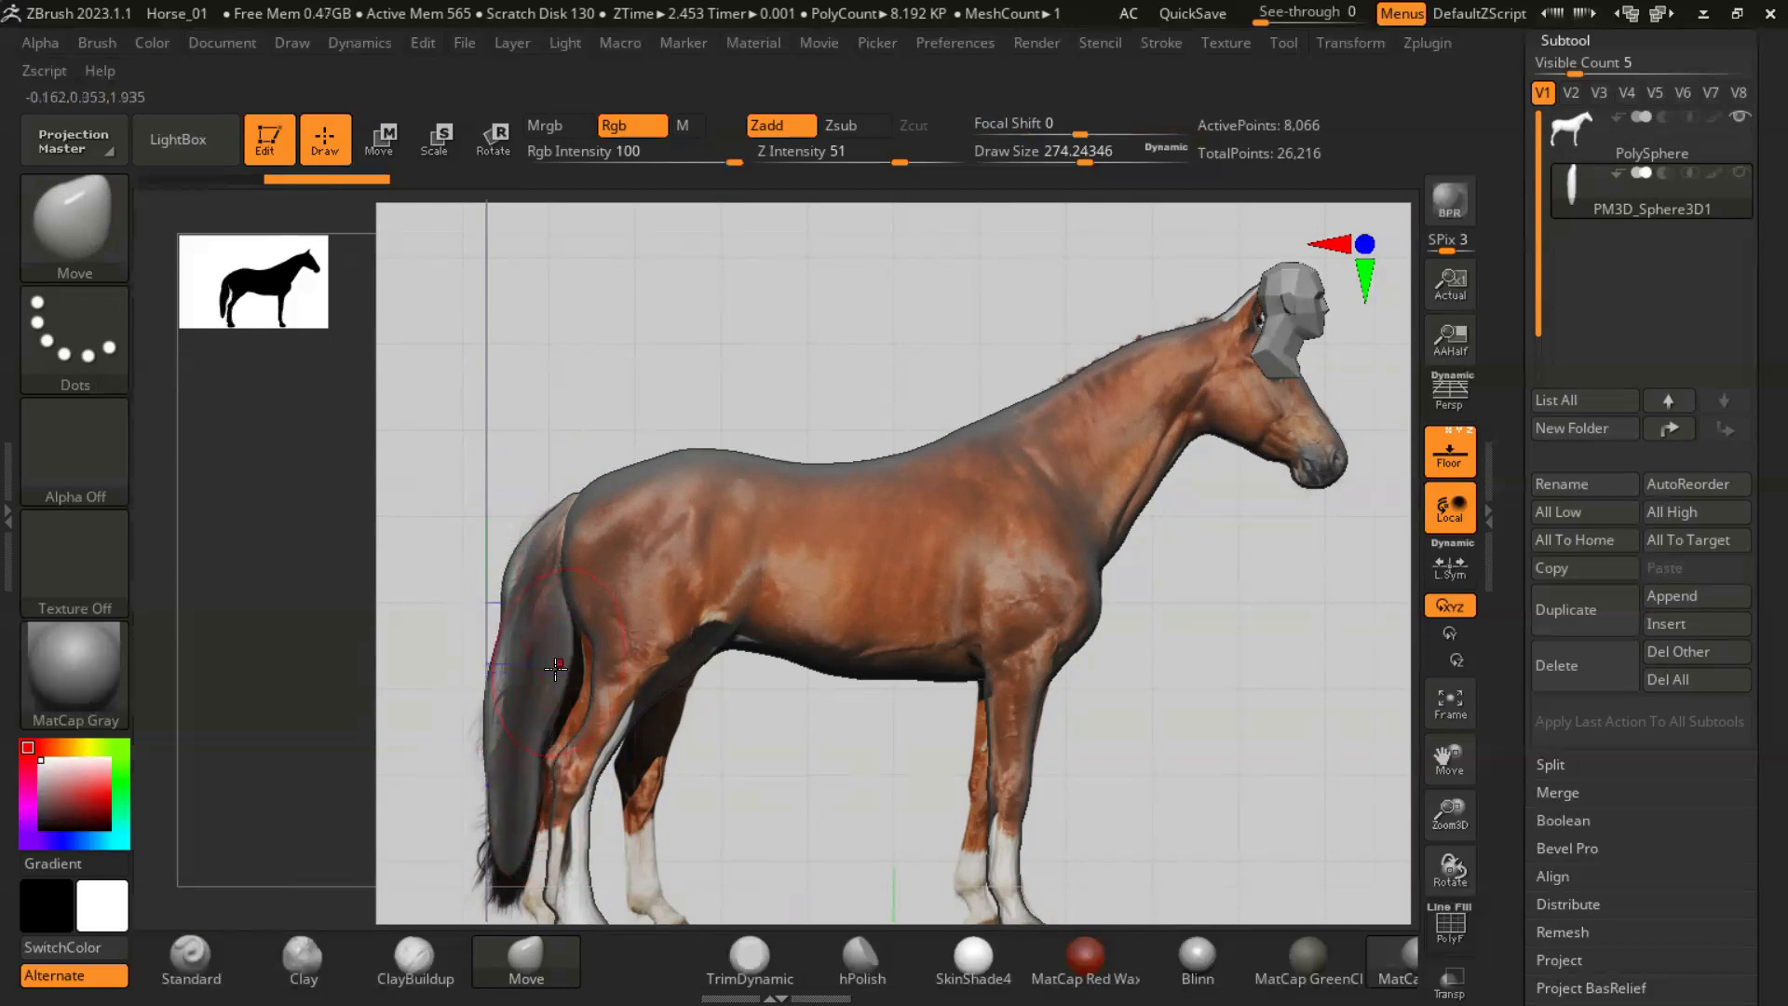
{"action": "right_click_drag", "start_coordinate": [810, 678], "coordinate": [866, 624]}
{"action": "left_click", "coordinate": [1445, 449]}
{"action": "right_click_drag", "start_coordinate": [1341, 609], "coordinate": [1031, 632]}
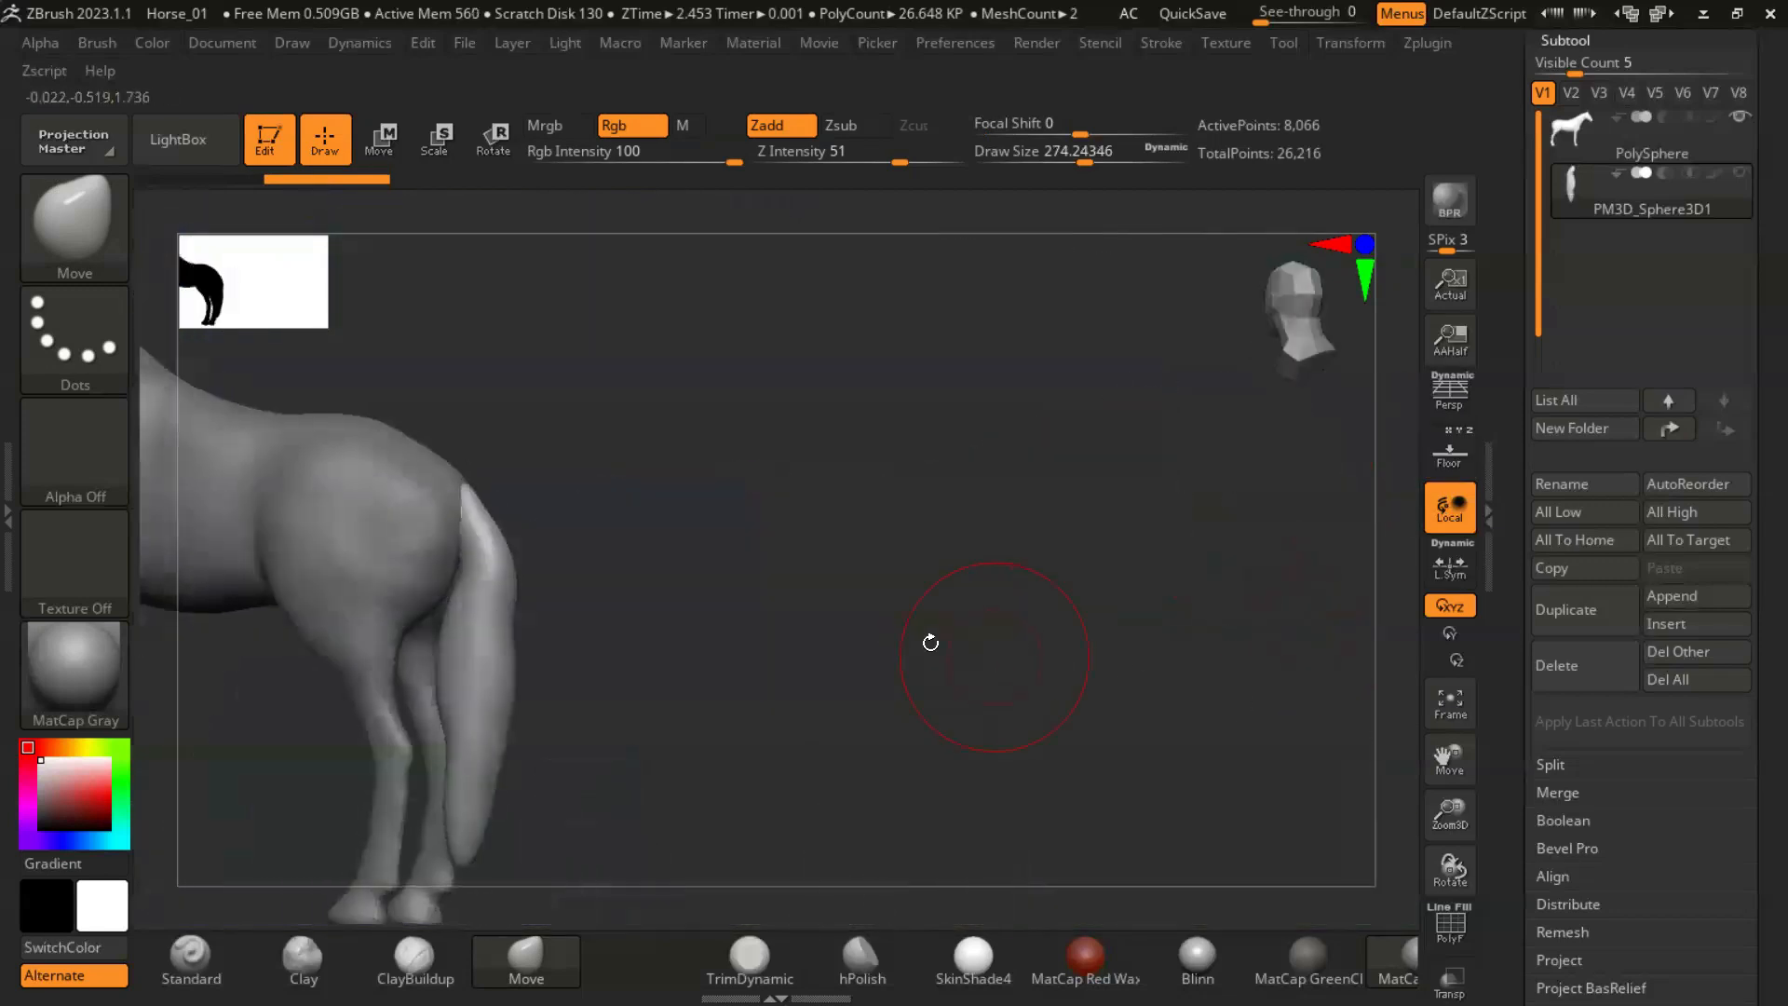
- Make the horse body the active subtool and turn the model to its side view
{"action": "right_click_drag", "start_coordinate": [1158, 587], "coordinate": [1110, 699]}
{"action": "right_click_drag", "start_coordinate": [1101, 503], "coordinate": [1304, 596], "text": "alt"}
{"action": "left_click", "coordinate": [1561, 132]}
{"action": "right_click_drag", "start_coordinate": [1155, 662], "coordinate": [1089, 787]}
{"action": "right_click_drag", "start_coordinate": [1090, 787], "coordinate": [1225, 659]}
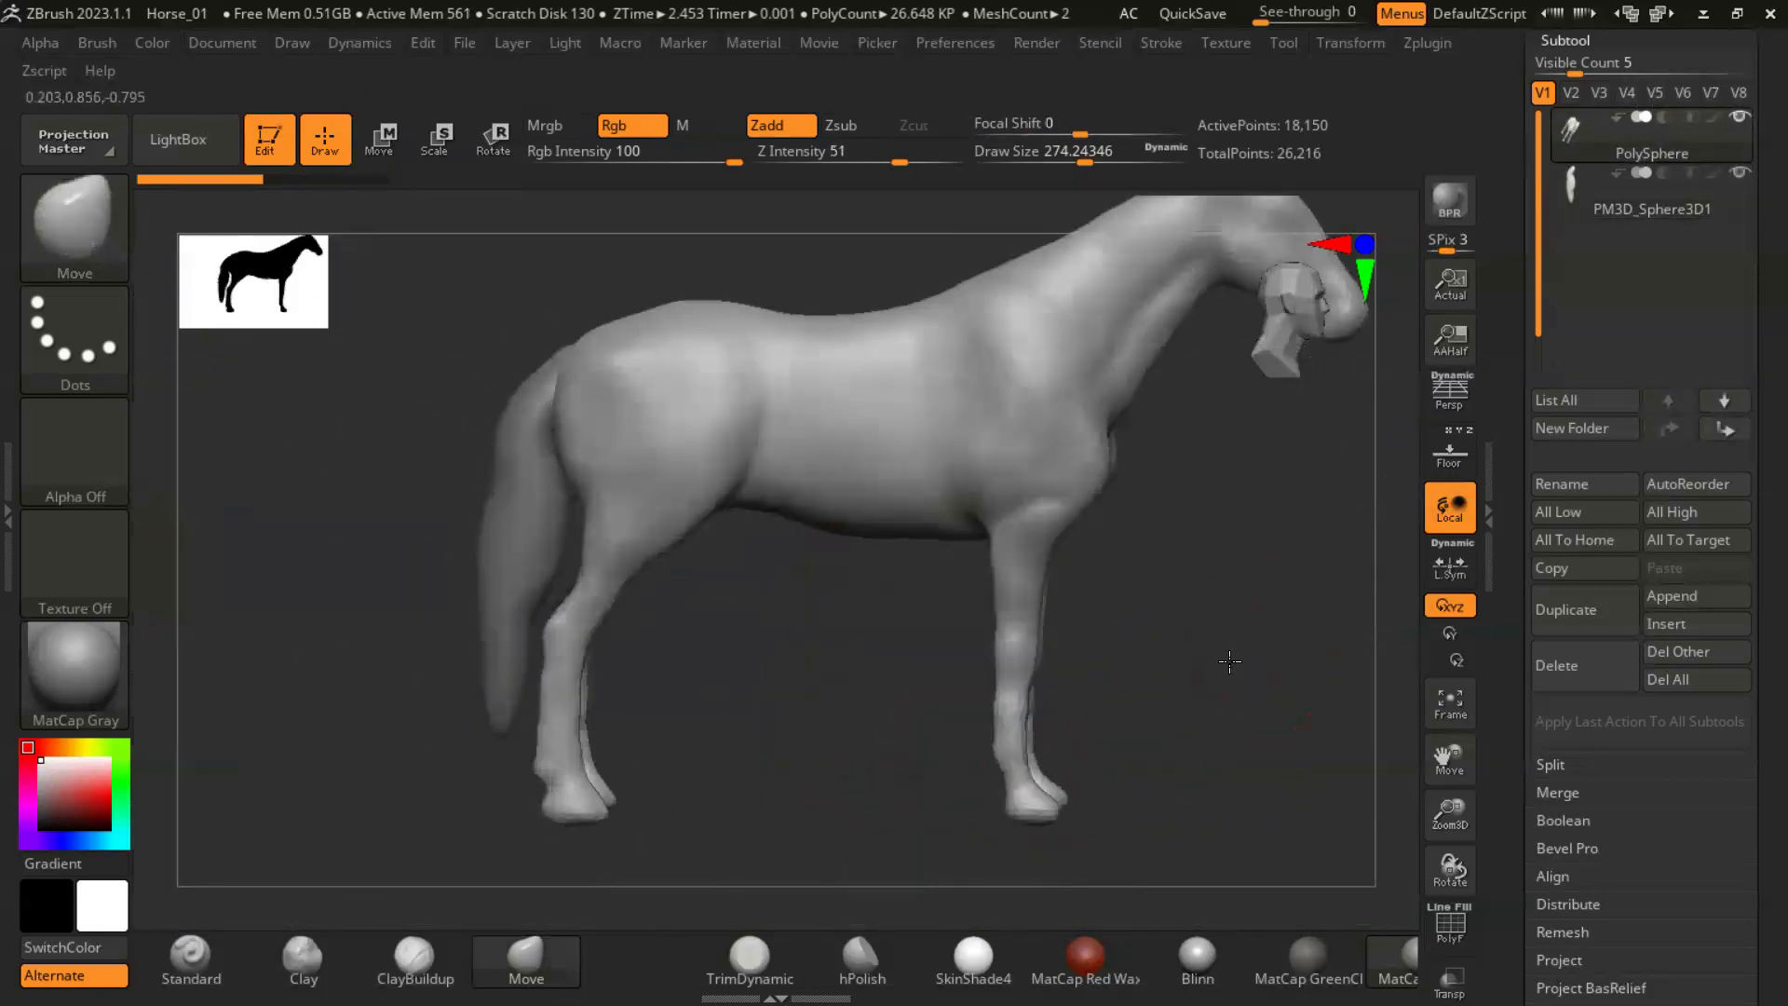
- Show the front-view horse head photo beside the model and face the head from the front
{"action": "left_click", "coordinate": [1703, 15]}
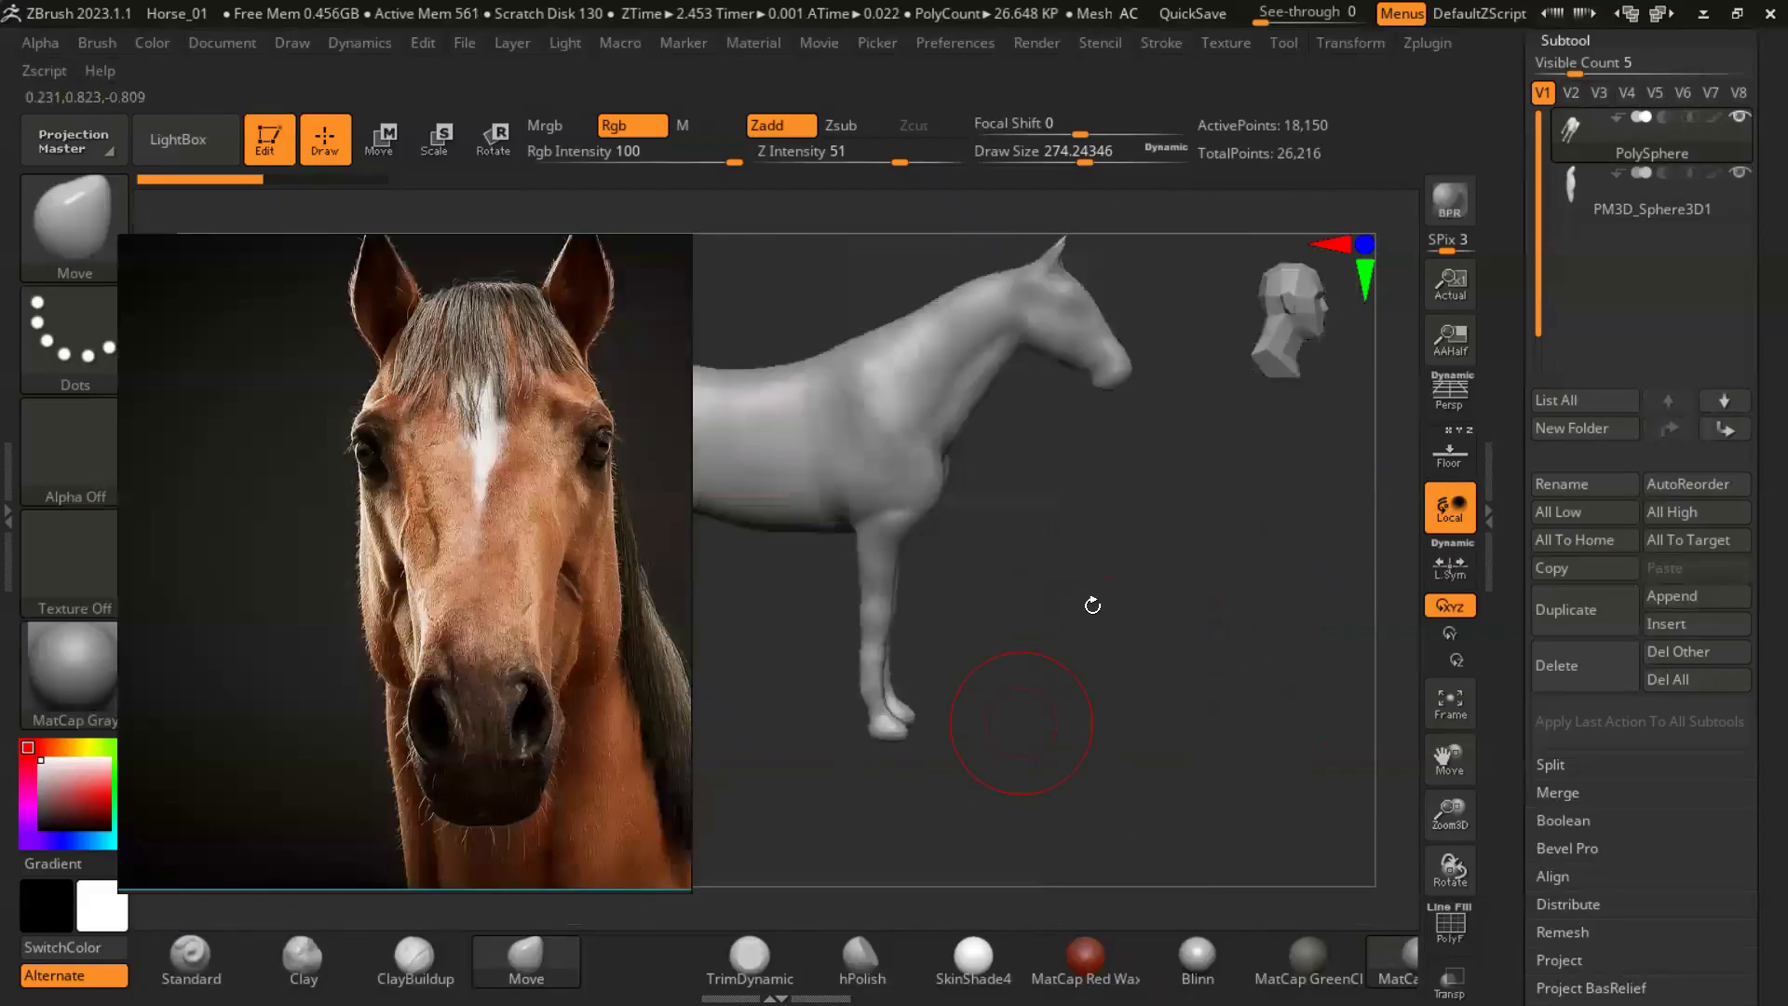
{"action": "right_click_drag", "start_coordinate": [1090, 603], "coordinate": [1189, 516]}
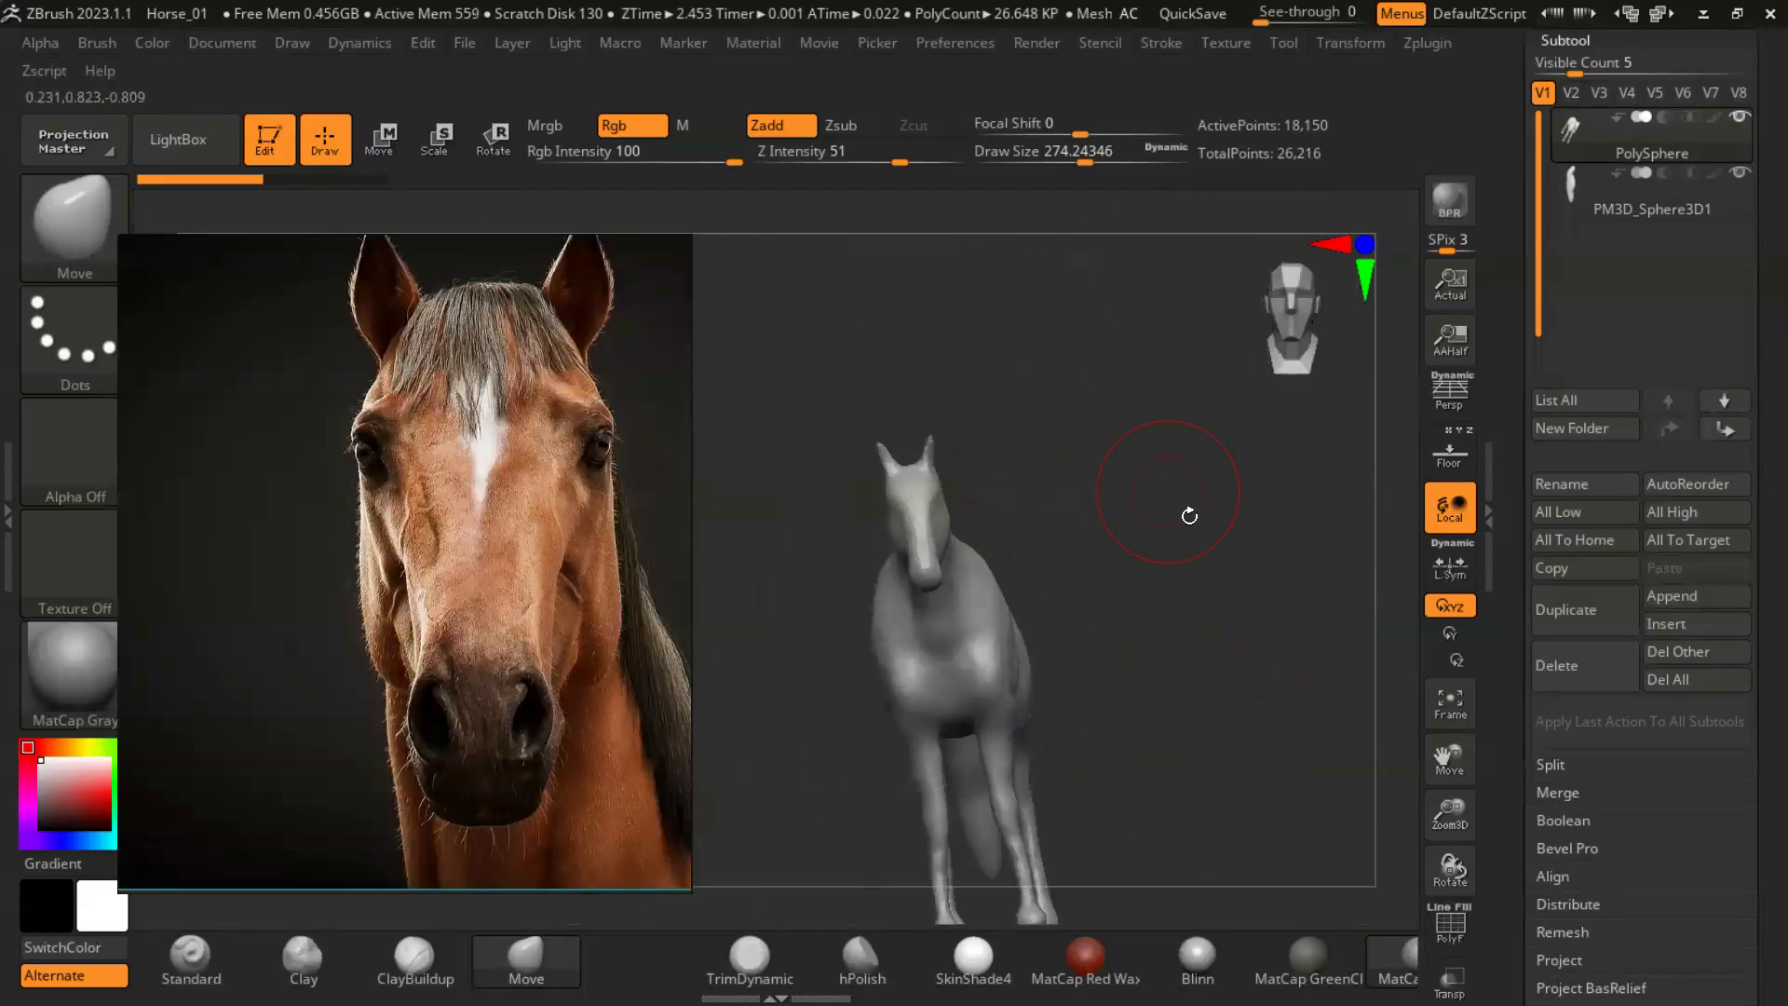
{"action": "right_click_drag", "start_coordinate": [1295, 651], "coordinate": [1418, 623], "text": "ctrl"}
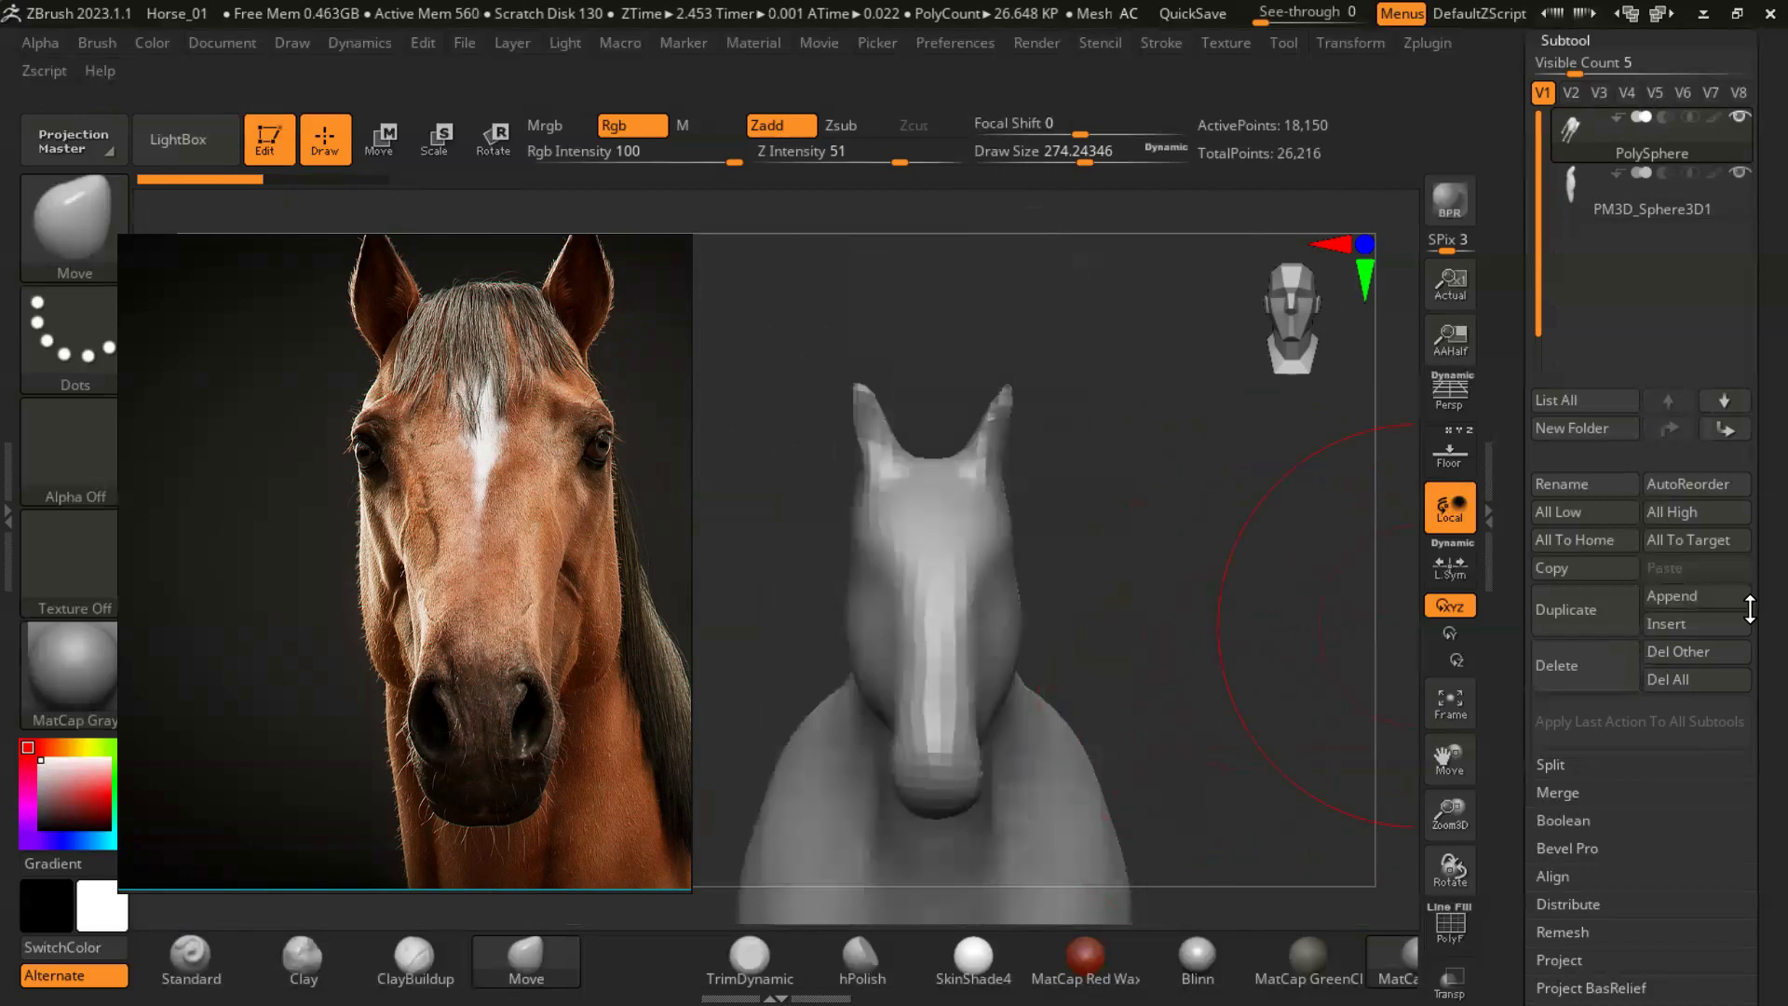
- Remesh the horse body with DynaMesh at a resolution of 128
{"action": "scroll", "coordinate": [1749, 608], "scroll_direction": "down", "scroll_amount": 8}
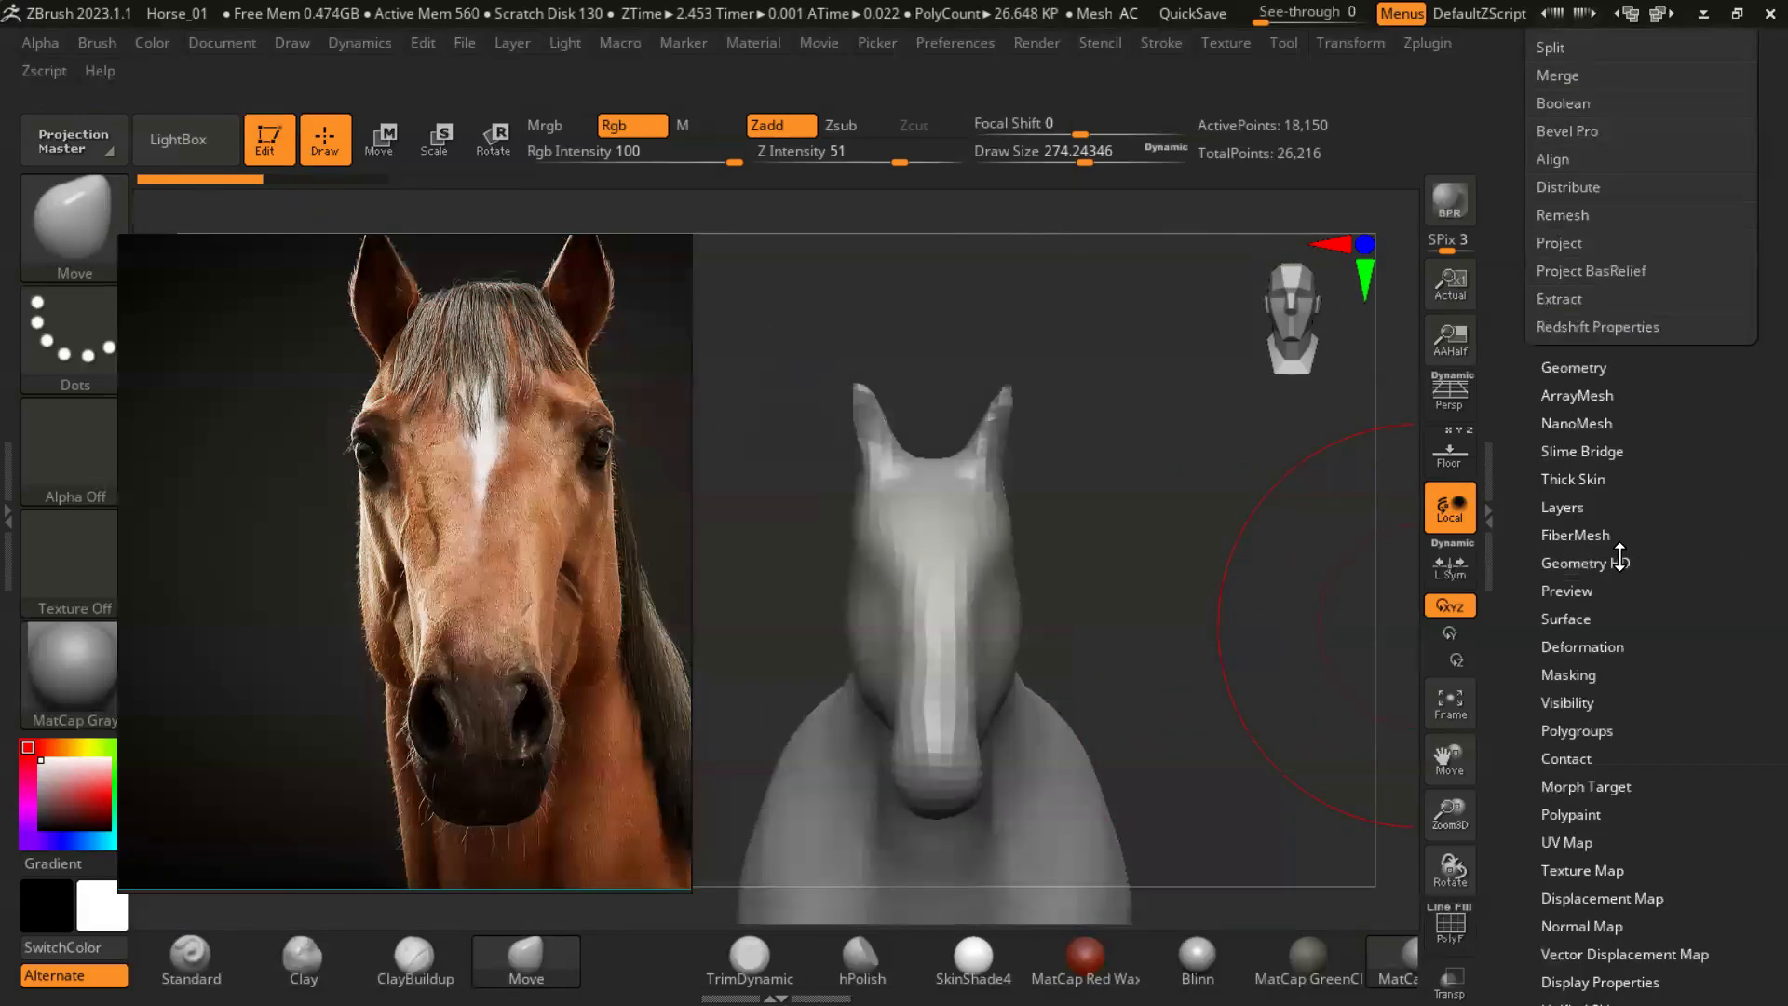
{"action": "left_click", "coordinate": [1556, 365]}
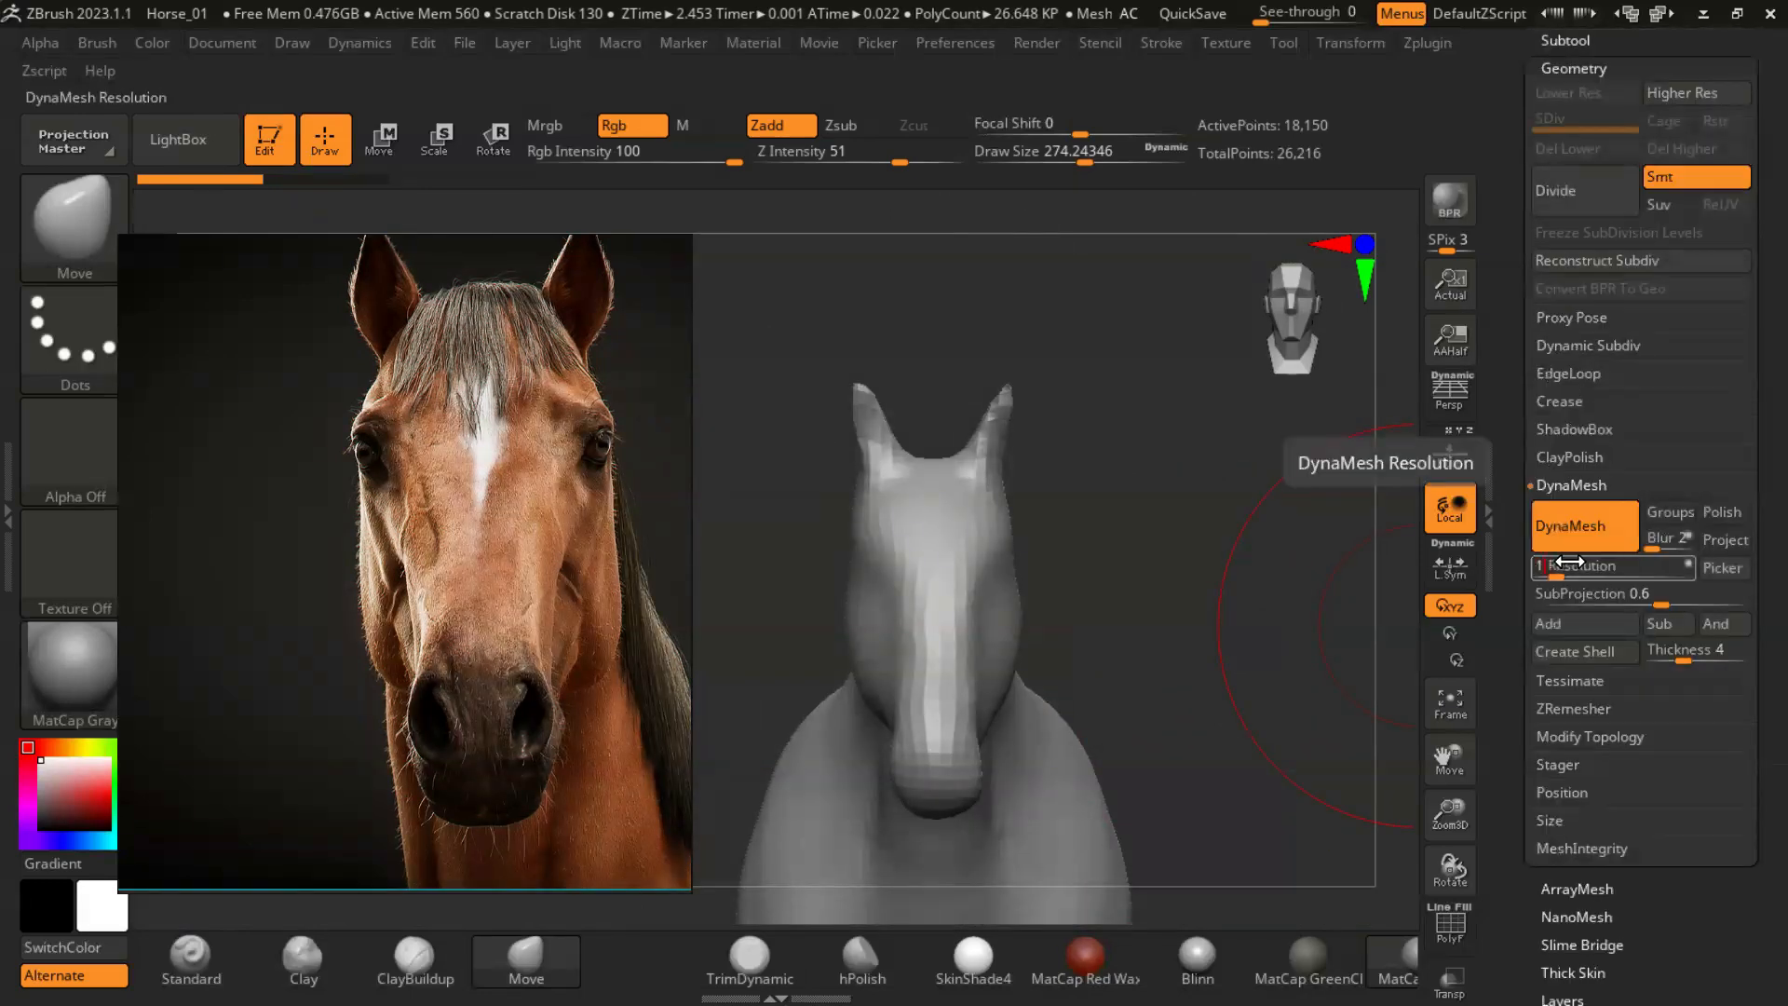
- Widen and round the ears in front view with the Move brush at draw sizes of about 49 and 83
{"action": "key", "text": "s"}
{"action": "mouse_move", "coordinate": [1171, 590]}
{"action": "left_mouse_down"}
{"action": "mouse_move", "coordinate": [1130, 598]}
{"action": "mouse_move", "coordinate": [1230, 490]}
{"action": "mouse_move", "coordinate": [1182, 596]}
{"action": "left_mouse_up"}
{"action": "mouse_move", "coordinate": [1174, 457]}
{"action": "left_mouse_down", "text": "alt"}
{"action": "mouse_move", "coordinate": [1122, 560]}
{"action": "mouse_move", "coordinate": [1106, 808]}
{"action": "left_mouse_up", "text": "alt"}
{"action": "key", "text": "s"}
{"action": "left_click_drag", "start_coordinate": [1039, 509], "coordinate": [1018, 507]}
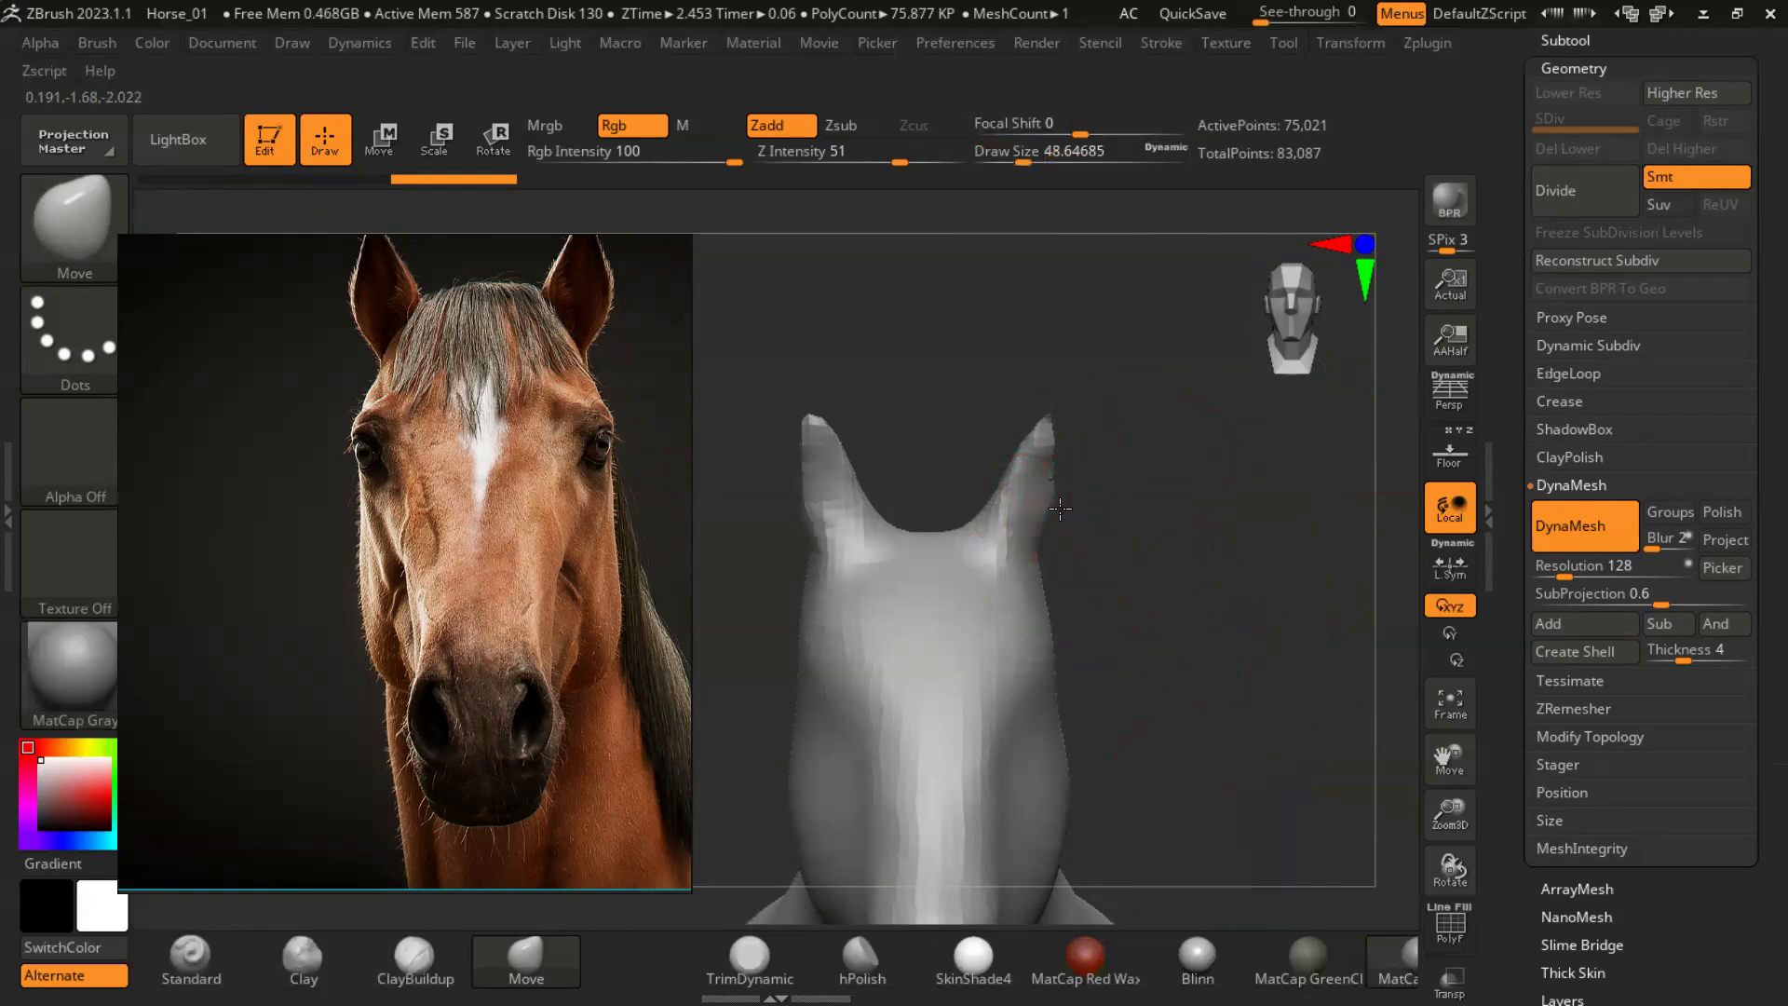
{"action": "left_click_drag", "start_coordinate": [1160, 587], "coordinate": [1160, 608], "text": "alt"}
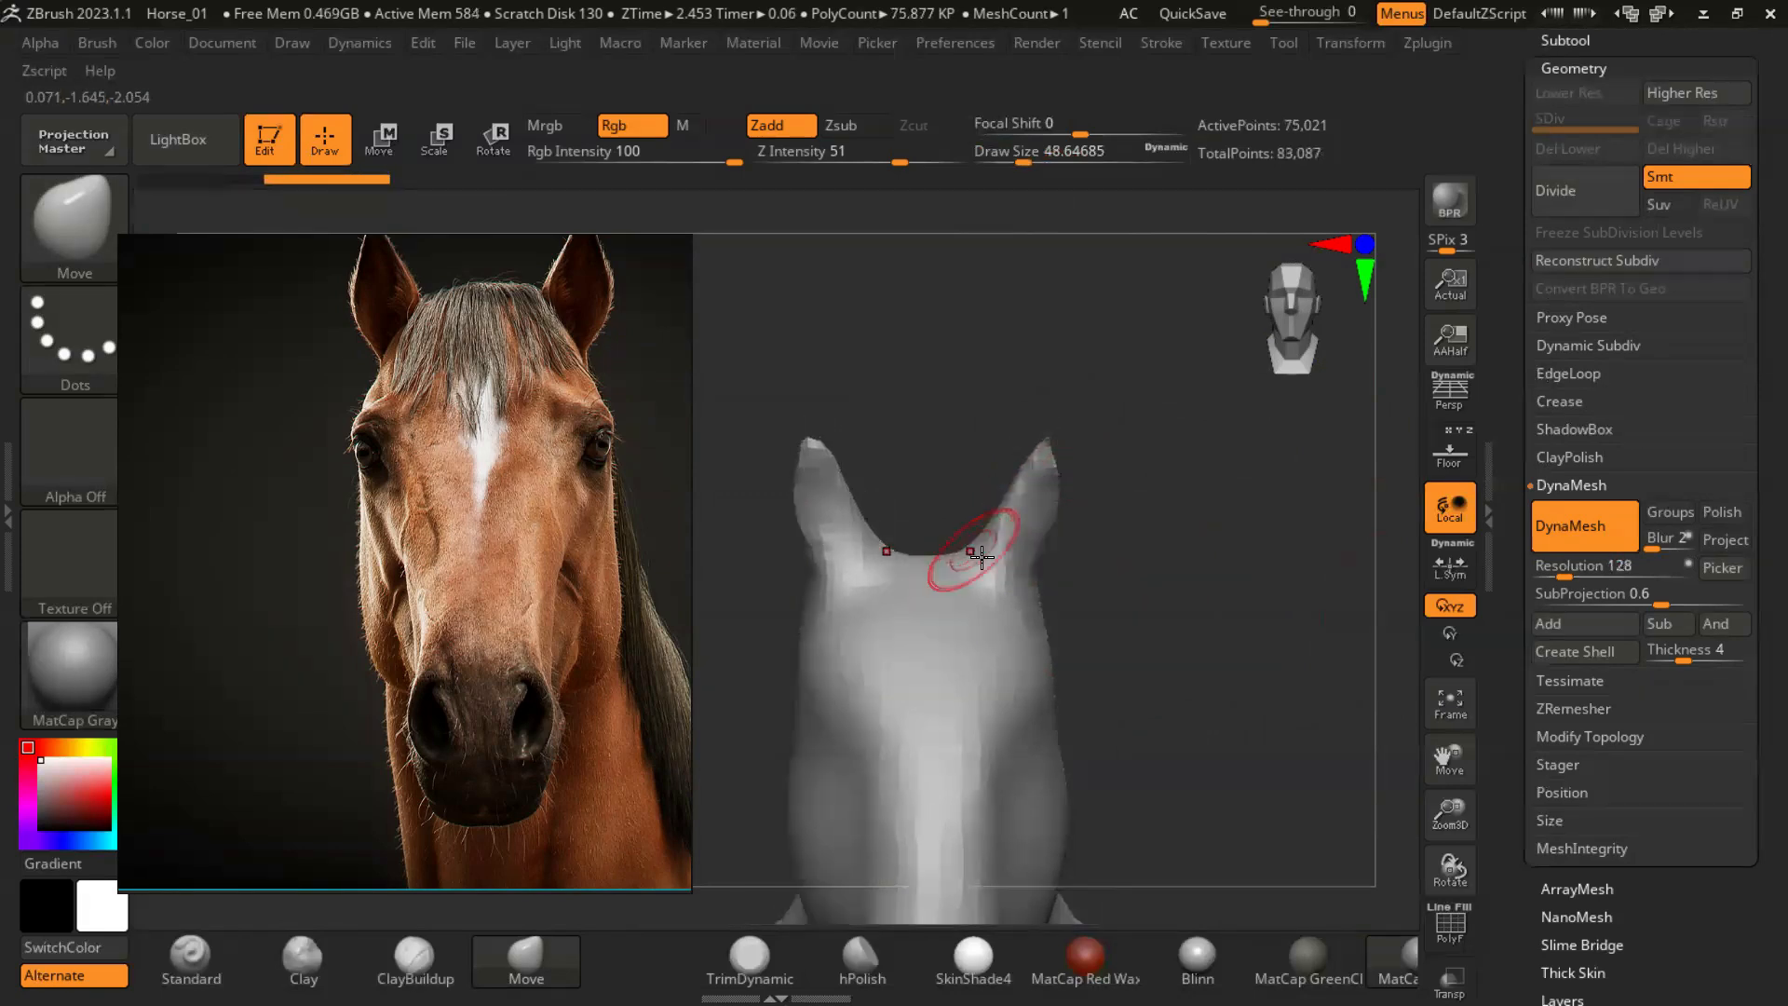
{"action": "key", "text": "s"}
{"action": "left_click_drag", "start_coordinate": [959, 533], "coordinate": [982, 540]}
{"action": "left_click_drag", "start_coordinate": [1013, 559], "coordinate": [1054, 544]}
{"action": "mouse_move", "coordinate": [993, 533]}
{"action": "left_mouse_down"}
{"action": "mouse_move", "coordinate": [994, 512]}
{"action": "mouse_move", "coordinate": [1071, 484]}
{"action": "left_mouse_up"}
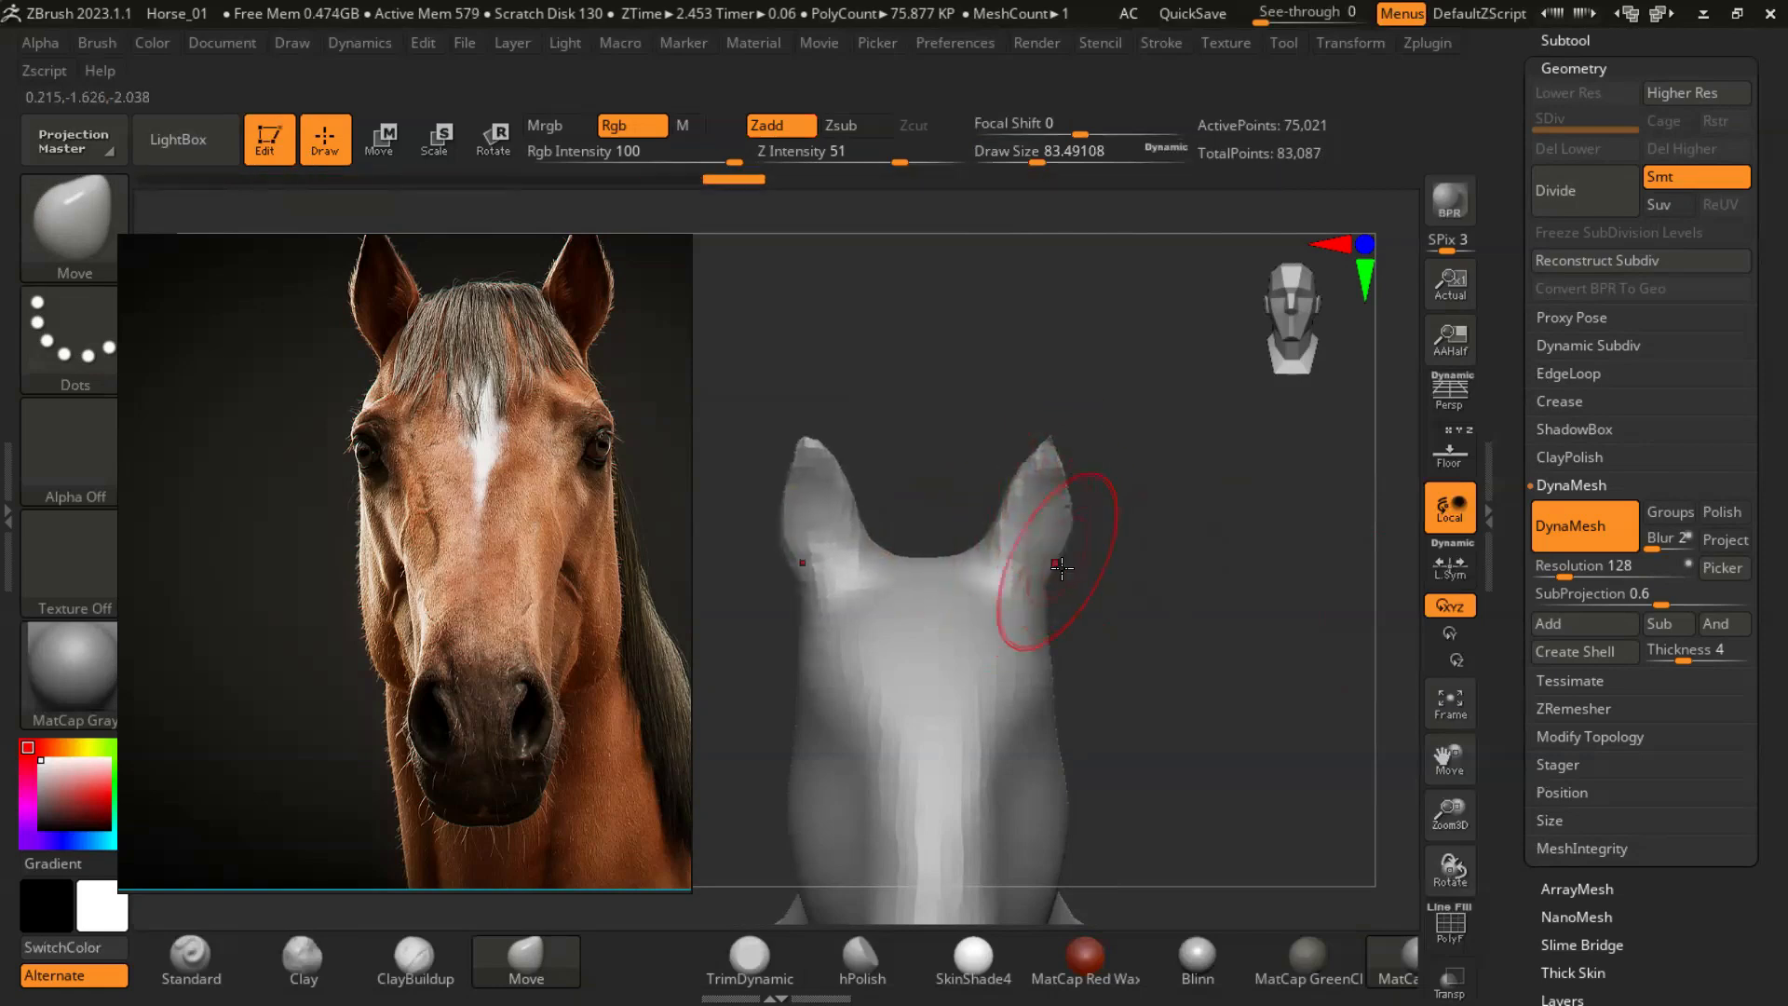
{"action": "left_click_drag", "start_coordinate": [1041, 598], "coordinate": [1040, 605]}
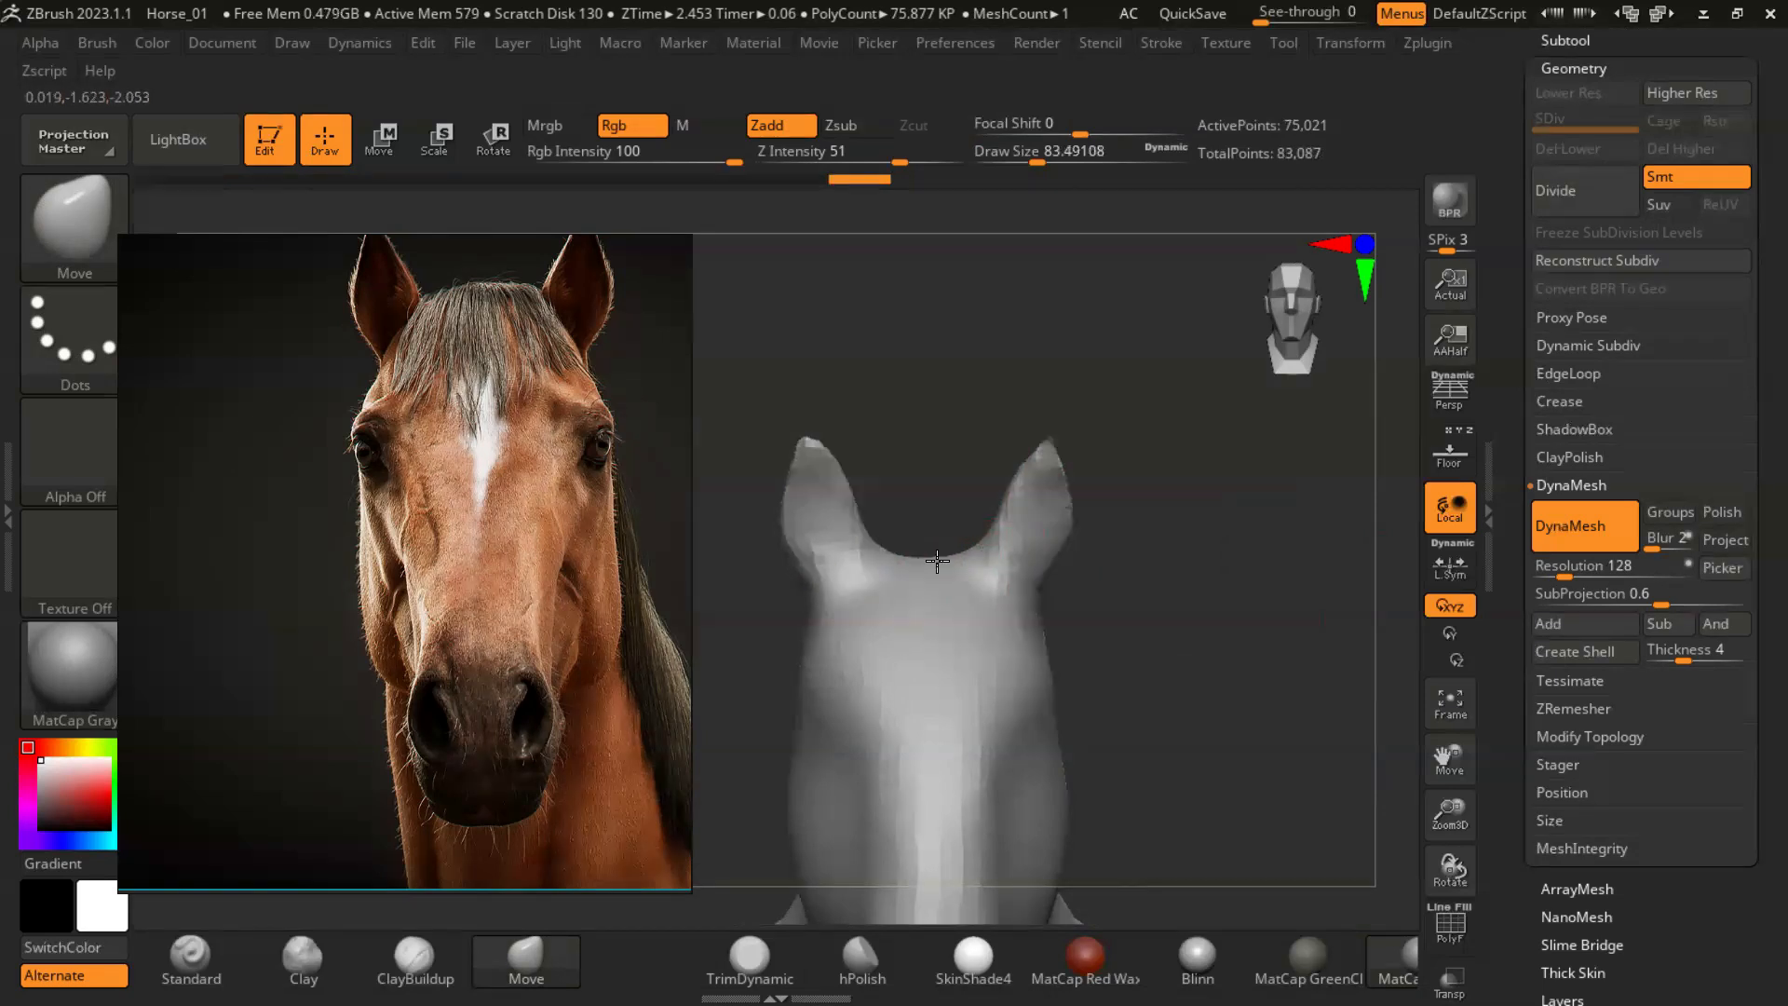
- Refine the curve between the ears with the Move brush at draw sizes of about 37 and 56, undoing one stroke
{"action": "key", "text": "s"}
{"action": "left_click_drag", "start_coordinate": [983, 564], "coordinate": [964, 562]}
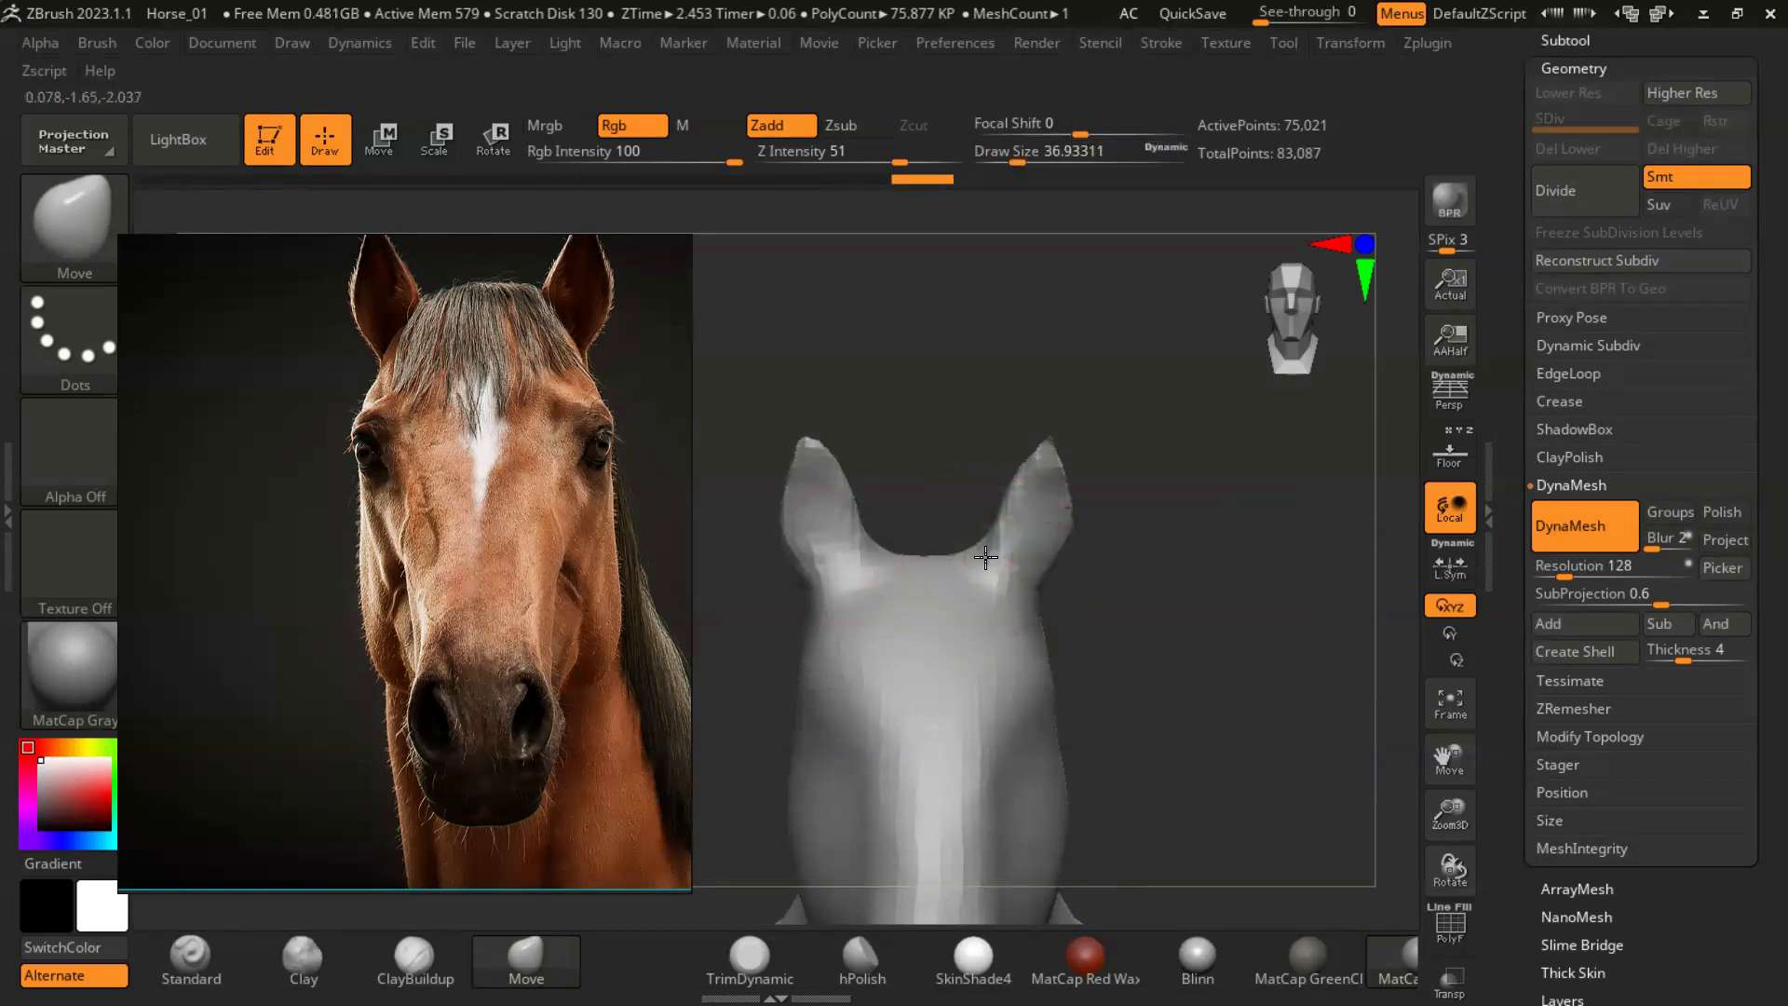
{"action": "key", "text": "ctrl+z"}
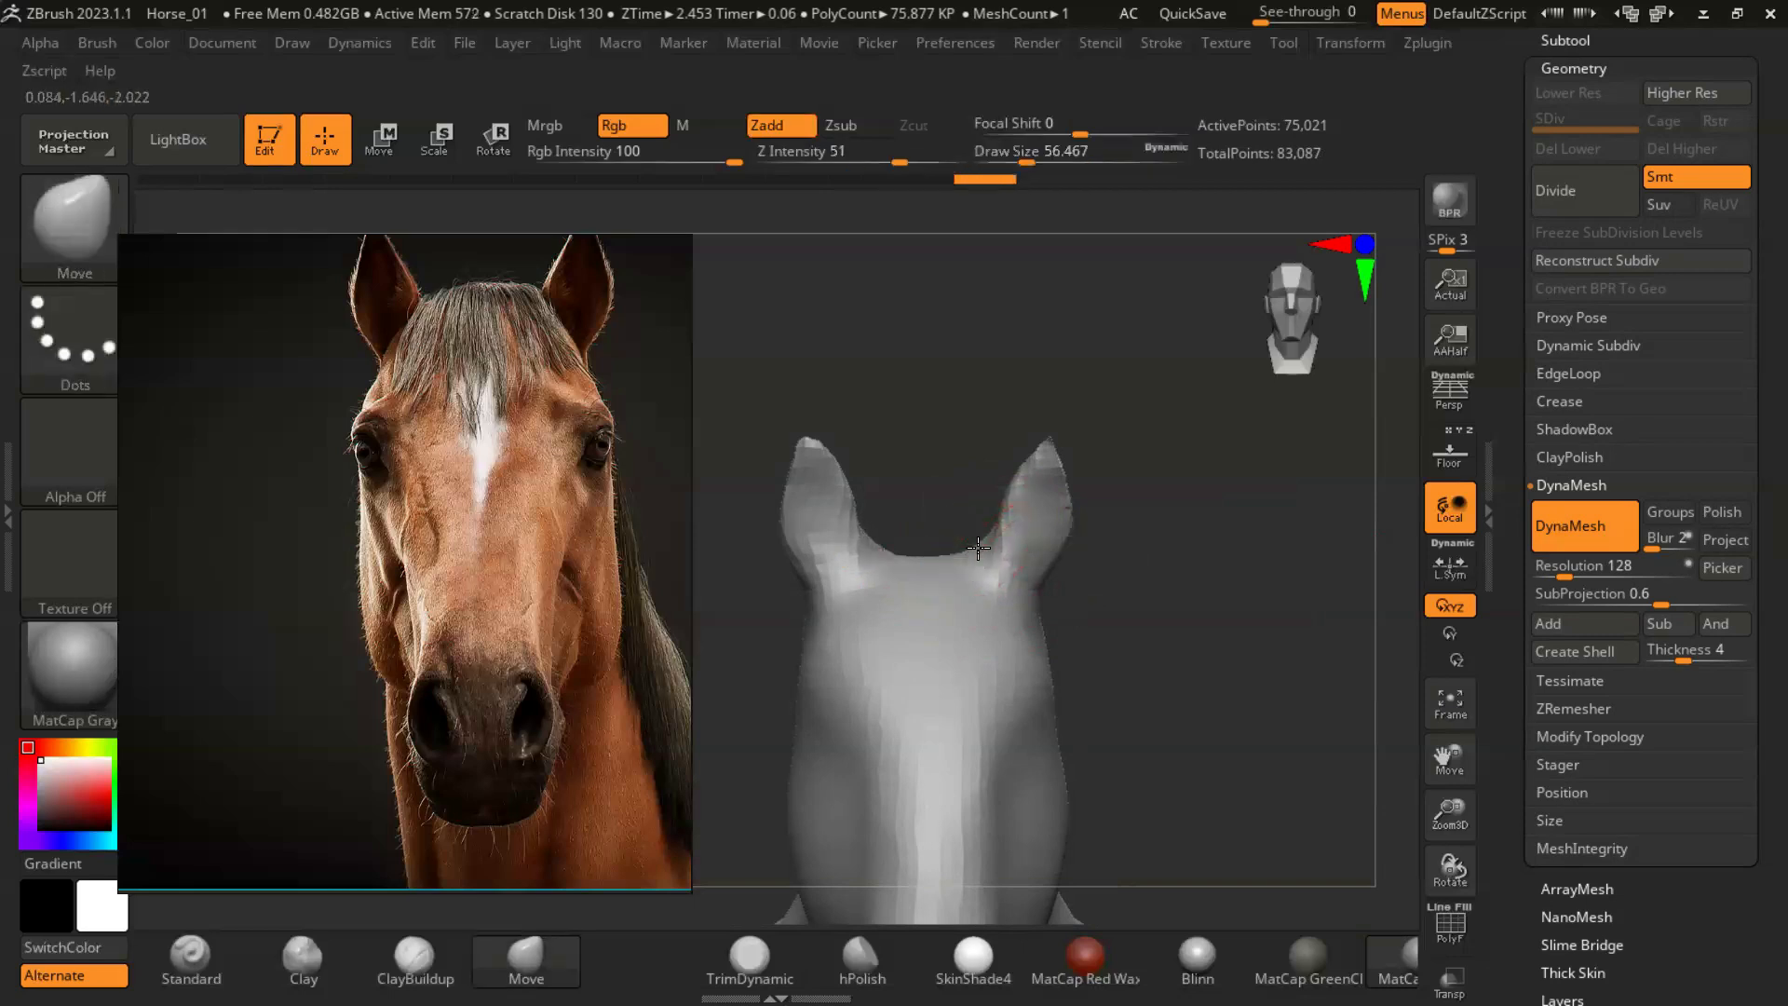
{"action": "right_click_drag", "start_coordinate": [958, 542], "coordinate": [965, 534]}
{"action": "left_click_drag", "start_coordinate": [965, 534], "coordinate": [970, 539]}
{"action": "mouse_move", "coordinate": [970, 540]}
{"action": "right_mouse_down"}
{"action": "mouse_move", "coordinate": [1198, 527]}
{"action": "mouse_move", "coordinate": [1202, 632]}
{"action": "right_mouse_up"}
- Carve the inner hollow of the ear with ClayBuildup at a draw size of about 13 and Z Intensity 4, and refresh the DynaMesh
{"action": "key", "text": "s"}
{"action": "left_click_drag", "start_coordinate": [1061, 607], "coordinate": [1033, 601]}
{"action": "key", "text": "b"}
{"action": "key", "text": "c"}
{"action": "key", "text": "b"}
{"action": "key", "text": "s"}
{"action": "left_click_drag", "start_coordinate": [1085, 532], "coordinate": [1075, 532]}
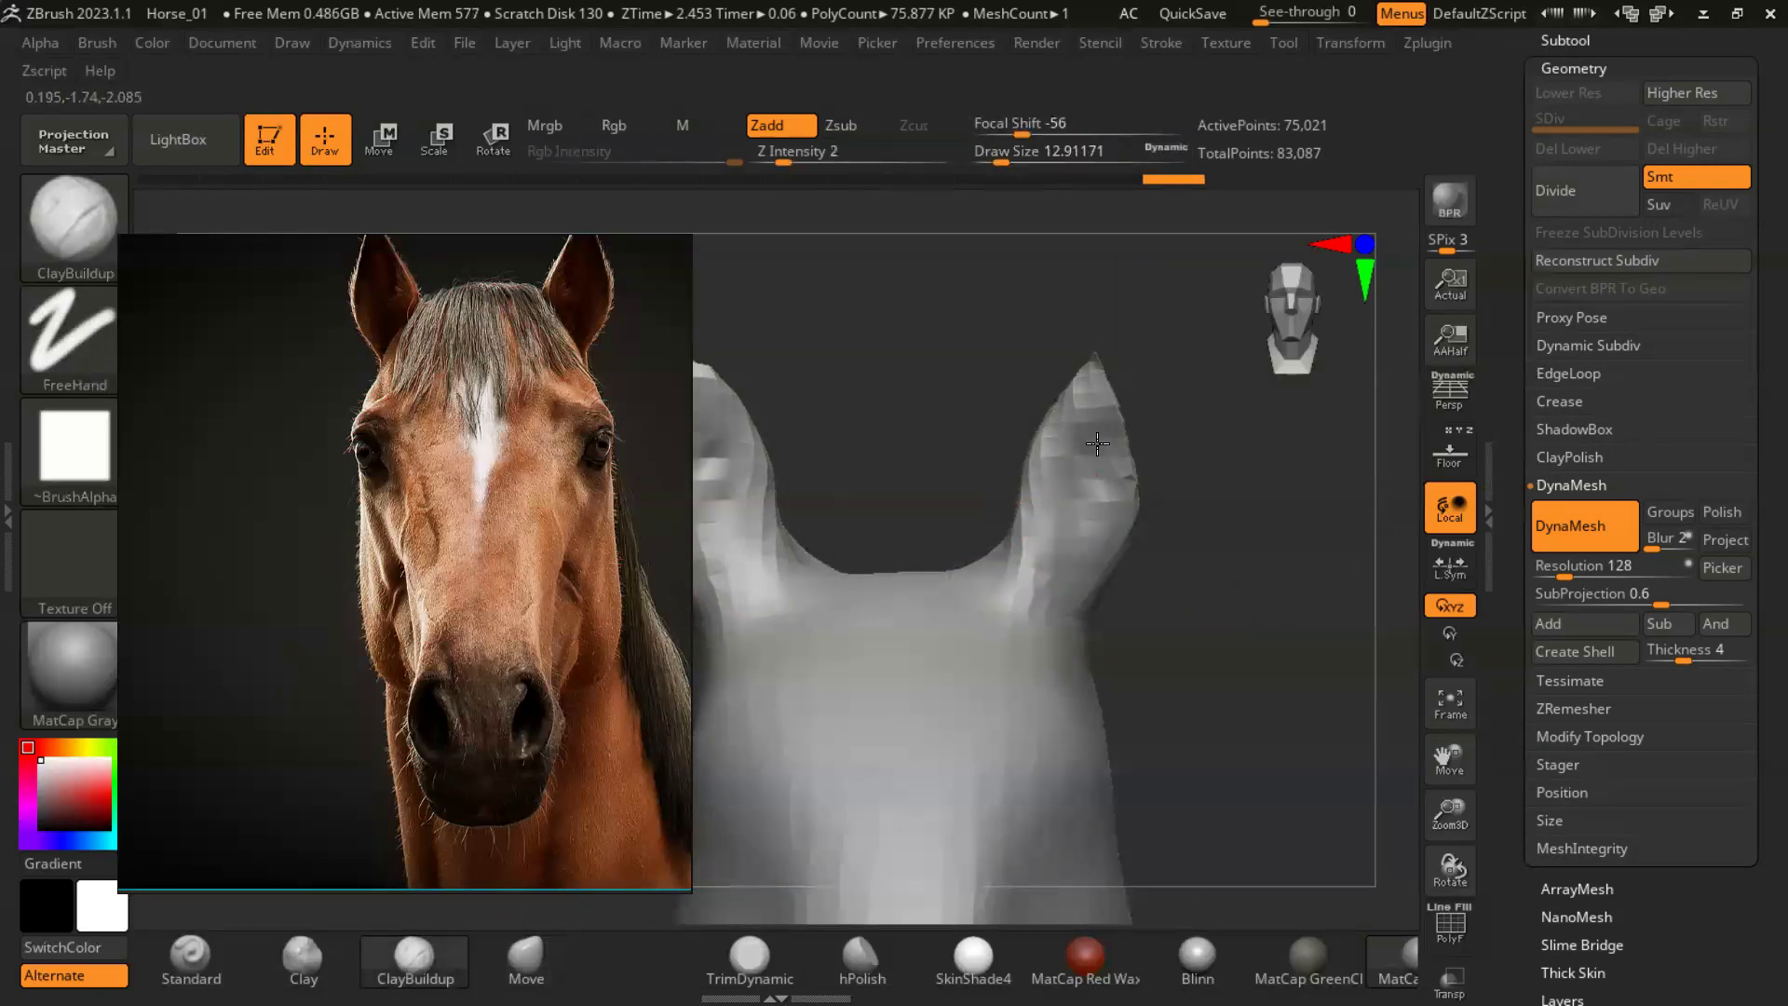
{"action": "type", "text": "u4"}
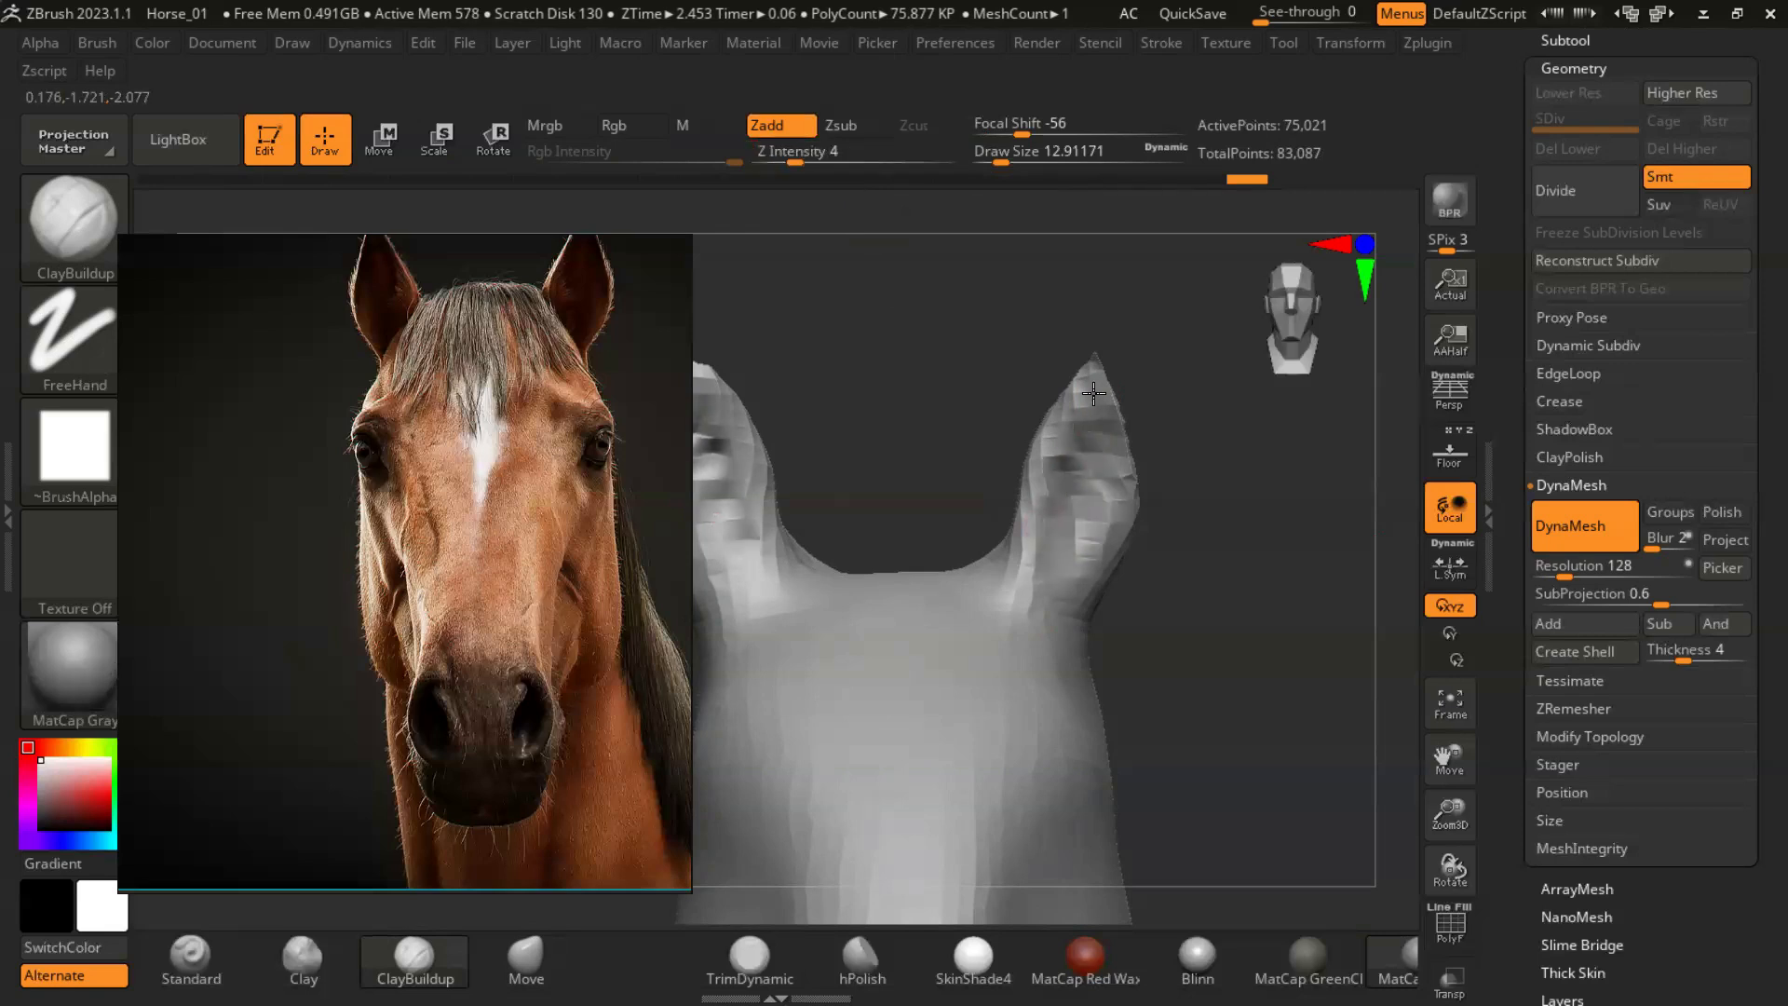
{"action": "mouse_move", "coordinate": [1092, 503]}
{"action": "left_mouse_down"}
{"action": "mouse_move", "coordinate": [1072, 583]}
{"action": "mouse_move", "coordinate": [1086, 538]}
{"action": "left_mouse_up"}
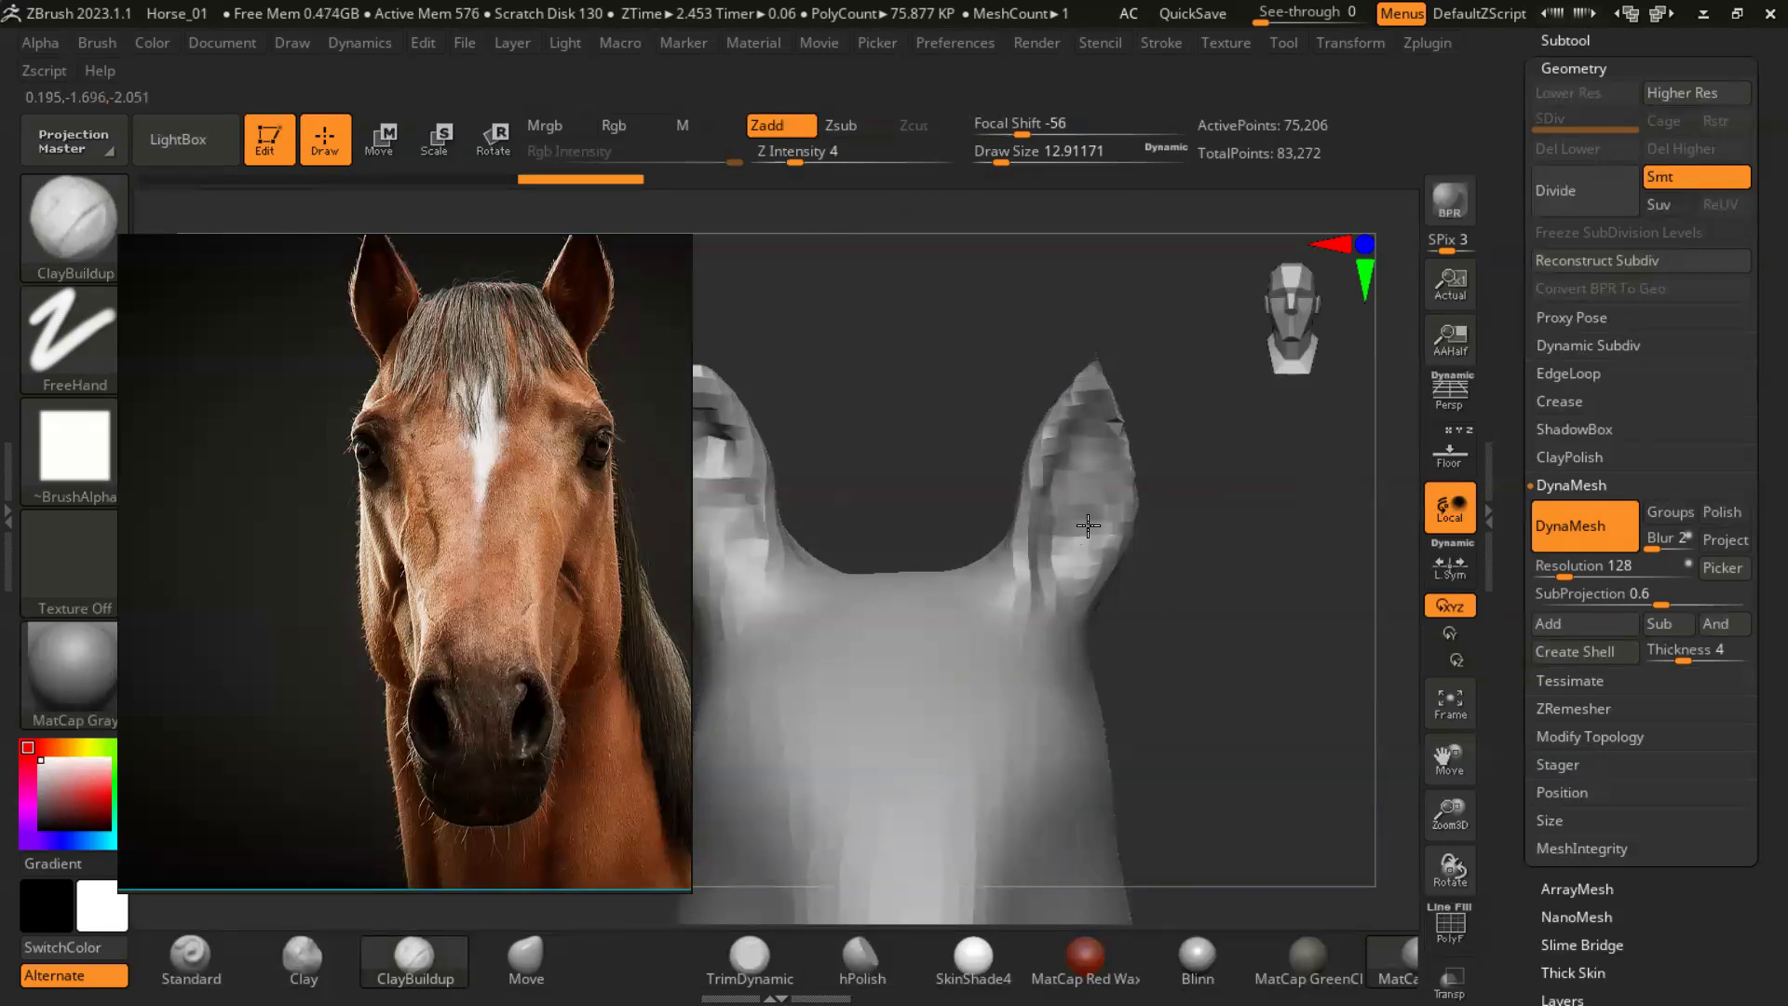
- Deepen the ear hollow toward its base with ClayBuildup at Z Intensity 7
{"action": "right_click_drag", "start_coordinate": [1090, 519], "coordinate": [1062, 459]}
{"action": "left_click_drag", "start_coordinate": [1061, 538], "coordinate": [1067, 568]}
{"action": "left_click", "coordinate": [808, 161]}
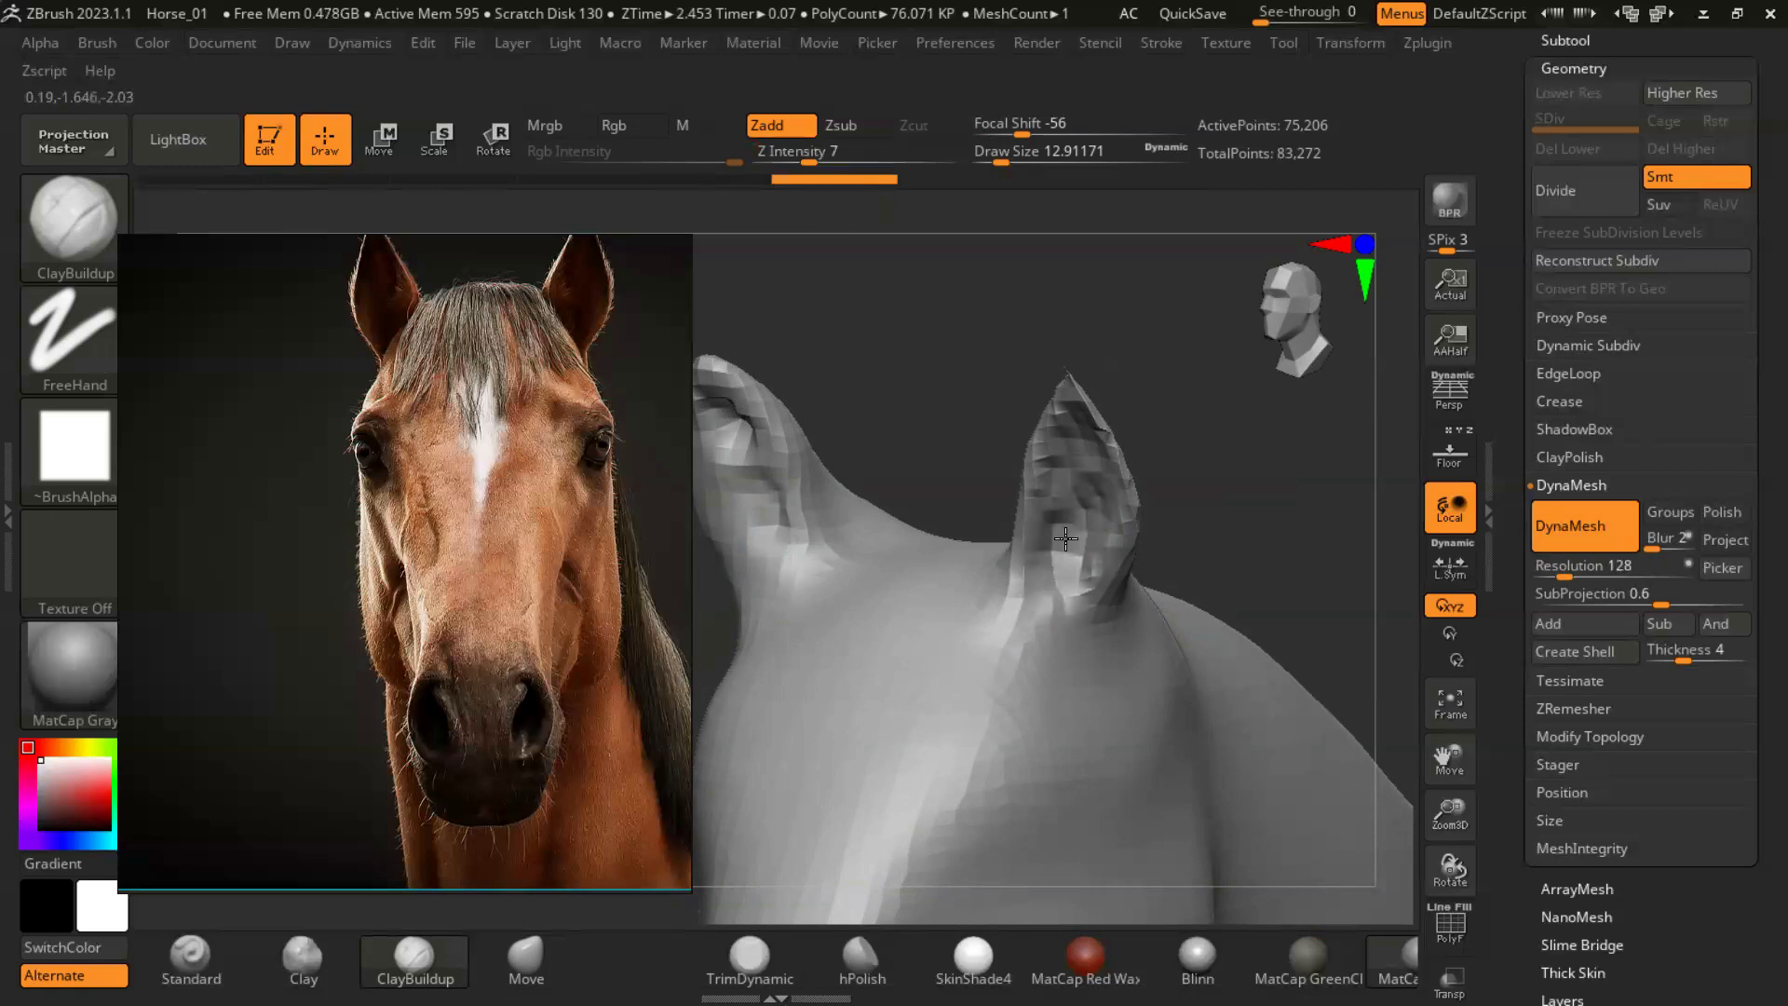
{"action": "mouse_move", "coordinate": [1088, 581]}
{"action": "right_mouse_down"}
{"action": "mouse_move", "coordinate": [1122, 579]}
{"action": "mouse_move", "coordinate": [1070, 587]}
{"action": "right_mouse_up"}
{"action": "left_click_drag", "start_coordinate": [1192, 453], "coordinate": [1215, 423], "text": "ctrl"}
{"action": "right_click_drag", "start_coordinate": [1215, 423], "coordinate": [1091, 476]}
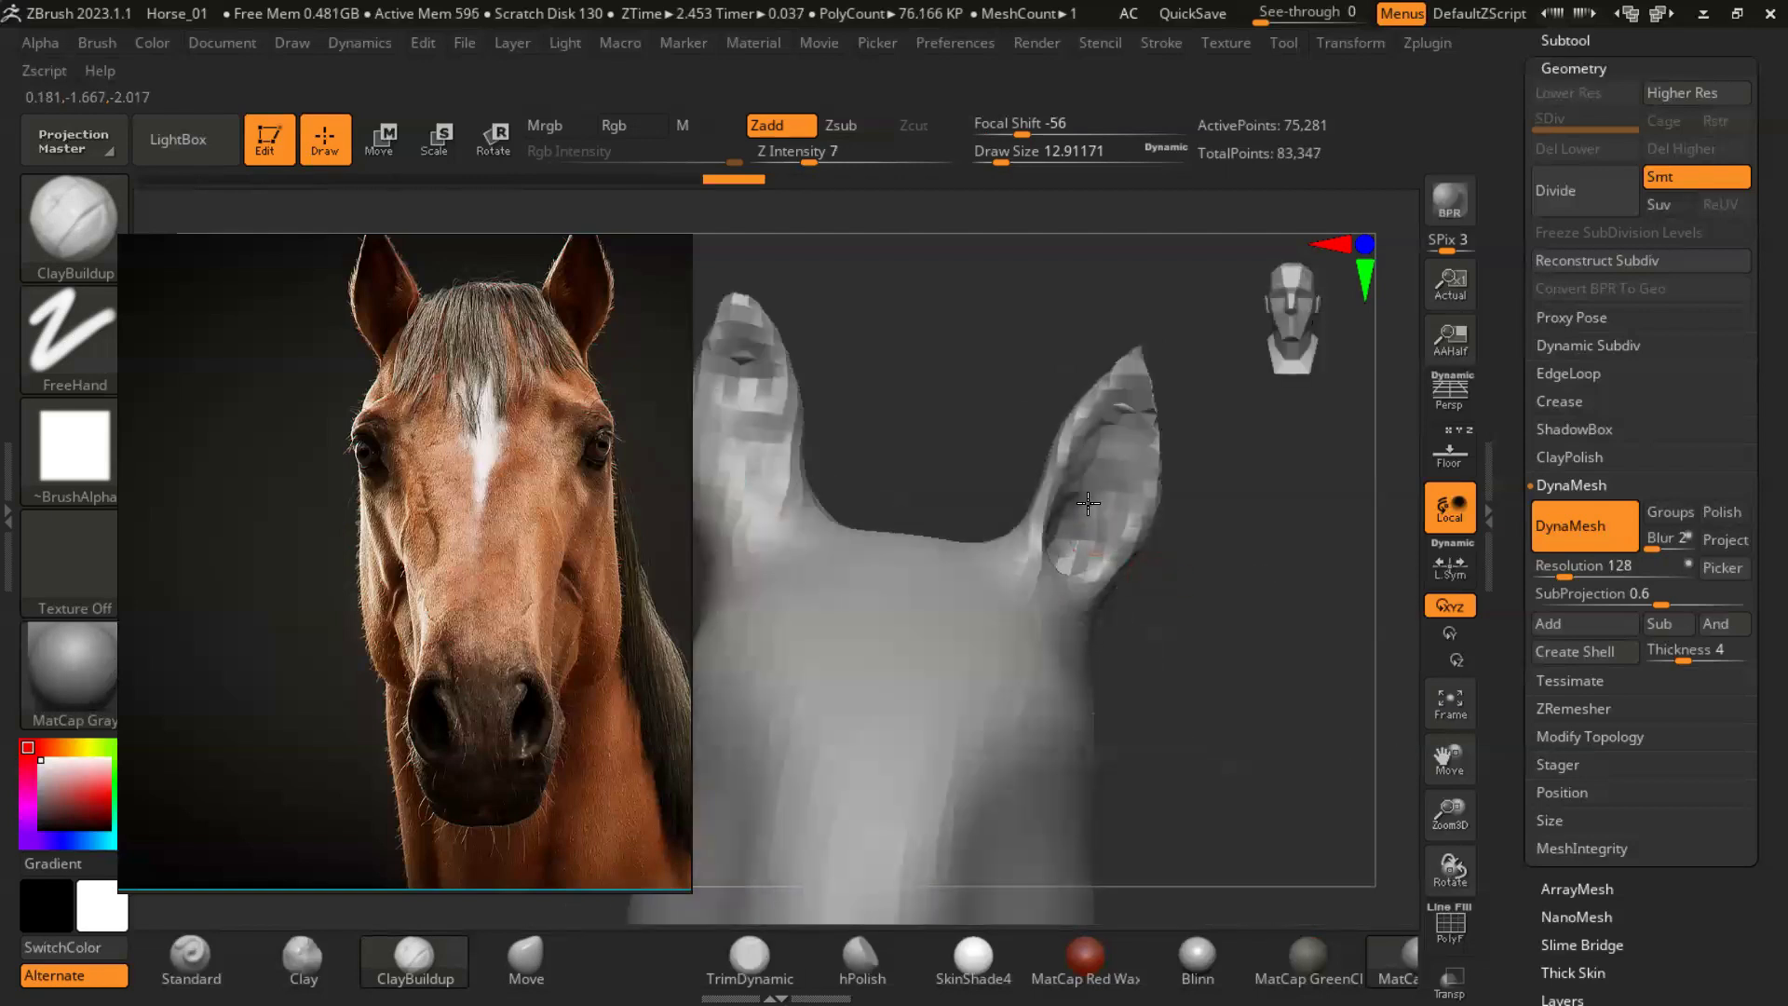
- Try to mirror the horse body with SubTool Master
{"action": "right_click_drag", "start_coordinate": [1286, 699], "coordinate": [1251, 589], "text": "ctrl"}
{"action": "mouse_move", "coordinate": [1417, 45]}
{"action": "left_click", "coordinate": [1584, 552]}
{"action": "left_click", "coordinate": [752, 528]}
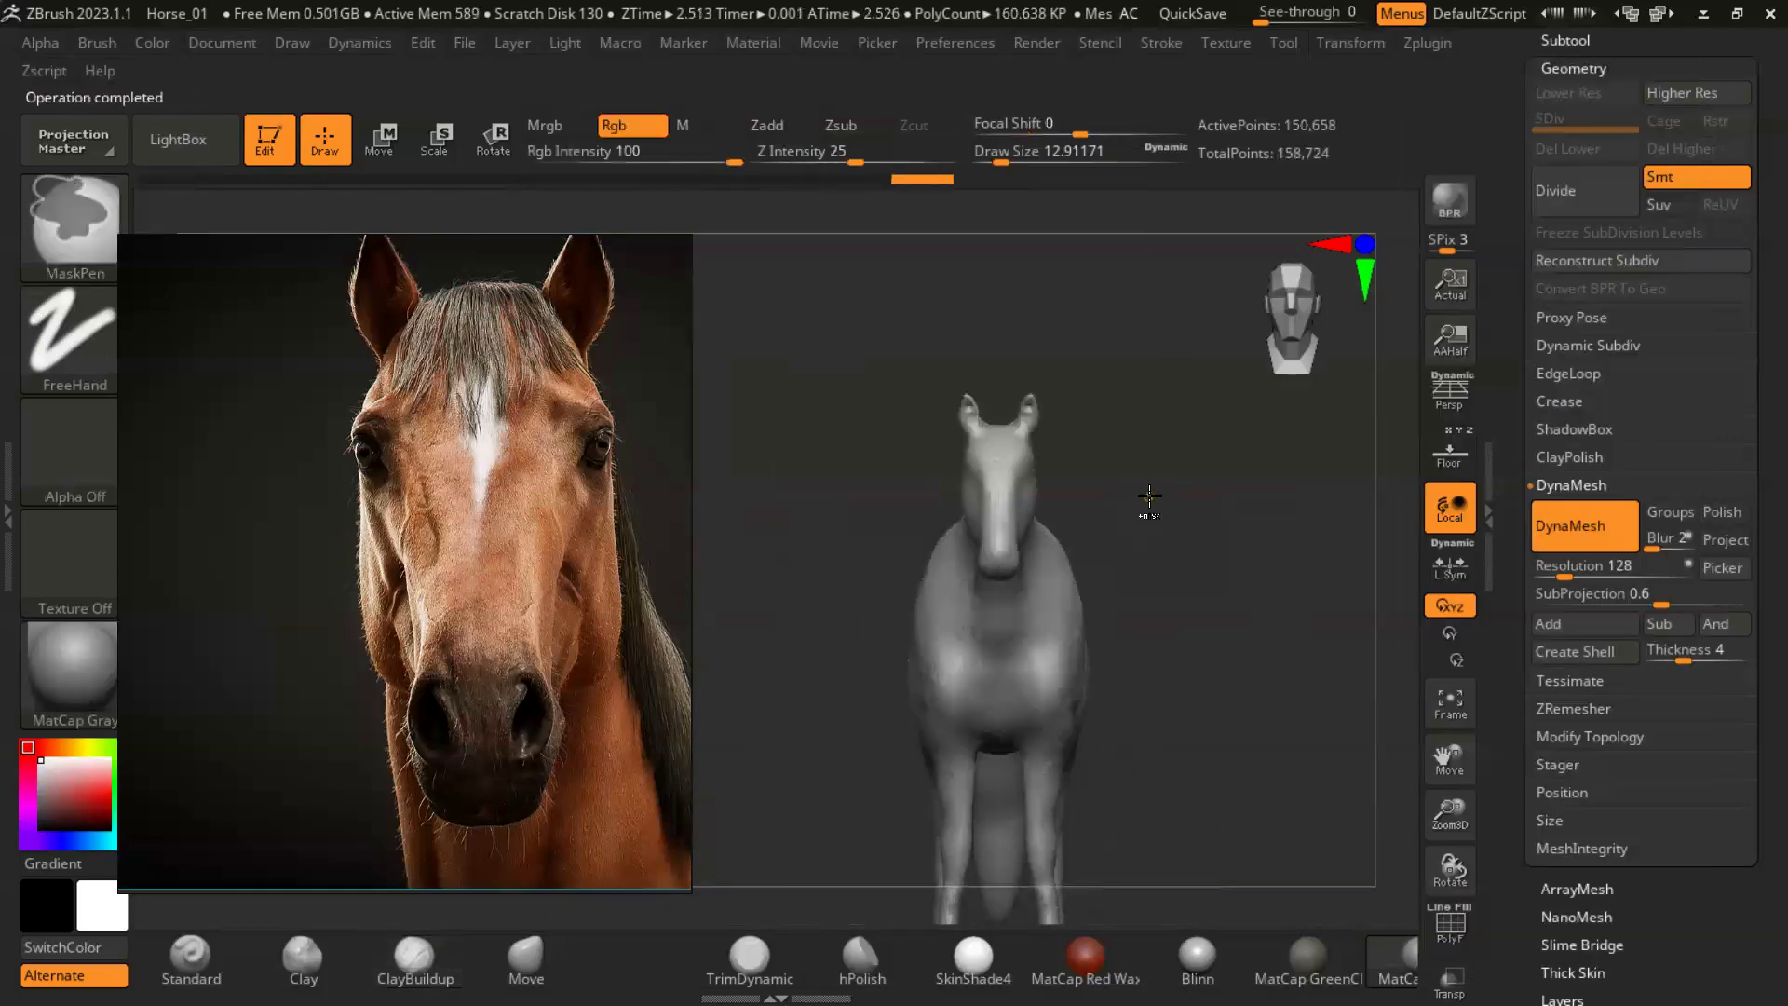
- Mirror the horse body across the X axis with SubTool Master, merged into one subtool
{"action": "mouse_move", "coordinate": [1417, 45]}
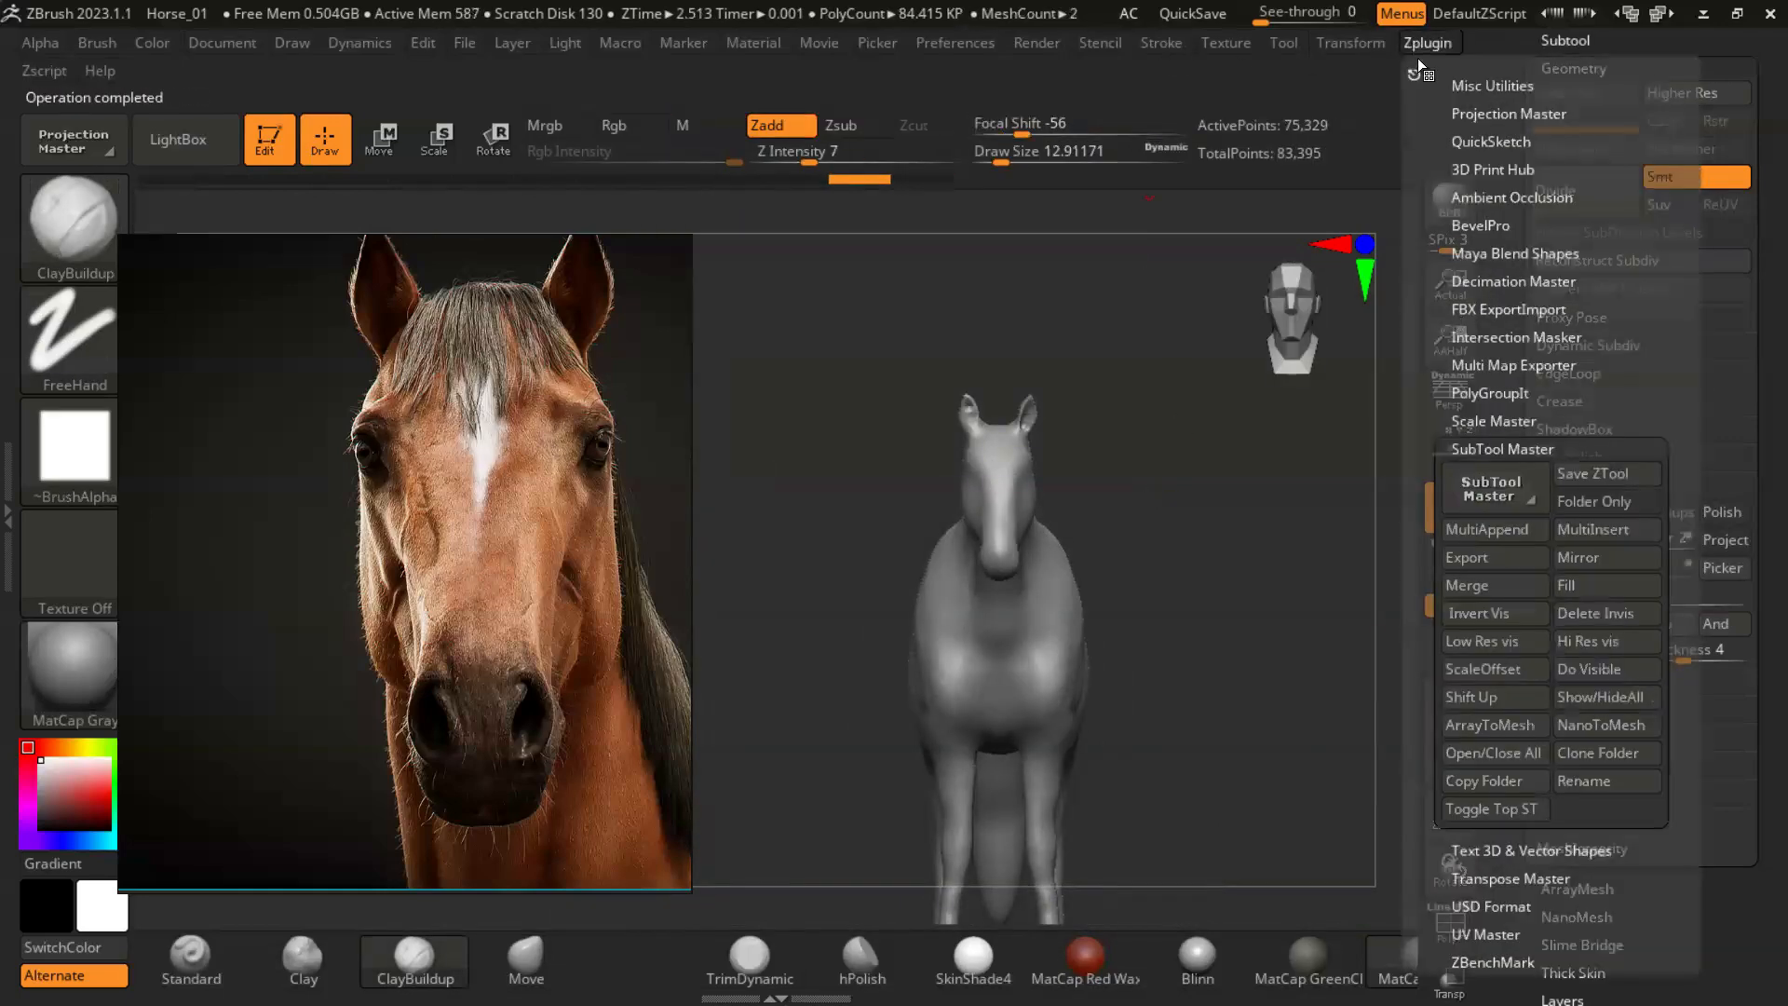
{"action": "left_click", "coordinate": [1605, 557]}
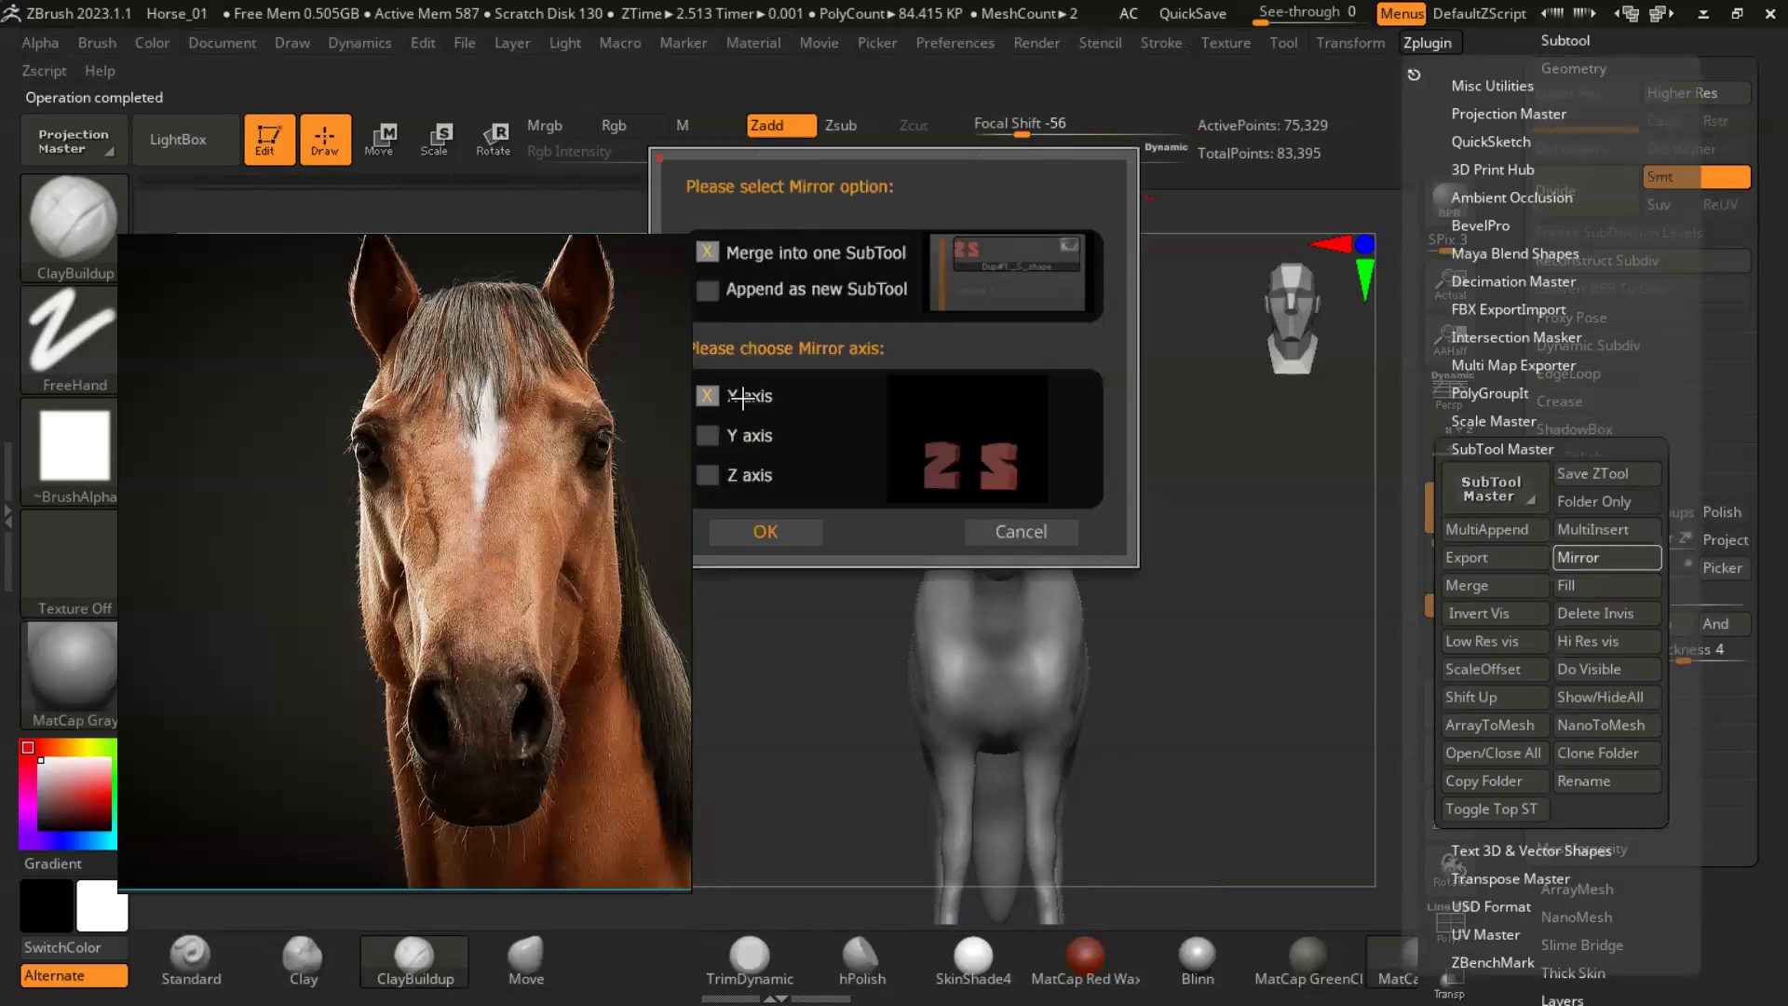
{"action": "left_click", "coordinate": [760, 531]}
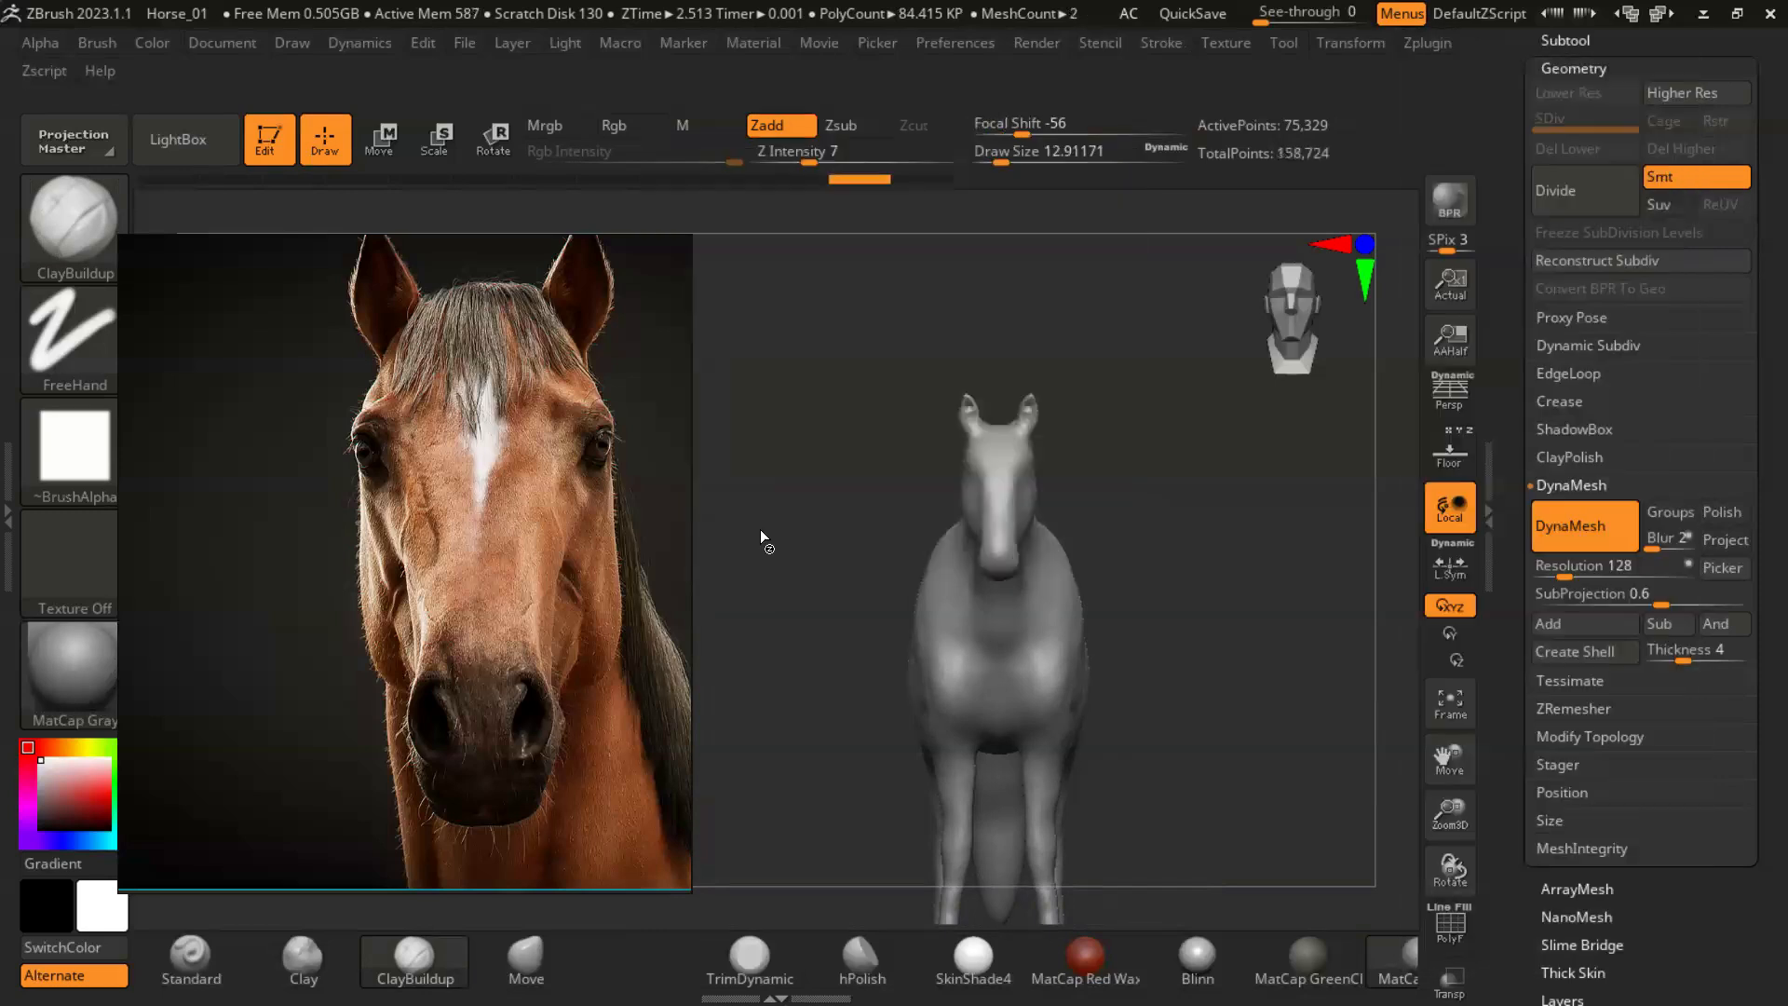
- Deepen the hollows of both mirrored ears with ClayBuildup at a draw size of about 13, and refresh the DynaMesh
{"action": "left_click_drag", "start_coordinate": [1211, 546], "coordinate": [1211, 391], "text": "alt"}
{"action": "mouse_move", "coordinate": [1211, 391]}
{"action": "left_mouse_down"}
{"action": "mouse_move", "coordinate": [1294, 401]}
{"action": "mouse_move", "coordinate": [1210, 410]}
{"action": "left_mouse_up"}
{"action": "left_click_drag", "start_coordinate": [1304, 521], "coordinate": [1378, 893], "text": "alt"}
{"action": "left_click_drag", "start_coordinate": [1031, 424], "coordinate": [1034, 434]}
{"action": "mouse_move", "coordinate": [1035, 359]}
{"action": "left_mouse_down", "text": "shift"}
{"action": "mouse_move", "coordinate": [1049, 388]}
{"action": "mouse_move", "coordinate": [1049, 371]}
{"action": "mouse_move", "coordinate": [1025, 419]}
{"action": "mouse_move", "coordinate": [1013, 364]}
{"action": "mouse_move", "coordinate": [1029, 441]}
{"action": "left_mouse_up", "text": "shift"}
{"action": "left_click_drag", "start_coordinate": [1209, 533], "coordinate": [1299, 613], "text": "alt"}
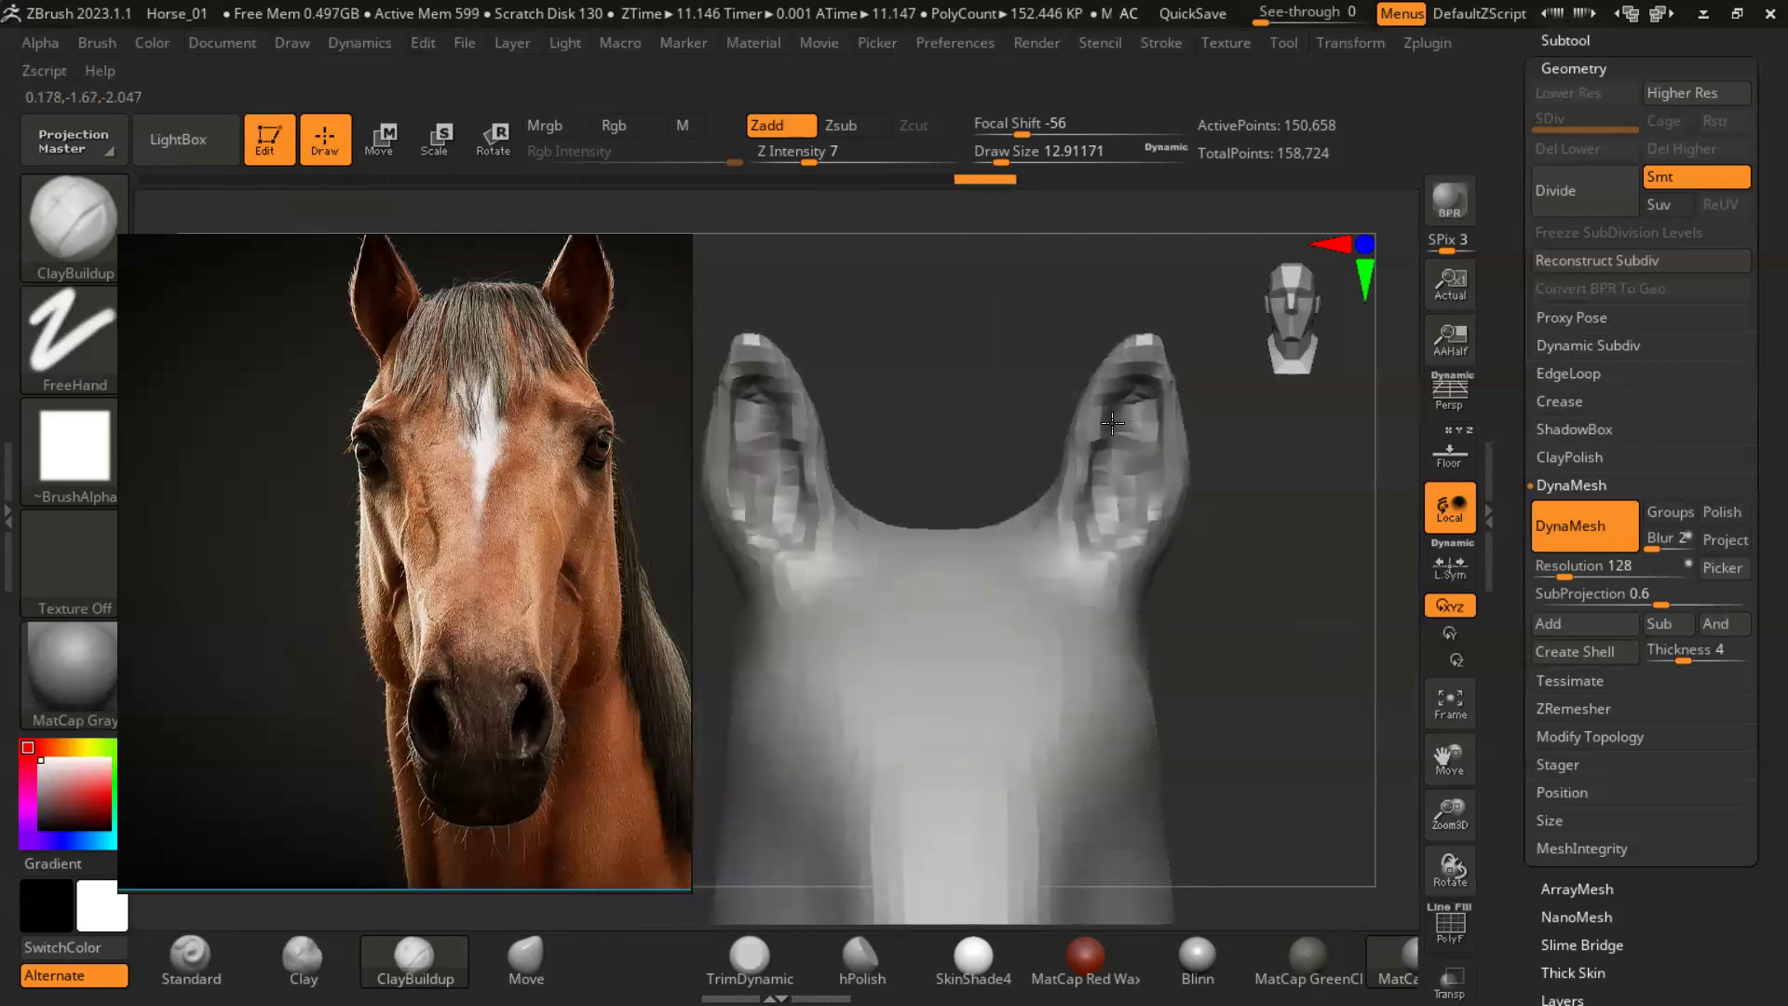
{"action": "left_click_drag", "start_coordinate": [1110, 522], "coordinate": [1103, 495]}
{"action": "mouse_move", "coordinate": [1253, 494]}
{"action": "left_mouse_down"}
{"action": "mouse_move", "coordinate": [1243, 582]}
{"action": "mouse_move", "coordinate": [1222, 588]}
{"action": "left_mouse_up"}
{"action": "left_click_drag", "start_coordinate": [1094, 545], "coordinate": [1130, 497]}
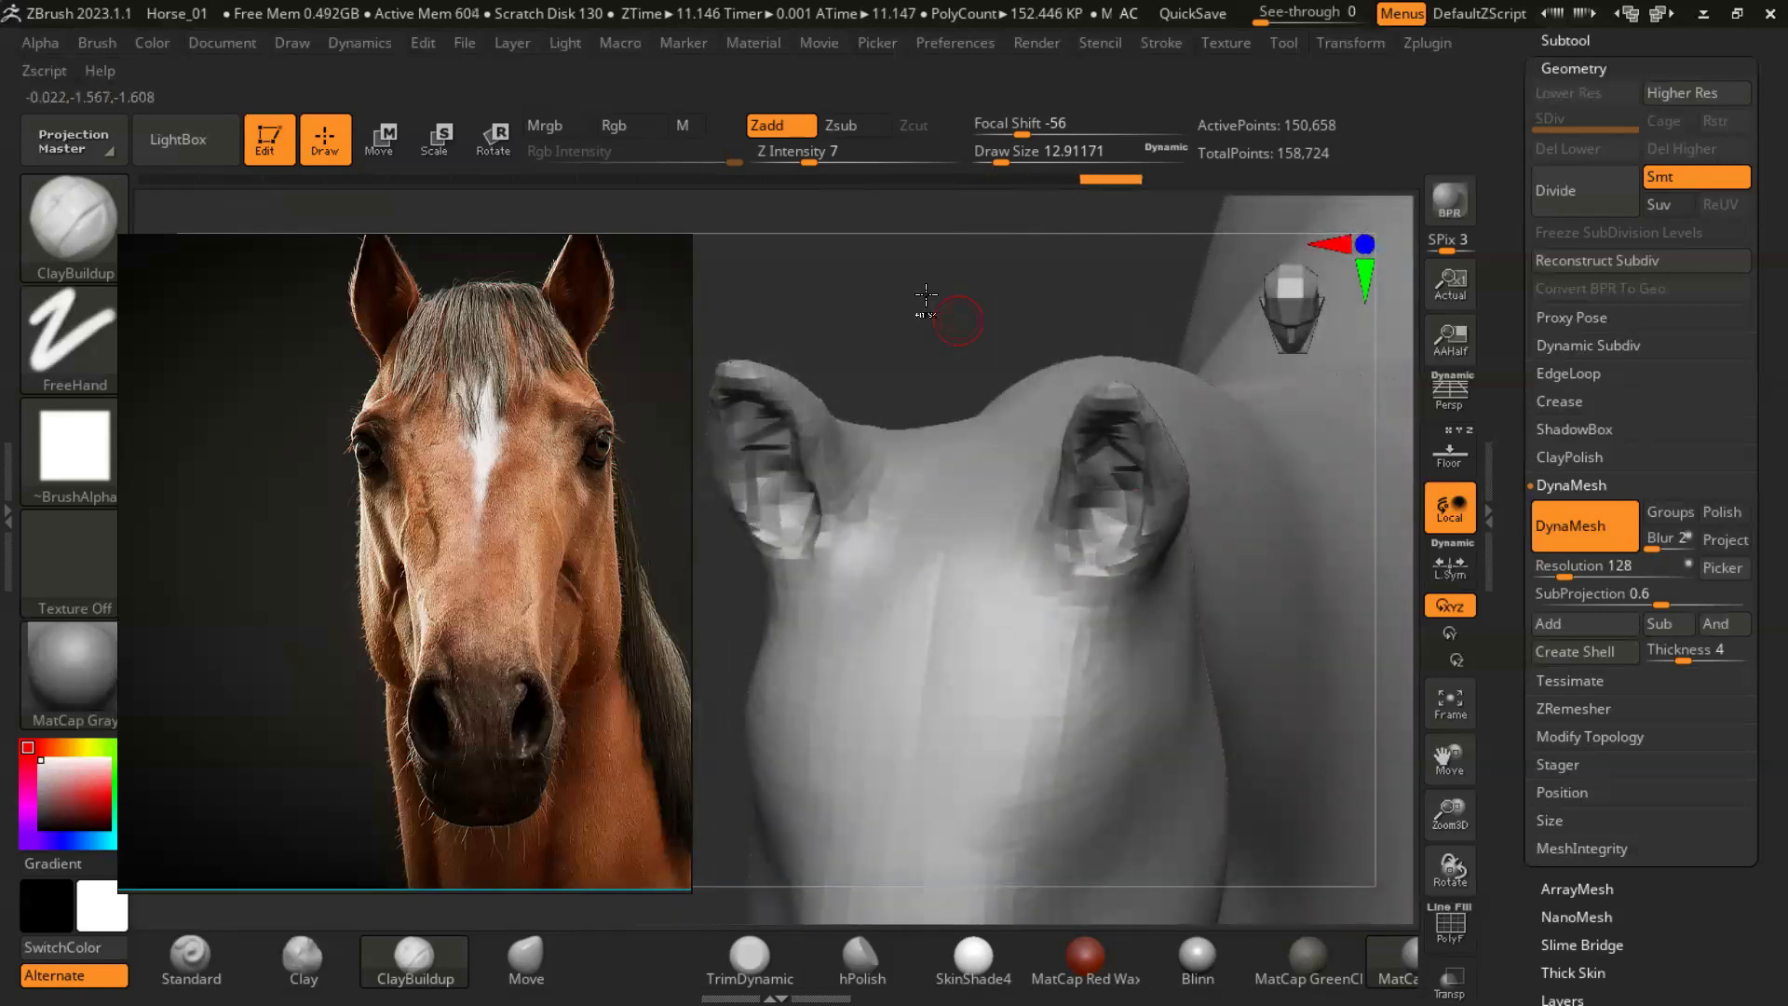
{"action": "left_click_drag", "start_coordinate": [967, 279], "coordinate": [969, 209]}
{"action": "mouse_move", "coordinate": [1095, 537]}
{"action": "left_mouse_down"}
{"action": "mouse_move", "coordinate": [1114, 503]}
{"action": "mouse_move", "coordinate": [1127, 516]}
{"action": "left_mouse_up"}
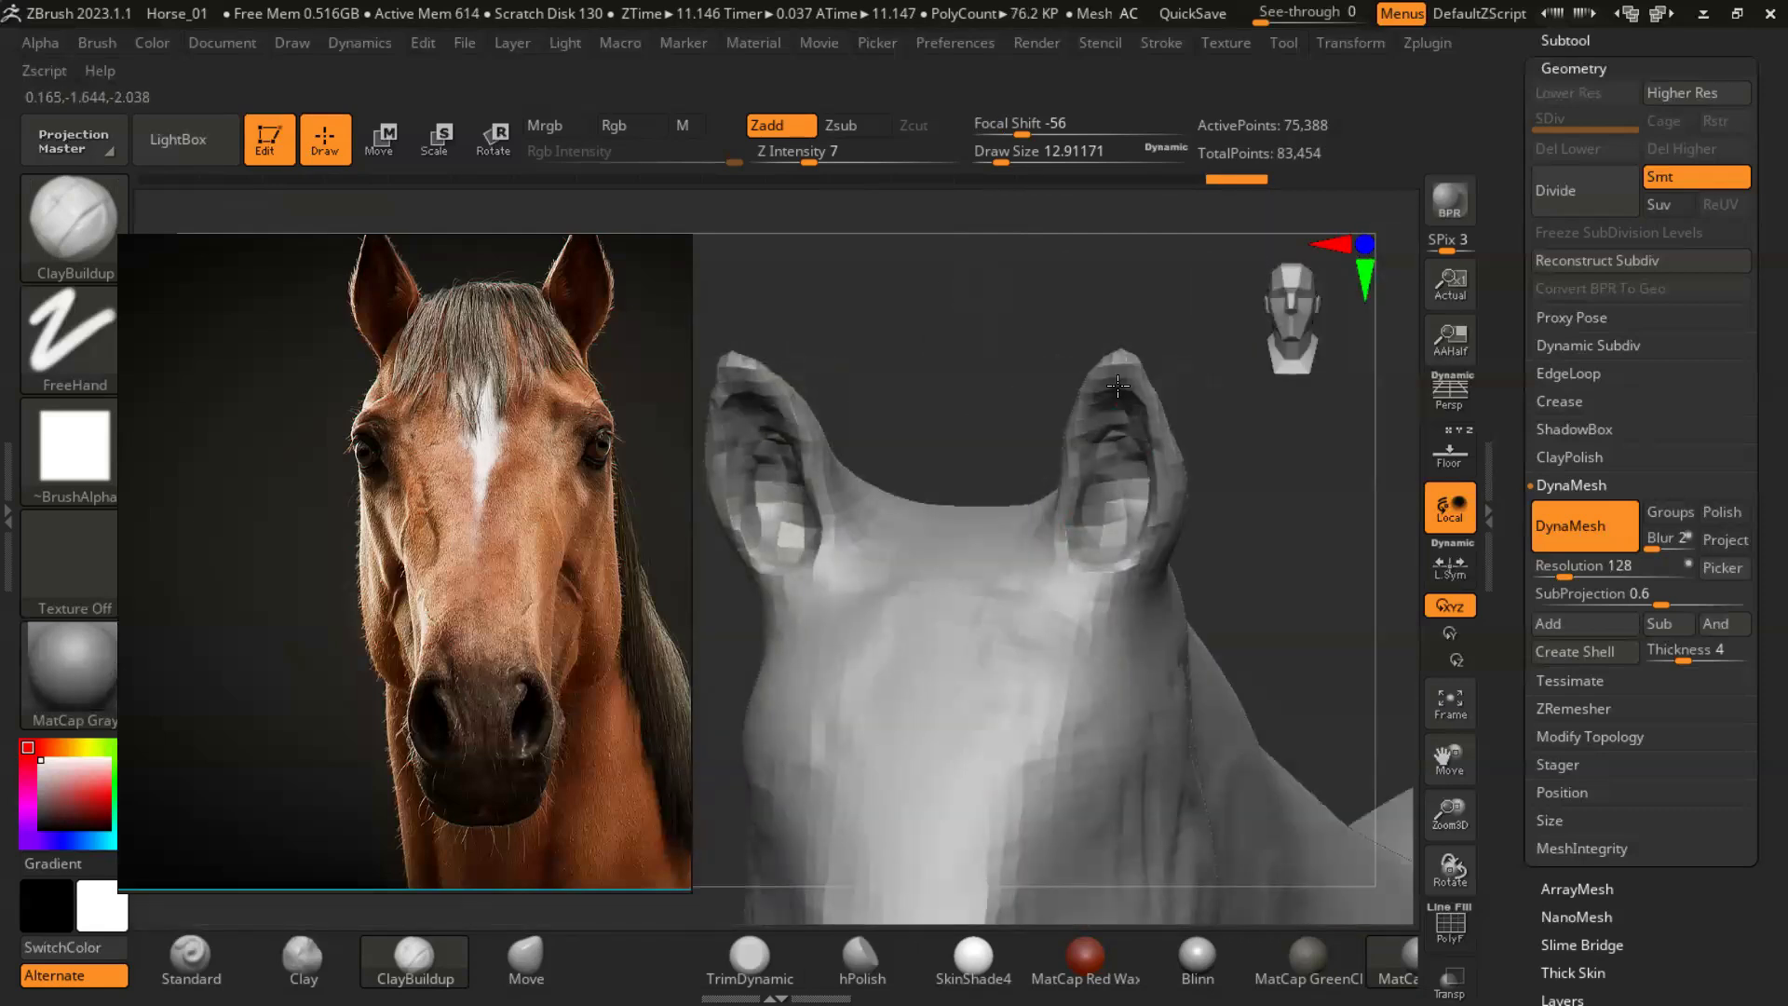
- Carve the ear interiors smoother and deeper with ClayBuildup at a draw size of about 18
{"action": "mouse_move", "coordinate": [1262, 470]}
{"action": "left_mouse_down"}
{"action": "mouse_move", "coordinate": [1248, 438]}
{"action": "mouse_move", "coordinate": [1081, 363]}
{"action": "mouse_move", "coordinate": [1122, 438]}
{"action": "mouse_move", "coordinate": [1193, 491]}
{"action": "mouse_move", "coordinate": [1247, 452]}
{"action": "mouse_move", "coordinate": [1177, 611]}
{"action": "mouse_move", "coordinate": [1325, 566]}
{"action": "mouse_move", "coordinate": [1303, 605]}
{"action": "left_mouse_up"}
{"action": "key", "text": "s"}
{"action": "left_click_drag", "start_coordinate": [1080, 465], "coordinate": [1085, 474]}
{"action": "right_click_drag", "start_coordinate": [1085, 473], "coordinate": [1094, 471]}
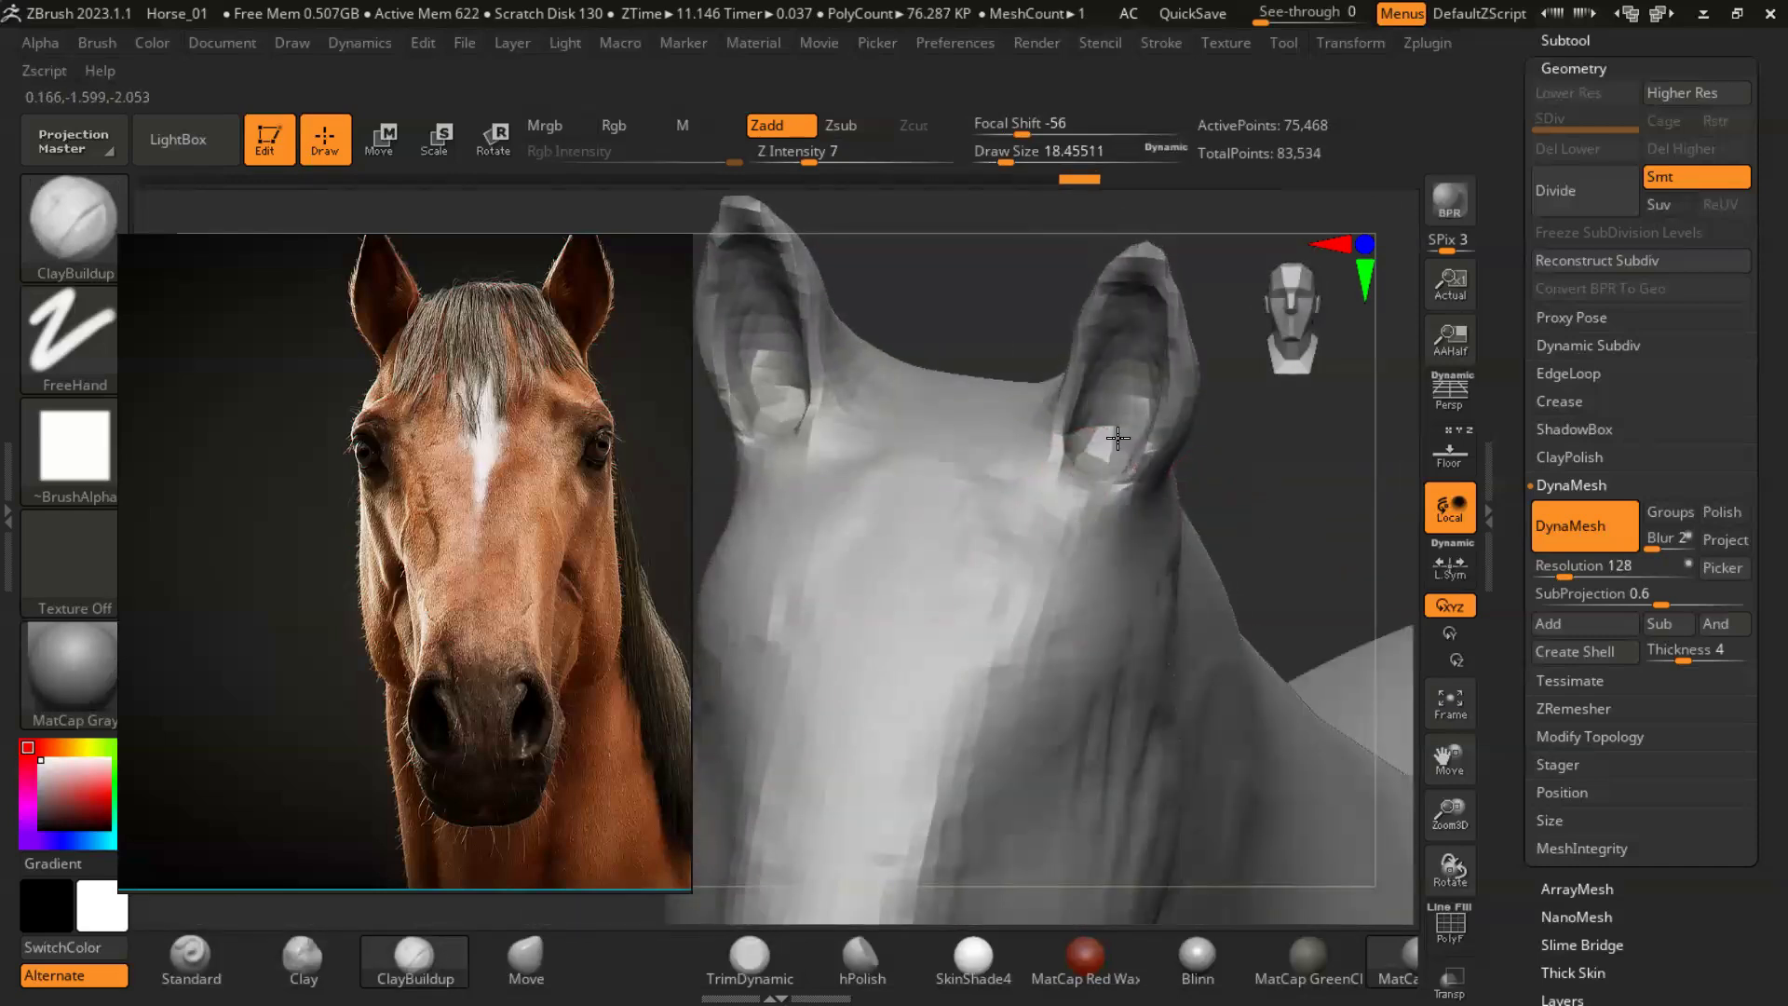
{"action": "left_click_drag", "start_coordinate": [1289, 472], "coordinate": [1303, 540]}
{"action": "mouse_move", "coordinate": [1304, 540]}
{"action": "left_mouse_down", "text": "alt"}
{"action": "mouse_move", "coordinate": [1229, 494]}
{"action": "mouse_move", "coordinate": [1275, 507]}
{"action": "mouse_move", "coordinate": [1257, 505]}
{"action": "mouse_move", "coordinate": [1273, 542]}
{"action": "left_mouse_up", "text": "alt"}
- Reshape the base and outer edges of the ears with the Move brush at a draw size of about 46
{"action": "key", "text": "b"}
{"action": "key", "text": "m"}
{"action": "key", "text": "v"}
{"action": "key", "text": "s"}
{"action": "left_click", "coordinate": [1127, 480]}
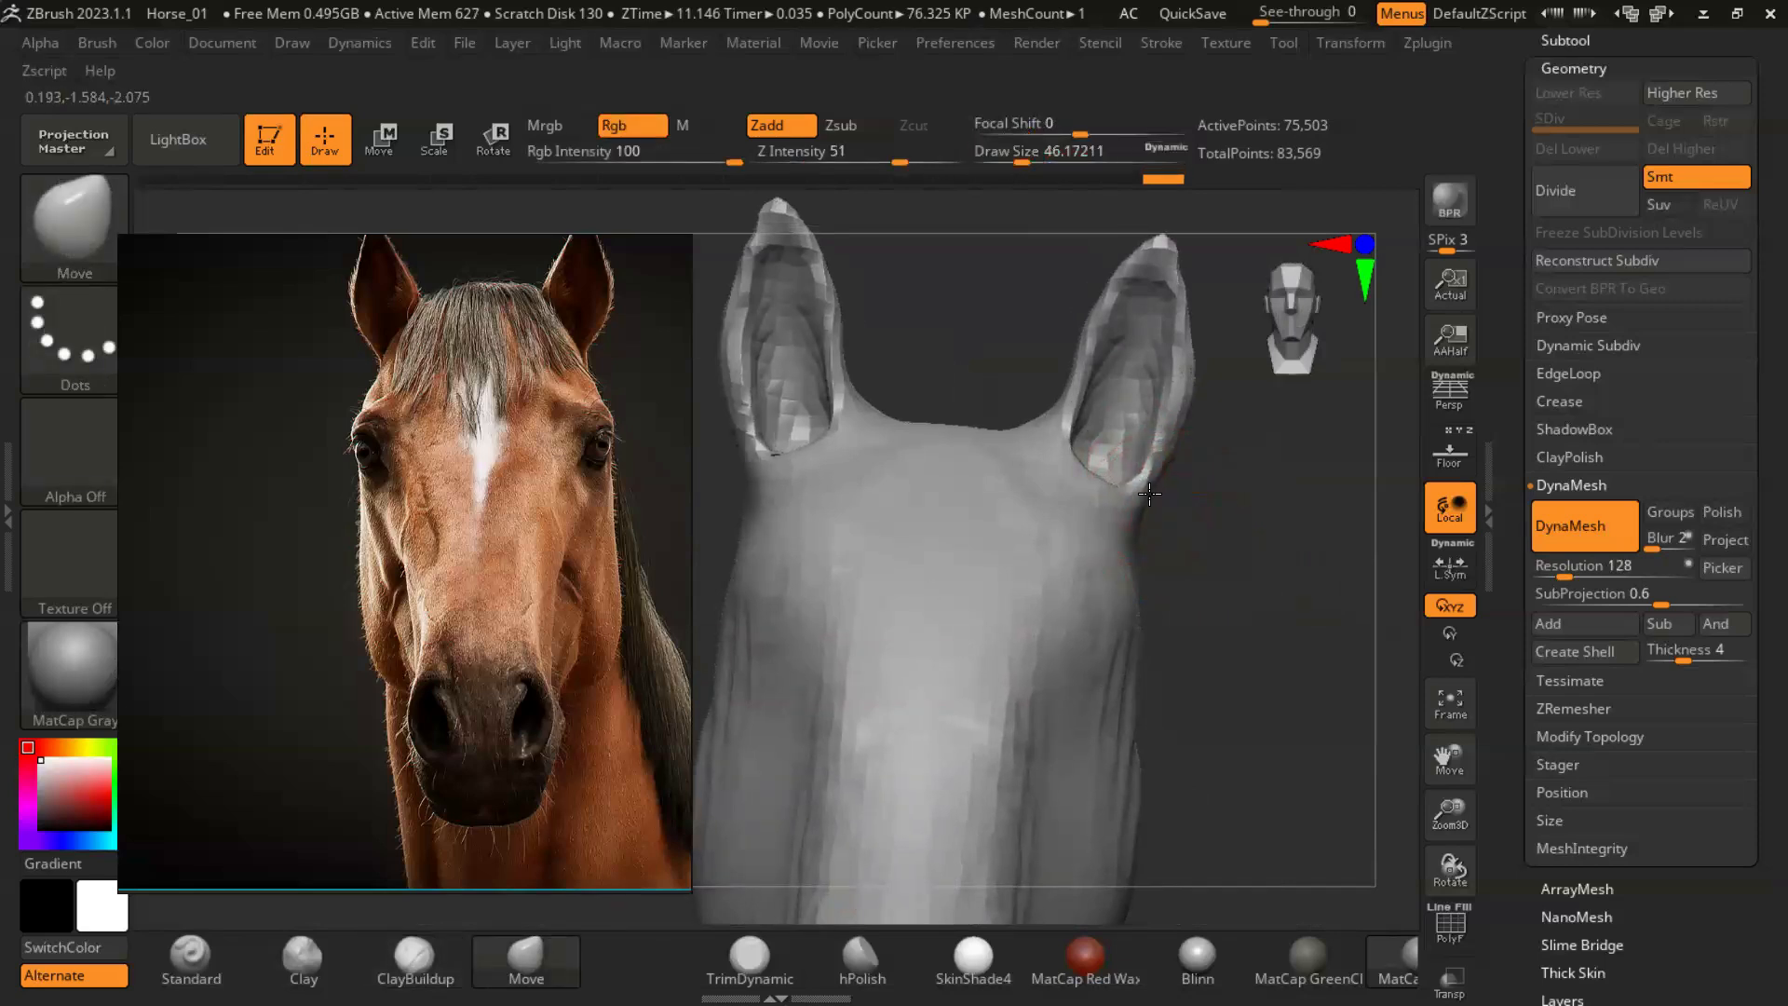
{"action": "left_click_drag", "start_coordinate": [1207, 531], "coordinate": [1151, 511]}
{"action": "mouse_move", "coordinate": [1051, 485]}
{"action": "right_mouse_down"}
{"action": "mouse_move", "coordinate": [1142, 491]}
{"action": "mouse_move", "coordinate": [1204, 456]}
{"action": "right_mouse_up"}
{"action": "left_click_drag", "start_coordinate": [1201, 394], "coordinate": [1209, 386]}
{"action": "mouse_move", "coordinate": [1211, 503]}
{"action": "right_mouse_down"}
{"action": "mouse_move", "coordinate": [1241, 491]}
{"action": "mouse_move", "coordinate": [1209, 494]}
{"action": "right_mouse_up"}
- Reduce the Move brush's draw size to about 25, and undo a trial stroke inside the ear
{"action": "key", "text": "s"}
{"action": "left_click_drag", "start_coordinate": [1091, 445], "coordinate": [1080, 445]}
{"action": "right_click_drag", "start_coordinate": [1277, 575], "coordinate": [1197, 548]}
{"action": "mouse_move", "coordinate": [1114, 475]}
{"action": "left_mouse_down"}
{"action": "mouse_move", "coordinate": [1105, 494]}
{"action": "mouse_move", "coordinate": [1099, 473]}
{"action": "left_mouse_up"}
{"action": "key", "text": "ctrl+z"}
- Sculpt the outer rim and tip of the ears with ClayBuildup at a draw size of about 25
{"action": "left_click", "coordinate": [415, 959]}
{"action": "right_click_drag", "start_coordinate": [1164, 423], "coordinate": [1199, 395]}
{"action": "left_click_drag", "start_coordinate": [1198, 395], "coordinate": [1164, 447]}
{"action": "mouse_move", "coordinate": [1176, 447]}
{"action": "right_mouse_down"}
{"action": "mouse_move", "coordinate": [1140, 424]}
{"action": "mouse_move", "coordinate": [1159, 396]}
{"action": "right_mouse_up"}
{"action": "left_click_drag", "start_coordinate": [1205, 244], "coordinate": [1193, 279]}
{"action": "right_click_drag", "start_coordinate": [1297, 531], "coordinate": [1253, 559]}
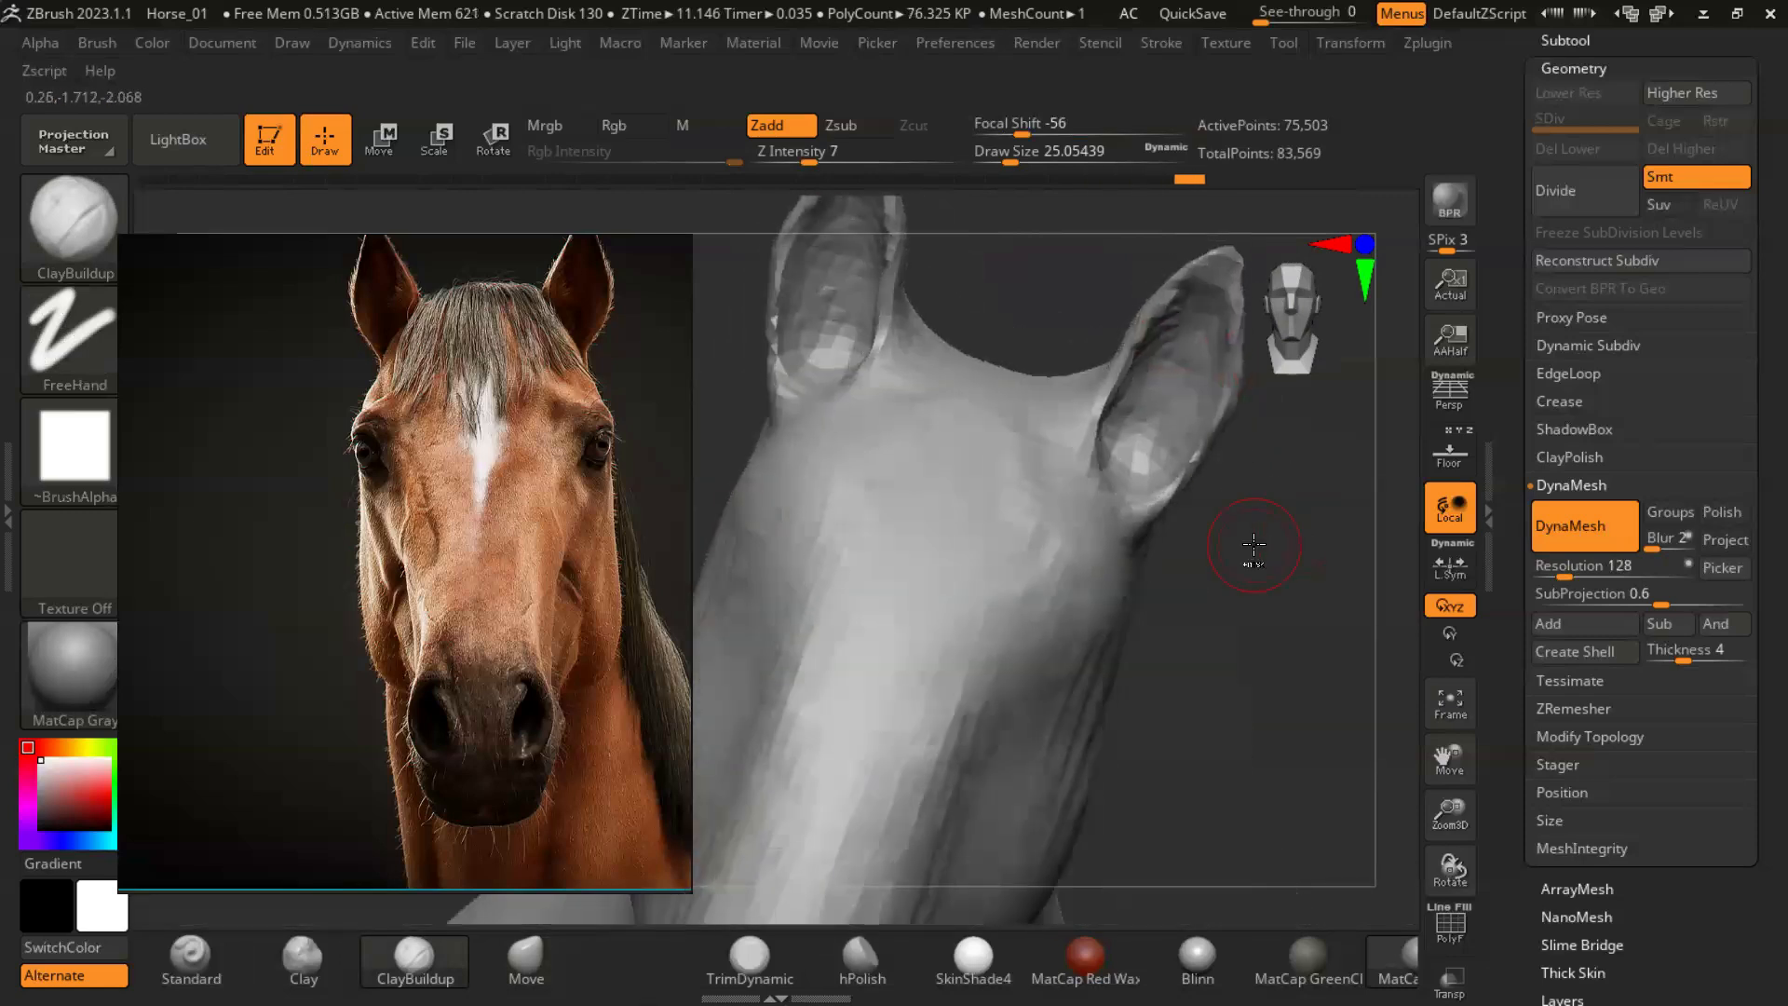
- Hollow out the lower part of the ear openings with ClayBuildup, and refresh the DynaMesh
{"action": "left_click_drag", "start_coordinate": [1253, 559], "coordinate": [1290, 596], "text": "ctrl"}
{"action": "right_click_drag", "start_coordinate": [1213, 558], "coordinate": [1188, 591]}
{"action": "left_click_drag", "start_coordinate": [1116, 445], "coordinate": [1134, 466]}
{"action": "right_click_drag", "start_coordinate": [1304, 558], "coordinate": [1252, 619]}
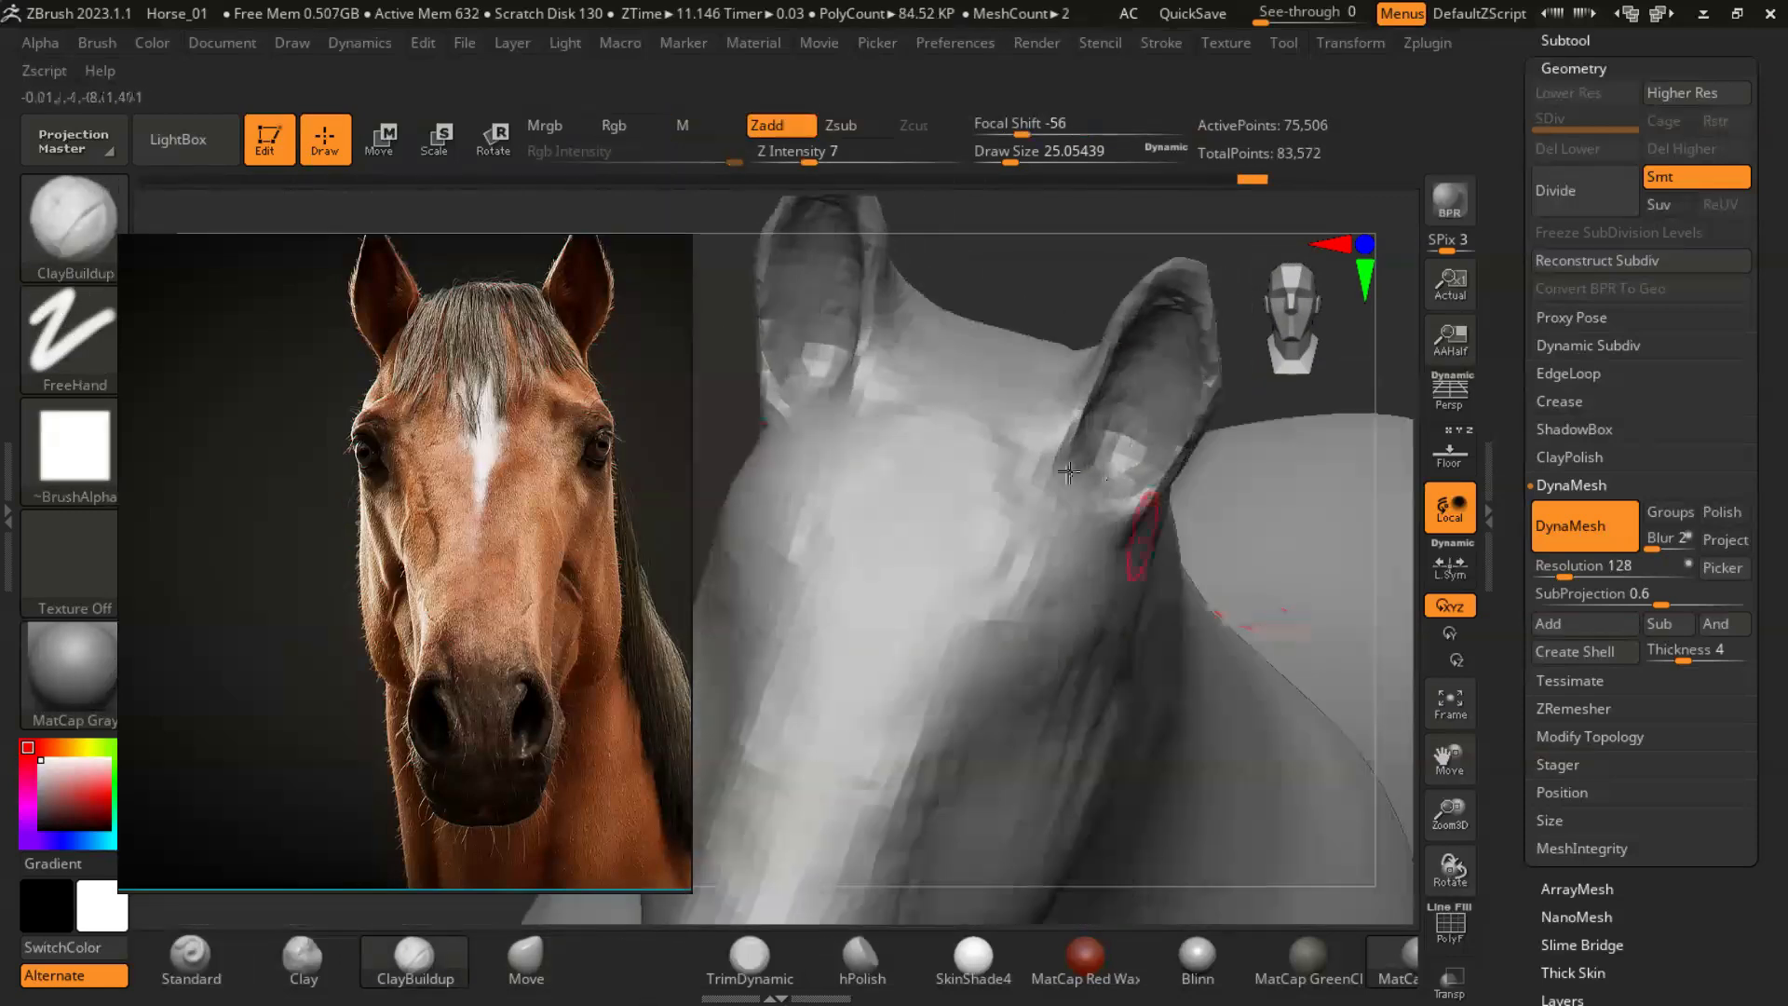
{"action": "left_click_drag", "start_coordinate": [1108, 453], "coordinate": [1142, 386]}
{"action": "right_click_drag", "start_coordinate": [1038, 288], "coordinate": [1085, 302], "text": "ctrl"}
{"action": "left_click_drag", "start_coordinate": [1093, 308], "coordinate": [1234, 383], "text": "ctrl"}
{"action": "mouse_move", "coordinate": [1234, 383]}
{"action": "right_mouse_down"}
{"action": "mouse_move", "coordinate": [1288, 549]}
{"action": "mouse_move", "coordinate": [1260, 598]}
{"action": "right_mouse_up"}
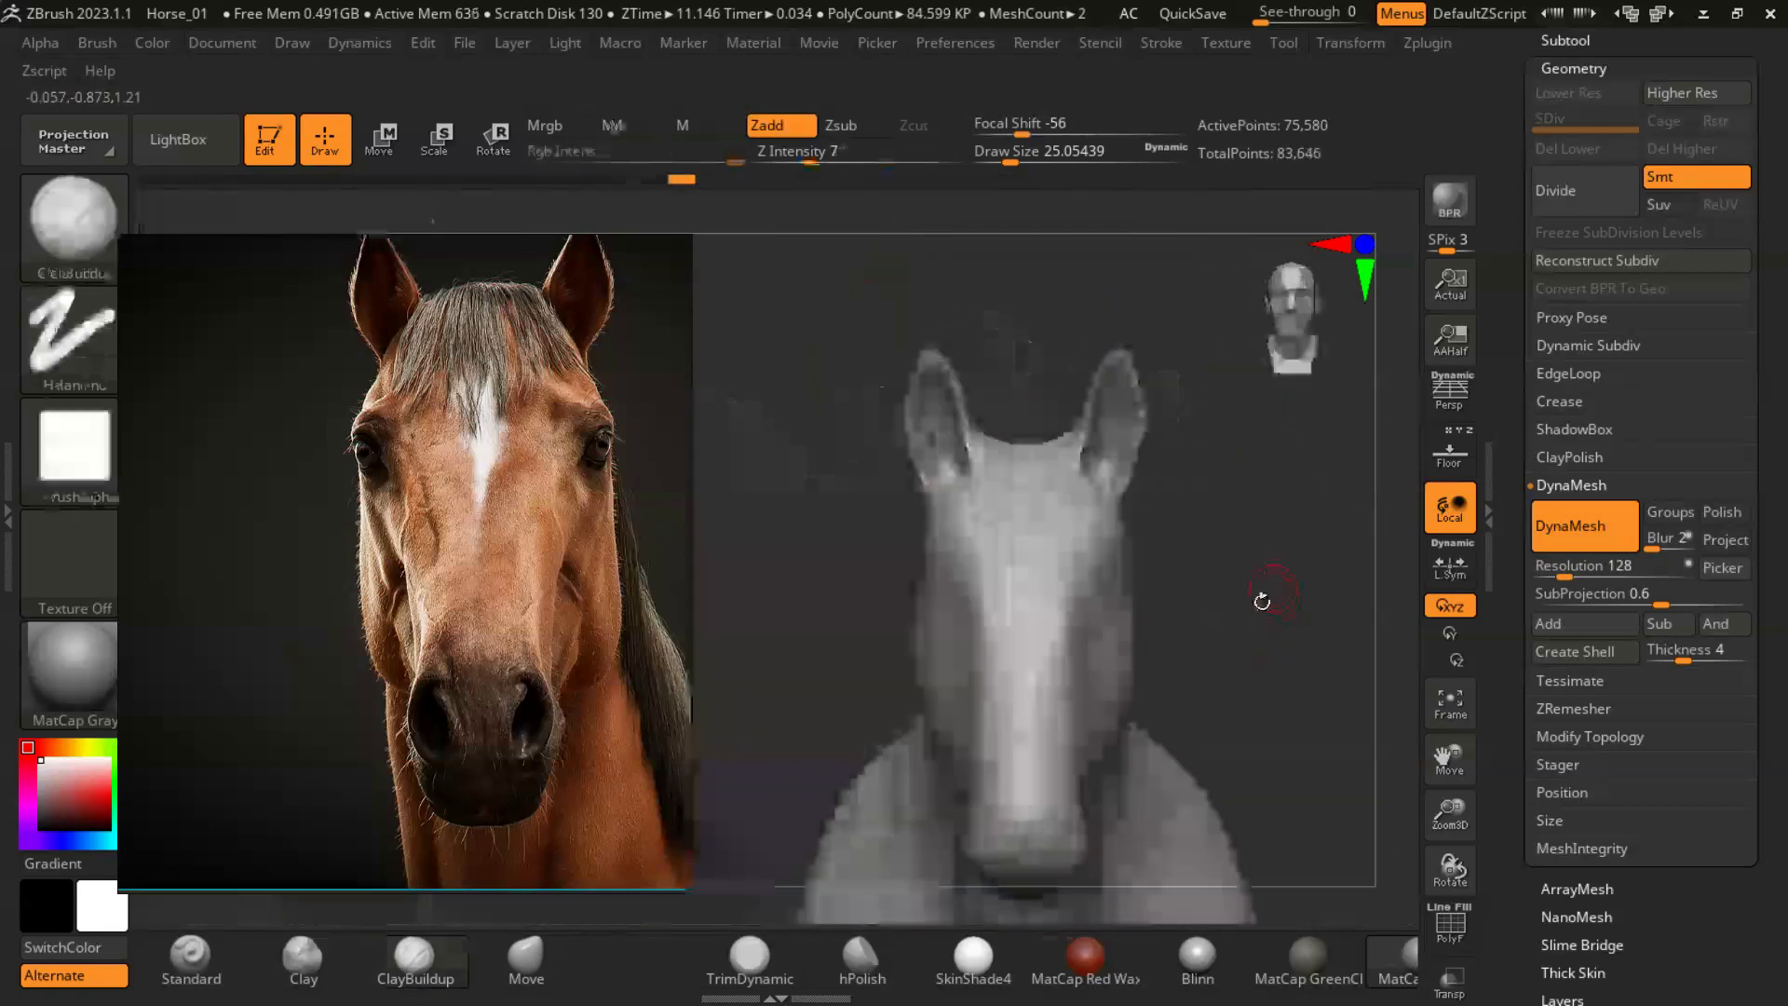
- Pull the outer edges and tips of the ears into shape with the Move brush at a draw size of about 49
{"action": "key", "text": "b"}
{"action": "key", "text": "m"}
{"action": "key", "text": "v"}
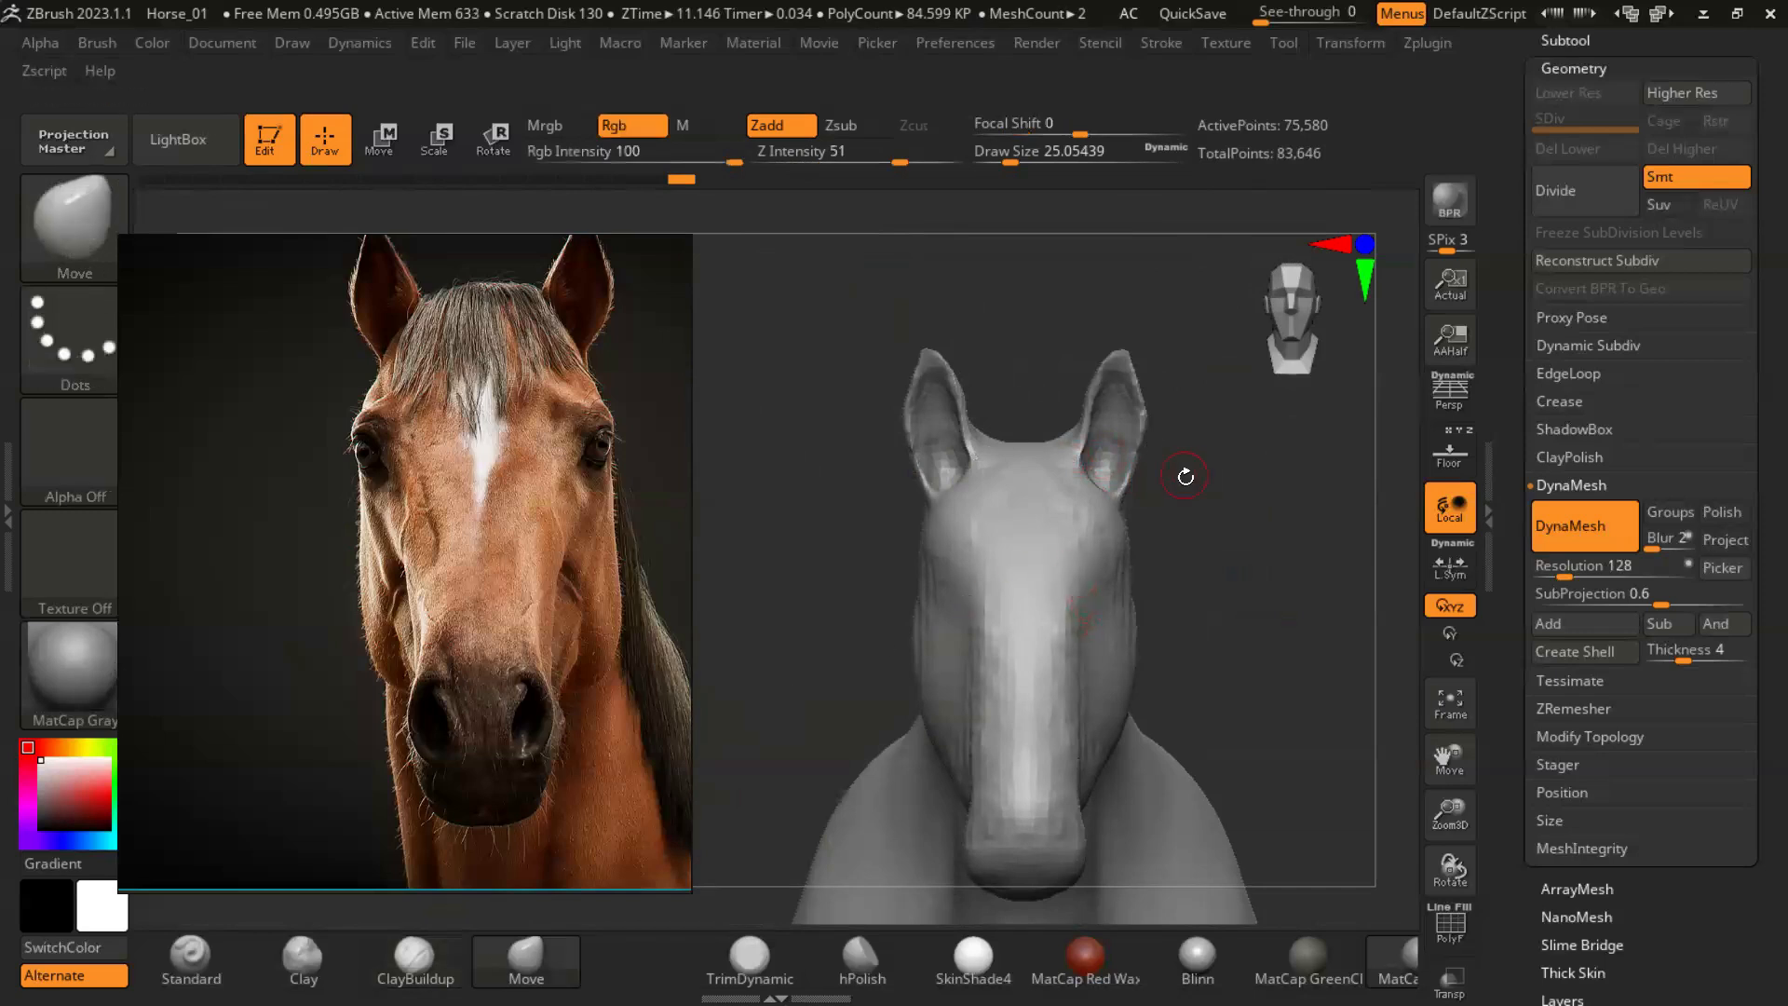
{"action": "right_click_drag", "start_coordinate": [1157, 449], "coordinate": [1222, 479]}
{"action": "key", "text": "s"}
{"action": "left_click_drag", "start_coordinate": [1189, 459], "coordinate": [1181, 461]}
{"action": "right_click_drag", "start_coordinate": [1169, 464], "coordinate": [1189, 471]}
{"action": "key", "text": "s"}
{"action": "left_click", "coordinate": [1187, 472]}
{"action": "left_click_drag", "start_coordinate": [1129, 457], "coordinate": [1145, 413]}
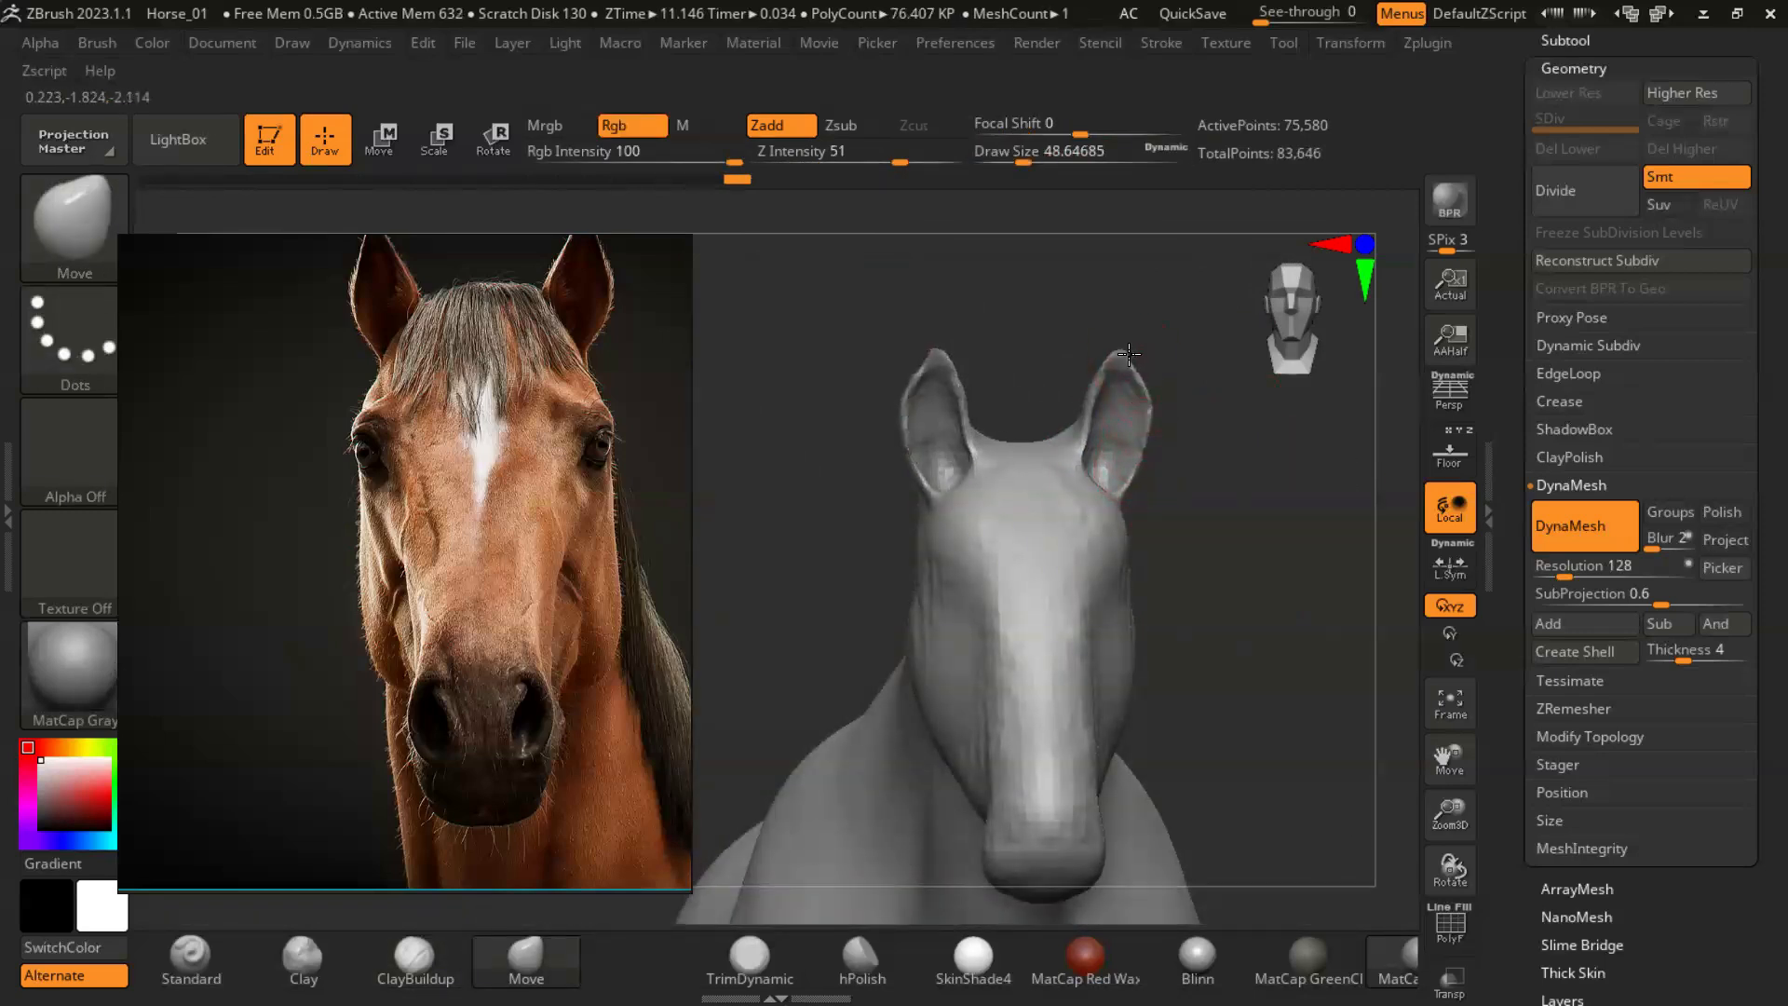
- Reposition the reference photo to show both full ears, and adjust the ear bases and crown to match with the Move brush
{"action": "middle_click_drag", "start_coordinate": [536, 405], "coordinate": [488, 493]}
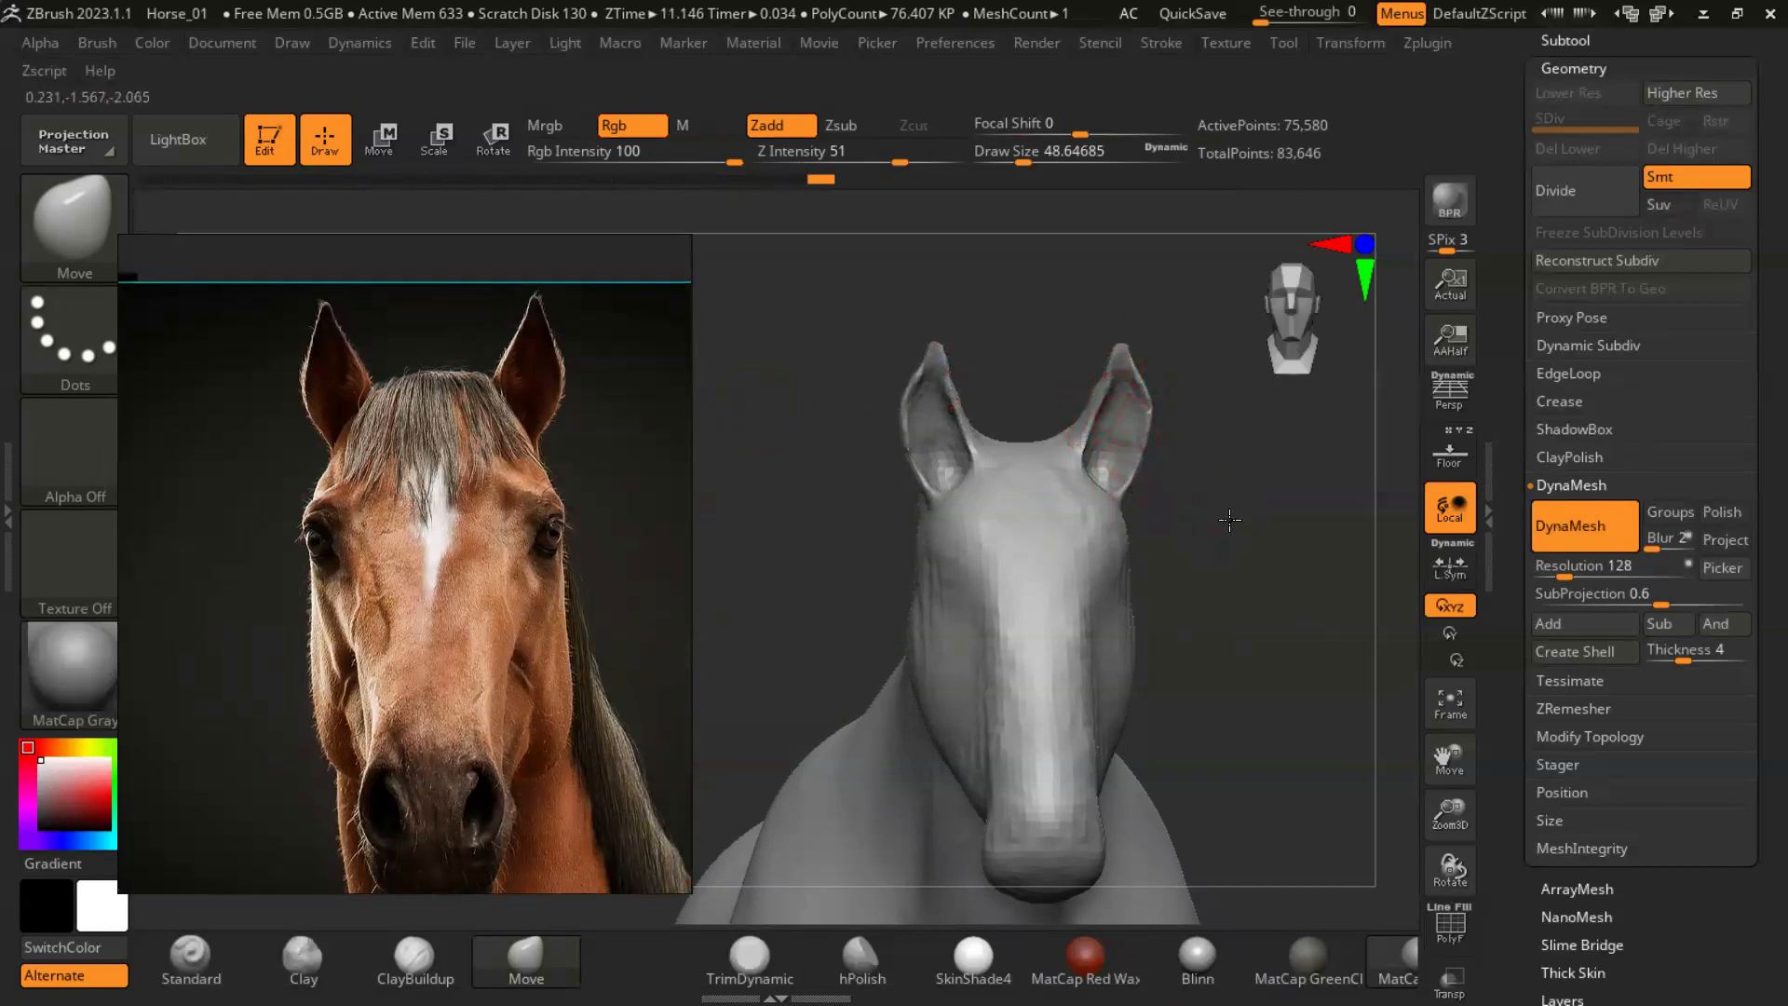
{"action": "right_click_drag", "start_coordinate": [1096, 410], "coordinate": [1045, 434]}
{"action": "left_click_drag", "start_coordinate": [1266, 501], "coordinate": [1264, 506]}
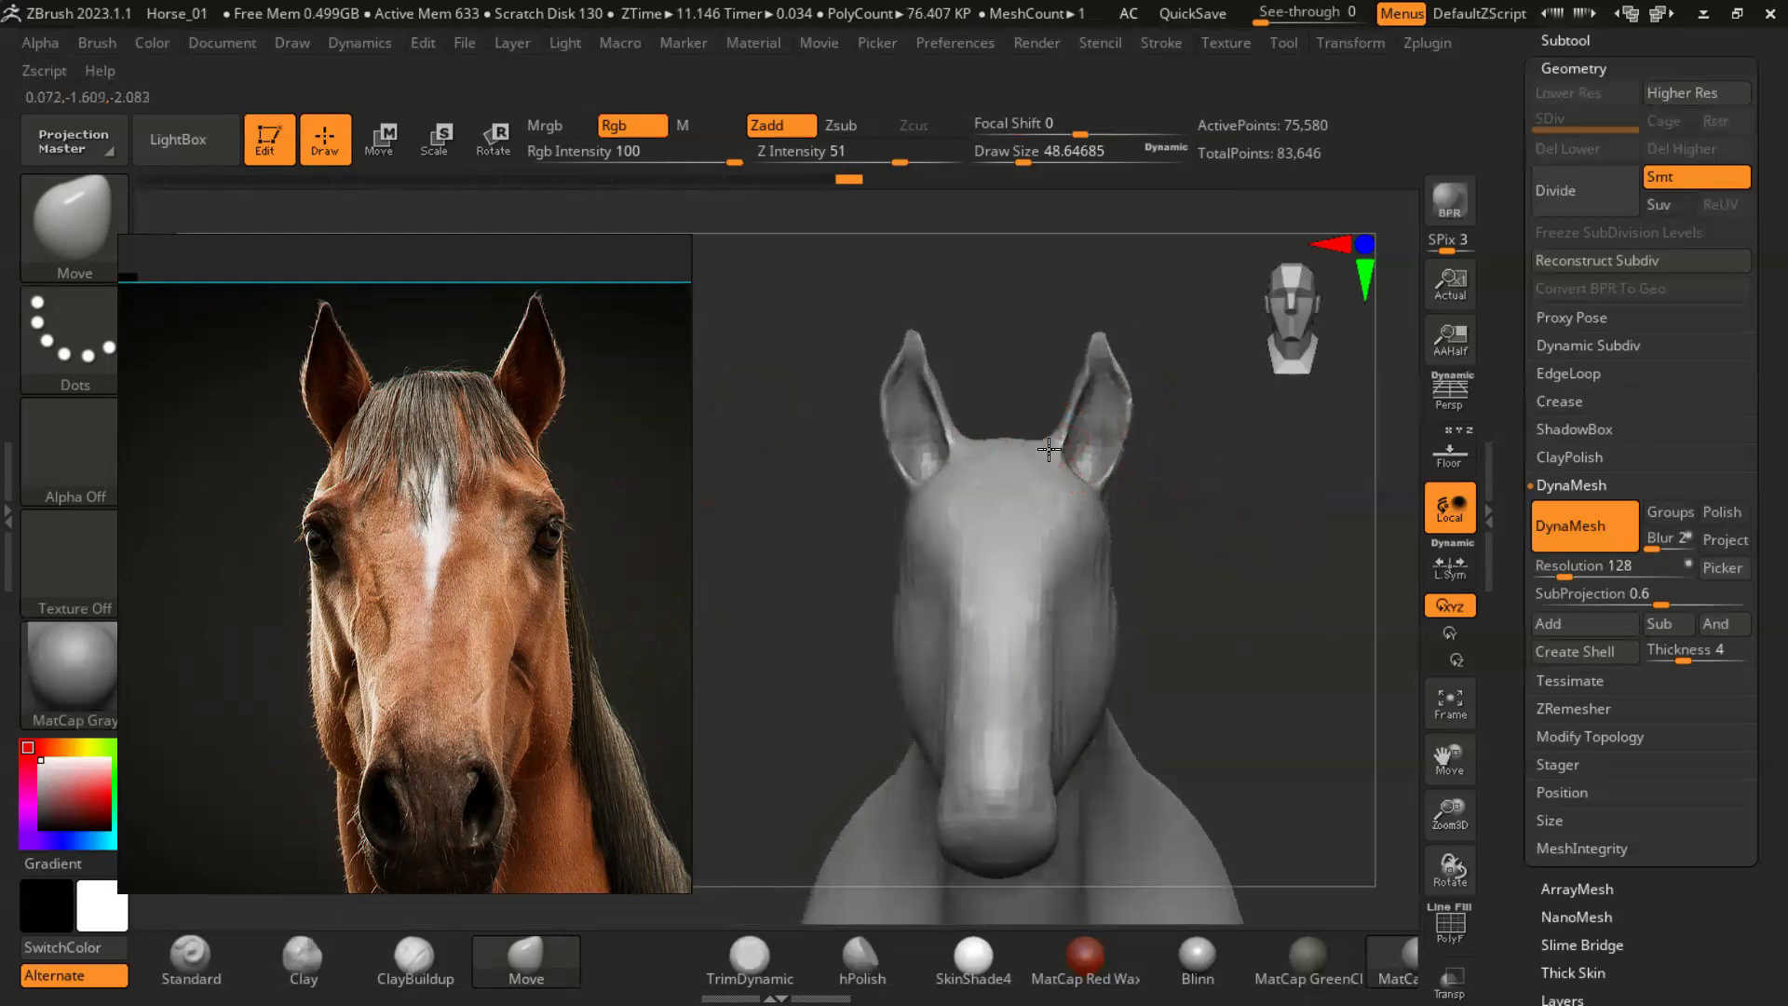
{"action": "left_click_drag", "start_coordinate": [1074, 445], "coordinate": [1073, 458]}
{"action": "mouse_move", "coordinate": [1099, 464]}
{"action": "right_mouse_down"}
{"action": "mouse_move", "coordinate": [1122, 460]}
{"action": "mouse_move", "coordinate": [1095, 454]}
{"action": "right_mouse_up"}
{"action": "left_click_drag", "start_coordinate": [1131, 439], "coordinate": [1133, 442]}
- Smooth the sides of the face around the temples and cheeks with the Smooth brush at a draw size of about 49
{"action": "mouse_move", "coordinate": [1216, 579]}
{"action": "right_mouse_down"}
{"action": "mouse_move", "coordinate": [1241, 586]}
{"action": "mouse_move", "coordinate": [1176, 579]}
{"action": "right_mouse_up"}
{"action": "mouse_move", "coordinate": [1175, 580]}
{"action": "right_mouse_down", "text": "ctrl"}
{"action": "mouse_move", "coordinate": [1164, 531]}
{"action": "mouse_move", "coordinate": [1250, 551]}
{"action": "mouse_move", "coordinate": [1212, 489]}
{"action": "right_mouse_up", "text": "ctrl"}
{"action": "mouse_move", "coordinate": [1212, 489]}
{"action": "right_mouse_down", "text": "ctrl"}
{"action": "mouse_move", "coordinate": [1313, 546]}
{"action": "mouse_move", "coordinate": [1304, 605]}
{"action": "right_mouse_up", "text": "ctrl"}
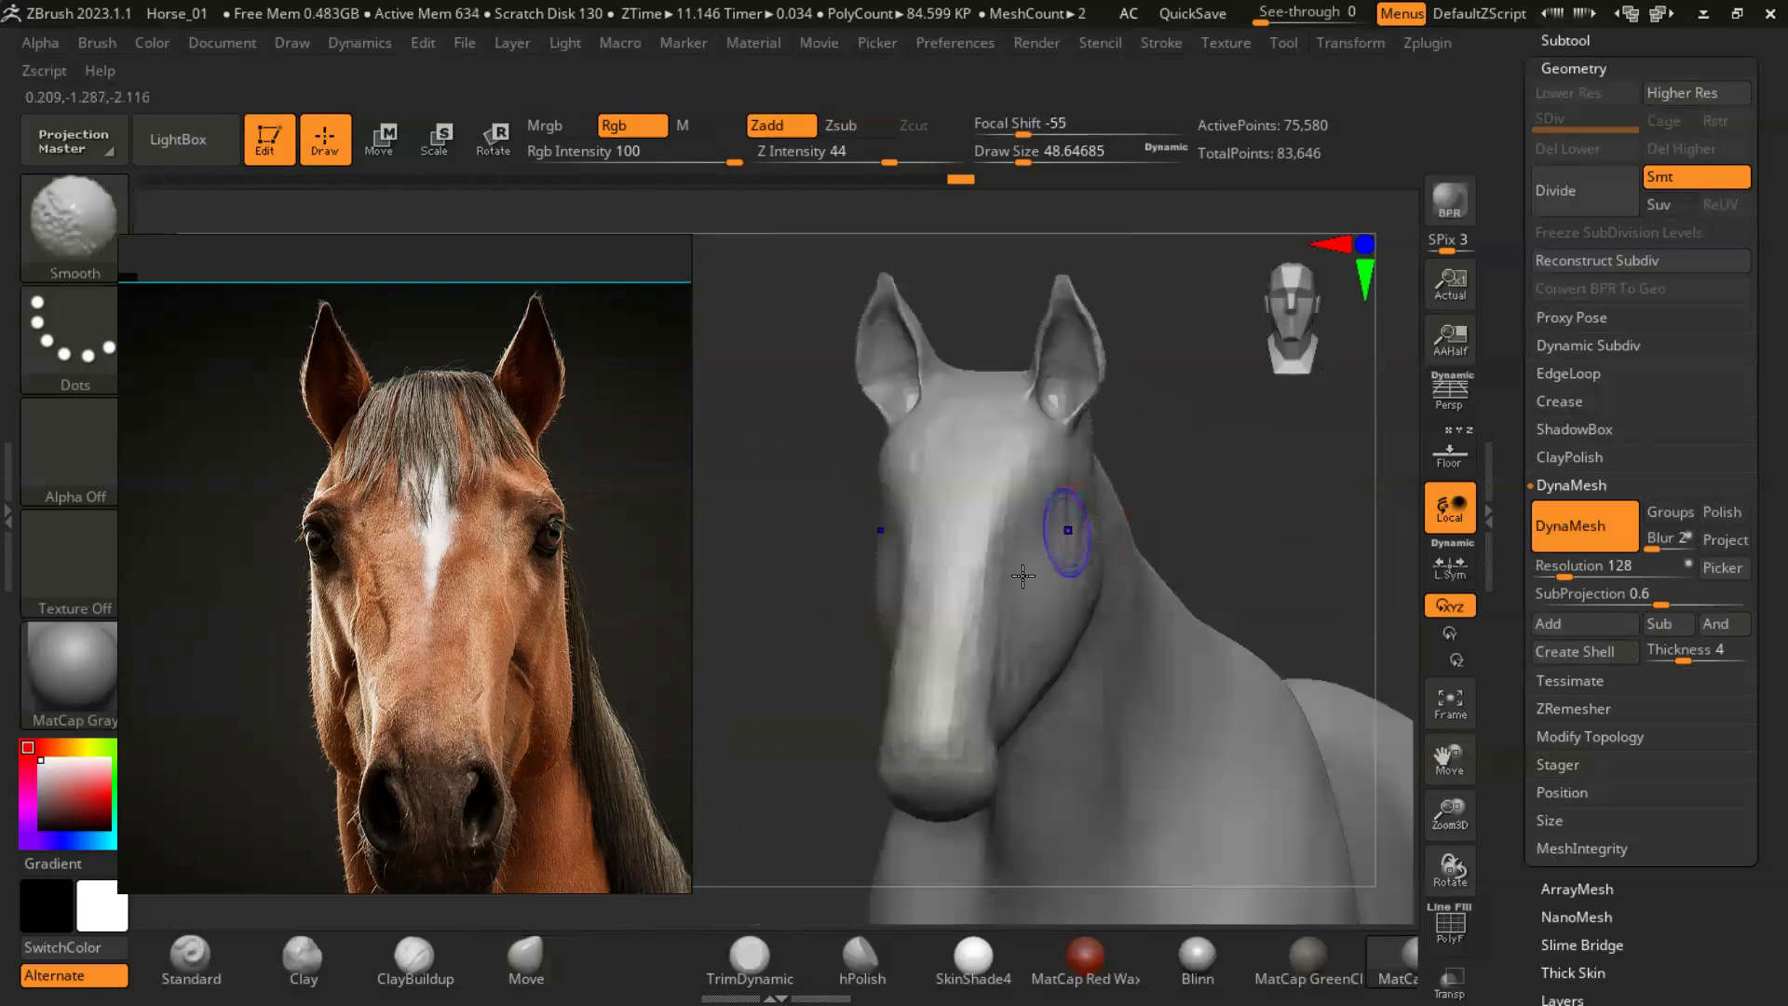
{"action": "right_click_drag", "start_coordinate": [1117, 609], "coordinate": [1201, 598]}
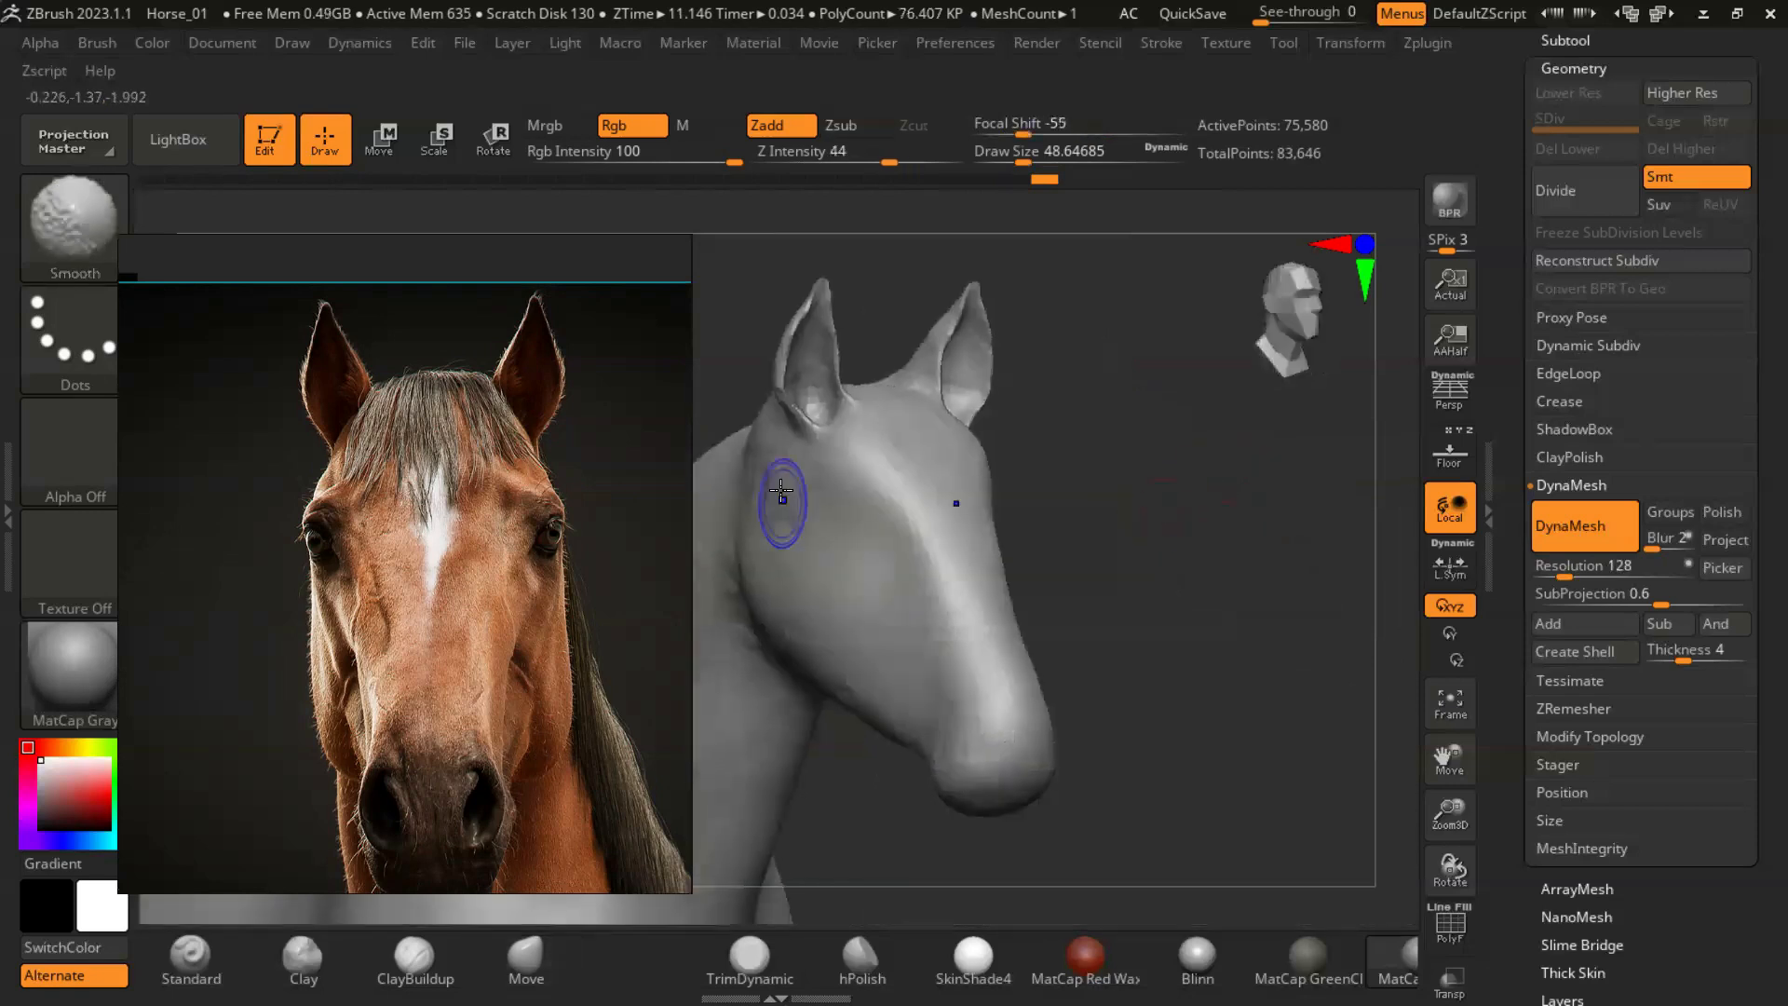
{"action": "left_click_drag", "start_coordinate": [853, 523], "coordinate": [861, 545], "text": "shift"}
{"action": "mouse_move", "coordinate": [1145, 521]}
{"action": "right_mouse_down"}
{"action": "mouse_move", "coordinate": [997, 559]}
{"action": "mouse_move", "coordinate": [1082, 475]}
{"action": "mouse_move", "coordinate": [1042, 428]}
{"action": "mouse_move", "coordinate": [1103, 533]}
{"action": "mouse_move", "coordinate": [1154, 531]}
{"action": "mouse_move", "coordinate": [1080, 565]}
{"action": "right_mouse_up"}
- Build up the brow ridges and eye areas with ClayBuildup at Z Intensity 3 and a draw size of about 23, and refresh the DynaMesh
{"action": "left_click", "coordinate": [392, 960]}
{"action": "left_click", "coordinate": [785, 163]}
{"action": "right_click_drag", "start_coordinate": [824, 270], "coordinate": [899, 423], "text": "ctrl"}
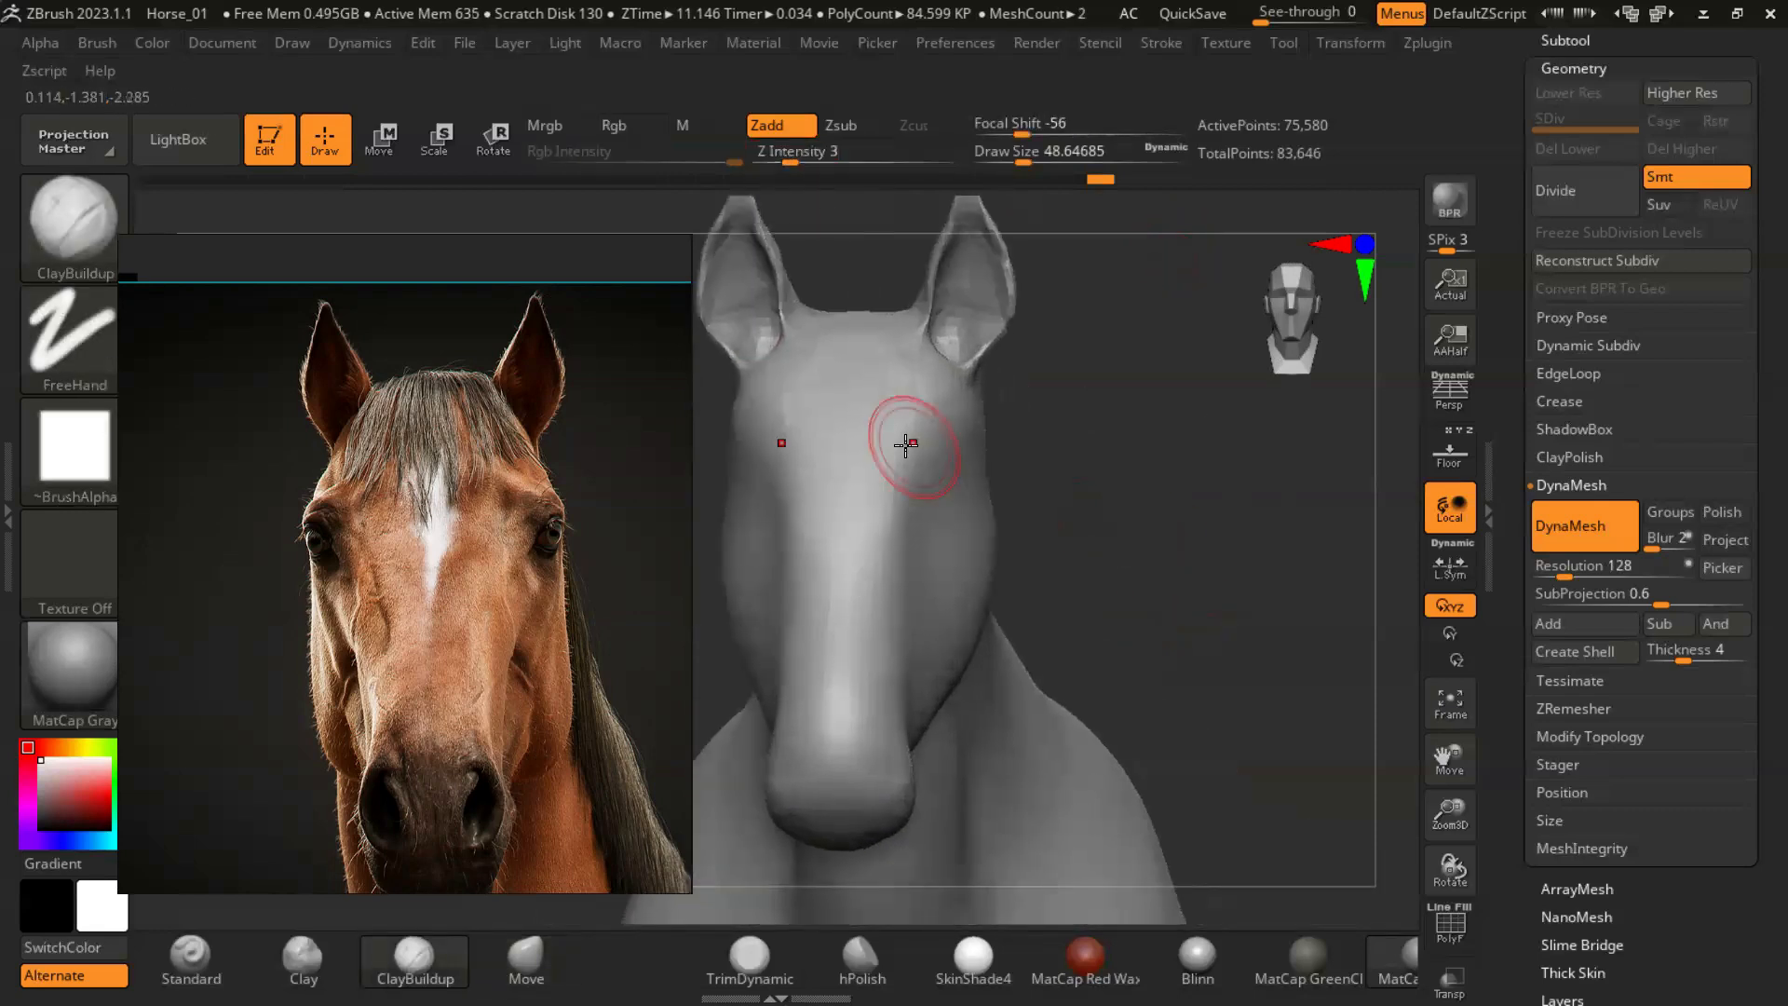
{"action": "key", "text": "s"}
{"action": "left_click_drag", "start_coordinate": [941, 461], "coordinate": [925, 463]}
{"action": "right_click_drag", "start_coordinate": [1196, 554], "coordinate": [1227, 622], "text": "ctrl"}
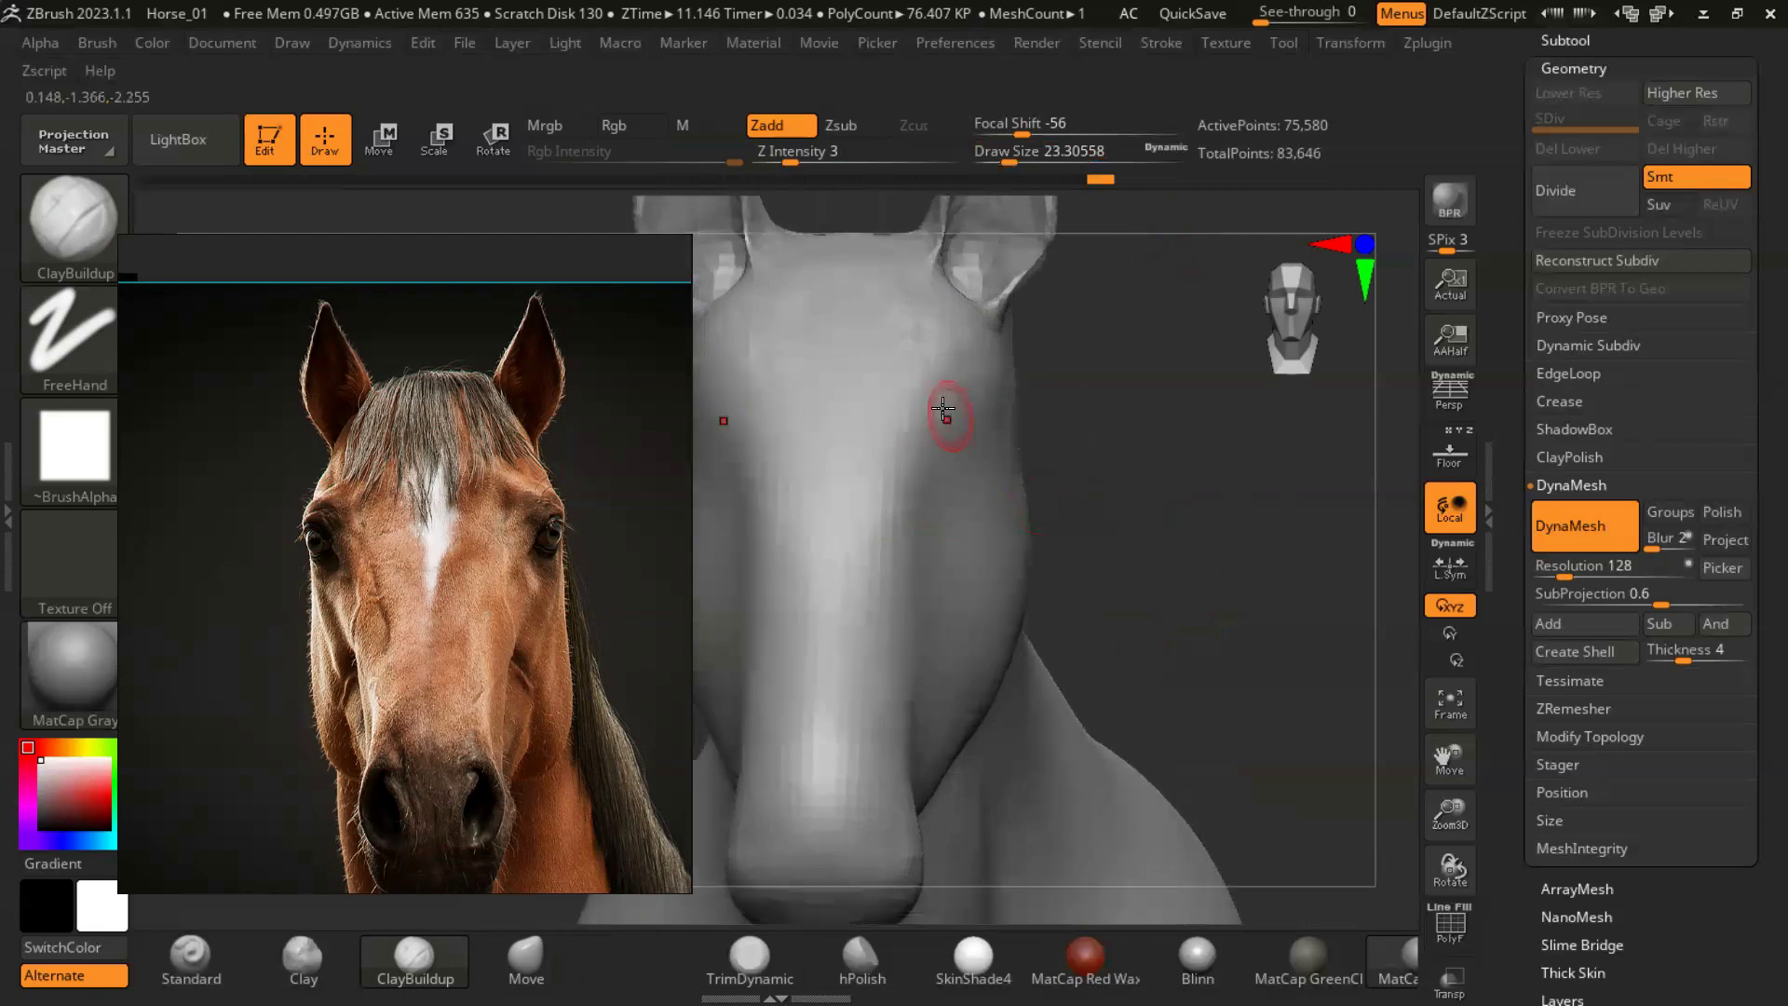
{"action": "right_click_drag", "start_coordinate": [960, 382], "coordinate": [975, 447]}
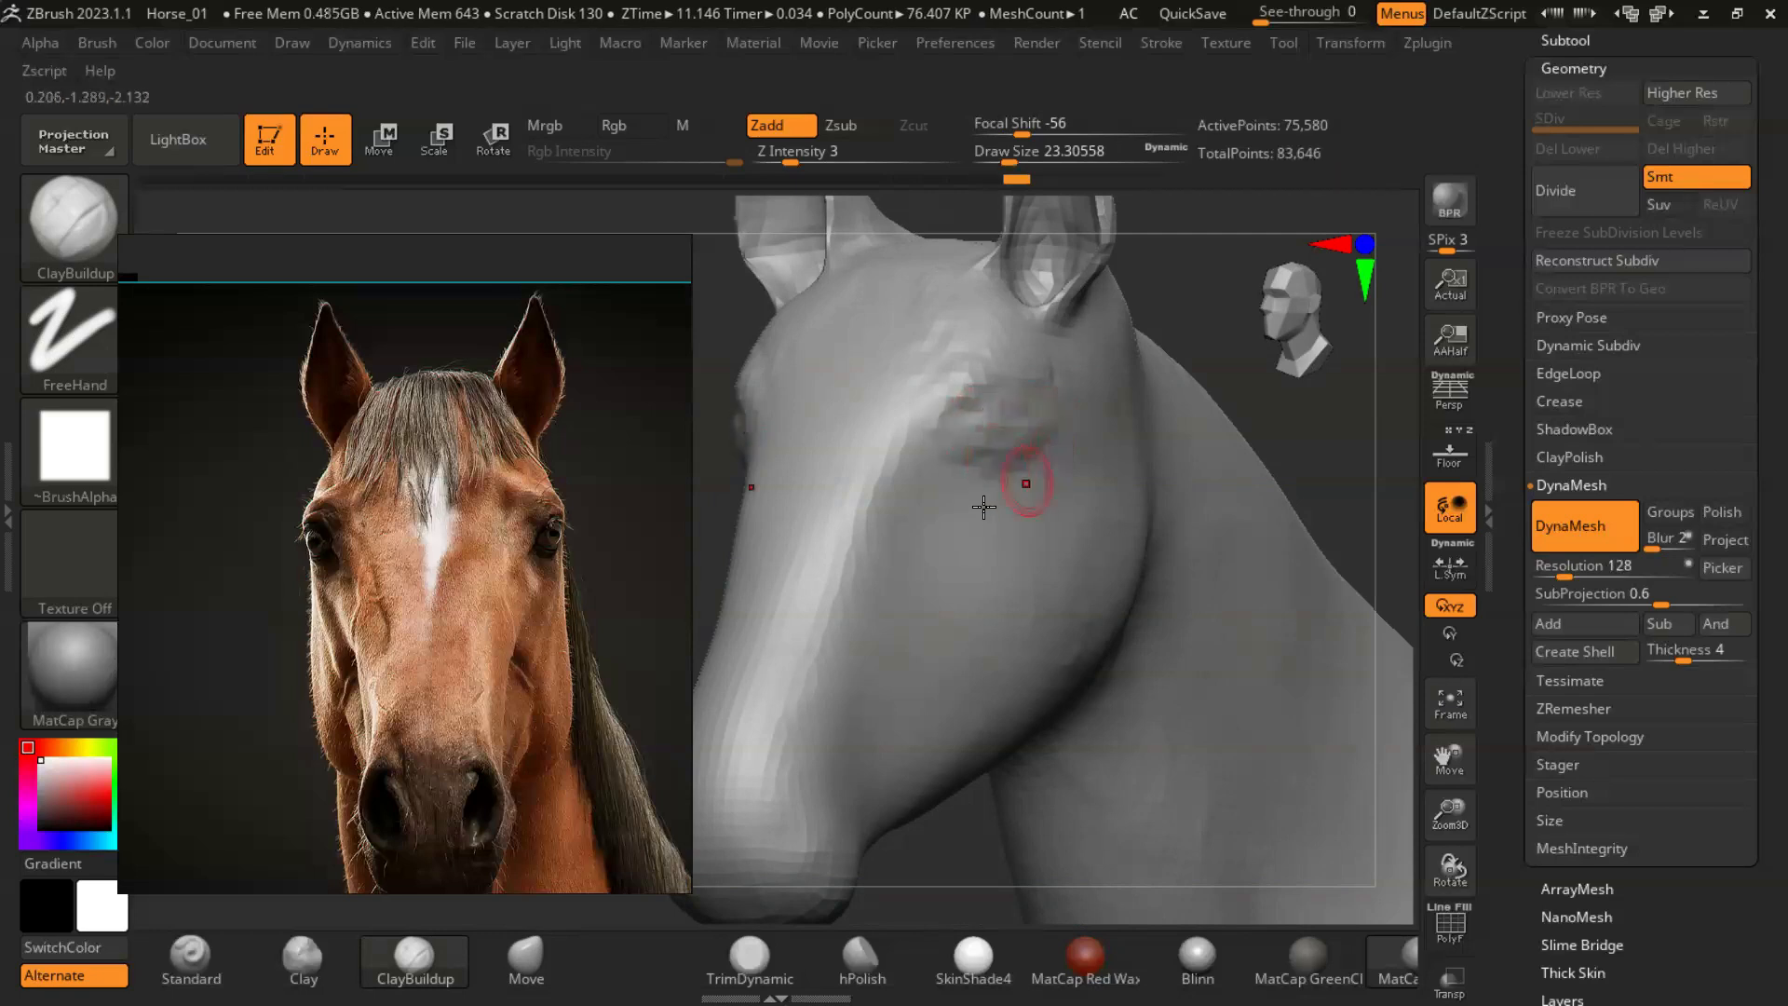
{"action": "right_click_drag", "start_coordinate": [1292, 421], "coordinate": [949, 393]}
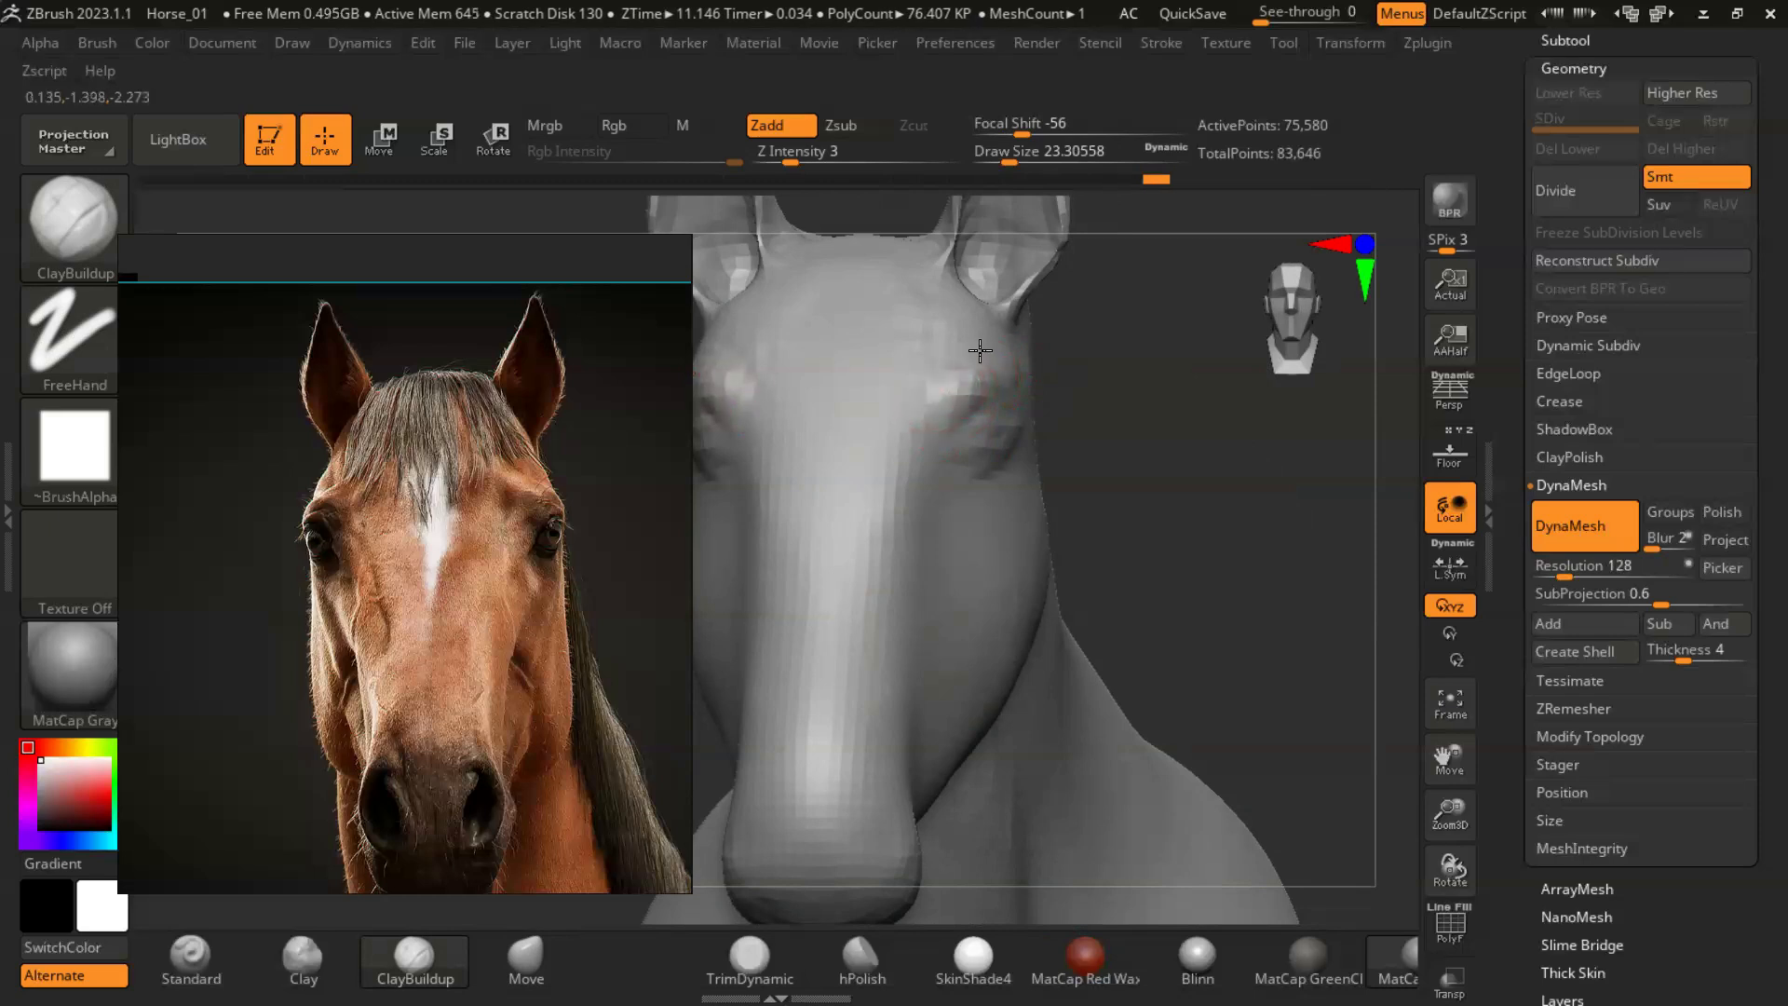
{"action": "mouse_move", "coordinate": [1199, 430]}
{"action": "left_mouse_down"}
{"action": "mouse_move", "coordinate": [1129, 447]}
{"action": "mouse_move", "coordinate": [1160, 592]}
{"action": "mouse_move", "coordinate": [1253, 531]}
{"action": "mouse_move", "coordinate": [1157, 507]}
{"action": "left_mouse_up"}
- Reshape the brow and the sides of the face in front view with the Move brush at a draw size of about 94
{"action": "key", "text": "b"}
{"action": "key", "text": "m"}
{"action": "key", "text": "v"}
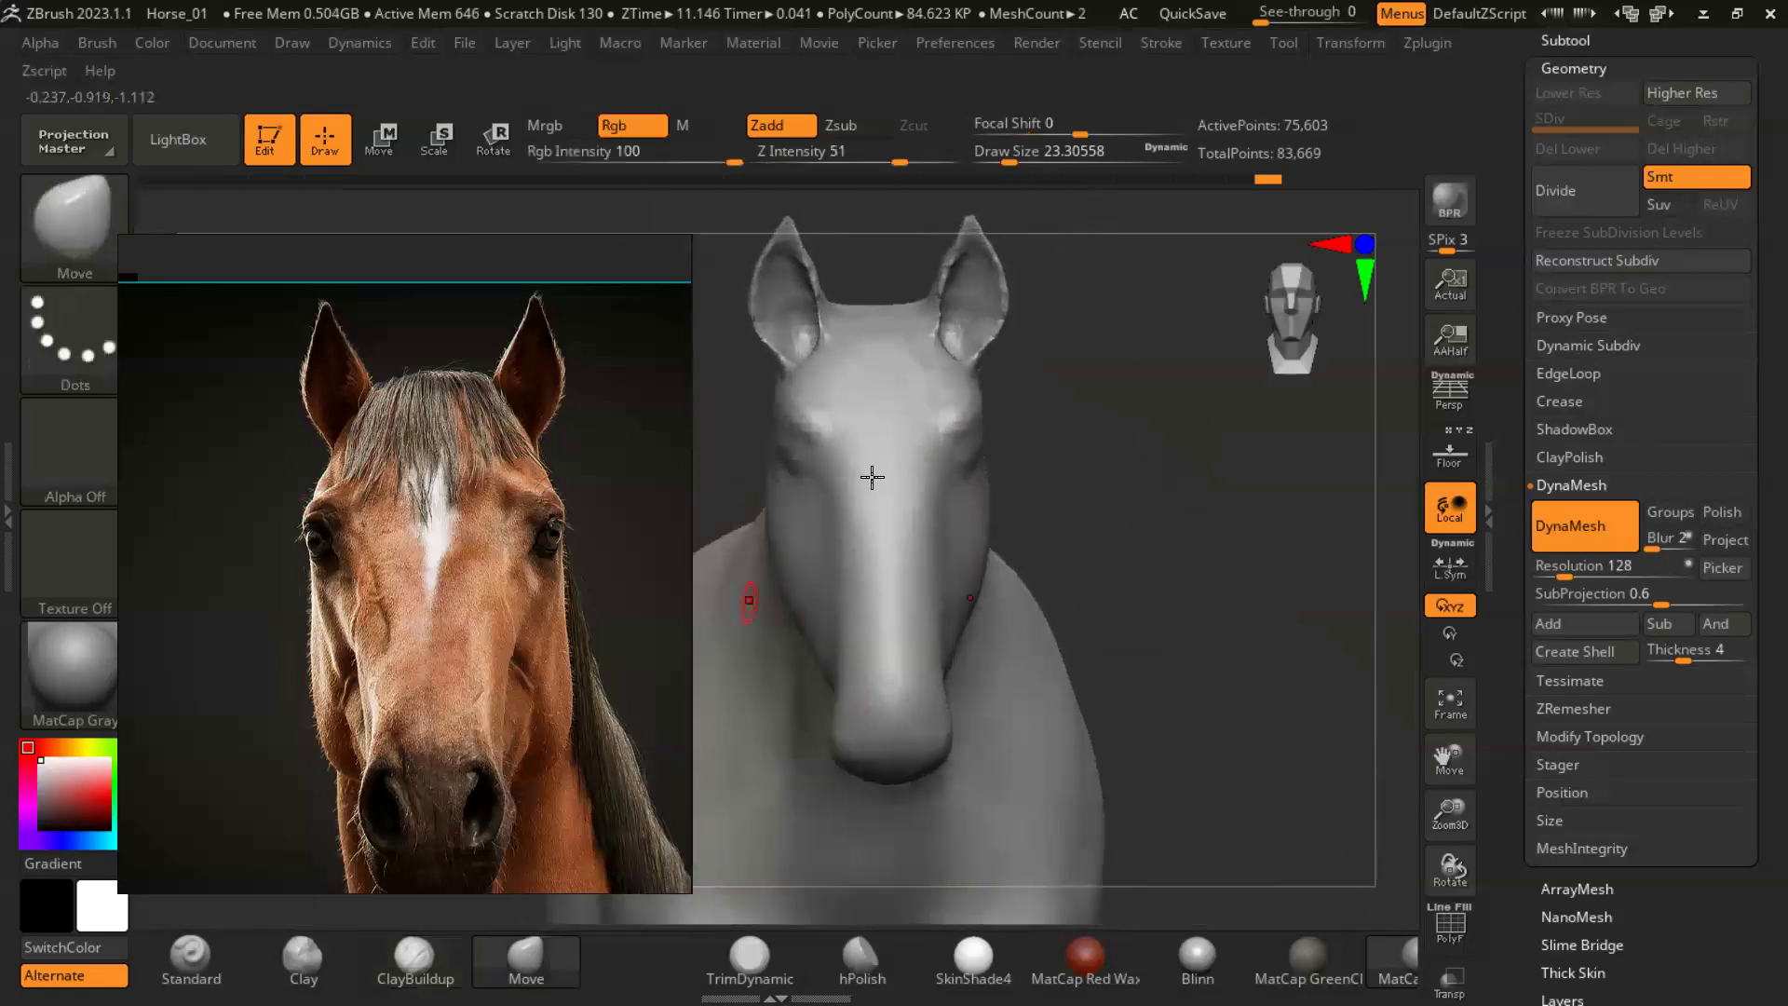
{"action": "key", "text": "s"}
{"action": "left_click_drag", "start_coordinate": [885, 471], "coordinate": [910, 473]}
{"action": "left_click_drag", "start_coordinate": [1062, 484], "coordinate": [1062, 509]}
{"action": "key", "text": "s"}
{"action": "left_click_drag", "start_coordinate": [936, 435], "coordinate": [939, 424]}
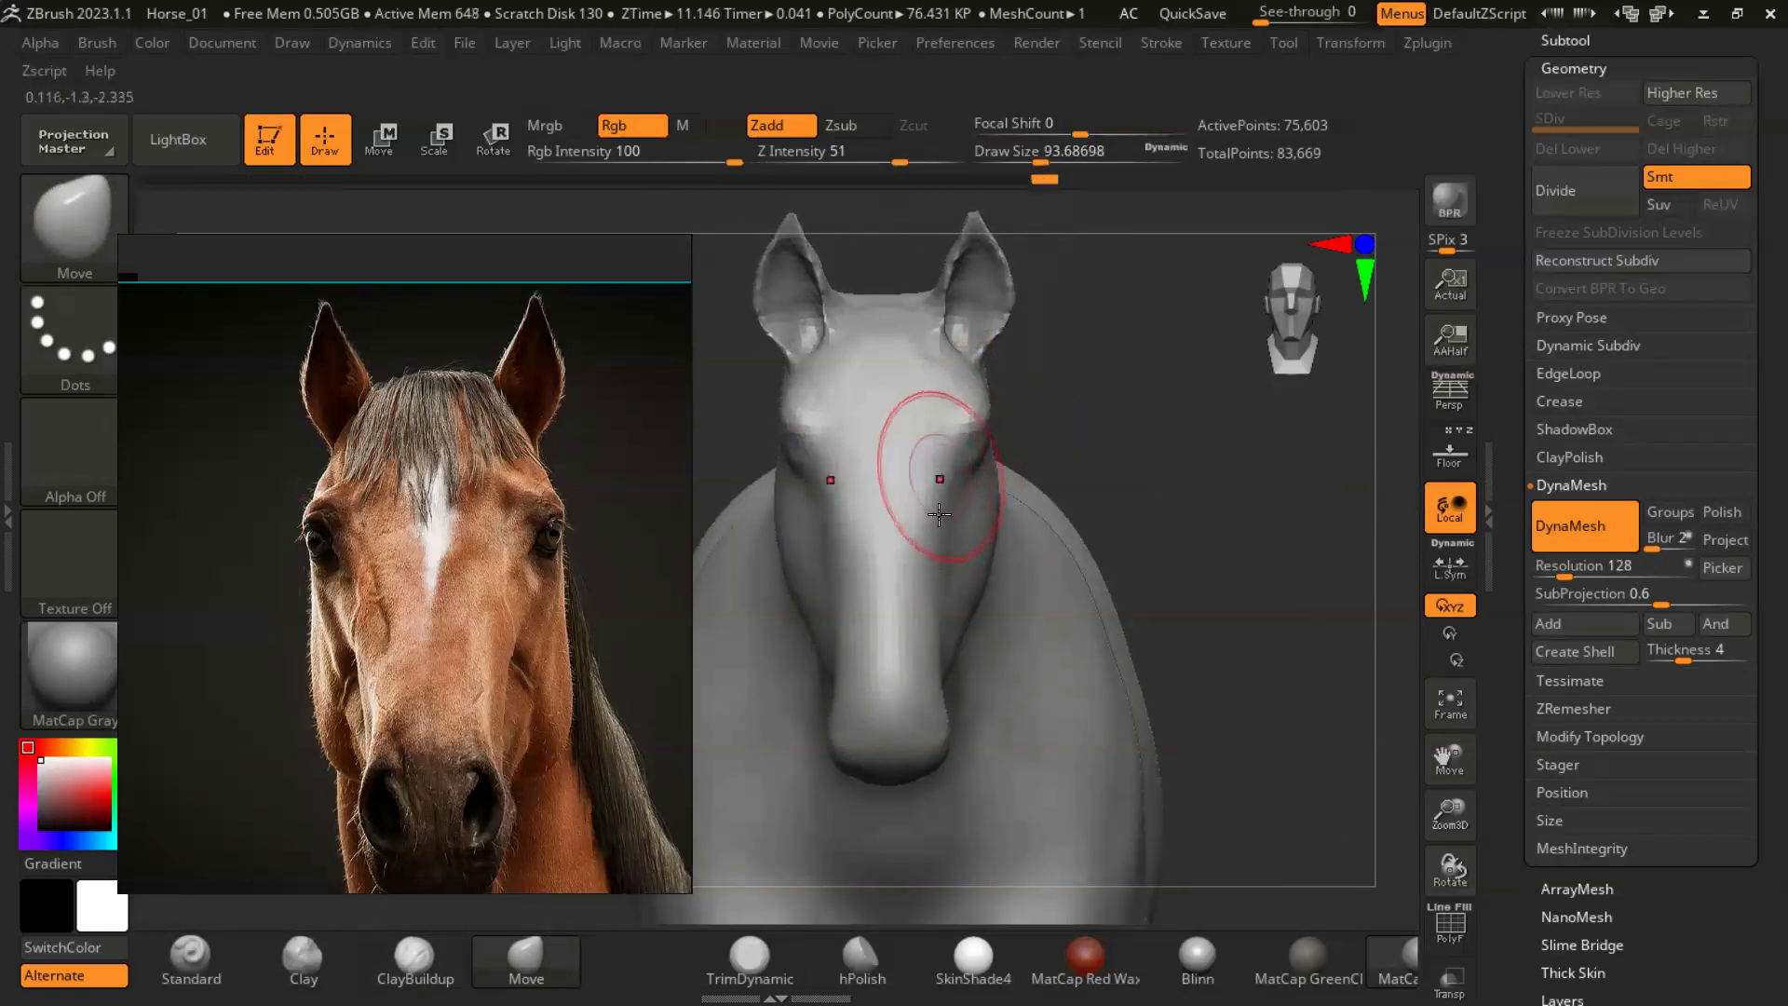
{"action": "left_click_drag", "start_coordinate": [930, 532], "coordinate": [934, 578]}
- Rearrange the reference photos to show the side and front views of the horse's head beside the three-quarter model view
{"action": "mouse_move", "coordinate": [1253, 521]}
{"action": "left_mouse_down"}
{"action": "mouse_move", "coordinate": [1177, 527]}
{"action": "mouse_move", "coordinate": [1210, 521]}
{"action": "mouse_move", "coordinate": [1122, 492]}
{"action": "left_mouse_up"}
{"action": "scroll", "coordinate": [517, 596], "scroll_direction": "down", "scroll_amount": 3}
{"action": "left_click_drag", "start_coordinate": [523, 605], "coordinate": [605, 593]}
{"action": "scroll", "coordinate": [321, 614], "scroll_direction": "down", "scroll_amount": 3}
{"action": "left_click", "coordinate": [304, 609]}
{"action": "left_click", "coordinate": [543, 645]}
{"action": "scroll", "coordinate": [255, 628], "scroll_direction": "up", "scroll_amount": 2}
{"action": "middle_click_drag", "start_coordinate": [309, 329], "coordinate": [338, 322]}
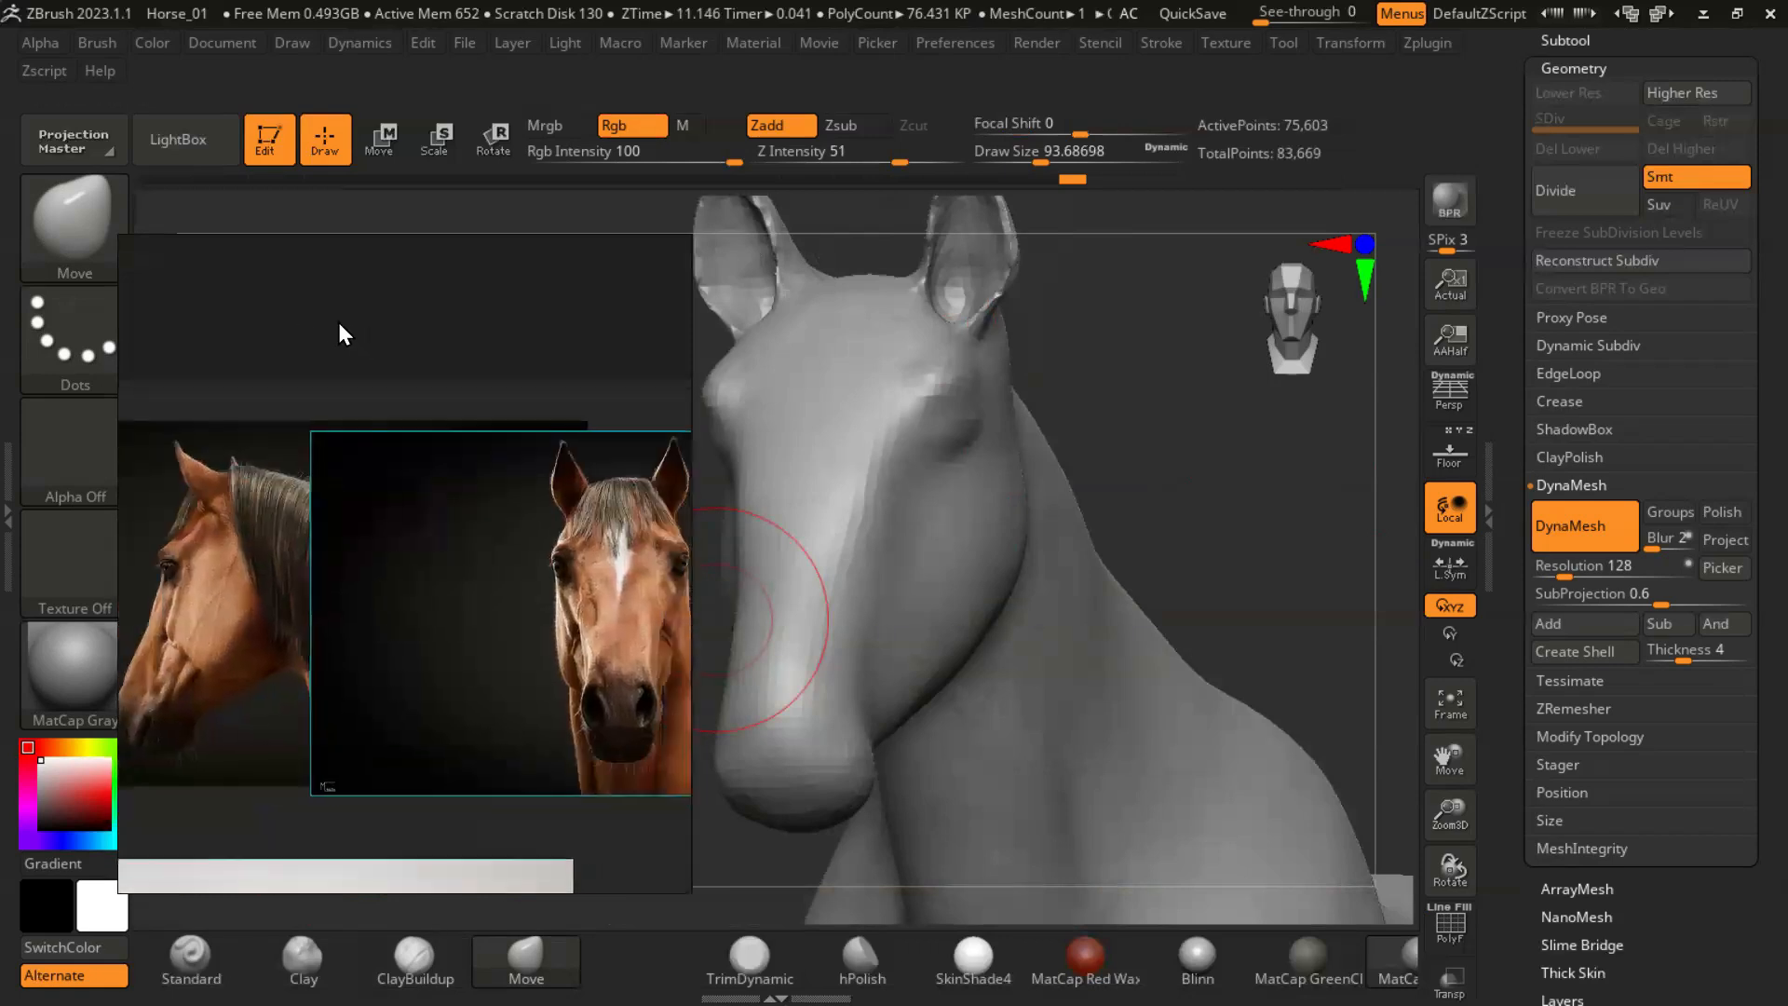
{"action": "left_click_drag", "start_coordinate": [1165, 439], "coordinate": [1099, 470]}
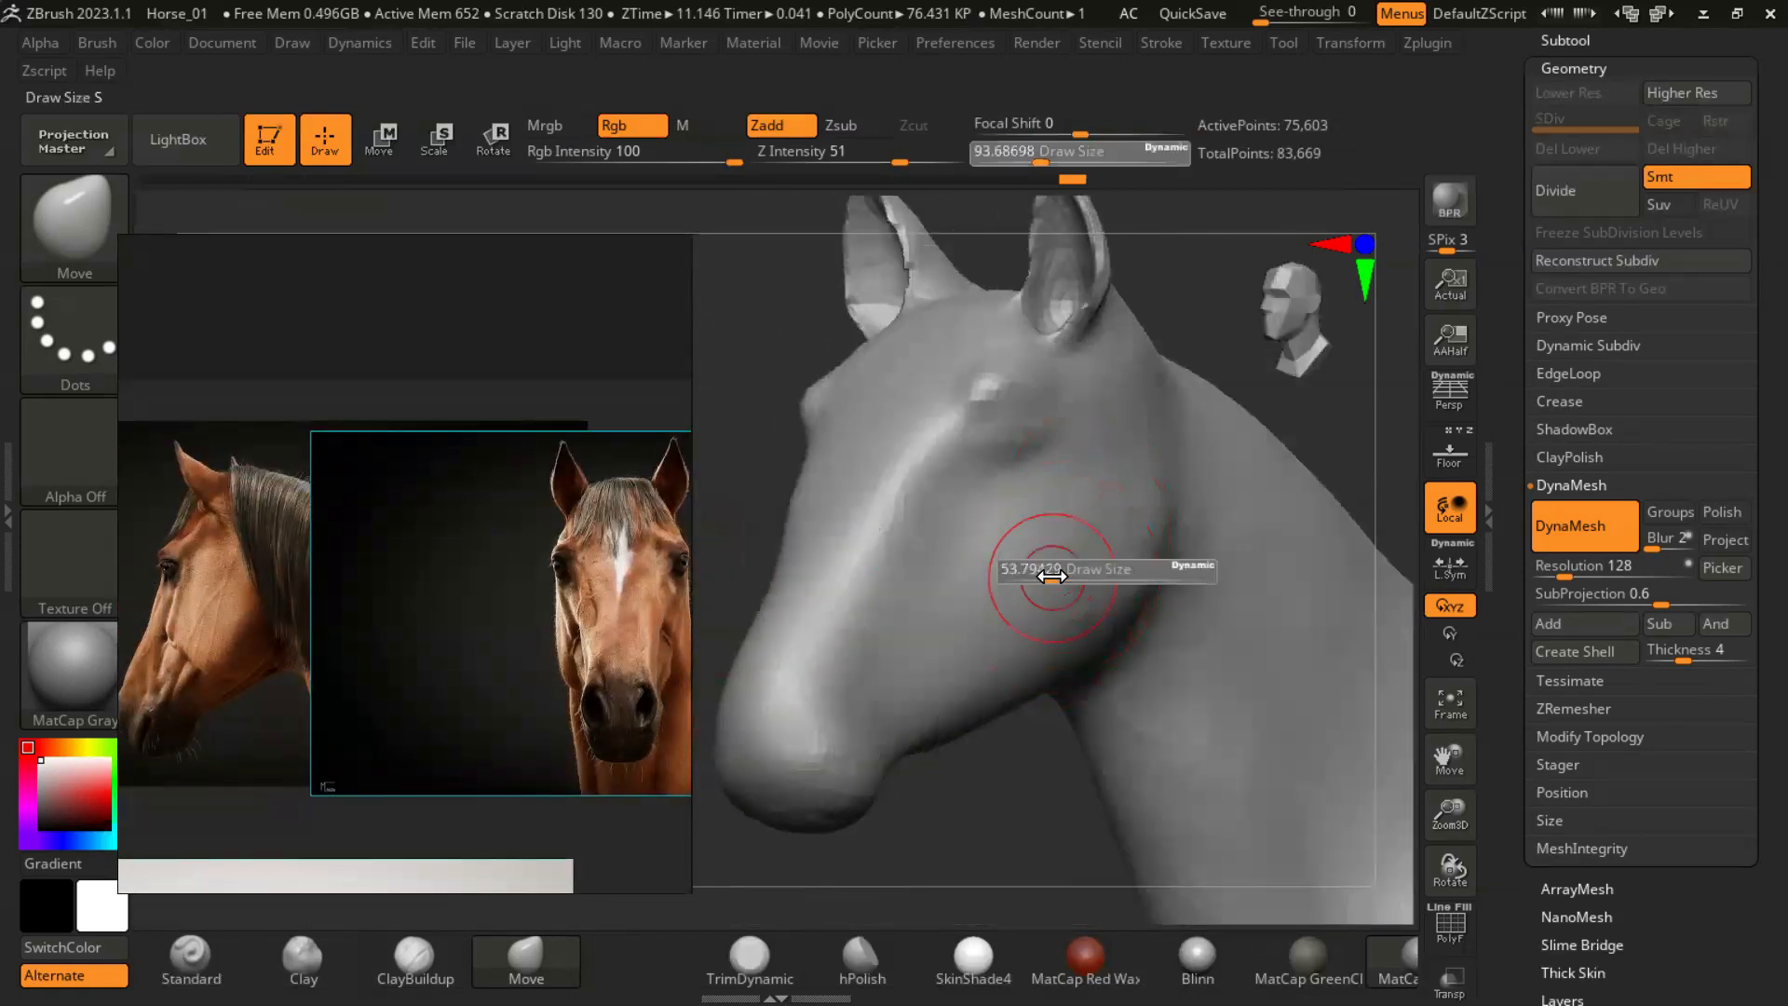
- Sculpt the cheek and jaw muscles with diagonal ClayBuildup strokes, and rework the area around the eyes at a draw size of about 31
{"action": "left_click", "coordinate": [416, 954]}
{"action": "left_click_drag", "start_coordinate": [1129, 576], "coordinate": [1065, 611]}
{"action": "mouse_move", "coordinate": [1065, 611]}
{"action": "right_mouse_down"}
{"action": "mouse_move", "coordinate": [1034, 642]}
{"action": "mouse_move", "coordinate": [1020, 624]}
{"action": "right_mouse_up"}
{"action": "left_click_drag", "start_coordinate": [1134, 526], "coordinate": [1028, 663]}
{"action": "right_click_drag", "start_coordinate": [1028, 663], "coordinate": [1062, 745]}
{"action": "key", "text": "s"}
{"action": "left_click_drag", "start_coordinate": [995, 566], "coordinate": [950, 651]}
{"action": "mouse_move", "coordinate": [1171, 530]}
{"action": "right_mouse_down"}
{"action": "mouse_move", "coordinate": [1341, 518]}
{"action": "mouse_move", "coordinate": [1155, 485]}
{"action": "right_mouse_up"}
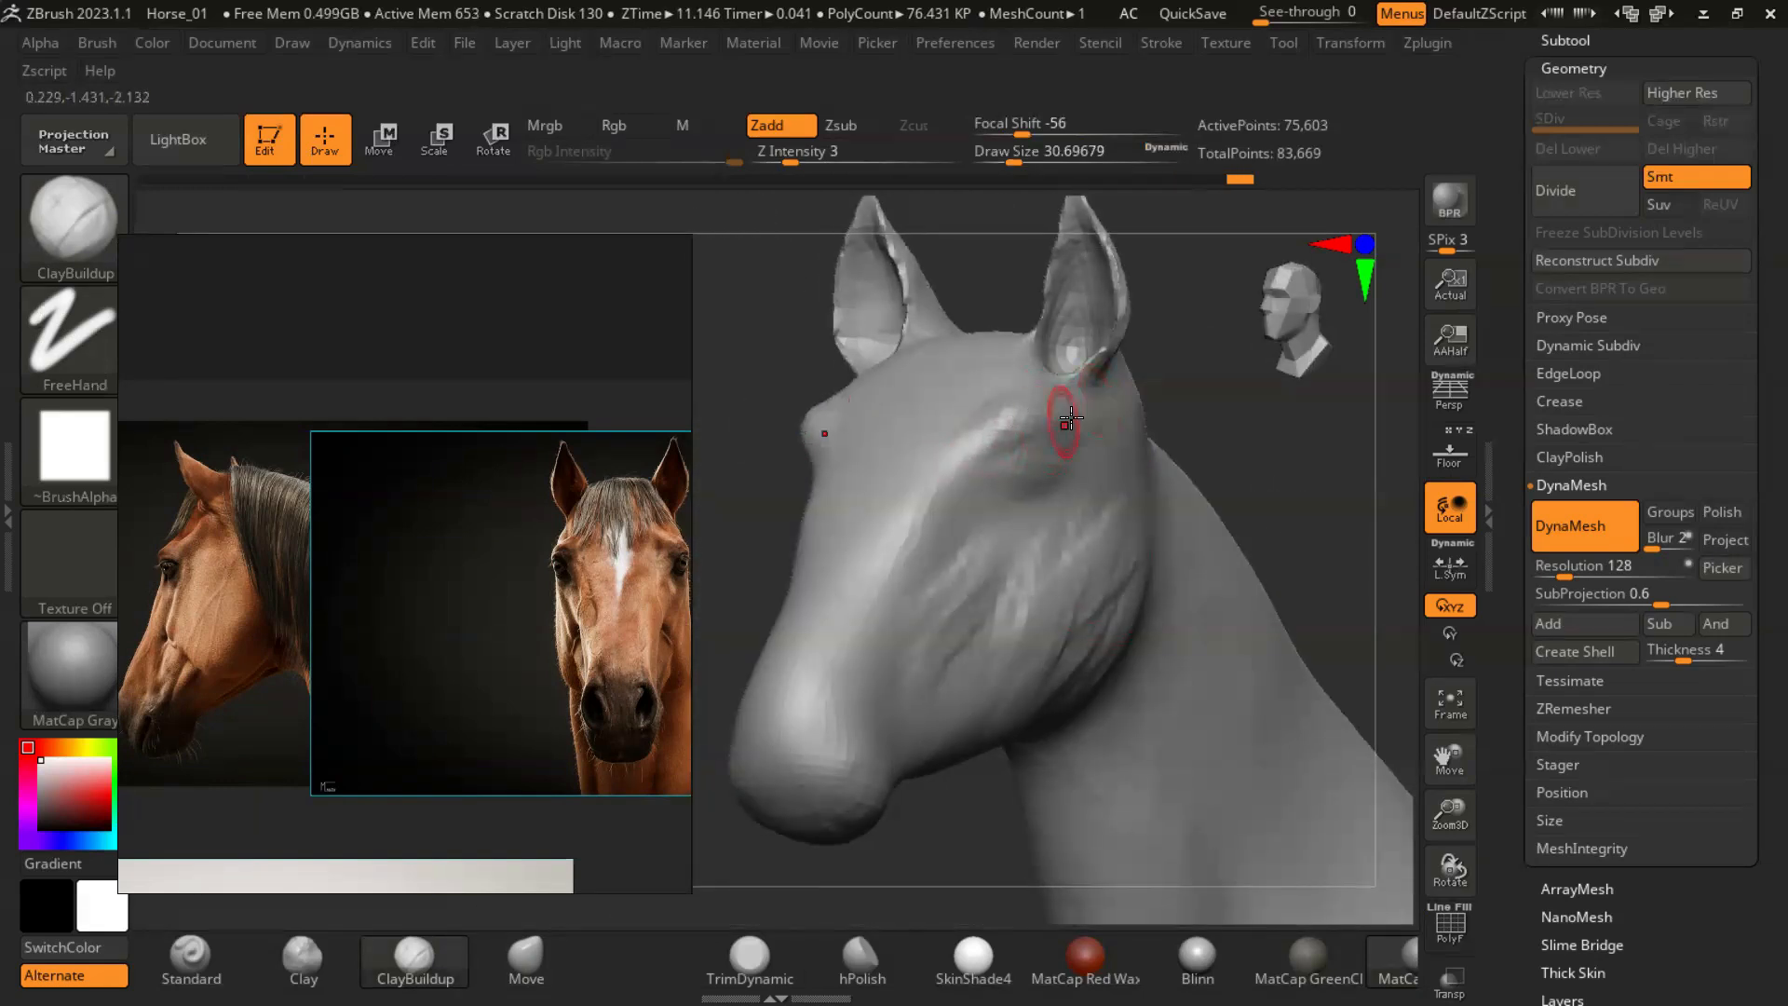
{"action": "mouse_move", "coordinate": [1258, 462]}
{"action": "left_mouse_down"}
{"action": "mouse_move", "coordinate": [1341, 458]}
{"action": "mouse_move", "coordinate": [1299, 531]}
{"action": "left_mouse_up"}
{"action": "mouse_move", "coordinate": [990, 372]}
{"action": "left_mouse_down"}
{"action": "mouse_move", "coordinate": [955, 510]}
{"action": "mouse_move", "coordinate": [997, 506]}
{"action": "left_mouse_up"}
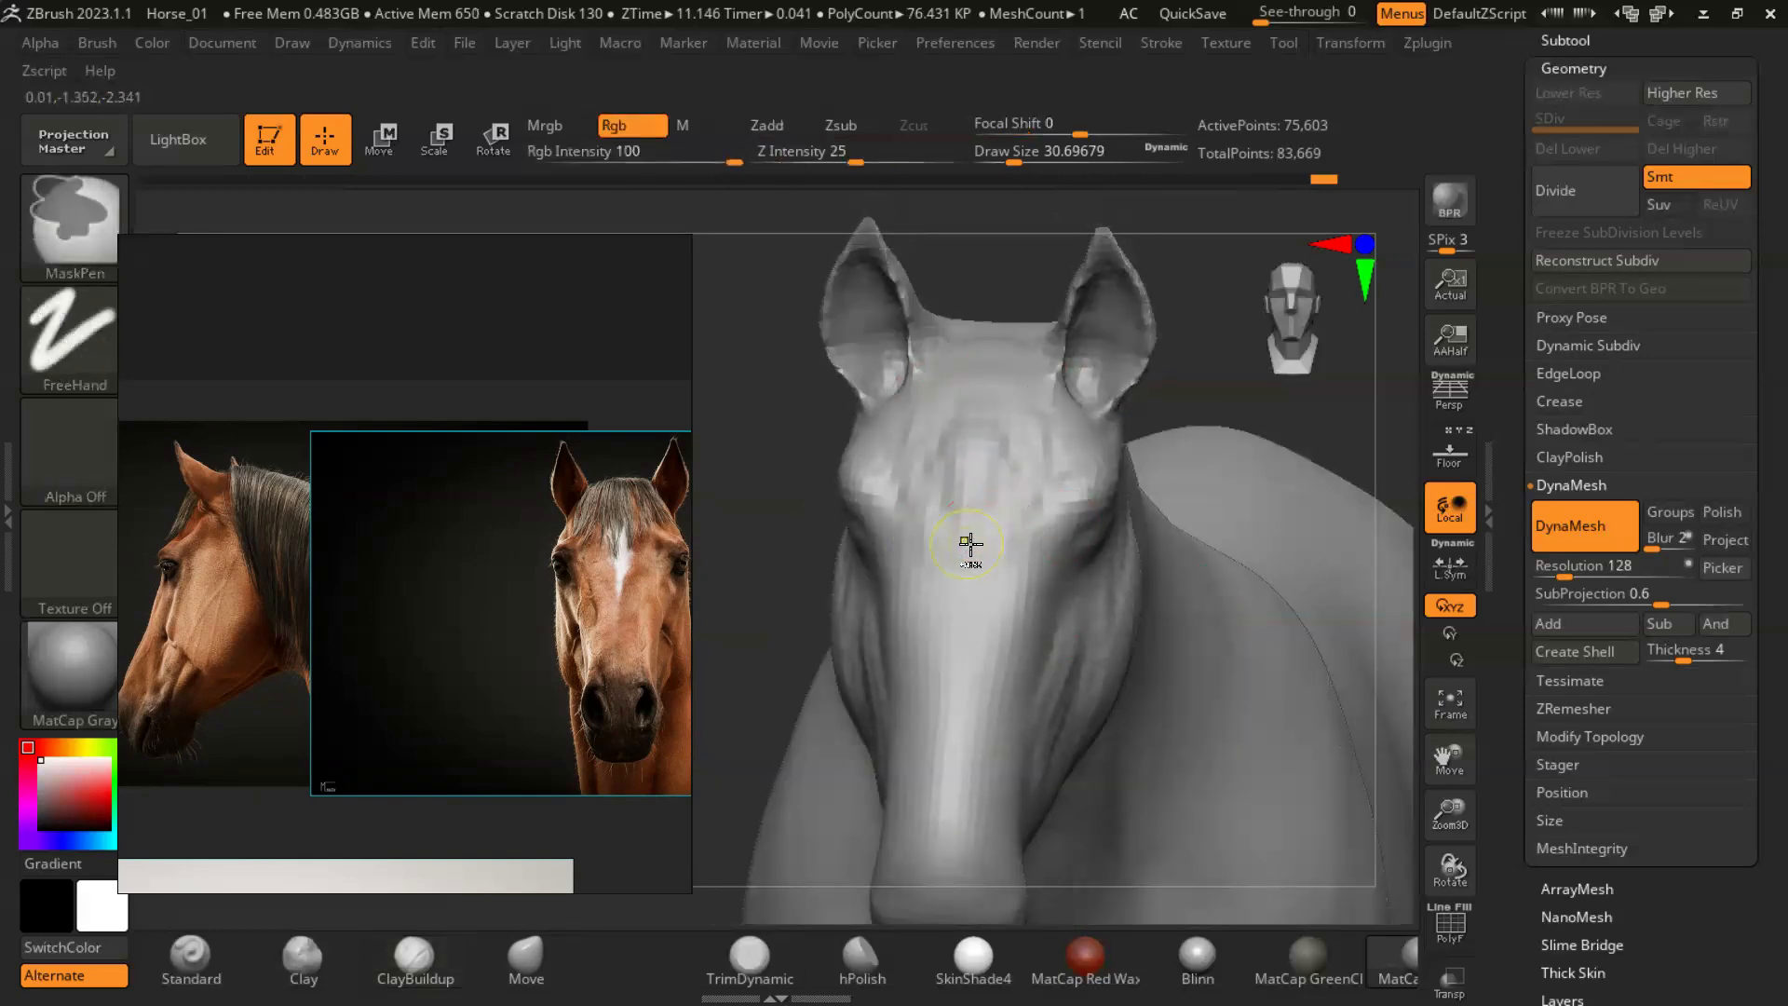
{"action": "key", "text": "ctrl+z"}
{"action": "key", "text": "ctrl+z"}
{"action": "key", "text": "ctrl+z"}
- Smooth the forehead and the crown between the ears with the Smooth brush at a draw size of about 31
{"action": "left_click_drag", "start_coordinate": [932, 470], "coordinate": [934, 470], "text": "shift"}
{"action": "mouse_move", "coordinate": [1242, 345]}
{"action": "left_mouse_down"}
{"action": "mouse_move", "coordinate": [1212, 300]}
{"action": "mouse_move", "coordinate": [1265, 510]}
{"action": "mouse_move", "coordinate": [1218, 583]}
{"action": "left_mouse_up"}
{"action": "left_click_drag", "start_coordinate": [1024, 426], "coordinate": [996, 436], "text": "shift"}
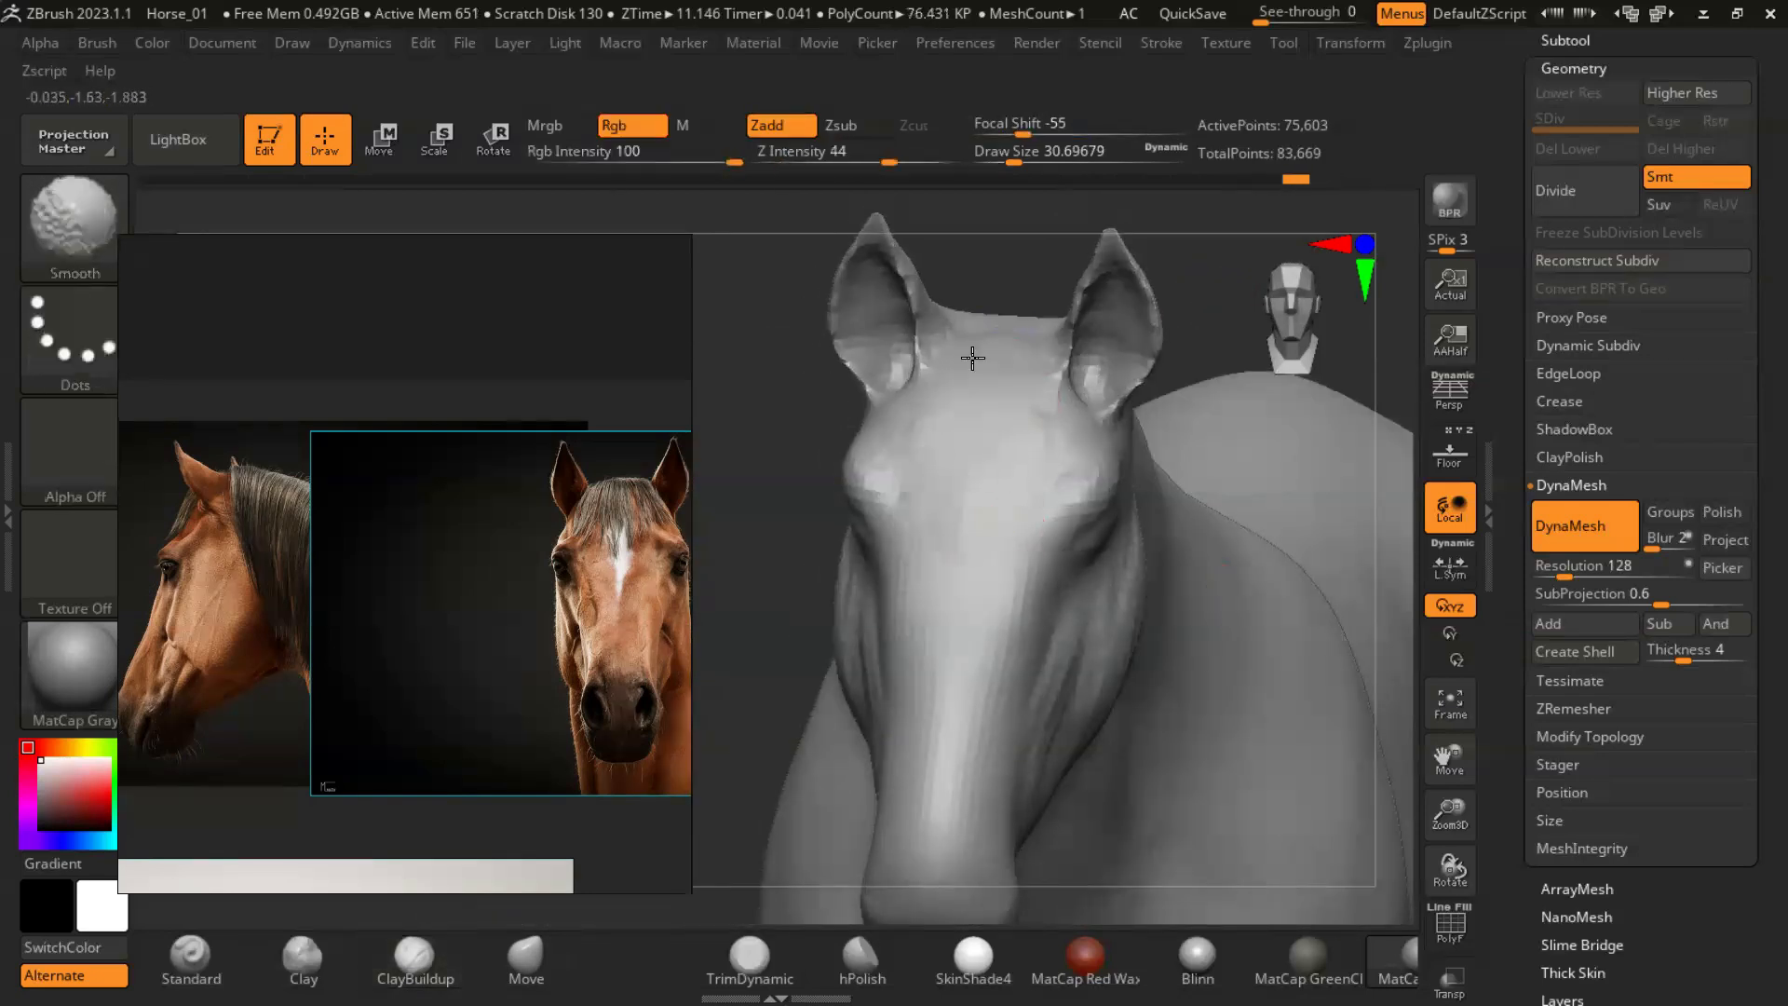
{"action": "mouse_move", "coordinate": [801, 400]}
{"action": "left_mouse_down"}
{"action": "mouse_move", "coordinate": [866, 395]}
{"action": "mouse_move", "coordinate": [1216, 476]}
{"action": "mouse_move", "coordinate": [1226, 435]}
{"action": "mouse_move", "coordinate": [1234, 466]}
{"action": "left_mouse_up"}
- Adjust the Smooth brush's Z Intensity and blend the ClayBuildup strokes on the cheek and jaw into soft muscle forms
{"action": "left_click_drag", "start_coordinate": [987, 511], "coordinate": [1029, 461]}
{"action": "mouse_move", "coordinate": [1238, 400]}
{"action": "left_mouse_down"}
{"action": "mouse_move", "coordinate": [1257, 410]}
{"action": "mouse_move", "coordinate": [1220, 419]}
{"action": "left_mouse_up"}
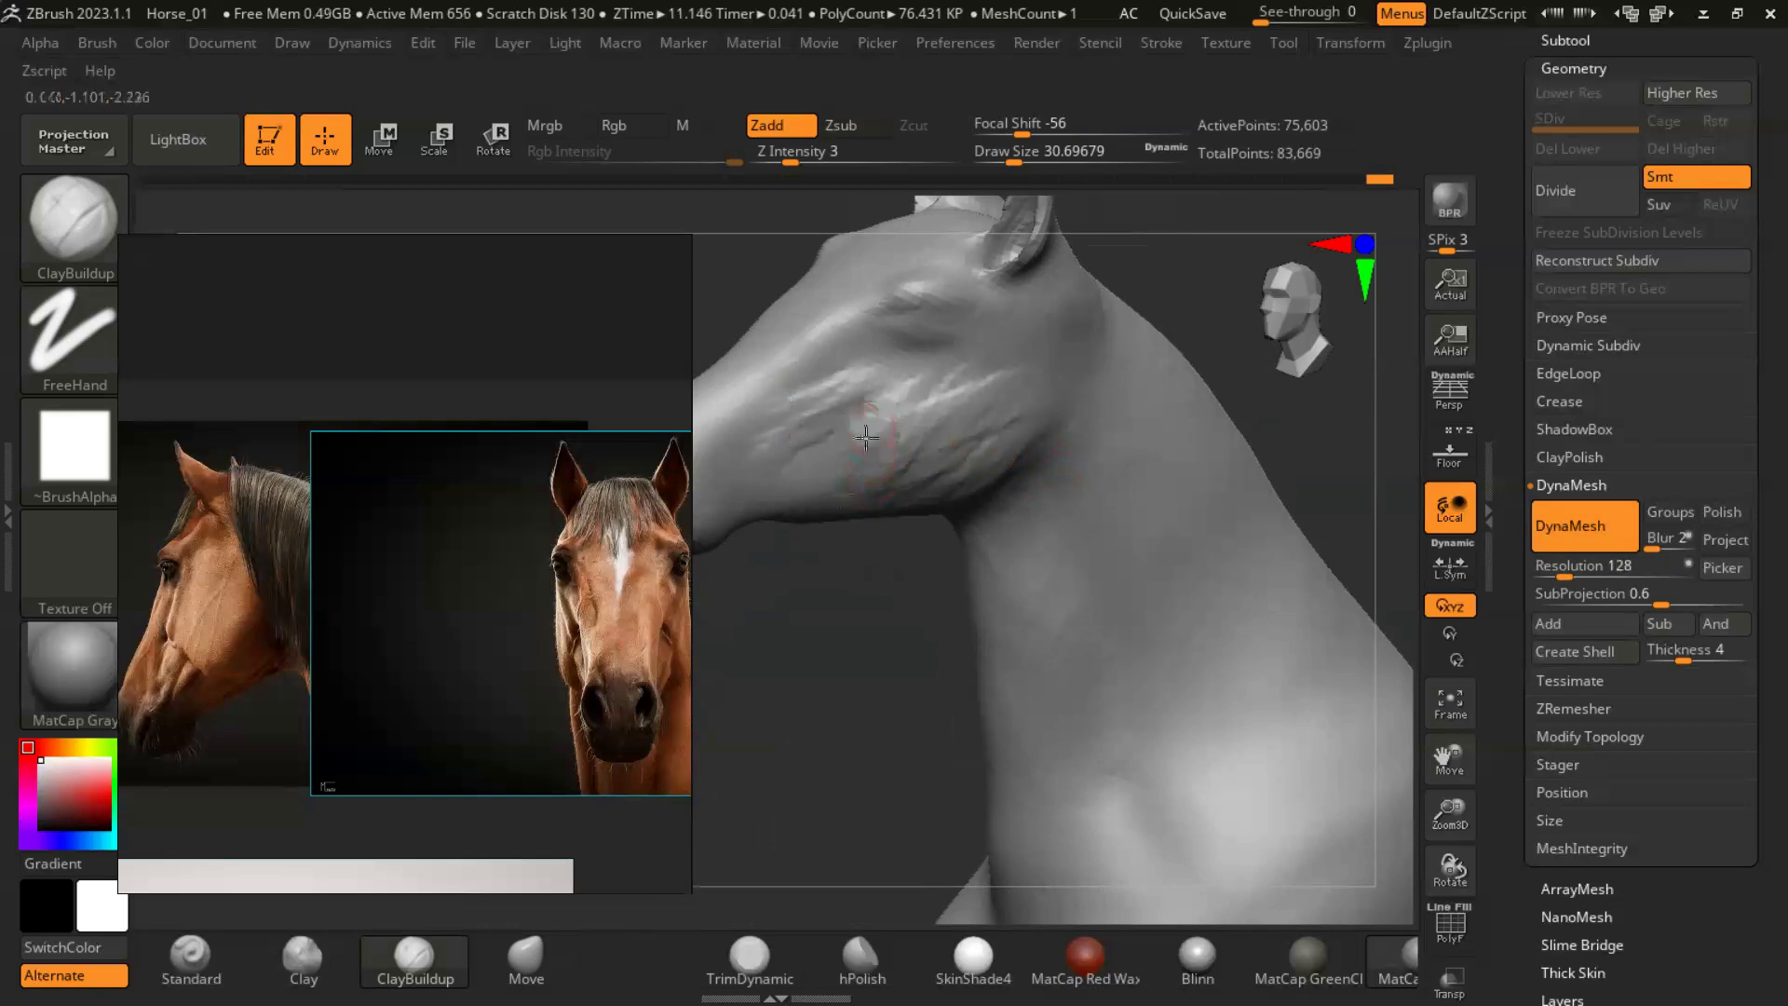
{"action": "key", "text": "shift"}
{"action": "left_click_drag", "start_coordinate": [940, 456], "coordinate": [917, 391], "text": "shift"}
{"action": "left_click_drag", "start_coordinate": [889, 162], "coordinate": [910, 162], "text": "shift"}
{"action": "left_click_drag", "start_coordinate": [950, 456], "coordinate": [769, 490], "text": "shift"}
{"action": "left_click_drag", "start_coordinate": [1216, 333], "coordinate": [1183, 420]}
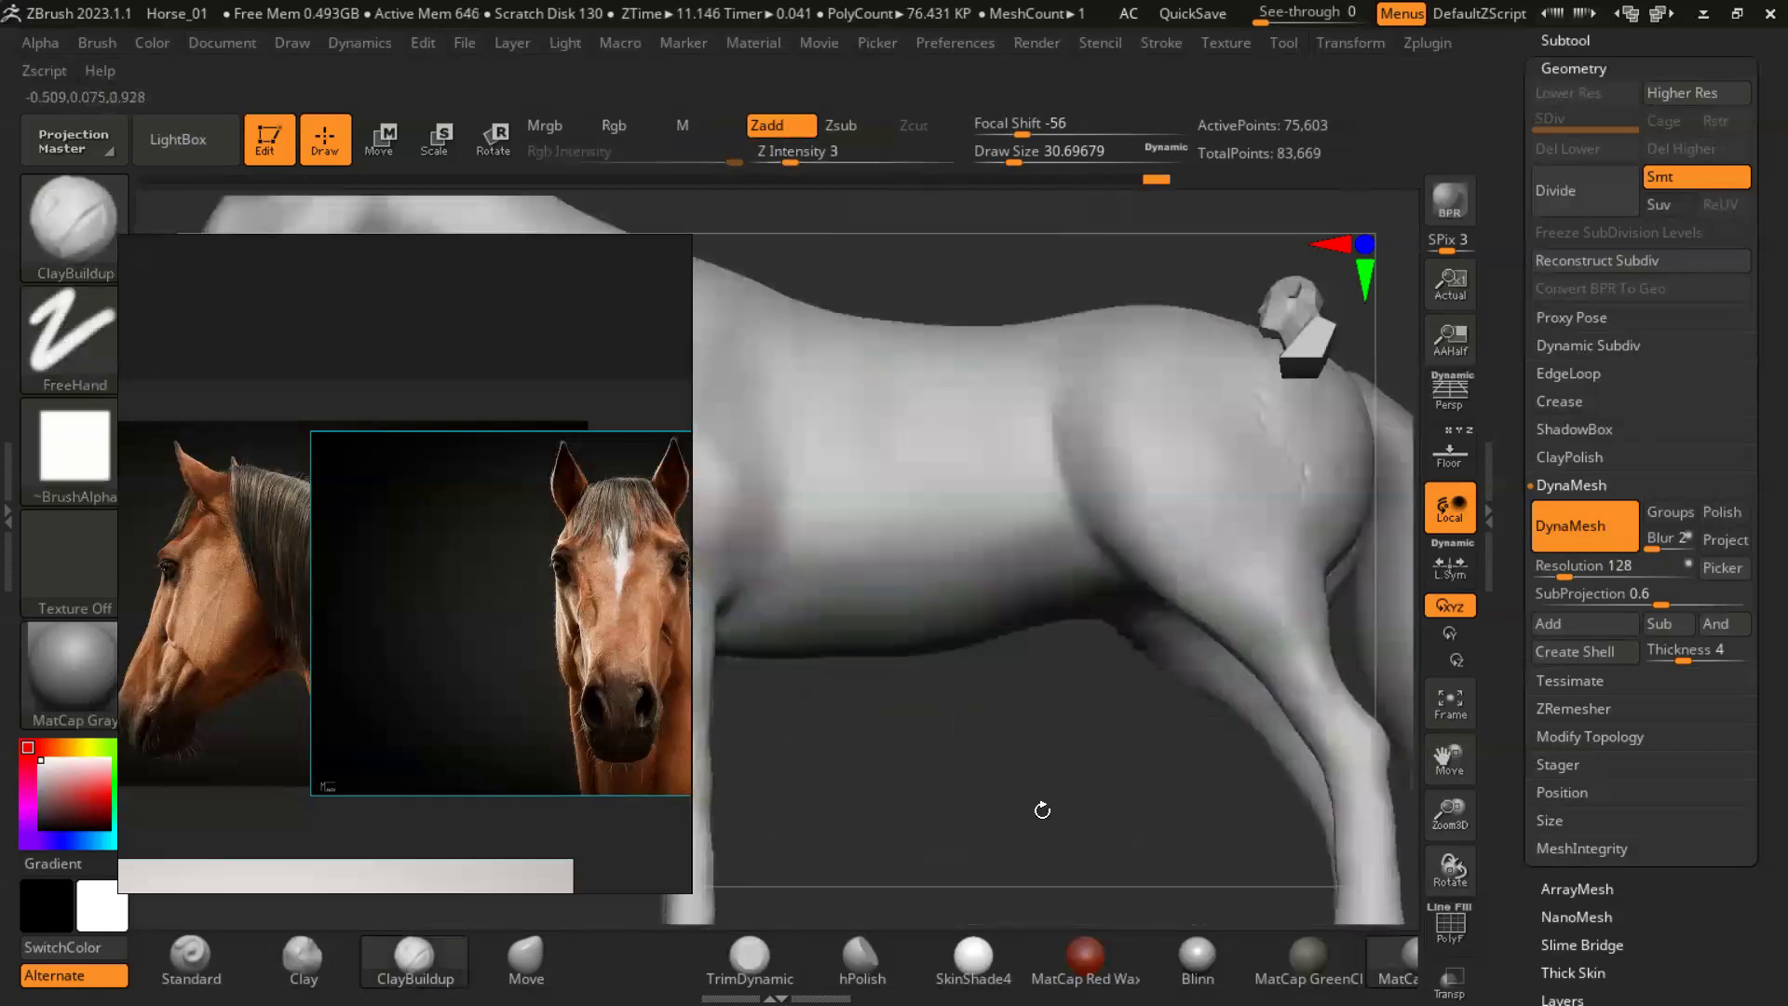
- Work the underside of the head and the throat with ClayBuildup at a draw size of about 56
{"action": "mouse_move", "coordinate": [1033, 726]}
{"action": "left_mouse_down"}
{"action": "mouse_move", "coordinate": [928, 646]}
{"action": "mouse_move", "coordinate": [1049, 705]}
{"action": "mouse_move", "coordinate": [916, 654]}
{"action": "mouse_move", "coordinate": [826, 679]}
{"action": "mouse_move", "coordinate": [1077, 319]}
{"action": "left_mouse_up"}
{"action": "key", "text": "s"}
{"action": "mouse_move", "coordinate": [990, 651]}
{"action": "left_mouse_down"}
{"action": "mouse_move", "coordinate": [960, 596]}
{"action": "mouse_move", "coordinate": [1010, 820]}
{"action": "left_mouse_up"}
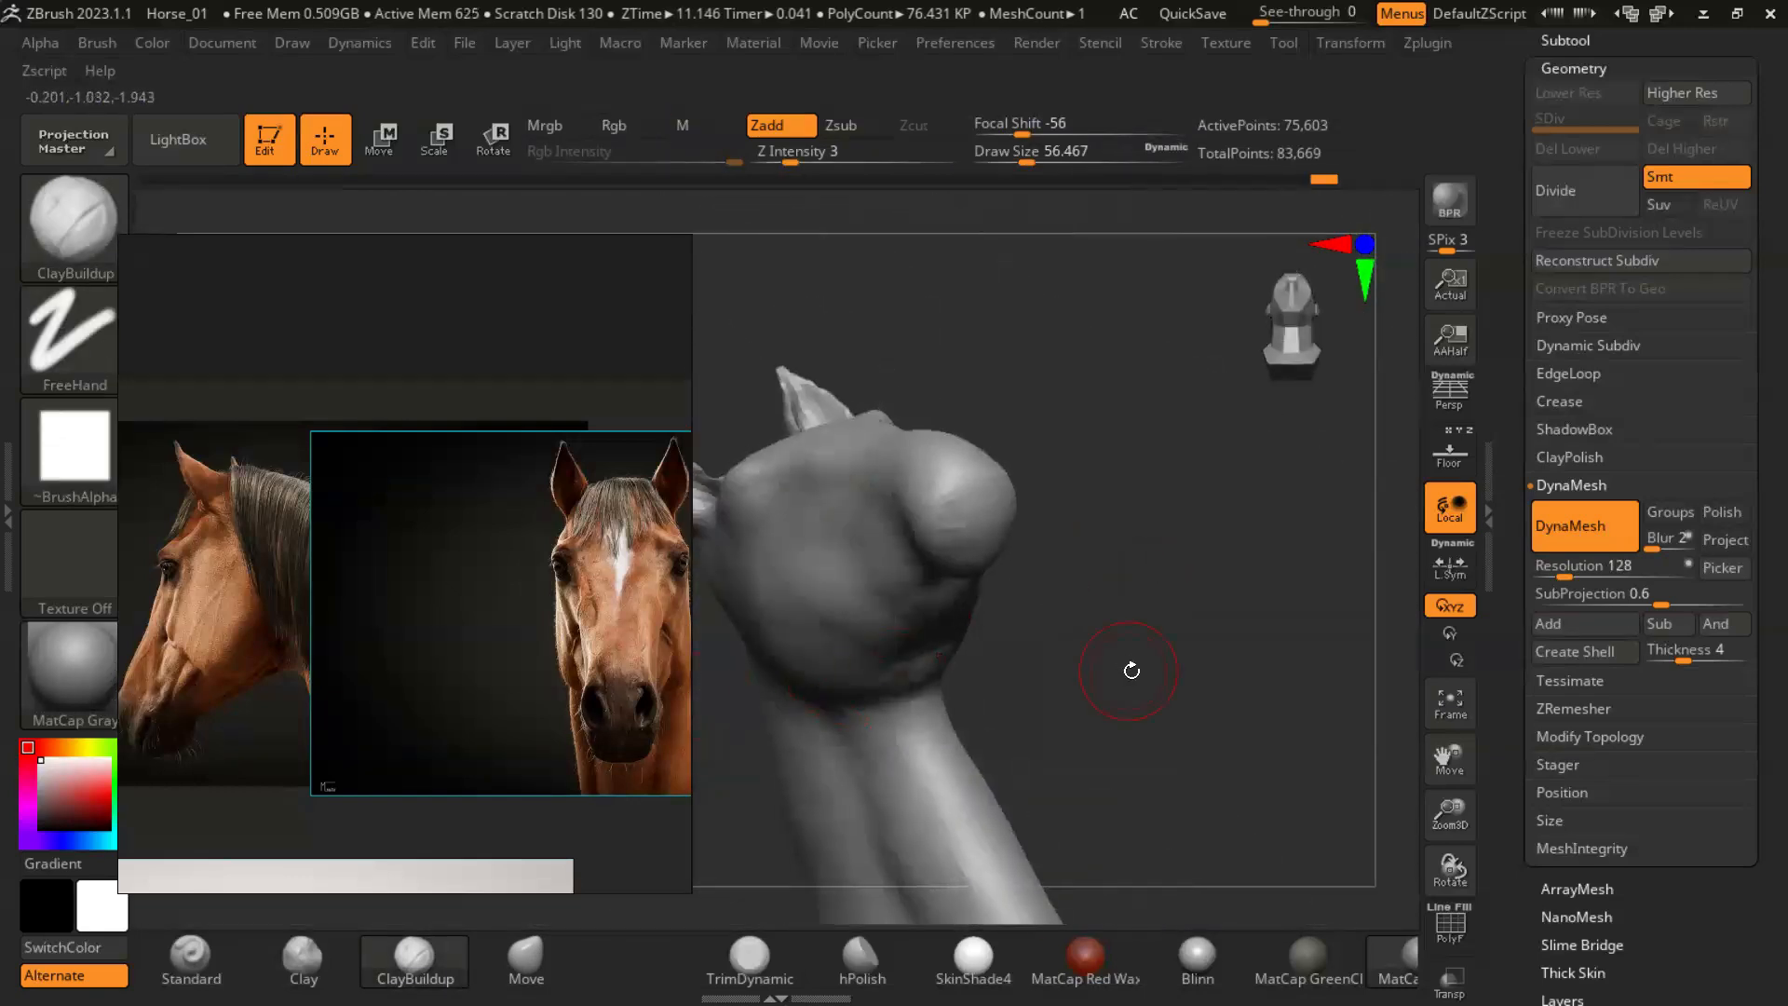
- Enlarge the side-view reference photo to show the horse's muzzle and mouth up close
{"action": "scroll", "coordinate": [177, 745], "scroll_direction": "up", "scroll_amount": 5}
{"action": "right_click_drag", "start_coordinate": [857, 622], "coordinate": [699, 654]}
{"action": "middle_click_drag", "start_coordinate": [650, 542], "coordinate": [121, 606]}
{"action": "mouse_move", "coordinate": [662, 568]}
{"action": "middle_mouse_down"}
{"action": "mouse_move", "coordinate": [278, 607]}
{"action": "mouse_move", "coordinate": [652, 589]}
{"action": "middle_mouse_up"}
{"action": "middle_click_drag", "start_coordinate": [149, 651], "coordinate": [377, 593]}
- Carve the mouth line into the side of the muzzle with ClayBuildup at a draw size of about 20
{"action": "left_click_drag", "start_coordinate": [1253, 628], "coordinate": [1125, 615]}
{"action": "key", "text": "s"}
{"action": "left_click_drag", "start_coordinate": [914, 579], "coordinate": [892, 579]}
{"action": "left_click_drag", "start_coordinate": [1249, 627], "coordinate": [843, 610]}
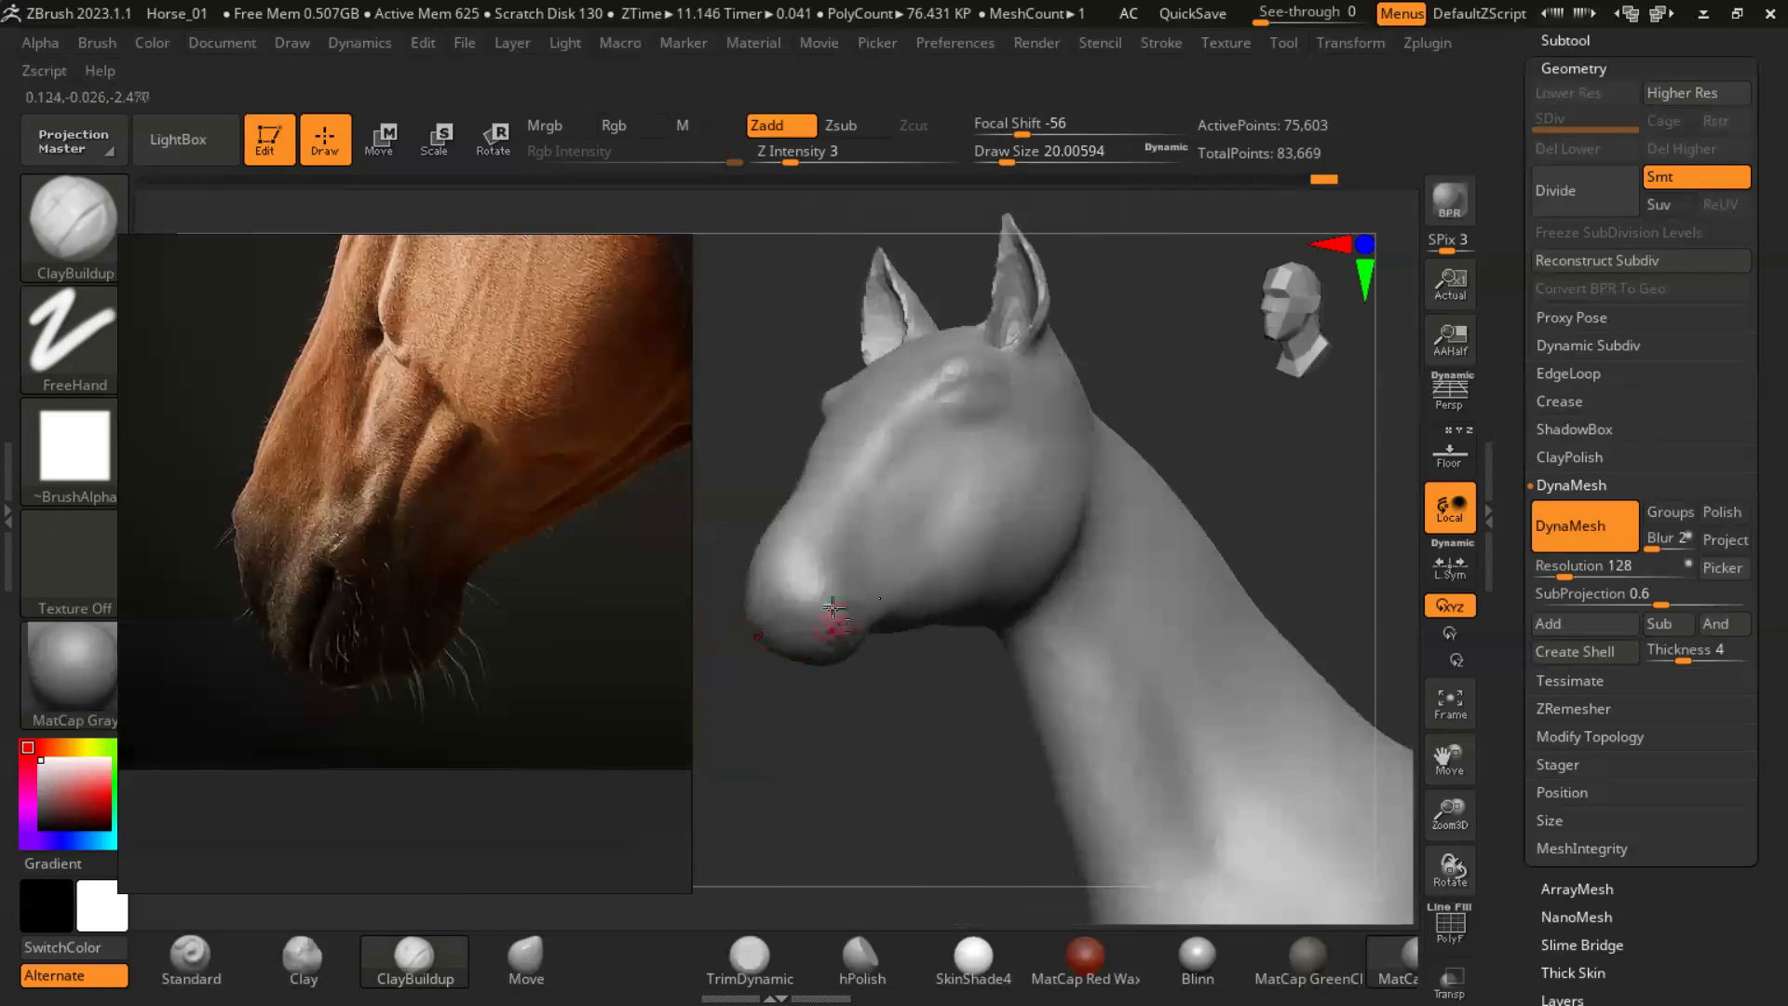
{"action": "mouse_move", "coordinate": [739, 762]}
{"action": "left_mouse_down"}
{"action": "mouse_move", "coordinate": [1093, 666]}
{"action": "mouse_move", "coordinate": [1214, 669]}
{"action": "left_mouse_up"}
{"action": "mouse_move", "coordinate": [982, 643]}
{"action": "left_mouse_down"}
{"action": "mouse_move", "coordinate": [959, 743]}
{"action": "mouse_move", "coordinate": [1086, 723]}
{"action": "mouse_move", "coordinate": [968, 688]}
{"action": "mouse_move", "coordinate": [1013, 634]}
{"action": "left_mouse_up"}
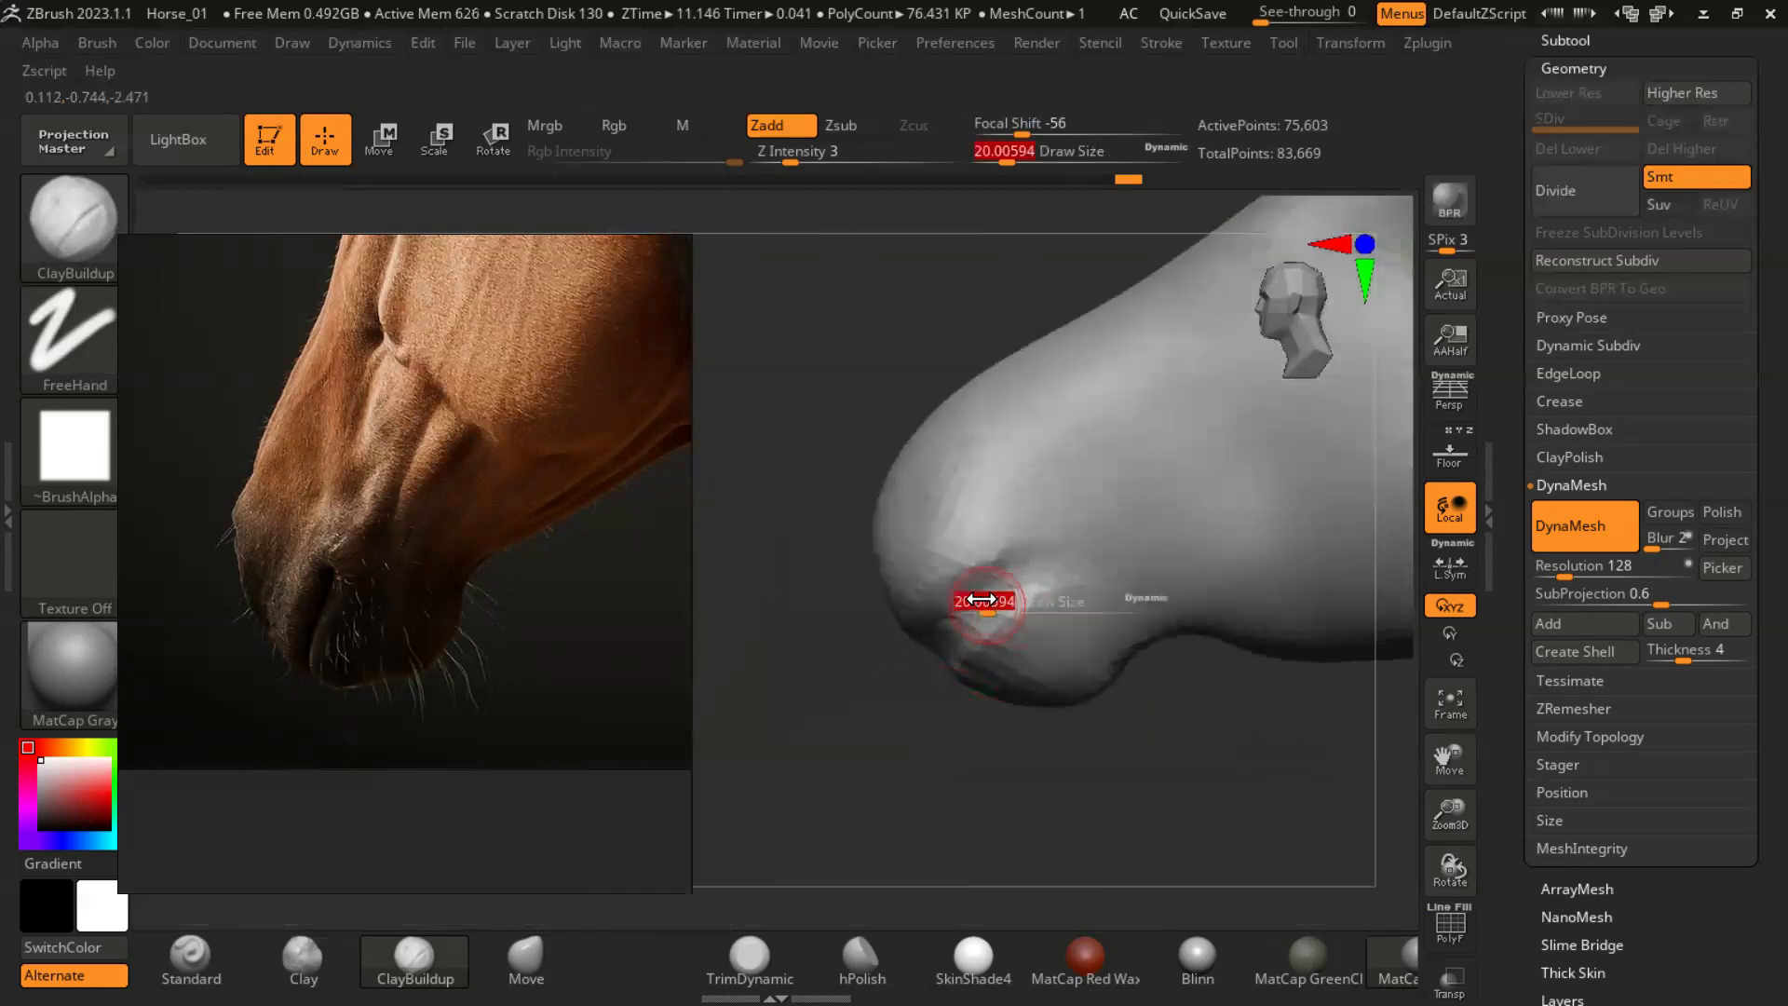
- Define the lips and mouth crease with ClayBuildup at a draw size of about 13, and bring the front-view photo back into the reference window
{"action": "left_click_drag", "start_coordinate": [1009, 578], "coordinate": [889, 764]}
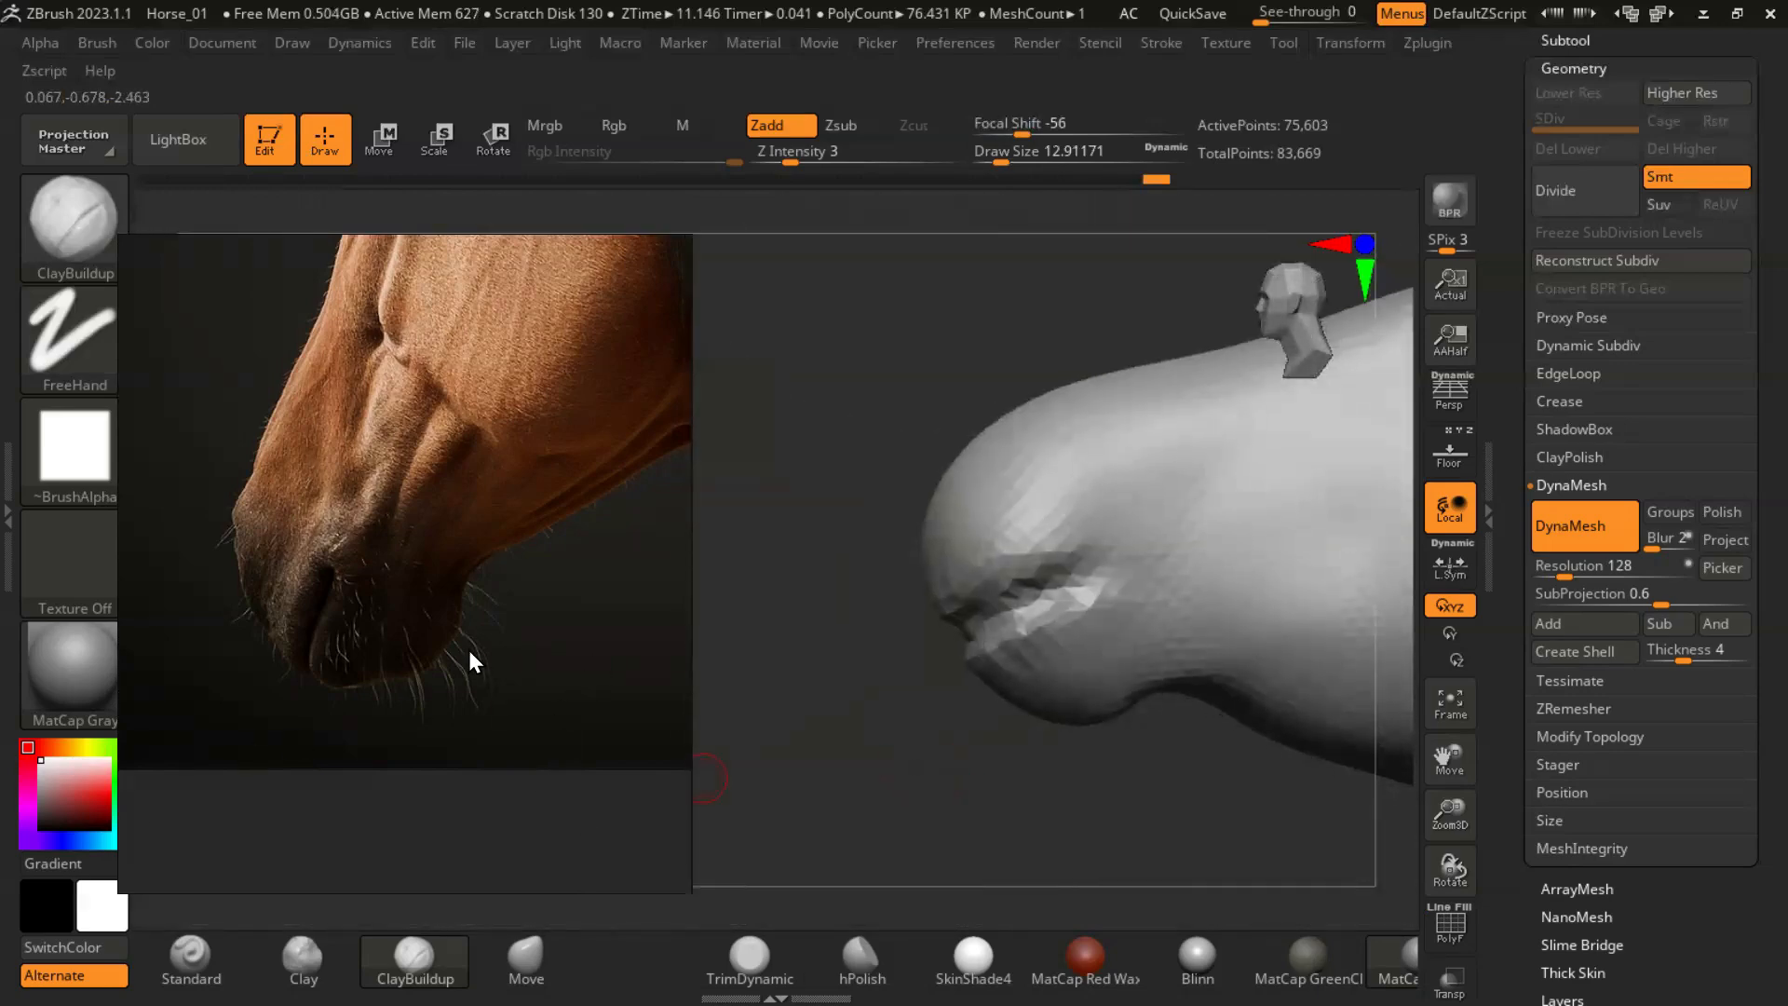
{"action": "scroll", "coordinate": [321, 735], "scroll_direction": "down", "scroll_amount": 7}
{"action": "scroll", "coordinate": [456, 637], "scroll_direction": "up", "scroll_amount": 3}
{"action": "left_click_drag", "start_coordinate": [791, 810], "coordinate": [1299, 655]}
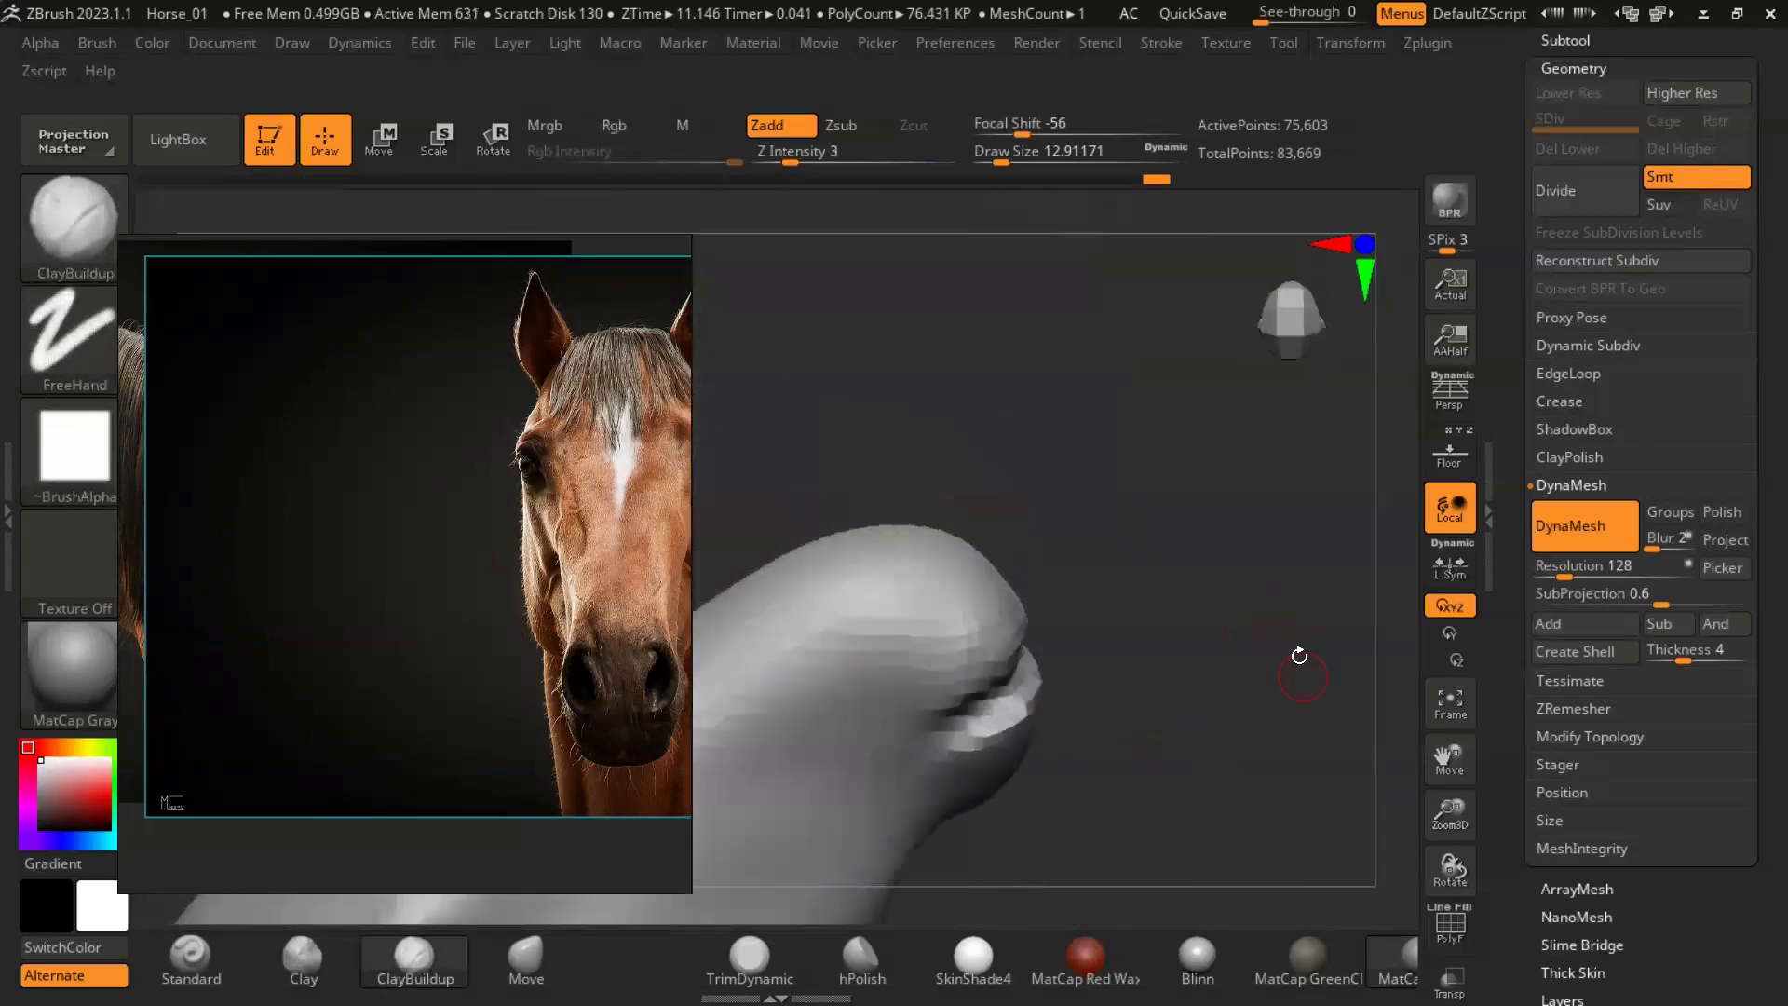
- Show the floor grid's side reference image in front of the model with Fill Mode 1 in a side view of the muzzle
{"action": "left_click", "coordinate": [1472, 454]}
{"action": "left_click_drag", "start_coordinate": [1150, 646], "coordinate": [1254, 900]}
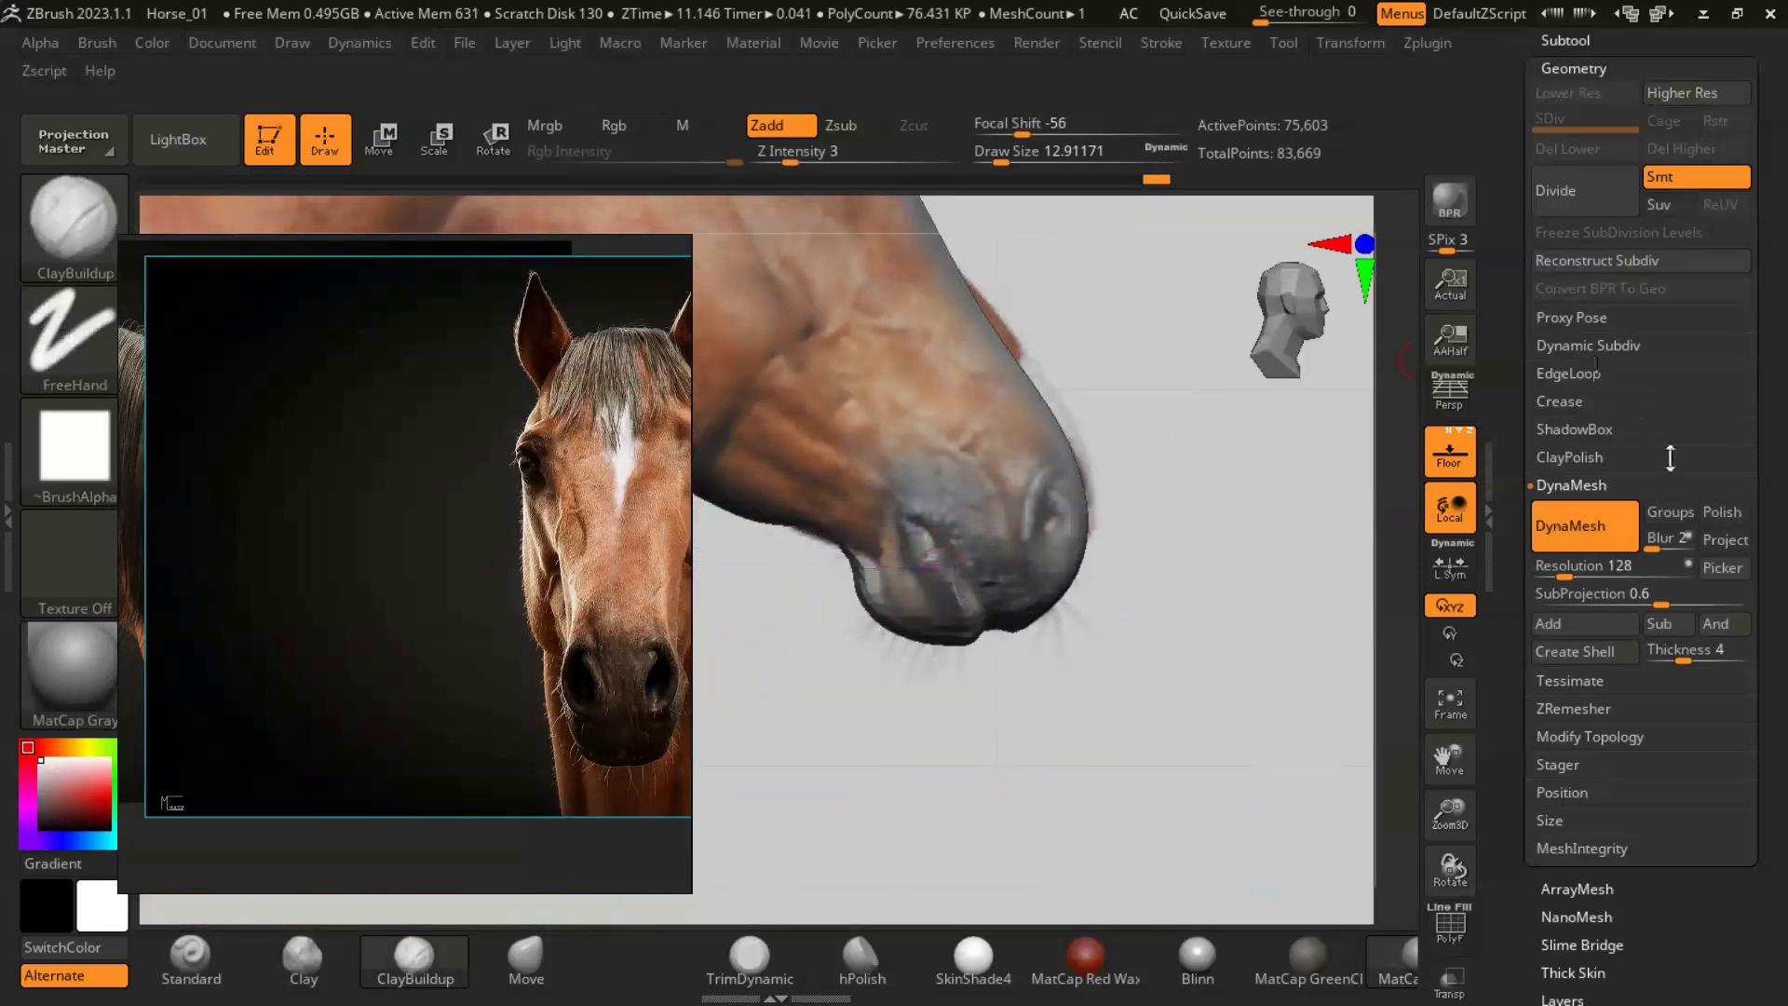
{"action": "scroll", "coordinate": [1640, 403], "scroll_direction": "up", "scroll_amount": 10}
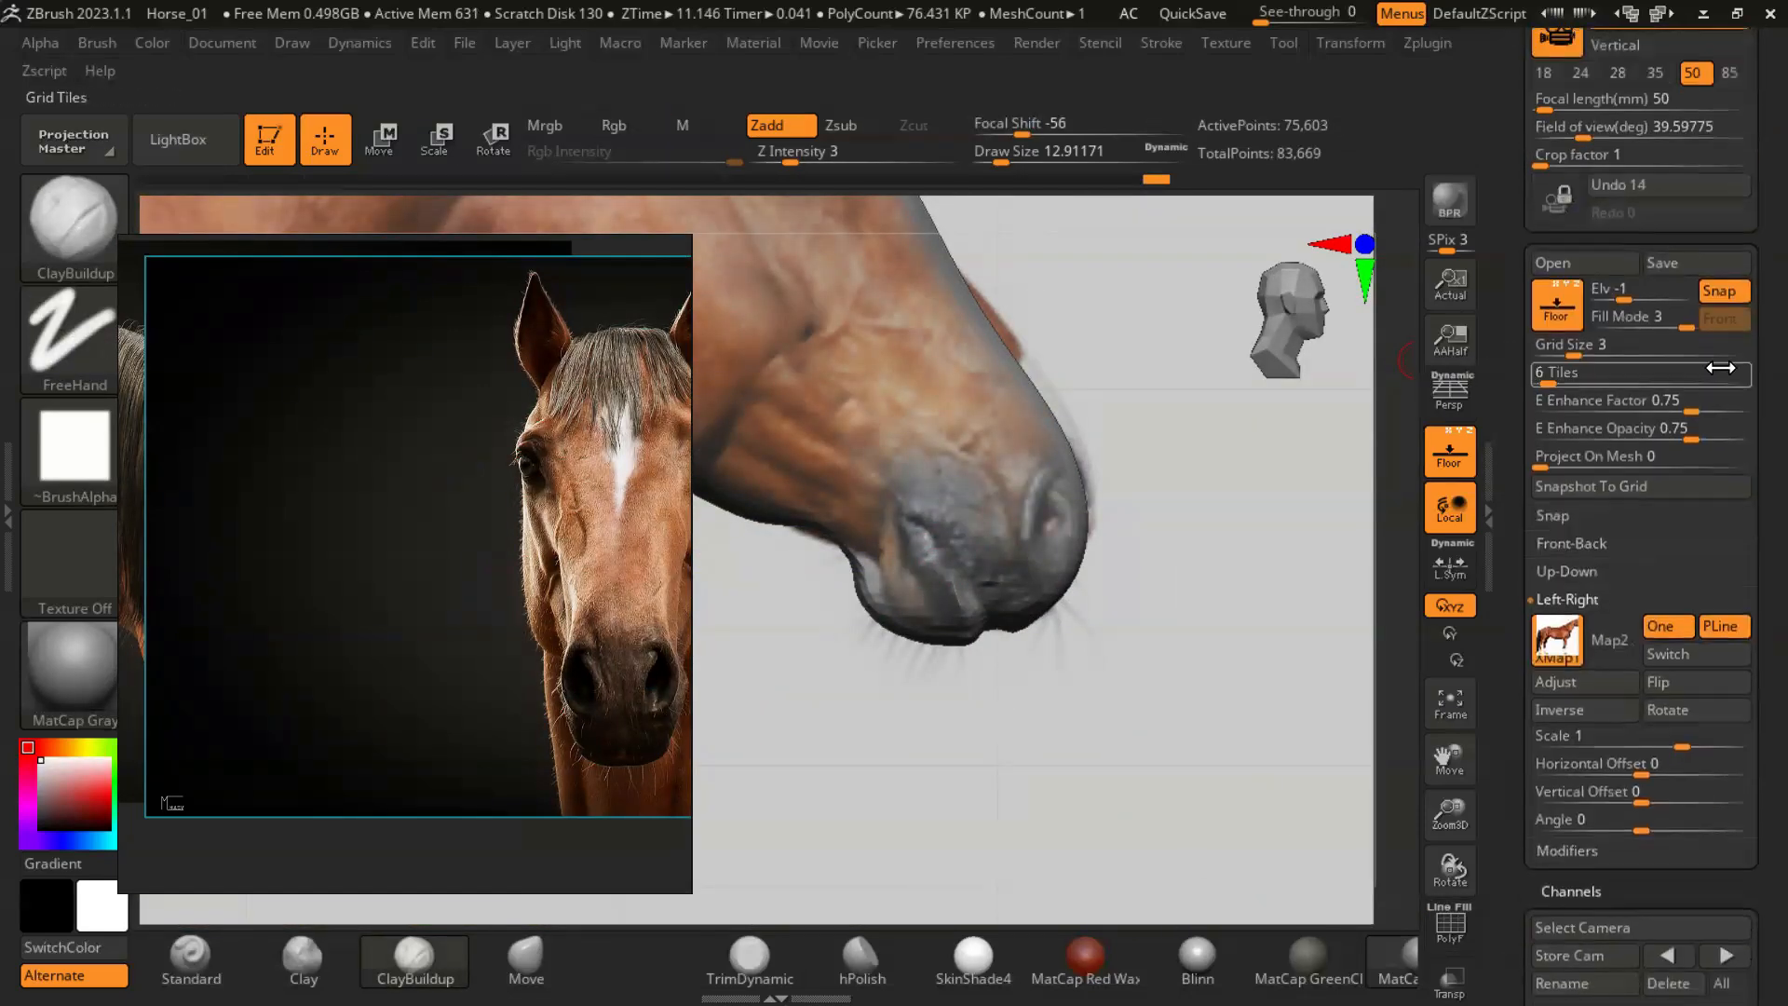
{"action": "left_click", "coordinate": [1615, 333]}
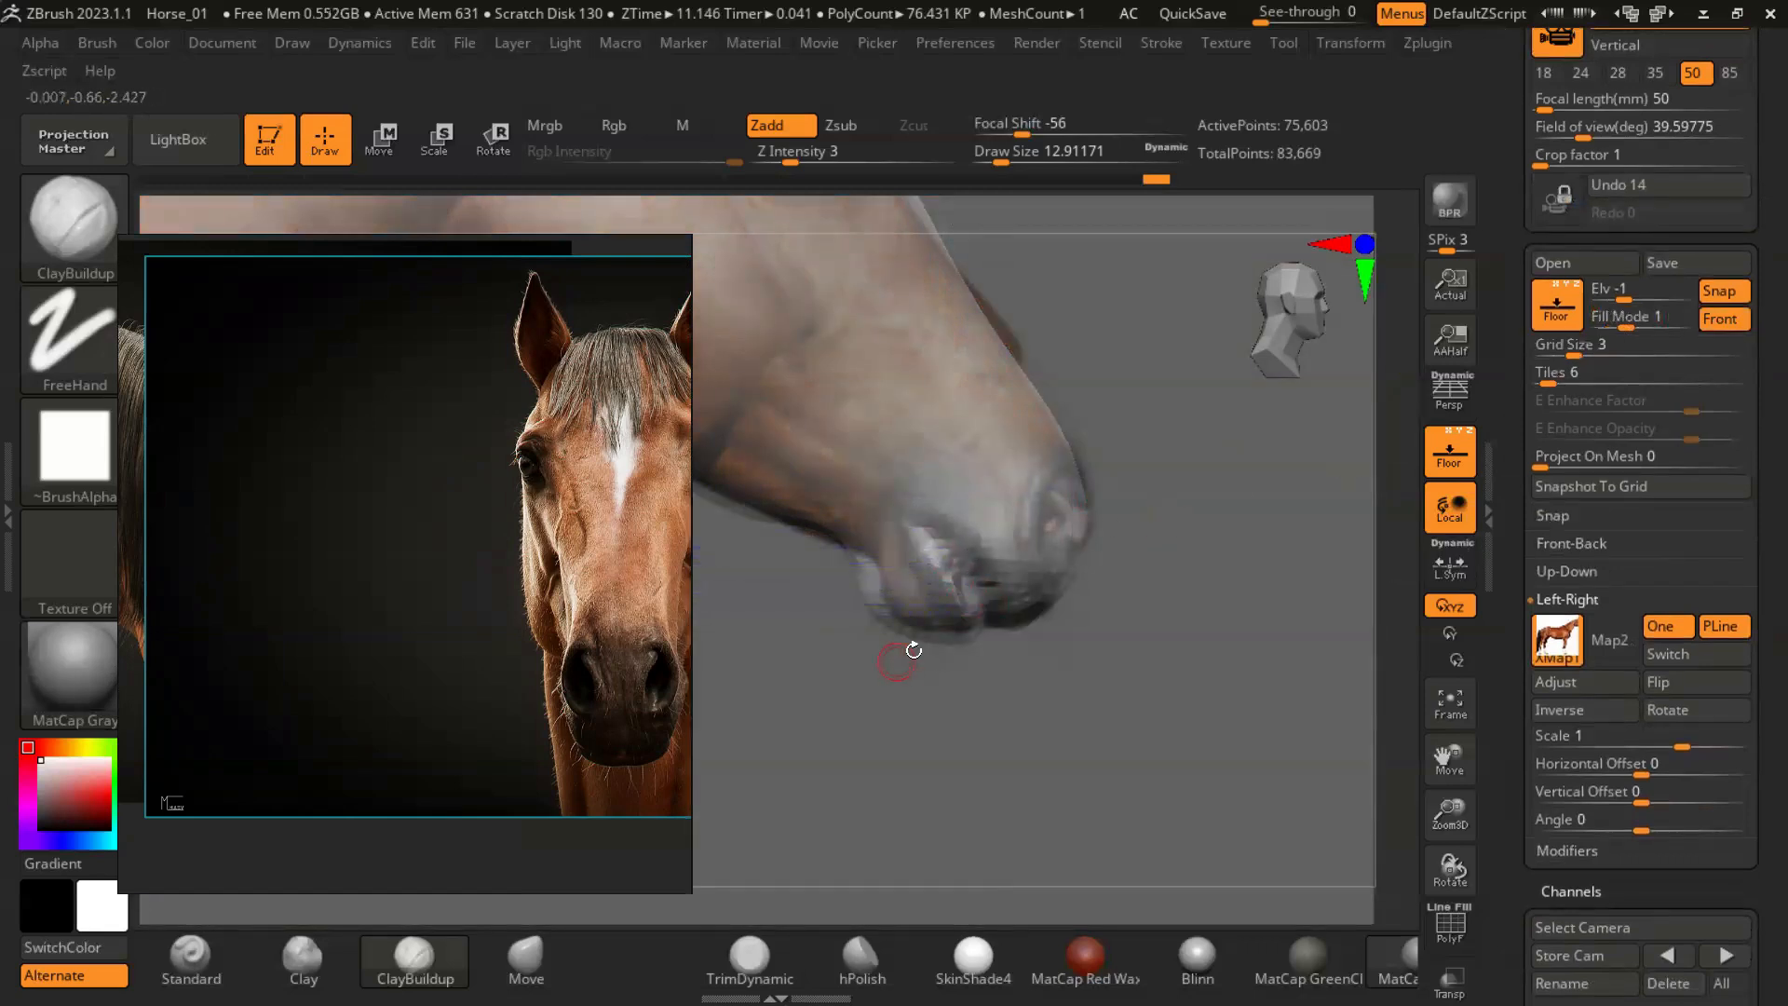
- Pull the chin and lower lip to match the side reference image with the Move brush at a draw size of about 41, and undo the last stroke
{"action": "key", "text": "s"}
{"action": "left_click_drag", "start_coordinate": [870, 547], "coordinate": [889, 548]}
{"action": "key", "text": "b"}
{"action": "key", "text": "m"}
{"action": "key", "text": "v"}
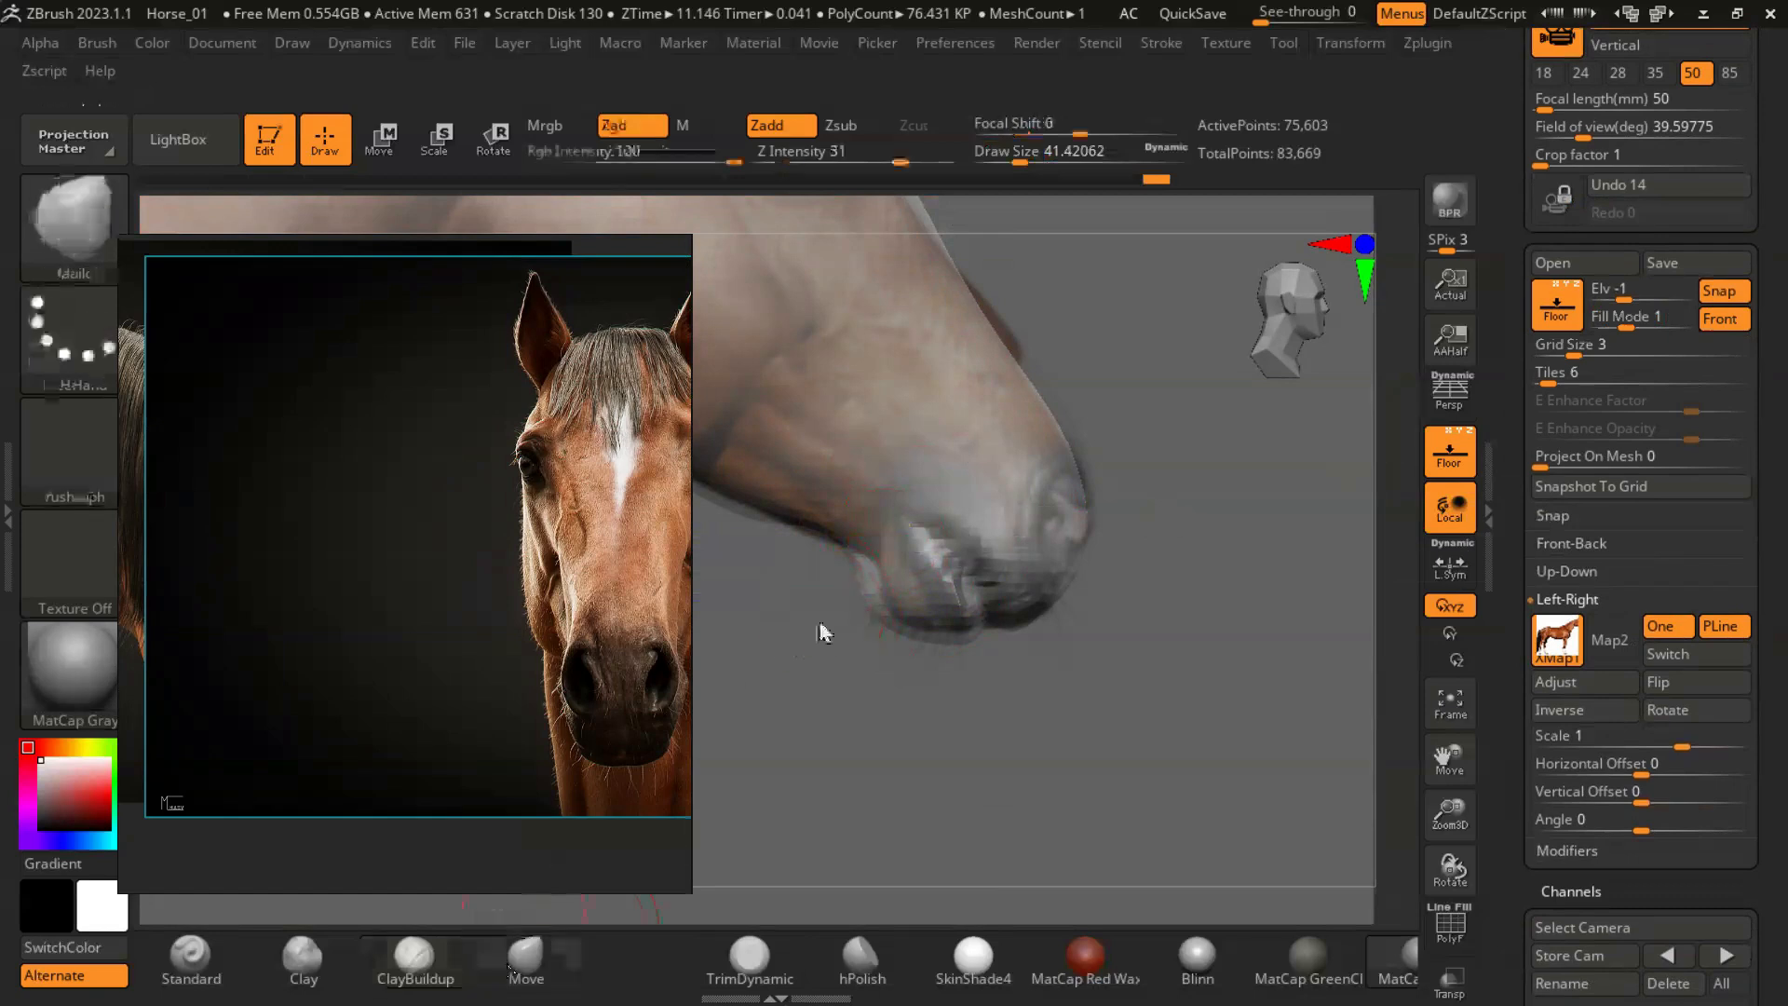
{"action": "key", "text": "s"}
{"action": "mouse_move", "coordinate": [1048, 389]}
{"action": "left_mouse_down"}
{"action": "mouse_move", "coordinate": [1071, 389]}
{"action": "mouse_move", "coordinate": [1073, 412]}
{"action": "left_mouse_up"}
{"action": "key", "text": "ctrl+z"}
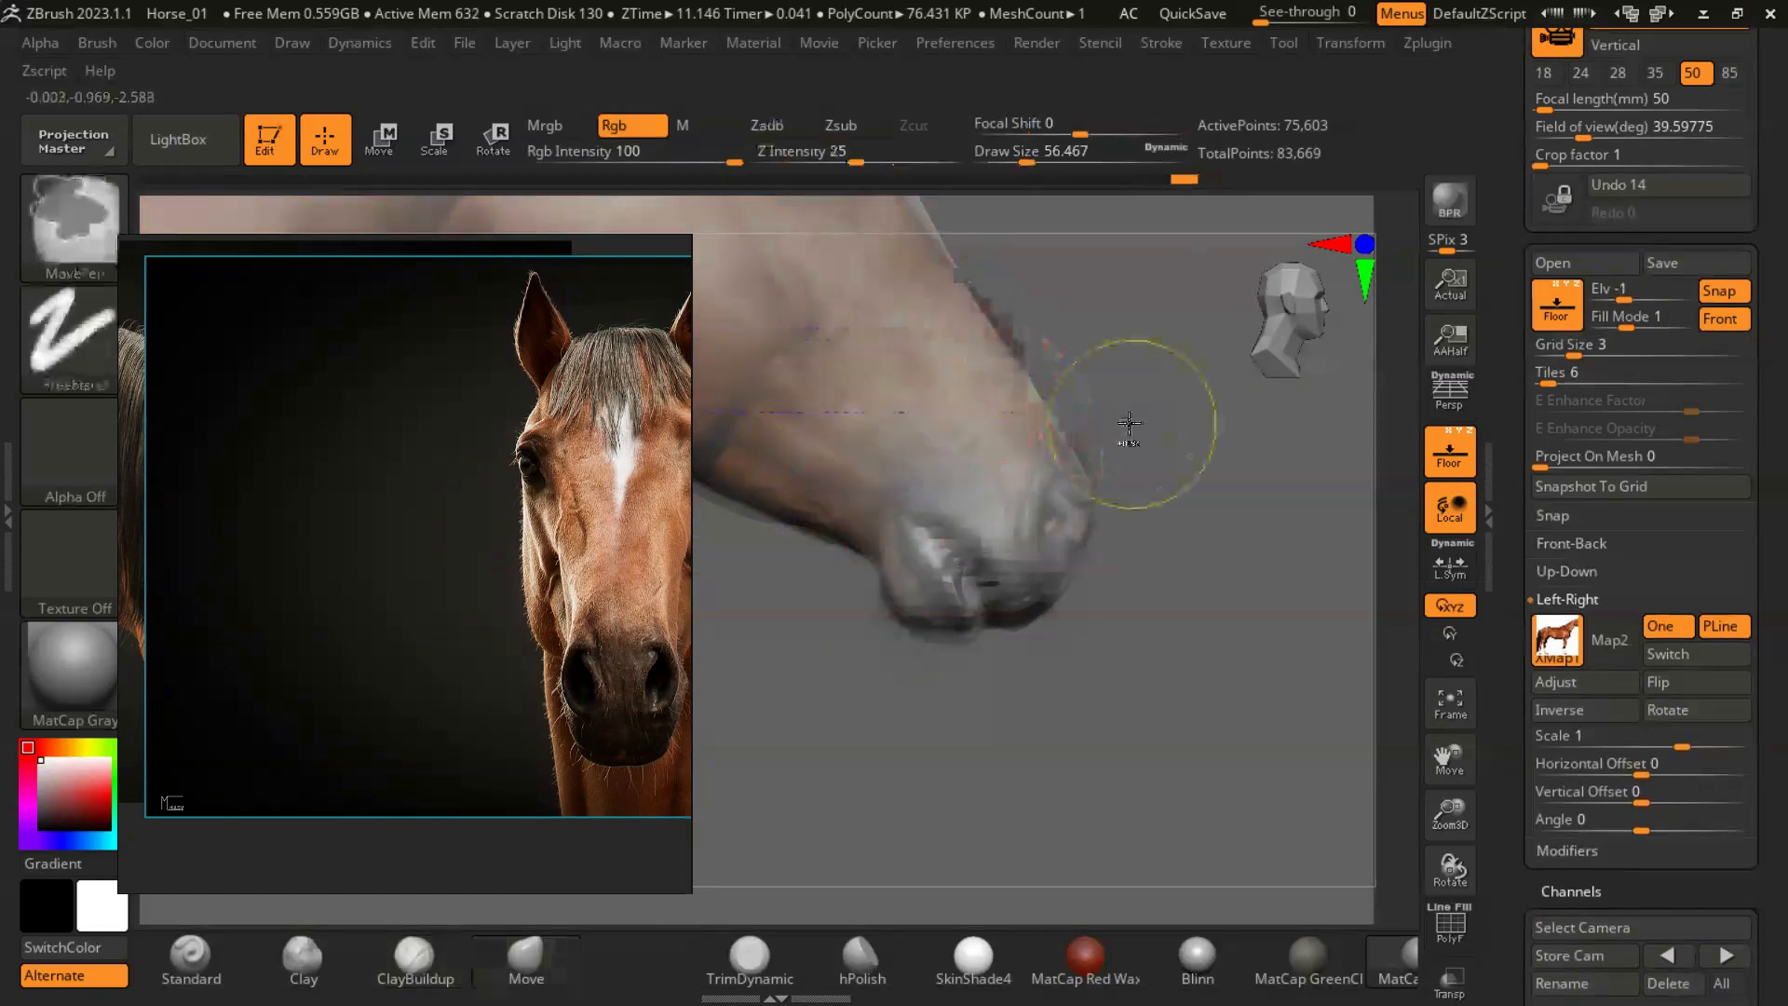
- Adjust the nose and face profile to the side reference image with the Move brush at a draw size of about 154
{"action": "left_click_drag", "start_coordinate": [1201, 718], "coordinate": [1058, 679], "text": "alt"}
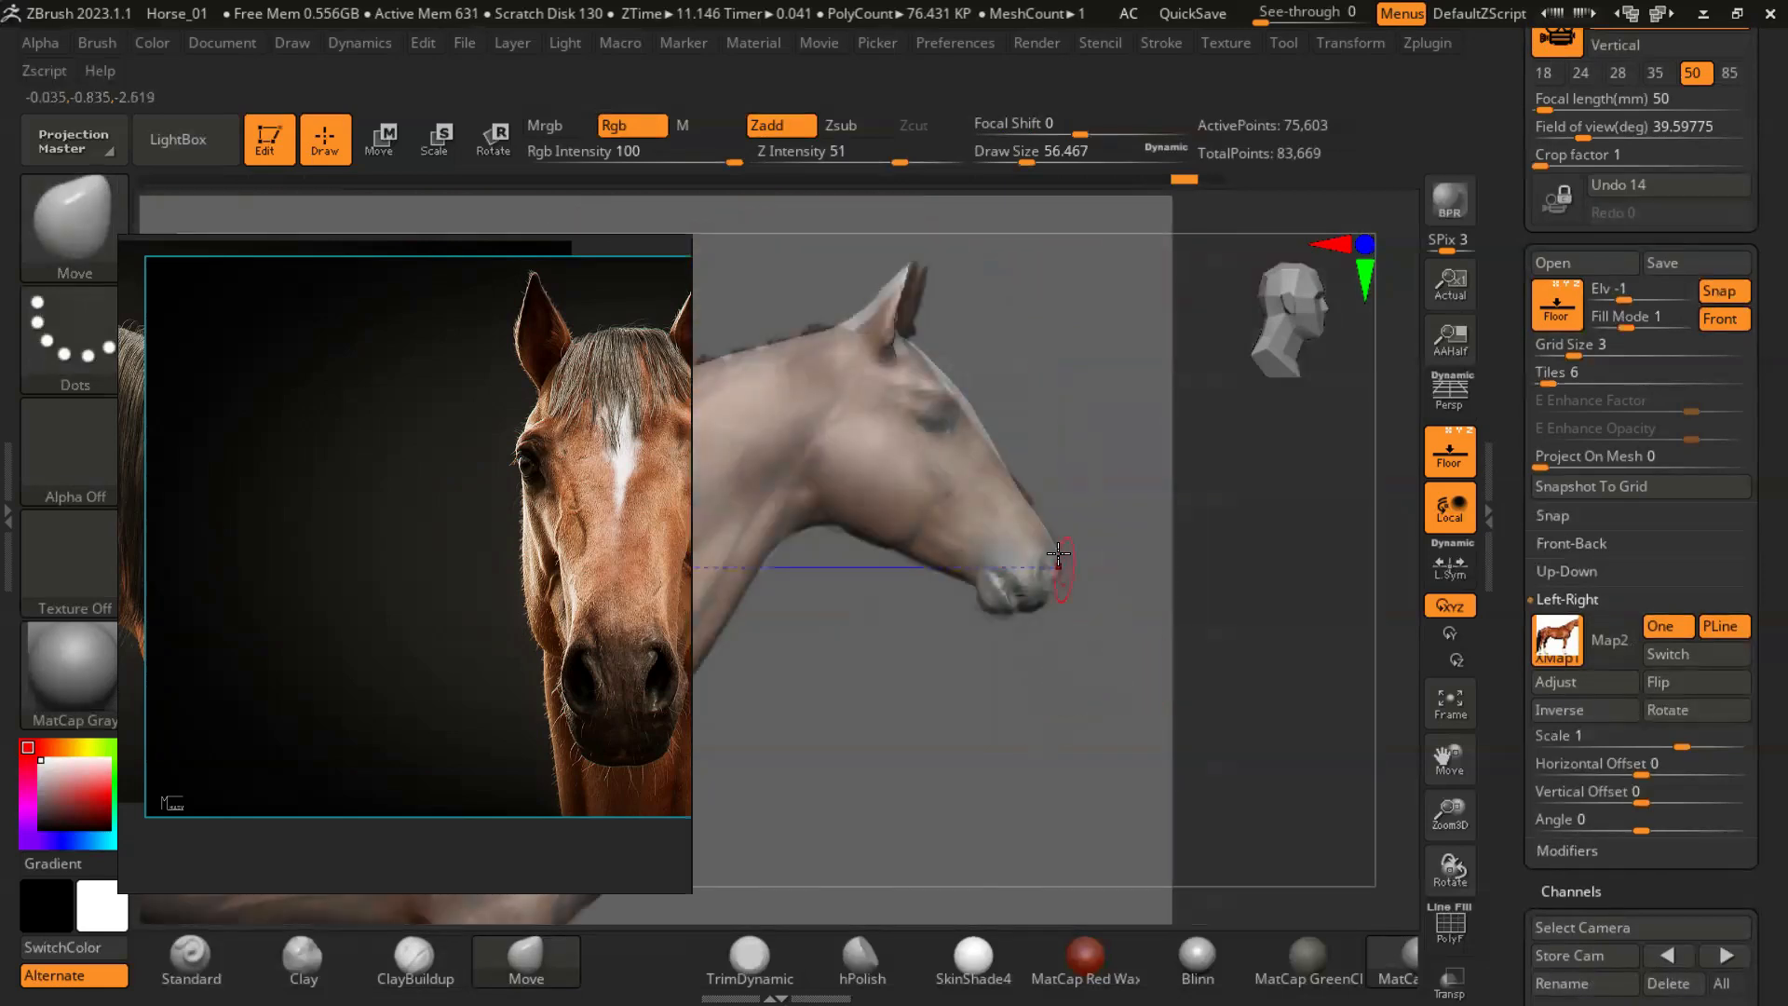
{"action": "key", "text": "s"}
{"action": "mouse_move", "coordinate": [1014, 511]}
{"action": "left_mouse_down"}
{"action": "mouse_move", "coordinate": [1032, 510]}
{"action": "mouse_move", "coordinate": [1025, 484]}
{"action": "left_mouse_up"}
{"action": "key", "text": "s"}
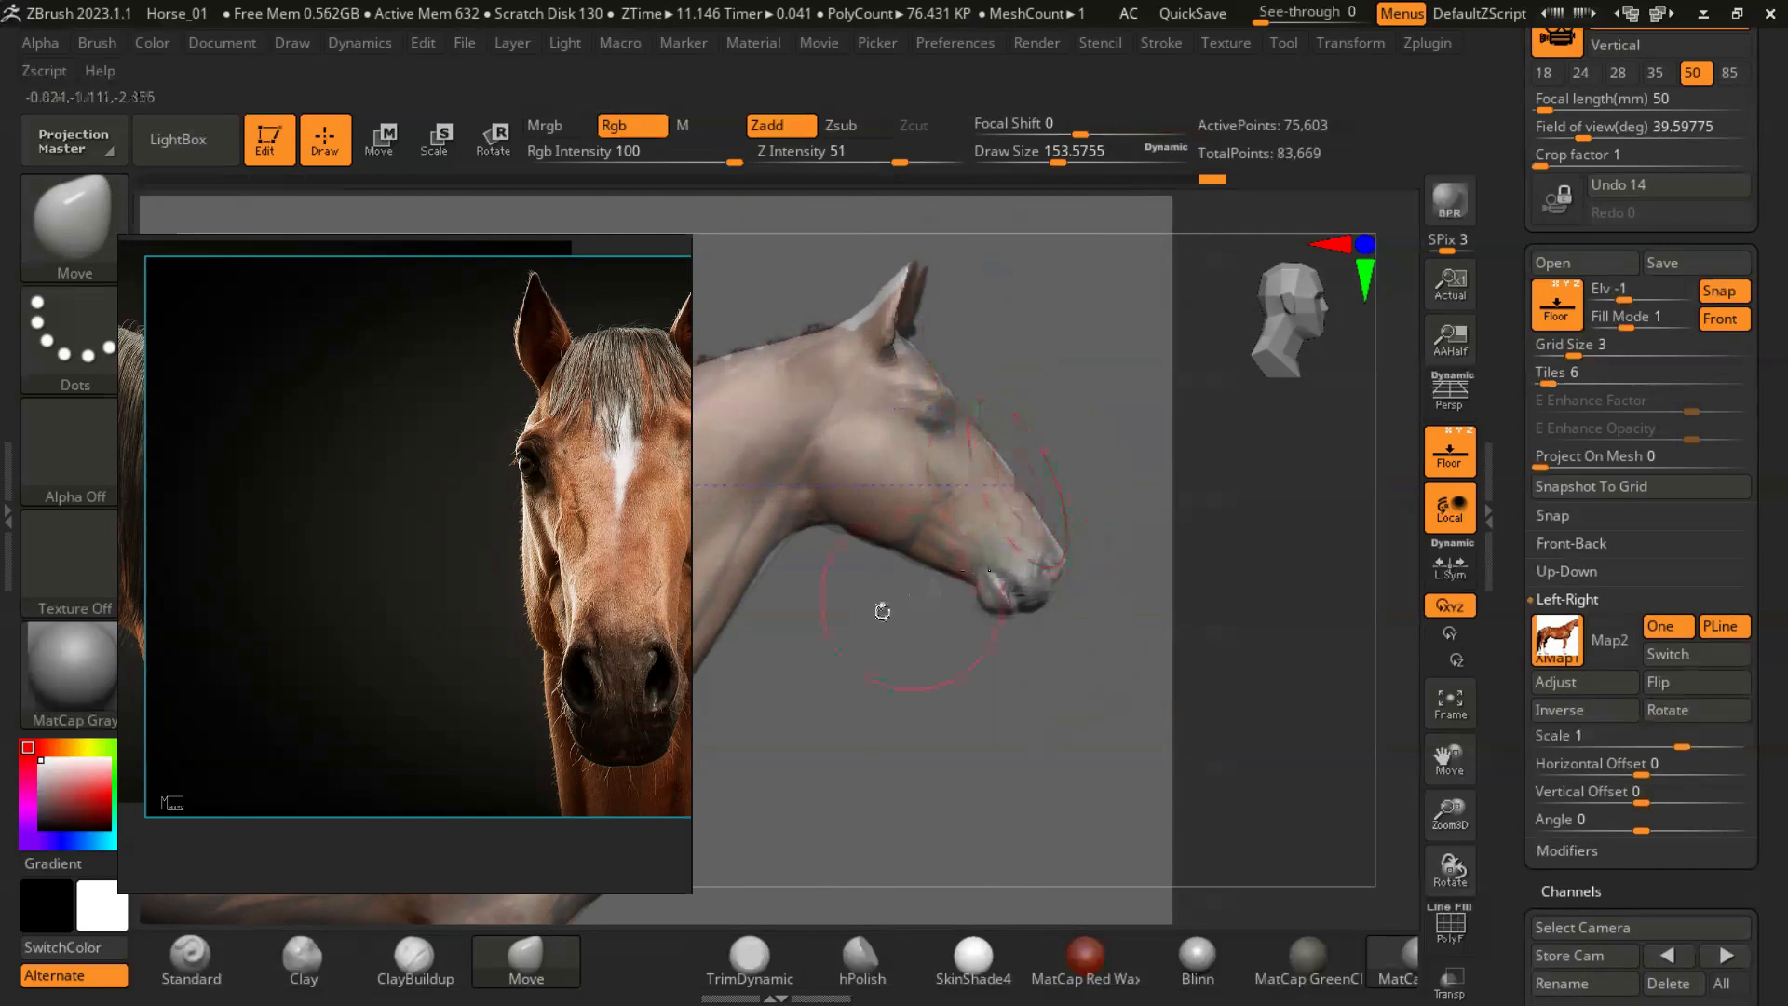
- Turn off the Front overlay and the floor reference image, and hide the reference photo window
{"action": "left_click", "coordinate": [1723, 318]}
{"action": "left_click", "coordinate": [1450, 465]}
{"action": "left_click_drag", "start_coordinate": [1201, 642], "coordinate": [838, 529]}
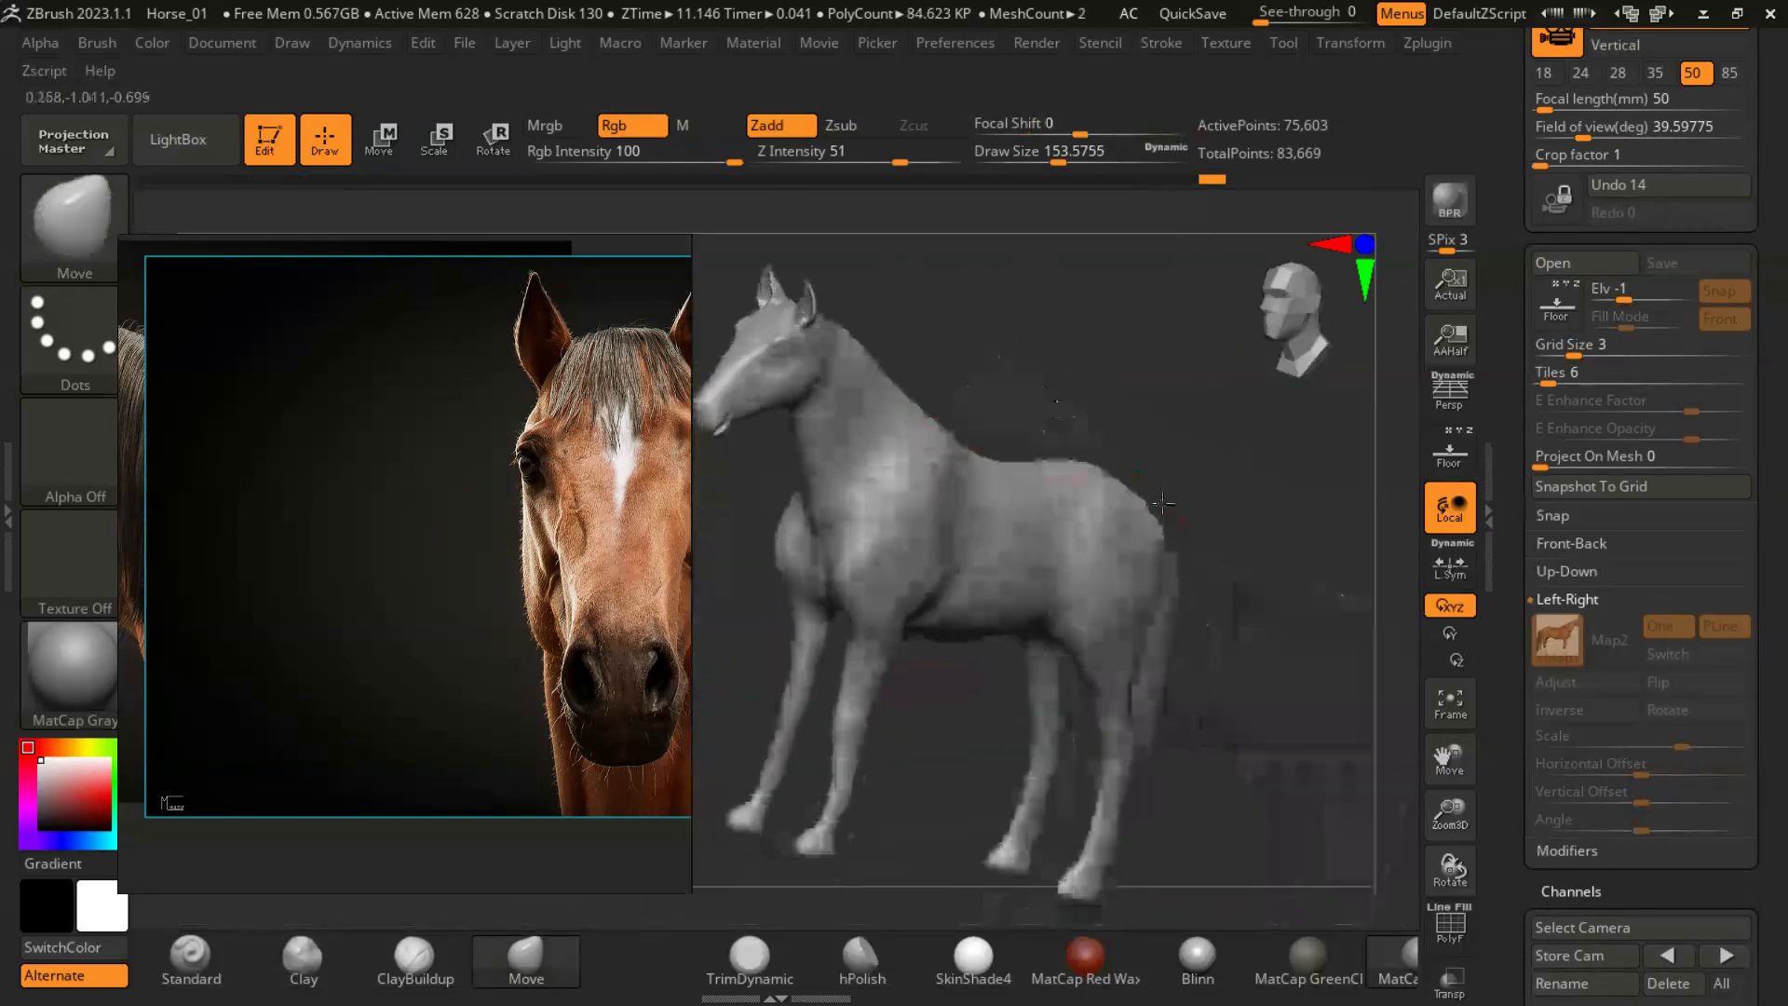
{"action": "right_click", "coordinate": [454, 509]}
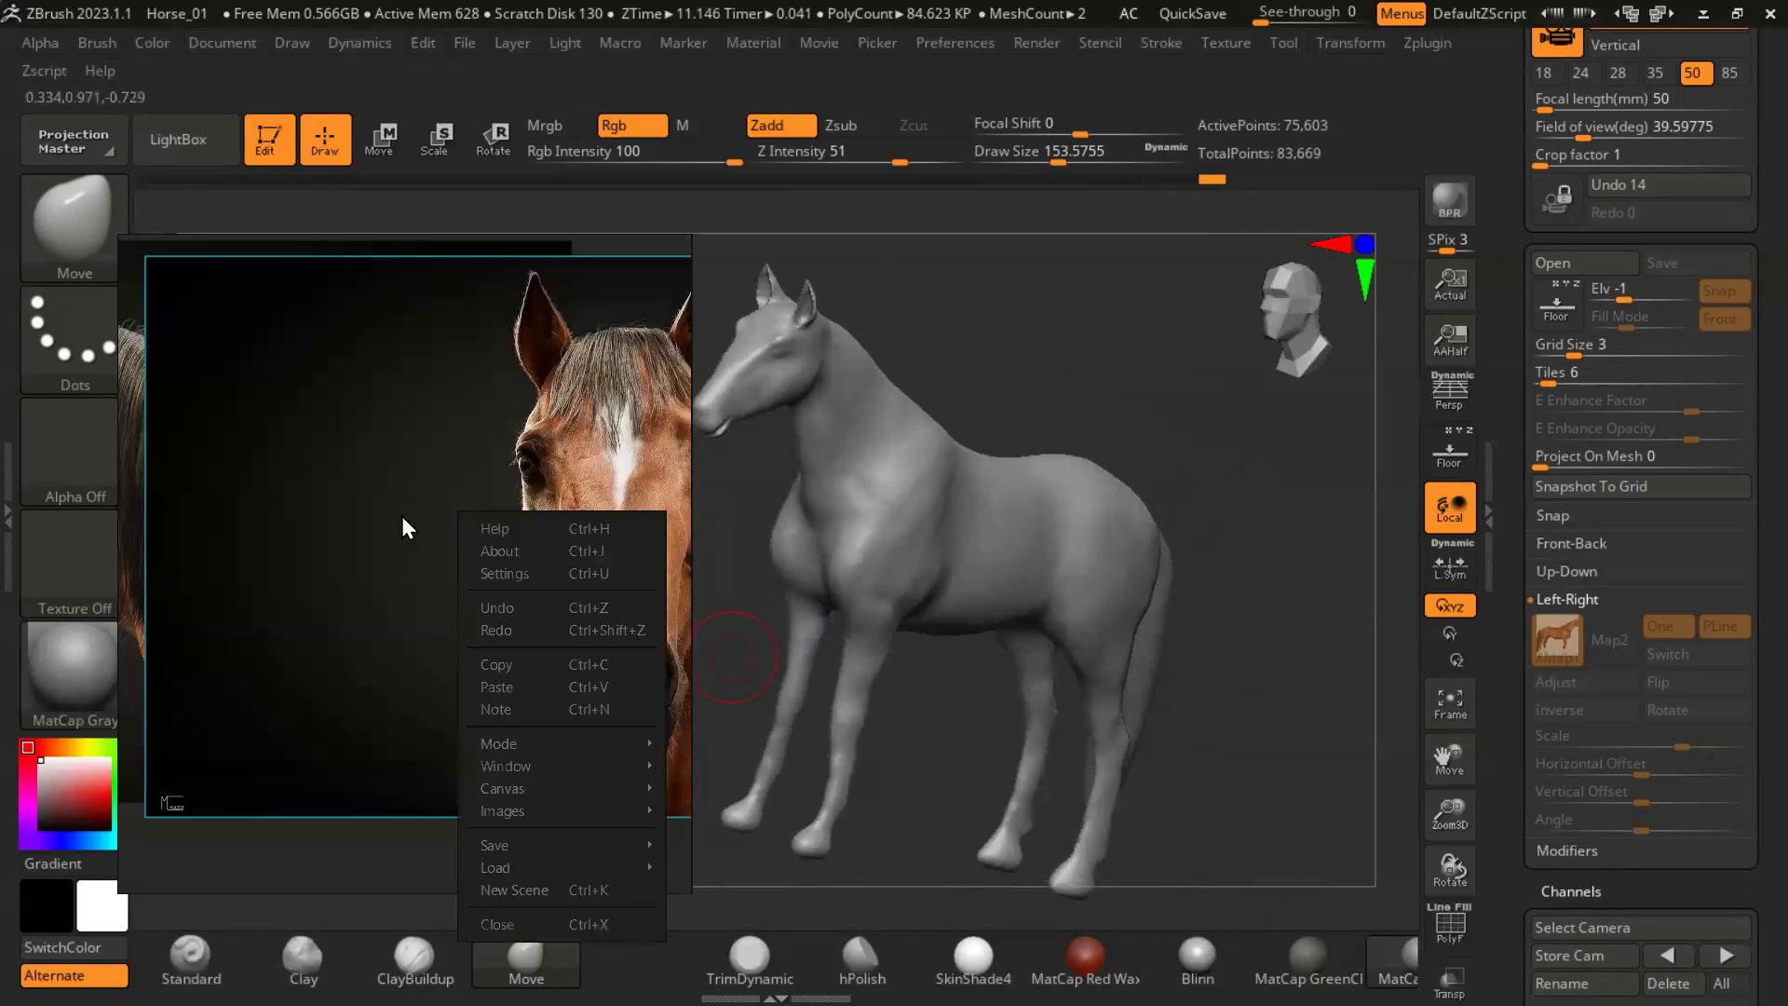
{"action": "left_click", "coordinate": [401, 516]}
{"action": "left_click", "coordinate": [1704, 14]}
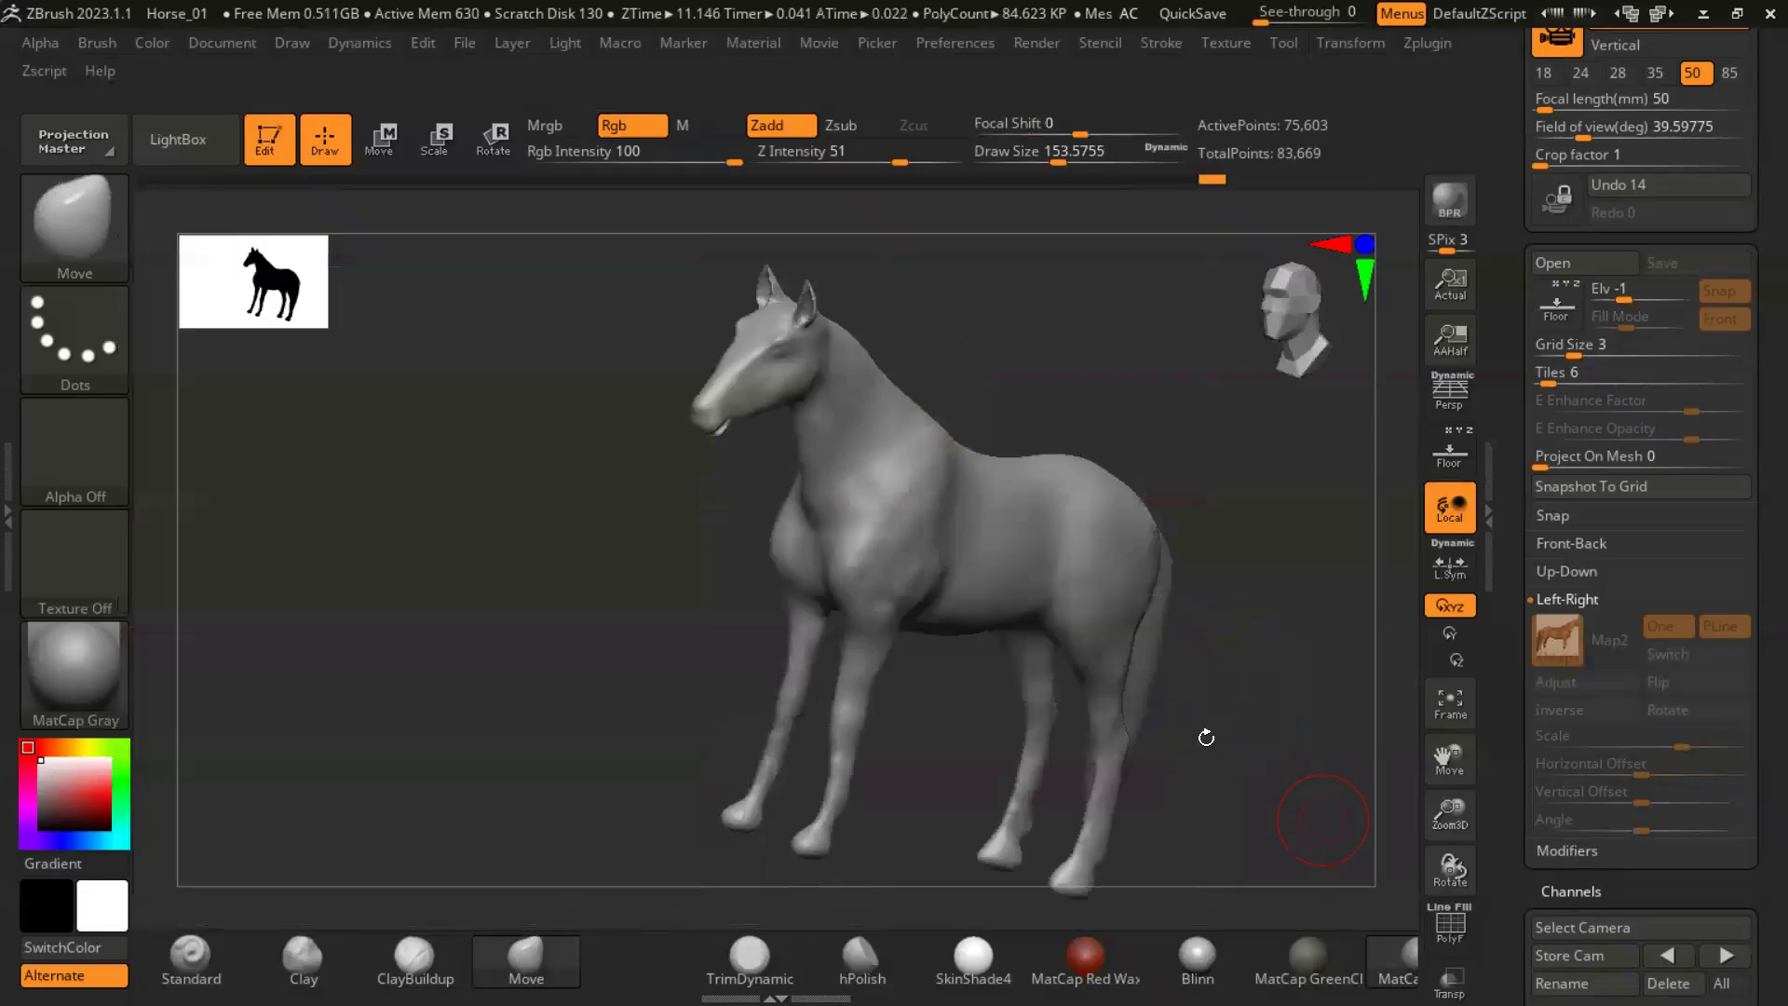
- Refine the brow and eye areas of the head with ClayBuildup at a draw size of about 29
{"action": "mouse_move", "coordinate": [1201, 734]}
{"action": "left_mouse_down"}
{"action": "mouse_move", "coordinate": [1233, 674]}
{"action": "mouse_move", "coordinate": [1217, 567]}
{"action": "mouse_move", "coordinate": [1149, 634]}
{"action": "mouse_move", "coordinate": [1285, 630]}
{"action": "mouse_move", "coordinate": [873, 596]}
{"action": "left_mouse_up"}
{"action": "key", "text": "s"}
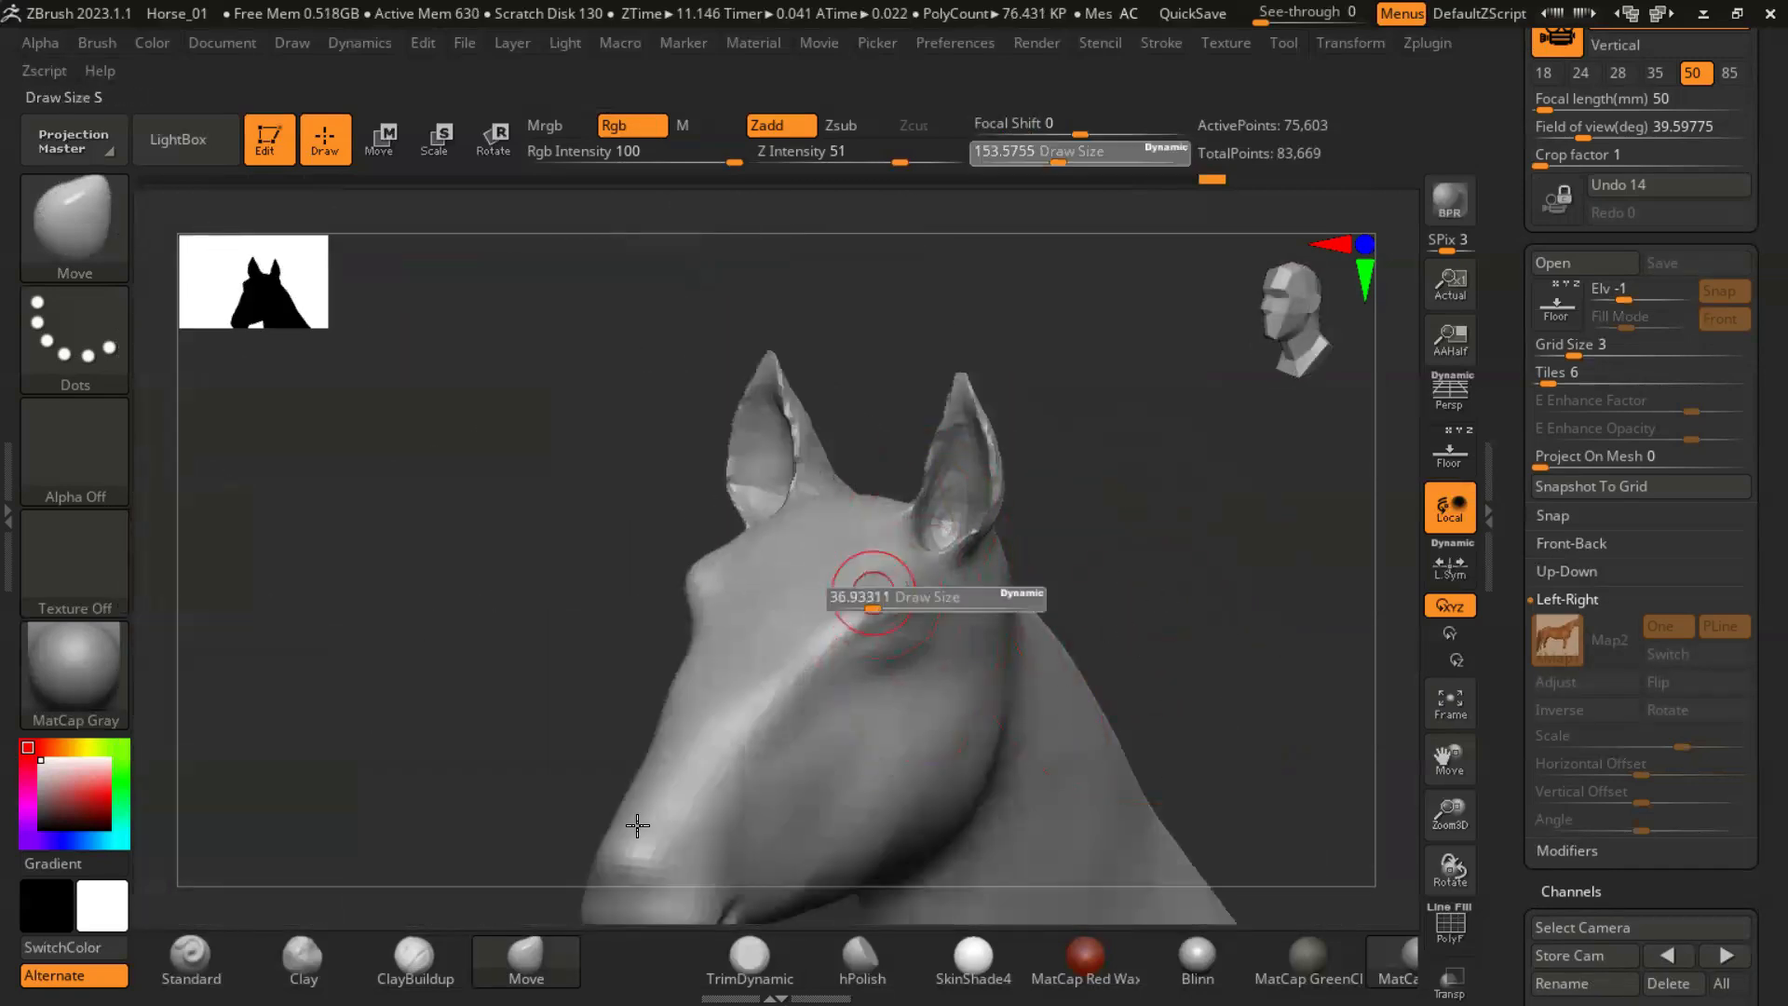
{"action": "key", "text": "b"}
{"action": "key", "text": "c"}
{"action": "key", "text": "b"}
{"action": "left_click_drag", "start_coordinate": [1155, 591], "coordinate": [908, 604]}
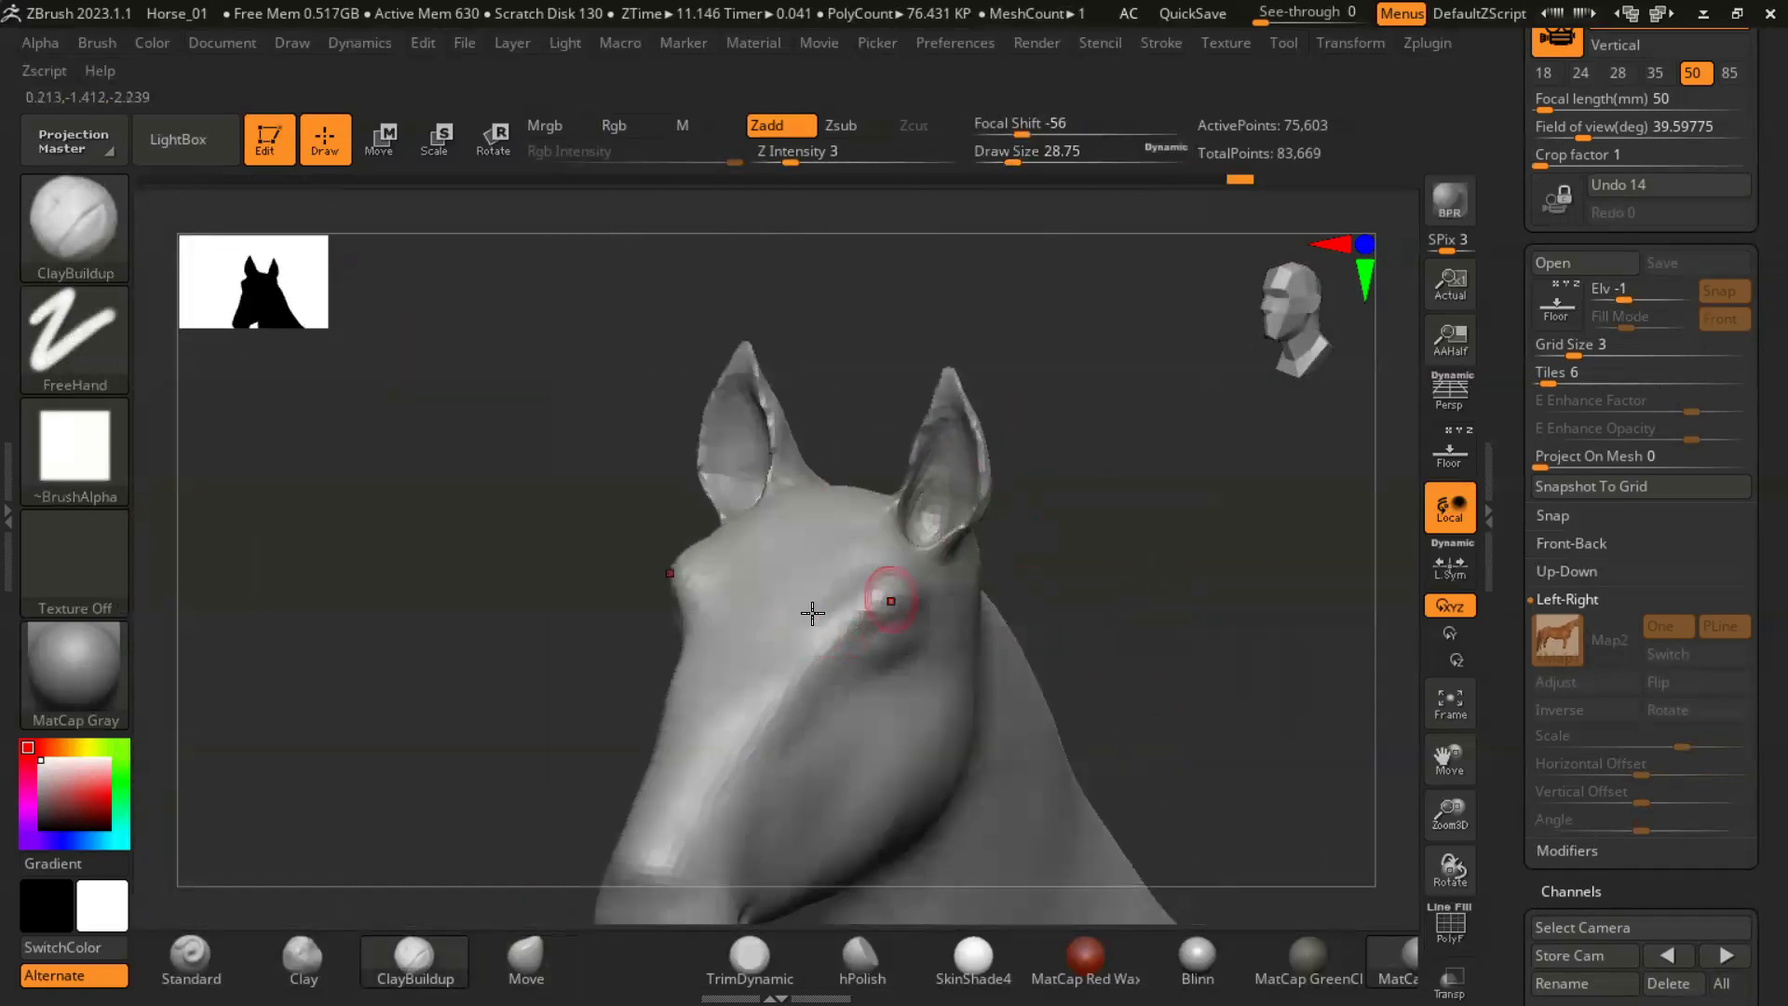
{"action": "left_click_drag", "start_coordinate": [806, 624], "coordinate": [1013, 568]}
{"action": "left_click_drag", "start_coordinate": [471, 584], "coordinate": [994, 527]}
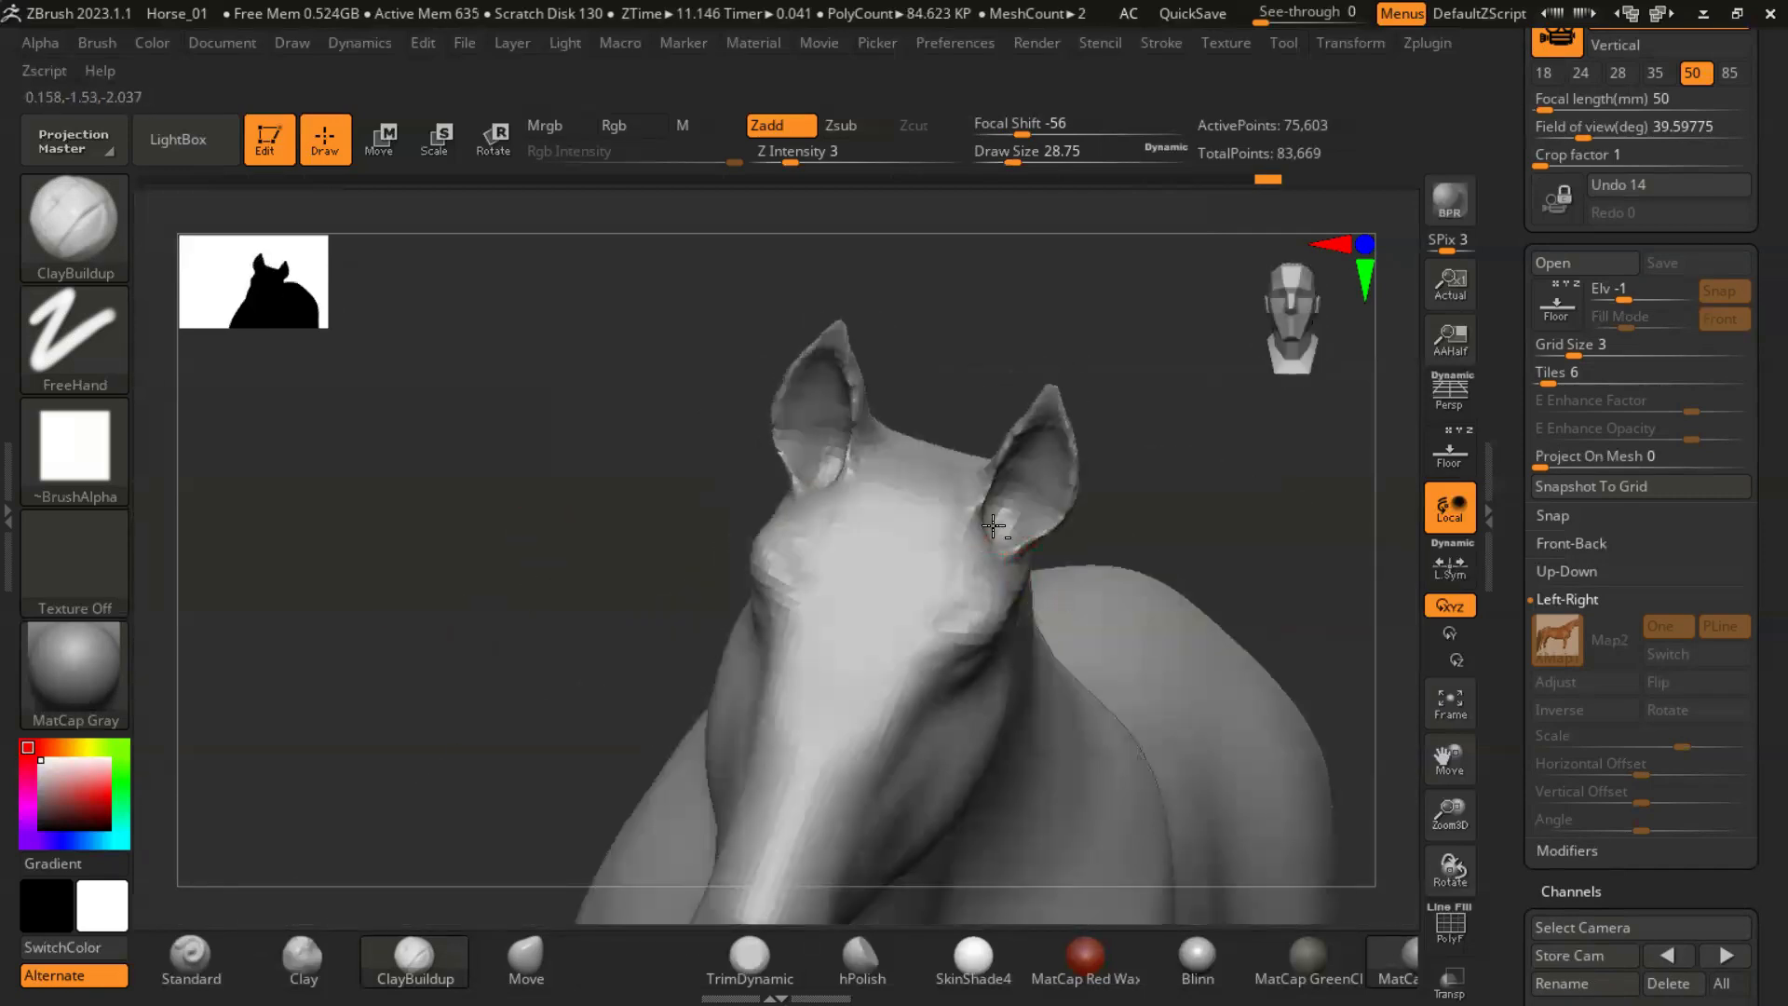
{"action": "left_click_drag", "start_coordinate": [1223, 524], "coordinate": [722, 523]}
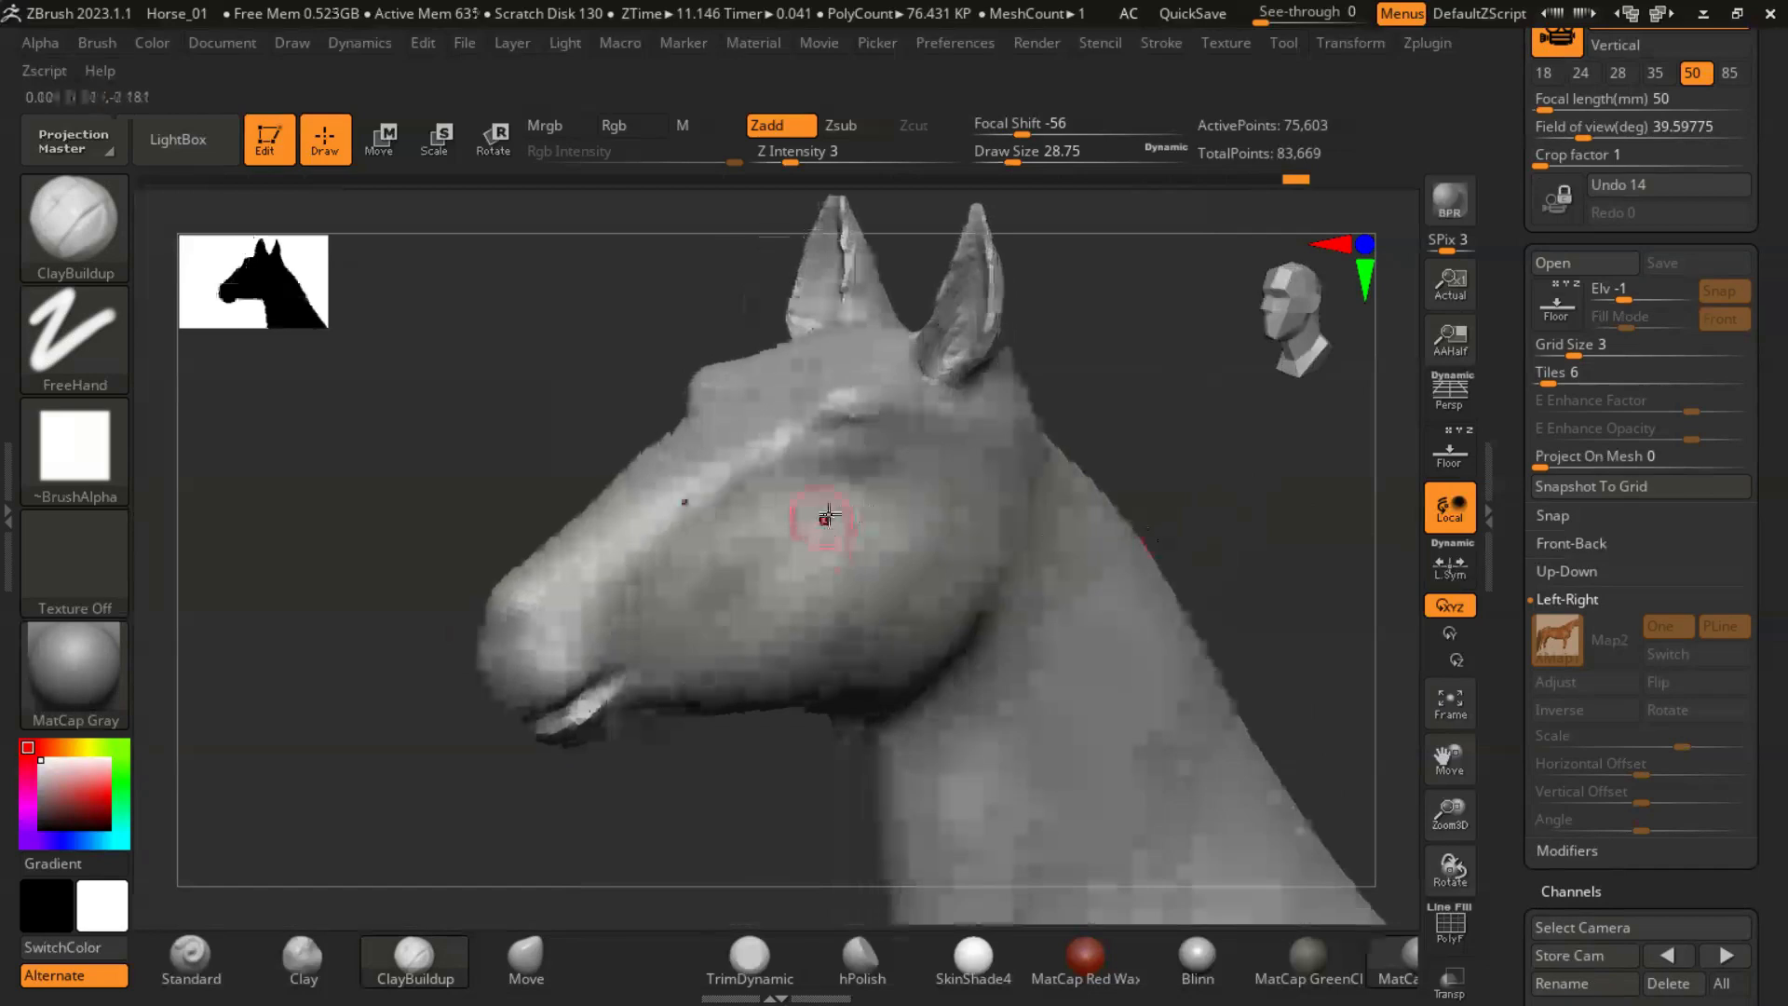
- Sculpt the lips and the end of the muzzle from below with ClayBuildup at a draw size of about 20
{"action": "left_click_drag", "start_coordinate": [1067, 512], "coordinate": [717, 630]}
{"action": "left_click_drag", "start_coordinate": [1231, 569], "coordinate": [686, 659]}
{"action": "mouse_move", "coordinate": [1052, 680]}
{"action": "left_mouse_down"}
{"action": "mouse_move", "coordinate": [1046, 639]}
{"action": "mouse_move", "coordinate": [733, 528]}
{"action": "mouse_move", "coordinate": [711, 494]}
{"action": "left_mouse_up"}
{"action": "right_click_drag", "start_coordinate": [742, 541], "coordinate": [803, 500]}
{"action": "key", "text": "s"}
{"action": "left_click_drag", "start_coordinate": [768, 597], "coordinate": [762, 597]}
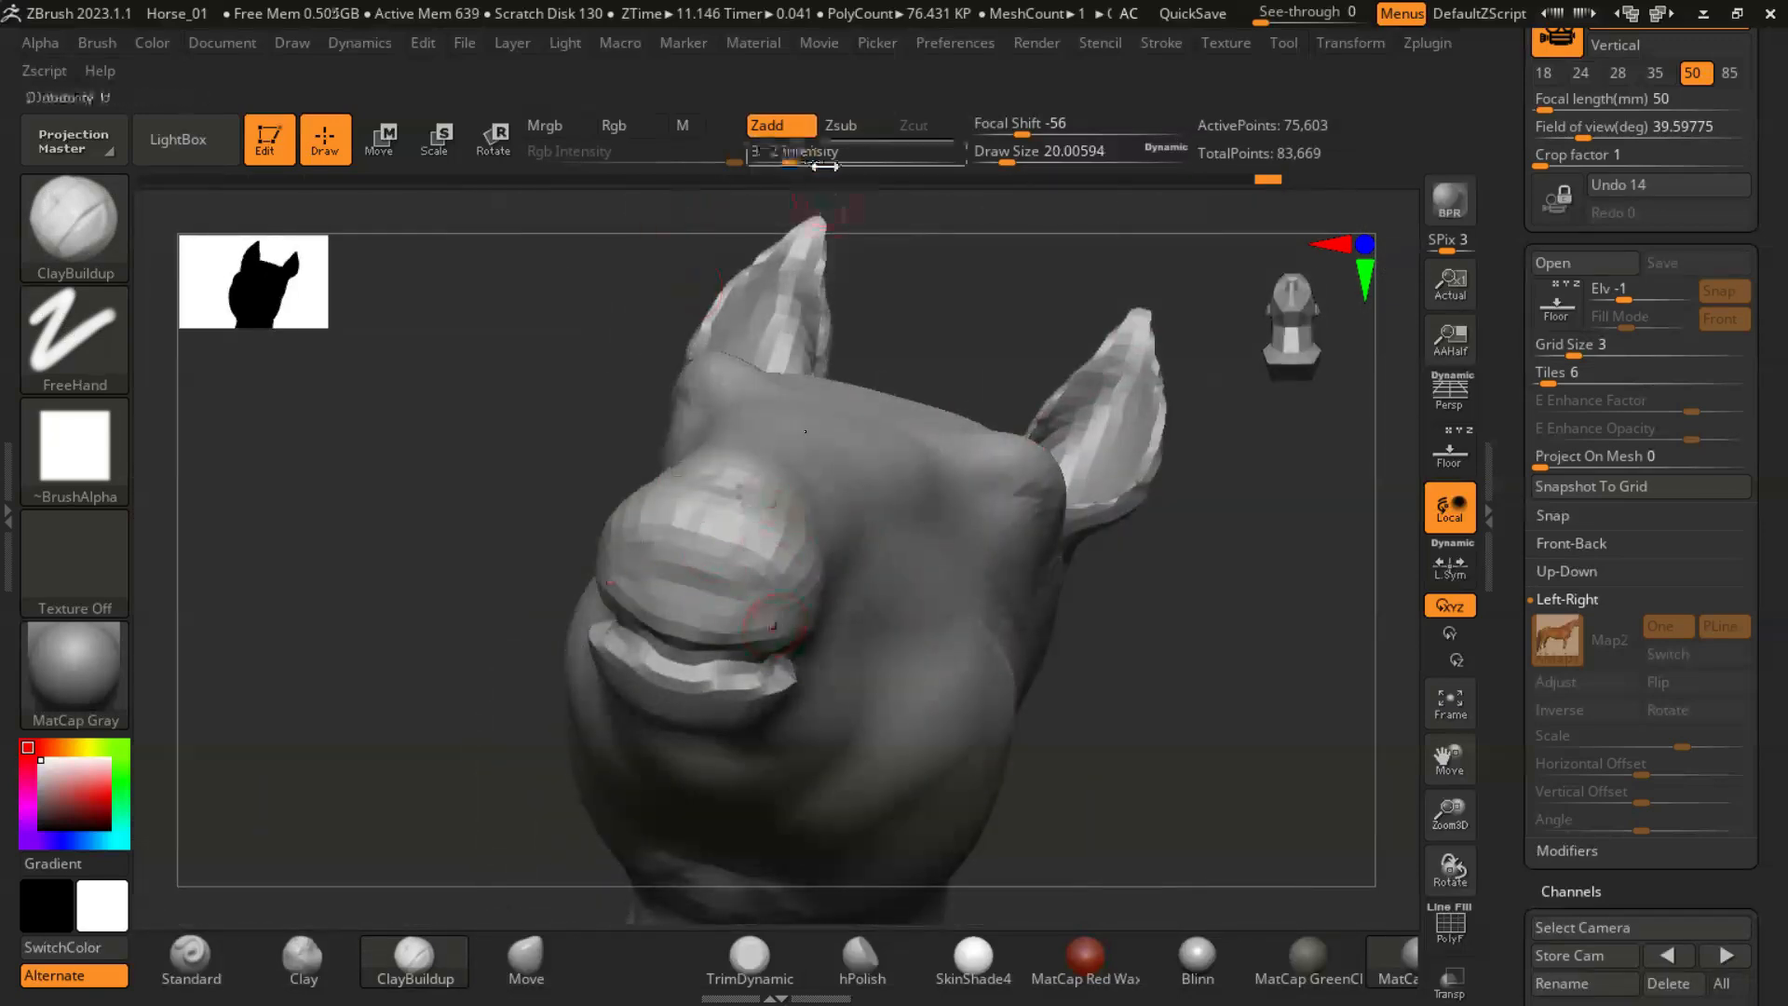
{"action": "left_click_drag", "start_coordinate": [1033, 680], "coordinate": [894, 605]}
{"action": "mouse_move", "coordinate": [670, 745]}
{"action": "left_mouse_down"}
{"action": "mouse_move", "coordinate": [1033, 694]}
{"action": "mouse_move", "coordinate": [992, 635]}
{"action": "left_mouse_up"}
- Shape the lips, mouth corners and nose tip with the Move brush at a draw size of about 39
{"action": "left_click", "coordinate": [526, 959]}
{"action": "left_click_drag", "start_coordinate": [783, 559], "coordinate": [799, 617]}
{"action": "right_click_drag", "start_coordinate": [775, 566], "coordinate": [924, 585]}
{"action": "left_click_drag", "start_coordinate": [734, 531], "coordinate": [723, 547]}
{"action": "mouse_move", "coordinate": [723, 548]}
{"action": "right_mouse_down"}
{"action": "mouse_move", "coordinate": [731, 521]}
{"action": "mouse_move", "coordinate": [521, 540]}
{"action": "right_mouse_up"}
{"action": "right_click_drag", "start_coordinate": [1038, 554], "coordinate": [1182, 475]}
{"action": "right_click_drag", "start_coordinate": [852, 453], "coordinate": [721, 514]}
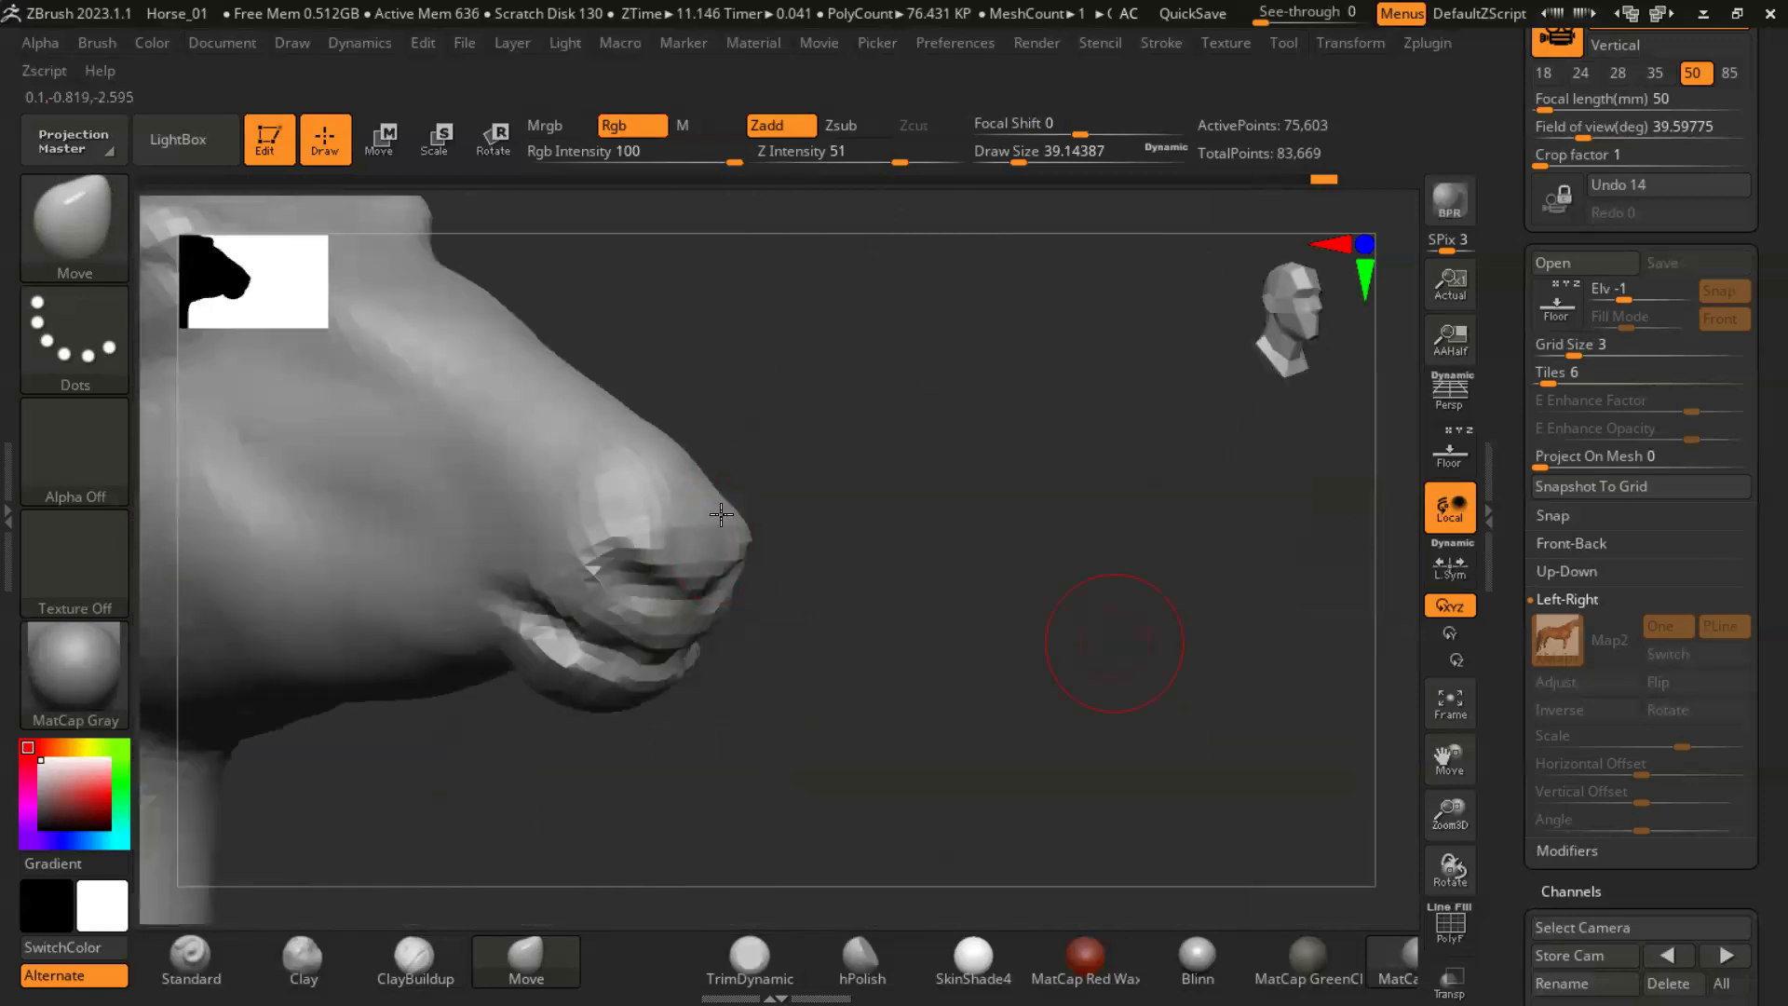
- Build up the lips and mouth opening from the front with ClayBuildup at a draw size of about 16
{"action": "left_click", "coordinate": [433, 950]}
{"action": "right_click_drag", "start_coordinate": [1051, 642], "coordinate": [668, 457]}
{"action": "right_click_drag", "start_coordinate": [593, 637], "coordinate": [698, 581]}
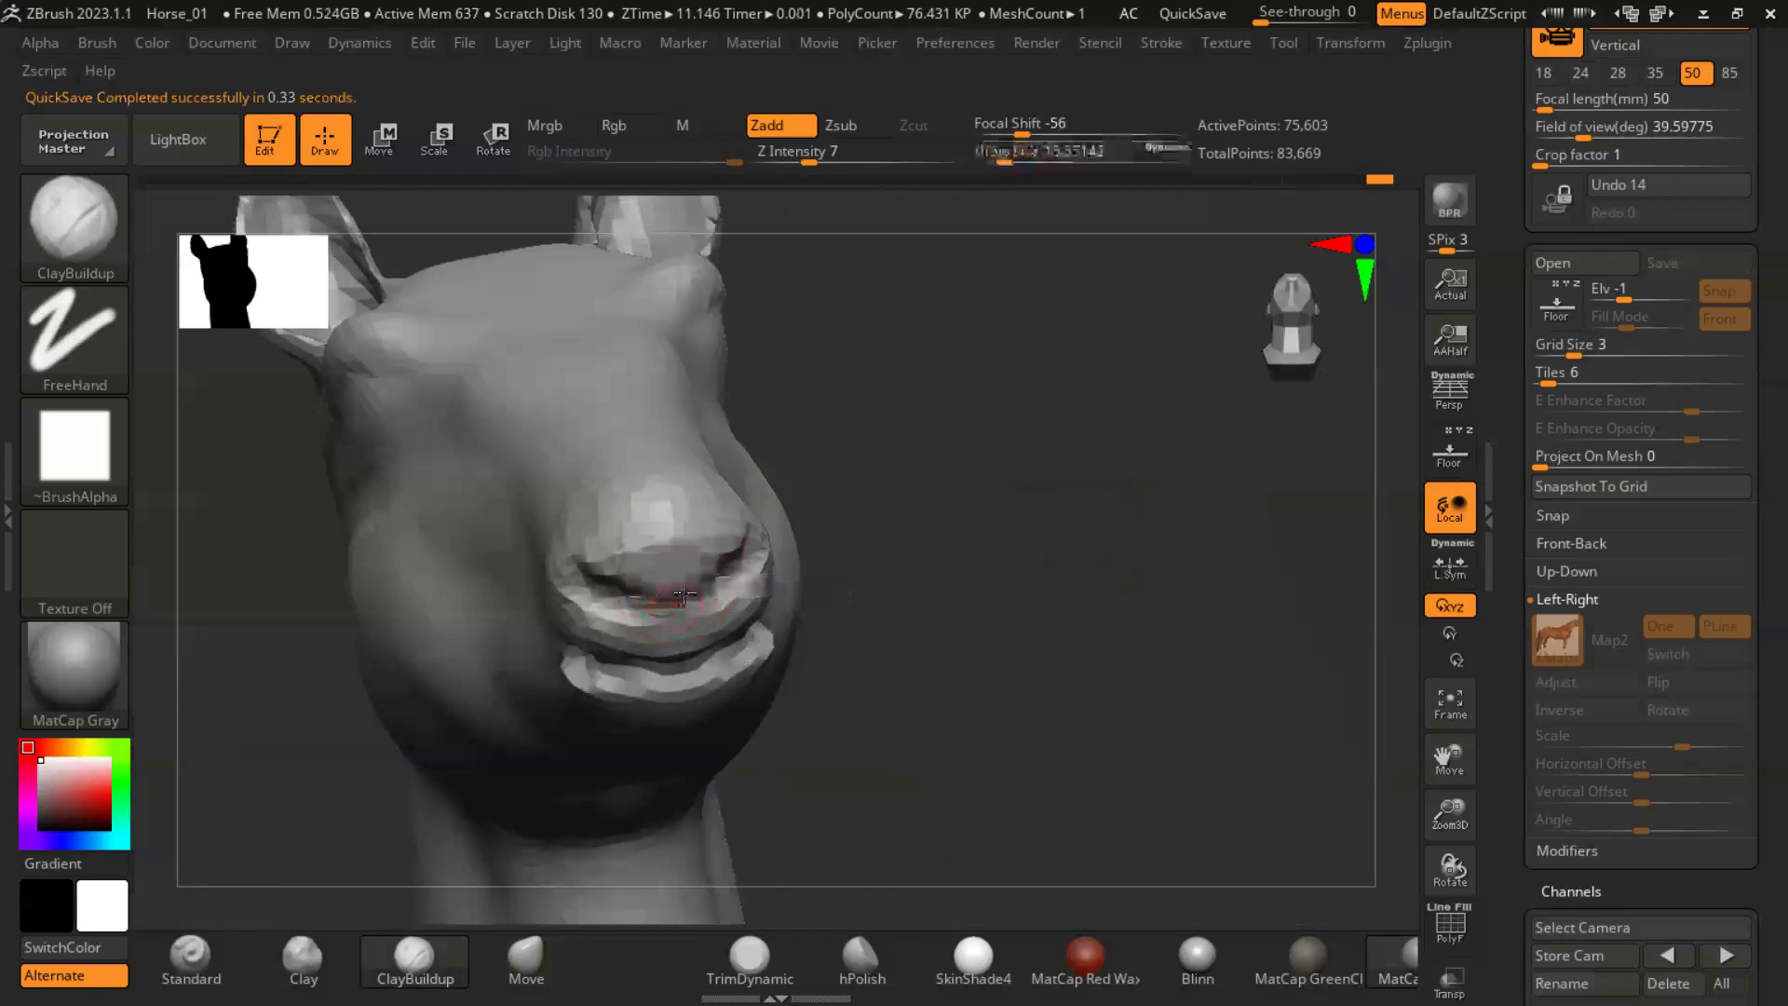
{"action": "mouse_move", "coordinate": [950, 643]}
{"action": "right_mouse_down"}
{"action": "mouse_move", "coordinate": [918, 718]}
{"action": "mouse_move", "coordinate": [966, 662]}
{"action": "mouse_move", "coordinate": [974, 723]}
{"action": "mouse_move", "coordinate": [801, 643]}
{"action": "right_mouse_up"}
{"action": "right_click_drag", "start_coordinate": [1009, 592], "coordinate": [736, 679]}
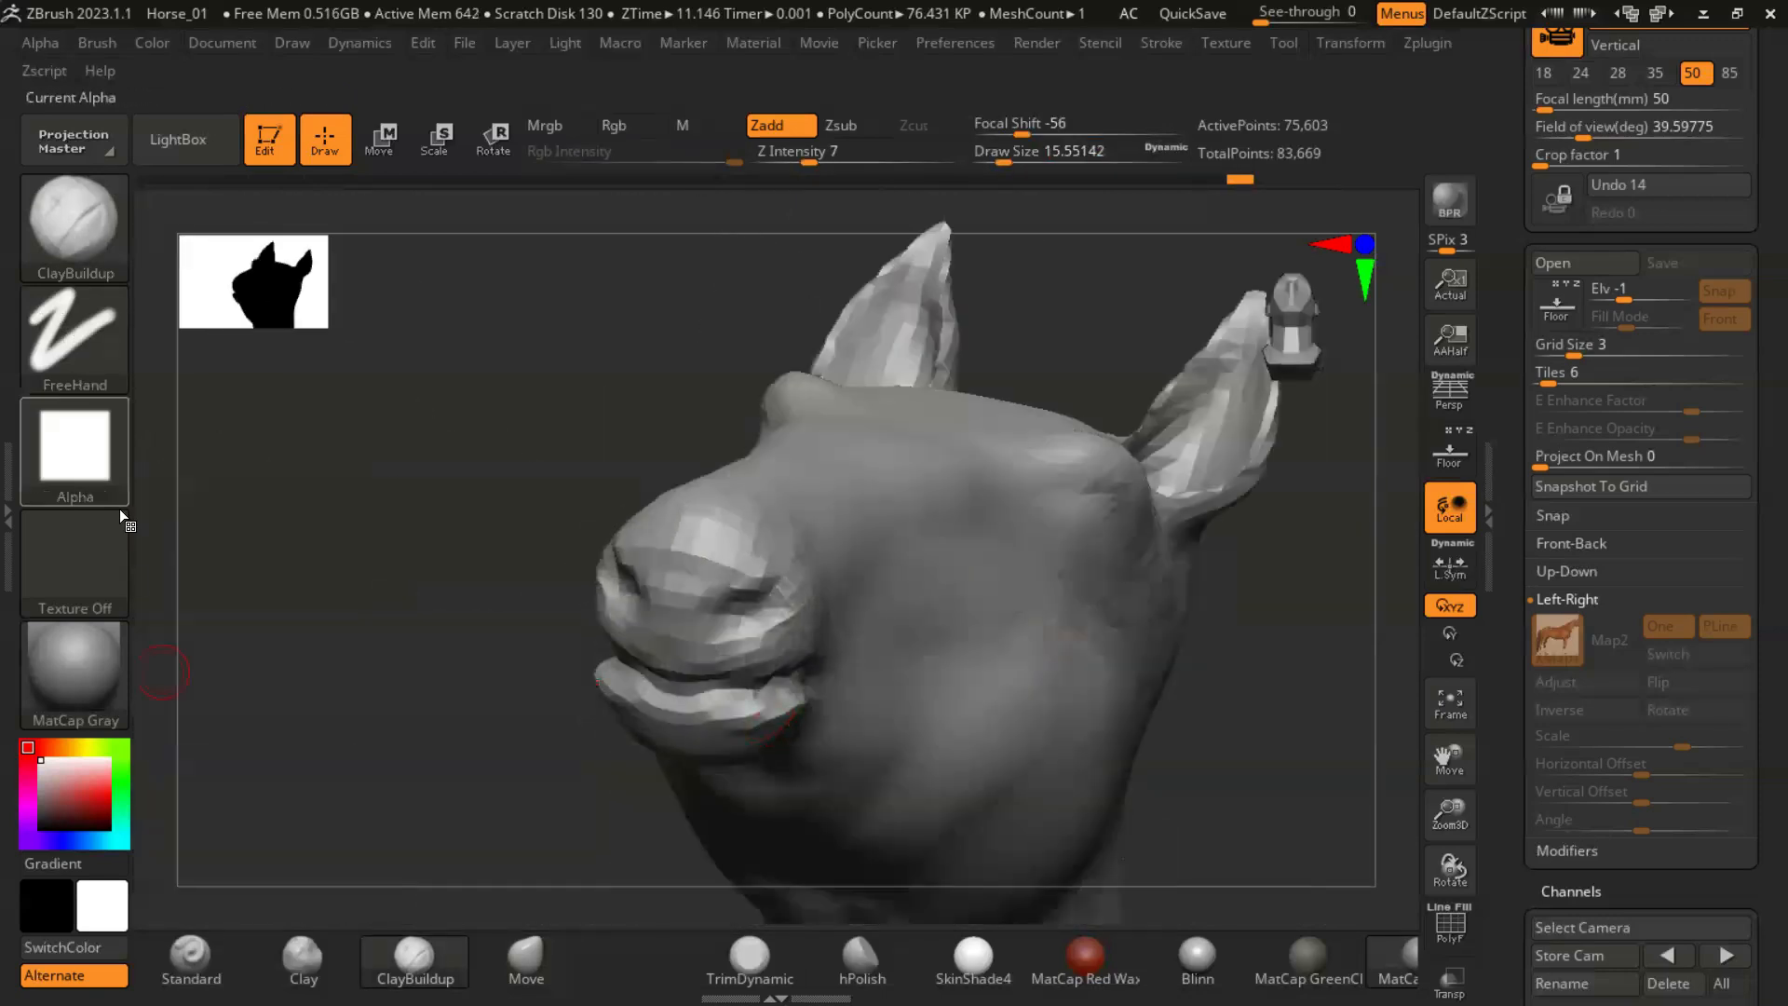
- Reshape the lips and mouth corners of the muzzle with the Move brush
{"action": "left_click", "coordinate": [527, 960]}
{"action": "key", "text": "s"}
{"action": "left_click_drag", "start_coordinate": [456, 704], "coordinate": [485, 718]}
{"action": "right_click_drag", "start_coordinate": [485, 717], "coordinate": [602, 678]}
{"action": "mouse_move", "coordinate": [778, 740]}
{"action": "right_mouse_down"}
{"action": "mouse_move", "coordinate": [914, 583]}
{"action": "mouse_move", "coordinate": [994, 789]}
{"action": "mouse_move", "coordinate": [626, 770]}
{"action": "mouse_move", "coordinate": [810, 798]}
{"action": "mouse_move", "coordinate": [718, 798]}
{"action": "mouse_move", "coordinate": [753, 617]}
{"action": "right_mouse_up"}
- Sharpen the crease between the lips with the Pinch brush at a draw size of about 18
{"action": "key", "text": "s"}
{"action": "left_click", "coordinate": [75, 223]}
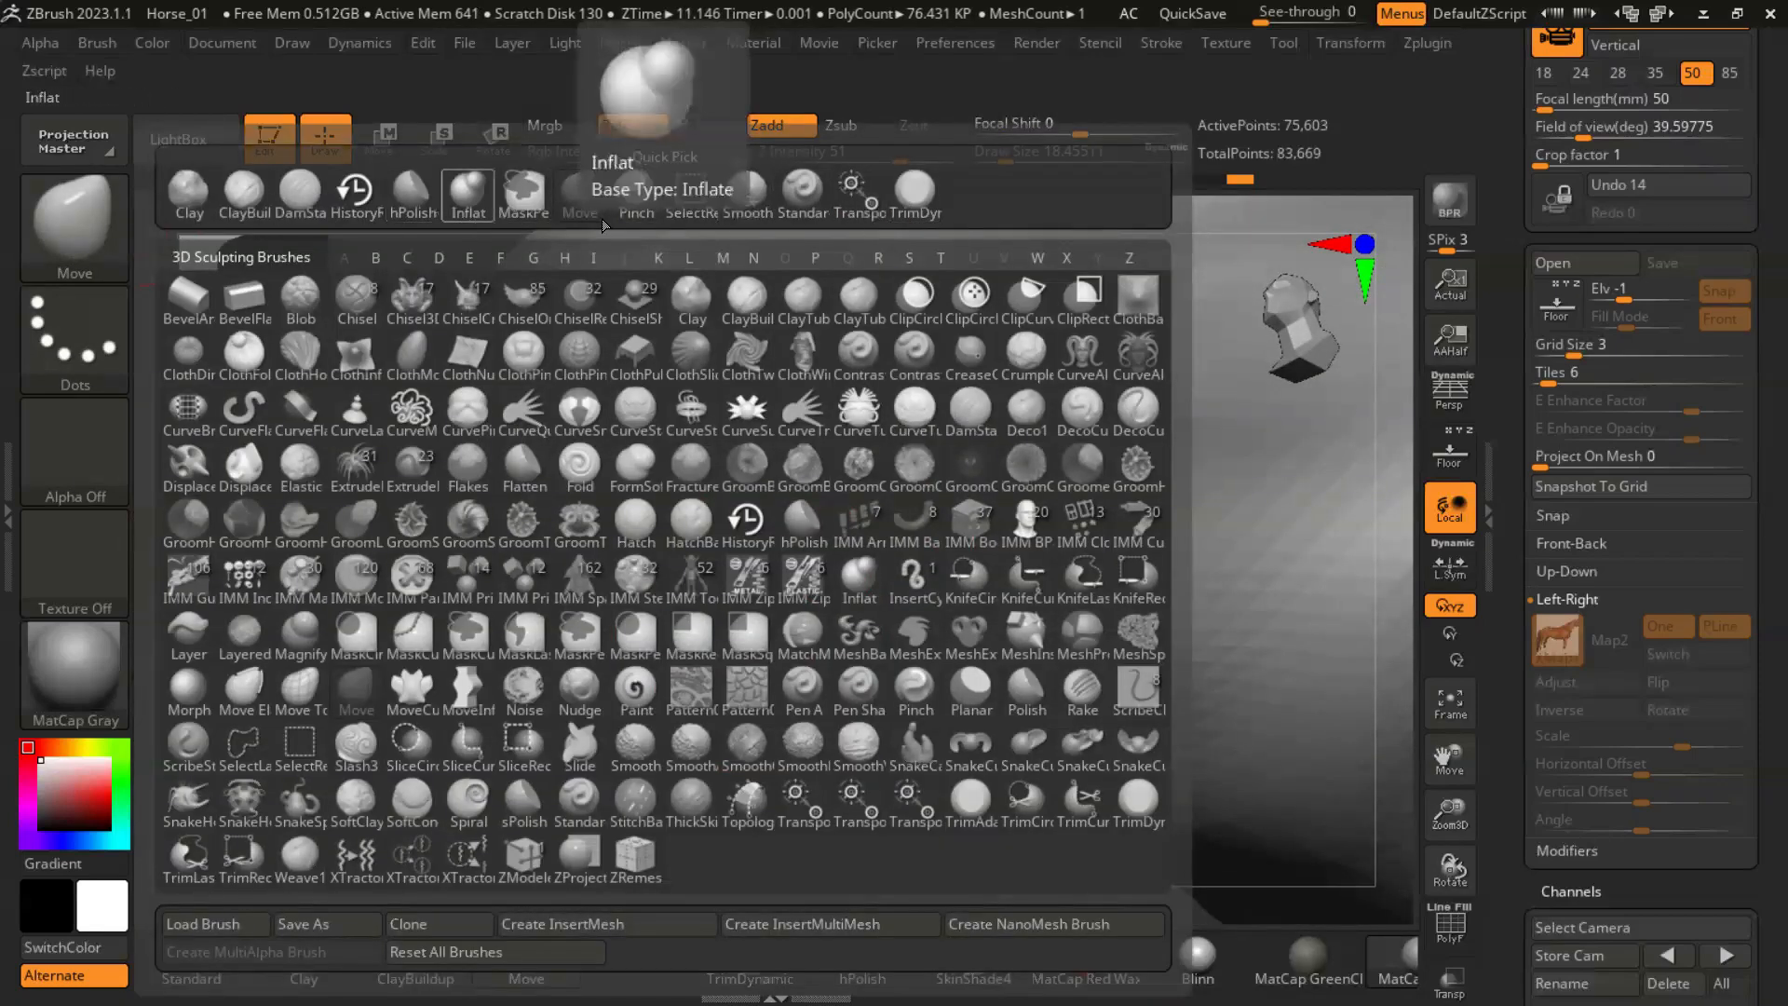
{"action": "left_click", "coordinate": [636, 193]}
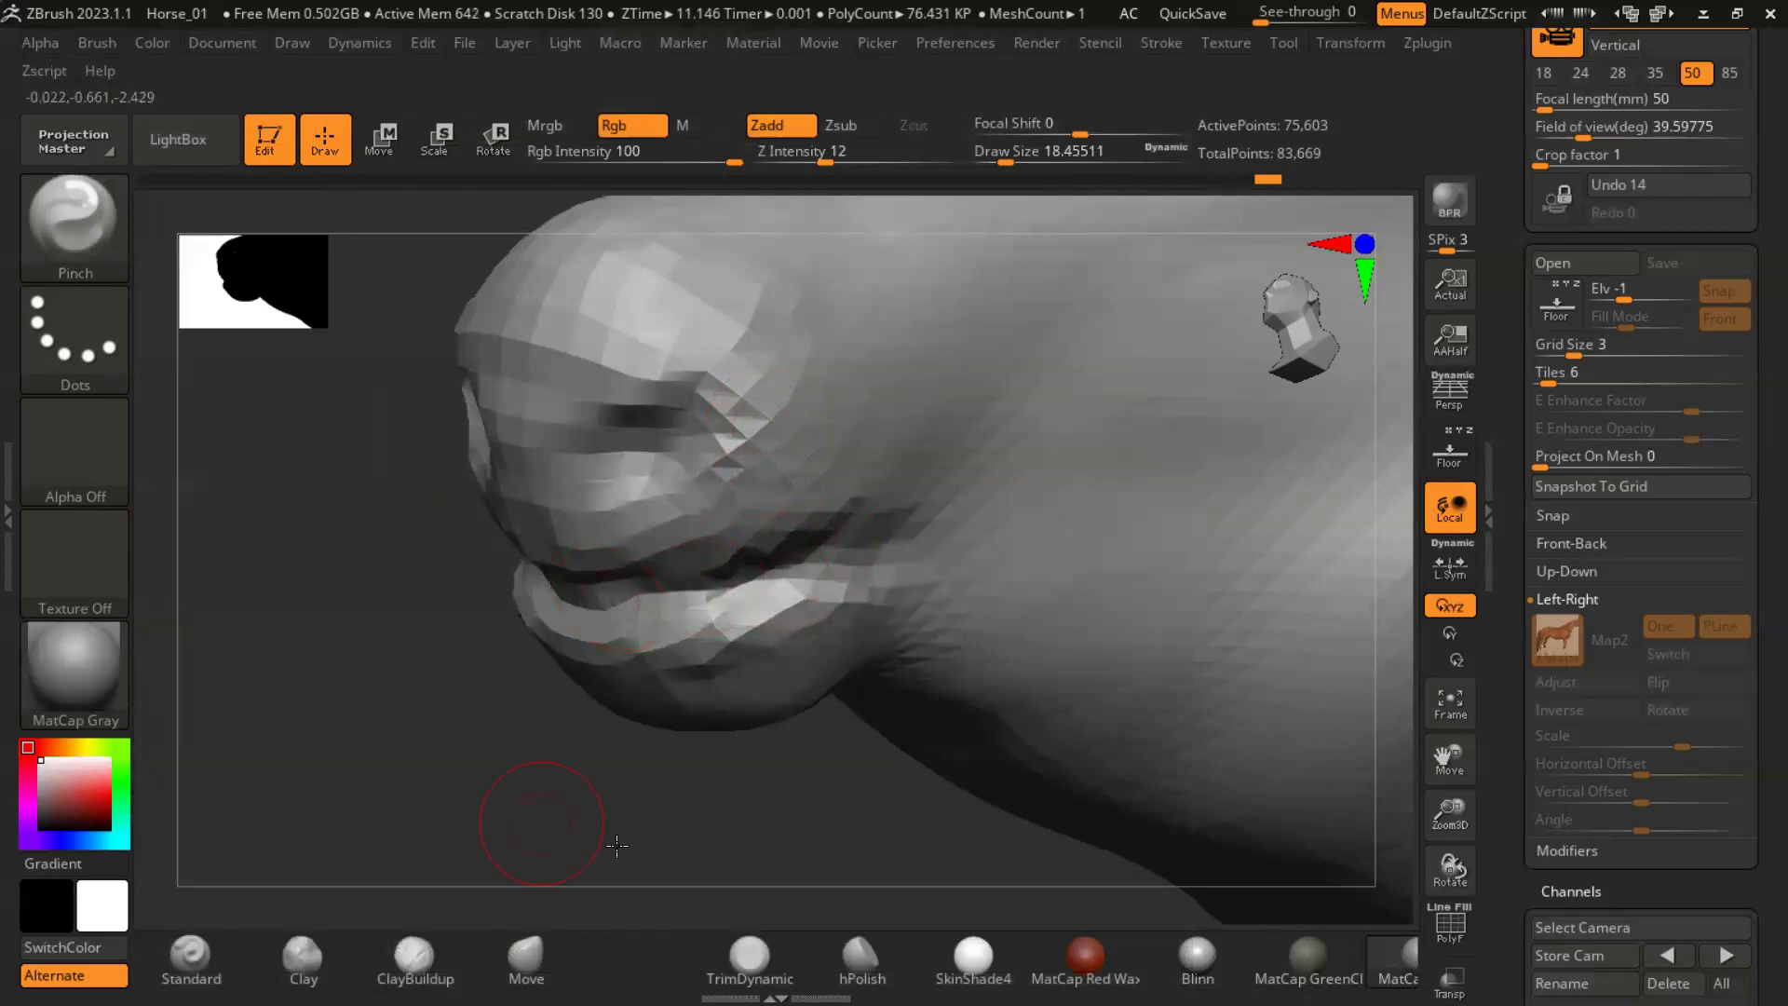
{"action": "right_click_drag", "start_coordinate": [617, 846], "coordinate": [847, 820]}
{"action": "left_click_drag", "start_coordinate": [565, 570], "coordinate": [684, 610]}
{"action": "mouse_move", "coordinate": [1043, 726]}
{"action": "right_mouse_down"}
{"action": "mouse_move", "coordinate": [1006, 680]}
{"action": "mouse_move", "coordinate": [819, 686]}
{"action": "right_mouse_up"}
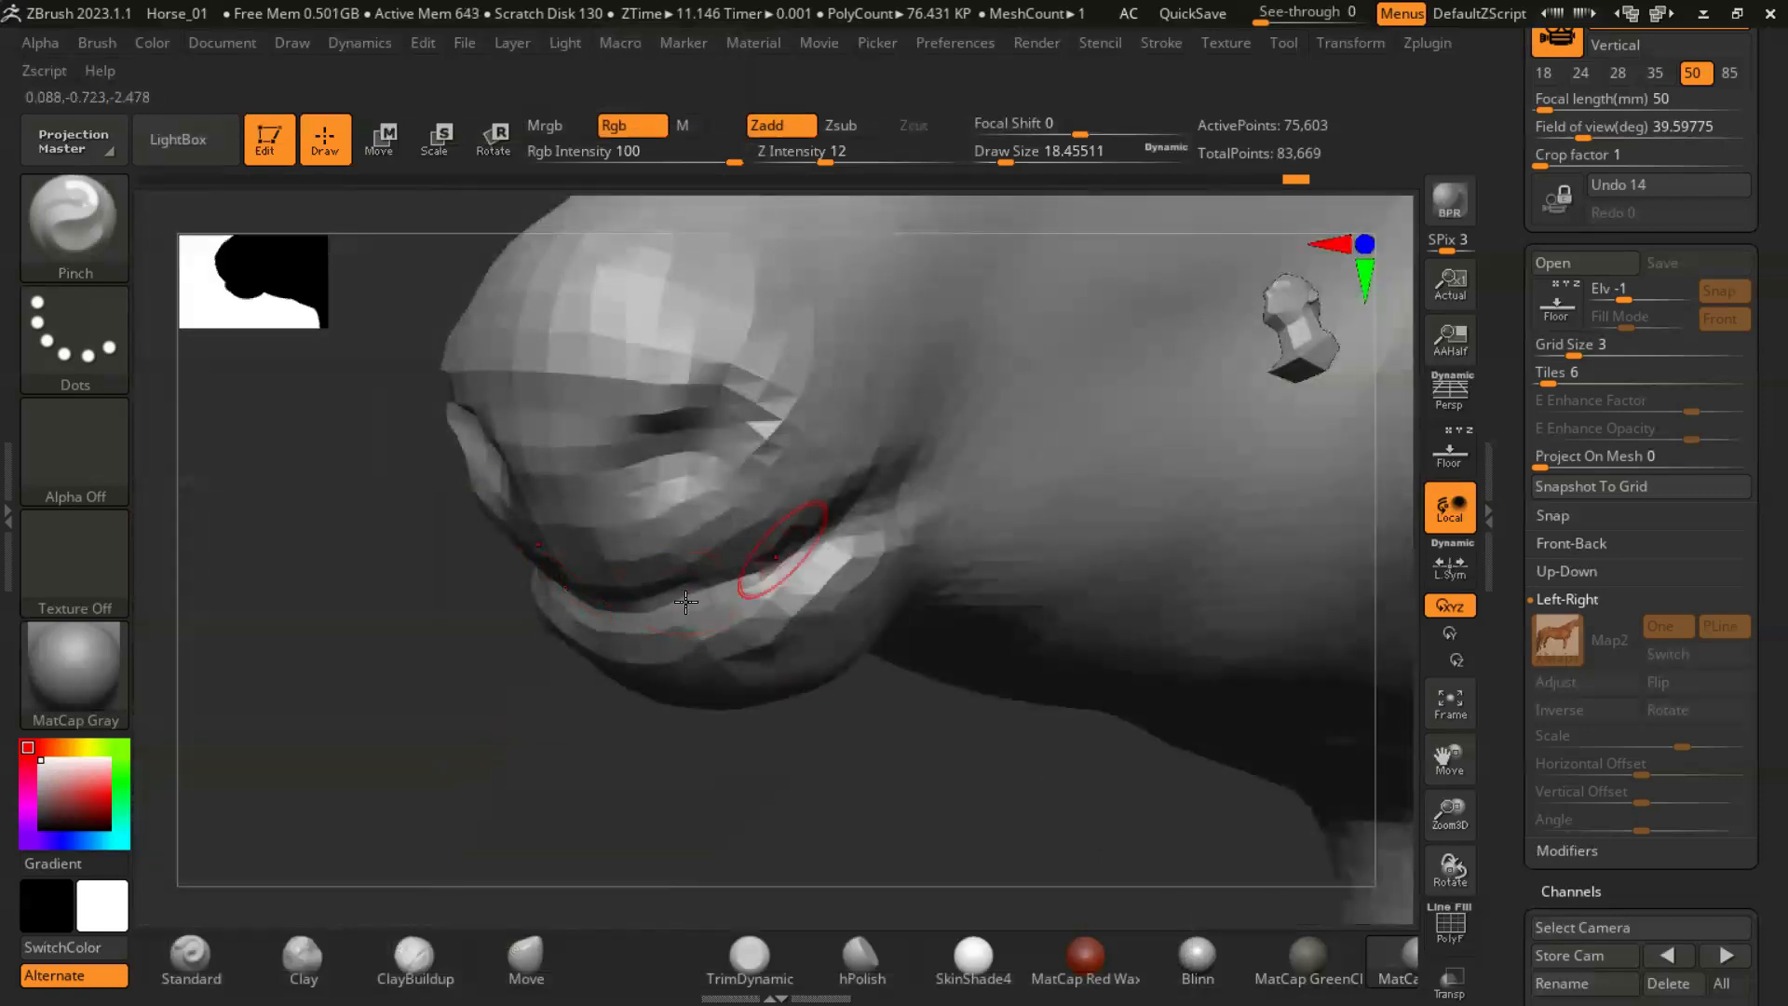
{"action": "right_click_drag", "start_coordinate": [601, 773], "coordinate": [568, 705]}
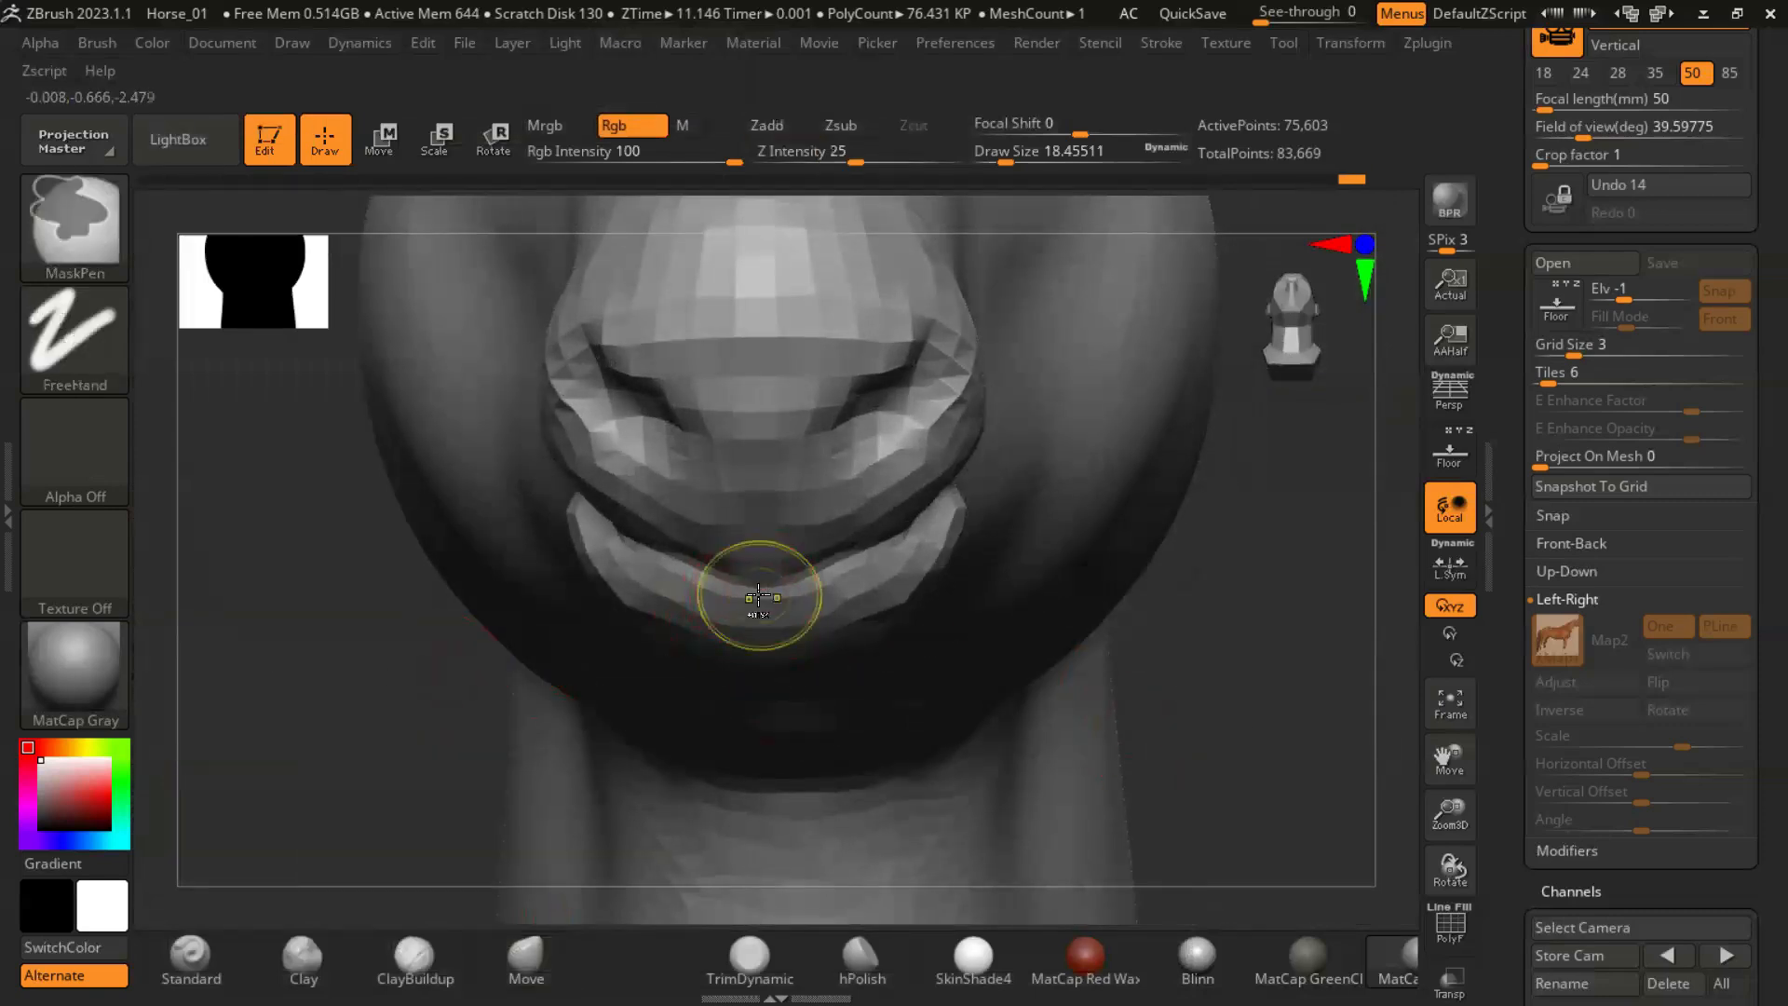
- Adjust the middle of the lower lip and the nostril area with the Move brush at a draw size of about 23
{"action": "key", "text": "s"}
{"action": "left_click_drag", "start_coordinate": [753, 583], "coordinate": [777, 587]}
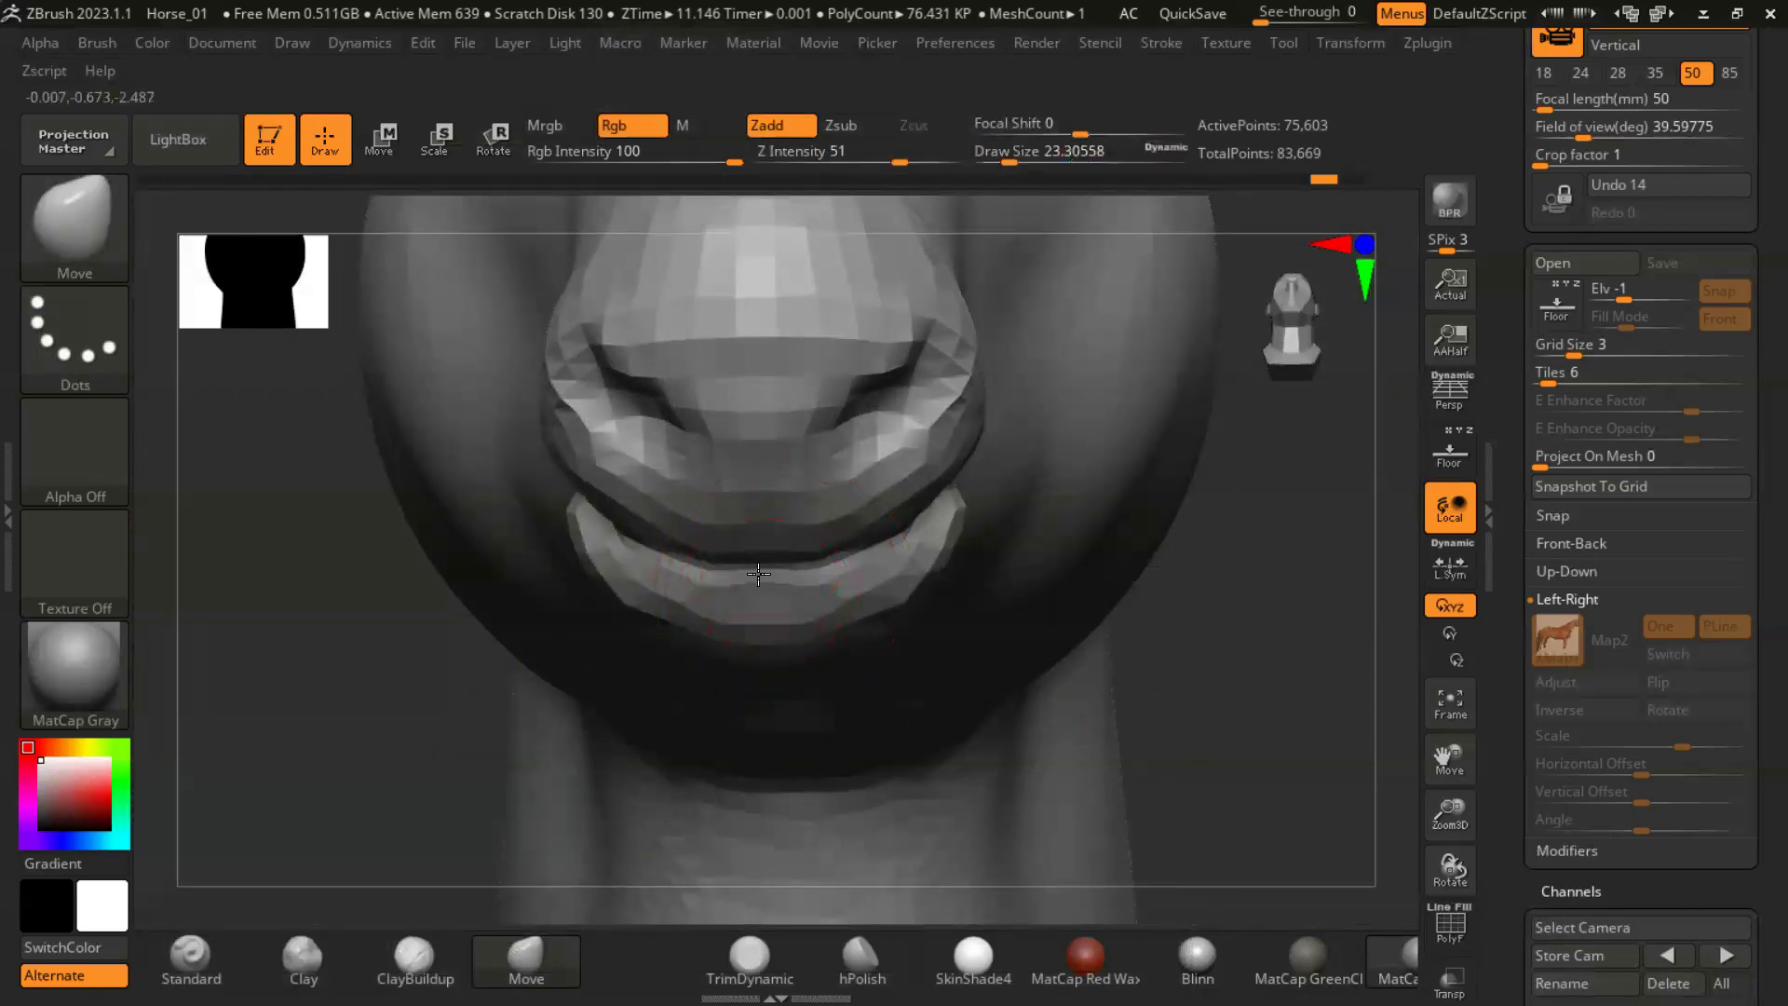
{"action": "right_click_drag", "start_coordinate": [796, 530], "coordinate": [867, 680]}
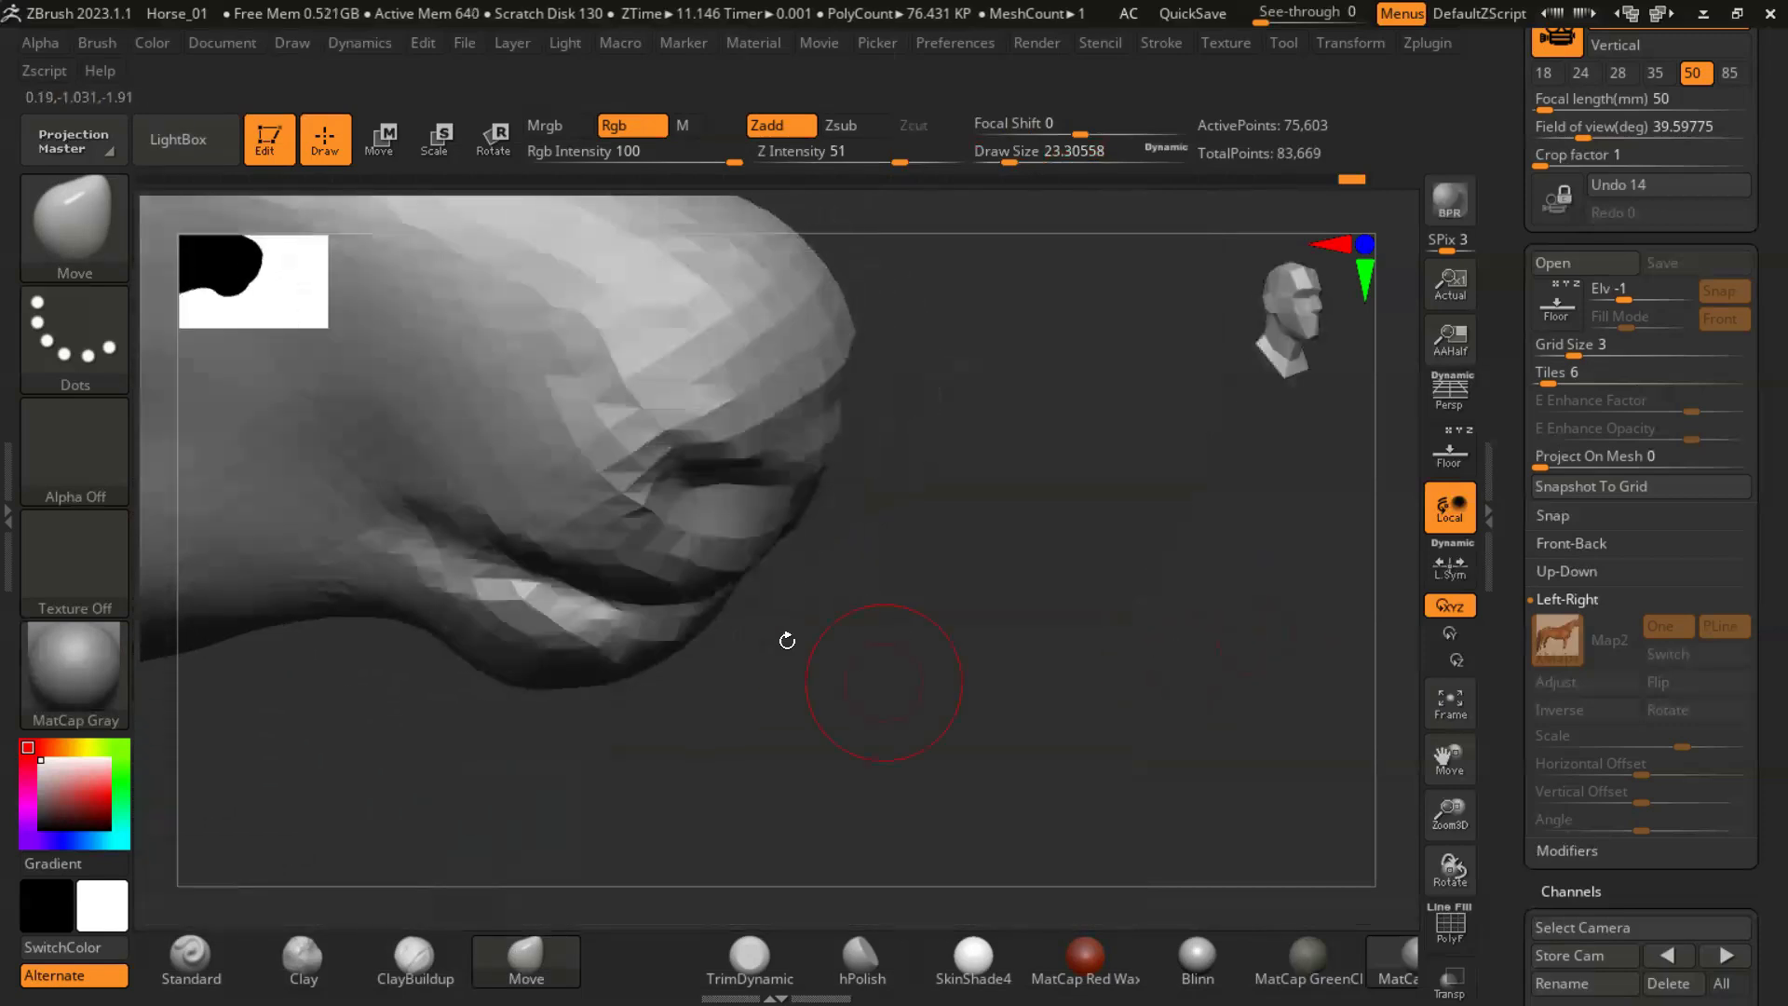
{"action": "right_click_drag", "start_coordinate": [708, 583], "coordinate": [878, 339]}
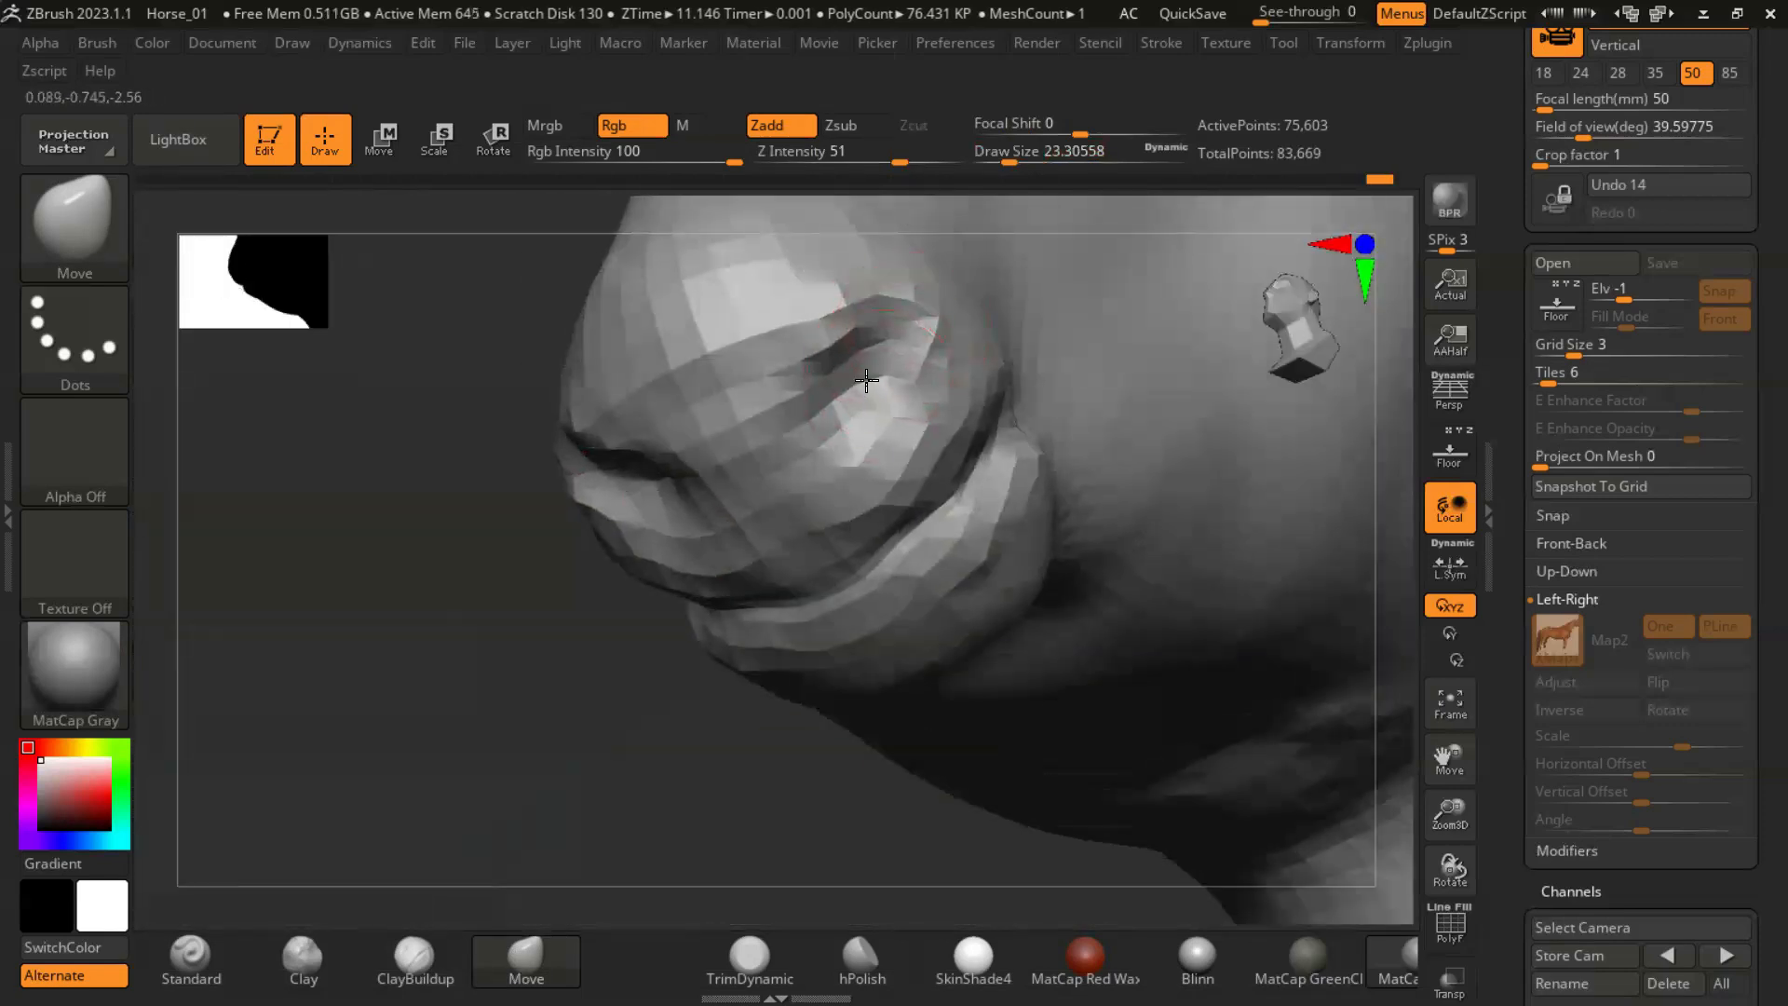
{"action": "mouse_move", "coordinate": [728, 757]}
{"action": "right_mouse_down"}
{"action": "mouse_move", "coordinate": [999, 579]}
{"action": "mouse_move", "coordinate": [1077, 610]}
{"action": "mouse_move", "coordinate": [1145, 487]}
{"action": "mouse_move", "coordinate": [1016, 756]}
{"action": "mouse_move", "coordinate": [702, 686]}
{"action": "mouse_move", "coordinate": [931, 596]}
{"action": "right_mouse_up"}
{"action": "mouse_move", "coordinate": [931, 596]}
{"action": "right_mouse_down", "text": "ctrl"}
{"action": "mouse_move", "coordinate": [1078, 466]}
{"action": "mouse_move", "coordinate": [1006, 577]}
{"action": "right_mouse_up", "text": "ctrl"}
- Adjust the form of the head with the Move brush at a draw size of about 49, and check the whole horse
{"action": "key", "text": "s"}
{"action": "left_click_drag", "start_coordinate": [721, 379], "coordinate": [736, 379]}
{"action": "left_click_drag", "start_coordinate": [722, 358], "coordinate": [770, 316], "text": "shift"}
{"action": "mouse_move", "coordinate": [1185, 499]}
{"action": "right_mouse_down", "text": "ctrl"}
{"action": "mouse_move", "coordinate": [1233, 459]}
{"action": "mouse_move", "coordinate": [1052, 672]}
{"action": "mouse_move", "coordinate": [1189, 658]}
{"action": "mouse_move", "coordinate": [1257, 599]}
{"action": "mouse_move", "coordinate": [1280, 637]}
{"action": "mouse_move", "coordinate": [1205, 694]}
{"action": "mouse_move", "coordinate": [1289, 703]}
{"action": "mouse_move", "coordinate": [1251, 664]}
{"action": "mouse_move", "coordinate": [1241, 703]}
{"action": "mouse_move", "coordinate": [1241, 651]}
{"action": "mouse_move", "coordinate": [1265, 673]}
{"action": "right_mouse_up", "text": "ctrl"}
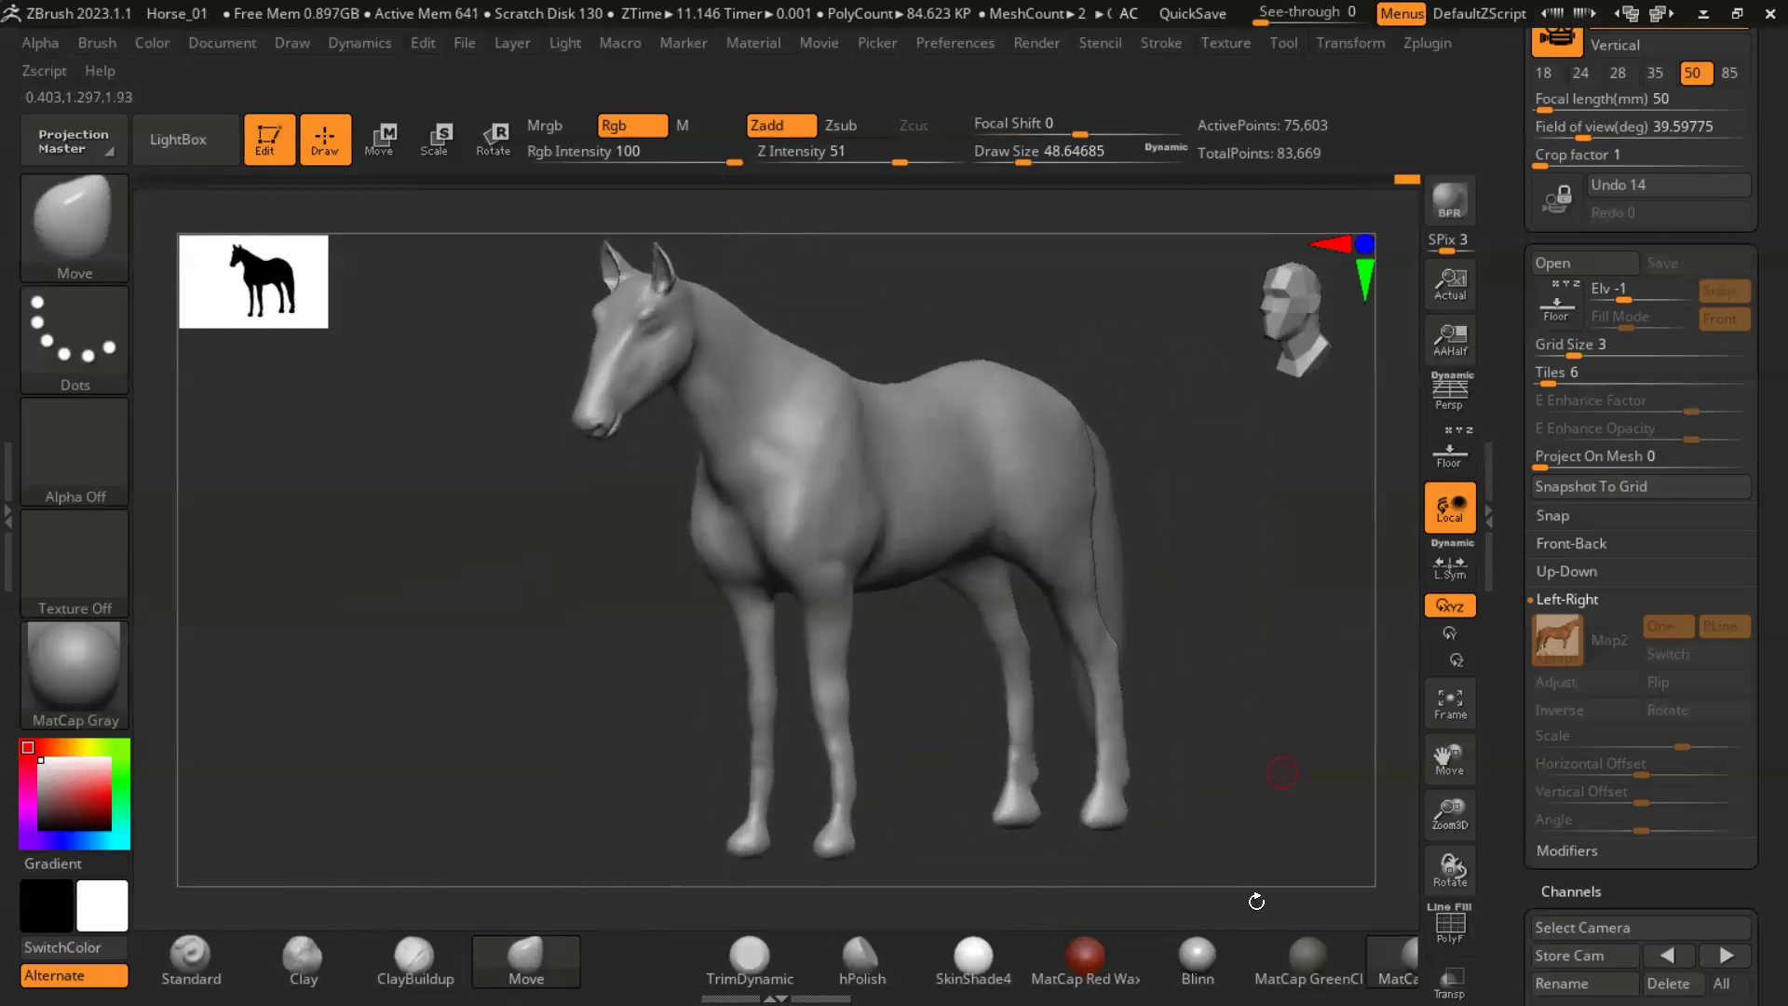